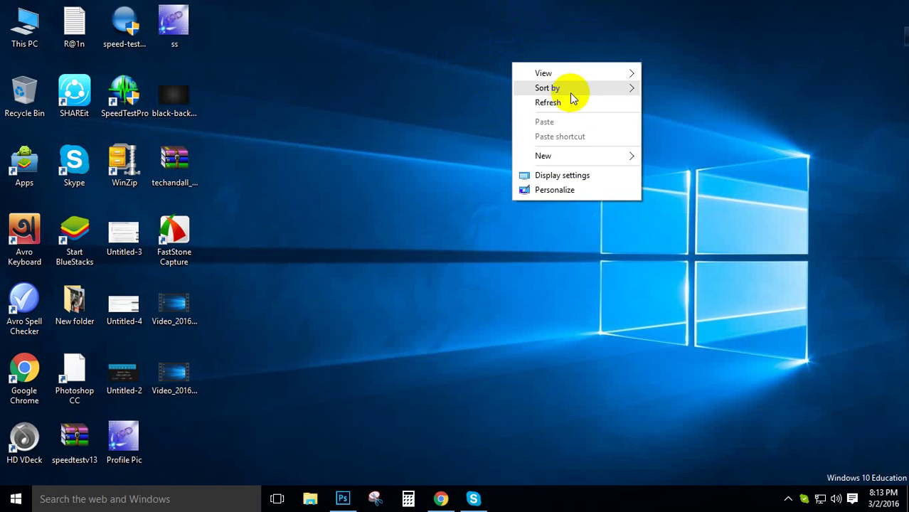
click(585, 103)
right_click(512, 47)
click(550, 84)
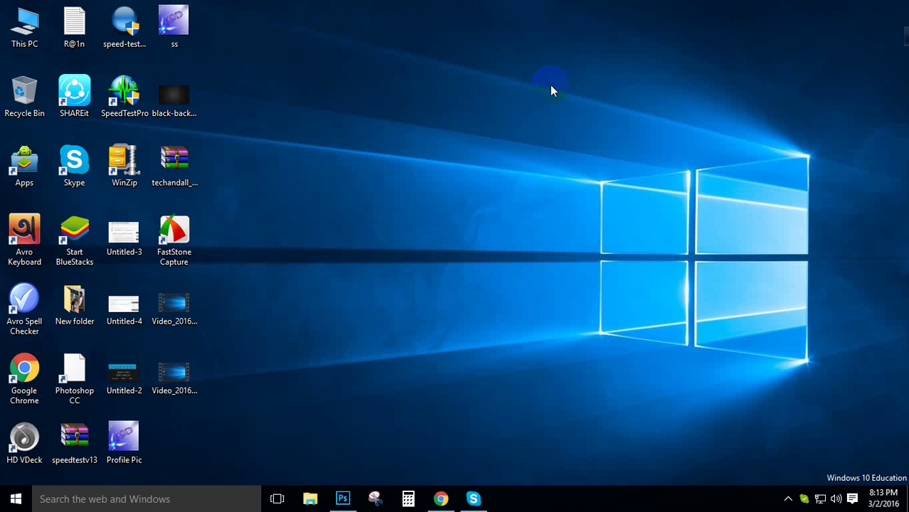
right_click(387, 102)
mouse_move(498, 193)
click(547, 209)
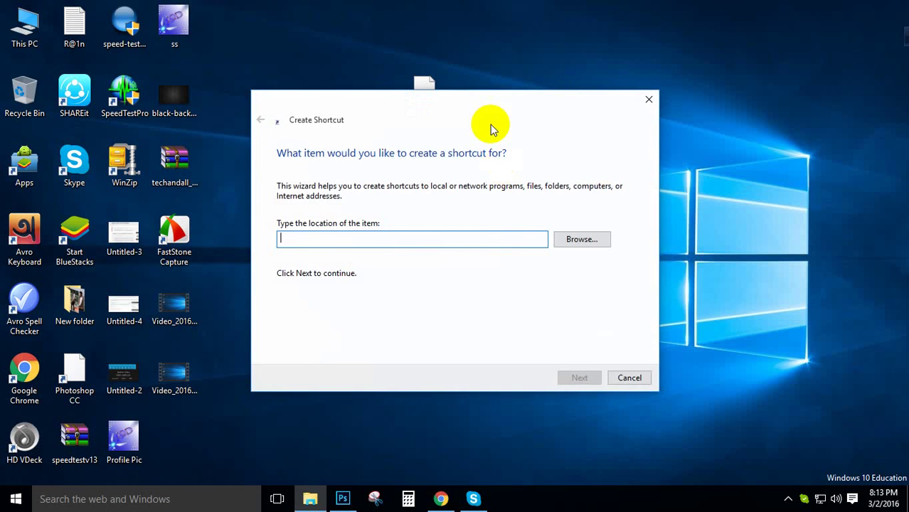
click(650, 105)
Step: Create a new folder on the desktop and keep its default name
right_click(434, 94)
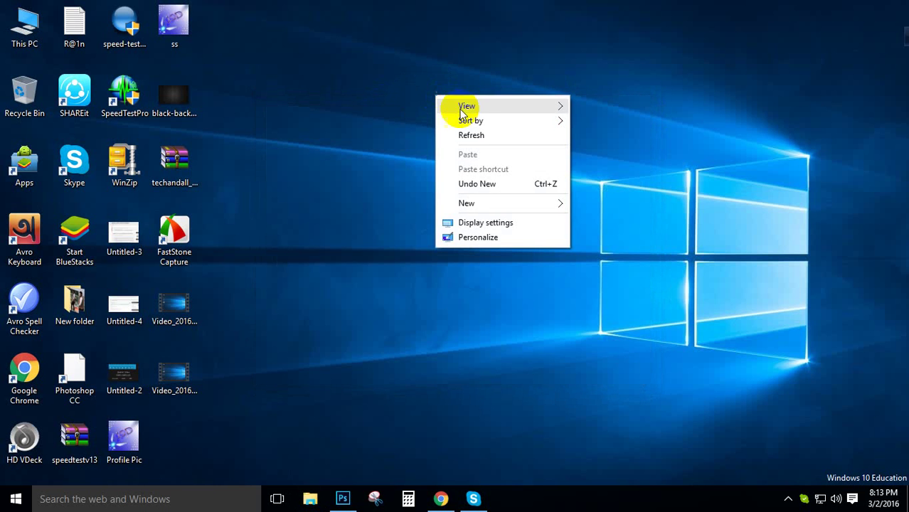
mouse_move(557, 203)
click(609, 202)
key(Return)
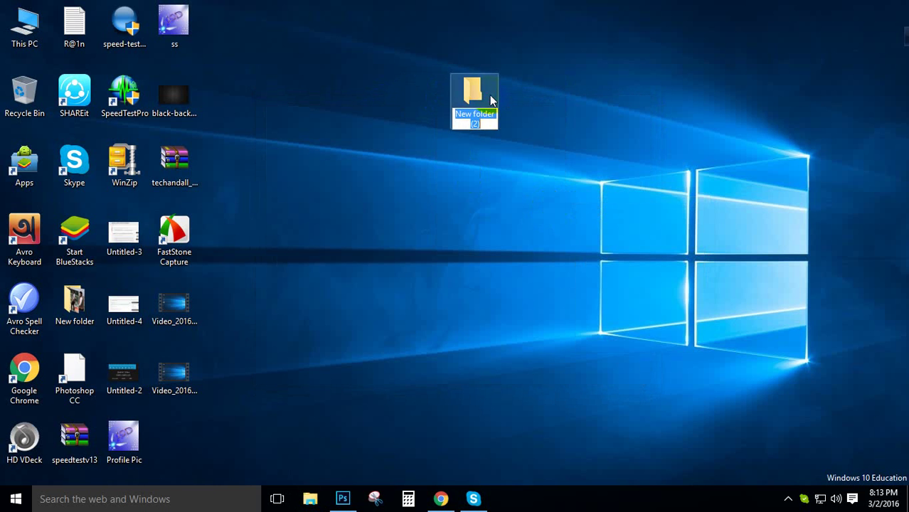
Step: Move all desktop items outside the first icon column into the new folder and refresh the desktop
drag(303, 3, 492, 183)
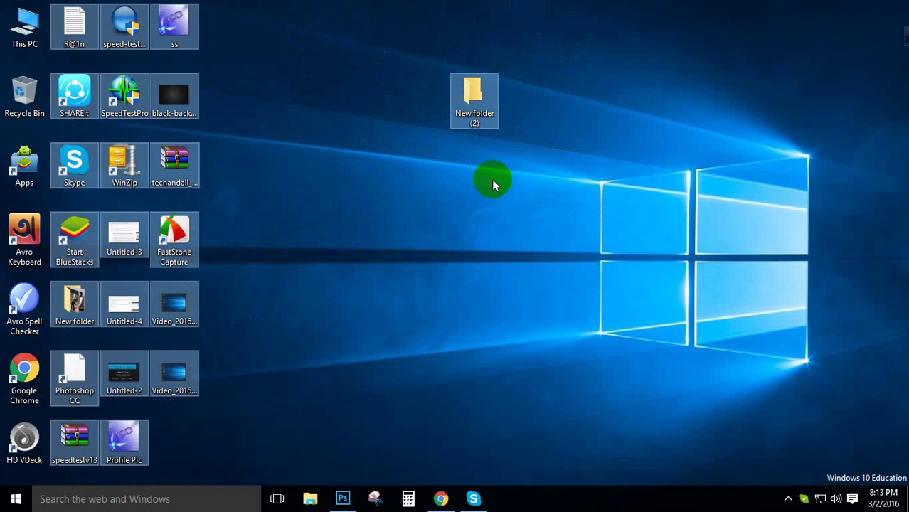
right_click(410, 195)
click(456, 233)
drag(468, 113, 130, 69)
right_click(223, 117)
click(284, 158)
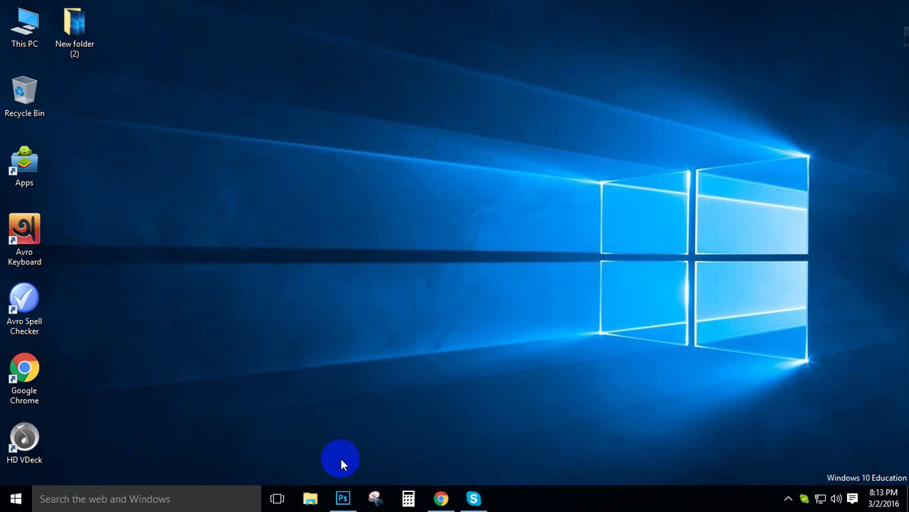
Step: Switch to Photoshop and start a new document with its width set to 2 inches
click(344, 499)
click(37, 10)
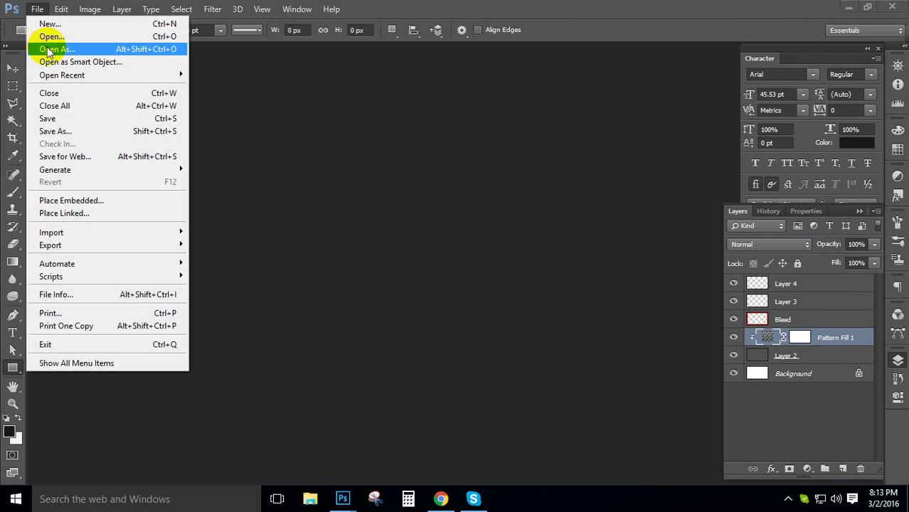
click(43, 22)
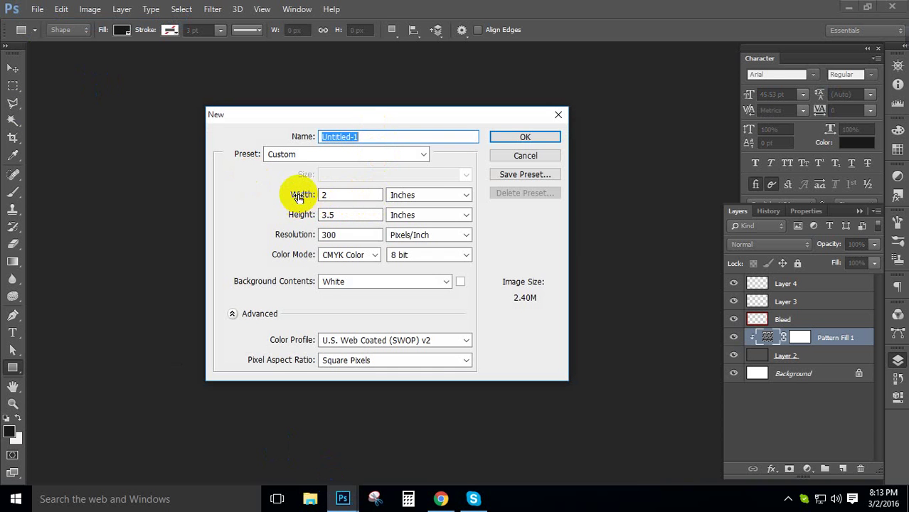
drag(300, 195, 341, 195)
click(344, 197)
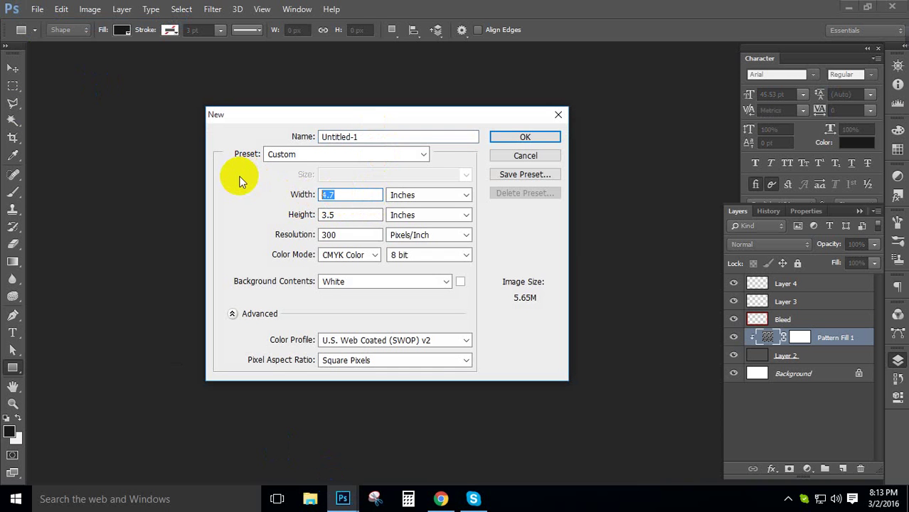
text(3.5)
double_click(331, 193)
text(2)
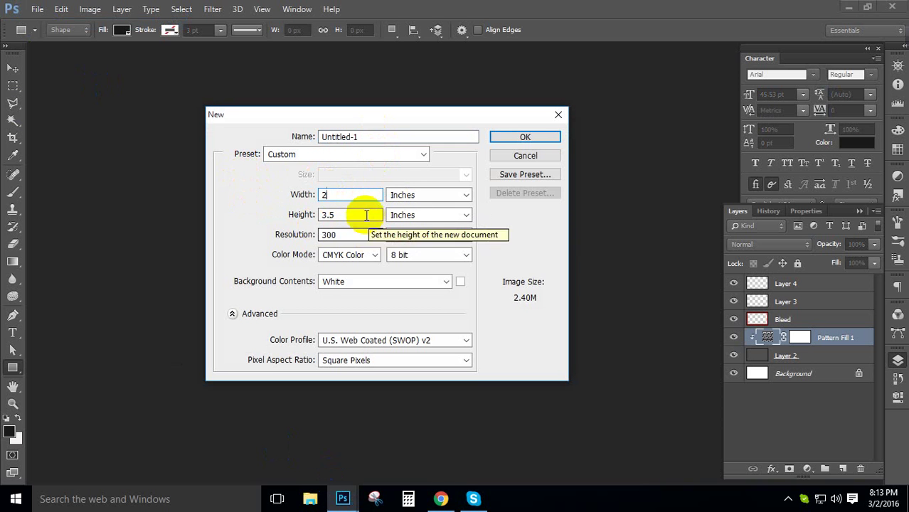
Step: Create the document with a height of 3.5 inches, 300 pixels/inch, CMYK Color mode and White background contents
key(Tab)
key(Tab)
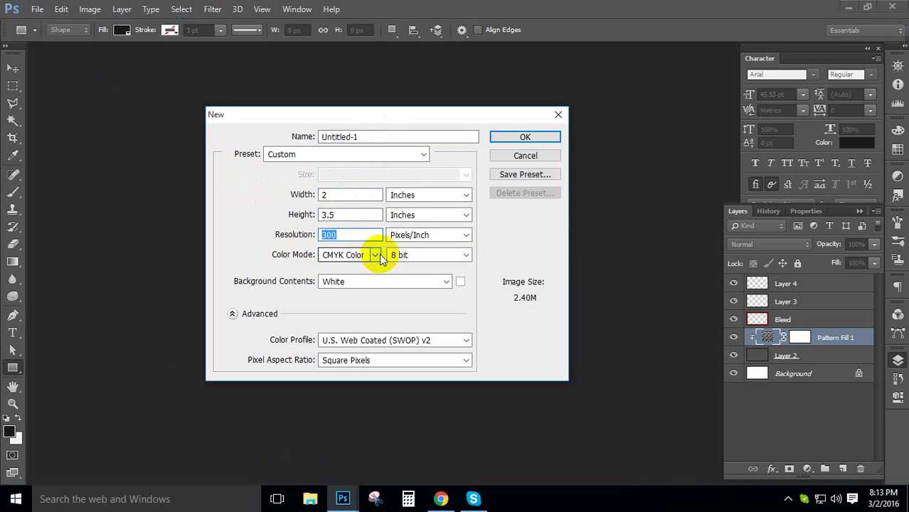
click(407, 282)
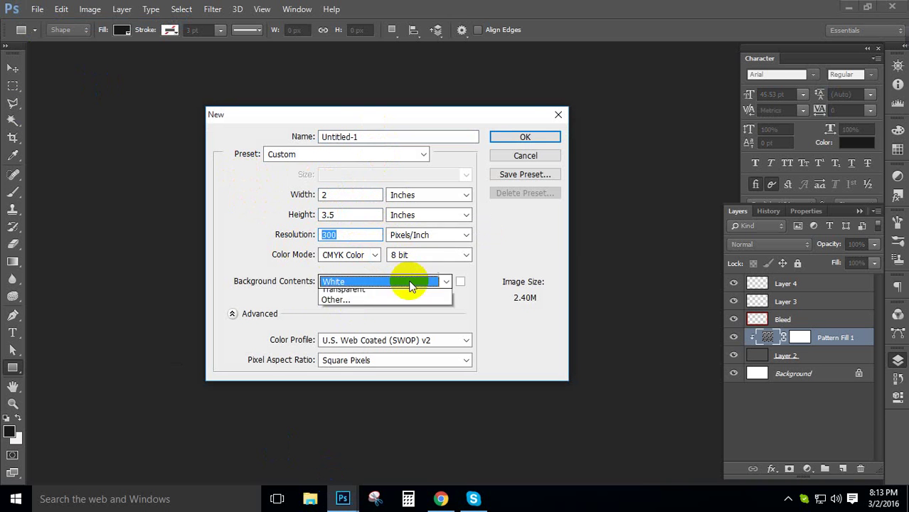
click(410, 284)
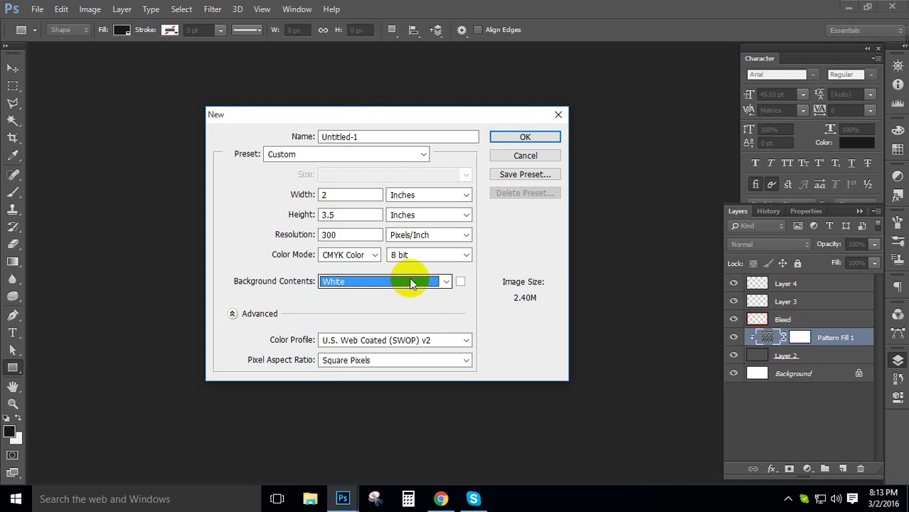
click(545, 143)
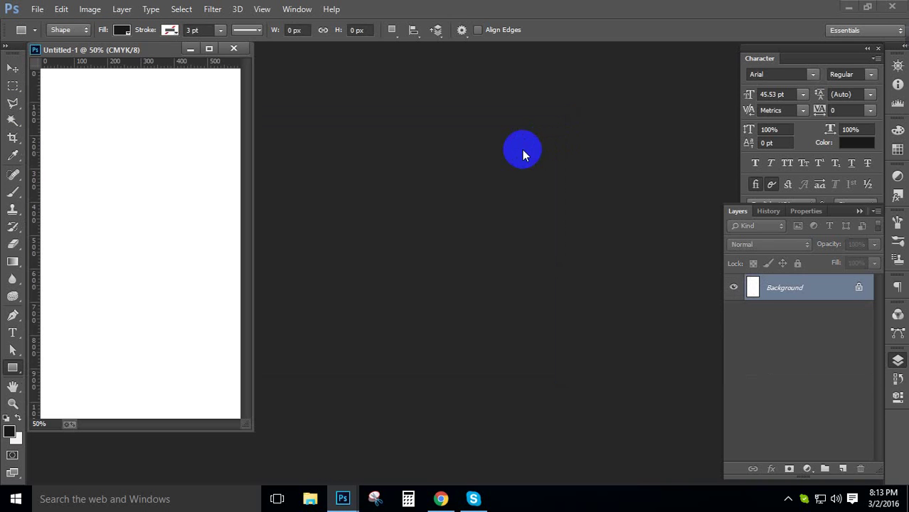
Step: Dock the document window and place guides along all four edges of the canvas
drag(112, 55, 224, 65)
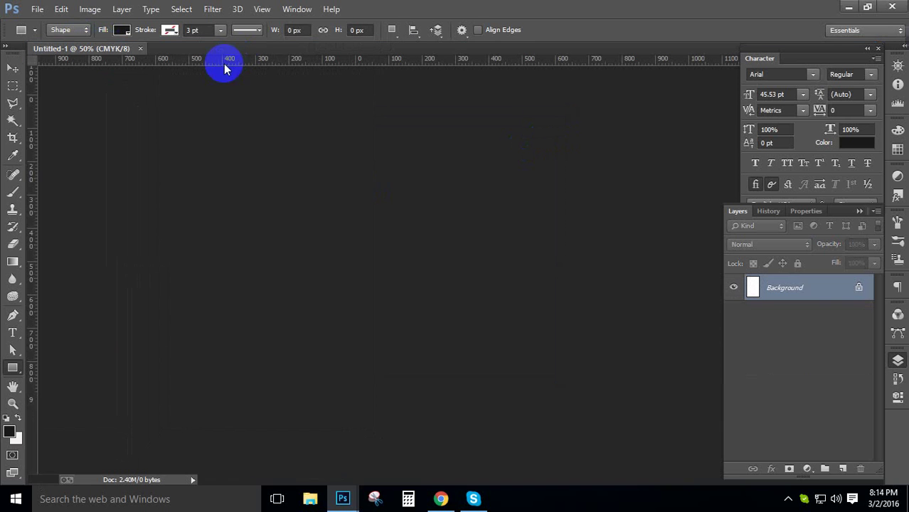
drag(455, 65, 420, 95)
drag(31, 167, 349, 162)
drag(33, 164, 555, 151)
drag(523, 64, 524, 442)
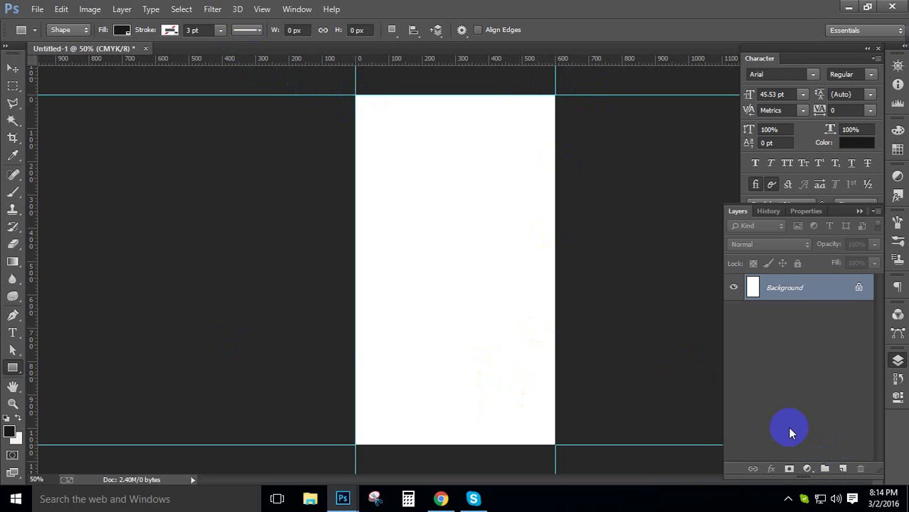
Step: Add two vertical margin guides to the canvas, at .20 in and at about 1.8 in
click(261, 9)
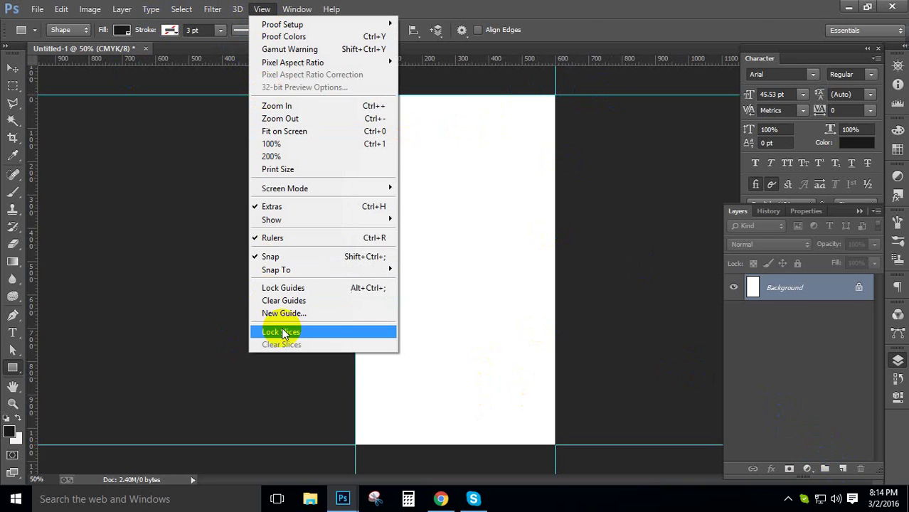
click(288, 314)
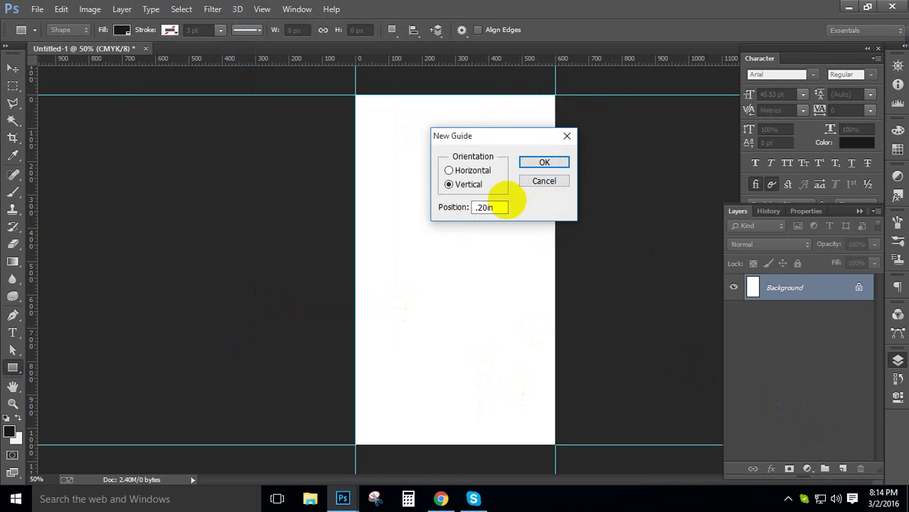
key(Return)
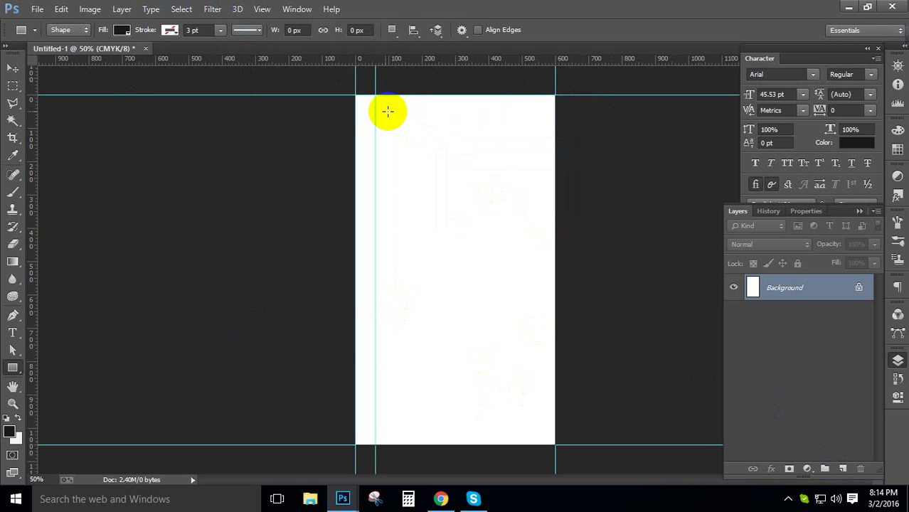
click(262, 9)
click(358, 309)
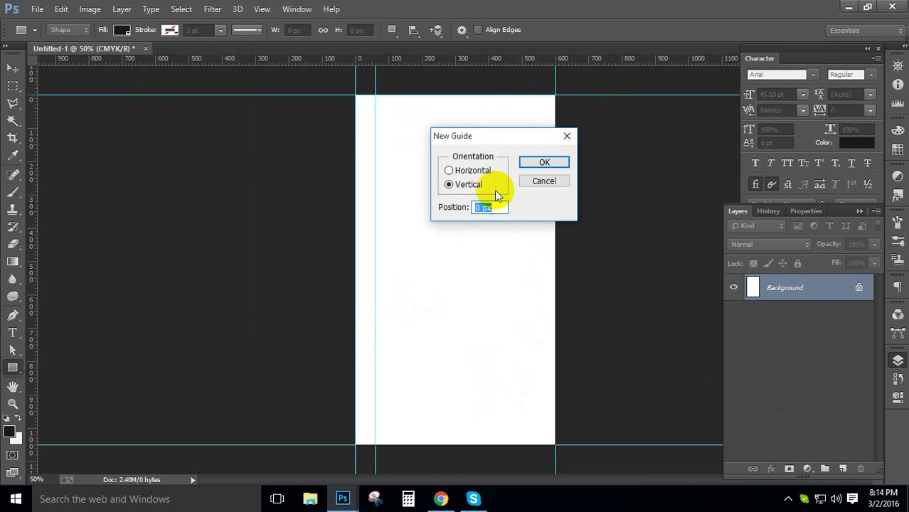
text(1.85)
key(Return)
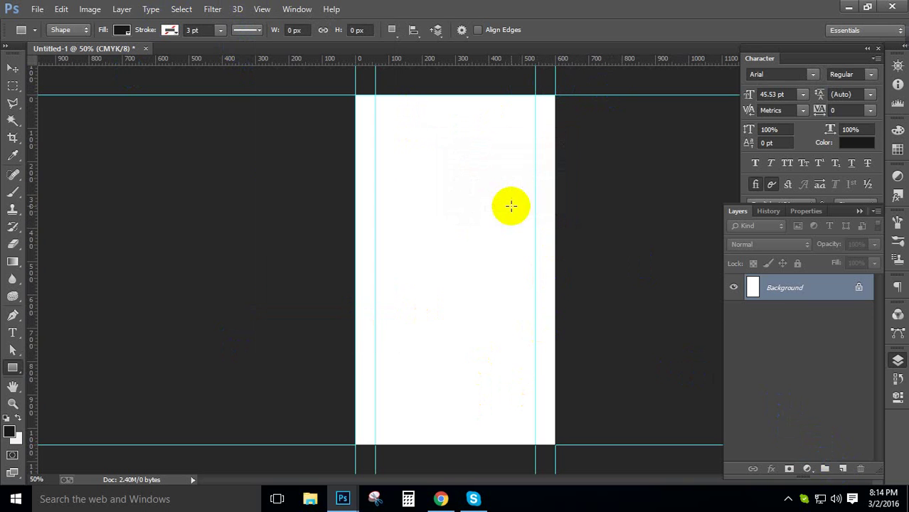
click(262, 9)
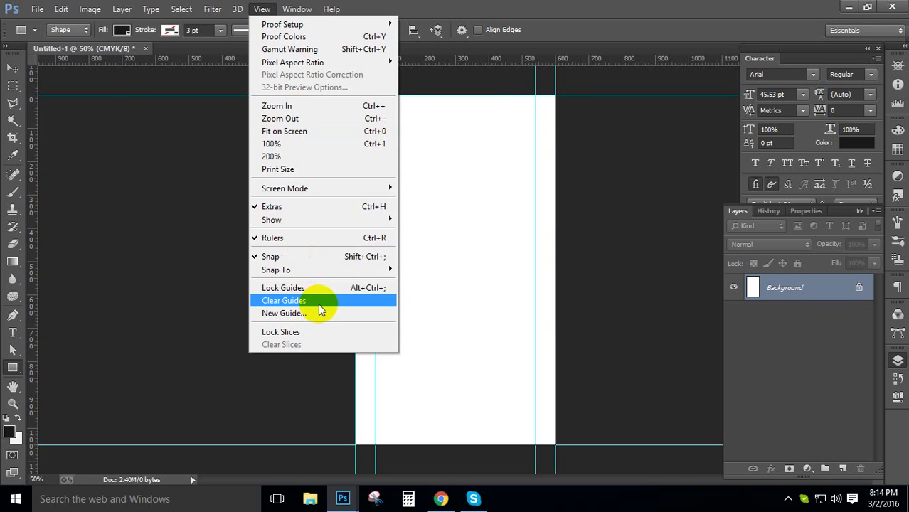
click(320, 302)
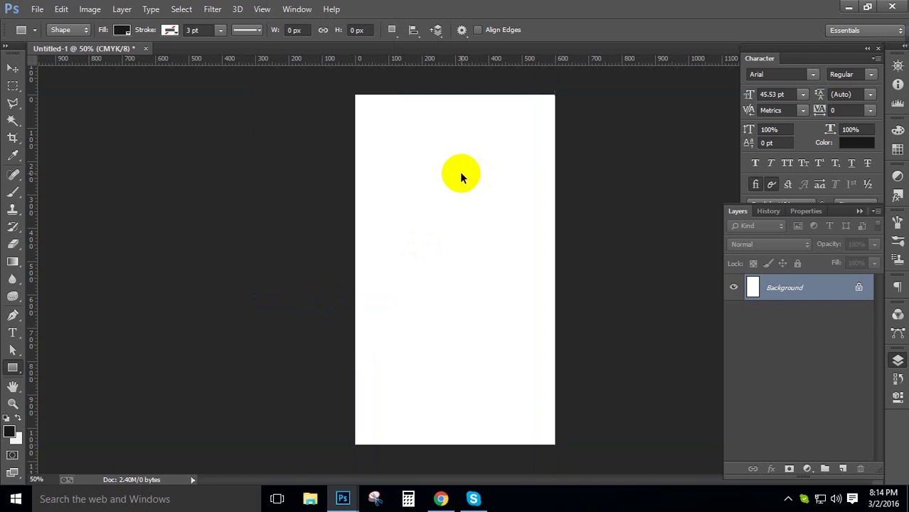
key(ctrl+z)
Step: Add two horizontal margin guides to the canvas, at .20 in and at about 3.3 in
click(262, 10)
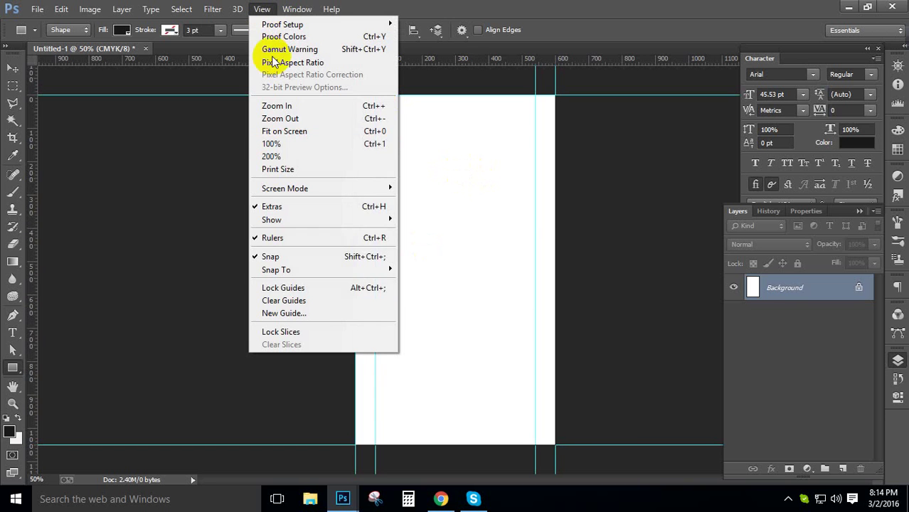
click(318, 313)
click(462, 171)
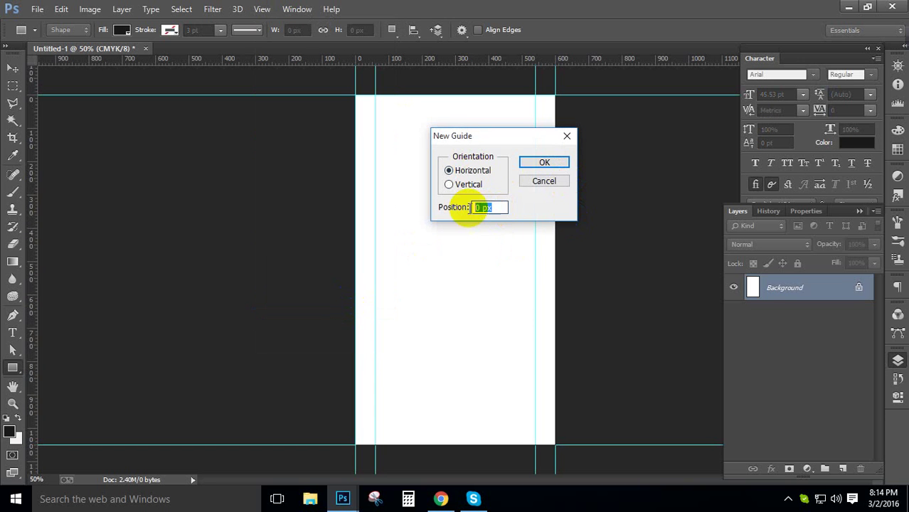
key(Return)
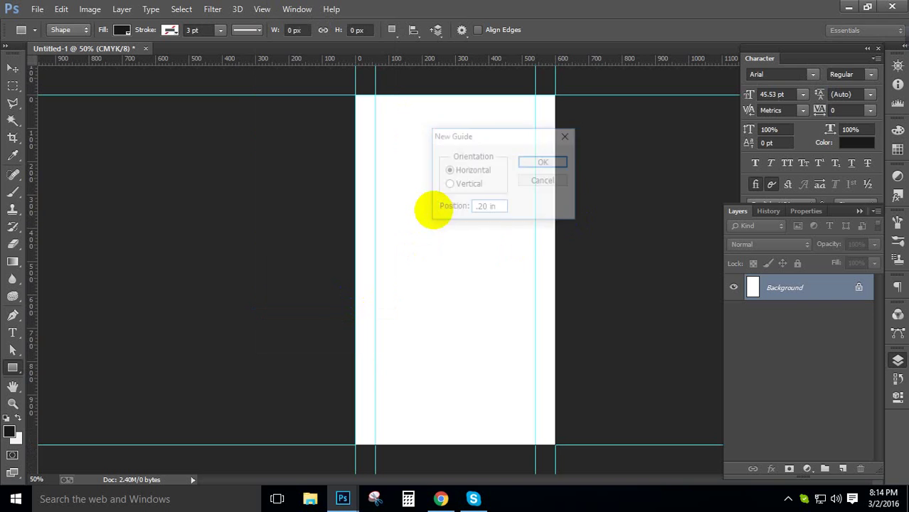
click(261, 9)
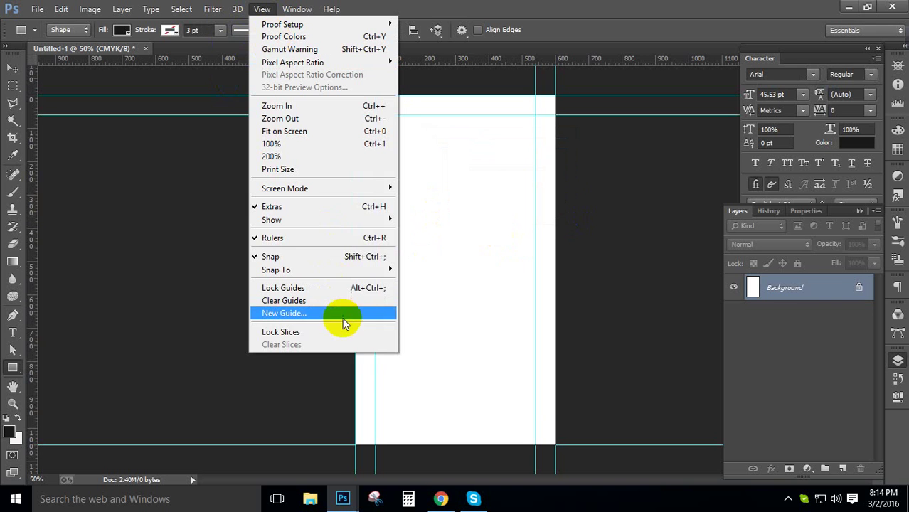
click(334, 314)
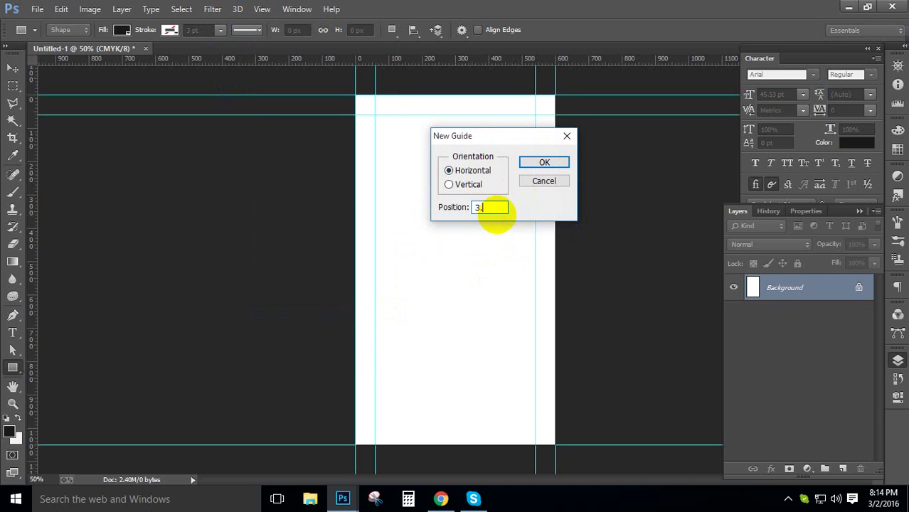
key(Return)
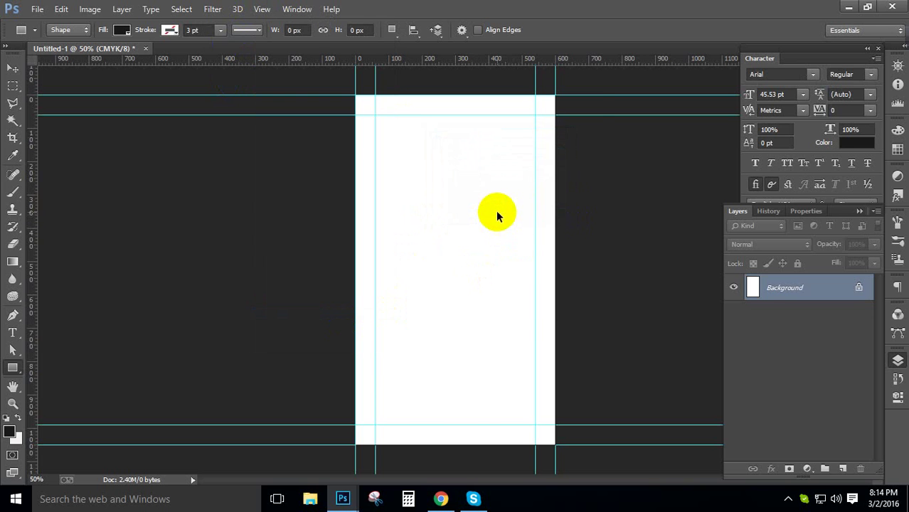
Step: Enlarge the canvas to 2.25 inches wide by 3.75 inches high with a centred anchor
key(ctrl+alt+c)
click(498, 178)
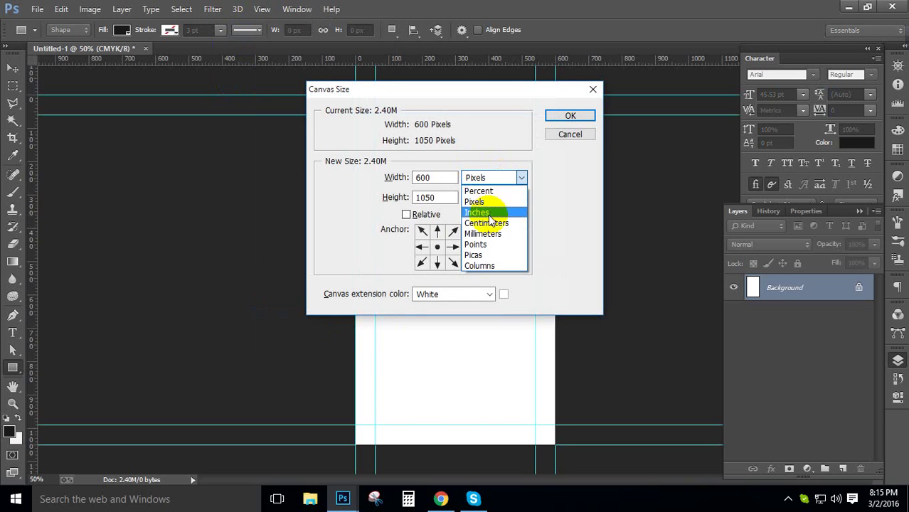
click(490, 214)
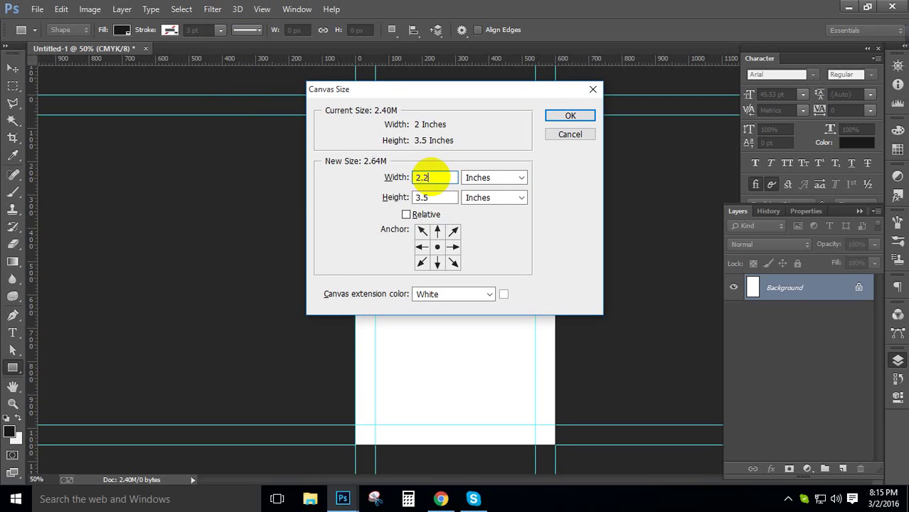
click(423, 198)
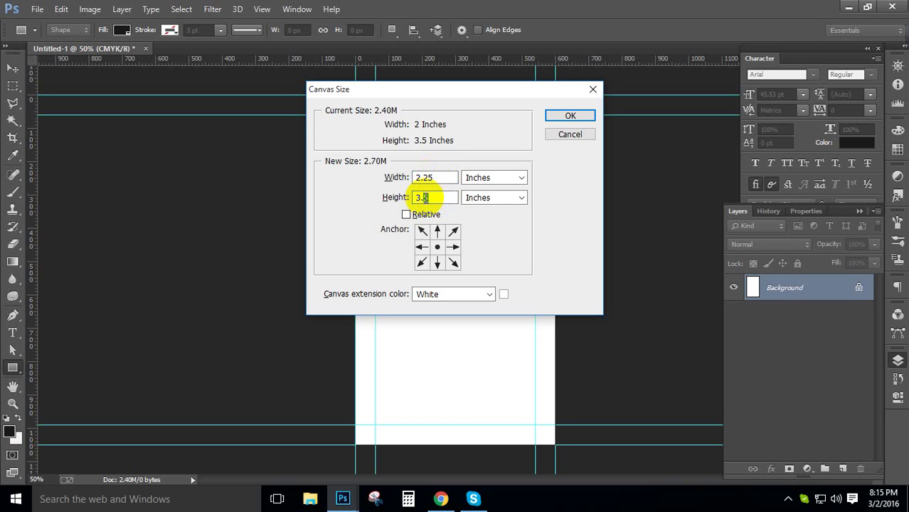
click(571, 116)
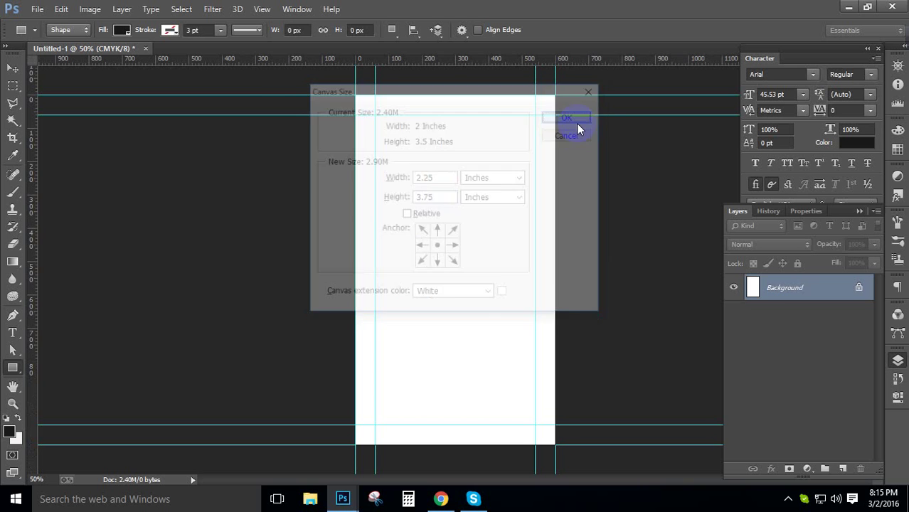
Step: Add five new empty layers above the Background layer
click(843, 469)
click(843, 470)
click(843, 469)
click(843, 469)
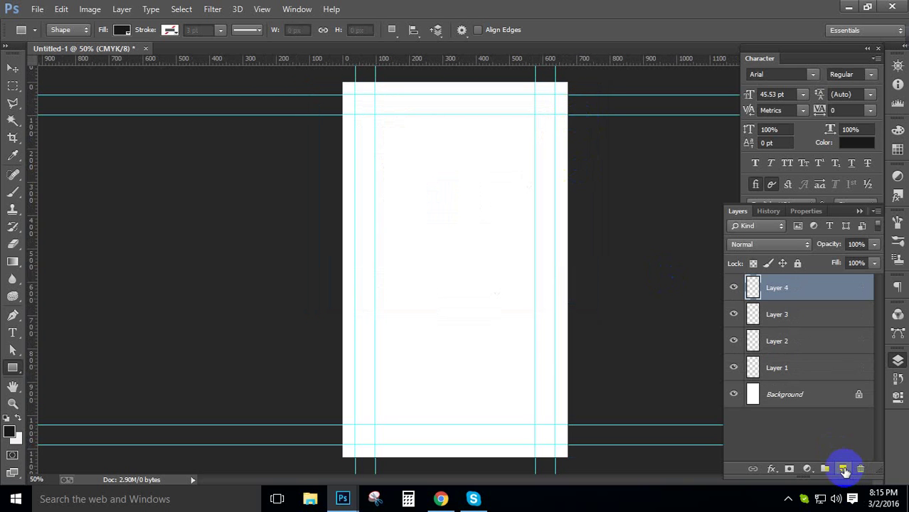
click(843, 469)
Step: Rename Layer 1, directly above the Background, as Bleed
click(782, 394)
double_click(786, 394)
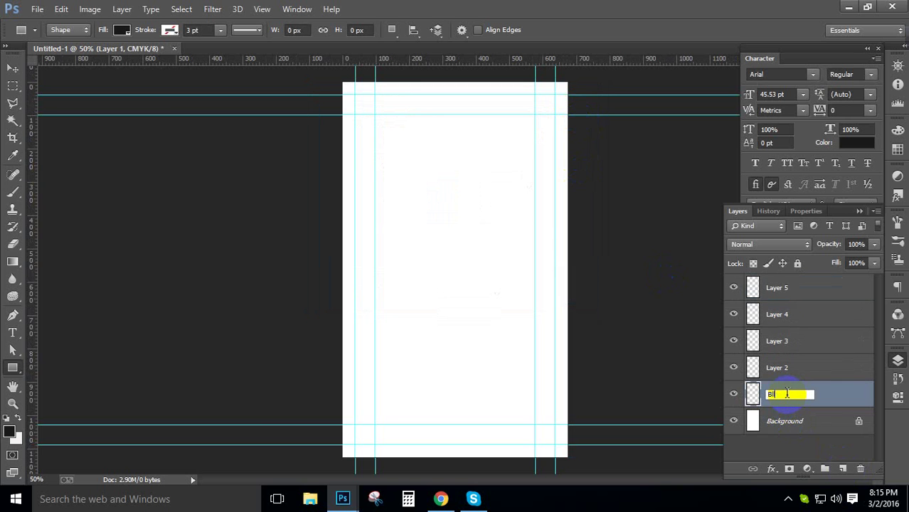
text(Bleed)
key(Return)
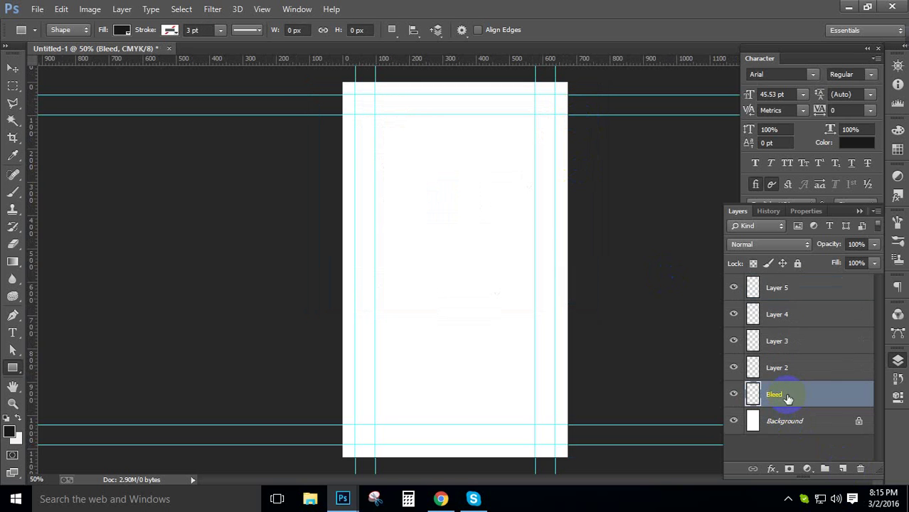
Step: Select the rectangle enclosed by the outermost guides and invert it to select the border around the canvas edge
click(13, 85)
click(50, 75)
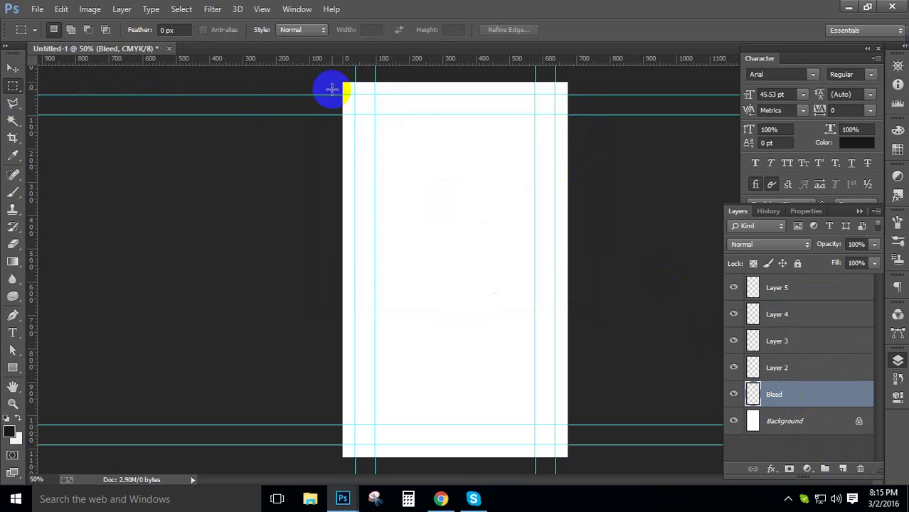
drag(355, 94, 555, 444)
right_click(462, 177)
click(507, 197)
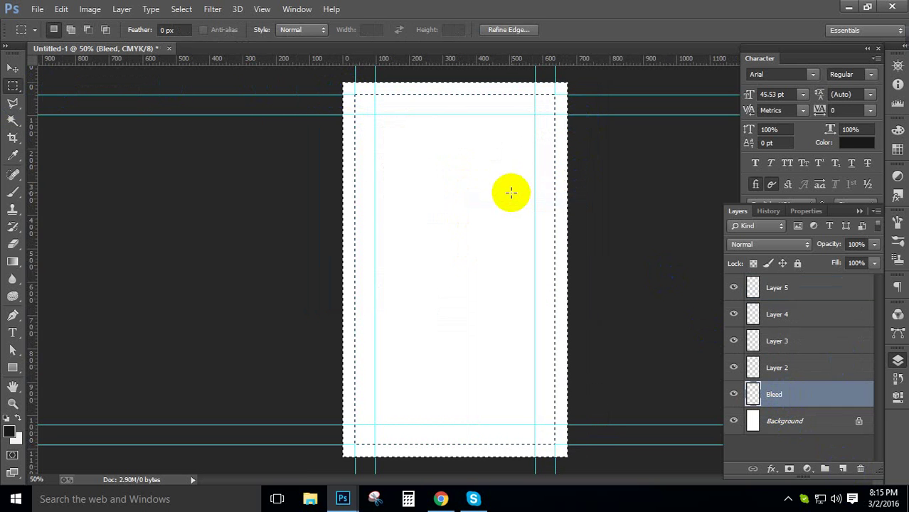
Step: Fill the selected border with red e4281c, deselect it, and move the Bleed layer to the top of the layer stack
click(9, 436)
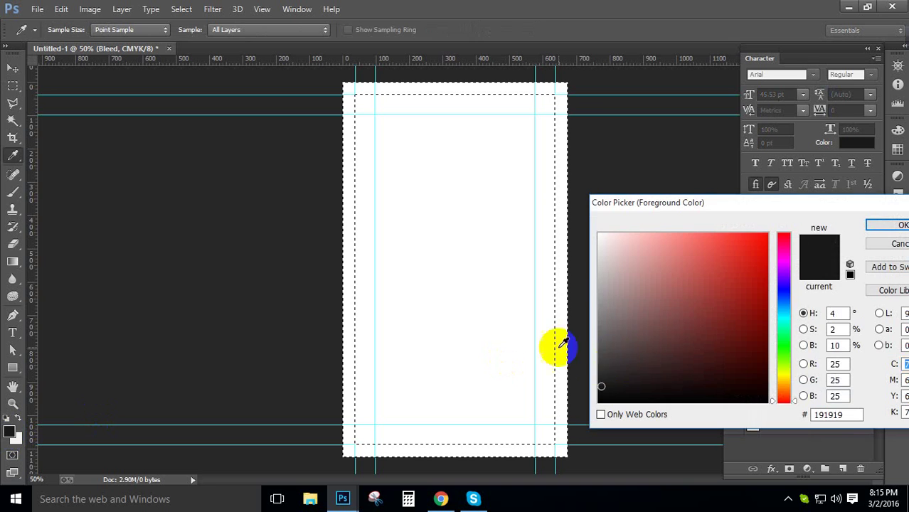
drag(611, 357, 750, 258)
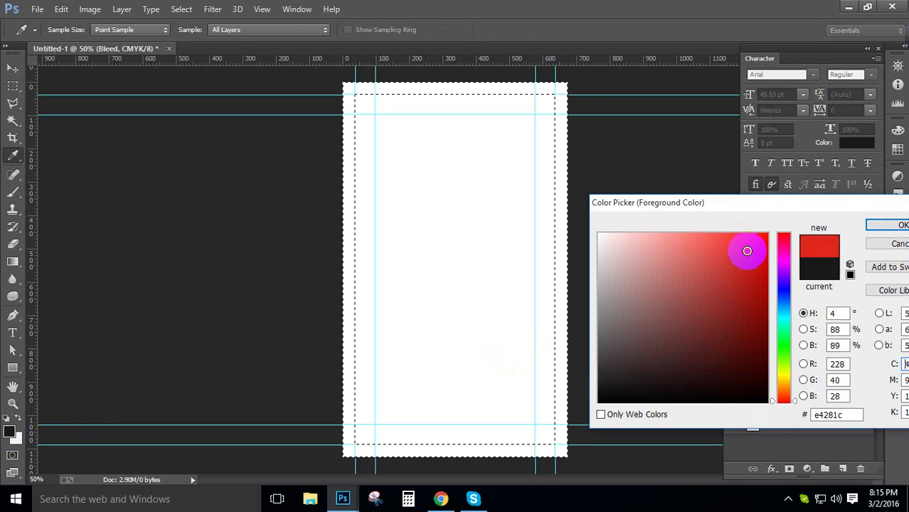
click(896, 225)
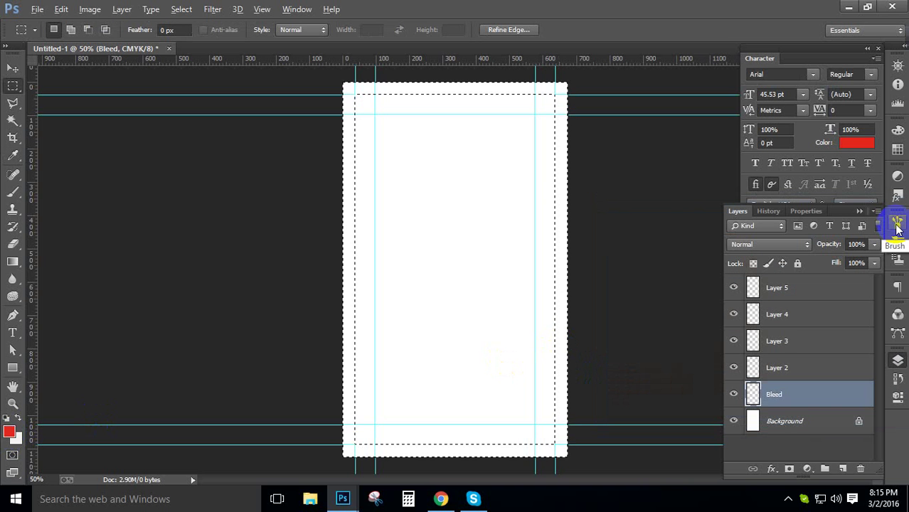
key(alt+BackSpace)
key(ctrl+d)
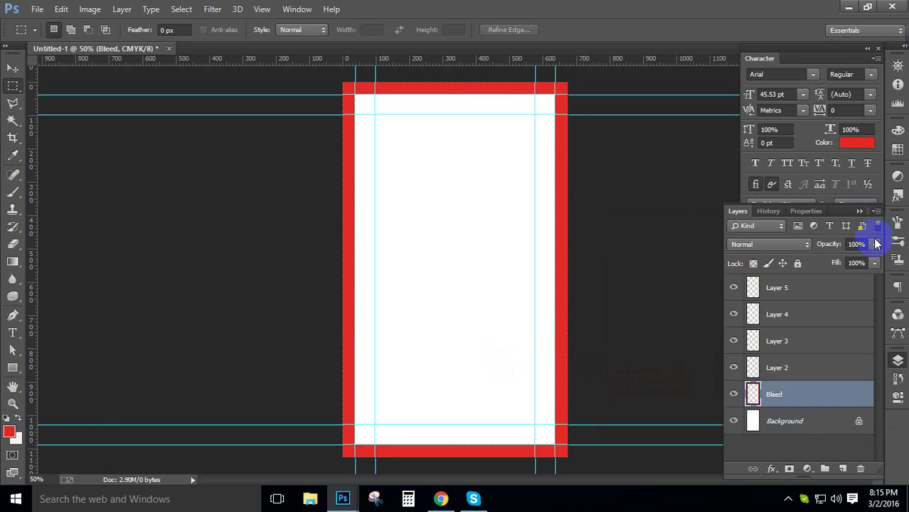
drag(800, 394, 790, 279)
Step: Add a text layer reading "Bleed" on the canvas and colour the text white (ffffff)
click(21, 336)
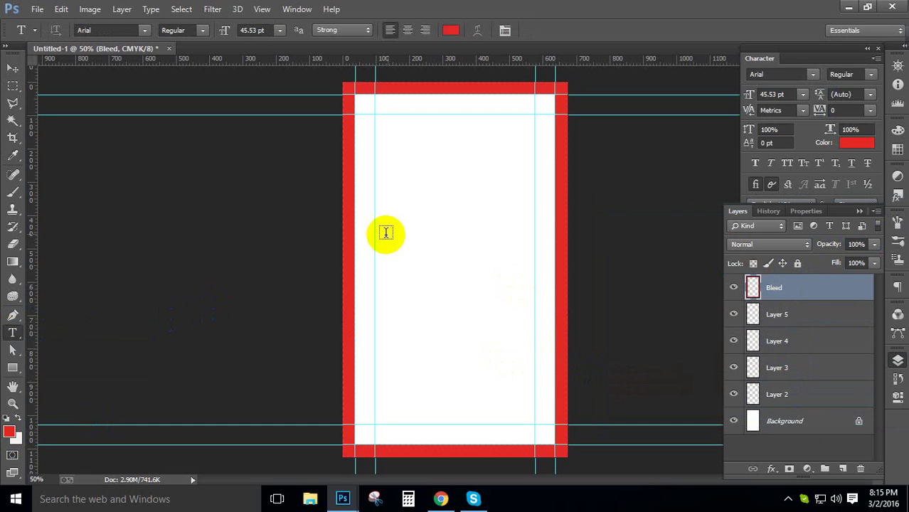
click(448, 198)
text(Ble)
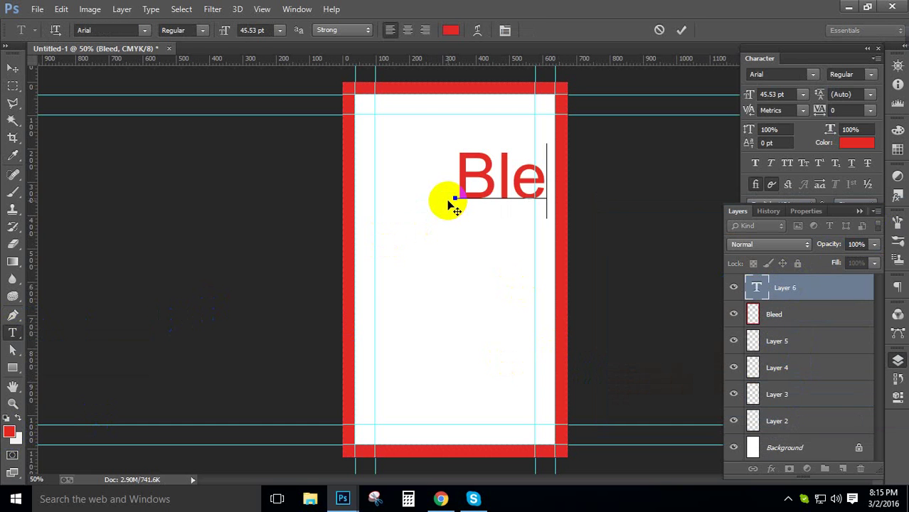
key(ctrl+a)
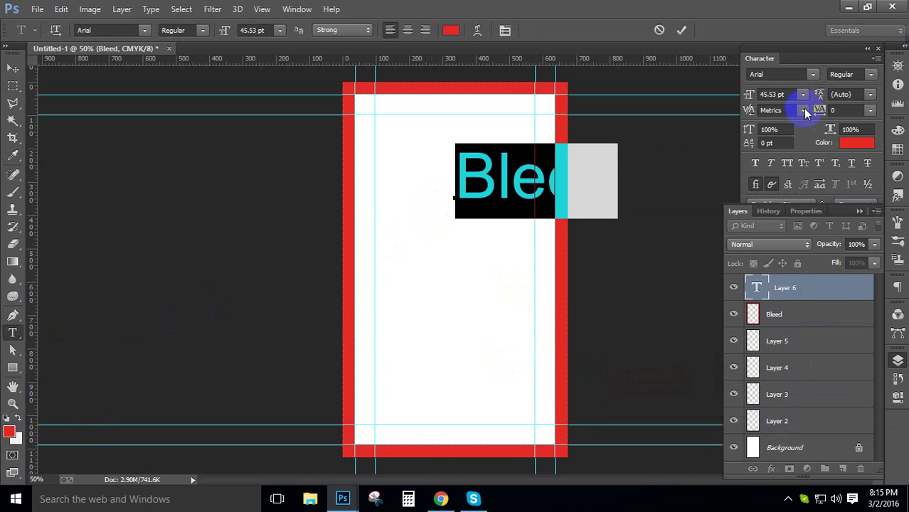
click(846, 143)
click(519, 204)
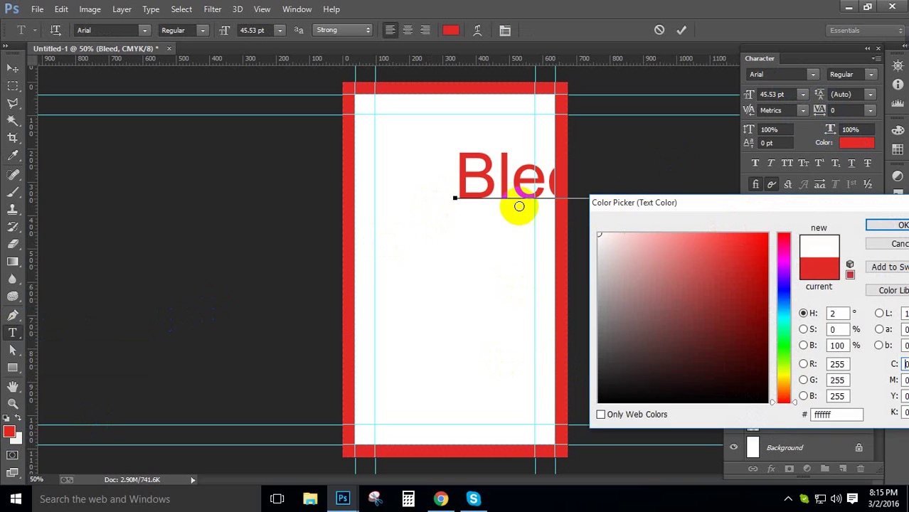
click(867, 227)
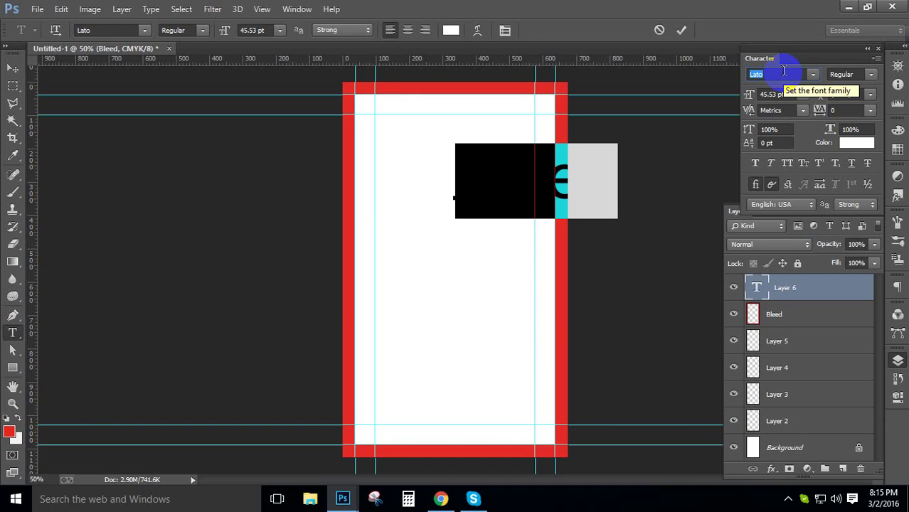
Step: Format the "Bleed" text in Lato at 6 pt and place it on the red border along the canvas's upper edge
key(Return)
click(790, 94)
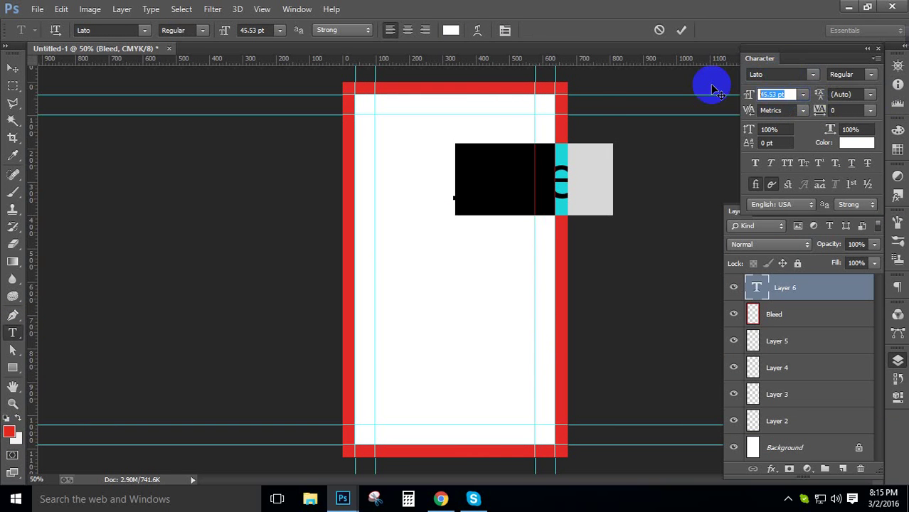
text(6)
key(Return)
click(12, 68)
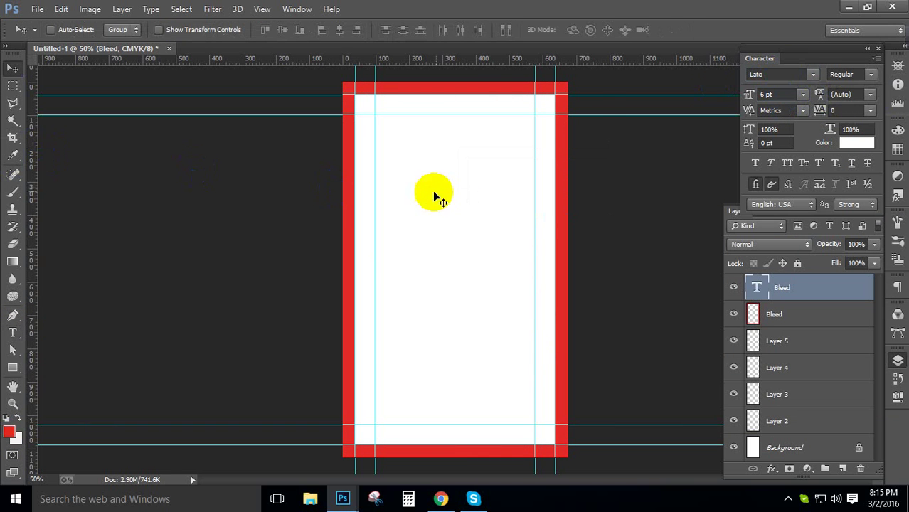
drag(436, 192, 500, 89)
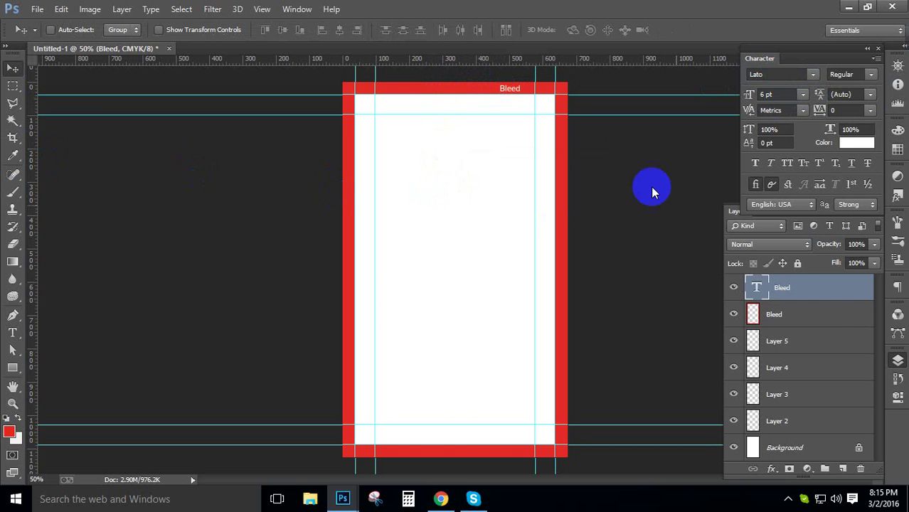
Step: Group the "Bleed" text layer with the Bleed border layer and name the group Bleed
shift+click(821, 318)
key(ctrl+g)
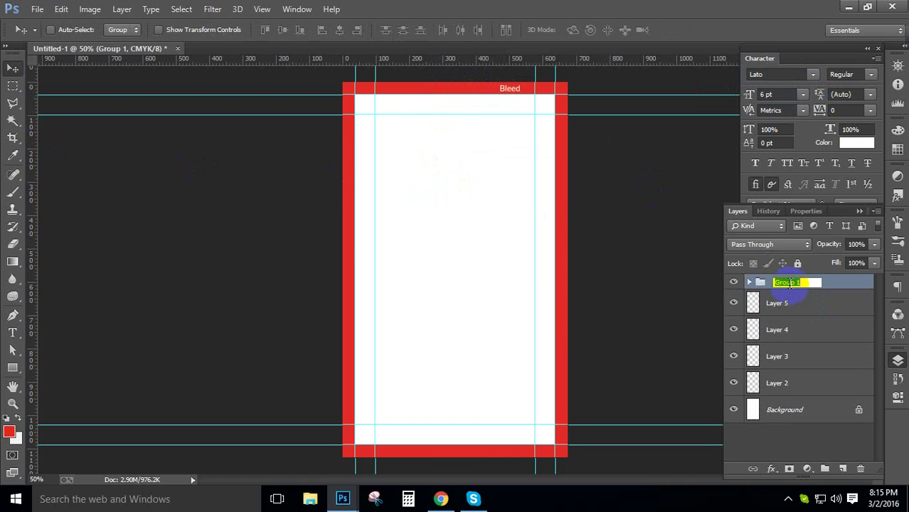
key(Return)
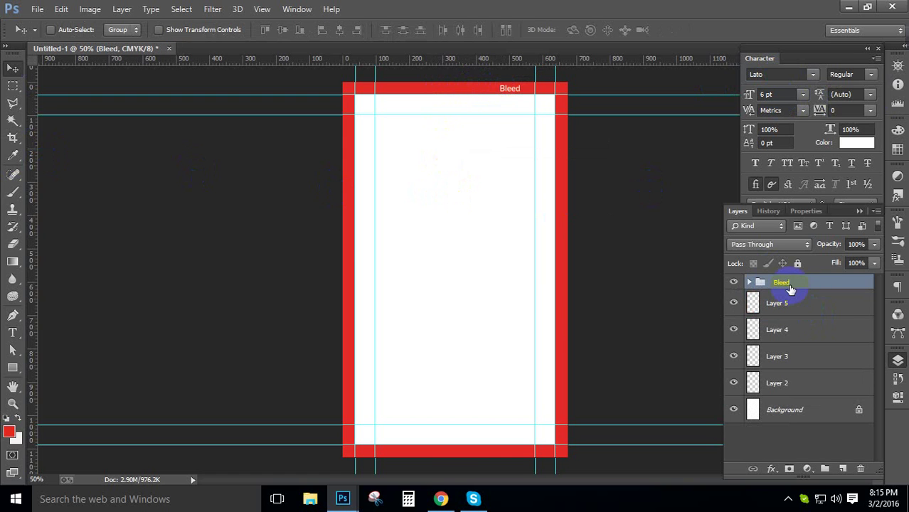
Step: Fill Layer 2 with a near-black foreground colour
click(810, 383)
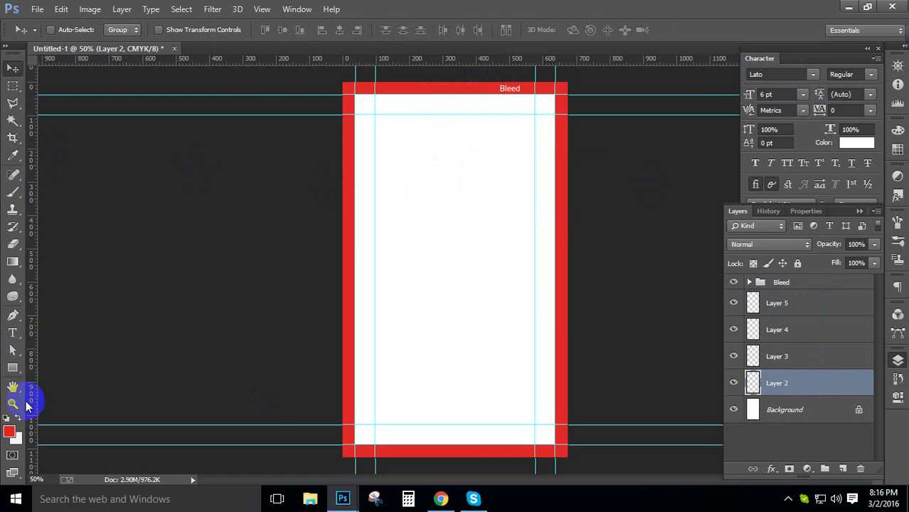
click(9, 436)
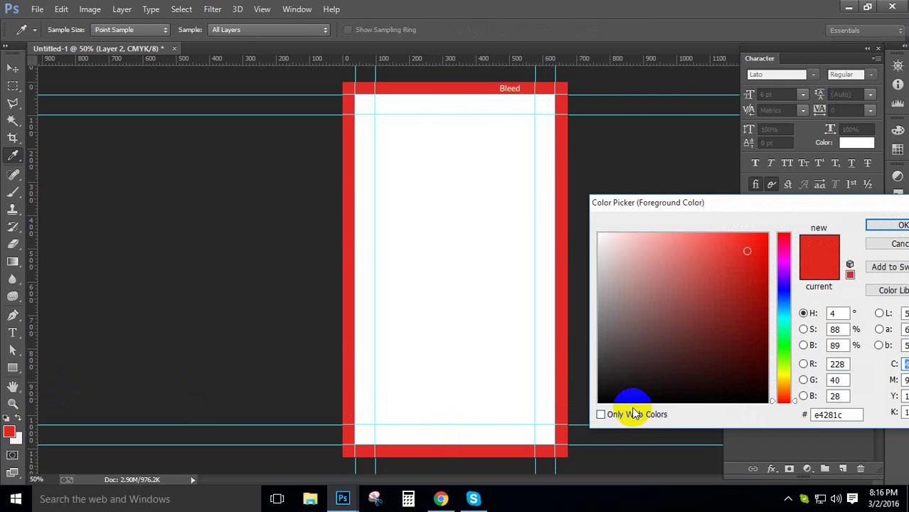
click(600, 384)
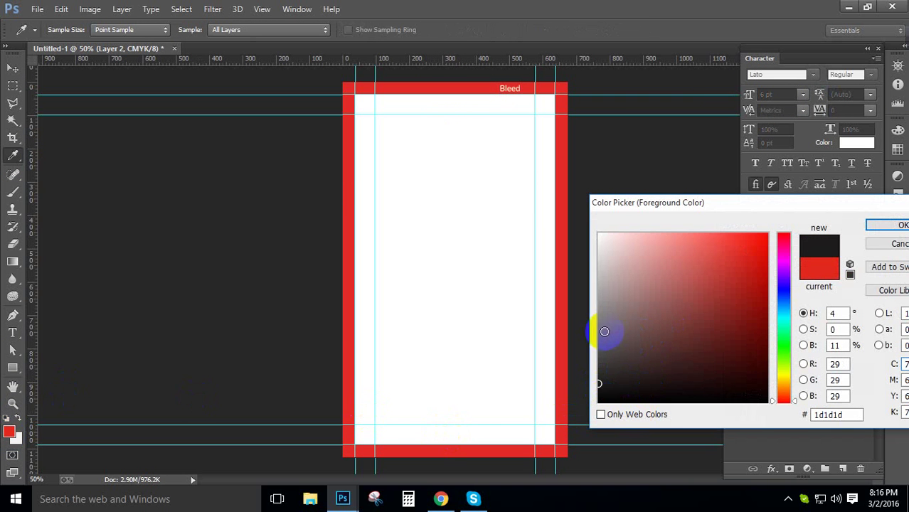
drag(604, 389, 589, 417)
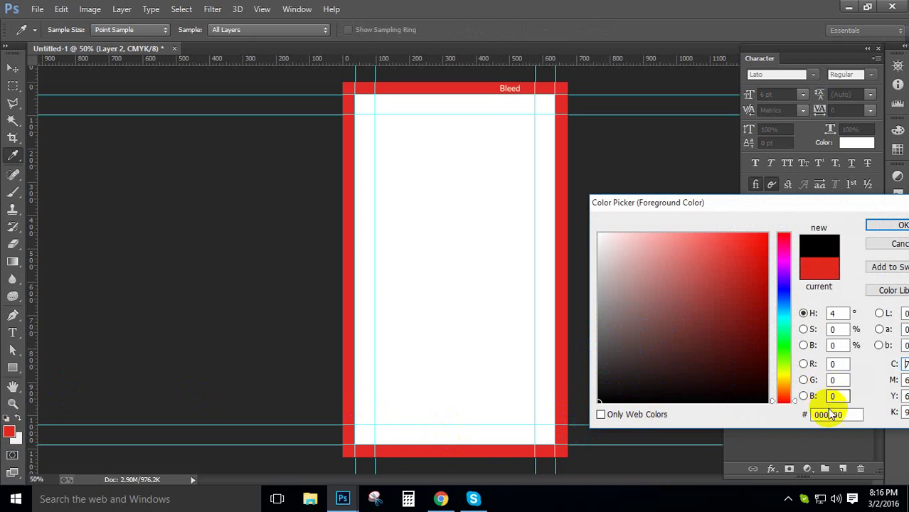
click(601, 394)
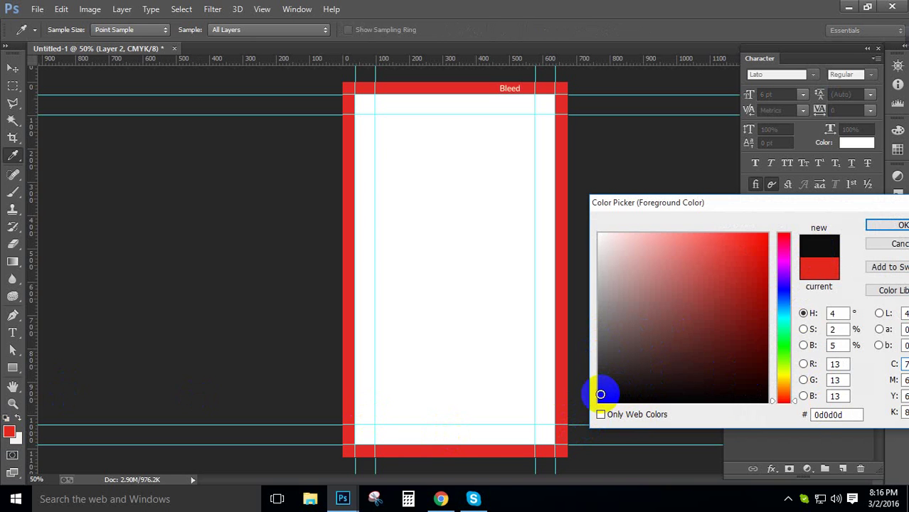
drag(599, 394, 599, 393)
click(886, 225)
key(v)
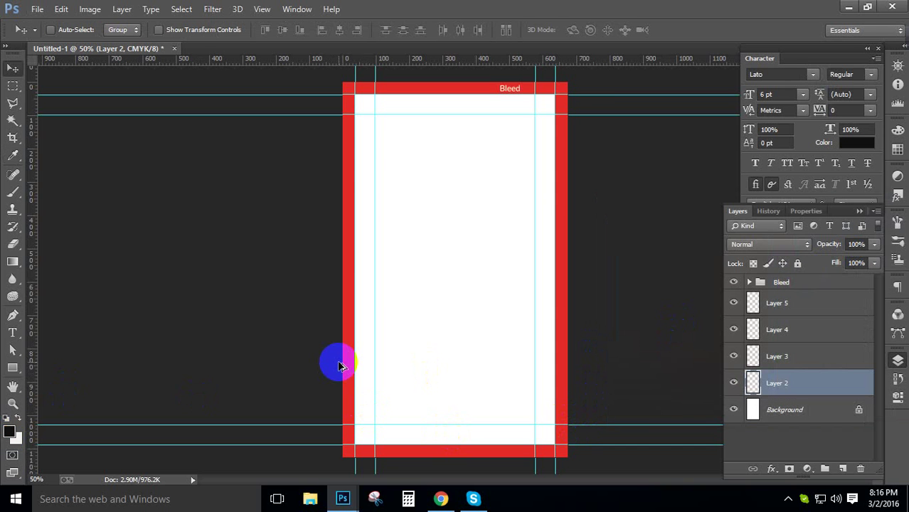
key(alt+BackSpace)
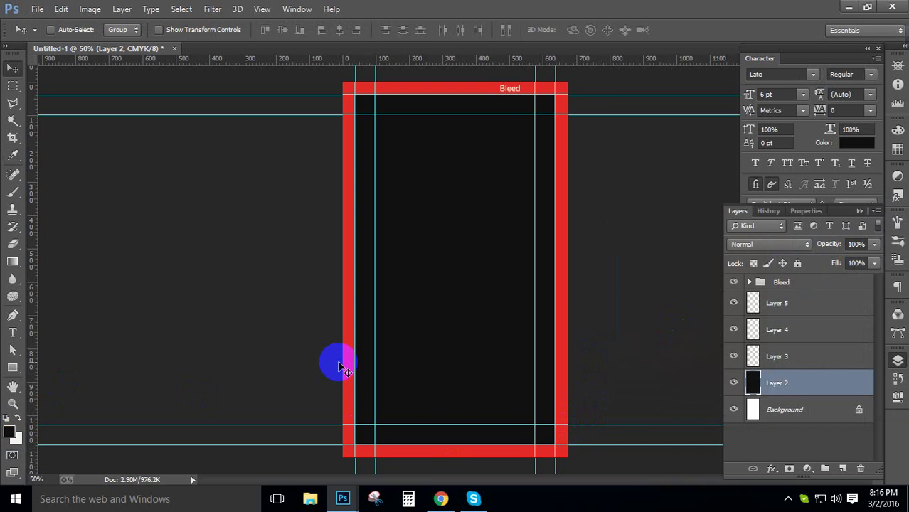
Step: Add a Gradient Overlay to Layer 2 using the Foreground to Background preset, with the light end stop changed to grey a6a3a4
click(771, 469)
click(795, 418)
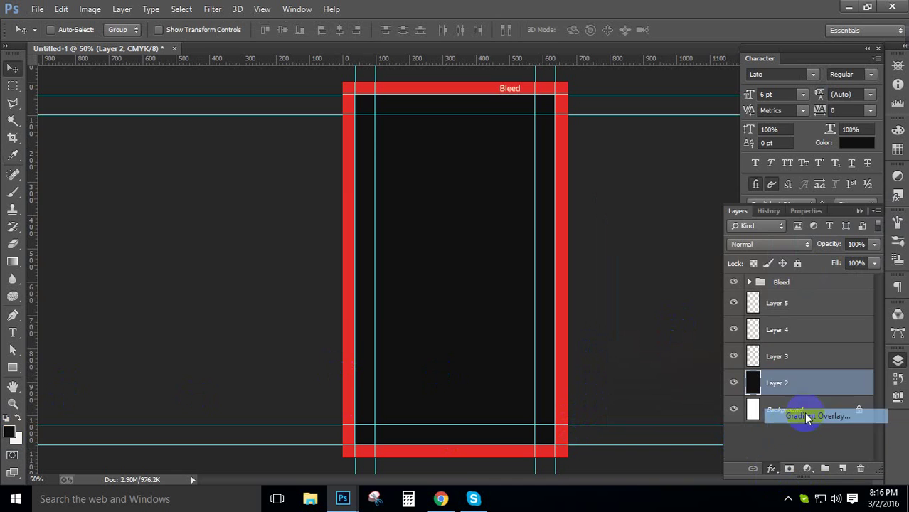
click(718, 204)
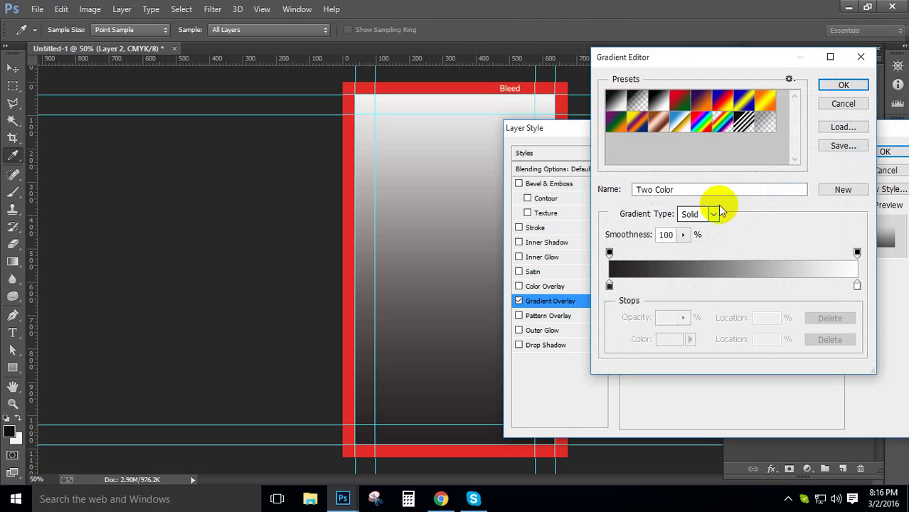
click(611, 108)
click(616, 283)
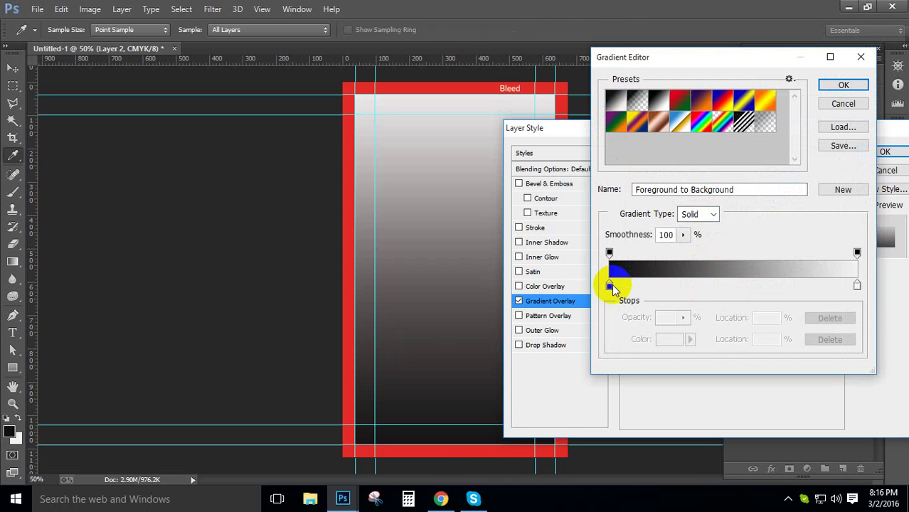
click(857, 286)
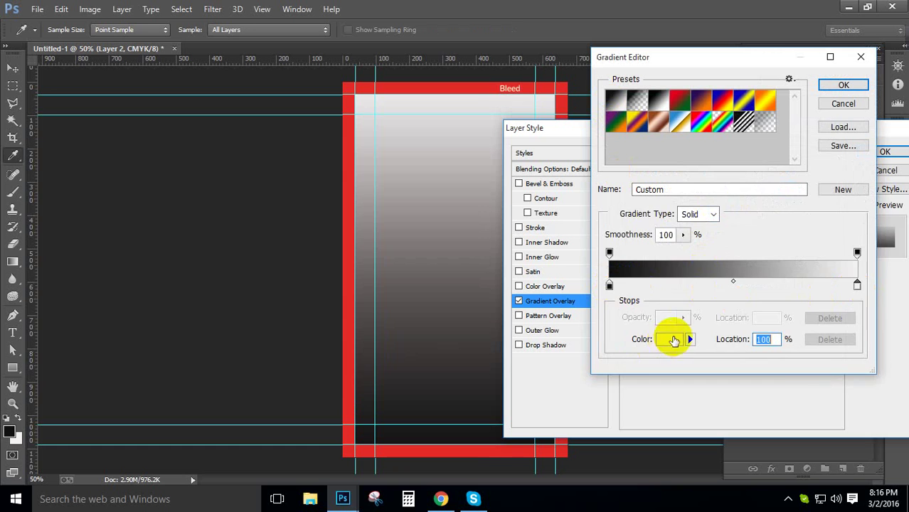
click(674, 341)
click(598, 293)
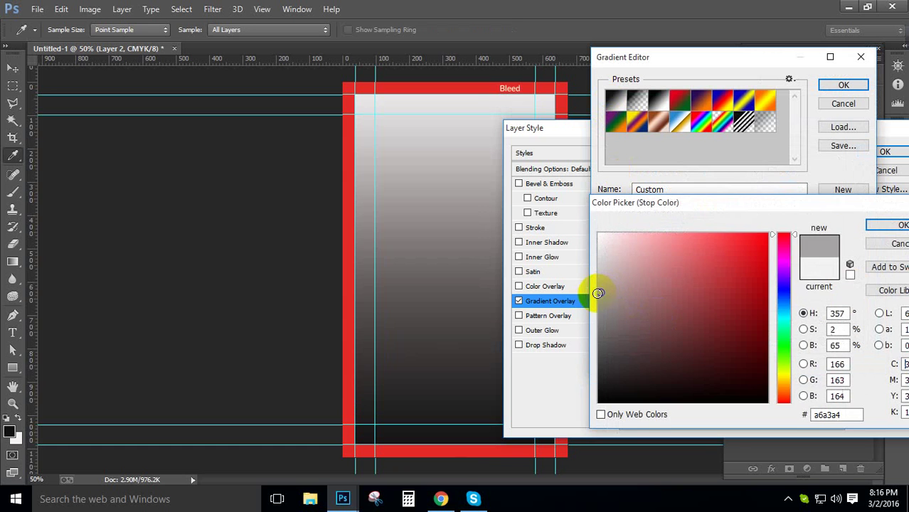
click(898, 225)
click(843, 85)
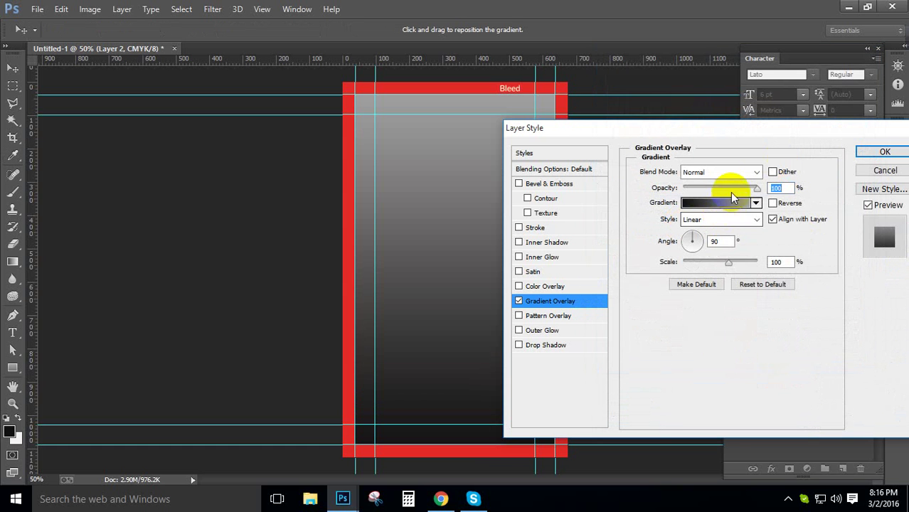
Step: Set the gradient overlay to Radial style, reverse it, and scale it to 150%
click(739, 222)
click(721, 247)
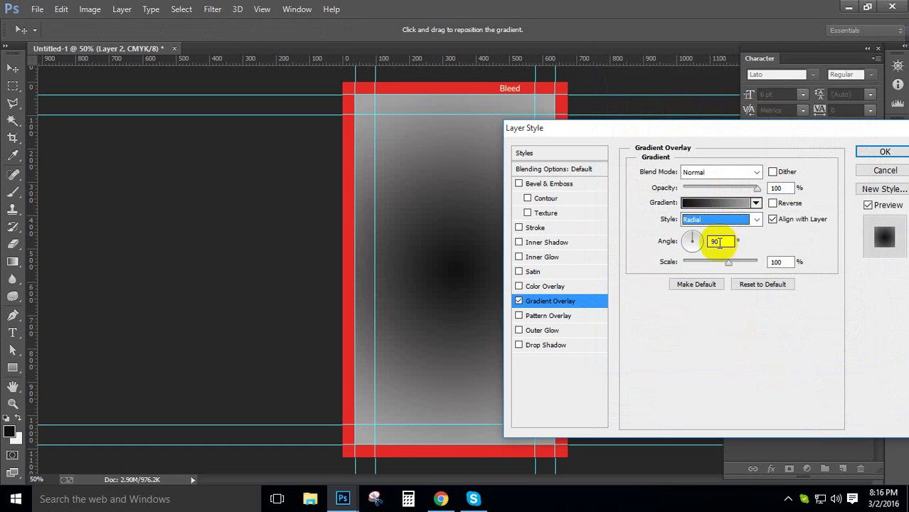
click(774, 204)
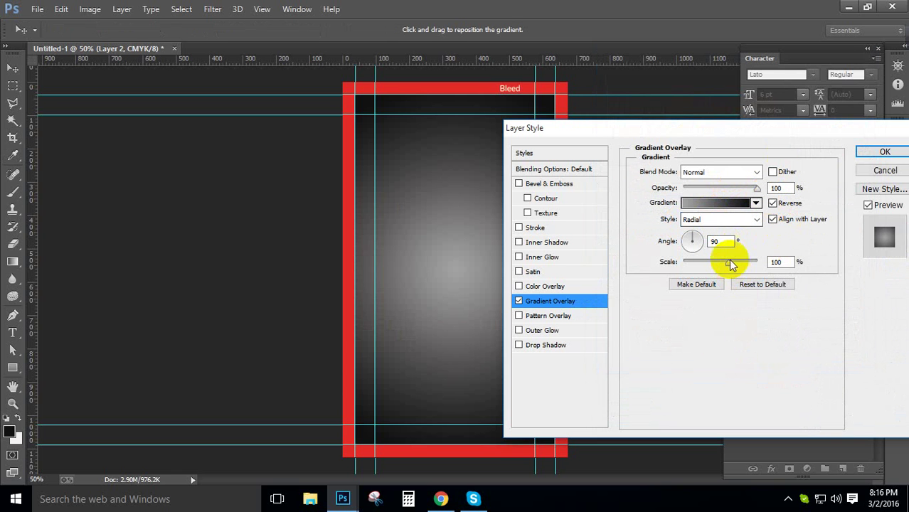
drag(728, 263, 772, 264)
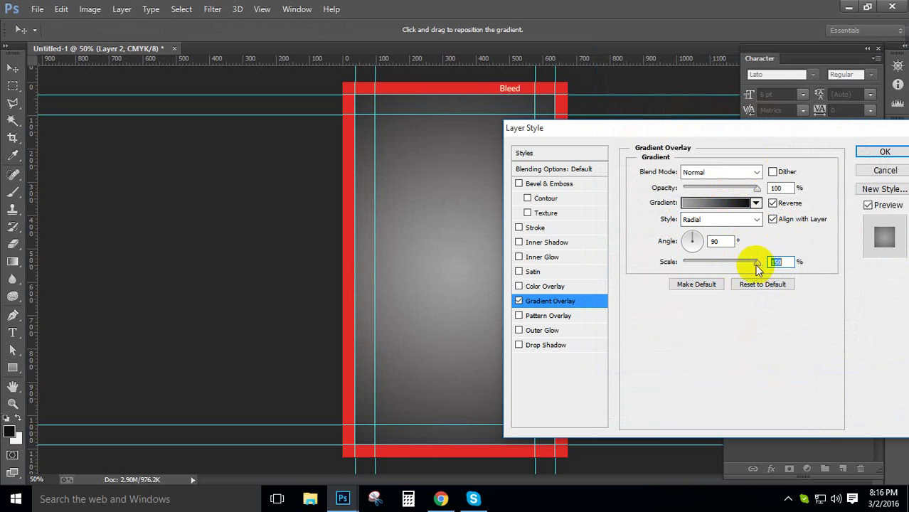
Step: In Layer 2's gradient overlay, set the dark end's opacity stop to 0% and the light end's colour to 7a7778
click(736, 209)
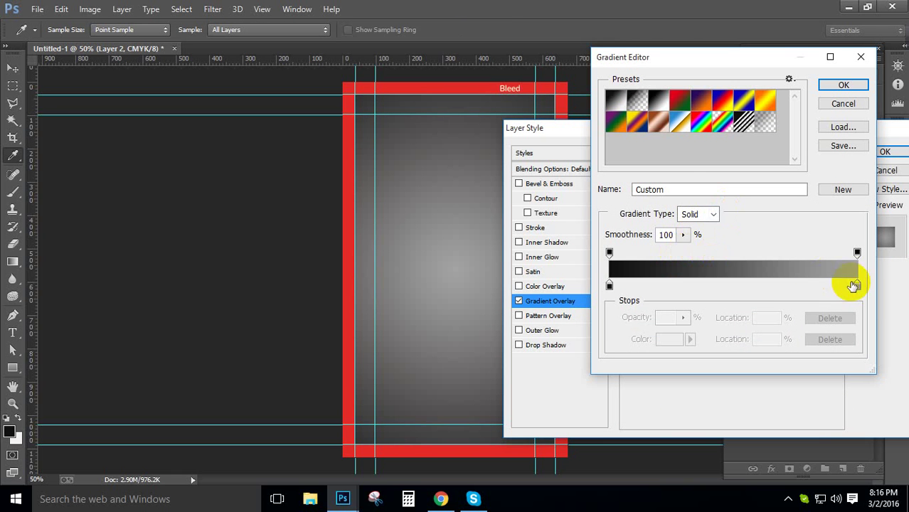
click(610, 287)
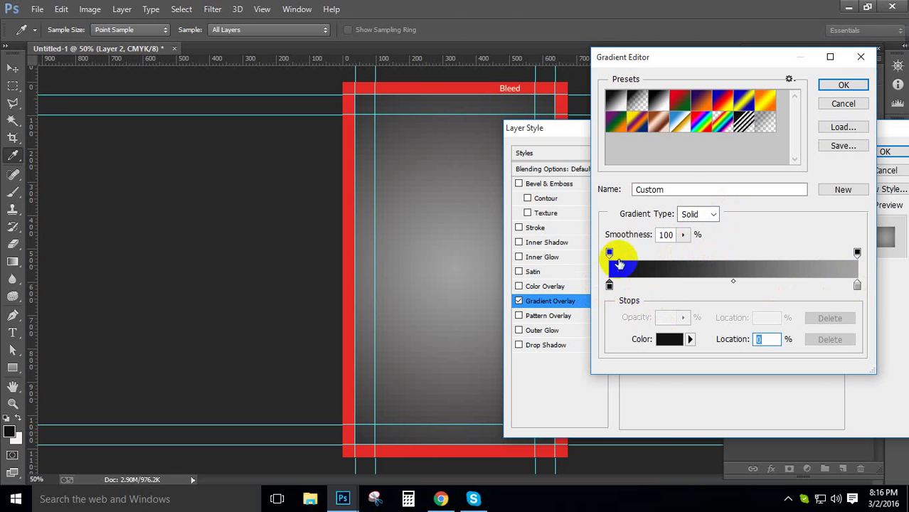
click(609, 253)
drag(651, 316, 574, 316)
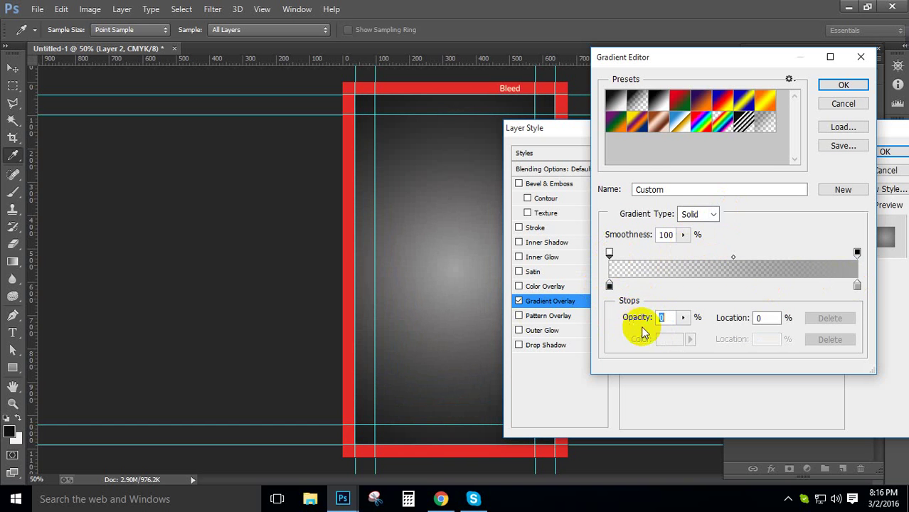
drag(647, 323, 336, 329)
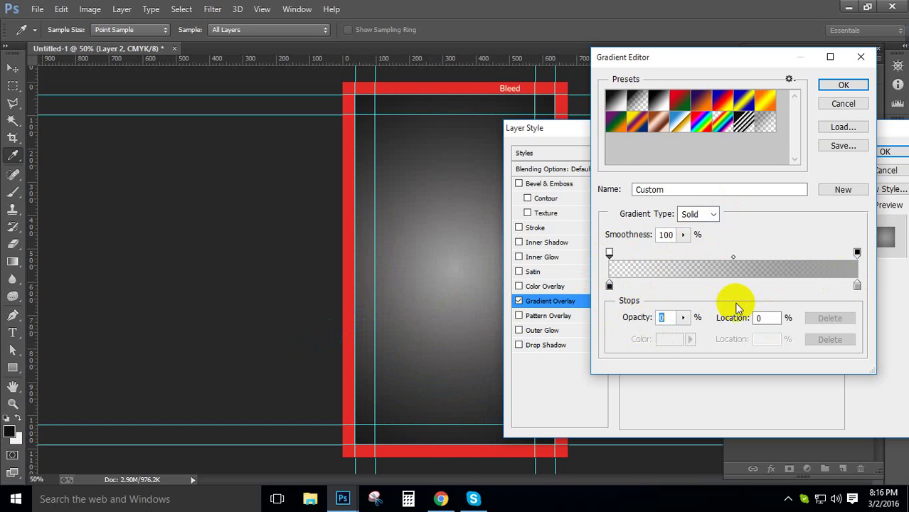
click(855, 287)
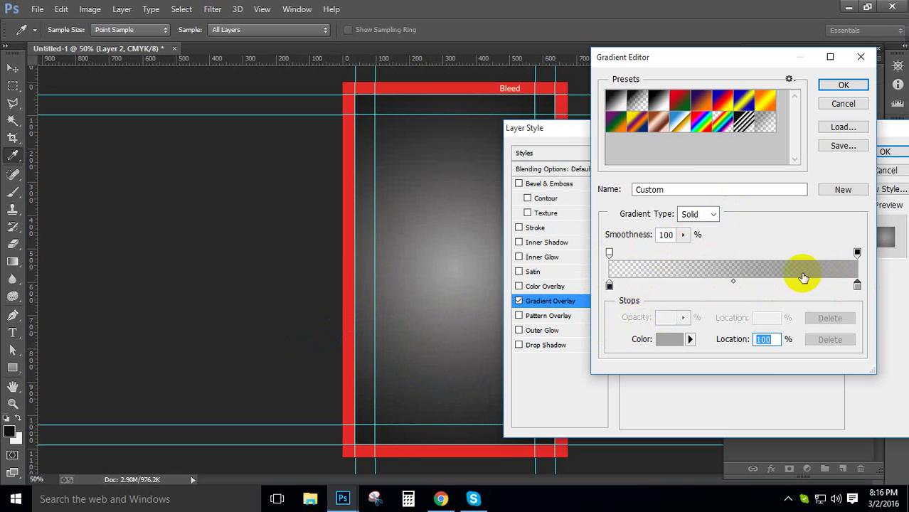
click(672, 342)
drag(604, 322, 602, 321)
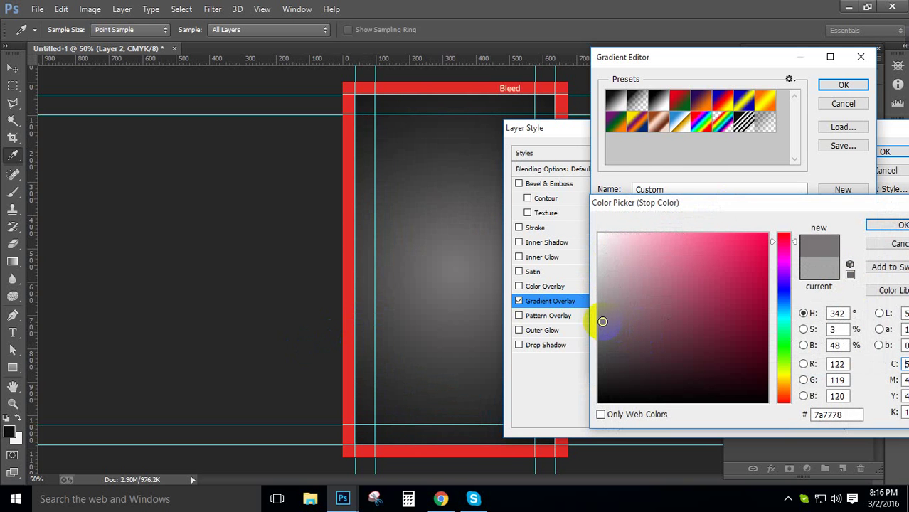
click(891, 226)
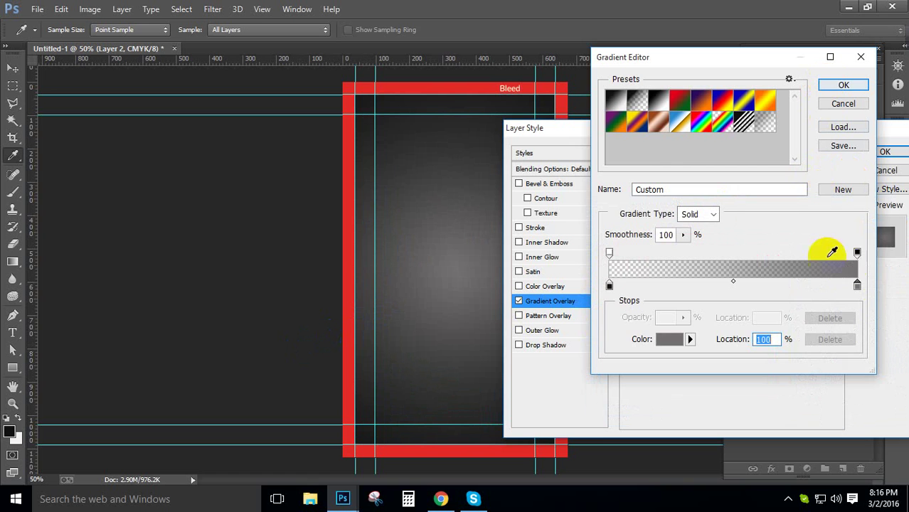
Step: Set the opacity stop at the gradient's dark end to 91% and apply the gradient overlay
click(857, 253)
drag(630, 326, 650, 320)
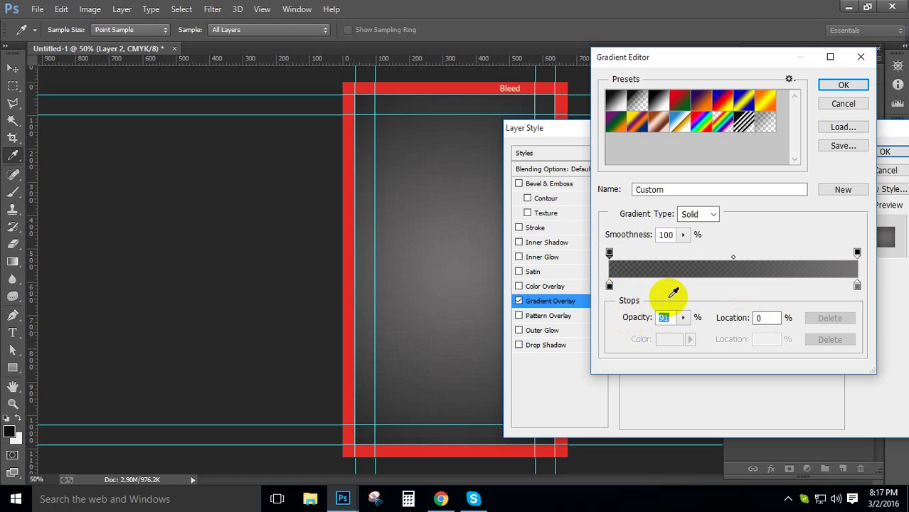
click(828, 86)
click(882, 151)
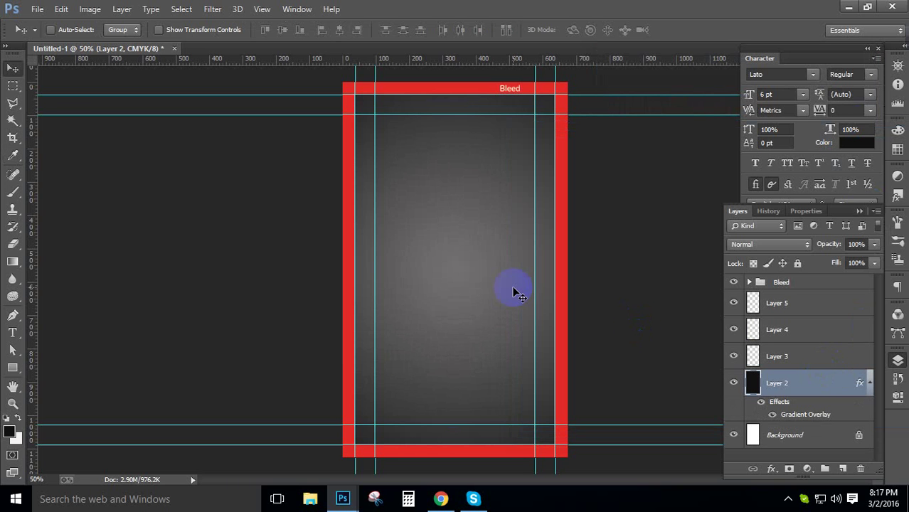
Step: Add a horizontal and a vertical guide through the card's centre, using Layer 2's transform centre as reference
click(759, 365)
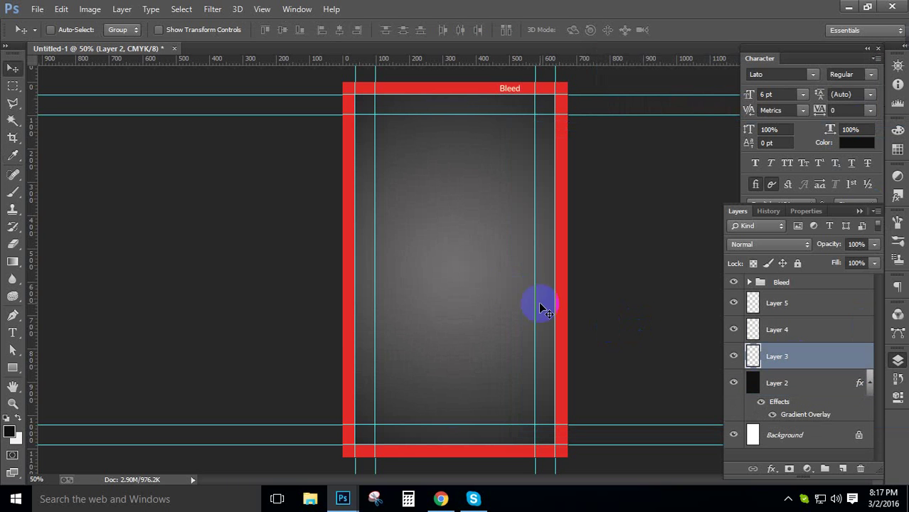
drag(13, 316, 51, 315)
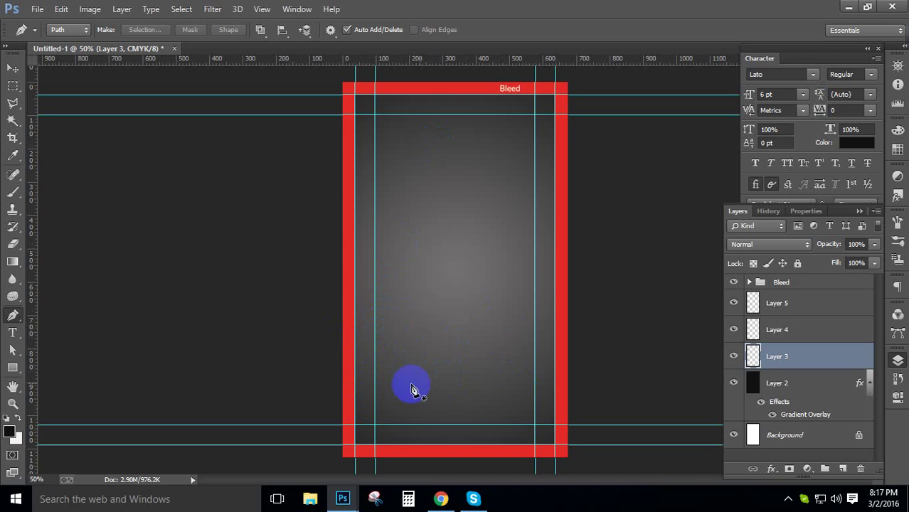
click(791, 391)
key(ctrl+t)
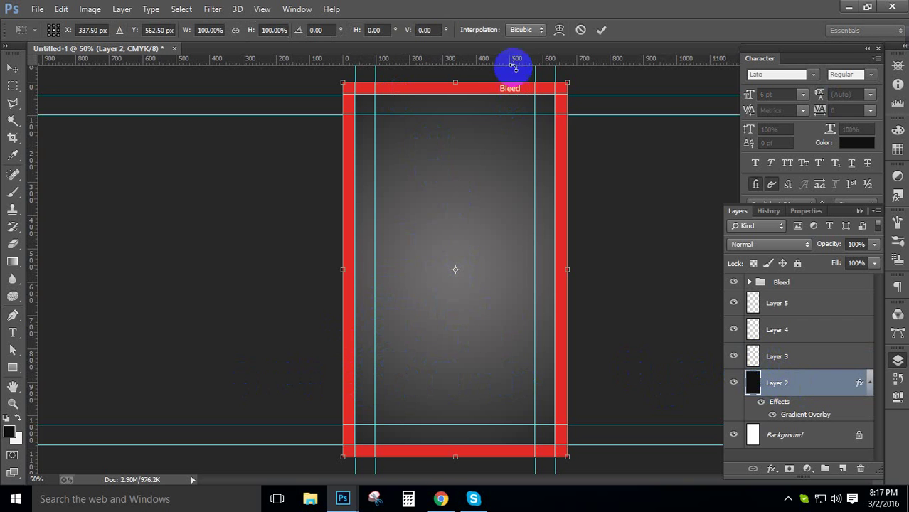
drag(514, 60, 552, 270)
drag(13, 244, 449, 255)
key(Return)
Step: Try to draw a curved Pen path from beyond the card's upper right corner to its left side and around the upper left corner
key(p)
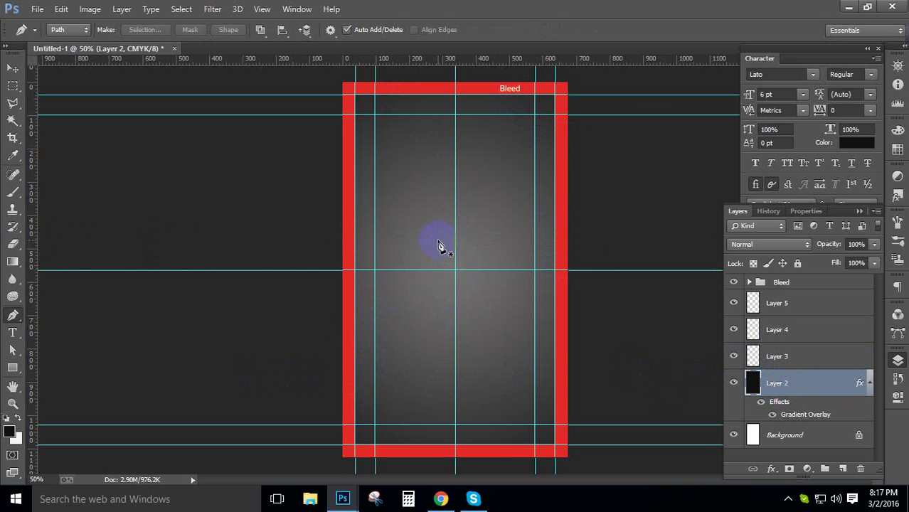
click(591, 84)
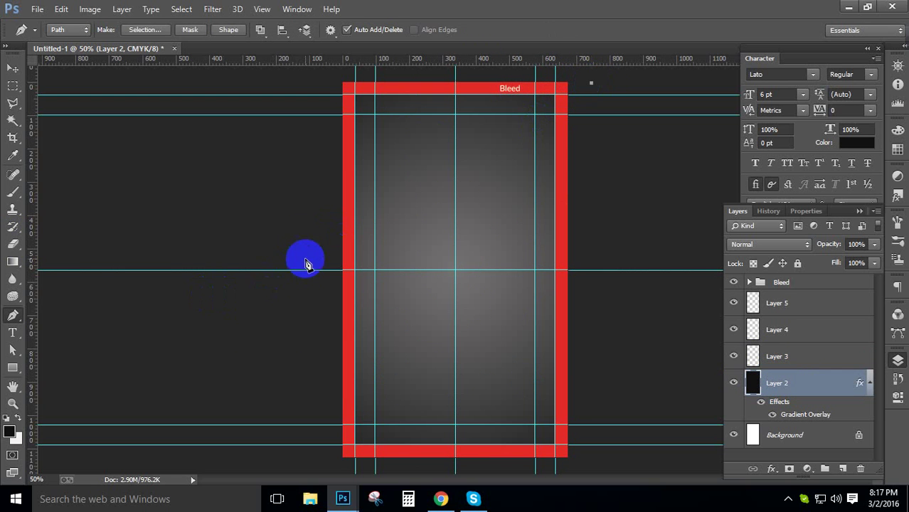
drag(306, 238, 210, 415)
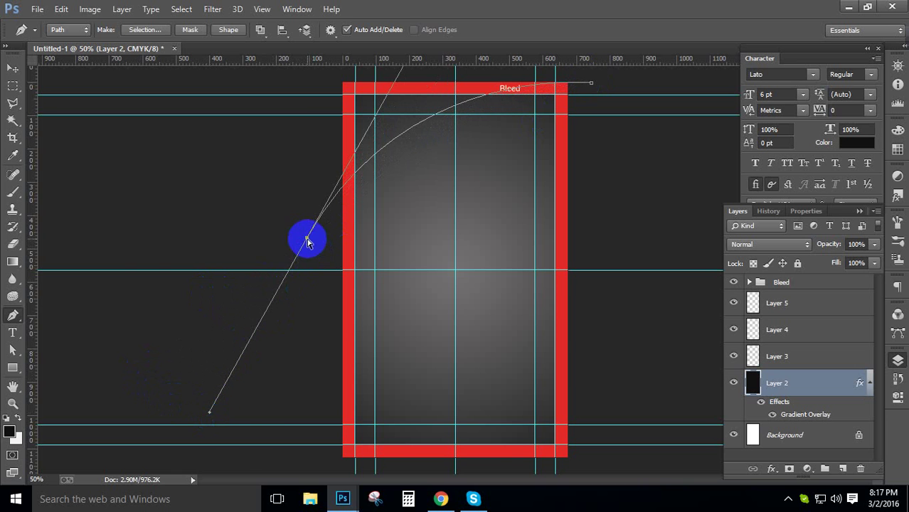
drag(307, 237, 329, 329)
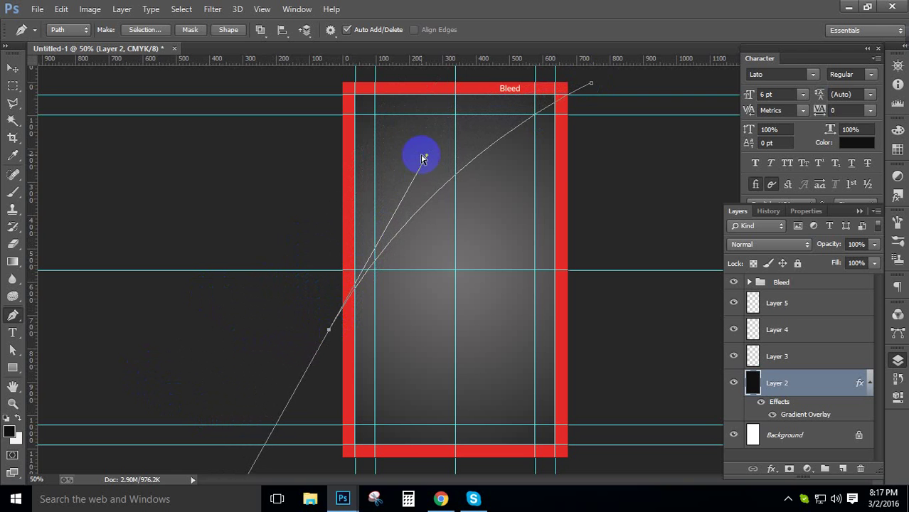
drag(427, 158, 366, 112)
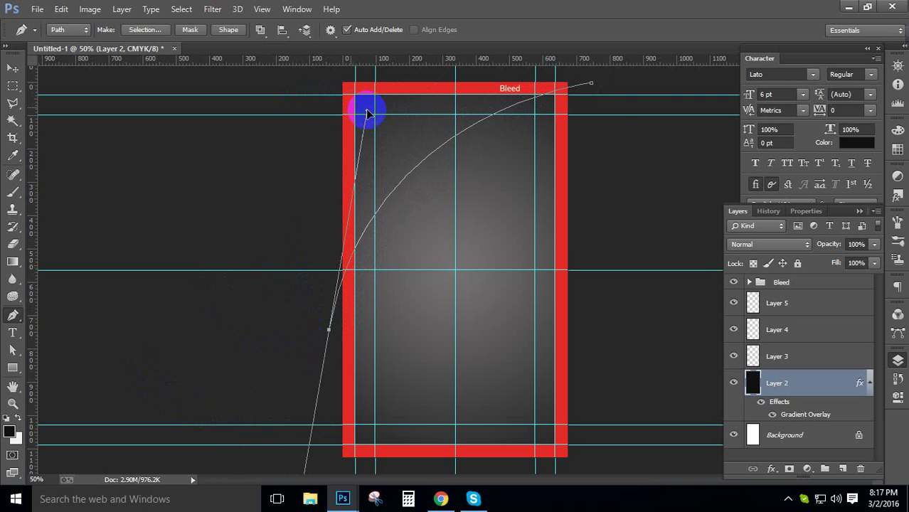
drag(591, 83, 657, 89)
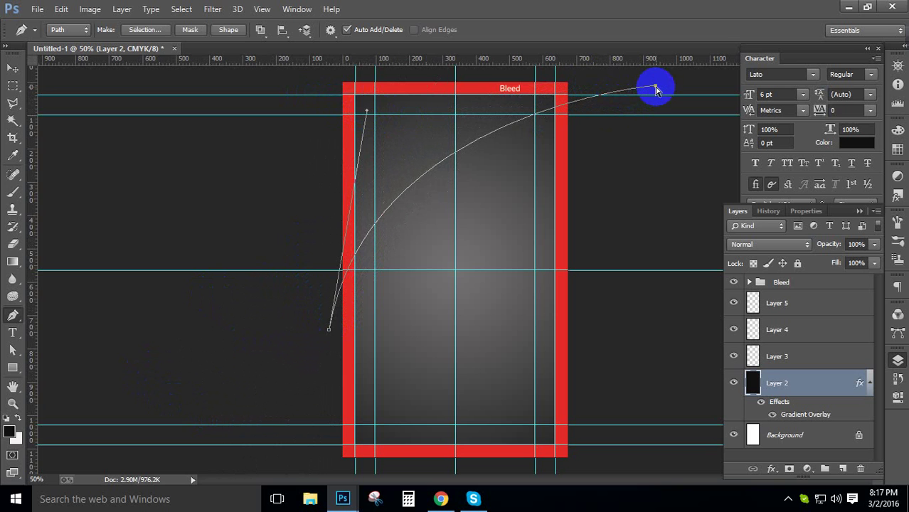
drag(366, 112, 319, 77)
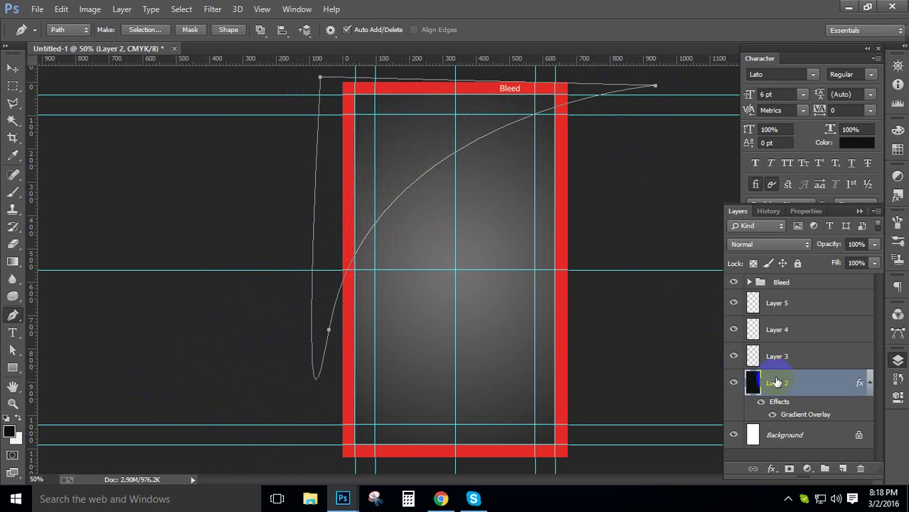
Step: Undo the curved pen path and the two centre guides
key(ctrl+alt+z)
key(ctrl+alt+z)
key(ctrl+alt+z)
key(ctrl+alt+z)
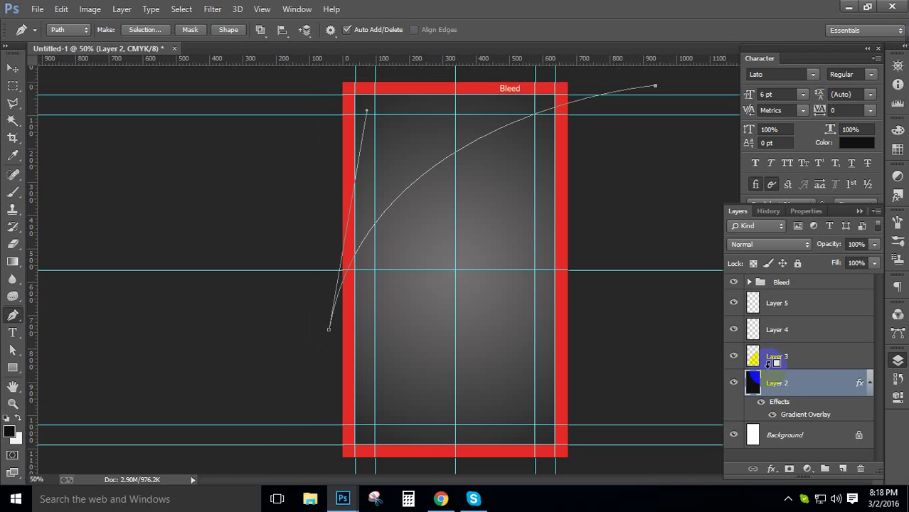
Step: On Layer 3, set the Pen tool to Shape mode and draw an arc from beyond the card's upper right edge to beyond its left edge
click(812, 356)
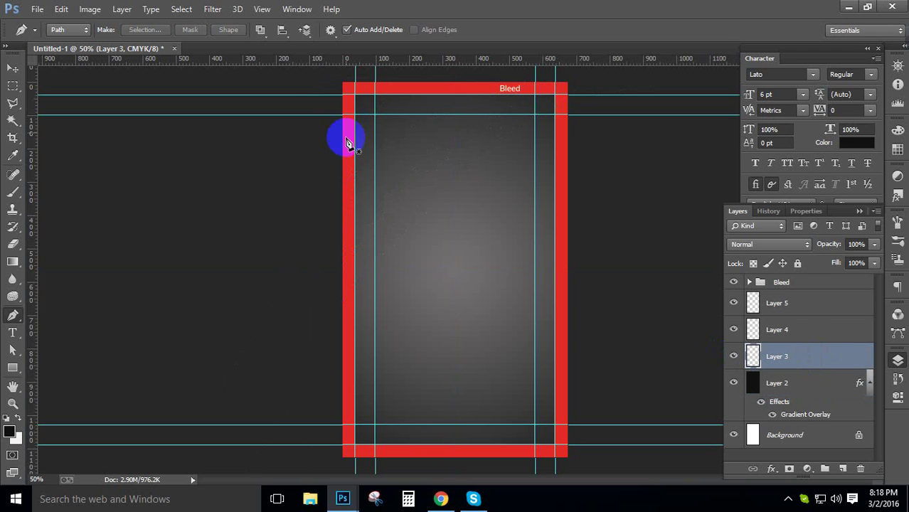
click(69, 30)
click(65, 43)
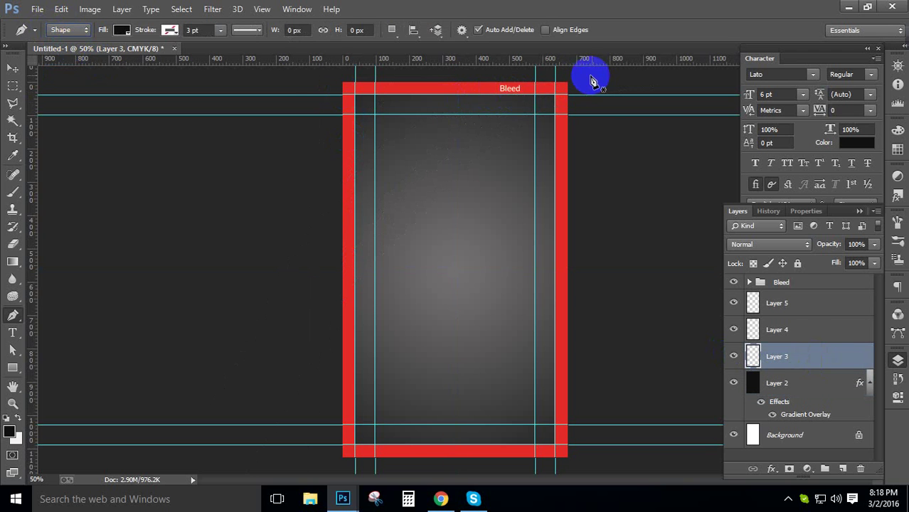
click(644, 124)
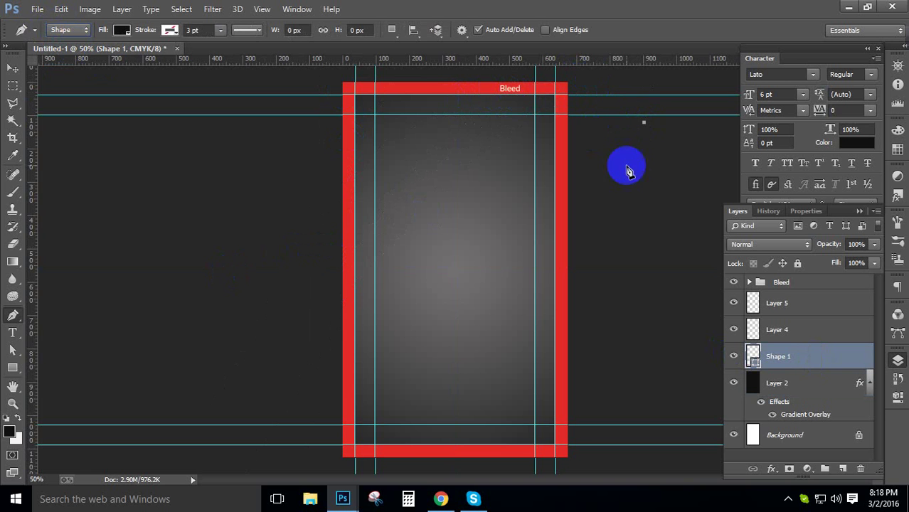
drag(291, 263, 67, 480)
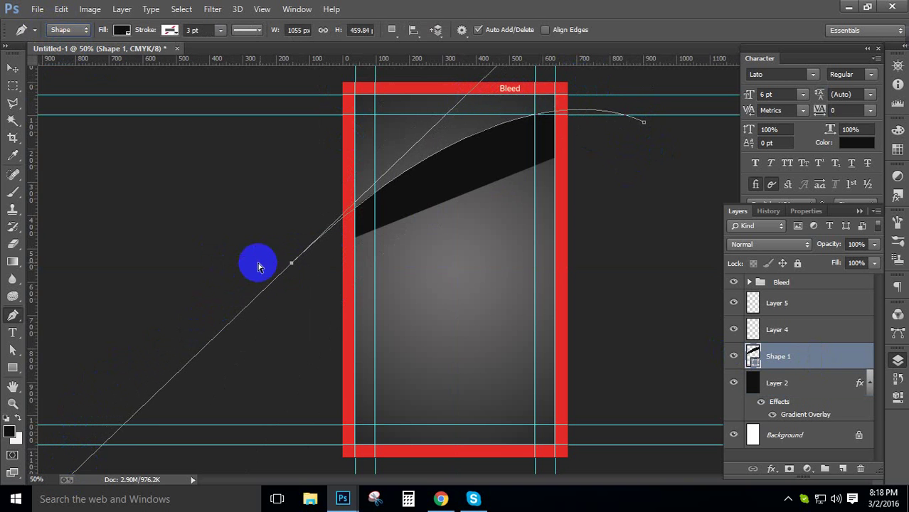
Step: Lower the arc's left anchor, steepen its curve, and close the shape around the card's upper left corner, about 1003 x 758 px overall
drag(291, 263, 299, 298)
drag(524, 82, 455, 51)
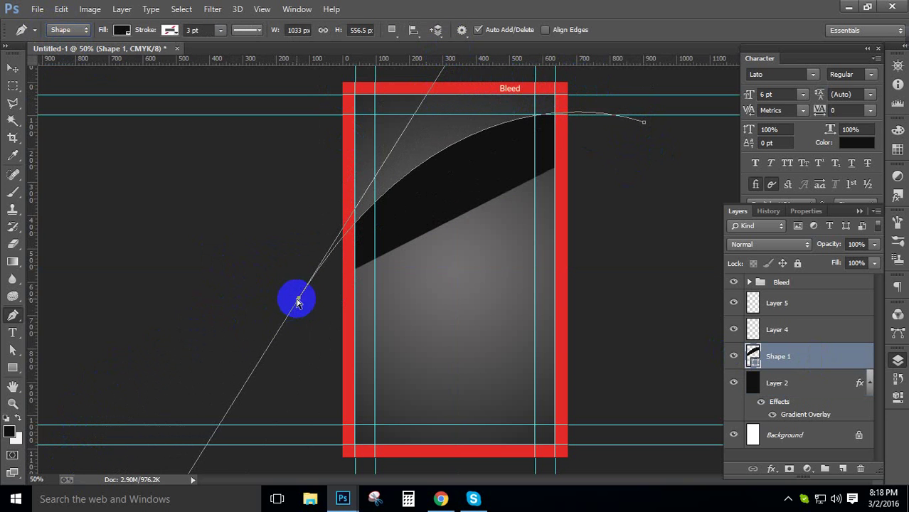
drag(299, 301, 308, 326)
drag(466, 80, 432, 41)
click(169, 32)
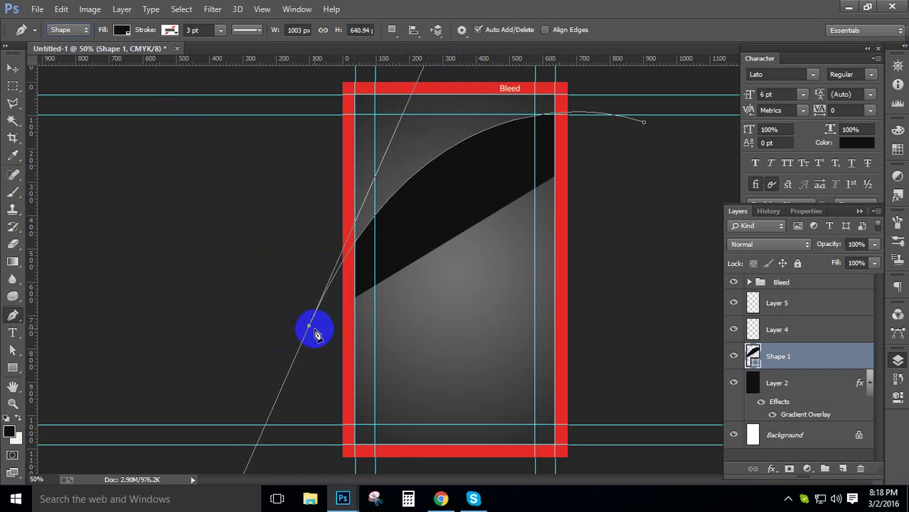
drag(310, 328, 309, 77)
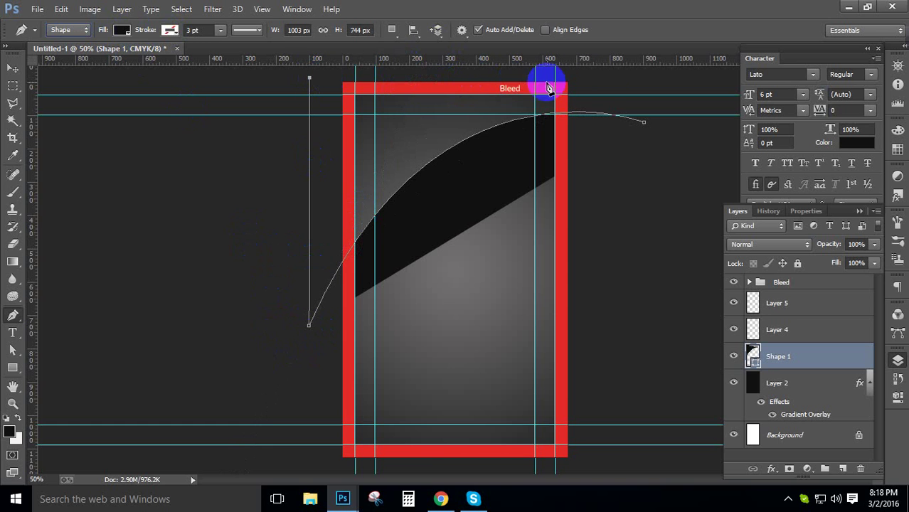
drag(615, 78, 649, 127)
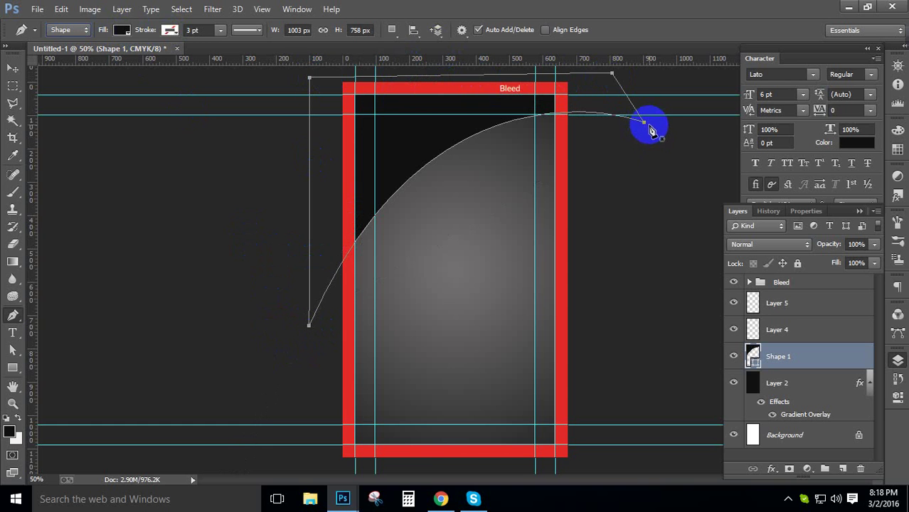
Step: Change the curved shape's fill to bright cyan blue and switch to the Move tool
click(124, 33)
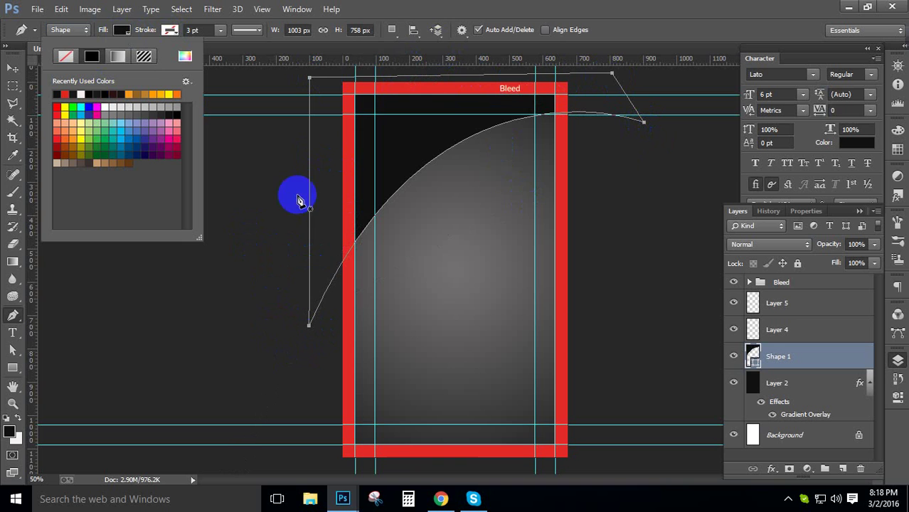
click(121, 126)
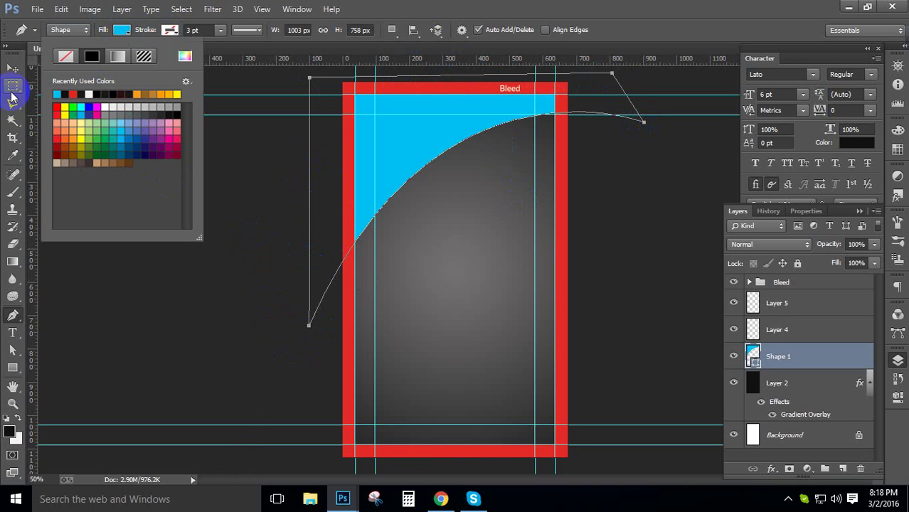
click(13, 69)
click(259, 85)
click(522, 173)
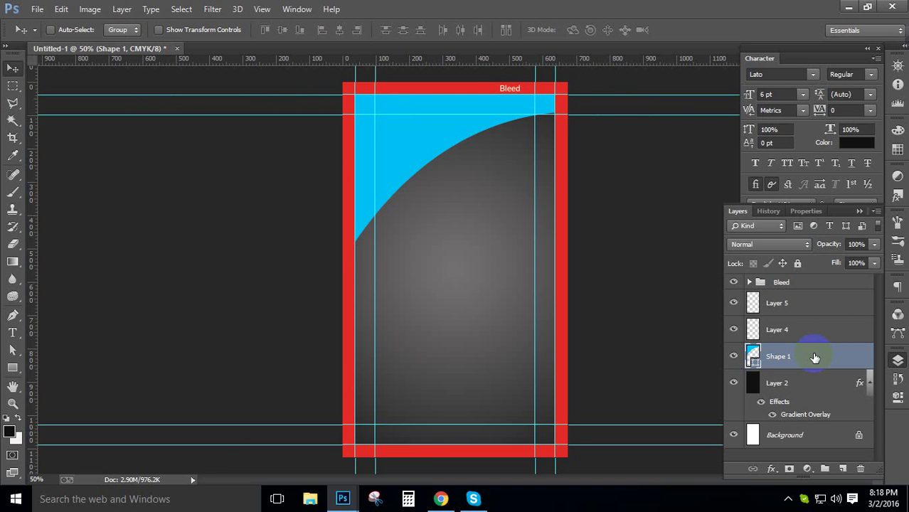
Step: Duplicate the cyan curved shape layer and change the copy's fill to a darker blue
key(ctrl+j)
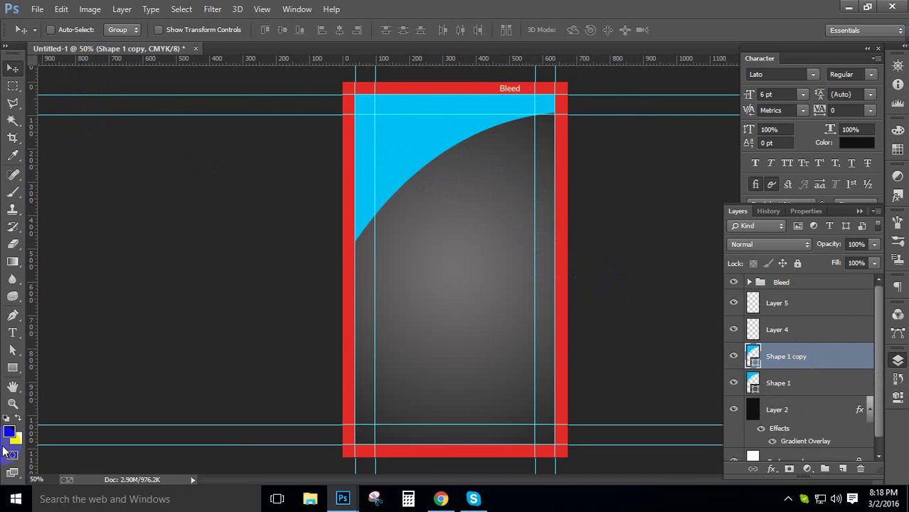
click(12, 370)
click(10, 373)
click(76, 367)
click(122, 29)
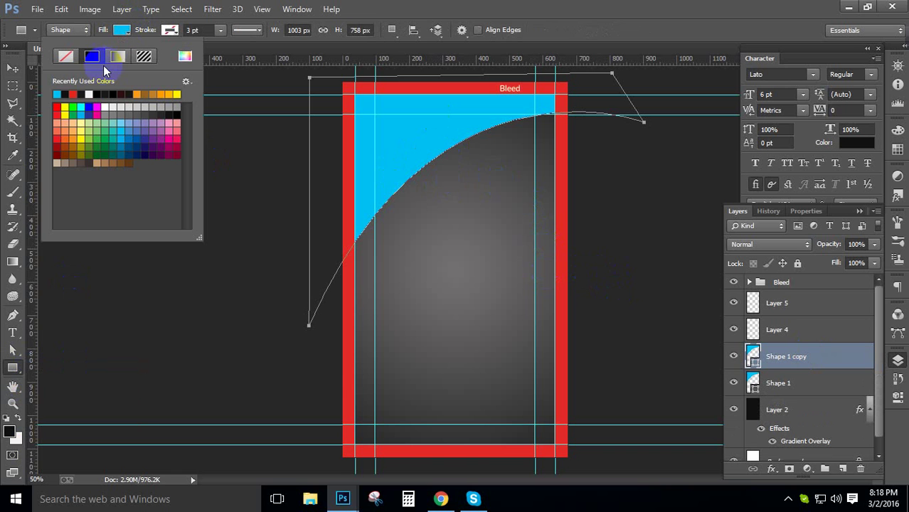
click(122, 146)
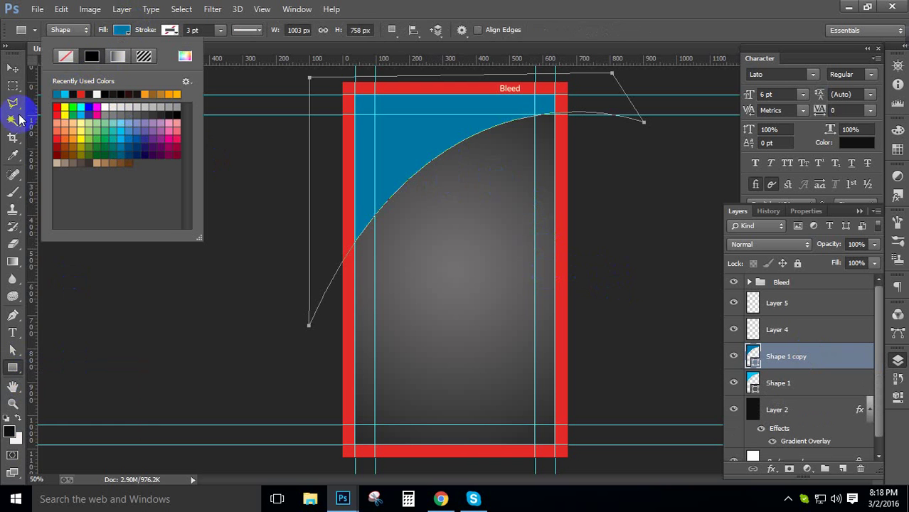
Step: Place the dark blue copy beneath the cyan shape in the layer order and shift it slightly down to form a band along the curve
click(12, 68)
drag(856, 376, 818, 343)
click(805, 383)
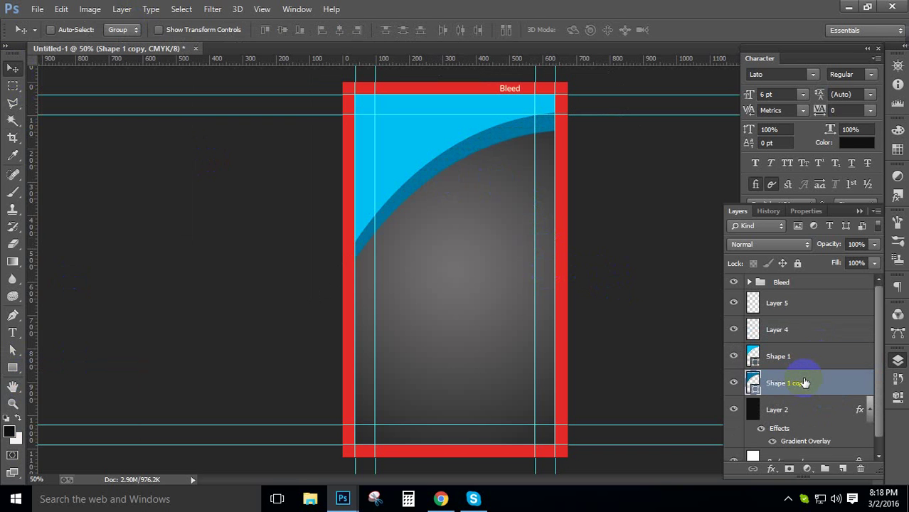
Step: Rotate the dark blue shape copy by about -5.79° and move it up so its curve nears the cyan shape's edge
key(ctrl+t)
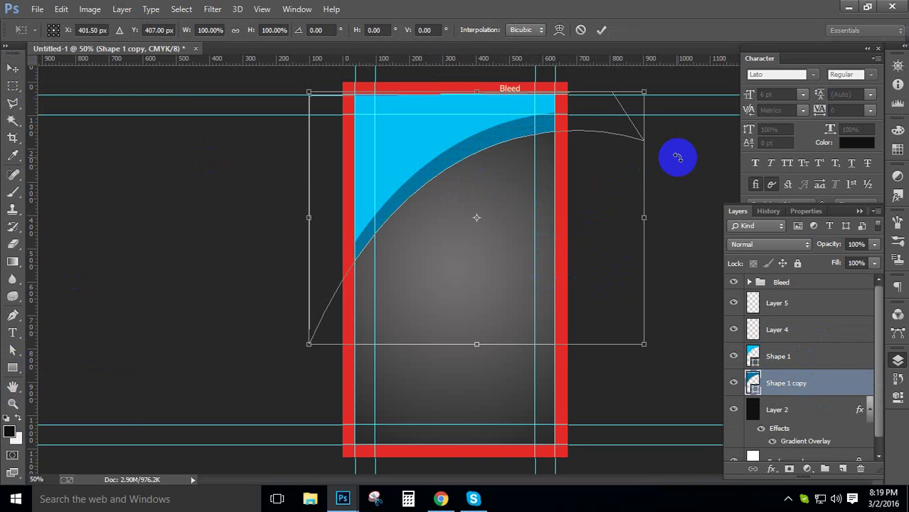
drag(676, 156, 684, 136)
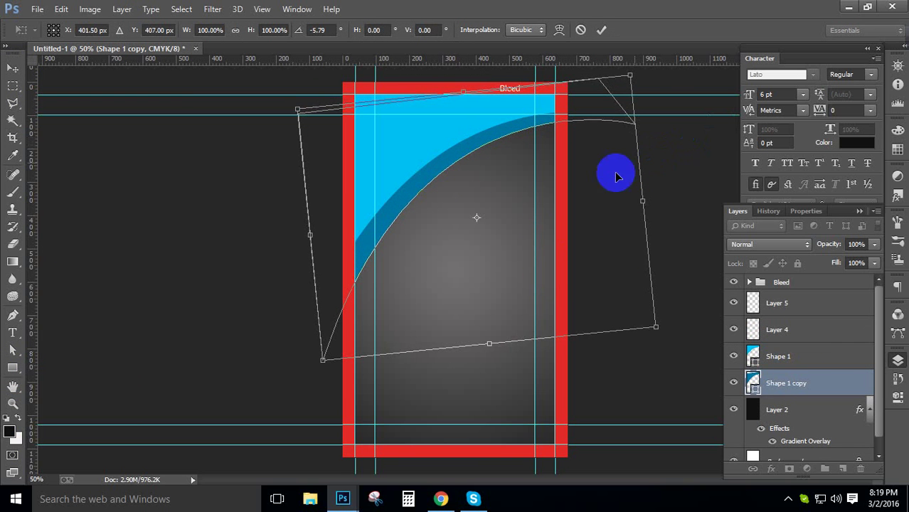
drag(583, 239, 587, 231)
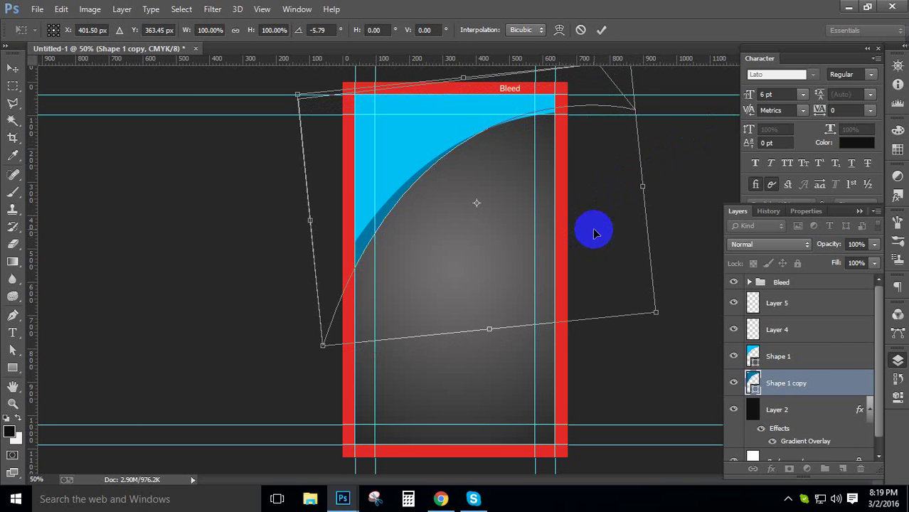
Step: Nudge the rotated copy 2 px right and 12 px down so the dark band tapers toward the card's right edge, and apply the transform
key(Right)
key(Right)
key(Down)
key(Down)
key(Down)
key(Down)
key(Down)
key(Down)
key(Down)
key(Down)
key(Down)
key(Down)
key(Down)
key(Down)
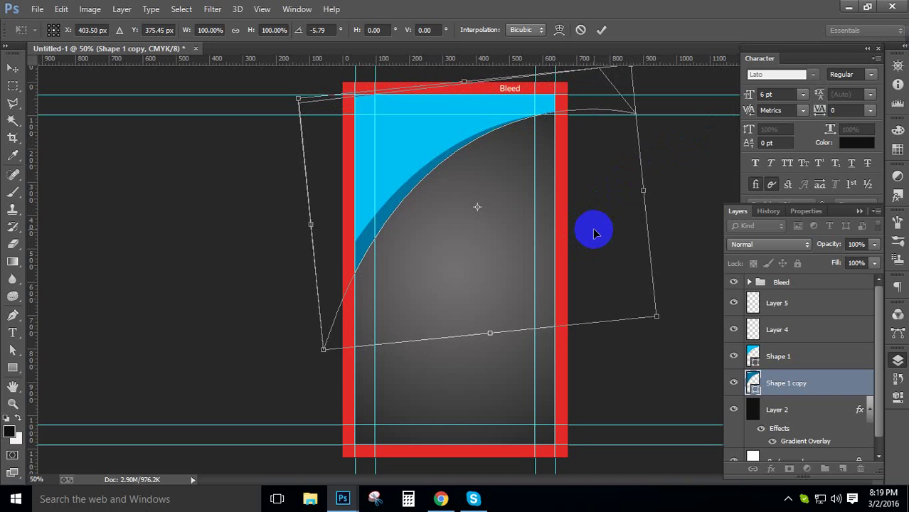
key(Down)
key(Down)
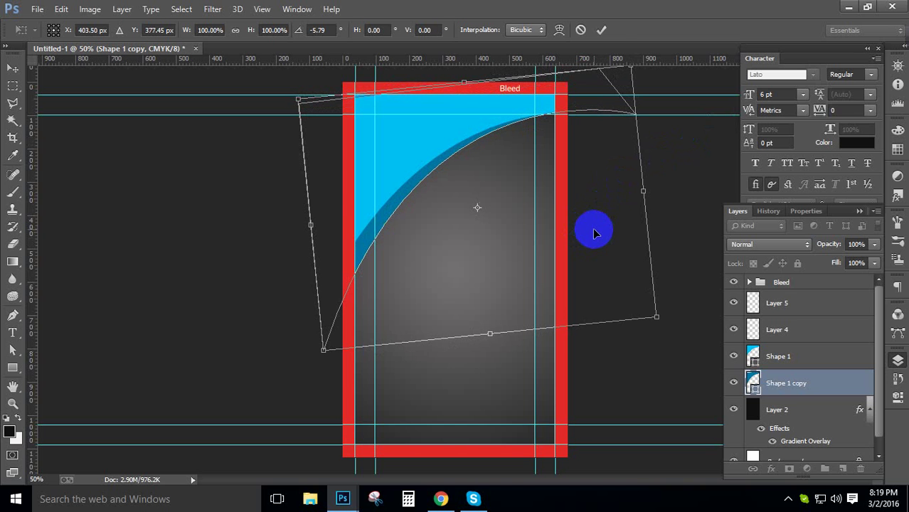
key(Up)
key(Up)
key(Return)
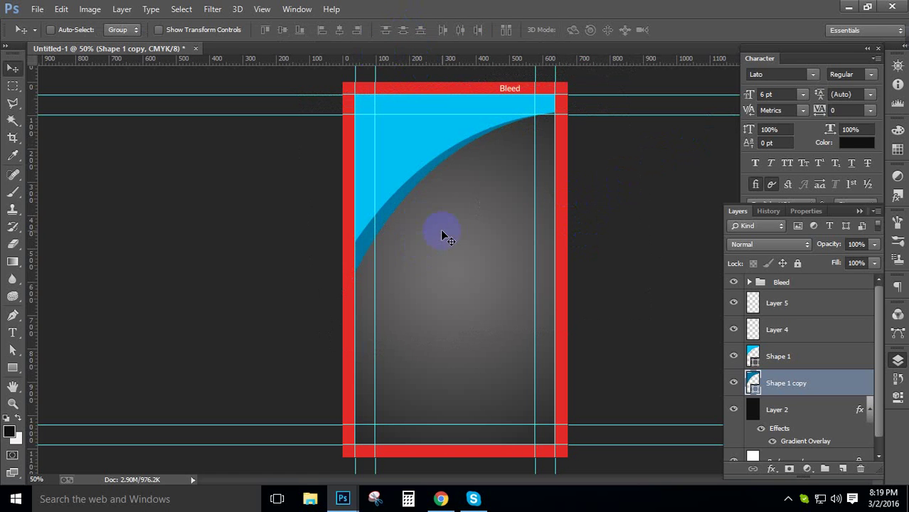
Step: Add a horizontal and a vertical guide through the centre of the card, using the gradient background layer's bounds as reference
click(810, 412)
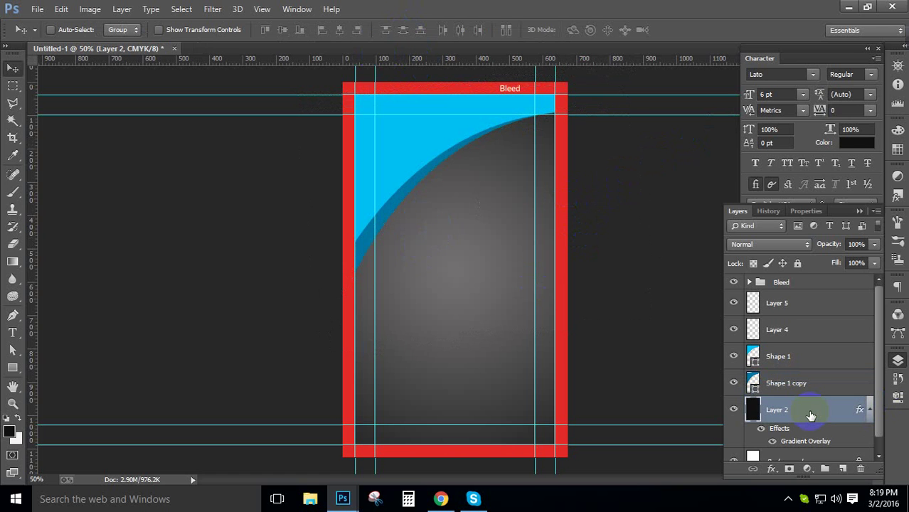
key(ctrl+t)
drag(545, 63, 605, 270)
drag(37, 259, 455, 285)
key(Return)
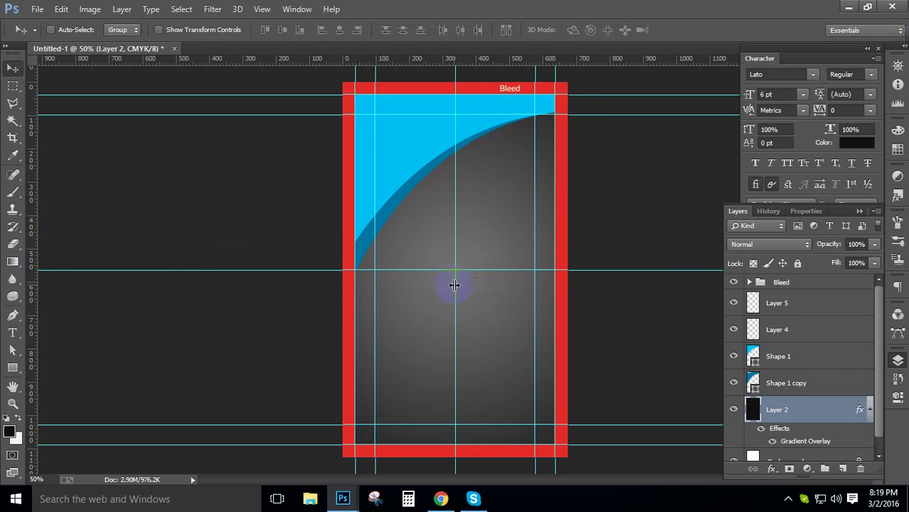
Step: Open Logo.ai from New folder (3) on the G: drive, importing its page at 1316 x 1329 px and 300 pixels/inch
key(ctrl+o)
scroll(77, 169, up, 3)
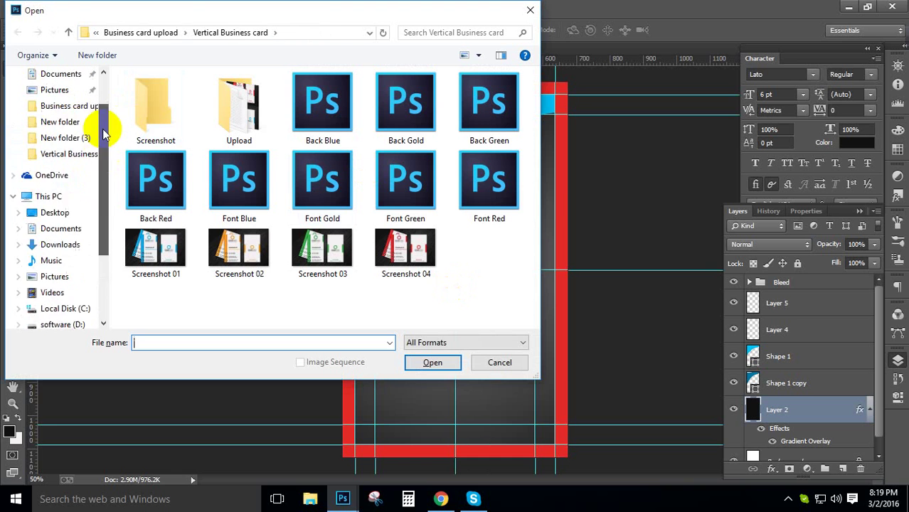
scroll(105, 221, down, 5)
click(63, 255)
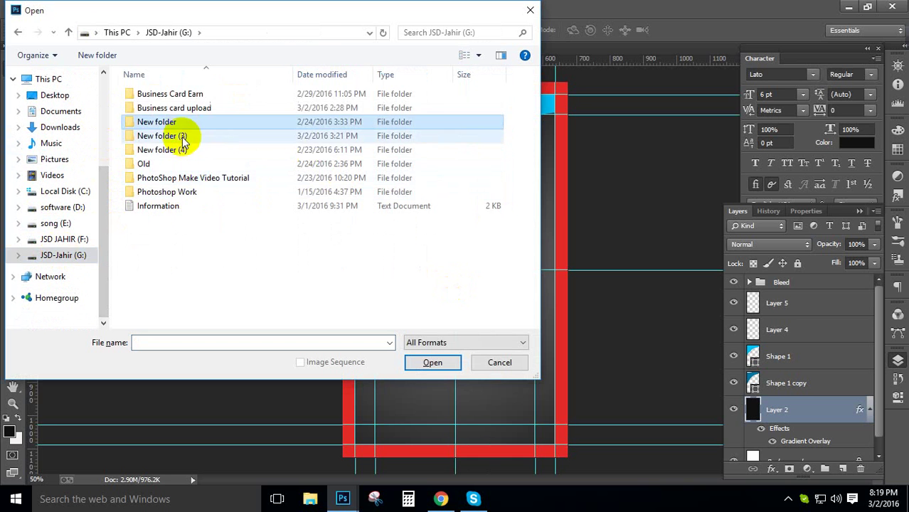
double_click(182, 119)
drag(534, 162, 544, 134)
key(BackSpace)
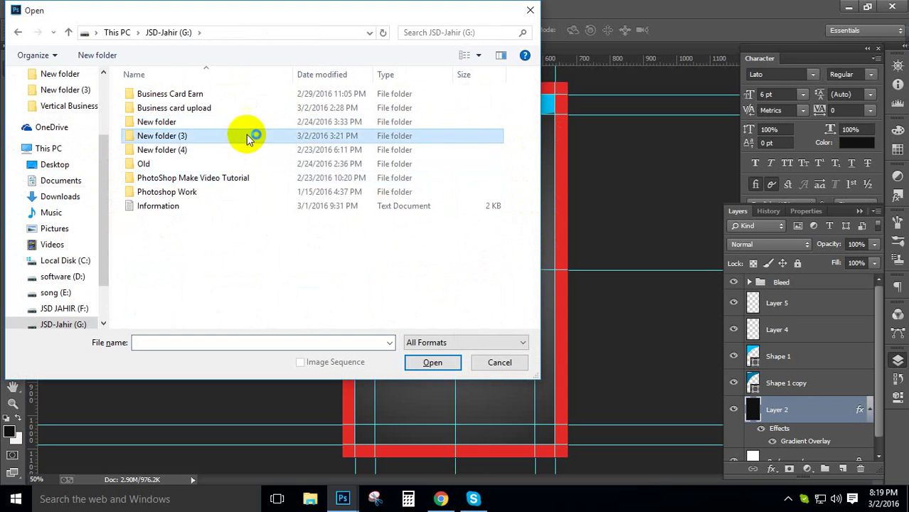
double_click(248, 136)
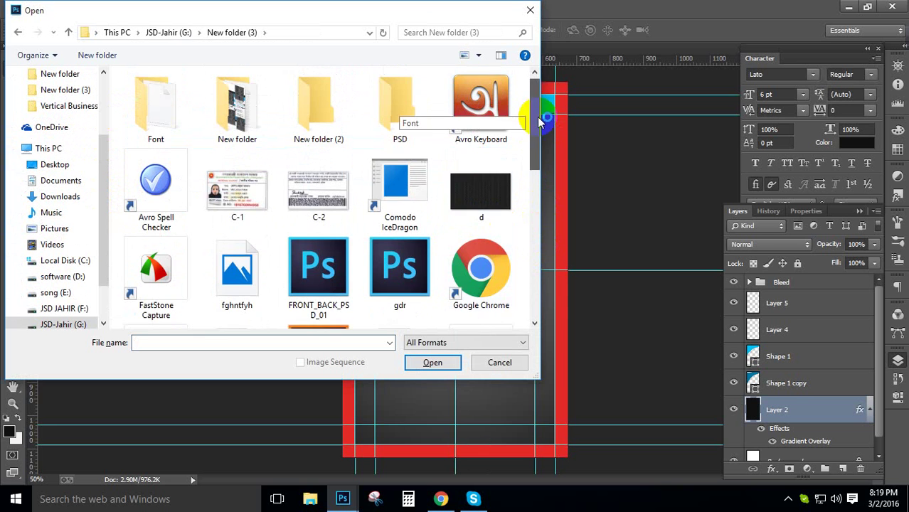
drag(535, 107, 540, 217)
click(237, 295)
key(Return)
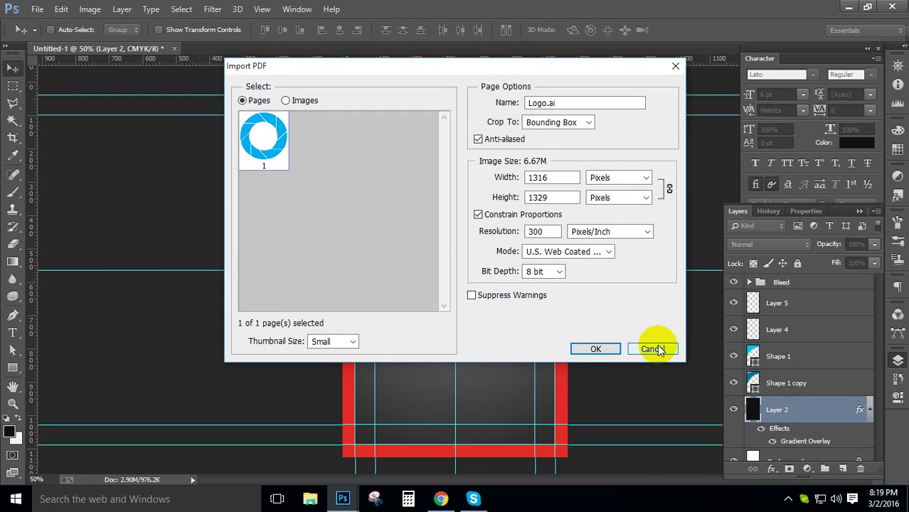
click(596, 349)
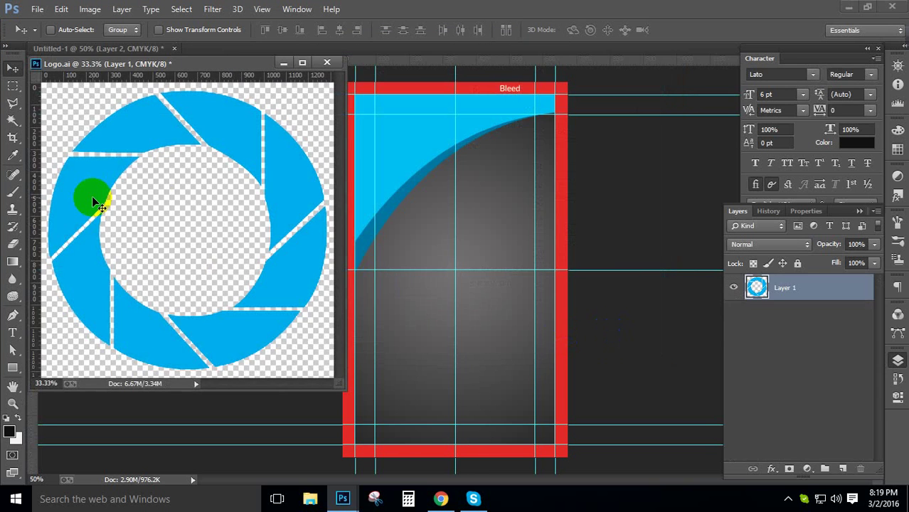
Step: Bring the logo into the card document above the cyan shape layer and scale it to about 180 px wide, centred on the guides
drag(241, 134, 339, 203)
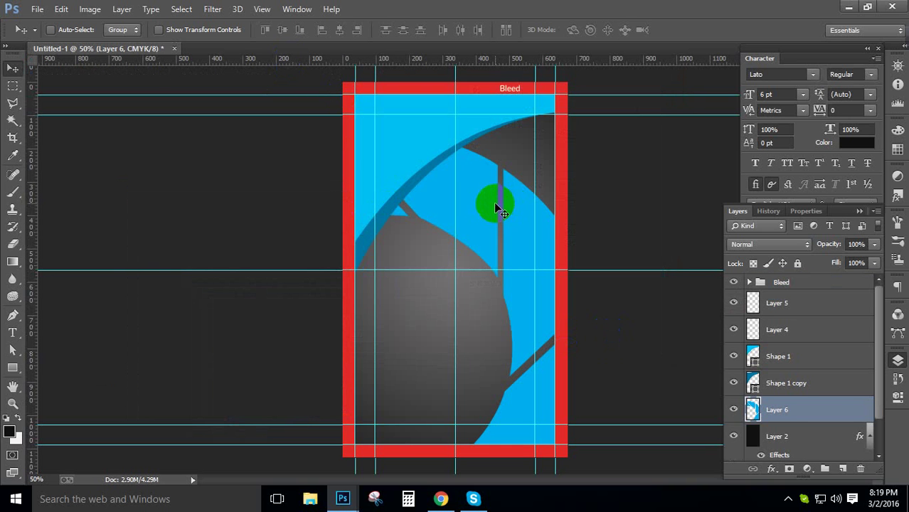
drag(777, 408, 780, 352)
key(ctrl+t)
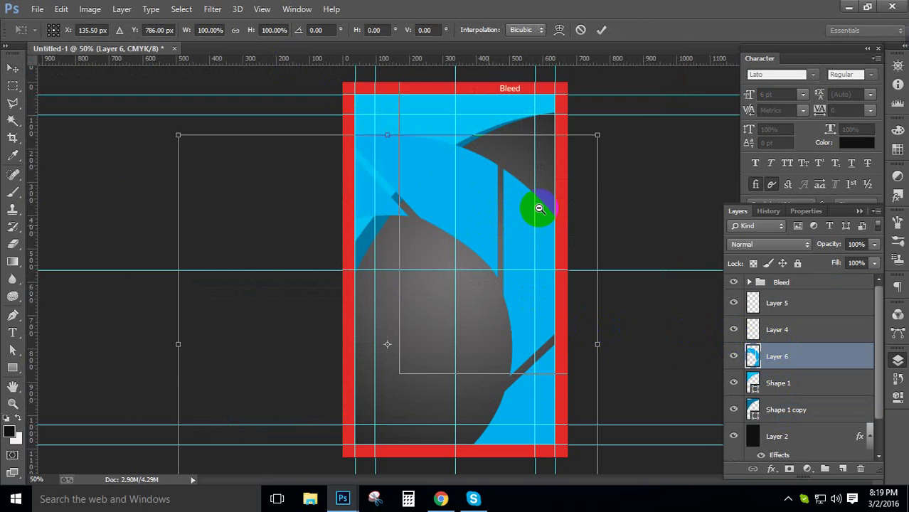
key(ctrl+minus)
drag(549, 180, 464, 283)
key(Return)
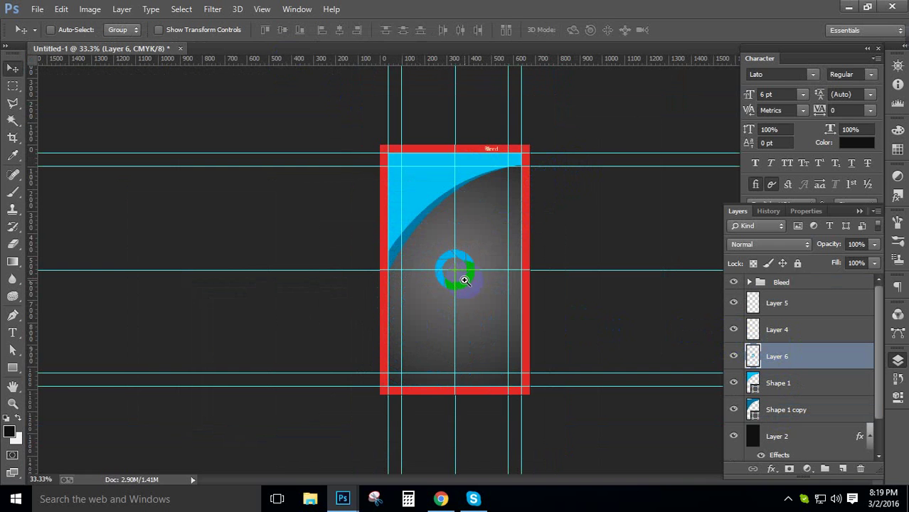
Step: Examine the logo's edges and its alignment with the centre guides up close
ctrl+click(465, 281)
ctrl+click(466, 278)
ctrl+click(468, 278)
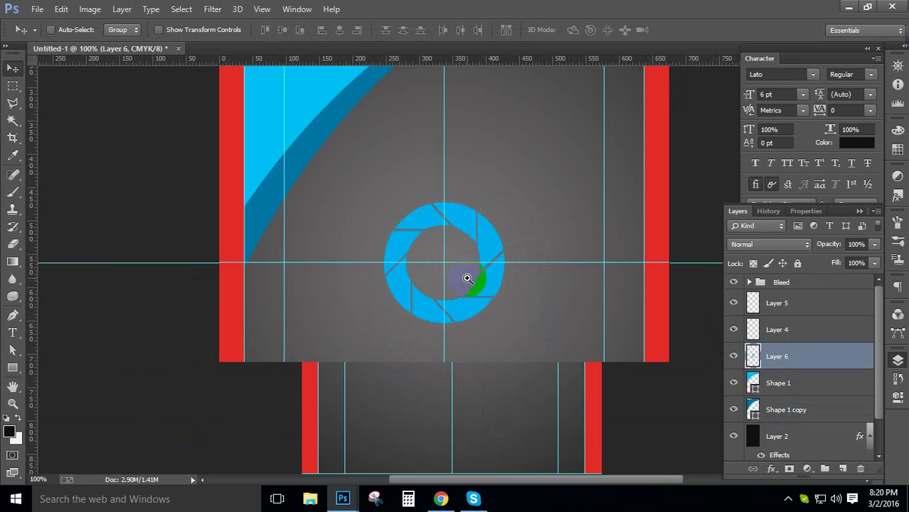
ctrl+click(471, 277)
ctrl+click(487, 290)
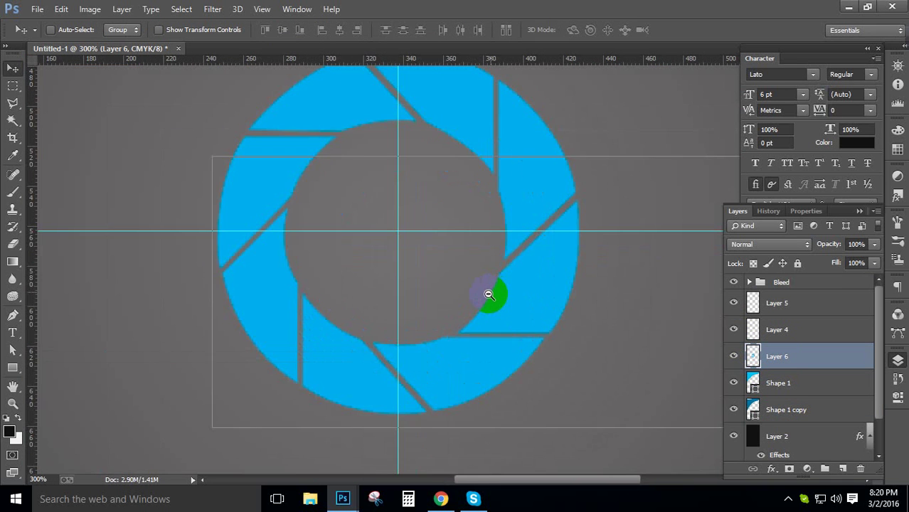
alt+click(488, 294)
alt+click(487, 294)
drag(483, 309, 483, 187)
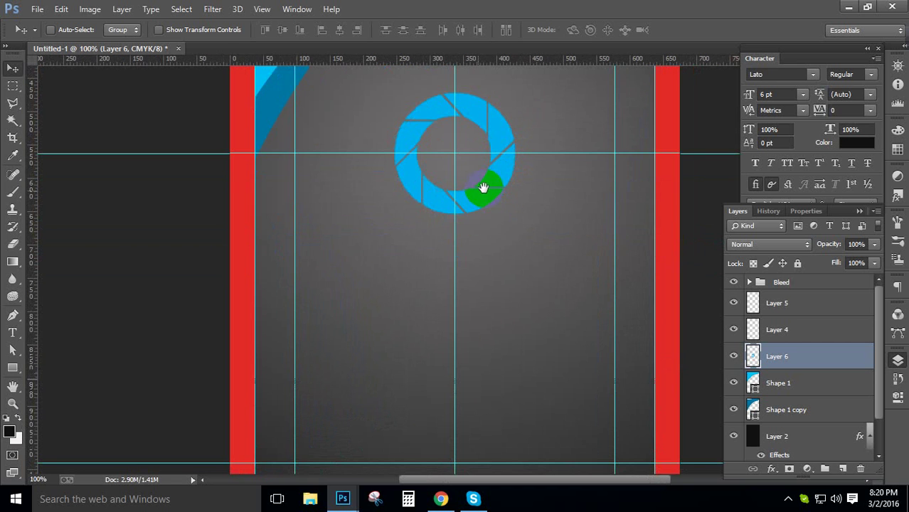
Step: Choose the Type tool and hide the logo layer
click(12, 332)
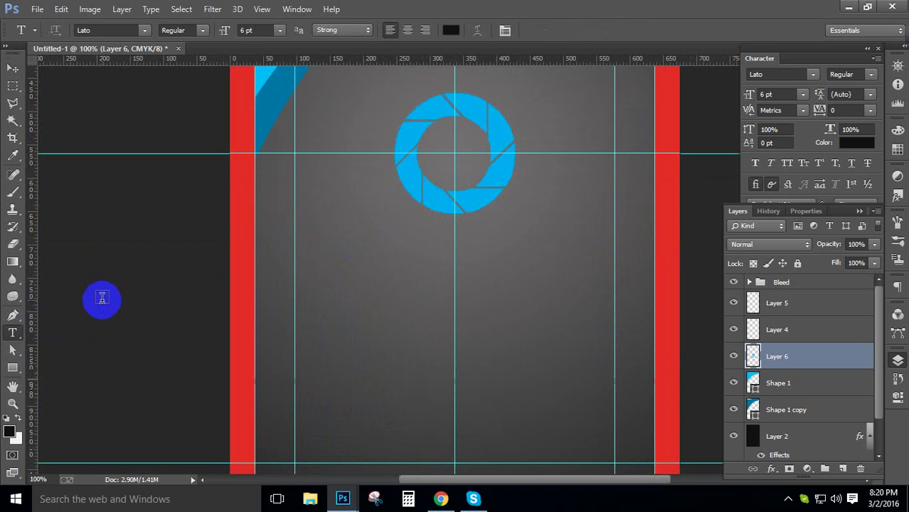
click(792, 356)
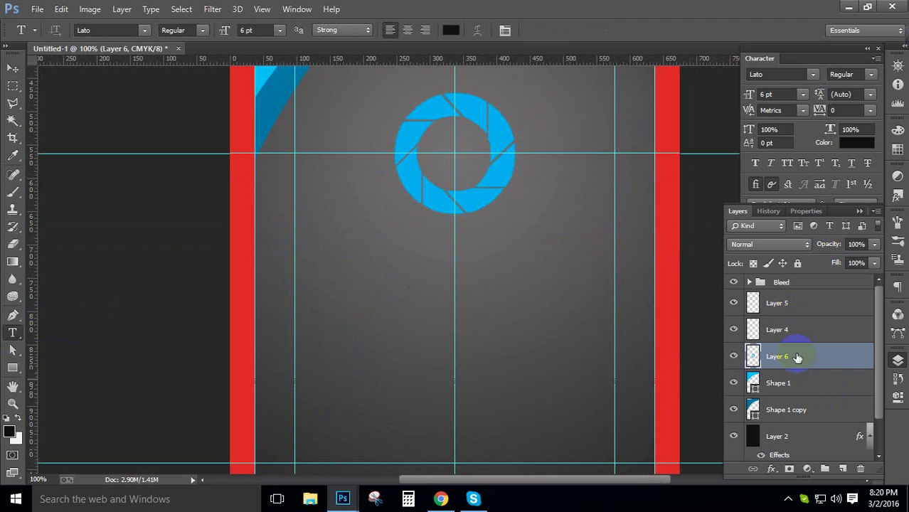
click(733, 356)
click(848, 6)
right_click(500, 128)
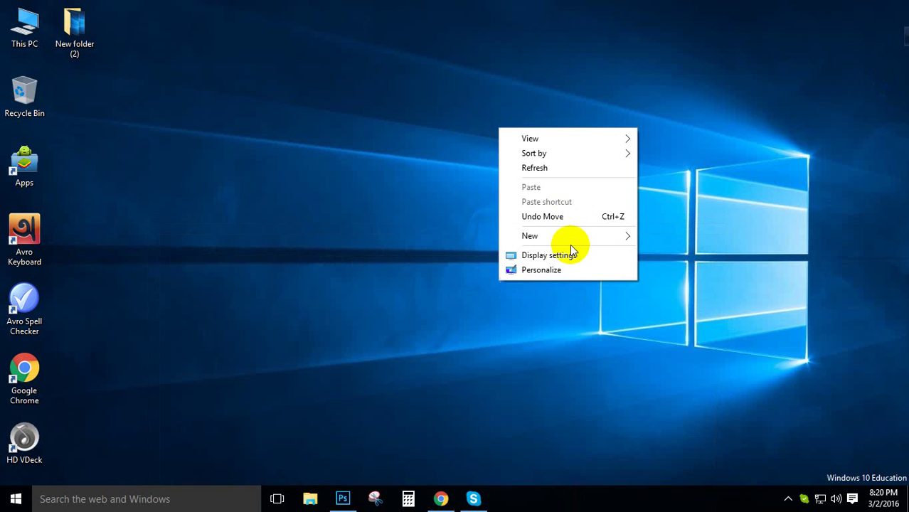
click(573, 168)
double_click(24, 369)
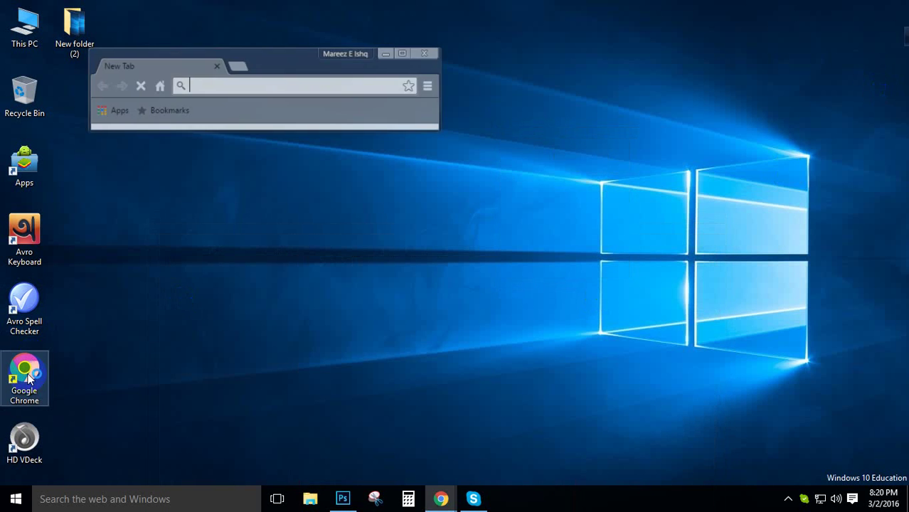
click(402, 54)
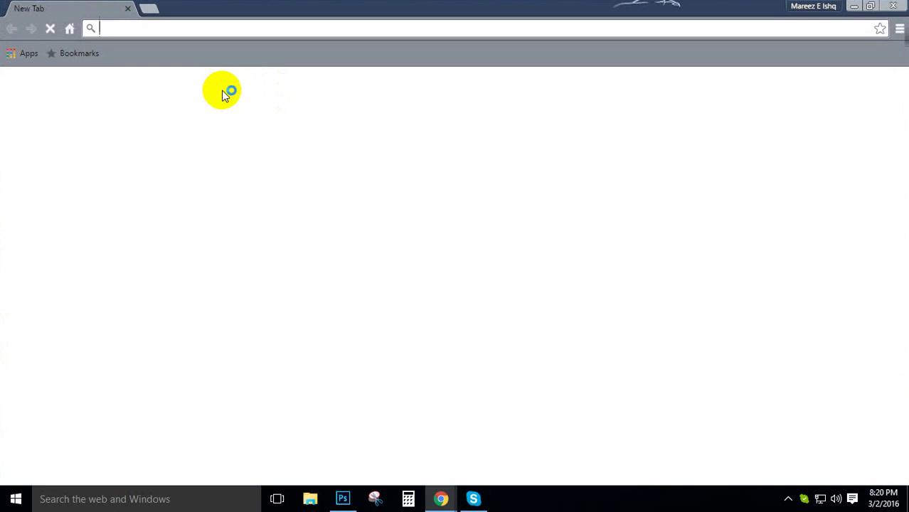
text(fl)
key(Return)
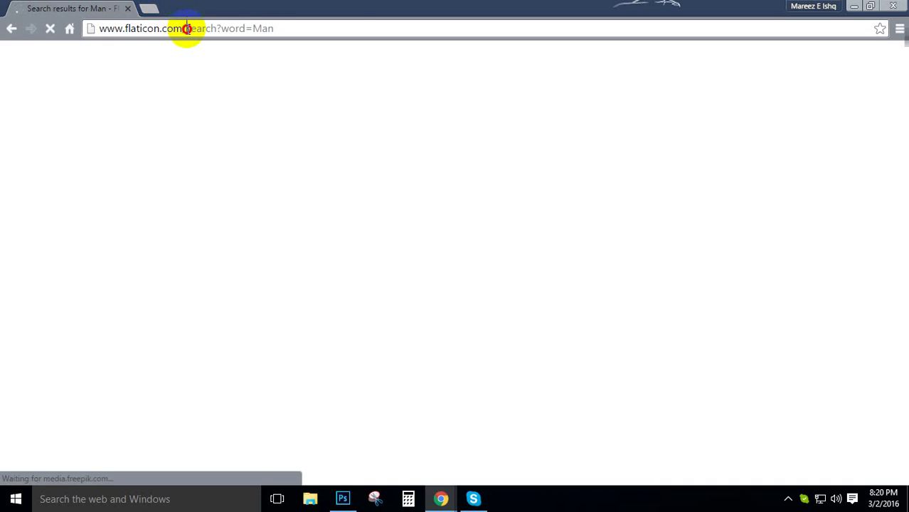
drag(187, 29, 419, 28)
key(BackSpace)
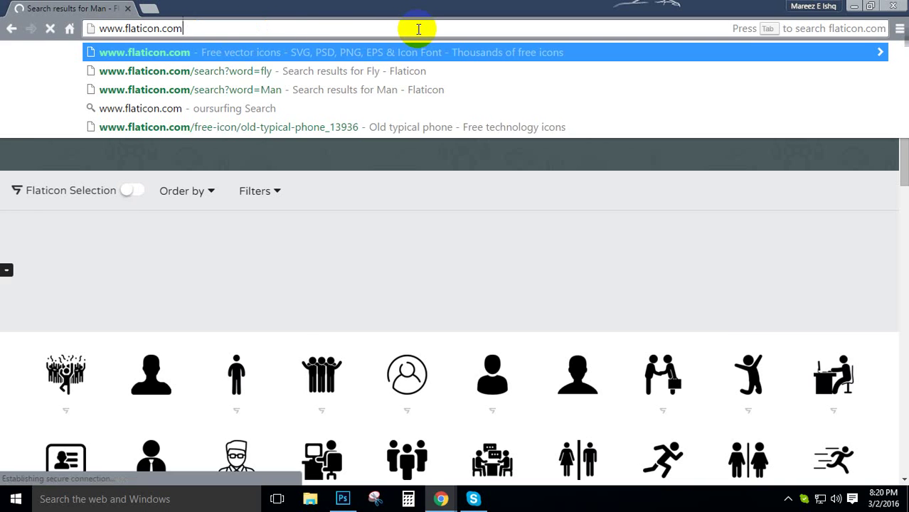
key(Return)
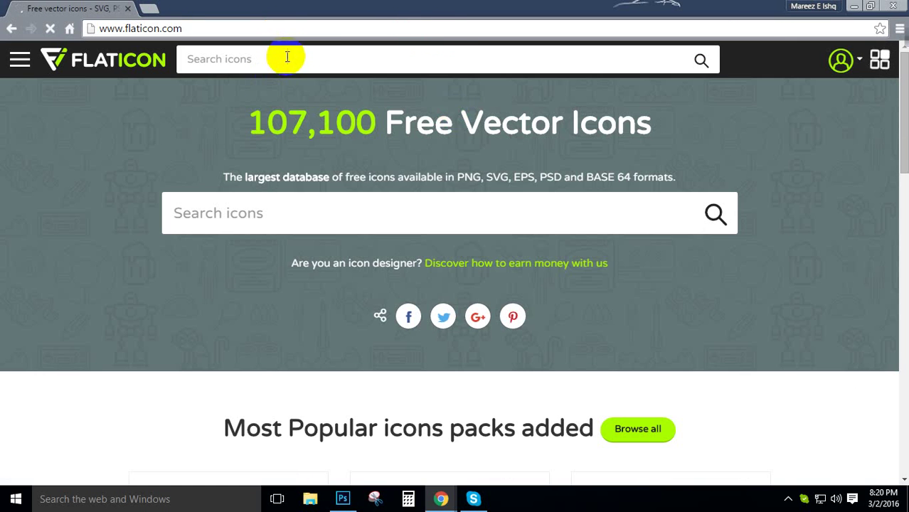
Step: Search Flaticon for "Bird" and look through the resulting icons for one that could serve as a logo
click(235, 217)
text(B)
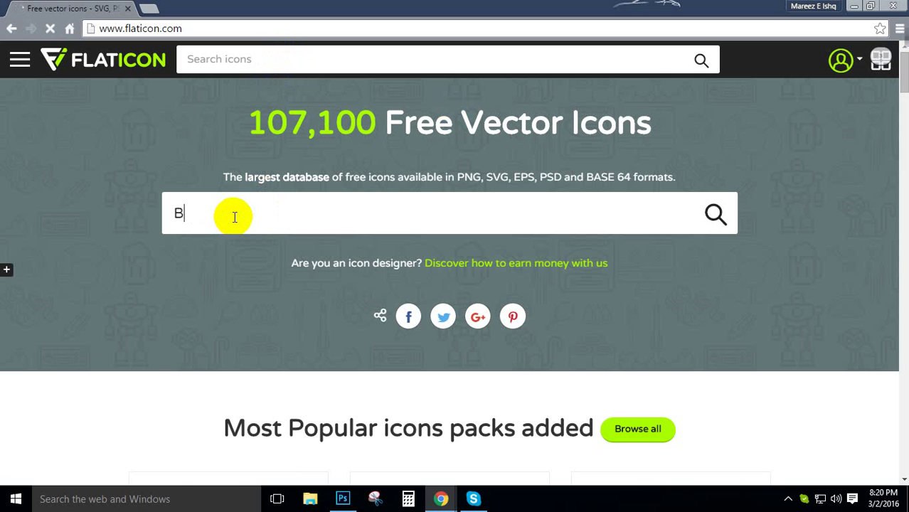
text(ird)
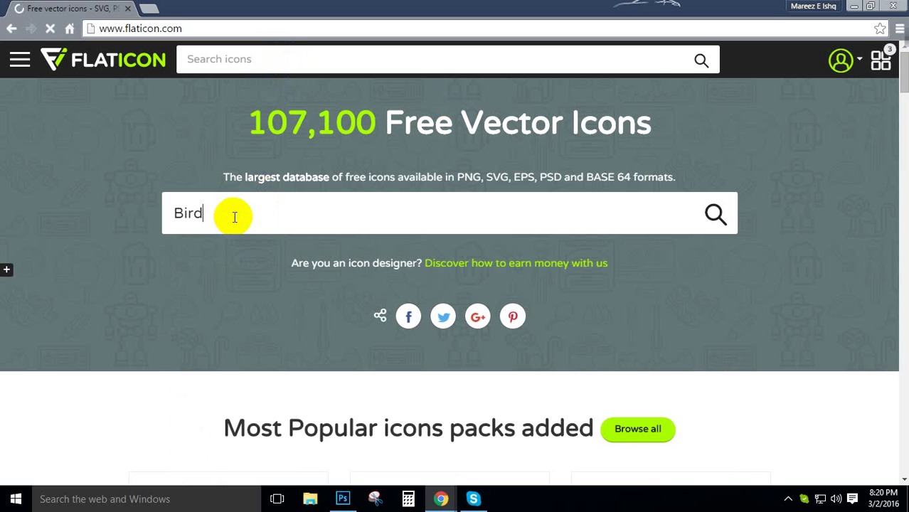
click(715, 214)
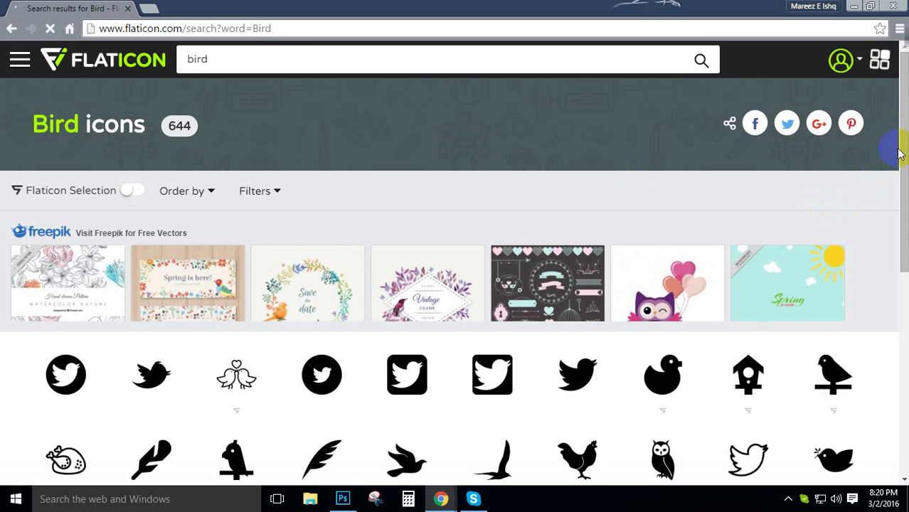
drag(900, 153, 904, 249)
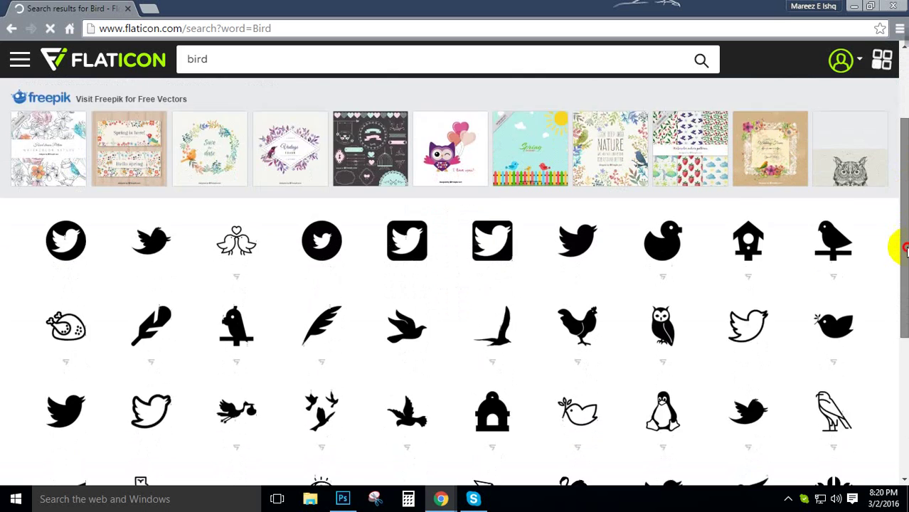
scroll(903, 249, down, 1)
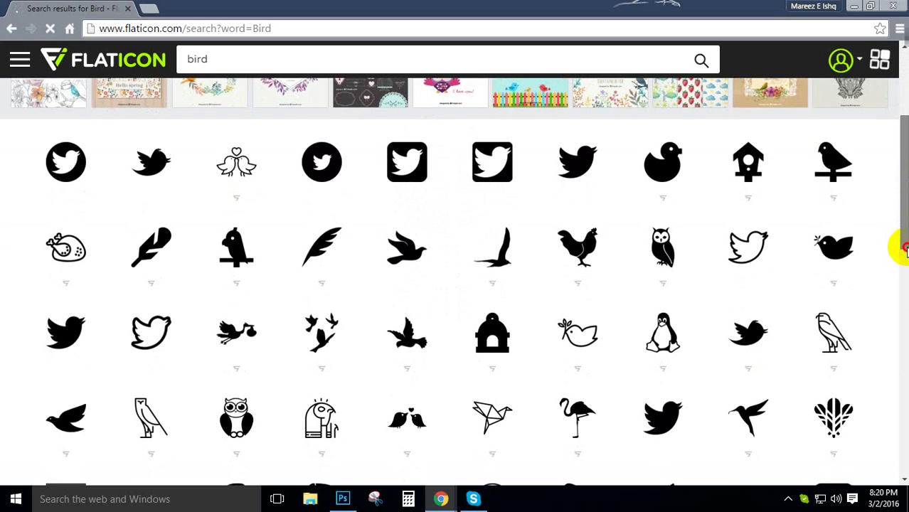
drag(904, 186, 902, 244)
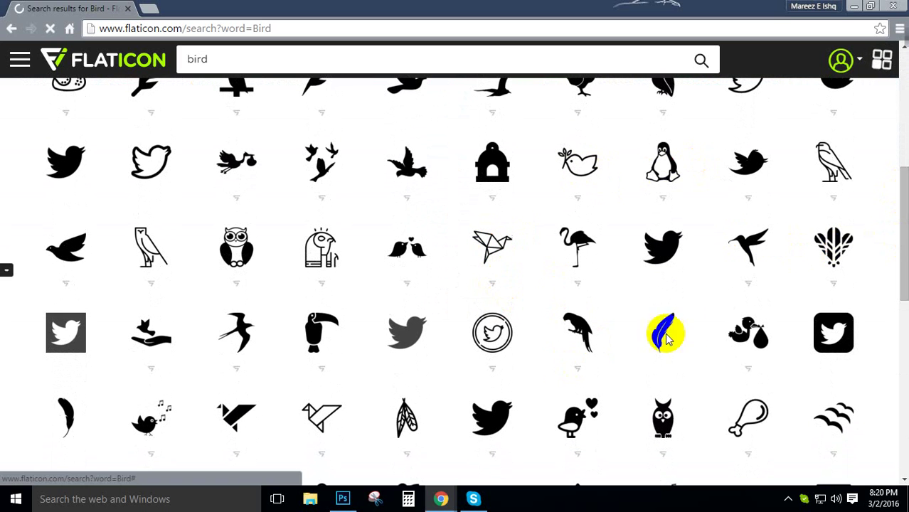
scroll(898, 285, down, 3)
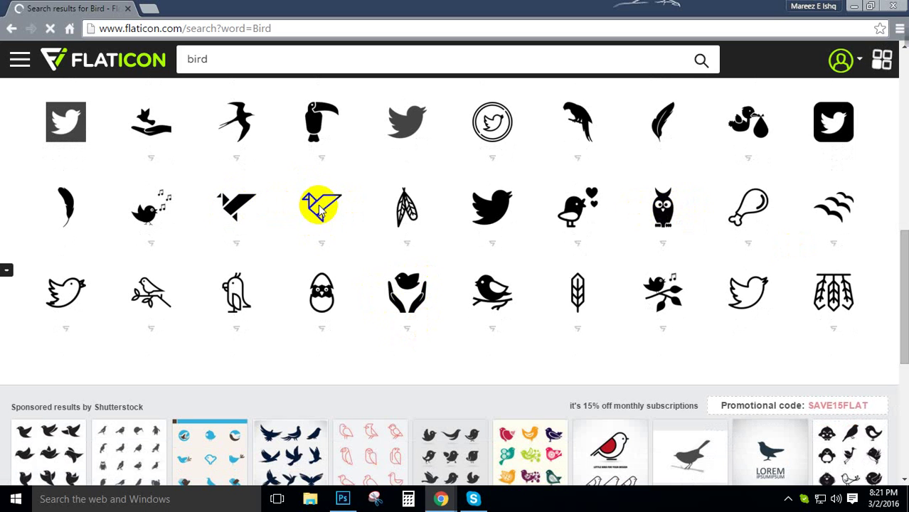
click(322, 242)
click(100, 8)
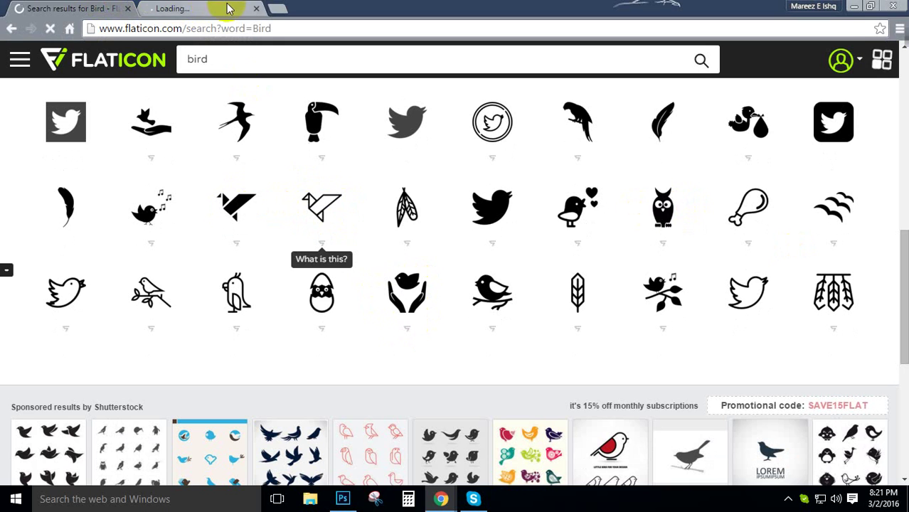
click(256, 10)
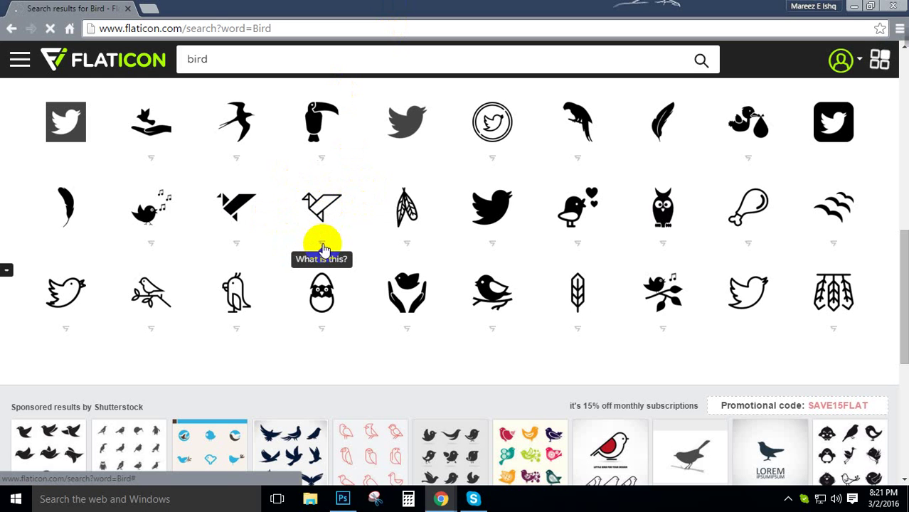
Step: Open the outlined origami bird image in a separate browser tab, look at it, and close that tab
click(322, 206)
right_click(341, 206)
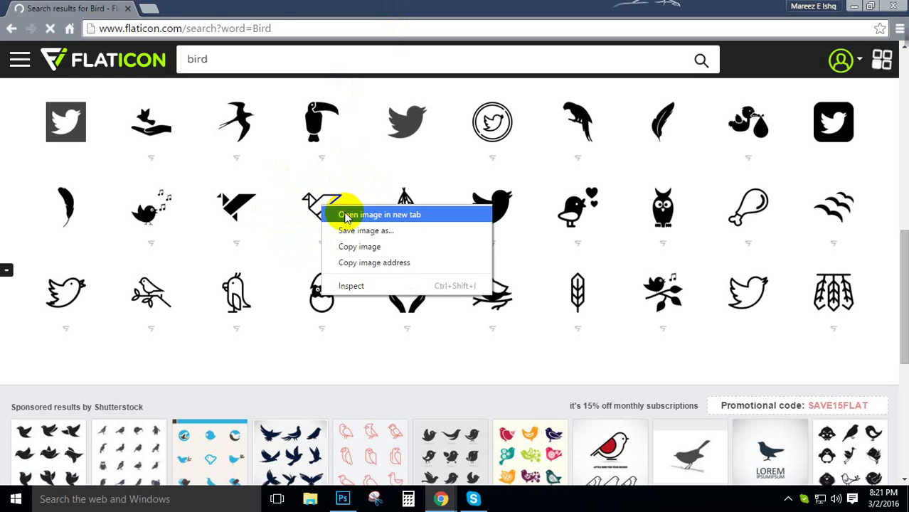
click(346, 211)
click(193, 6)
click(88, 7)
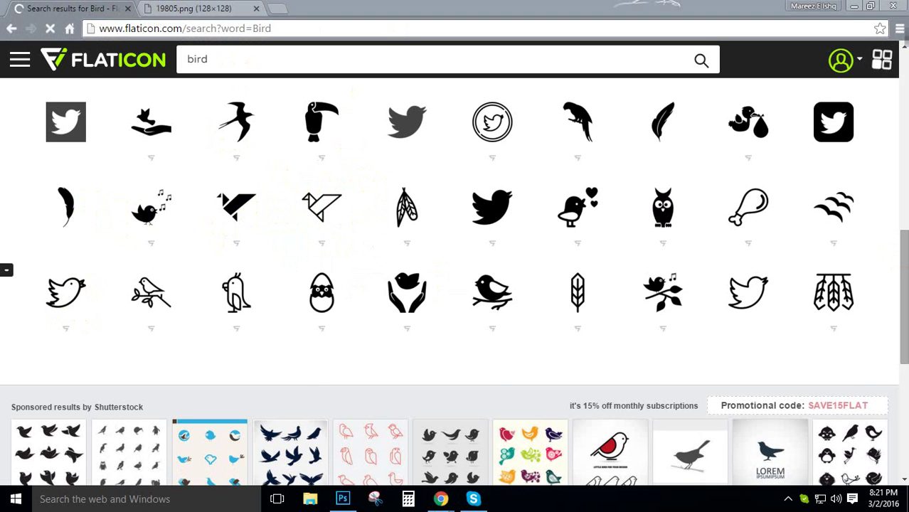
drag(903, 315, 848, 233)
click(164, 8)
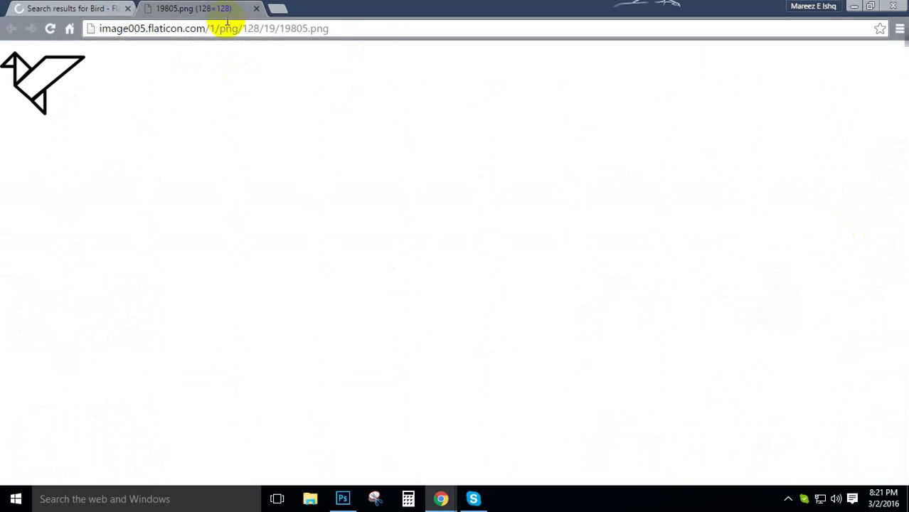
drag(23, 84, 44, 80)
click(255, 10)
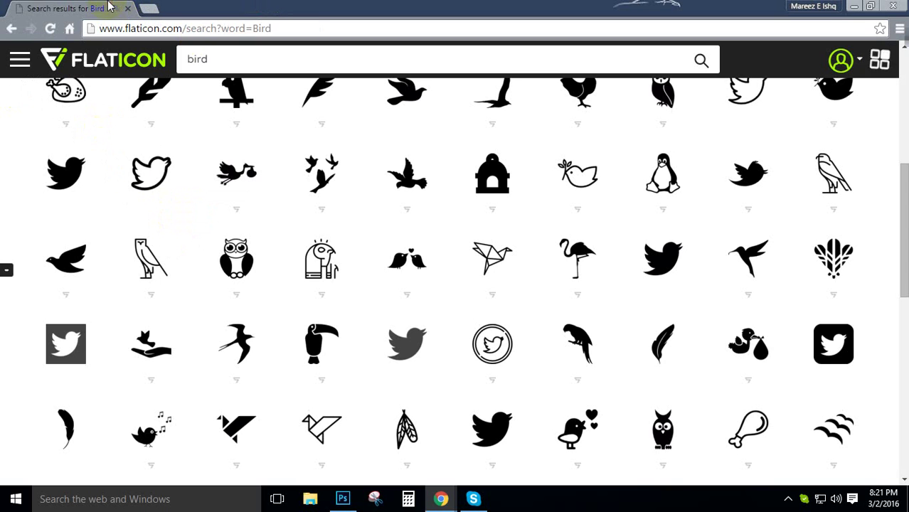
Step: Reload the Bird search results and open the details page of the outlined origami bird icon
click(488, 35)
key(Return)
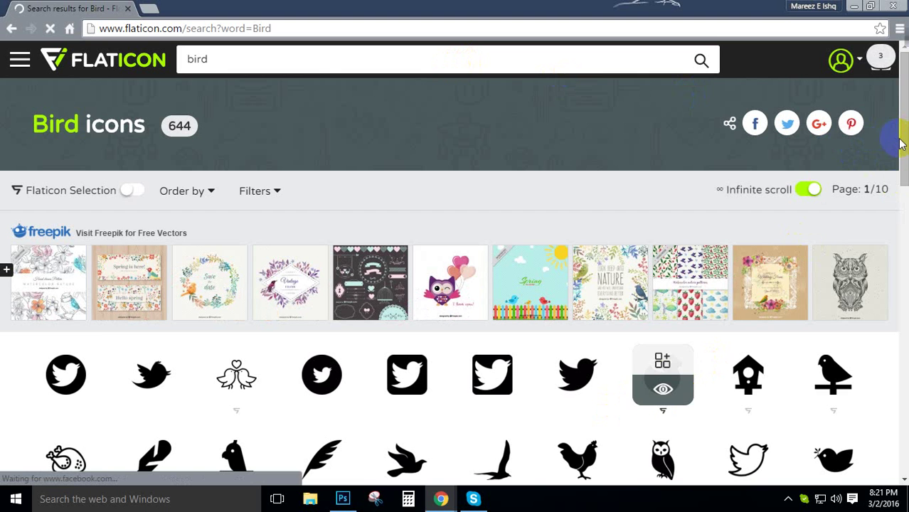
drag(901, 144, 899, 304)
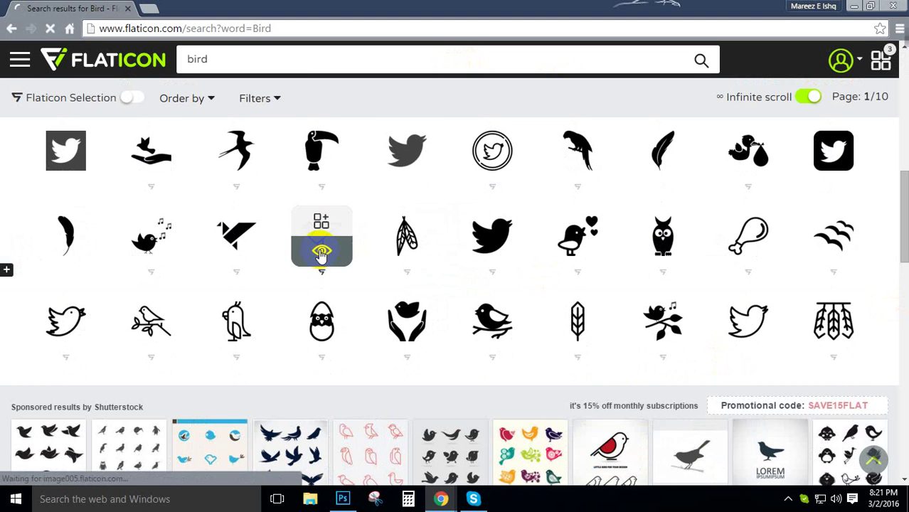
click(321, 254)
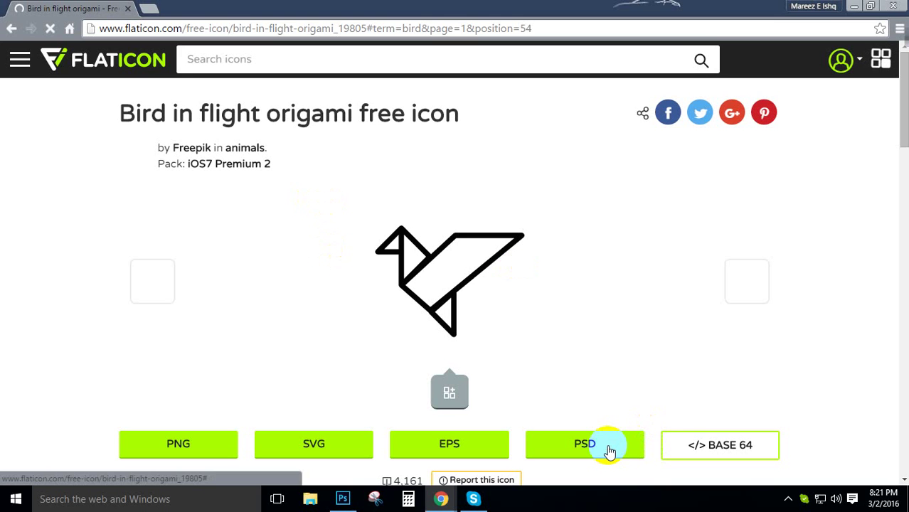
Step: Download the origami bird icon as a PSD with the free licence and open the file in Photoshop
click(610, 452)
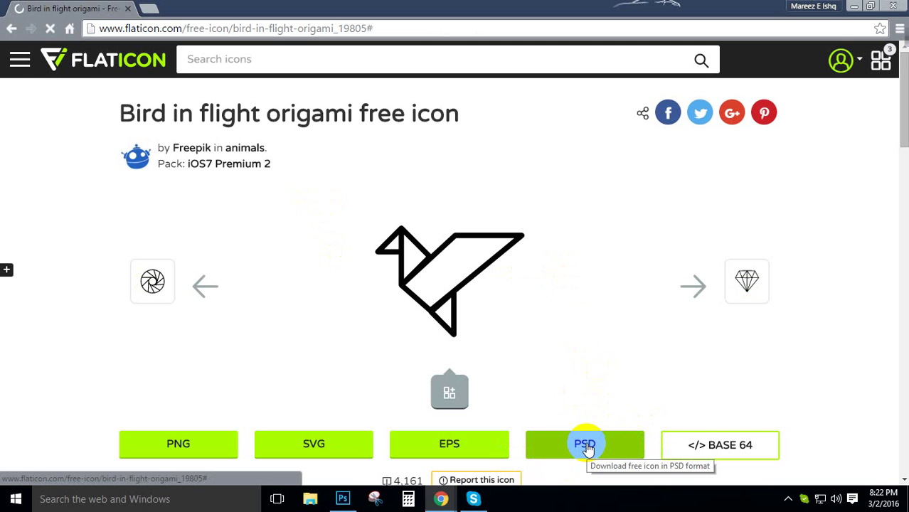
click(585, 446)
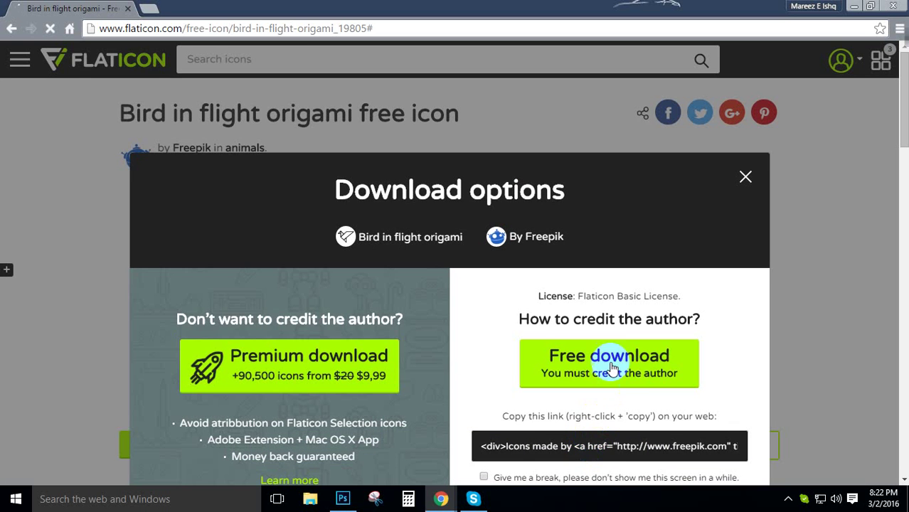
click(611, 366)
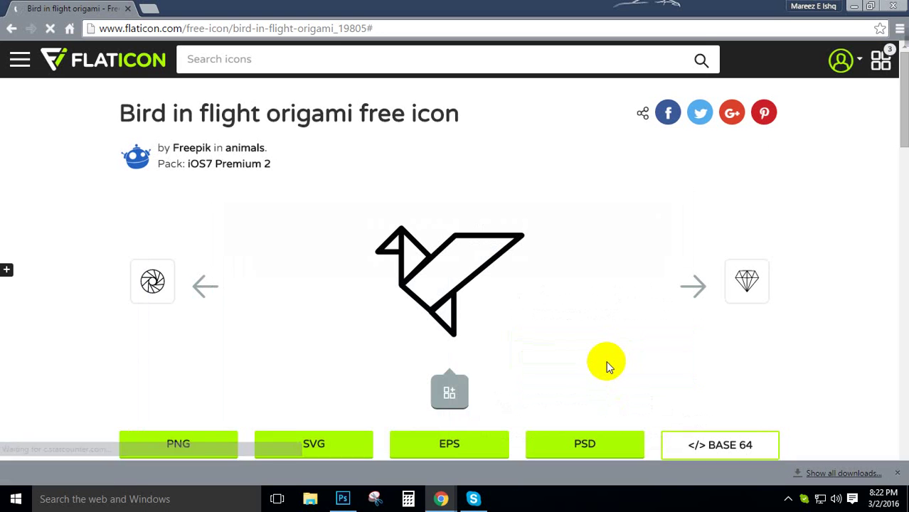
click(98, 472)
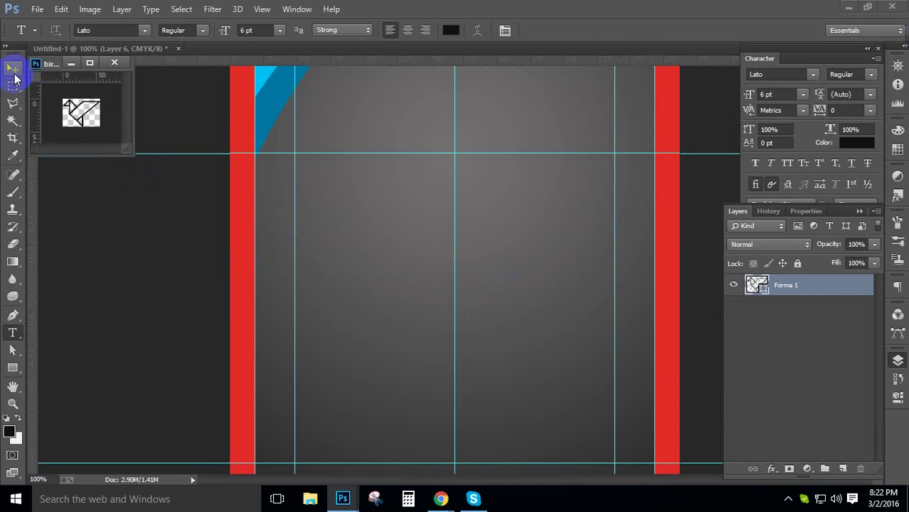
Step: Move the bird shape from the downloaded file into the card document, onto the lower left area of the card
click(13, 68)
drag(82, 122, 346, 335)
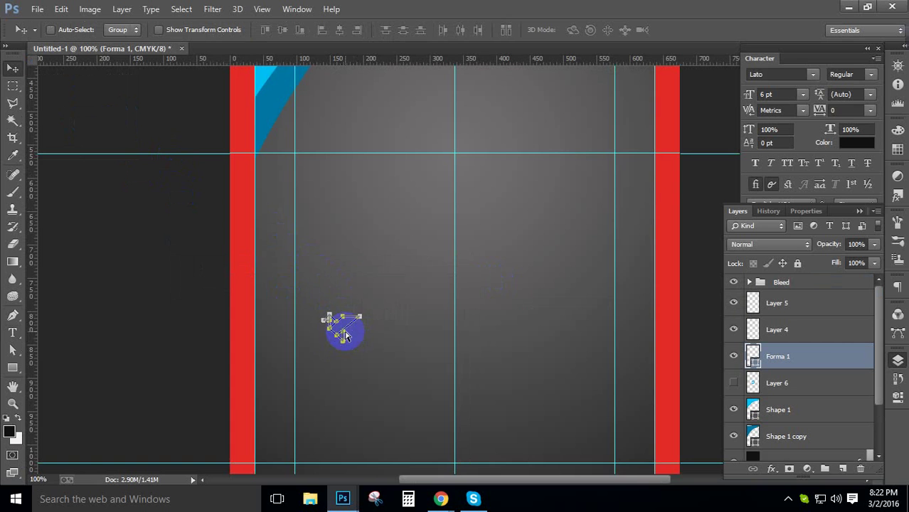
key(Return)
scroll(394, 270, down, 1)
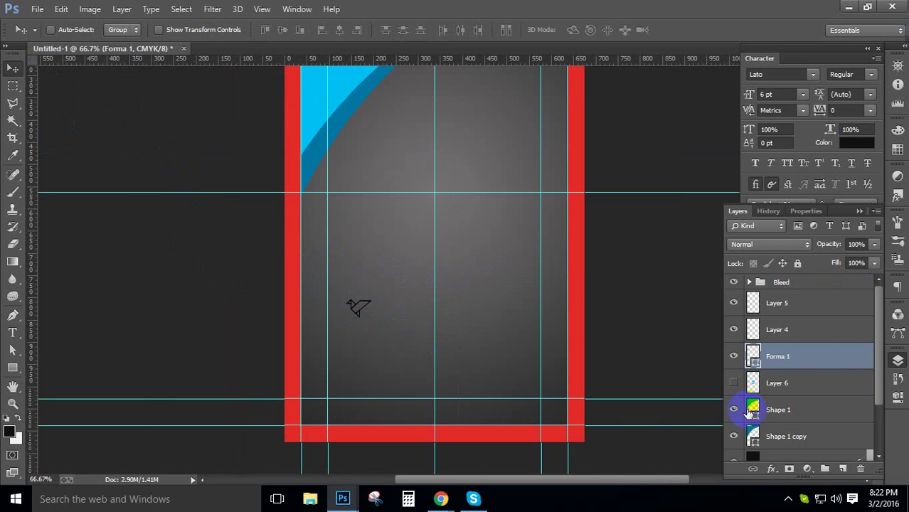
Step: Fill the bird shape with the light blue of the upper curve from the recently used colours
click(12, 367)
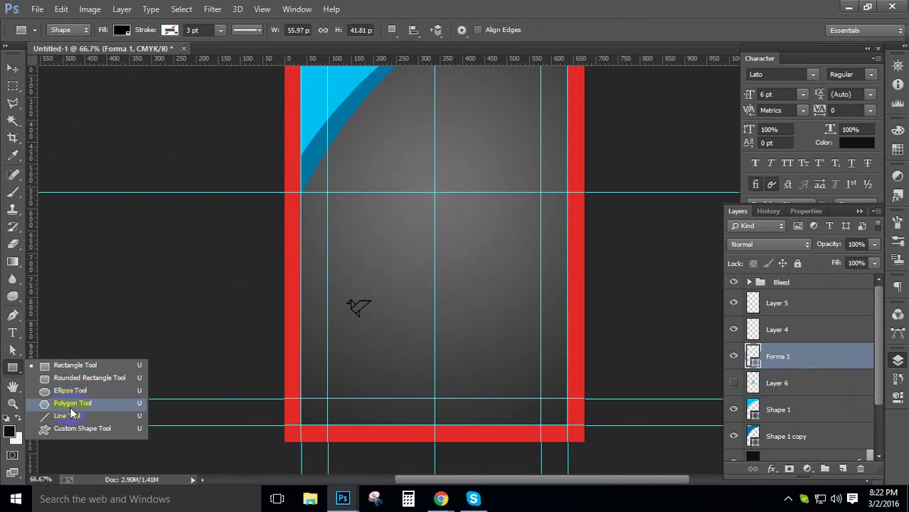
click(74, 365)
click(121, 30)
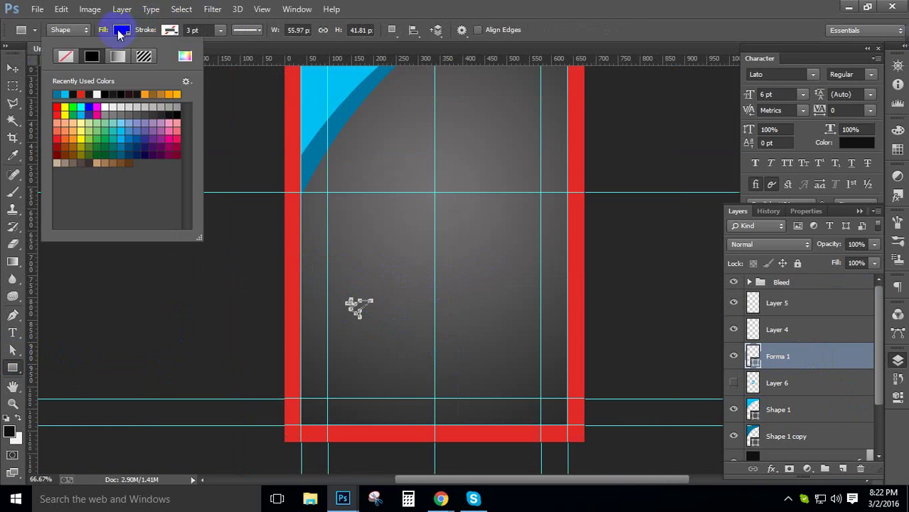
click(181, 58)
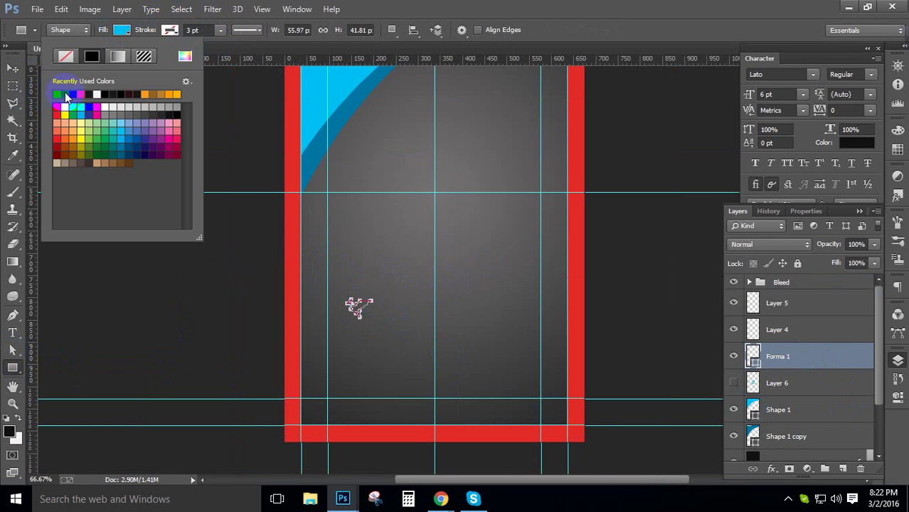
Step: Enlarge the bird shape to nearly twice its size and move it slightly higher on the card
click(12, 68)
key(ctrl+t)
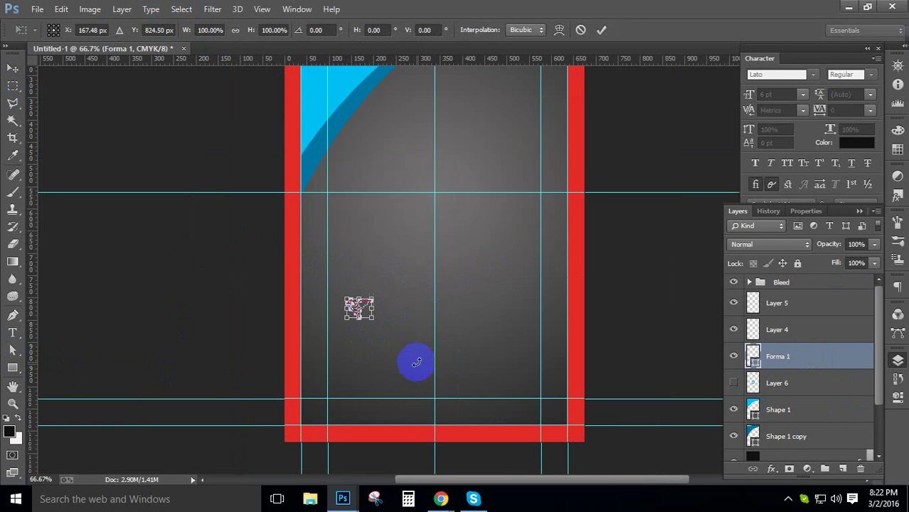
mouse_move(377, 294)
mouse_down()
mouse_move(376, 282)
mouse_move(367, 288)
mouse_move(382, 285)
mouse_up()
key(Return)
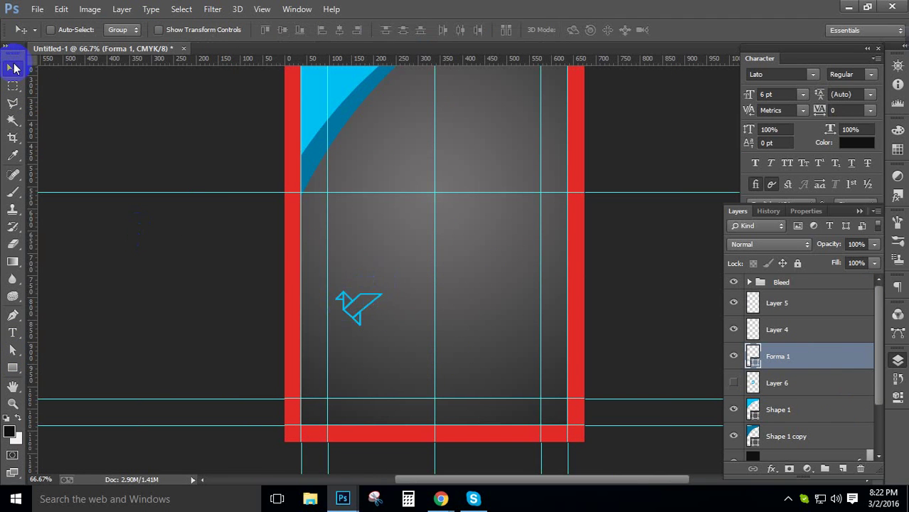
mouse_move(361, 315)
mouse_down()
mouse_move(371, 321)
mouse_move(370, 301)
mouse_up()
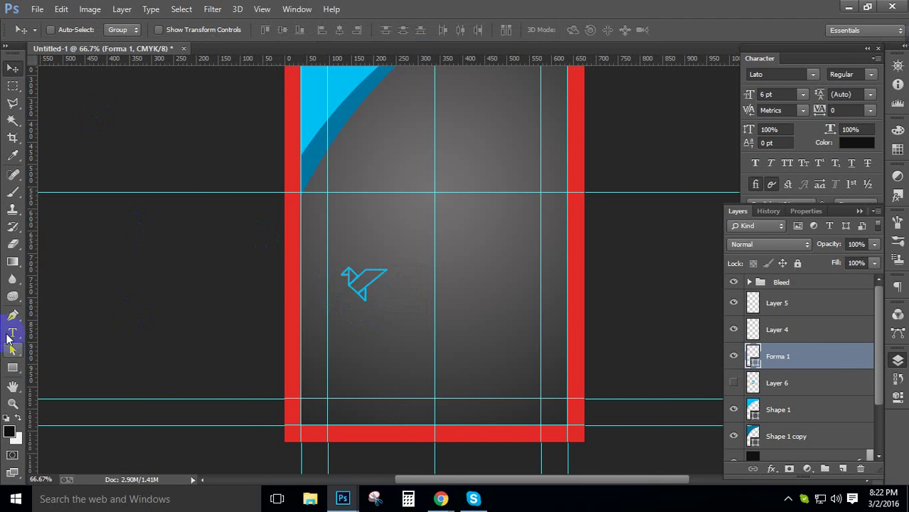
Step: Add the text "CODE PRO" just below the bird on a layer above it
drag(12, 332, 76, 334)
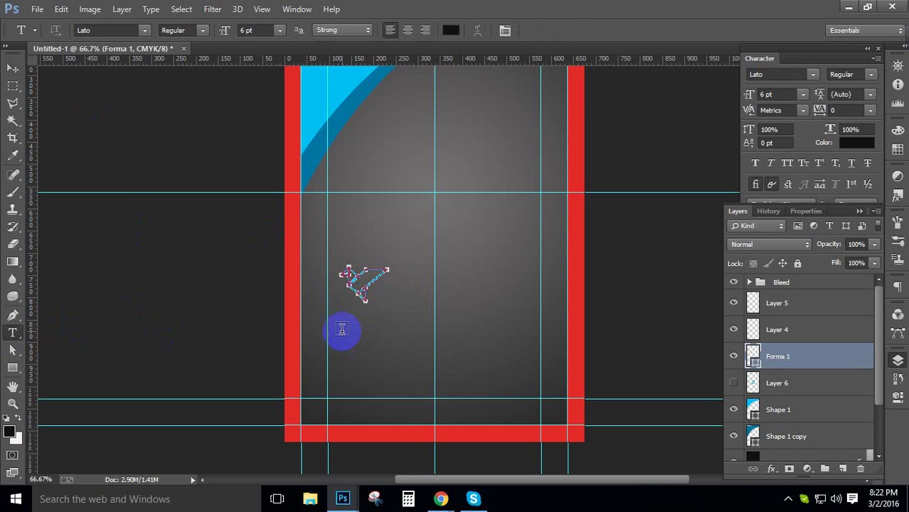
click(791, 329)
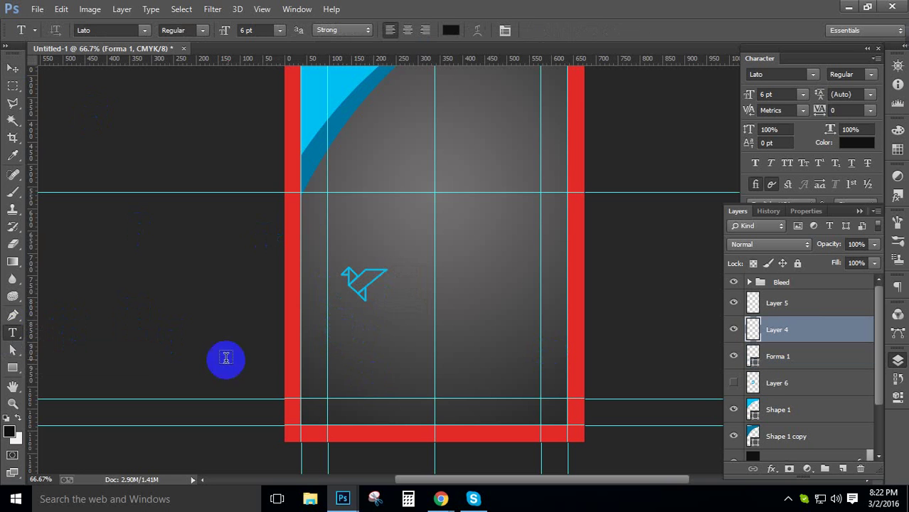
click(337, 324)
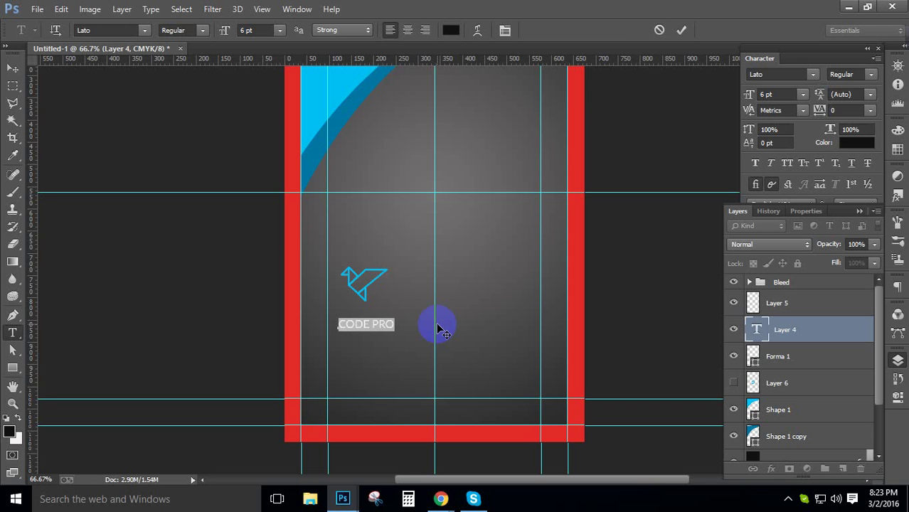
Step: Format the whole CODE PRO text in Nexa Bold at 12 pt with a tracking of 20
triple_click(373, 324)
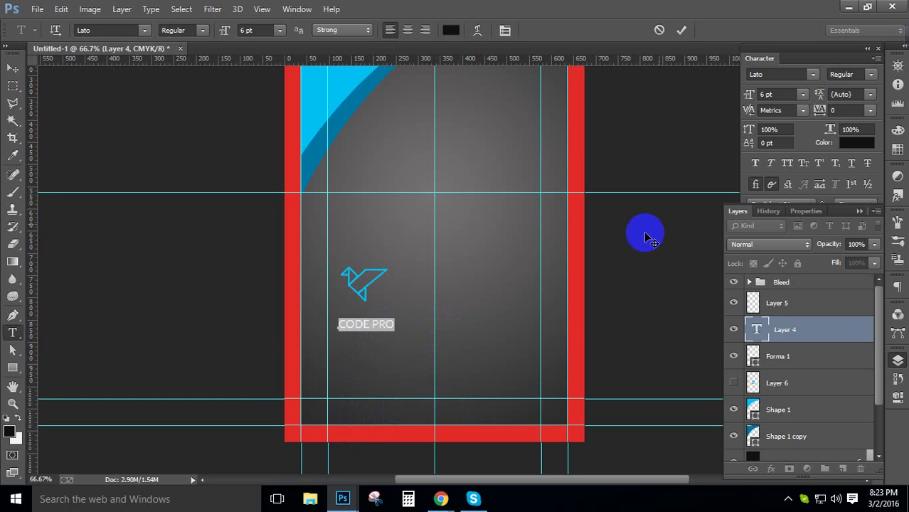
click(783, 71)
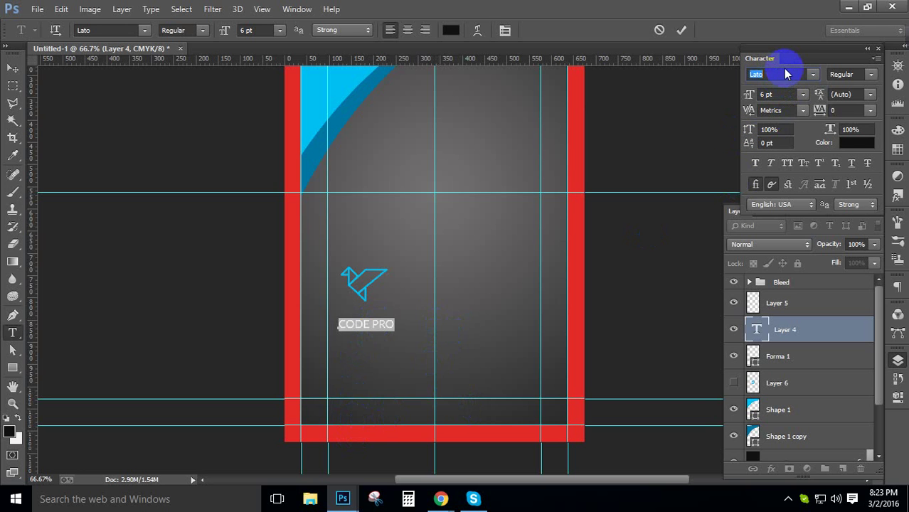
text(Nexa Bold)
key(Return)
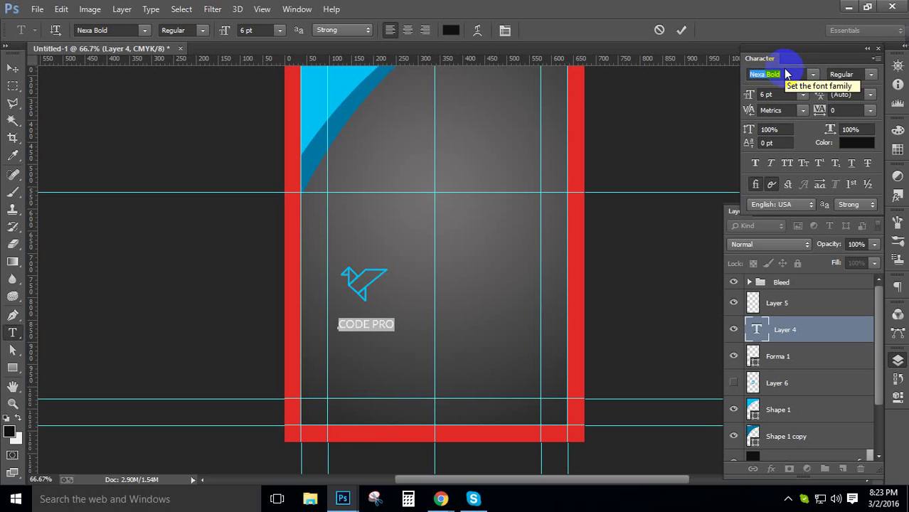
click(779, 94)
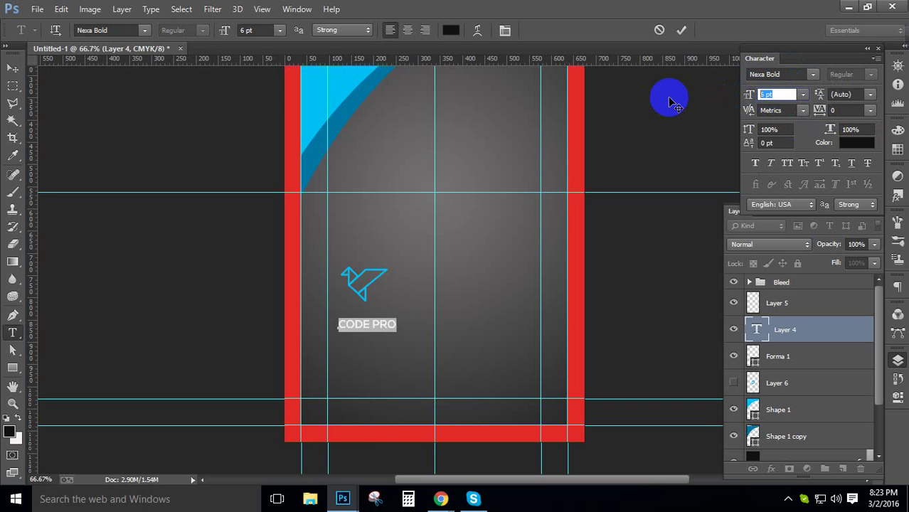
text(12)
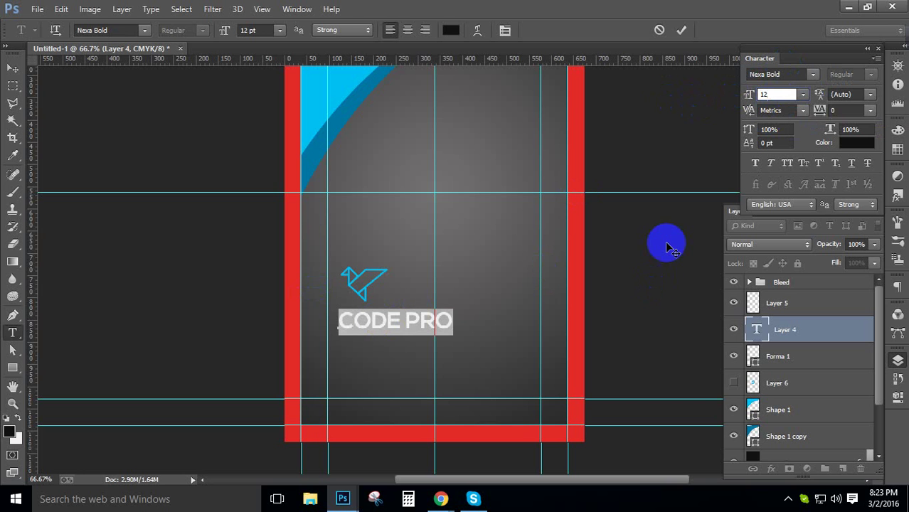
drag(817, 110, 820, 110)
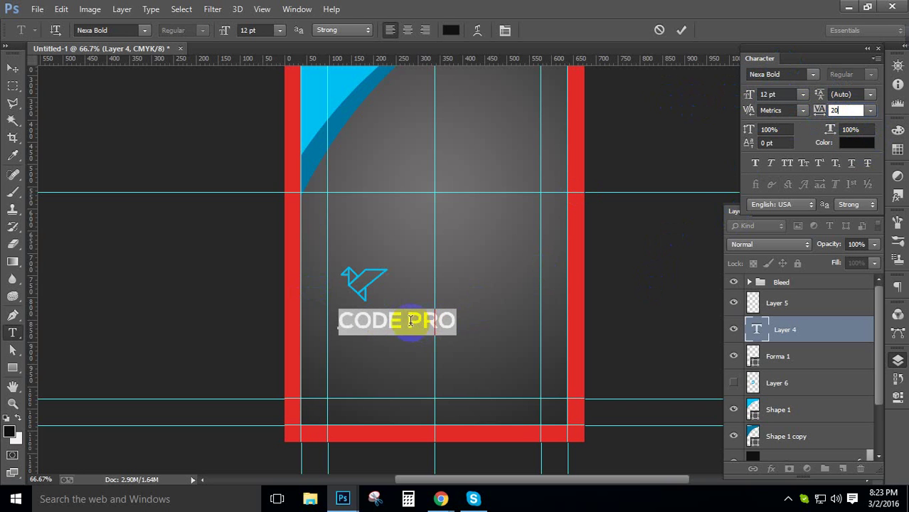
Step: Set only the word PRO to Nexa Light and shift the whole text slightly to the left
drag(409, 320, 527, 314)
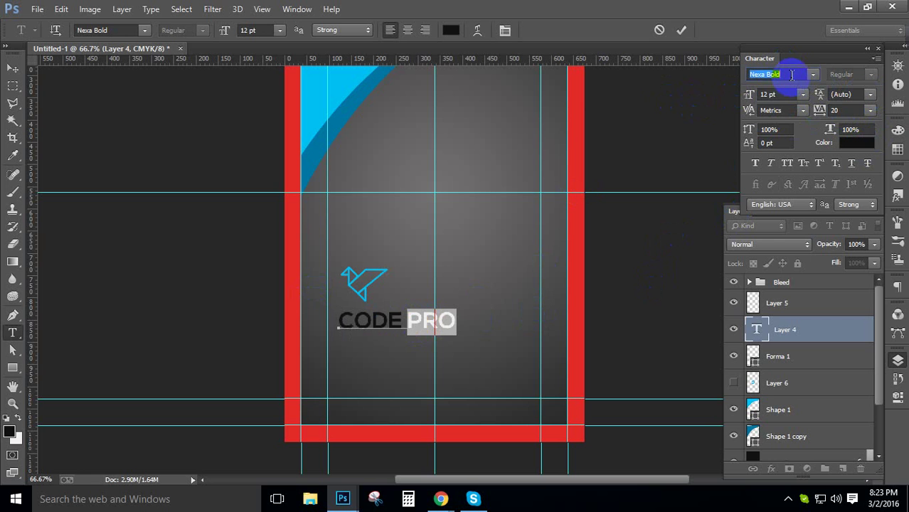
key(Down)
click(12, 68)
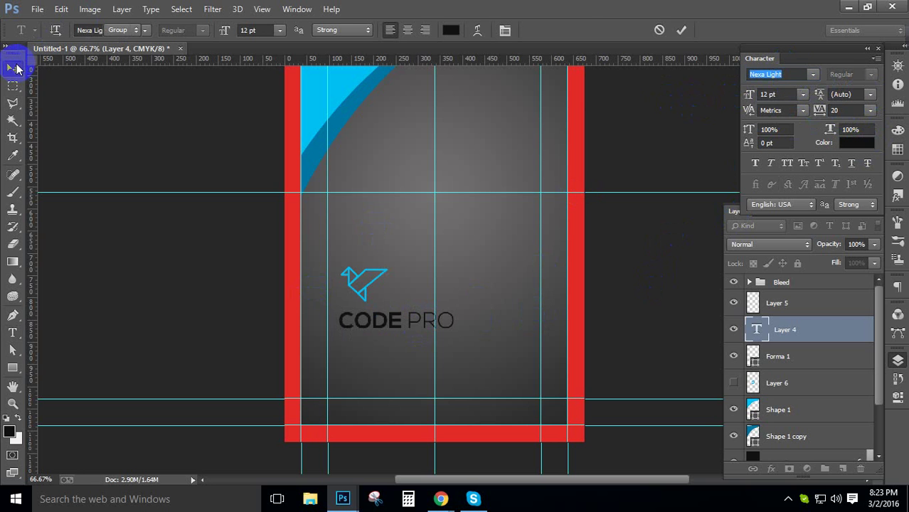
drag(339, 313, 416, 321)
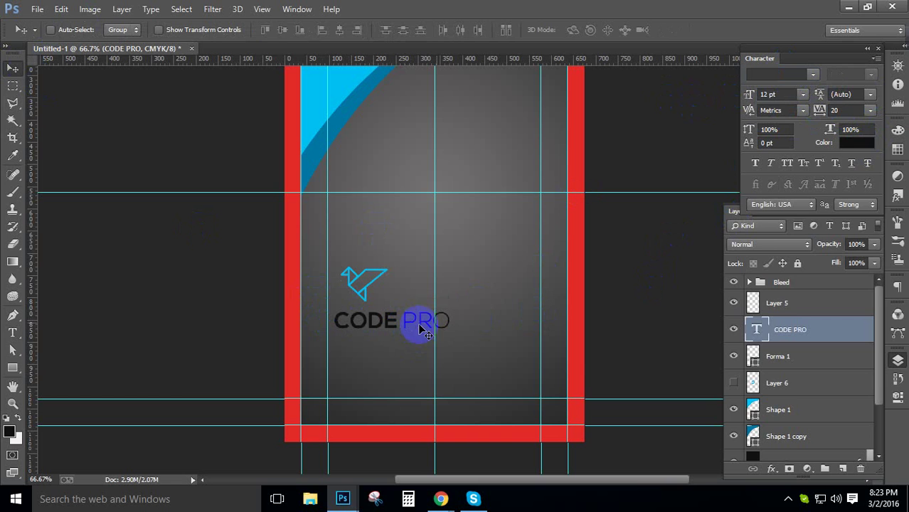
Step: Try a near-white colour on the CODE PRO text and return it to near-black
click(856, 142)
mouse_move(618, 396)
mouse_down()
mouse_move(601, 377)
mouse_move(585, 244)
mouse_up()
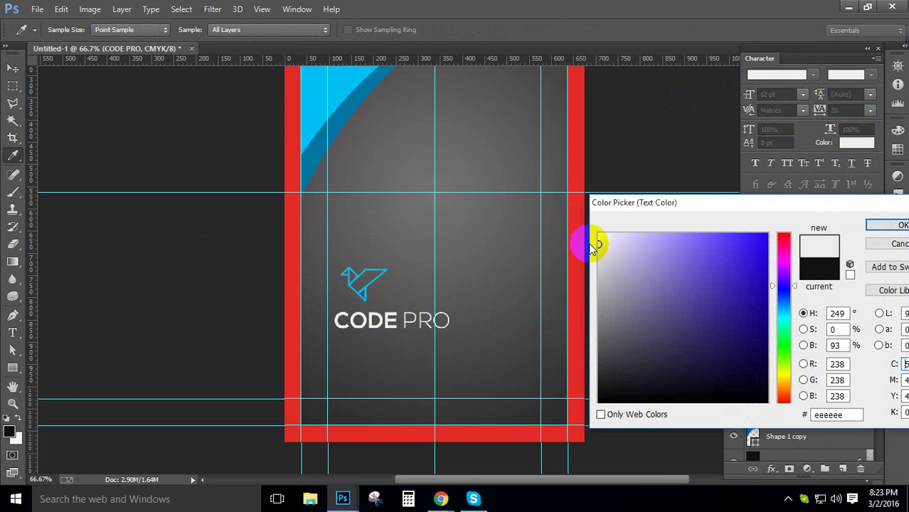
mouse_move(627, 273)
mouse_down()
mouse_move(604, 316)
mouse_move(609, 341)
mouse_move(585, 371)
mouse_move(605, 416)
mouse_move(594, 392)
mouse_move(763, 222)
mouse_move(695, 311)
mouse_move(339, 219)
mouse_move(340, 77)
mouse_up()
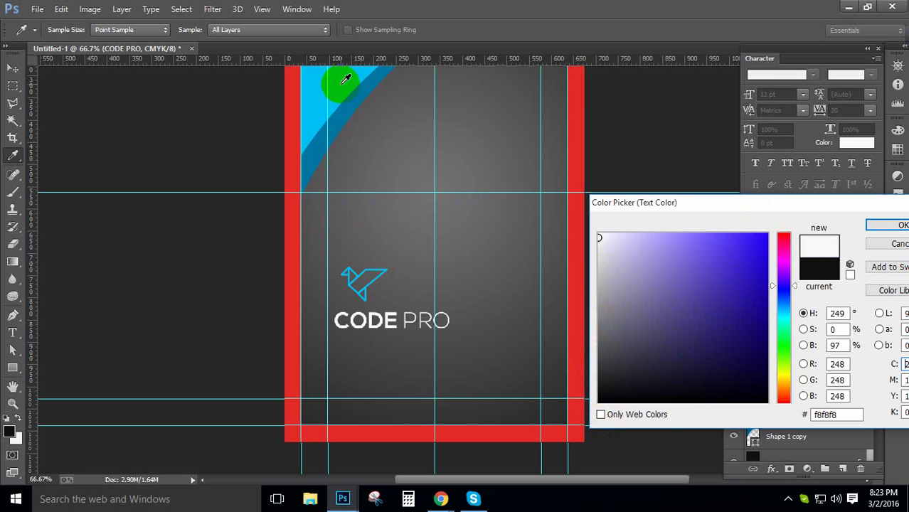
mouse_move(619, 364)
mouse_down()
mouse_move(595, 373)
mouse_move(599, 392)
mouse_move(614, 388)
mouse_up()
click(901, 225)
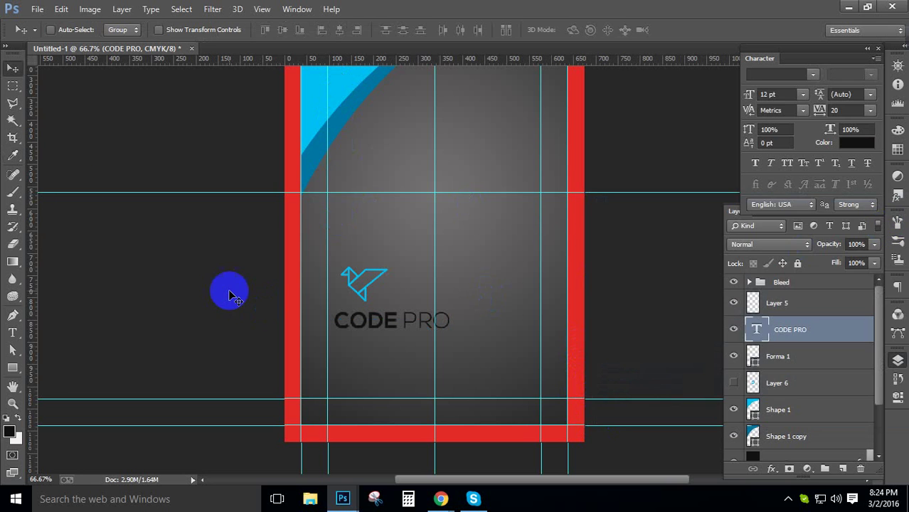
Step: Add the text "MEDIA ACCESORIES" just below CODE PRO, using the empty Layer 5 above it
click(13, 332)
click(782, 303)
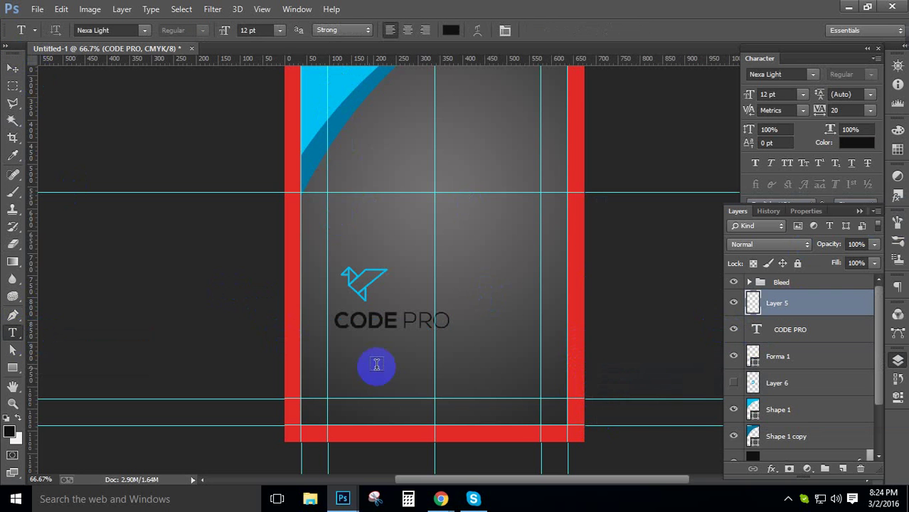
click(345, 348)
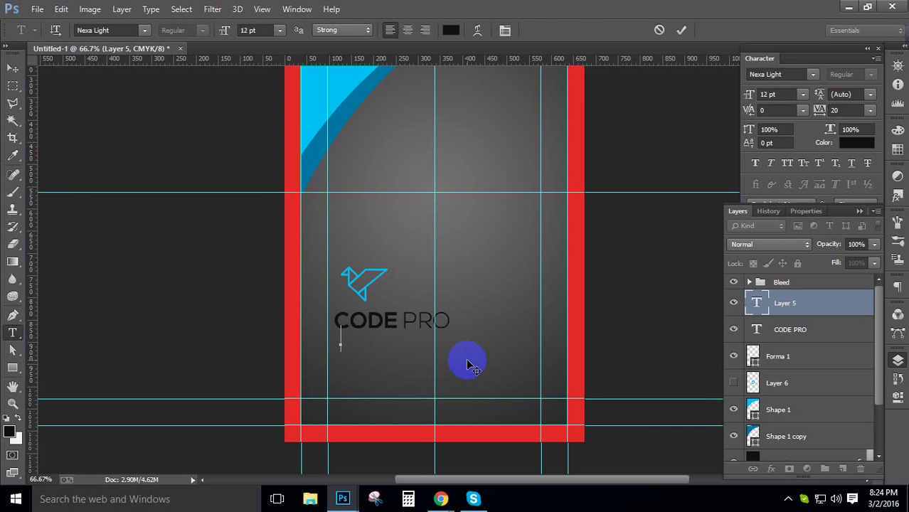
text(MEDIA ACCESORI)
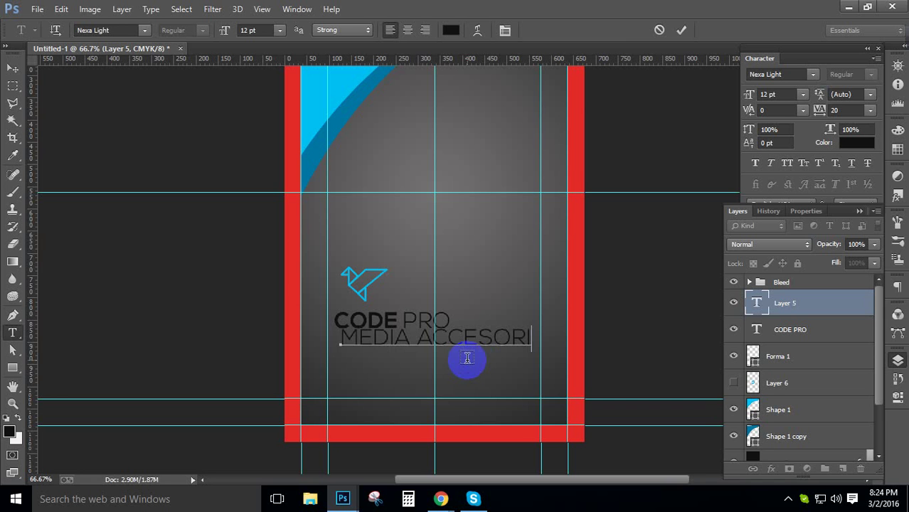
text(S)
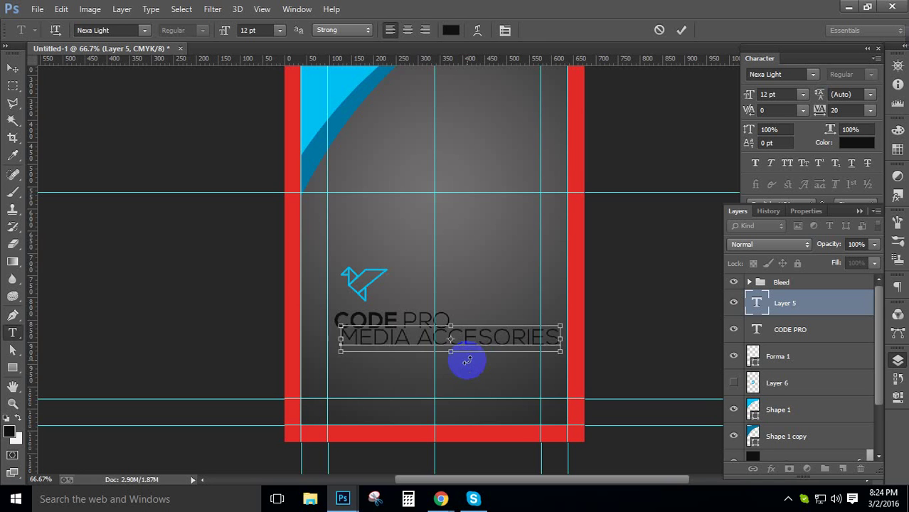
Step: Format the whole MEDIA ACCESORIES text at 6 pt with a tracking of 45 and a light grey colour
key(ctrl+a)
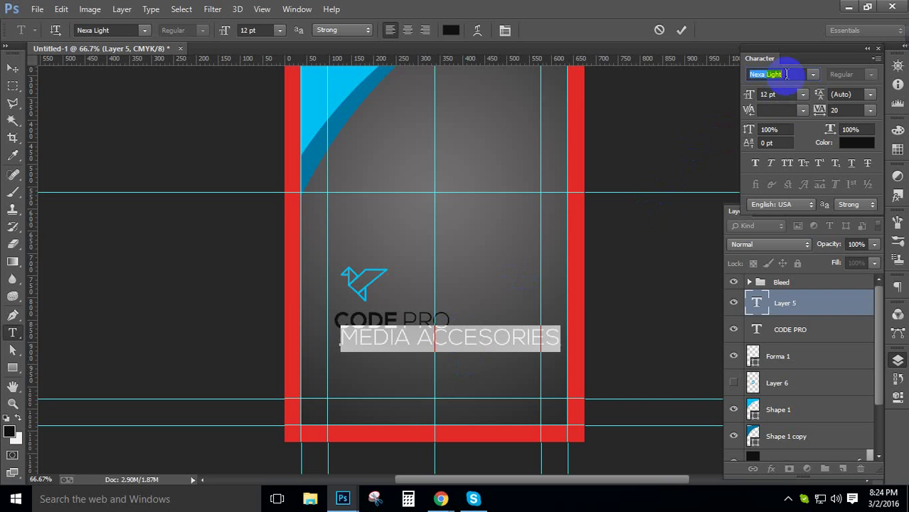
click(772, 94)
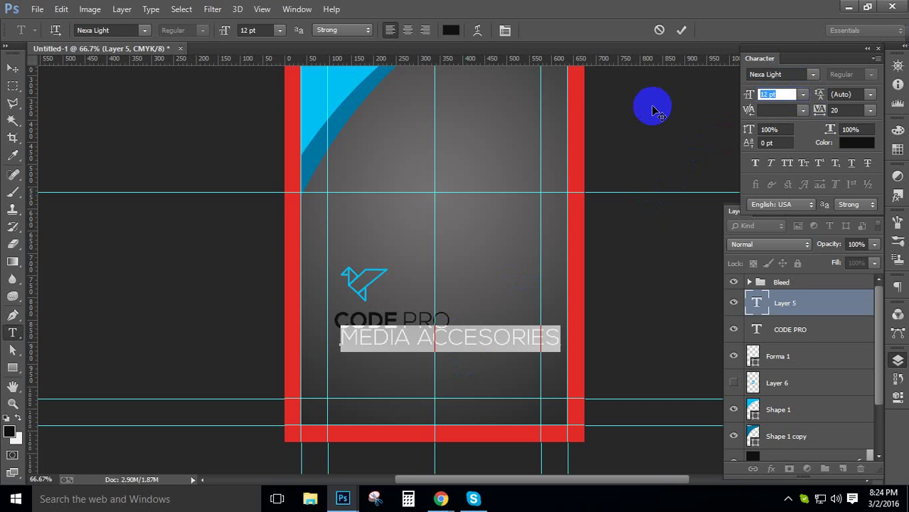
text(6)
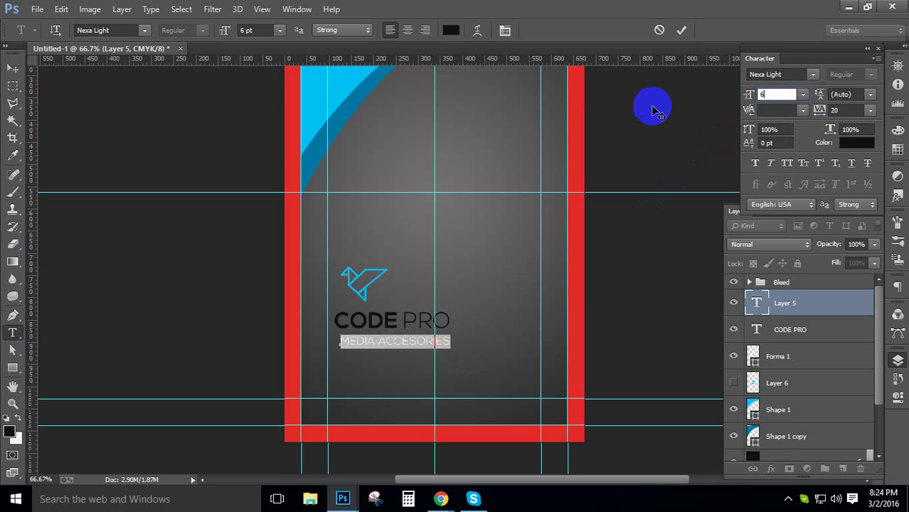
click(846, 110)
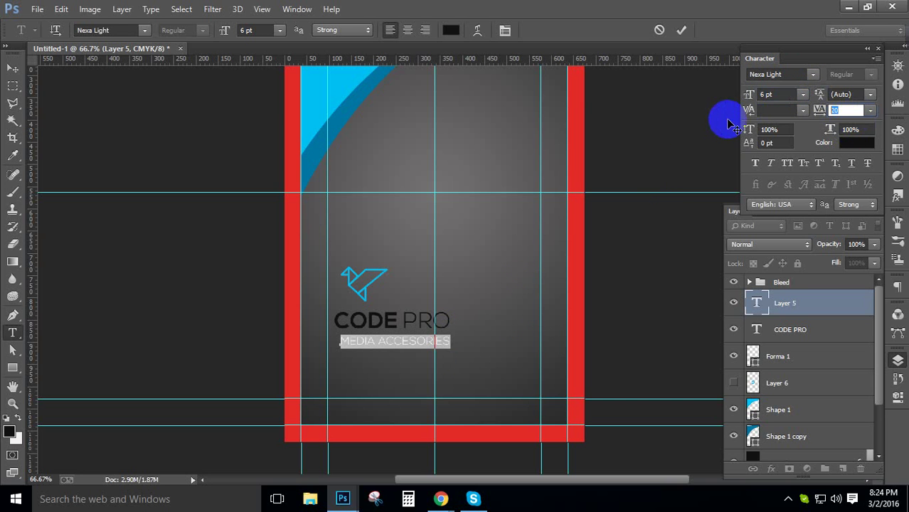
text(45)
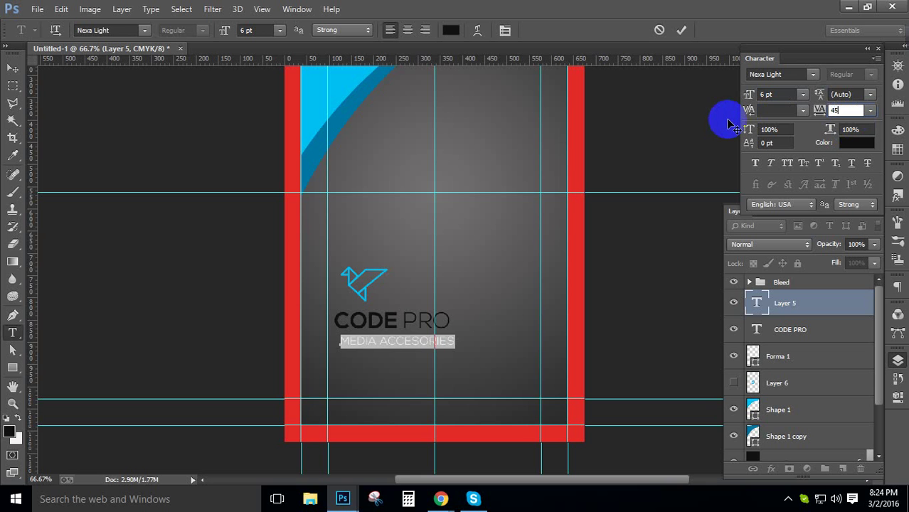
click(853, 144)
drag(609, 345, 604, 284)
click(875, 225)
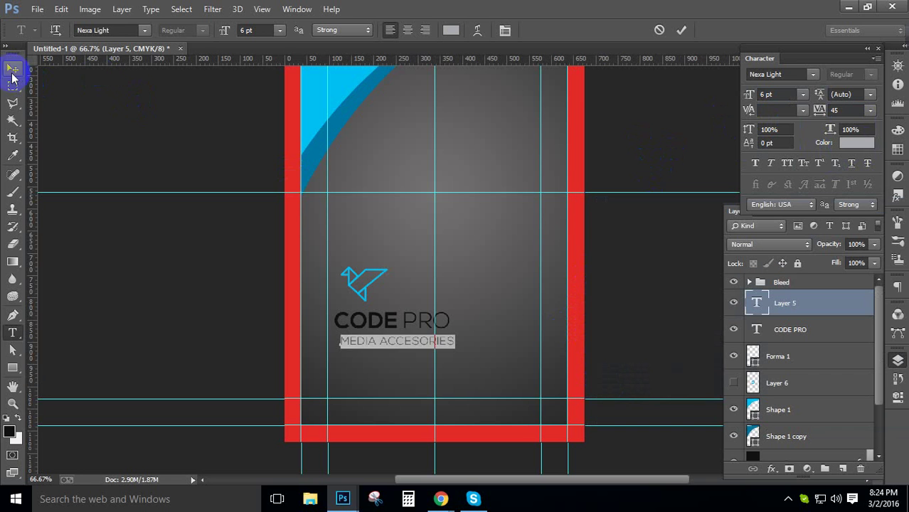
click(12, 69)
Step: Place a horizontal and a vertical guide through the centre of the CODE PRO text
scroll(436, 253, up, 5)
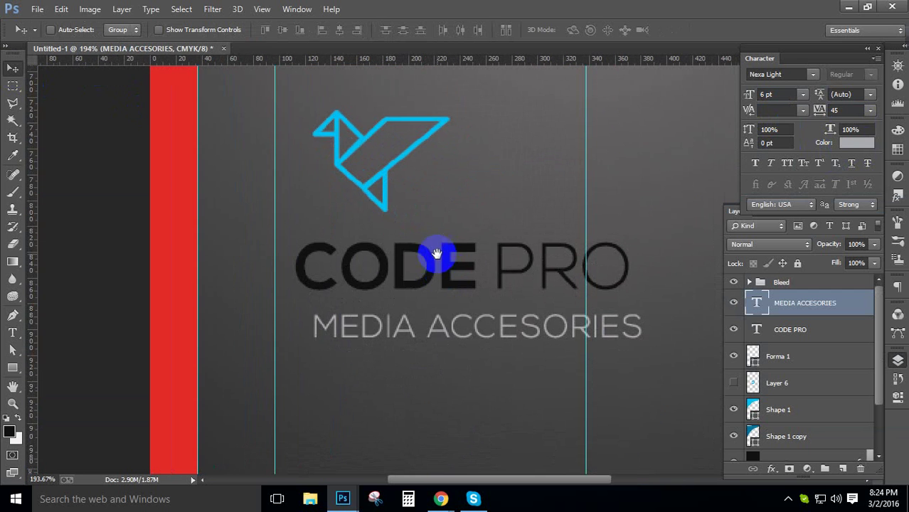
click(840, 329)
key(ctrl+t)
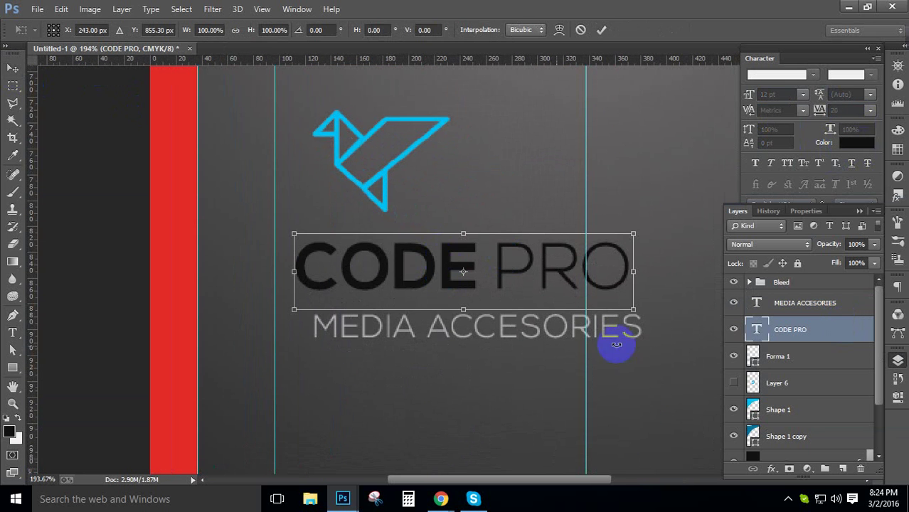
drag(420, 62, 498, 271)
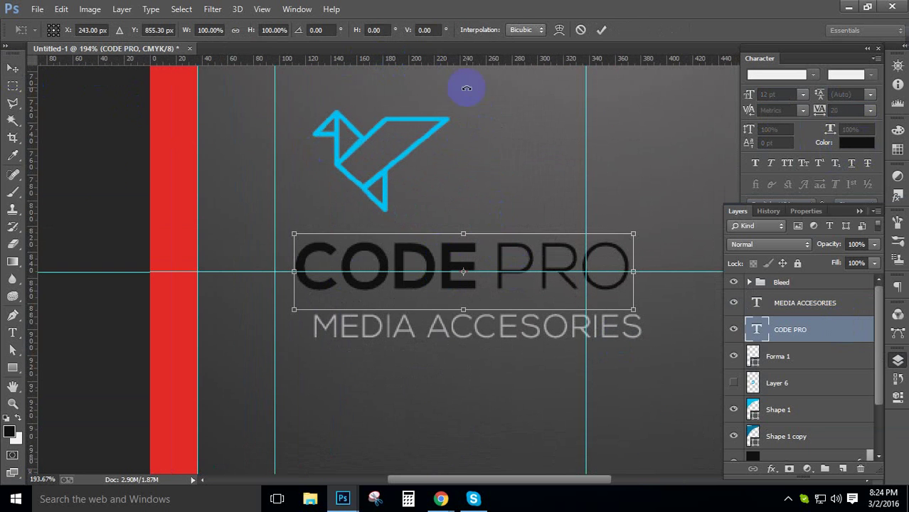
drag(34, 183, 459, 204)
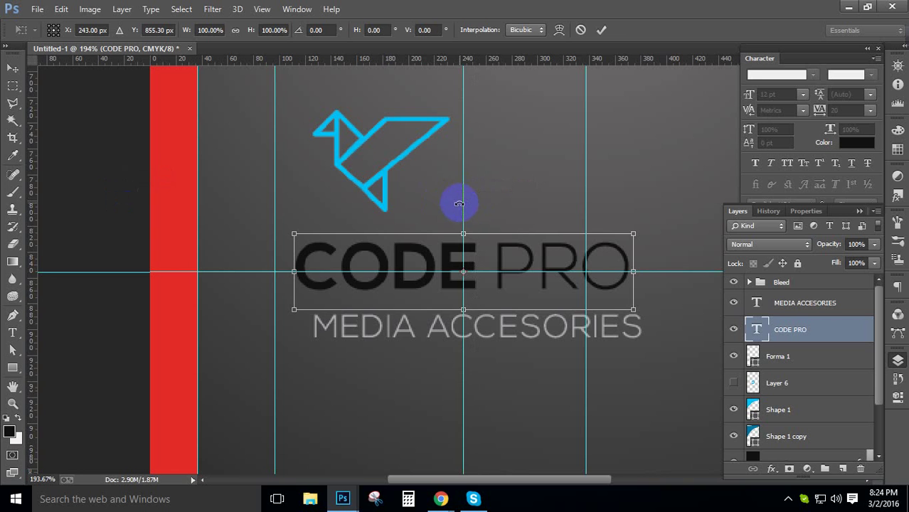
key(Return)
Step: Centre the MEDIA ACCESORIES text on the vertical guide at X 243 px, close beneath CODE PRO, and fine-tune its vertical spacing
click(811, 303)
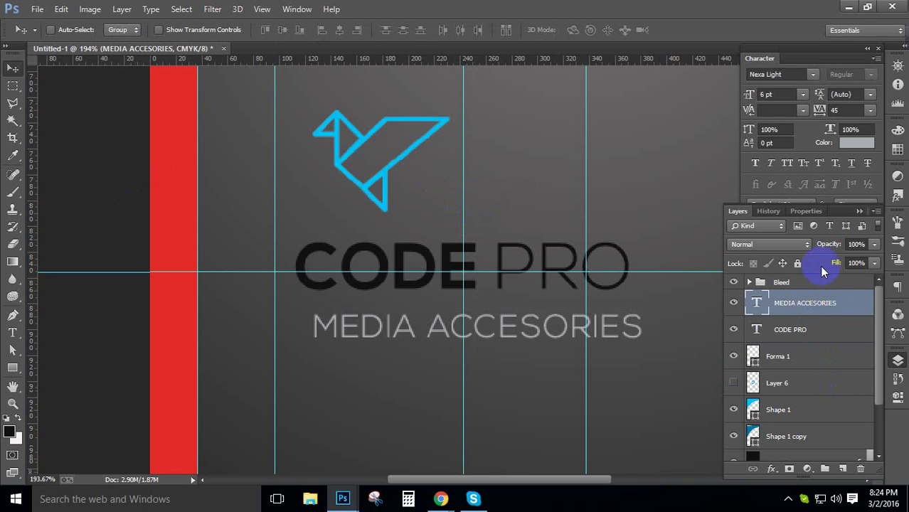
key(ctrl+t)
drag(542, 298, 531, 314)
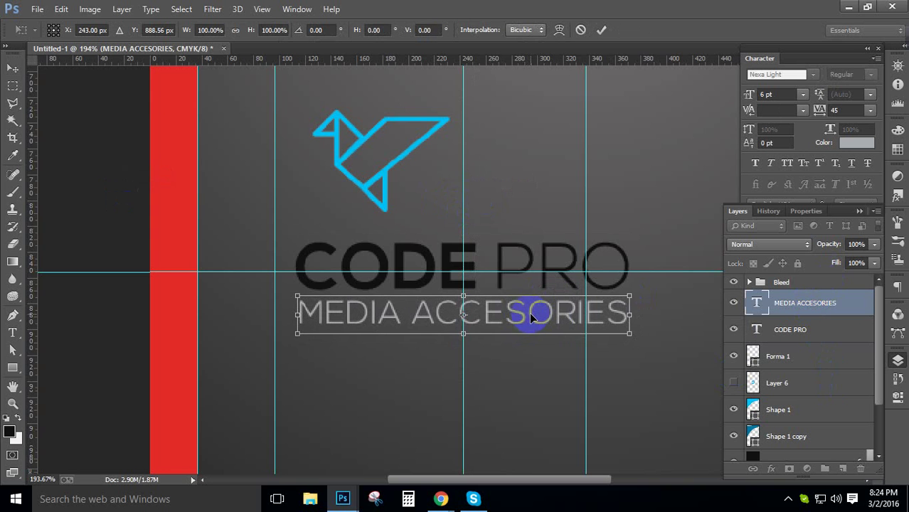
ctrl+click(460, 313)
ctrl+click(471, 322)
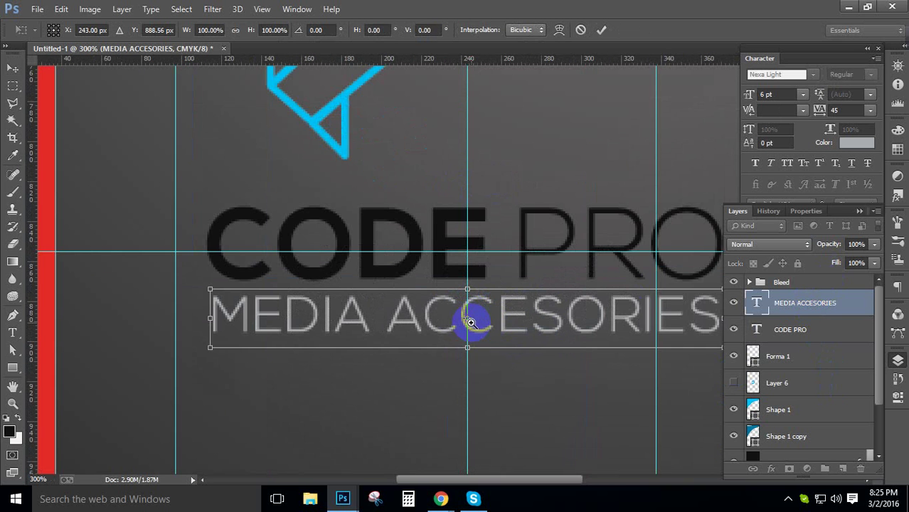
ctrl+click(480, 320)
ctrl+click(480, 311)
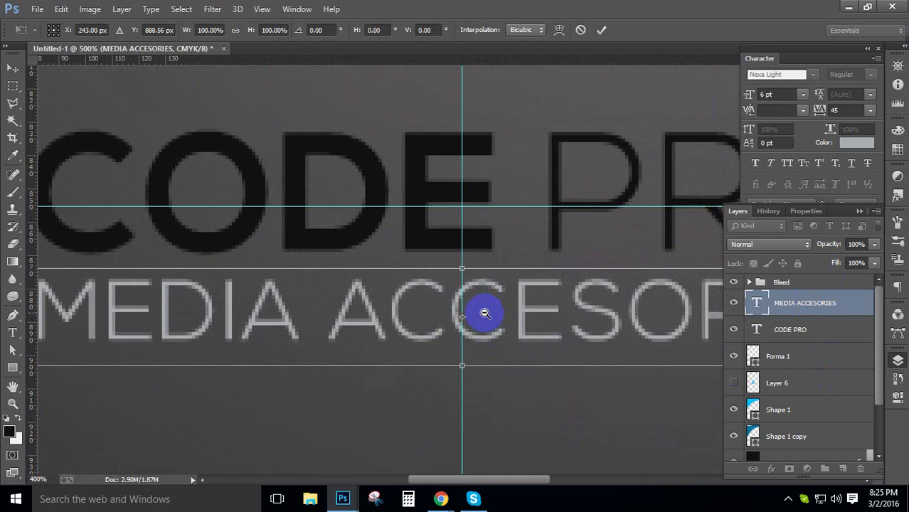
ctrl+alt+click(485, 313)
ctrl+alt+click(485, 313)
ctrl+alt+click(484, 313)
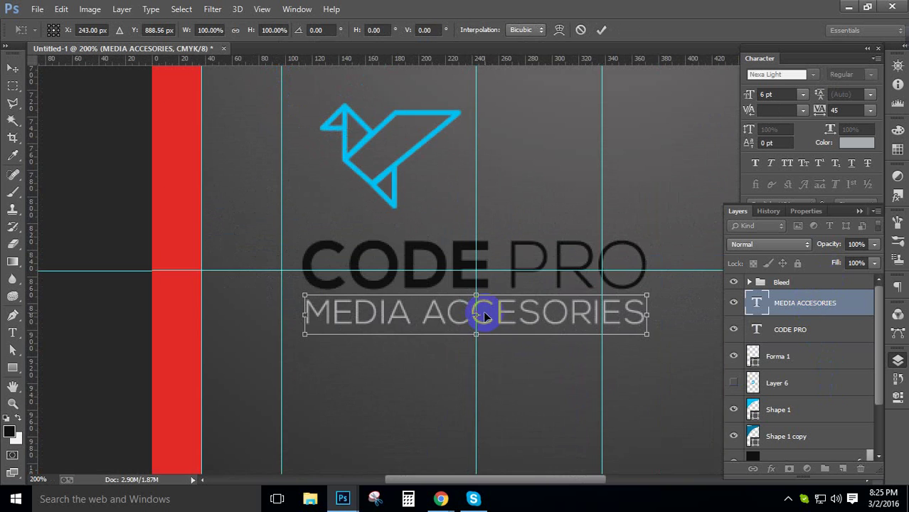
key(Up)
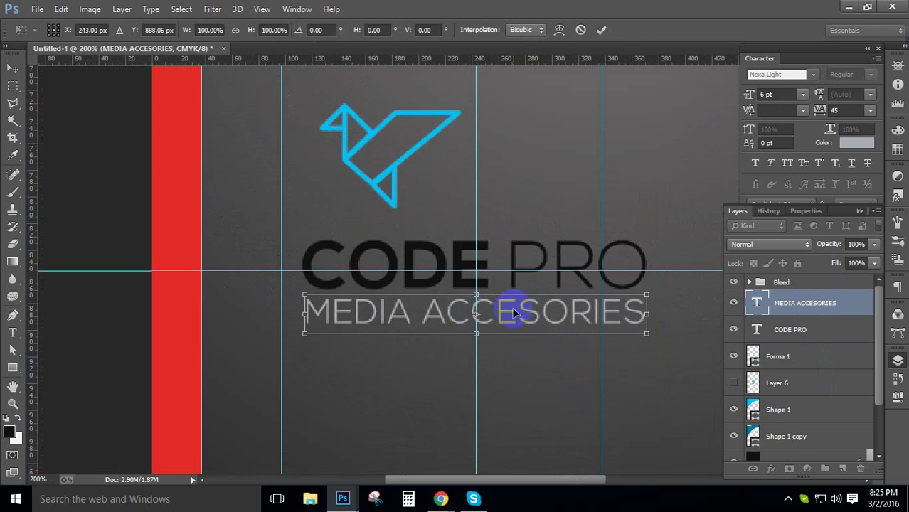
key(Return)
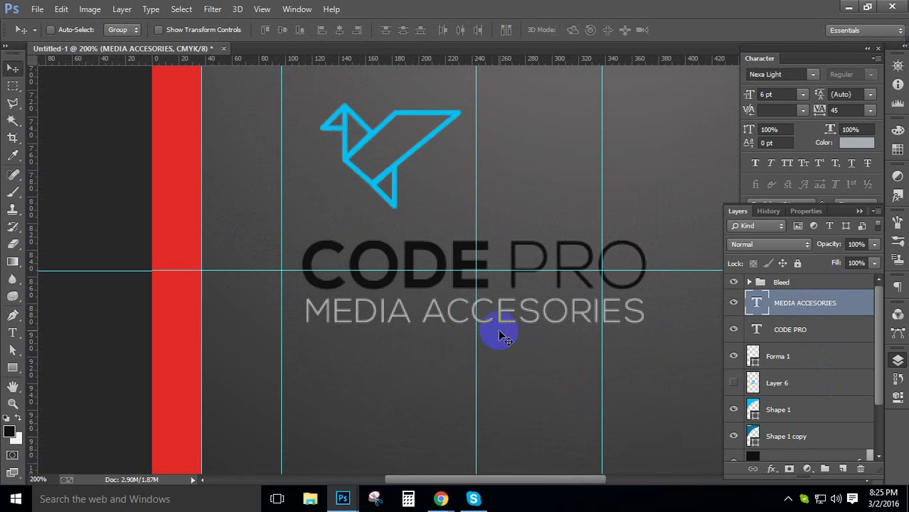
key(Down)
key(Down)
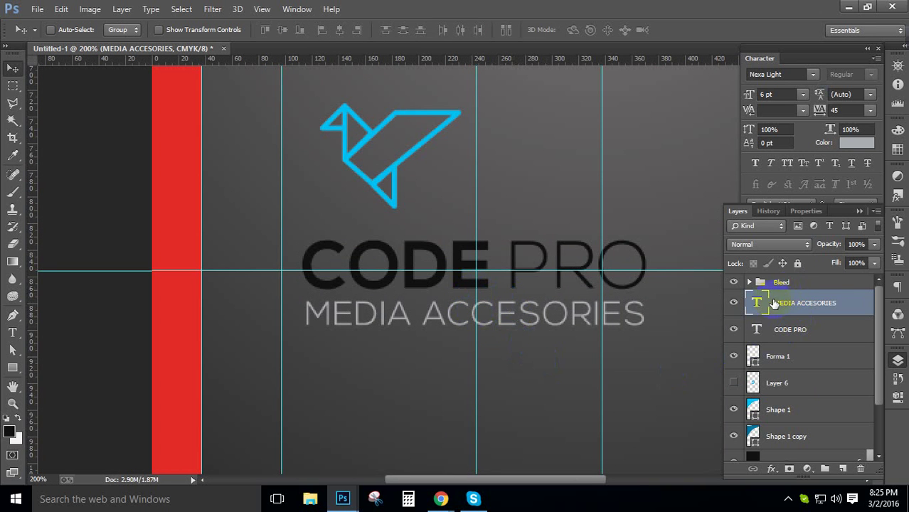
Step: Remove the horizontal and vertical guides crossing the centre of the CODE PRO text
click(544, 279)
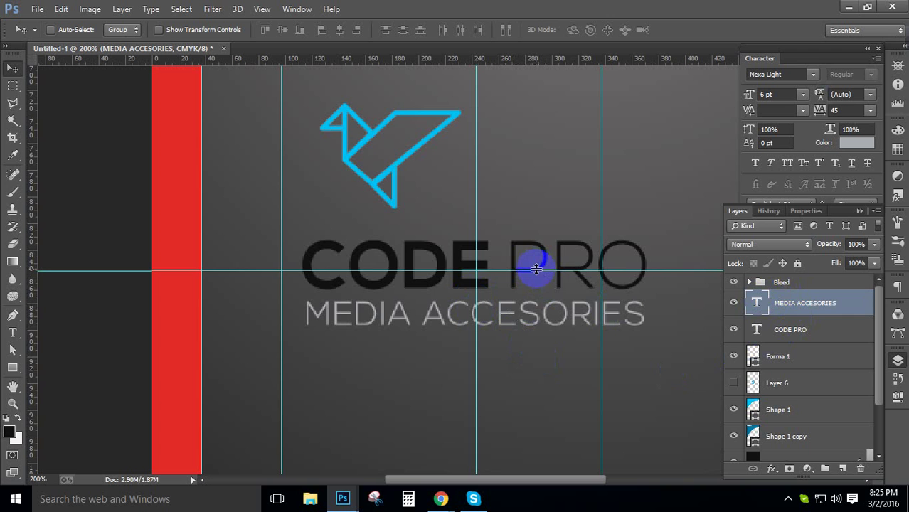
drag(536, 269, 570, 10)
drag(476, 256, 528, 62)
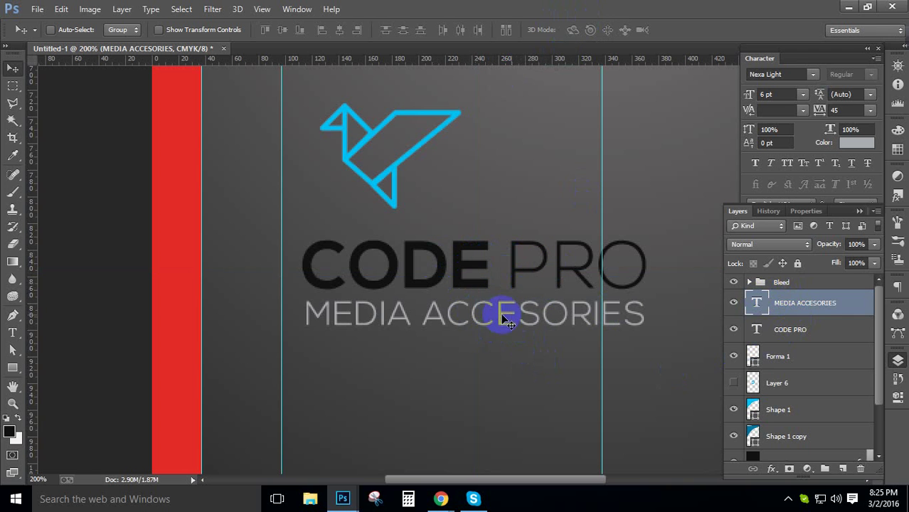
Step: Group the MEDIA ACCESORIES and CODE PRO text layers and name the group "Company Name"
shift+click(819, 330)
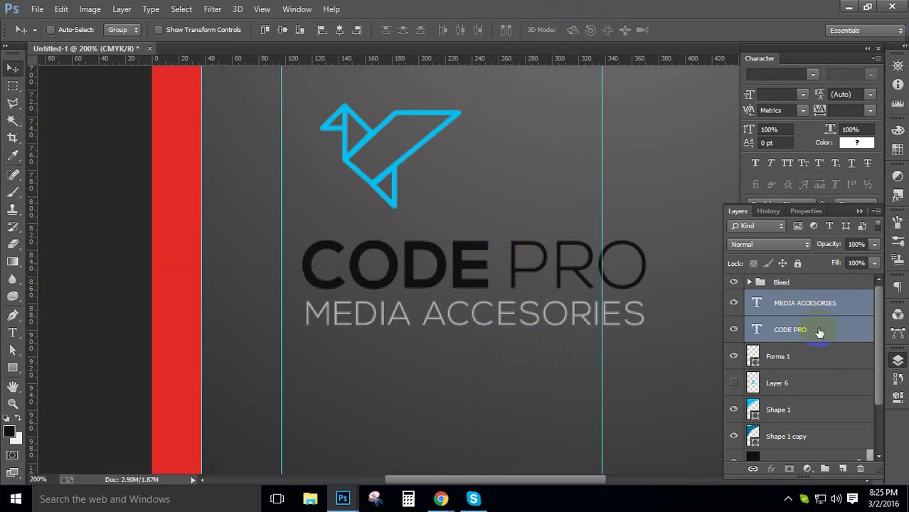
key(ctrl+g)
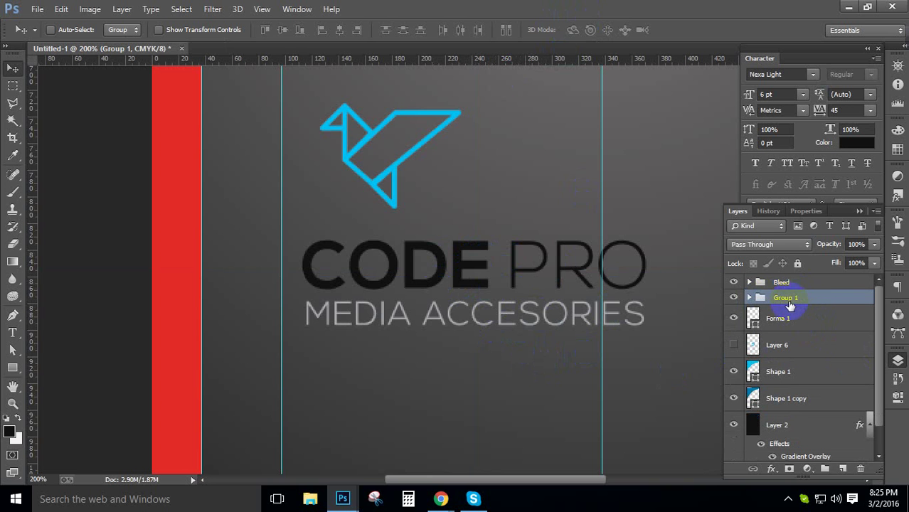
double_click(786, 298)
text(Company Name)
key(Return)
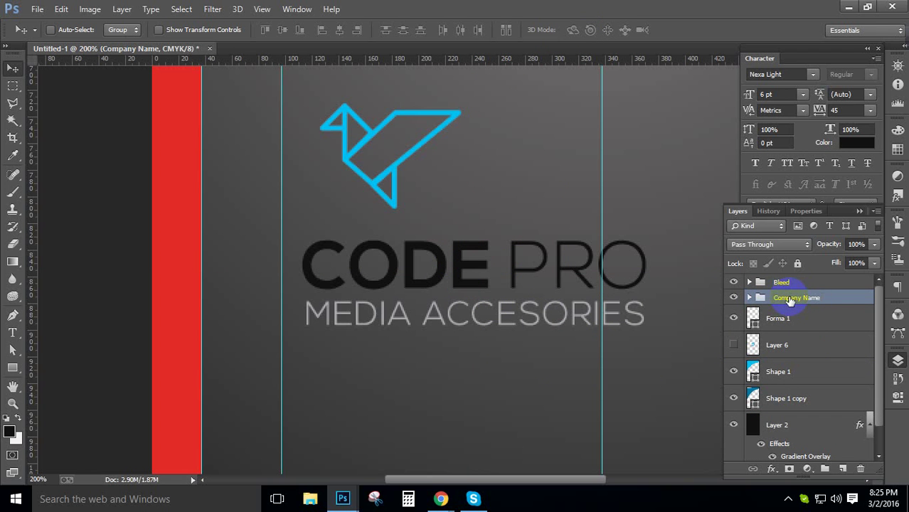
Step: Check what the Forma 1 layer contains by briefly hiding and showing it
click(795, 318)
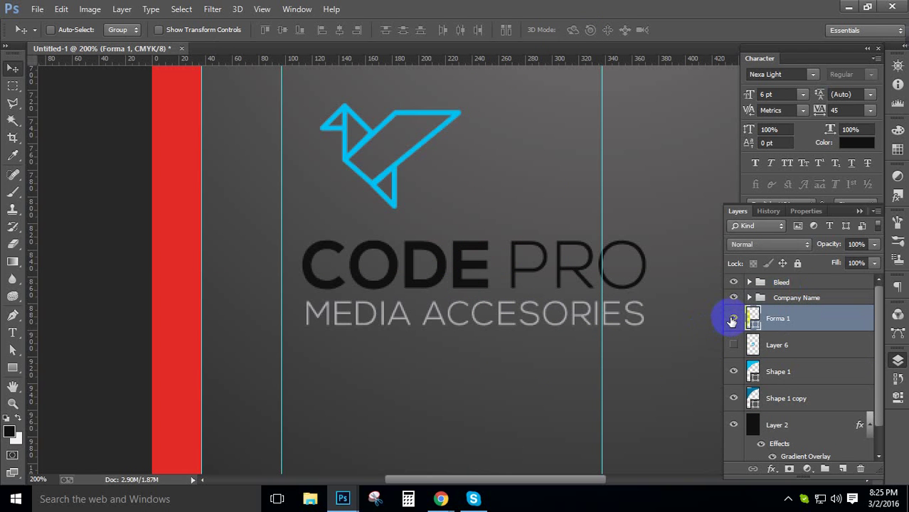
click(733, 321)
click(733, 321)
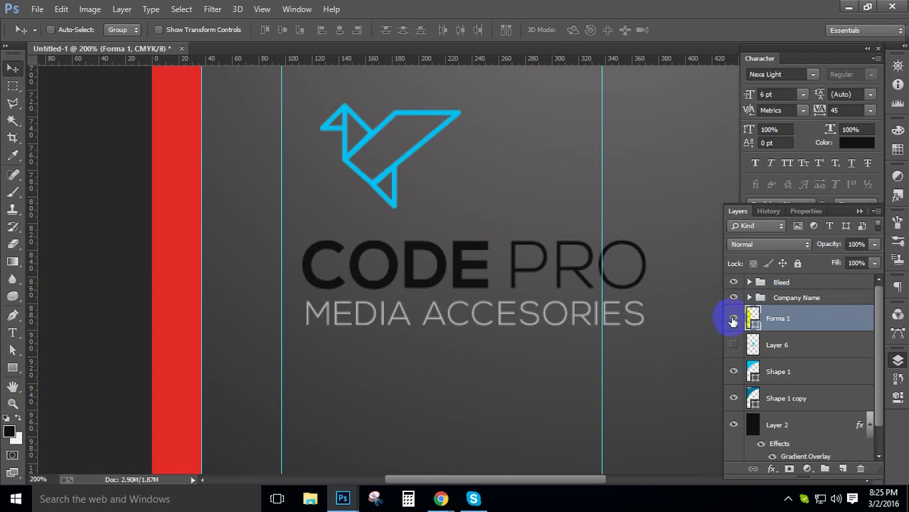
Step: Group the Company Name group with the Forma 1 bird layer and name the new group "Logo"
alt+click(484, 241)
alt+click(491, 231)
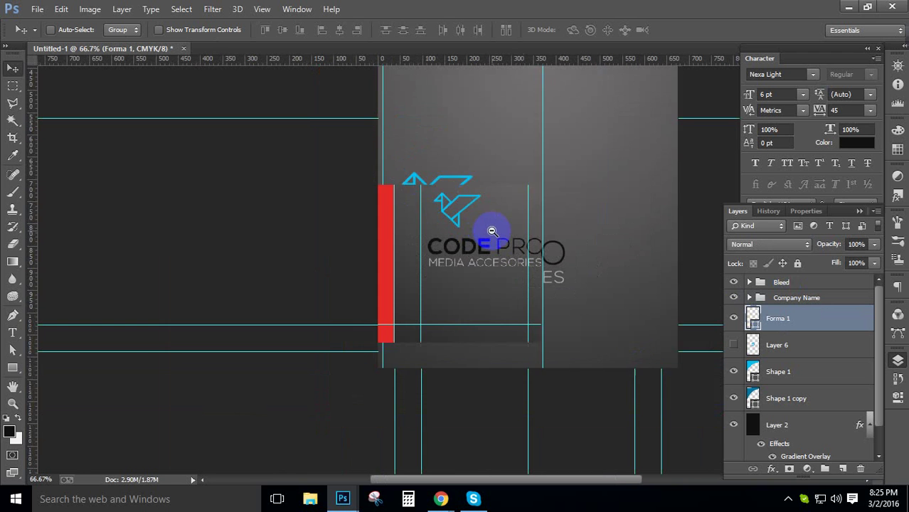
click(793, 298)
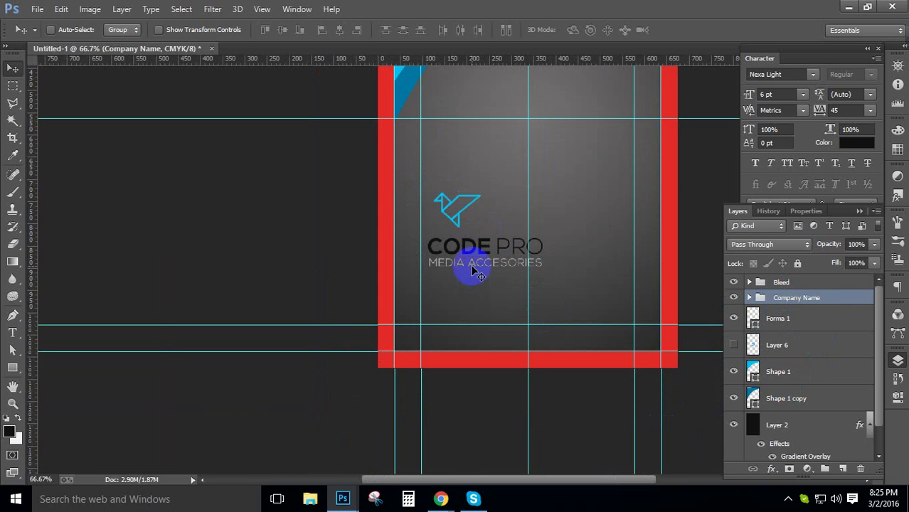
ctrl+click(784, 323)
key(ctrl+g)
double_click(786, 298)
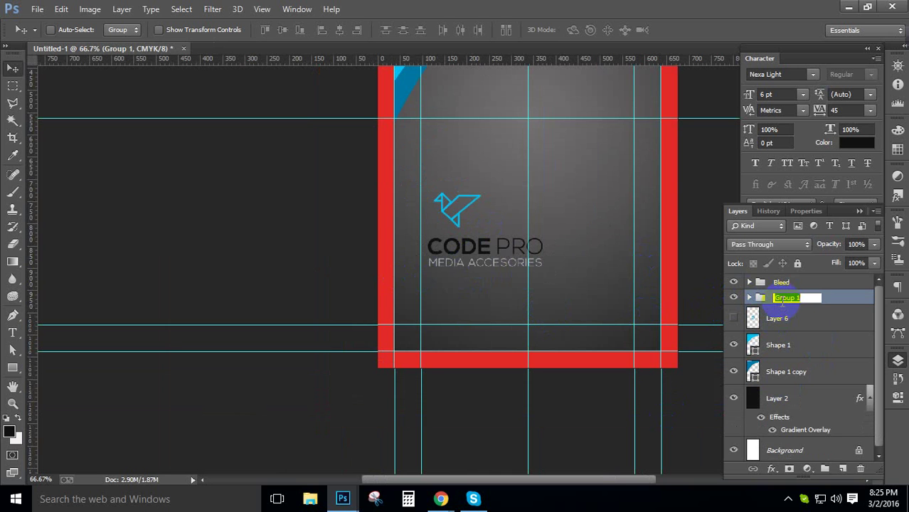
text(Logo)
key(Return)
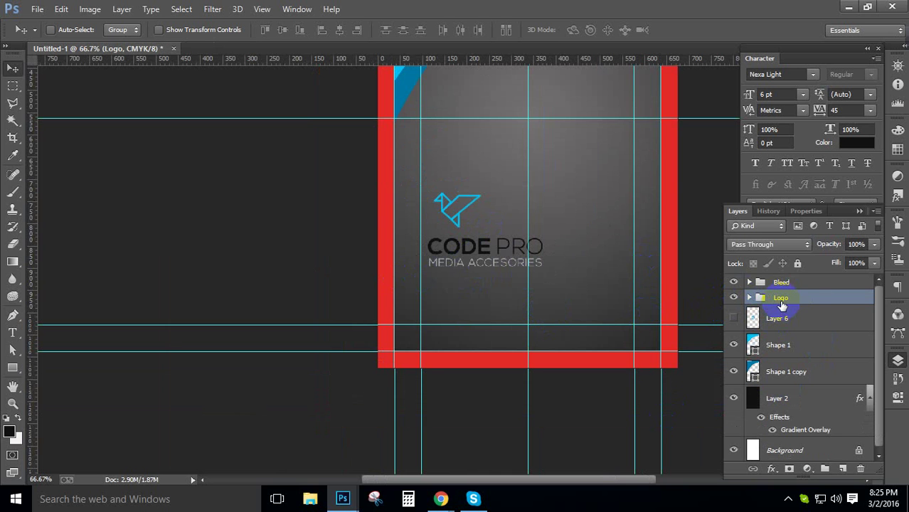
Step: Delete the unused Layer 6 and hide the Logo group
click(791, 322)
key(Delete)
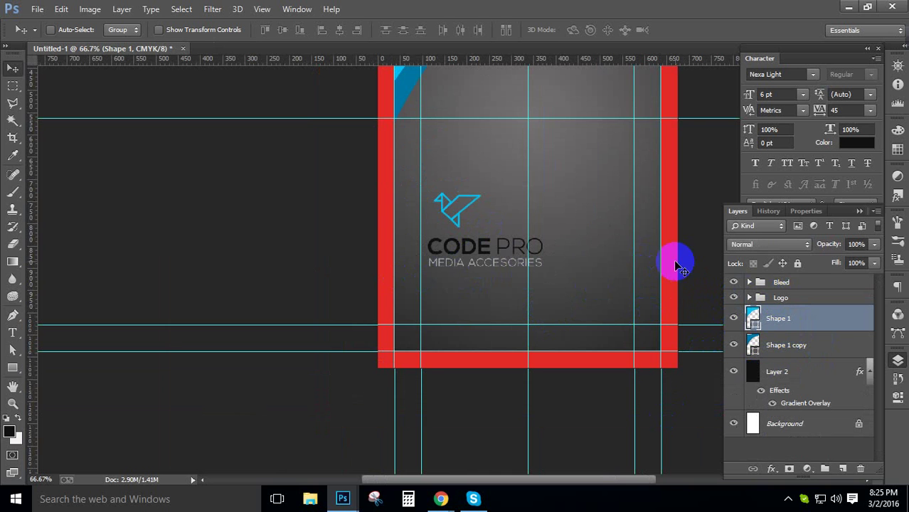
click(794, 298)
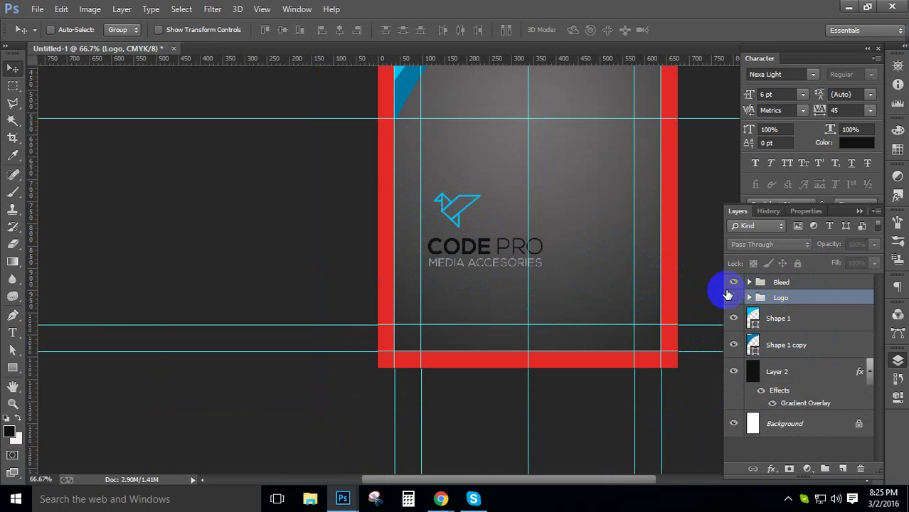
click(732, 296)
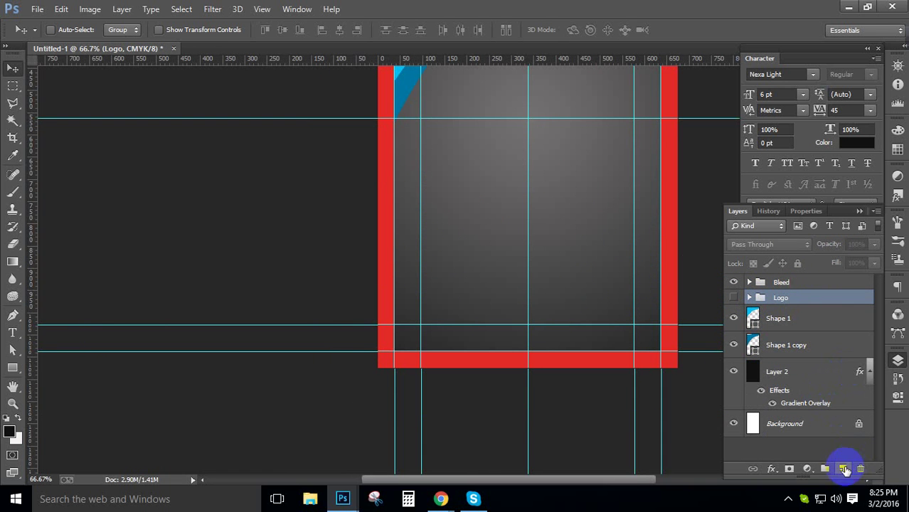
Step: On a new layer, draw a black horizontal rectangle about 938 by 44 px across the lower part of the card
click(843, 469)
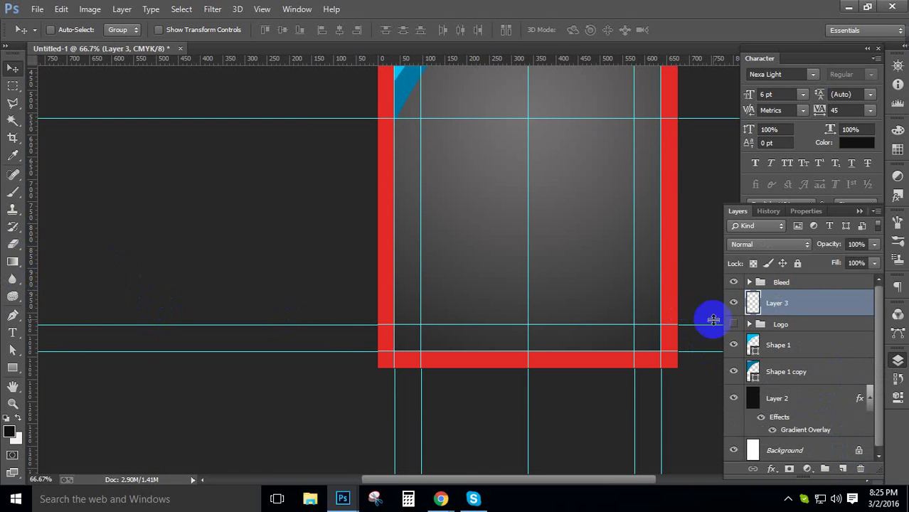
click(14, 367)
click(81, 366)
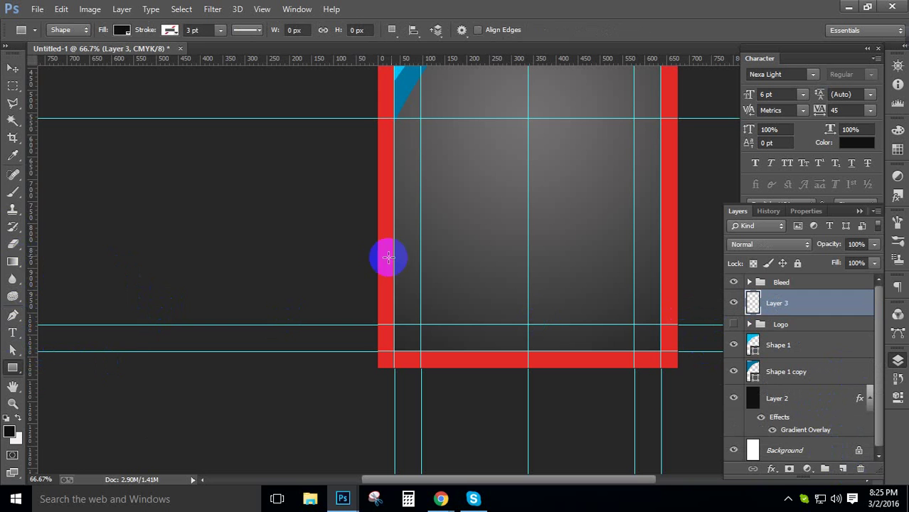
drag(312, 284, 732, 302)
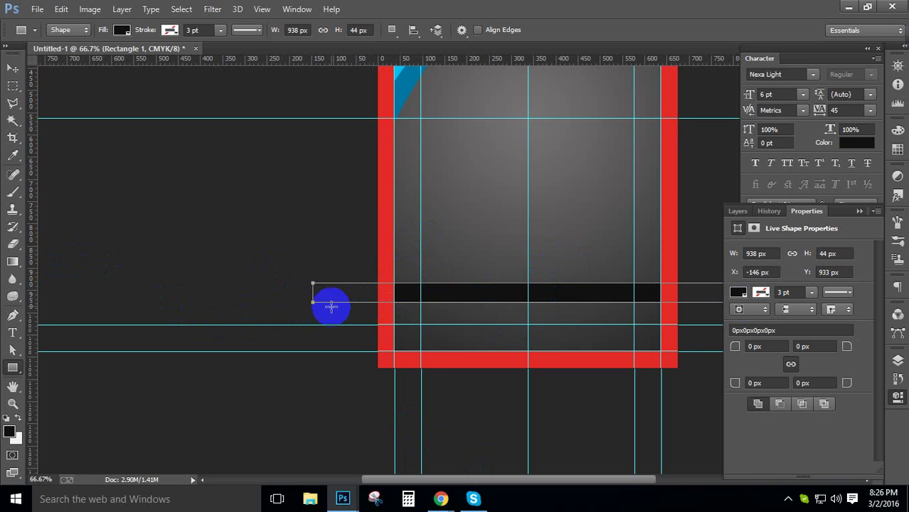
Step: Shorten the black rectangle from its left end to about 638 px wide, keeping its height
key(ctrl+t)
drag(313, 293, 447, 301)
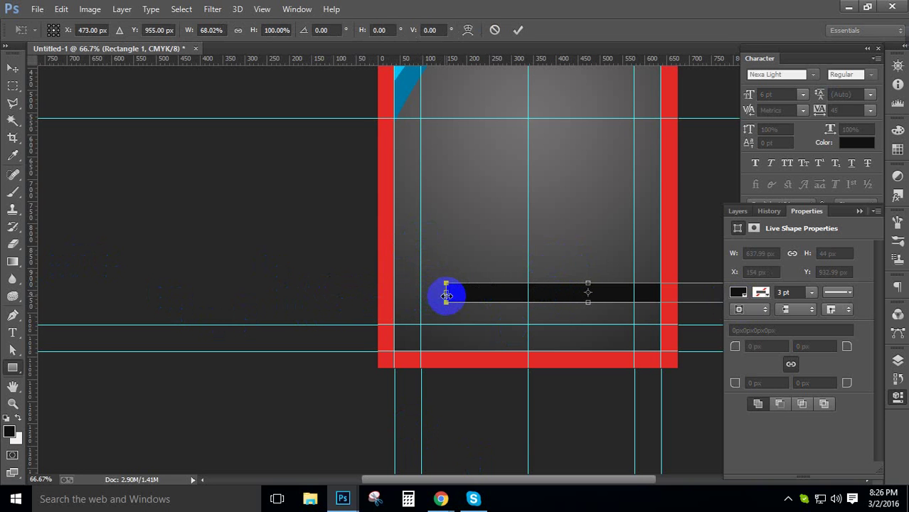
key(Return)
Step: Duplicate the black rectangle and place the copy against the original's left end, extending beyond the card's left edge
click(737, 211)
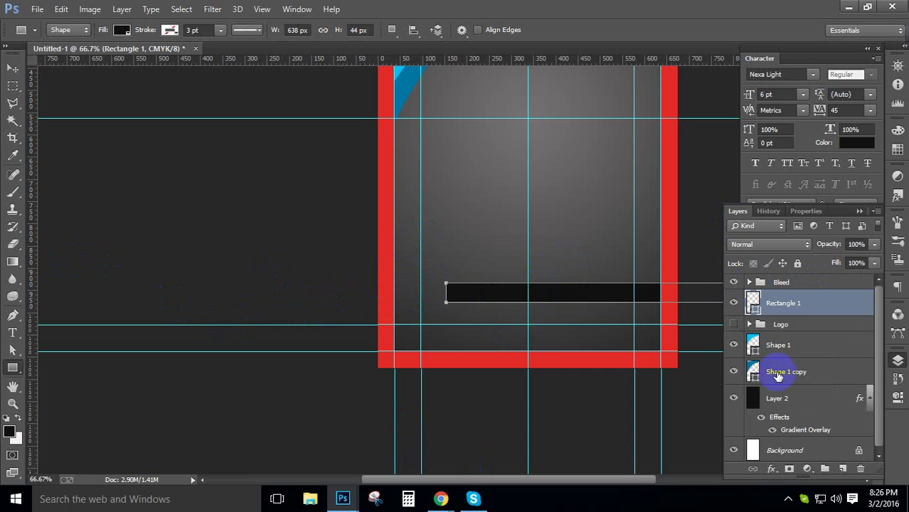
click(792, 308)
key(ctrl+j)
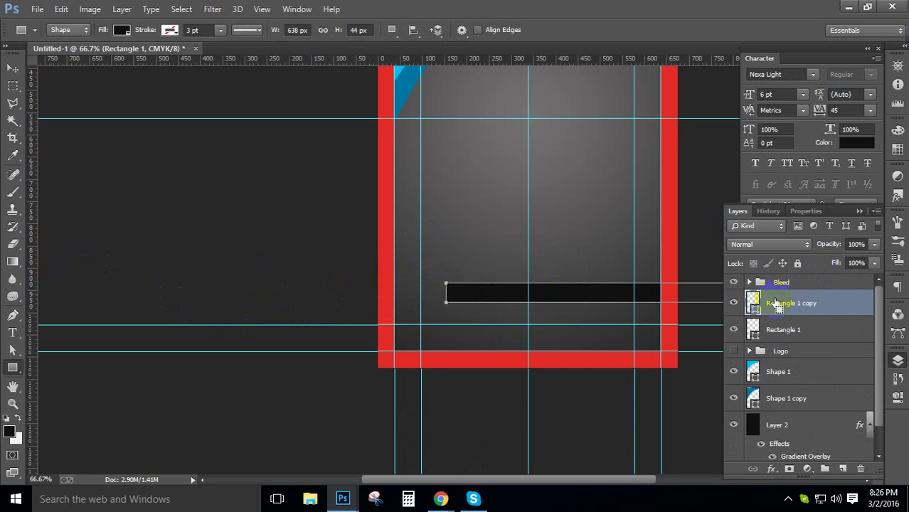
drag(573, 290, 292, 296)
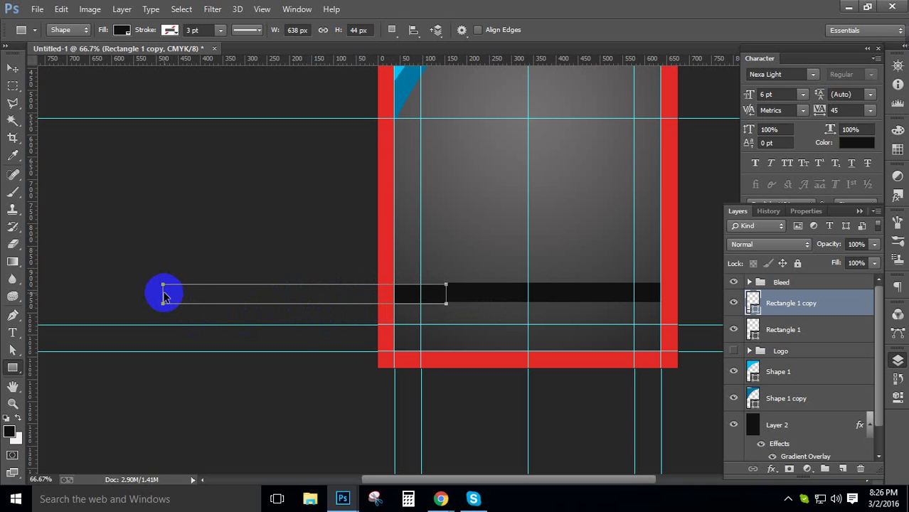
drag(162, 292, 163, 308)
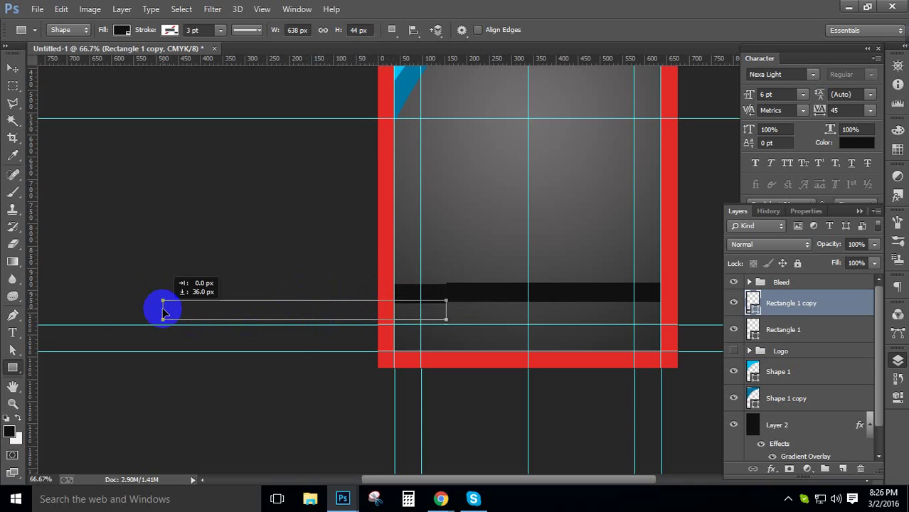
key(ctrl+z)
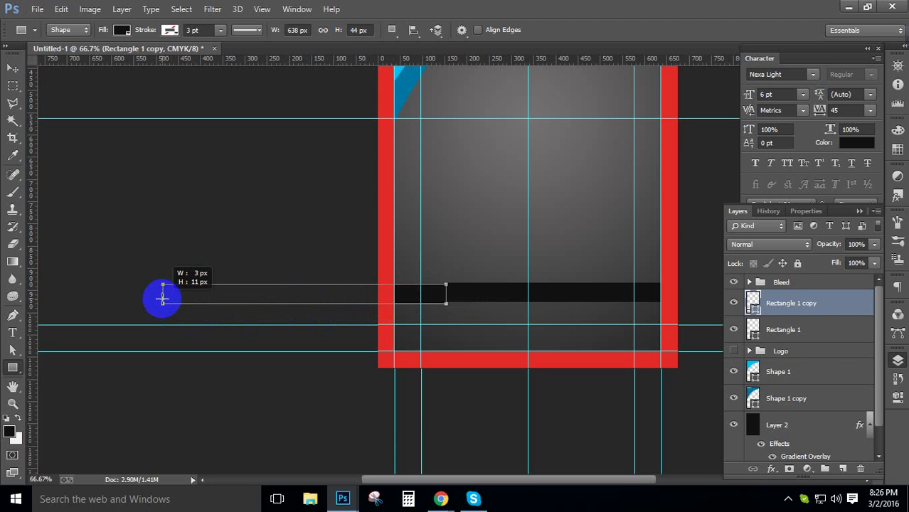
drag(163, 298, 162, 297)
key(ctrl+z)
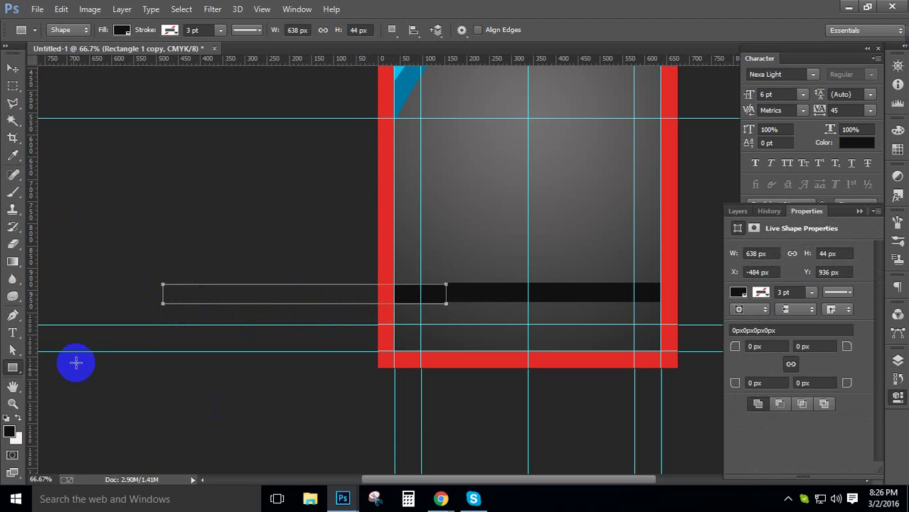
Step: Skew the copied rectangle's left end down to about -22.34° and shorten it to about 33% width, keeping its right end at the bar
key(ctrl+t)
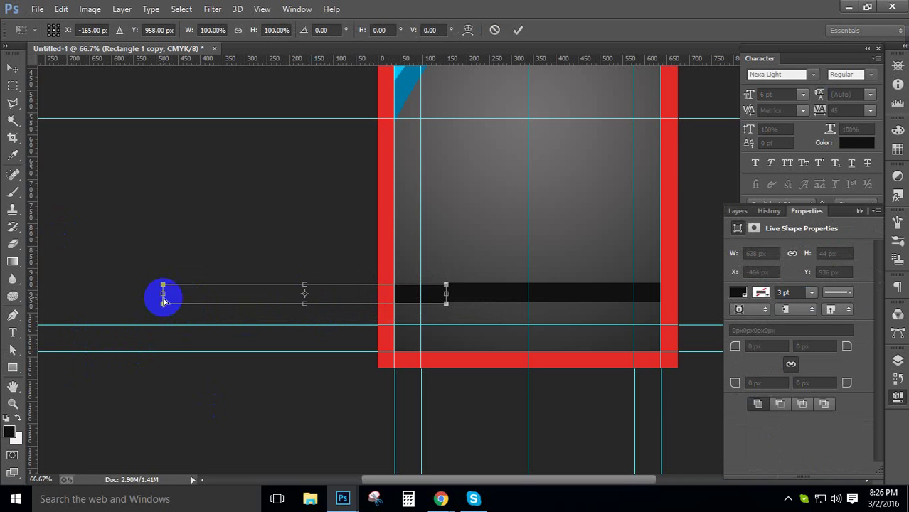
drag(163, 300, 165, 413)
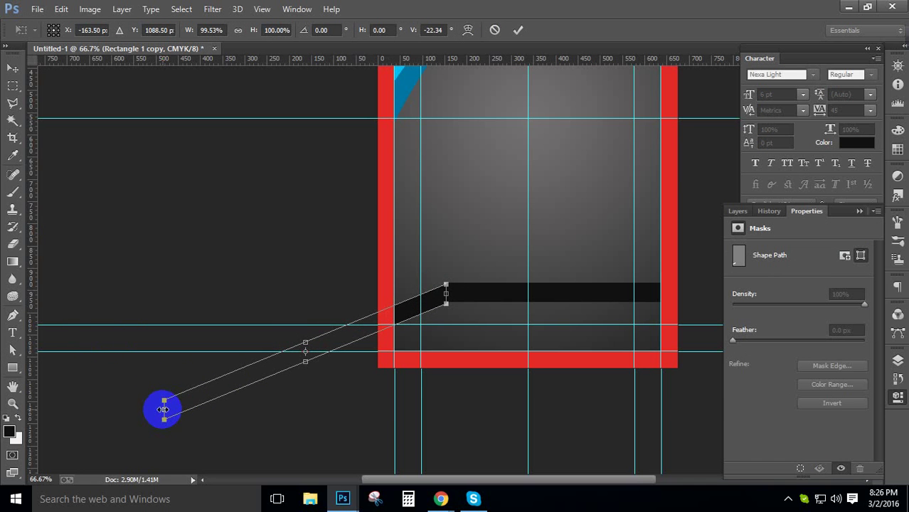
drag(163, 410, 347, 333)
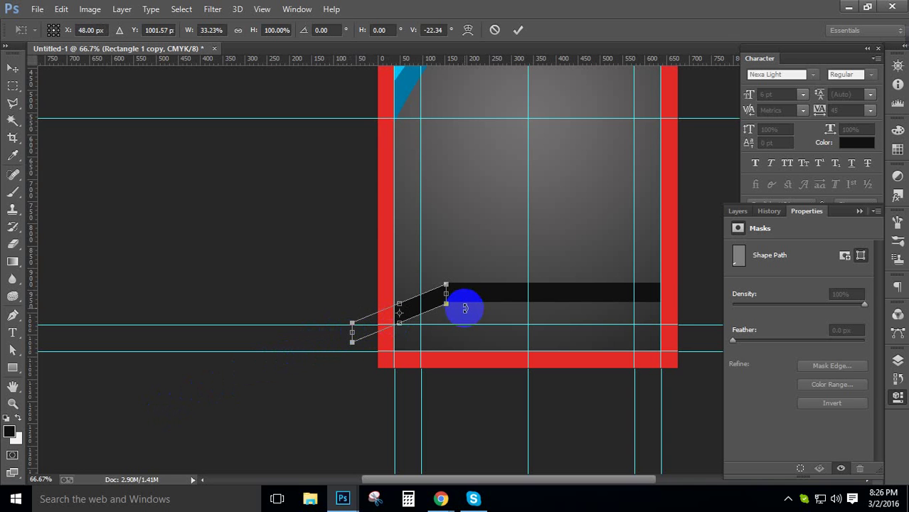
Step: Nudge the skewed strip up 3 px to align with the horizontal bar and apply the transform, converting it to a regular path
key(ctrl+space)
drag(421, 258, 523, 395)
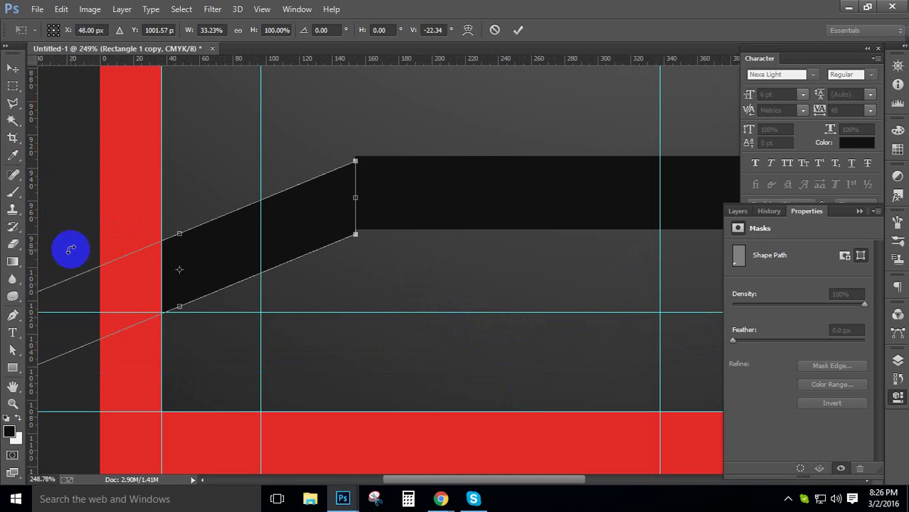
key(Up)
key(Up)
key(Up)
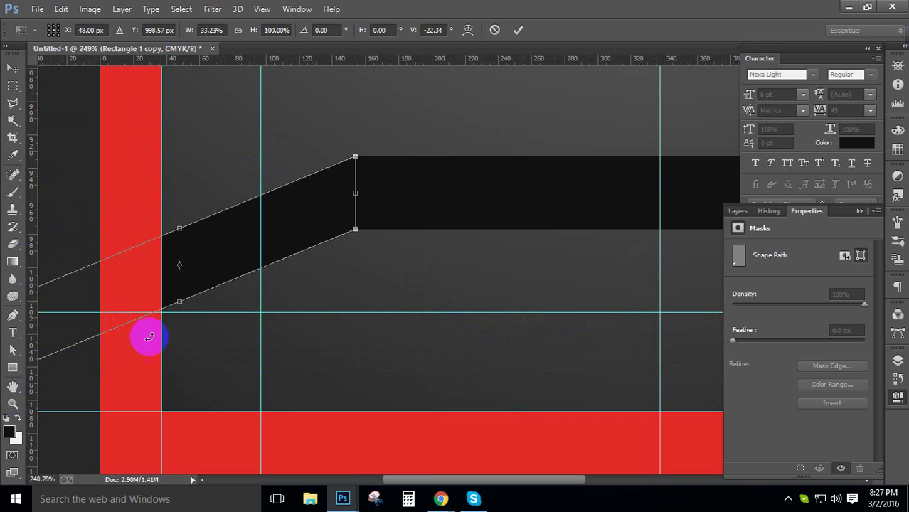
key(u)
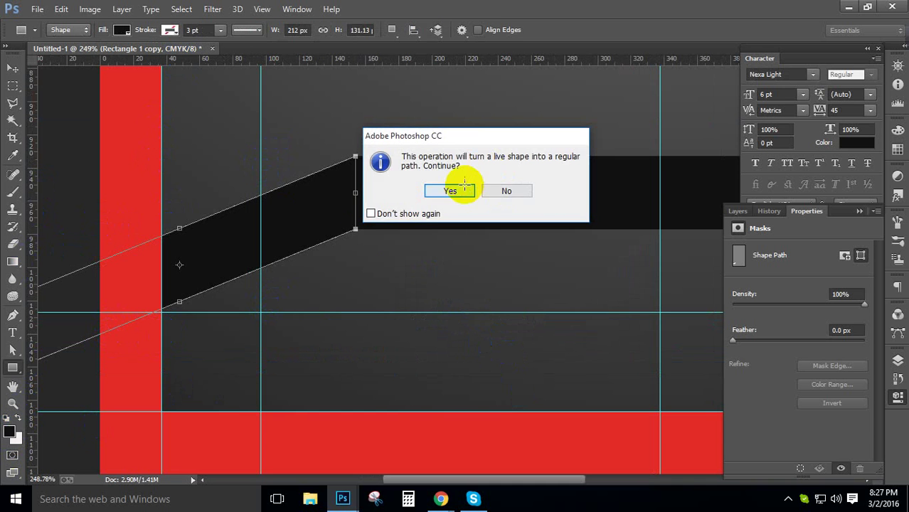
click(463, 186)
Step: Change the slanted strip's fill to the slightly lighter dark grey 232424
click(9, 433)
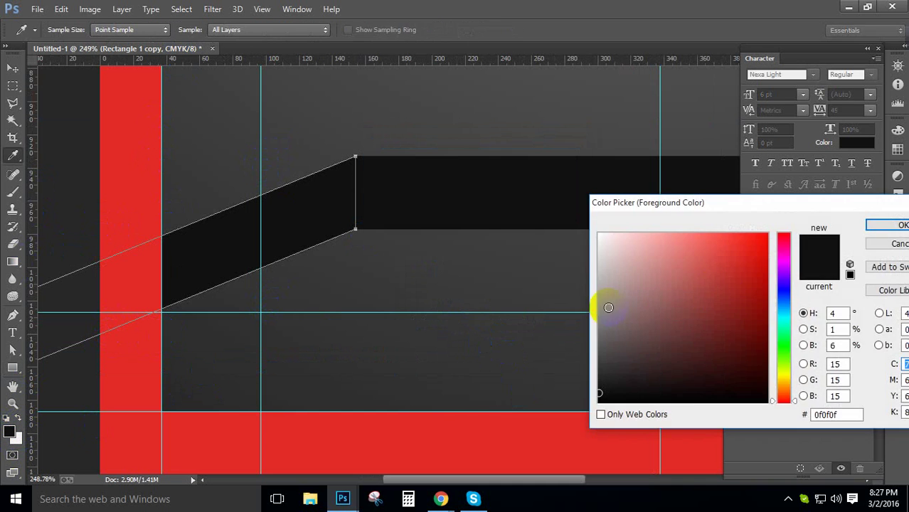
click(893, 228)
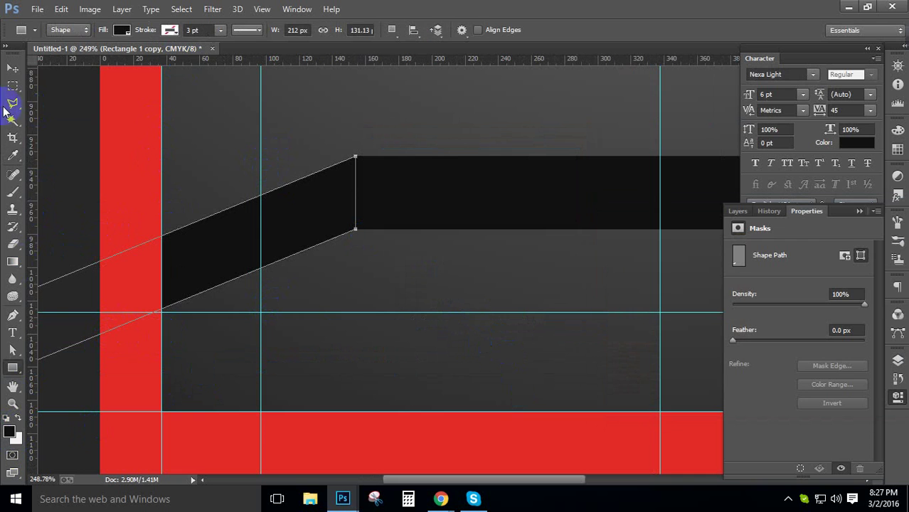
click(121, 30)
click(199, 57)
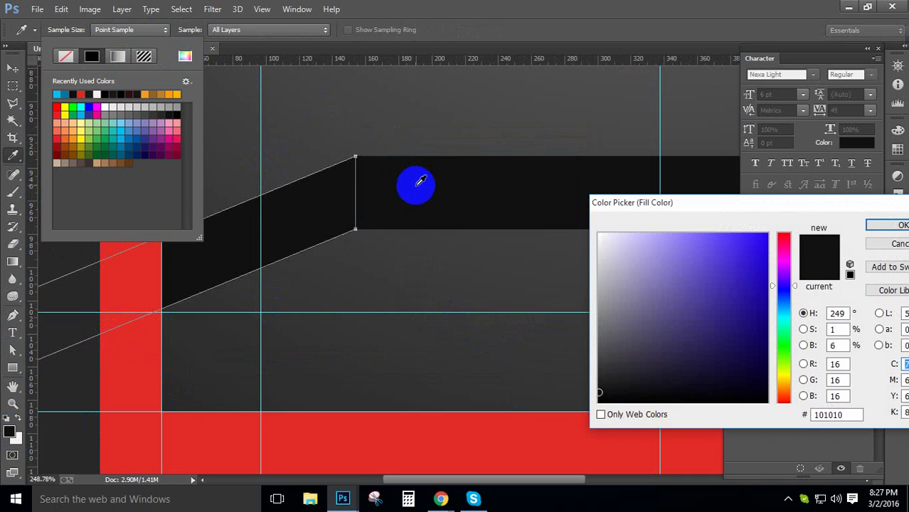
click(603, 381)
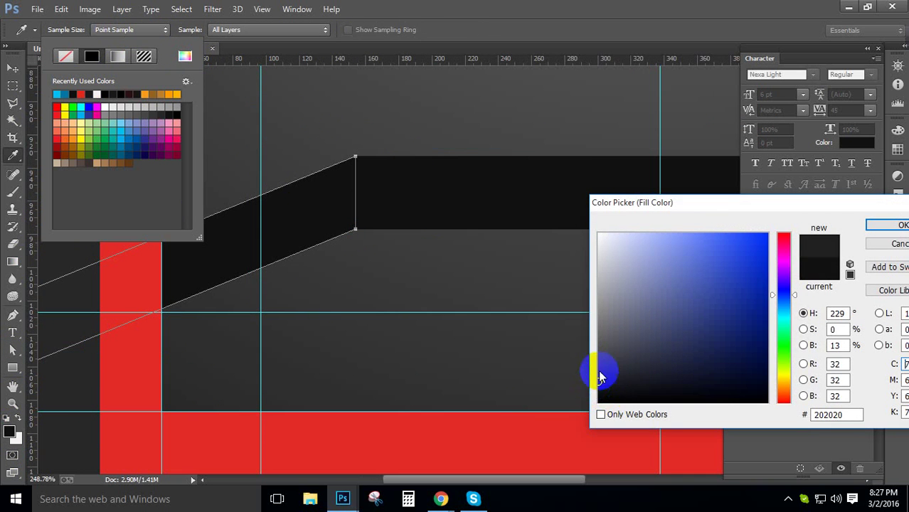
click(613, 385)
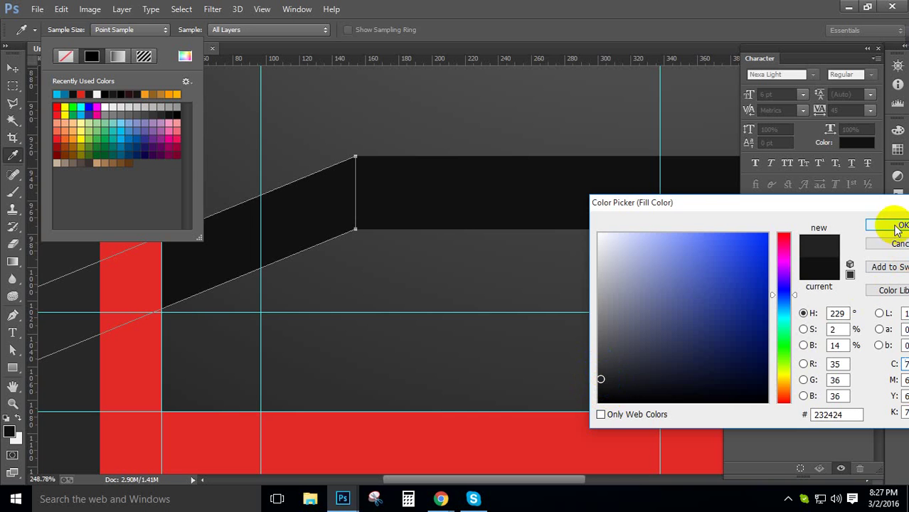
click(897, 226)
click(12, 70)
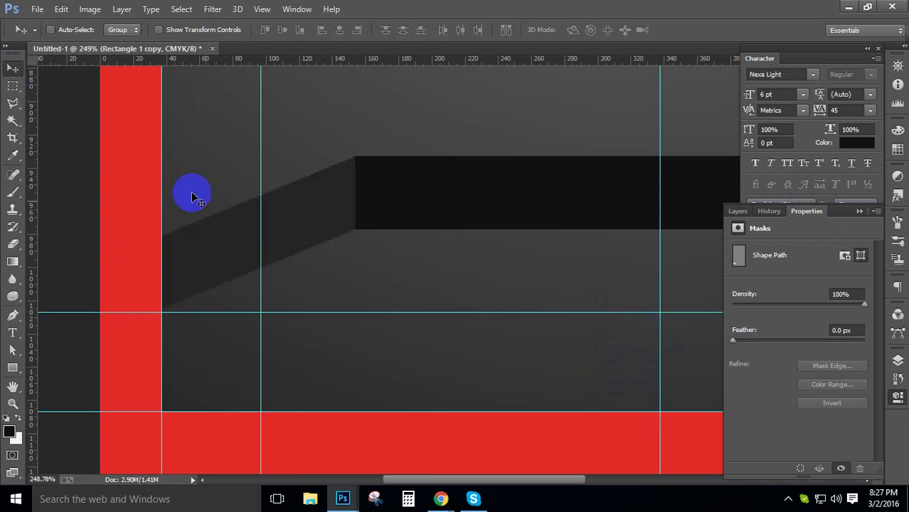
Step: Inspect the joint between the slanted grey strip and the horizontal black bar at several magnifications
drag(193, 197, 399, 234)
click(392, 217)
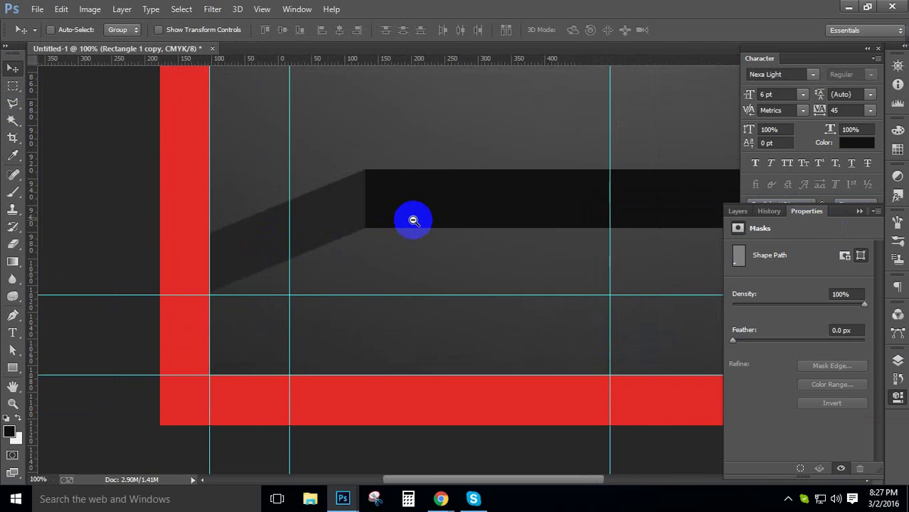
click(412, 217)
click(418, 220)
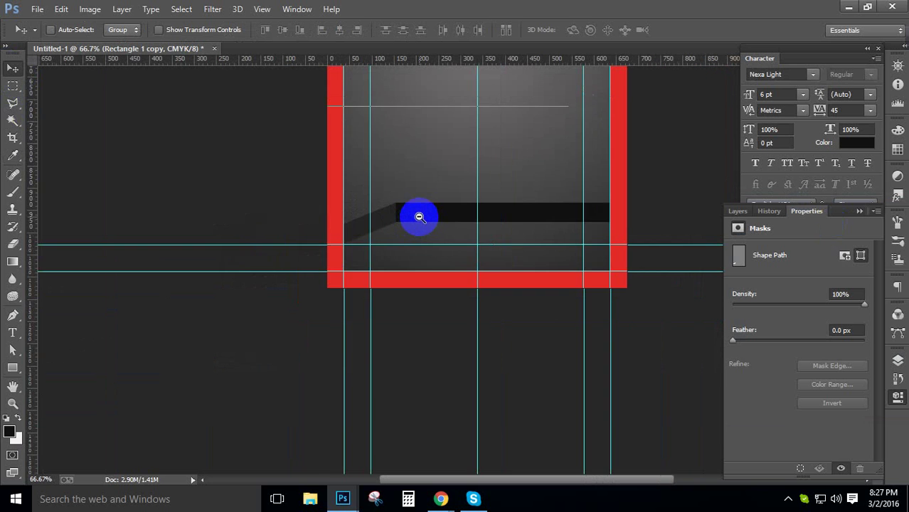
alt+click(436, 222)
drag(373, 388, 530, 427)
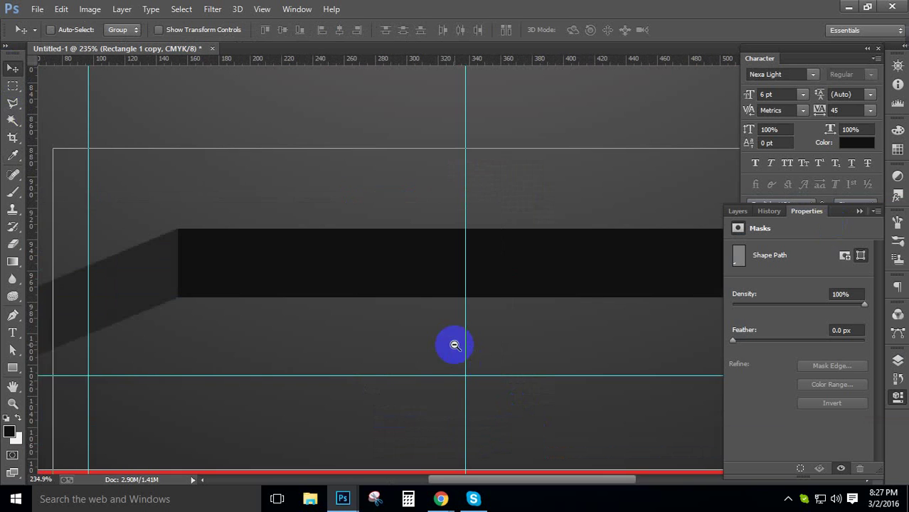
alt+click(412, 313)
alt+click(377, 299)
drag(278, 250, 428, 393)
drag(331, 136, 497, 338)
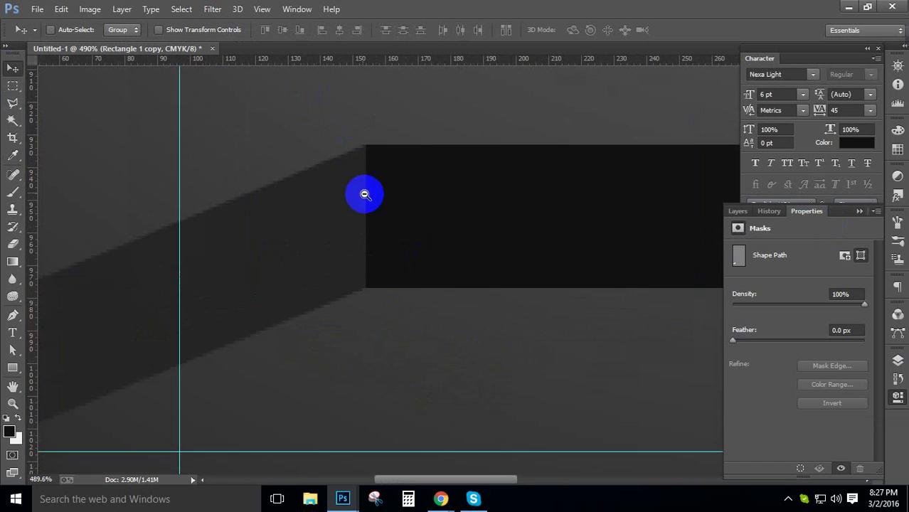
alt+click(396, 223)
alt+click(403, 228)
alt+click(398, 227)
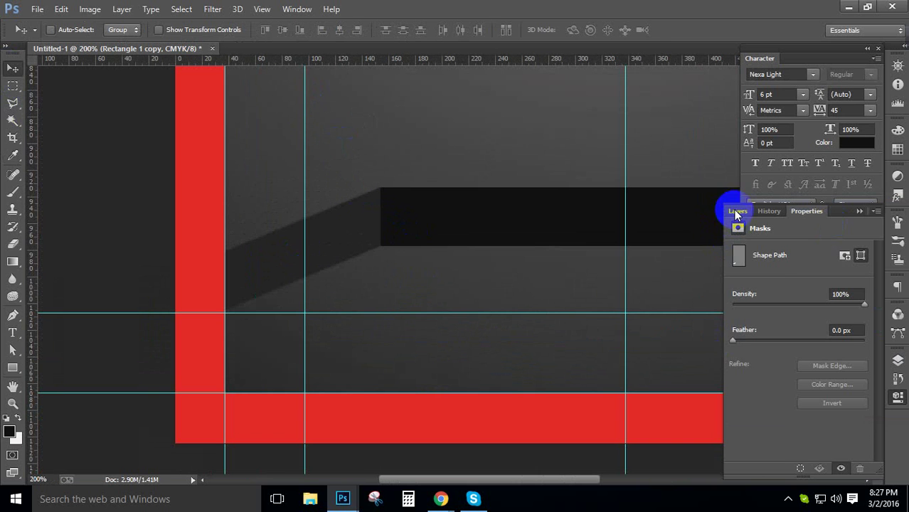
click(737, 213)
shift+click(796, 331)
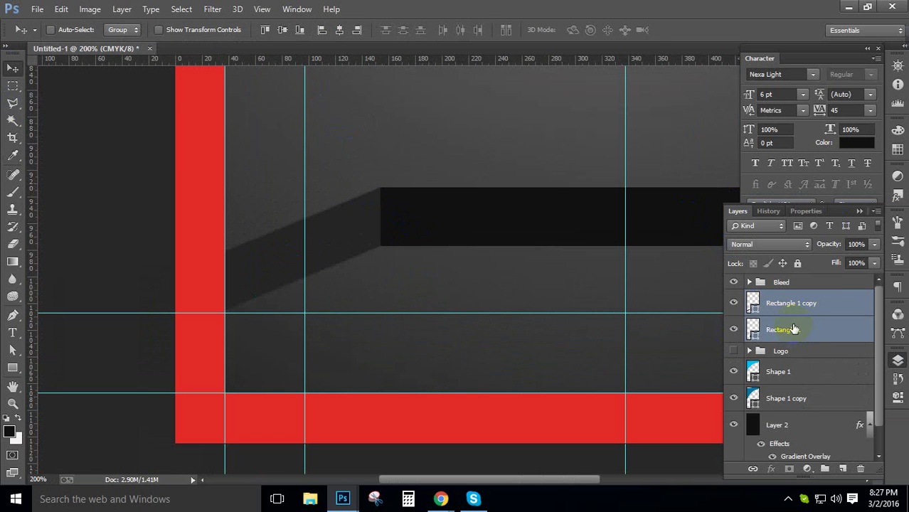
key(ctrl+g)
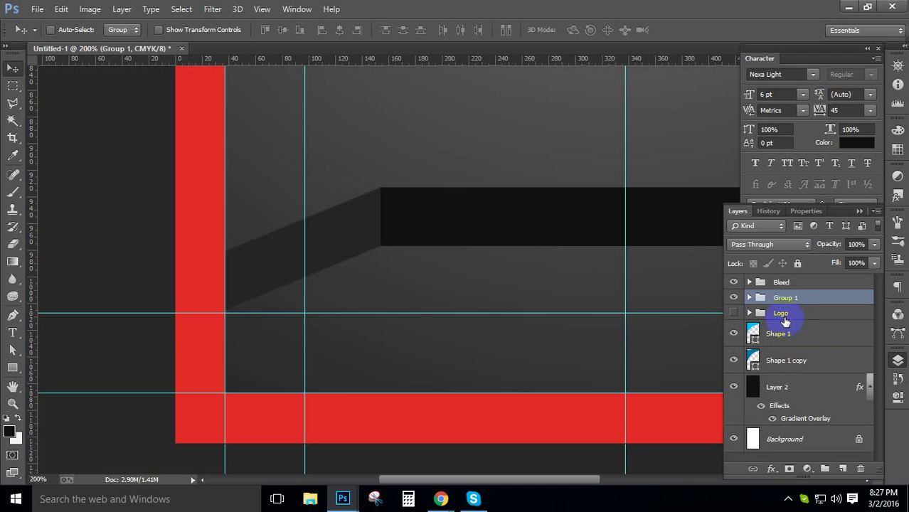
key(ctrl+z)
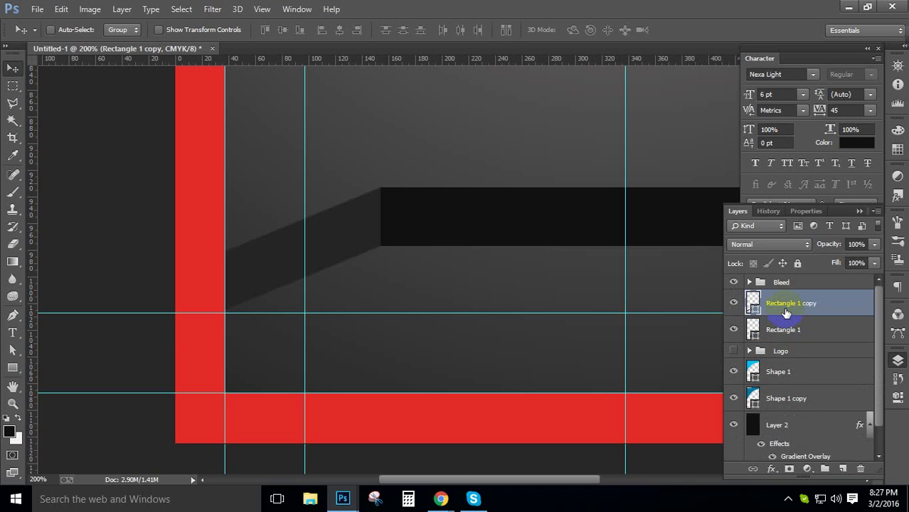
Step: Select the slanted strip and the horizontal bar layers together and shift both slightly to the left
click(789, 328)
shift+click(798, 308)
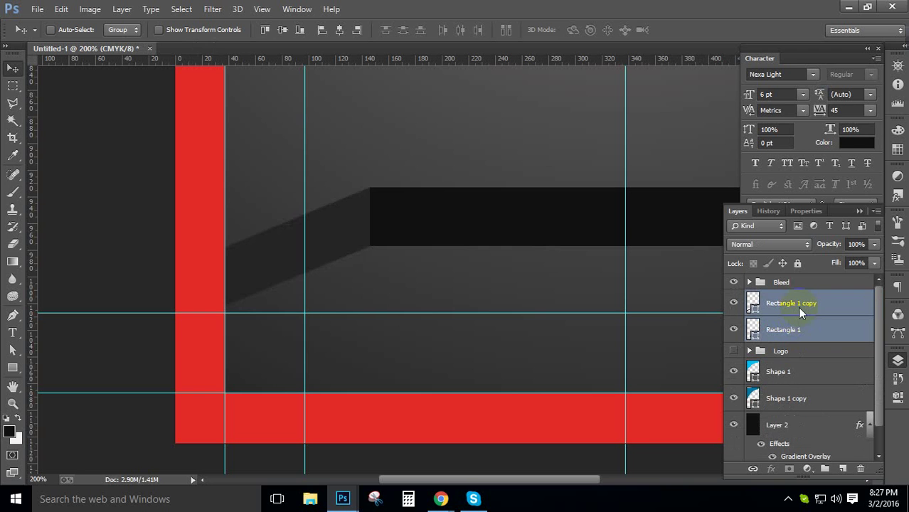
Step: Check the horizontal bar by toggling the Rectangle 1 layer's visibility, and inspect the ribbon on the whole card and close up
click(757, 332)
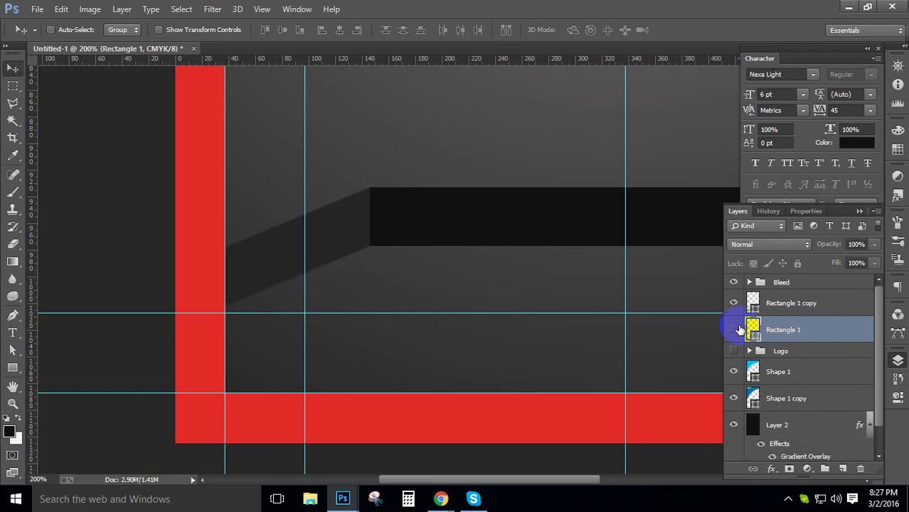
click(737, 329)
click(737, 329)
click(737, 329)
click(737, 329)
click(737, 329)
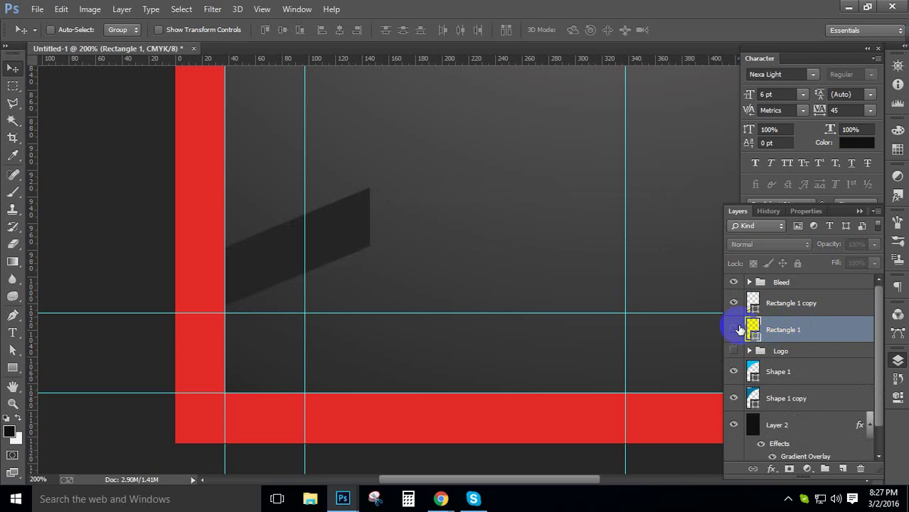
click(737, 329)
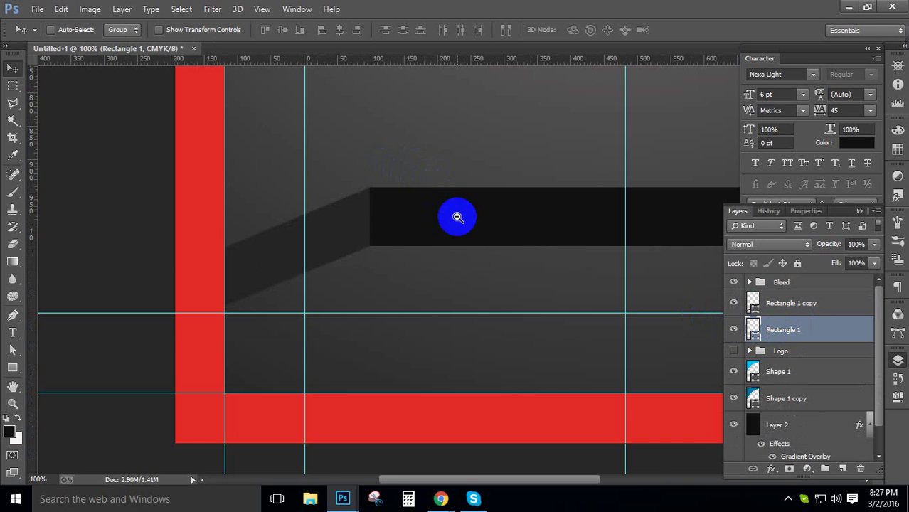
alt+click(457, 216)
alt+click(457, 216)
alt+click(457, 216)
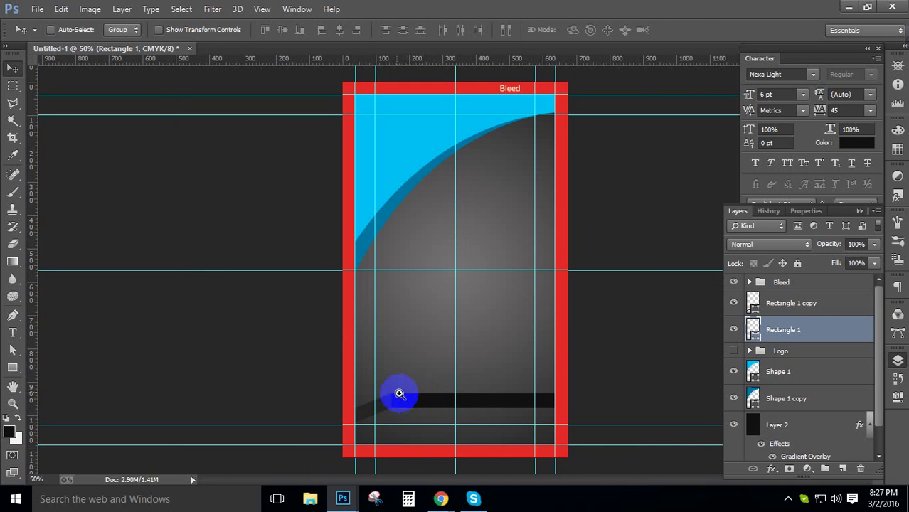
drag(399, 393, 488, 407)
alt+click(432, 327)
alt+click(426, 316)
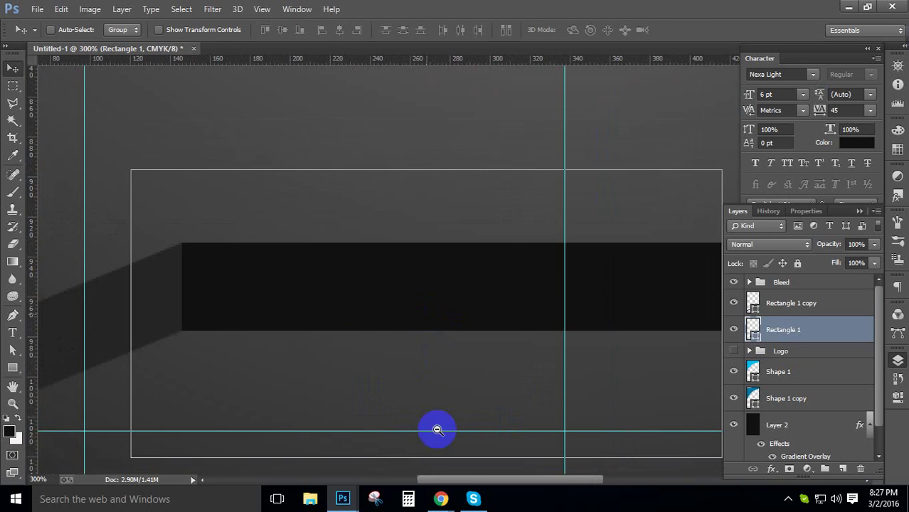
alt+click(438, 430)
Step: Switch to the Flaticon page in Chrome and search the icons for "Web"
mouse_move(441, 500)
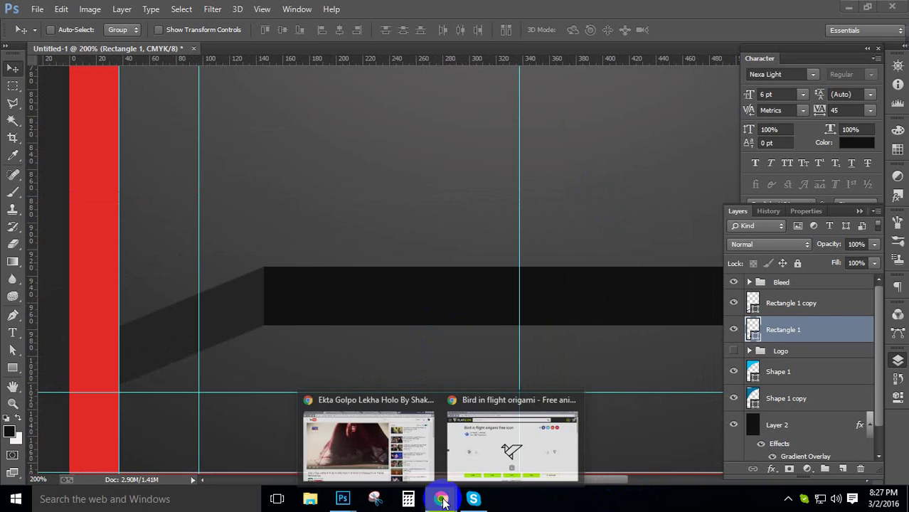
click(532, 449)
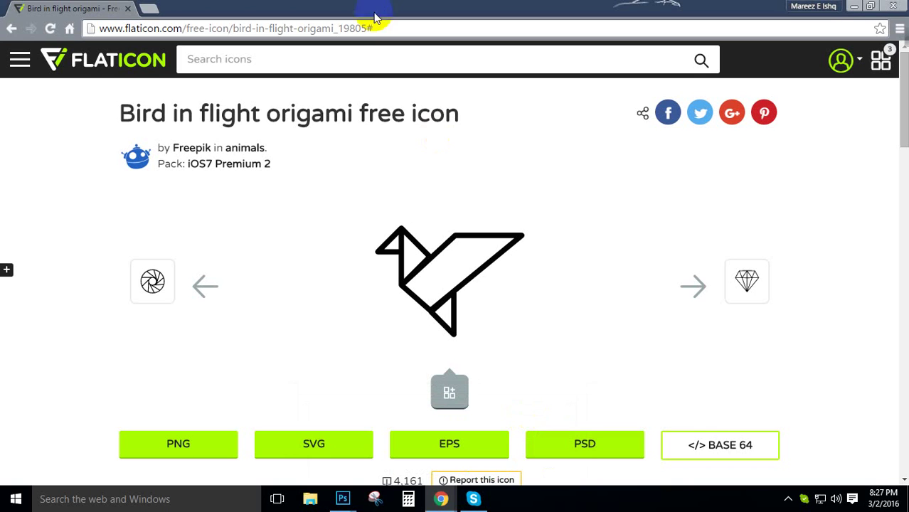
click(353, 59)
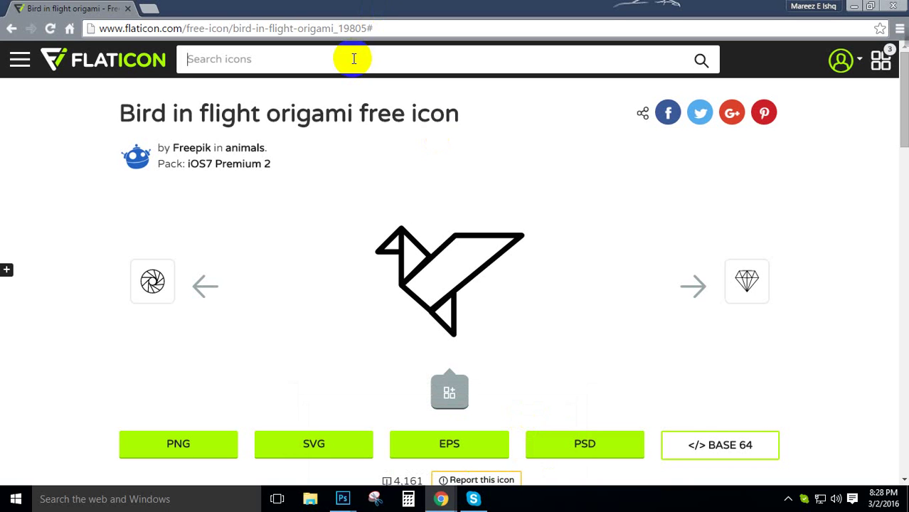
text(Web)
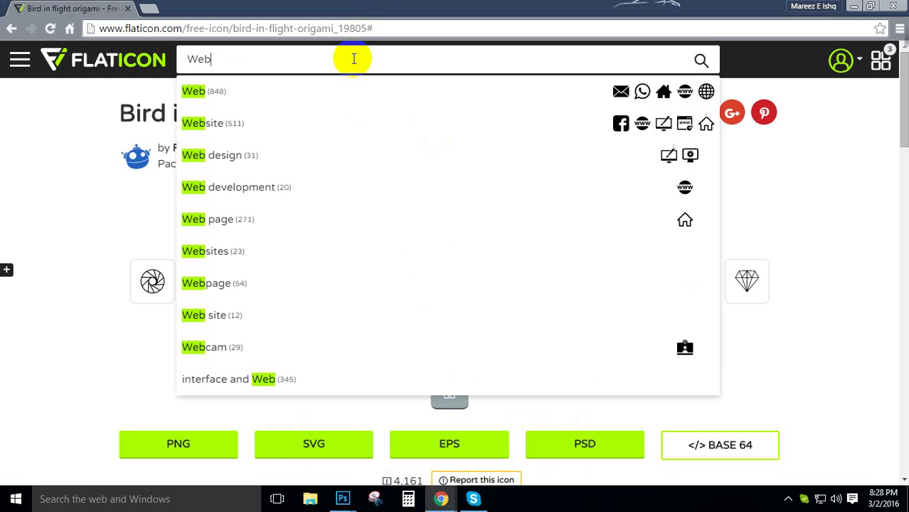
key(Return)
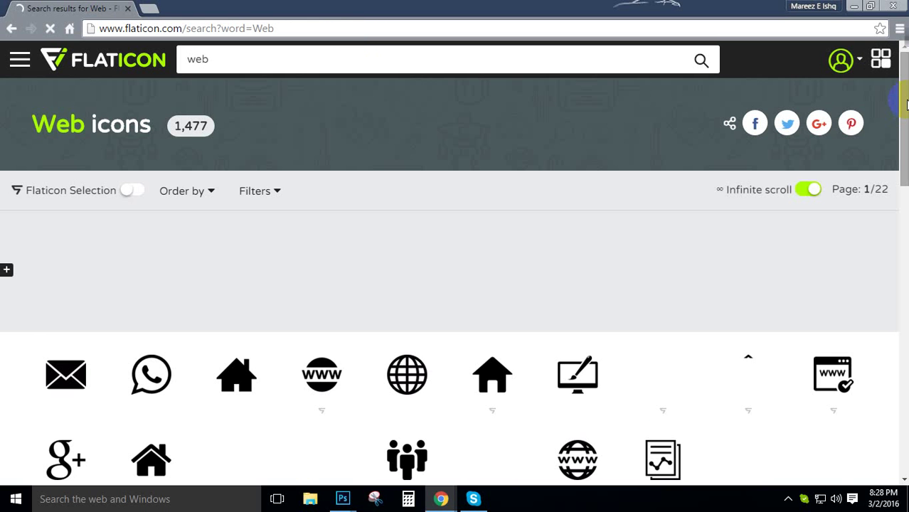
Step: Browse several pages of the web icon results for a suitable website symbol
drag(905, 94, 904, 349)
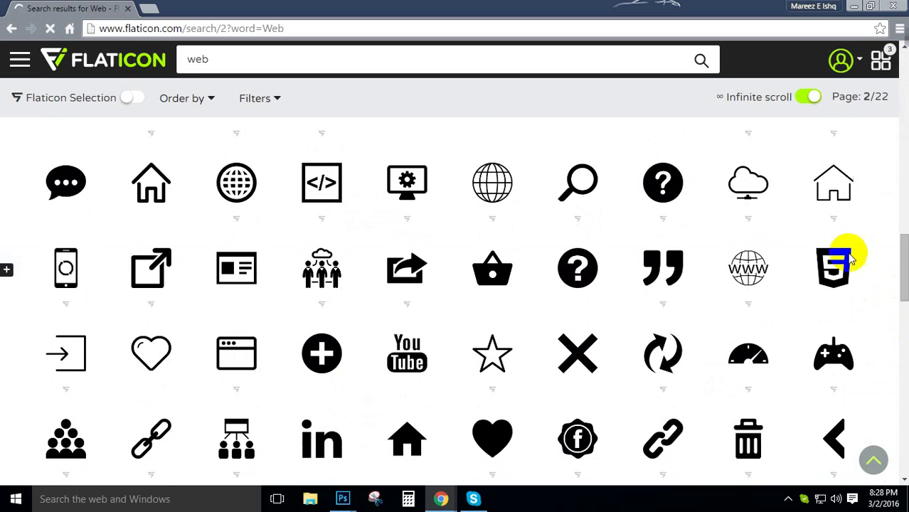
drag(904, 276, 902, 327)
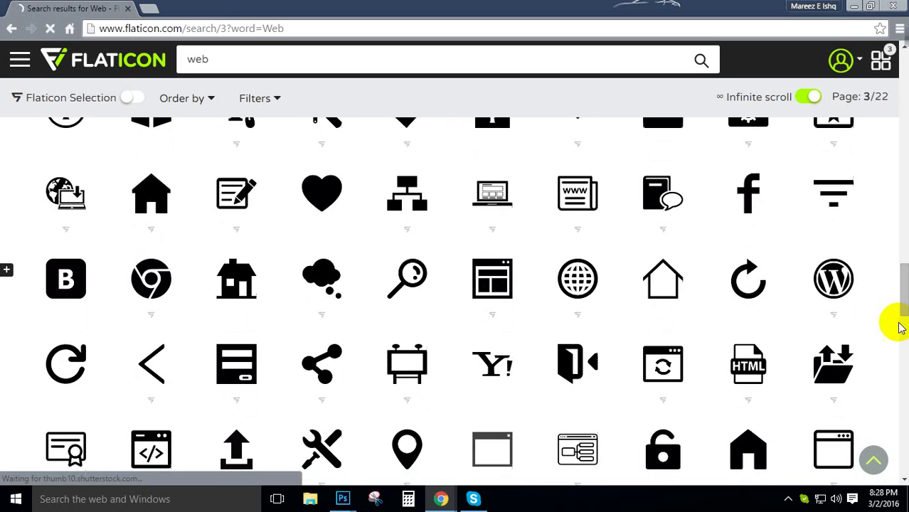
scroll(899, 285, down, 2)
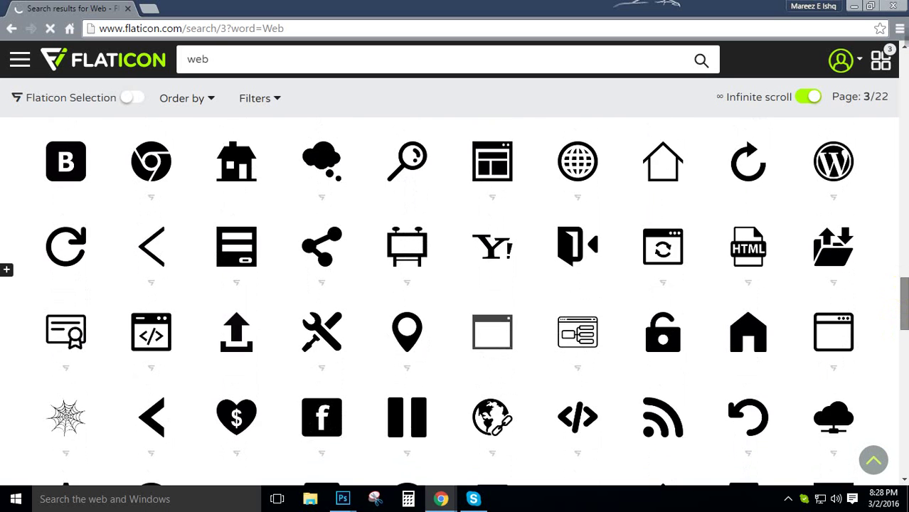
scroll(455, 299, down, 3)
scroll(455, 299, down, 2)
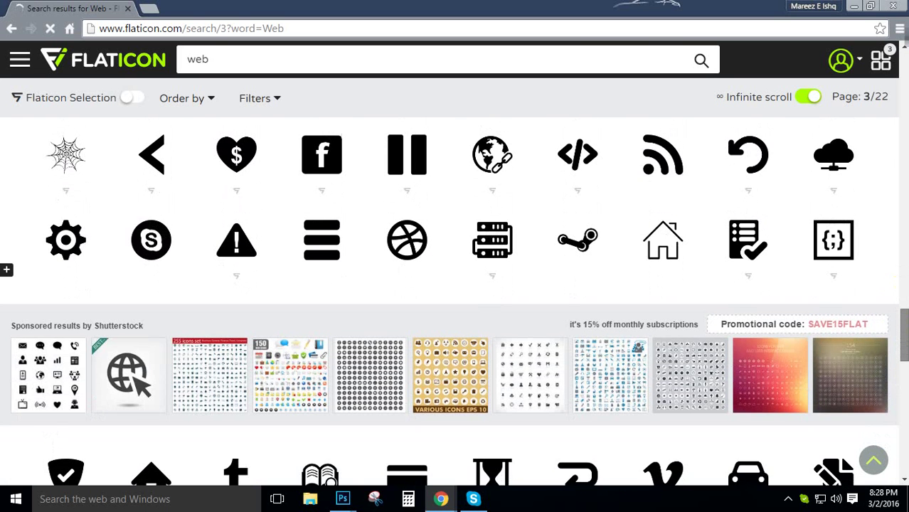
scroll(456, 299, down, 1)
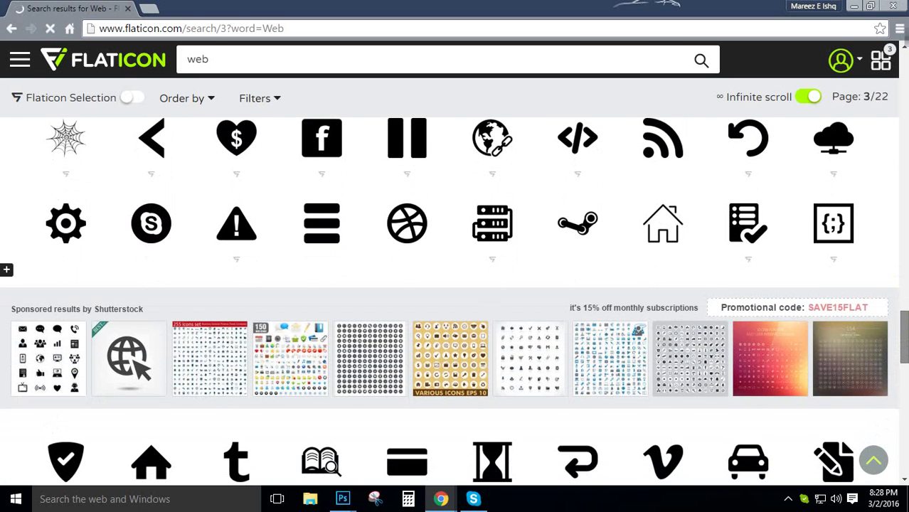
scroll(455, 299, down, 4)
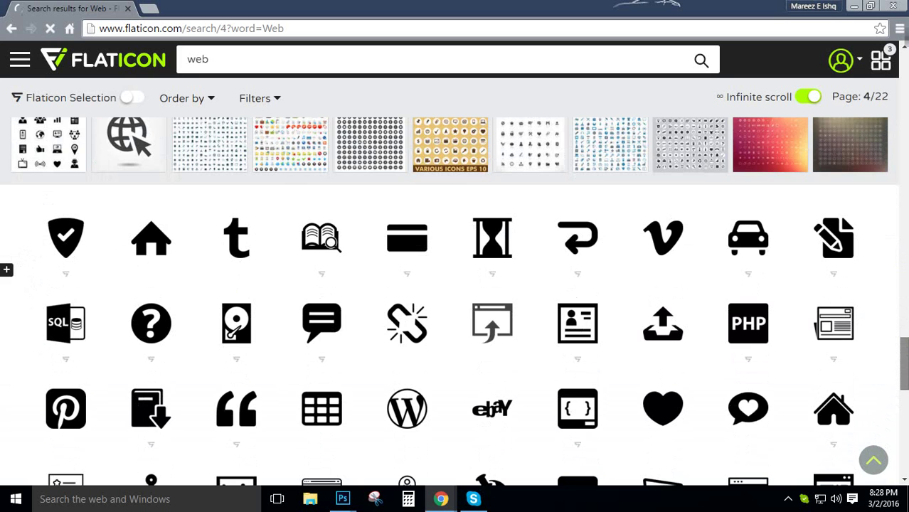
drag(904, 362, 905, 79)
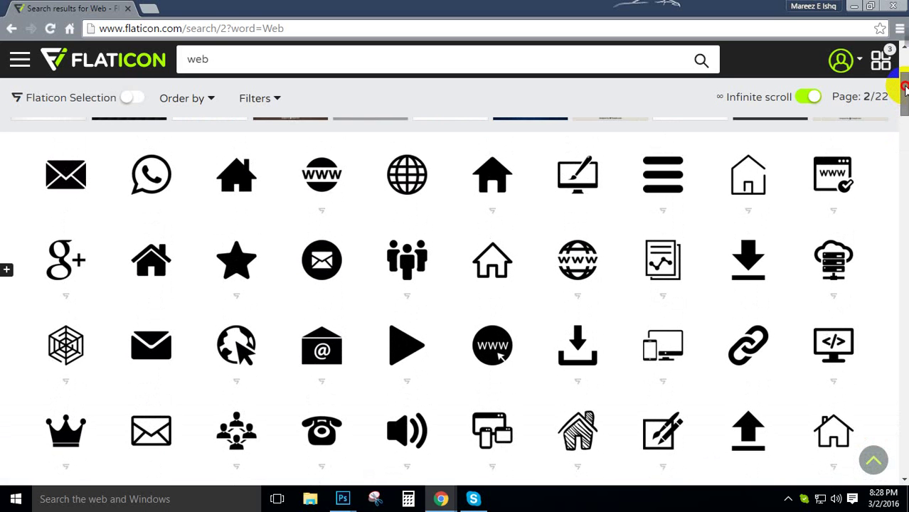
Step: Open the round WWW Domain icon's page and download the icon as a PSD with the free, author-credited option
click(330, 172)
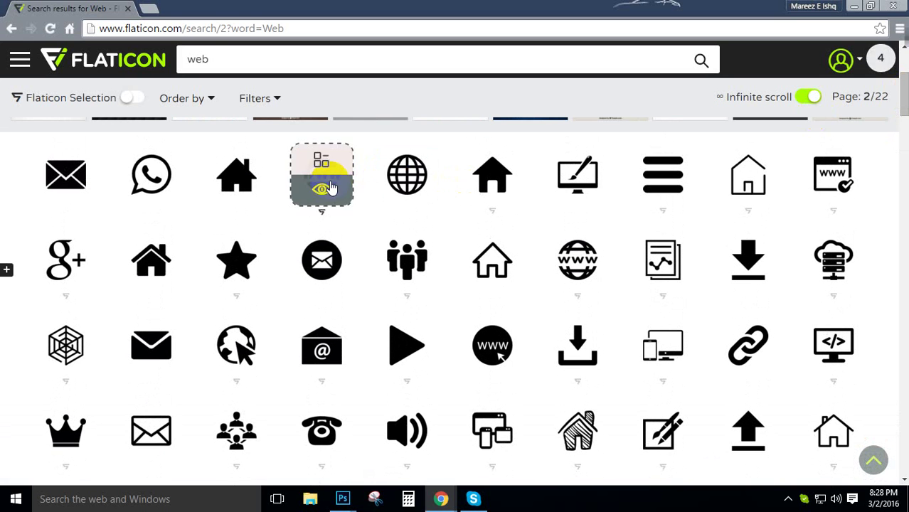
click(330, 188)
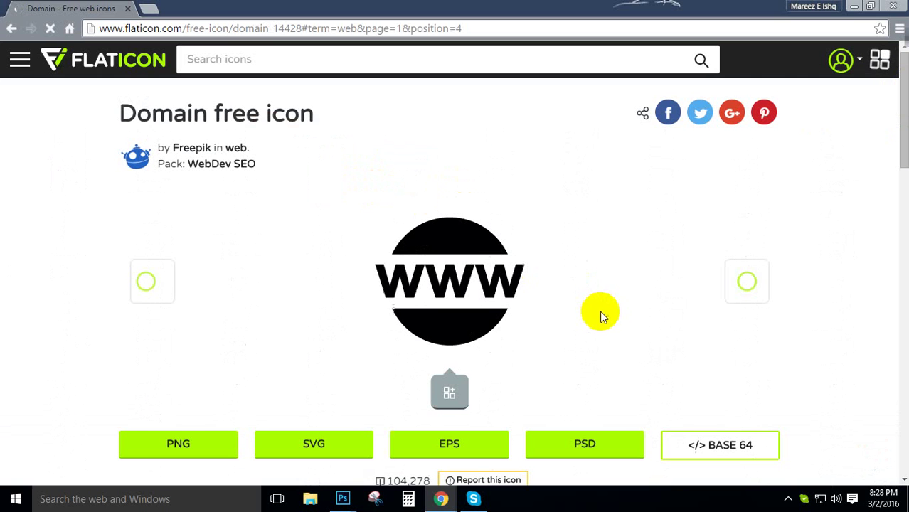
click(593, 442)
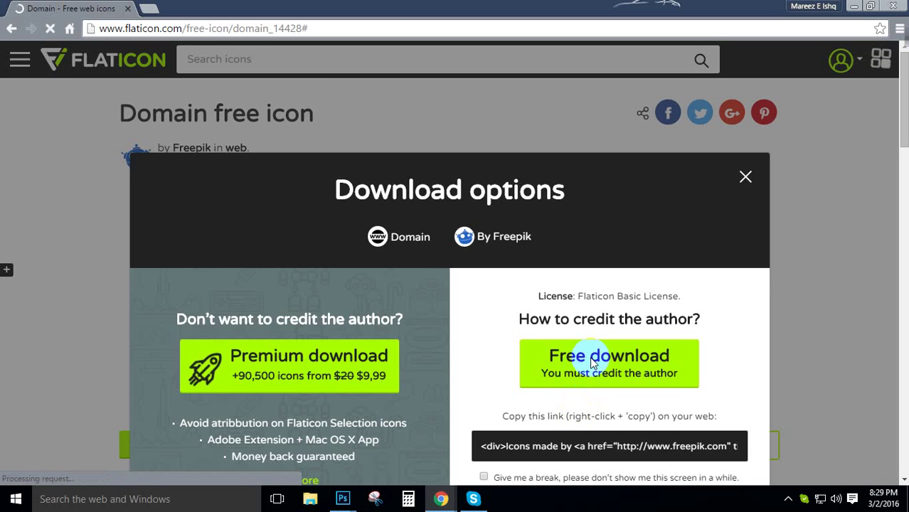
click(591, 361)
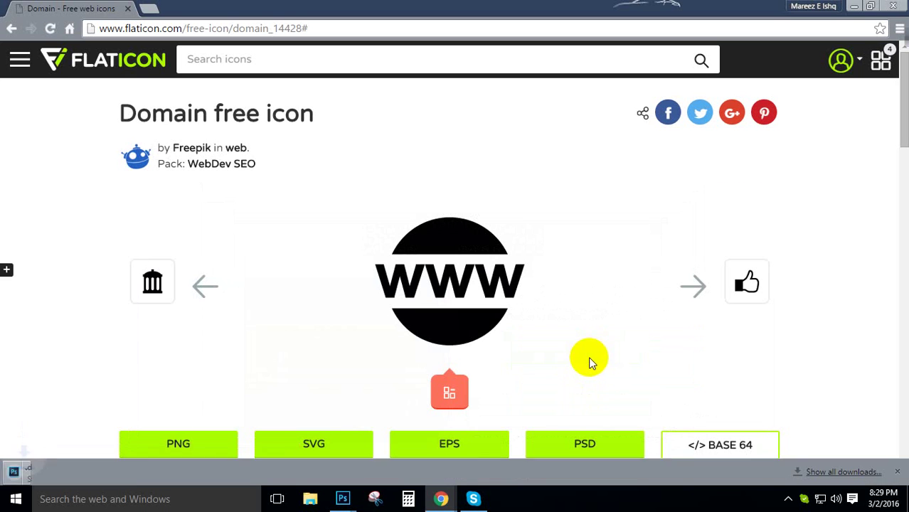
Step: Open the downloaded WWW icon in Photoshop, copy it into the card document and place its layer above Rectangle 1 copy
click(63, 468)
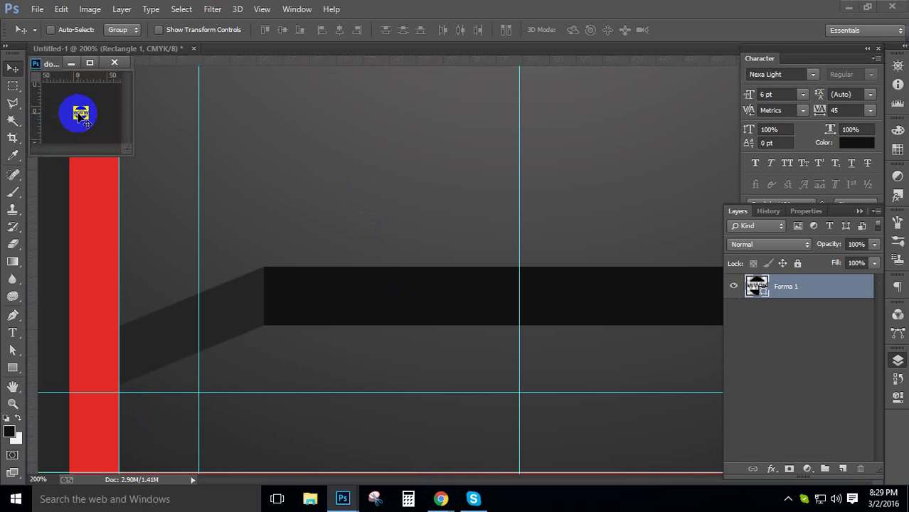
drag(81, 114, 284, 322)
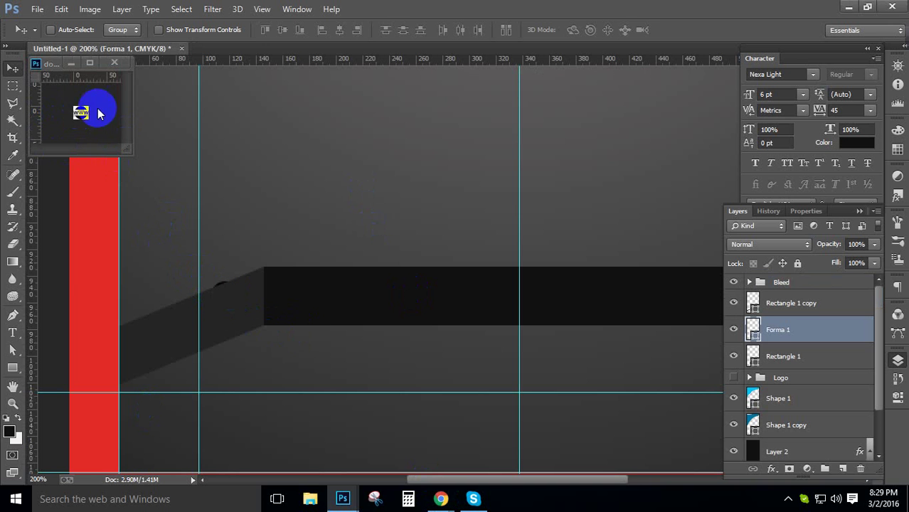
click(71, 64)
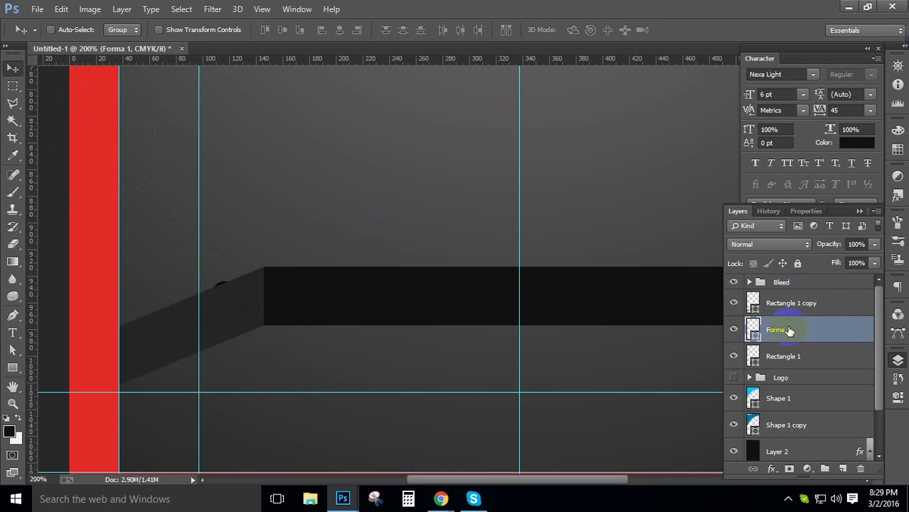
drag(789, 331, 798, 293)
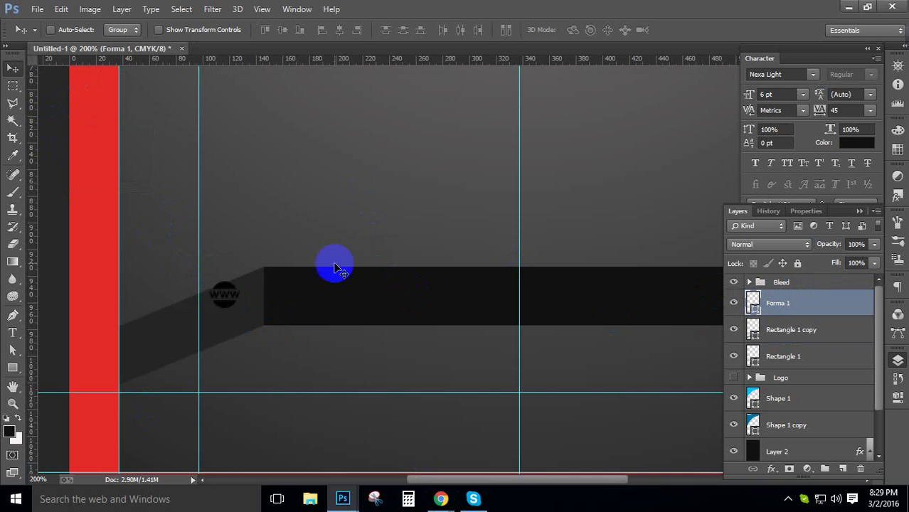
Step: Position the WWW icon on the slanted strip beside the horizontal bar and enlarge it to about 32 × 28 px
drag(228, 299, 238, 314)
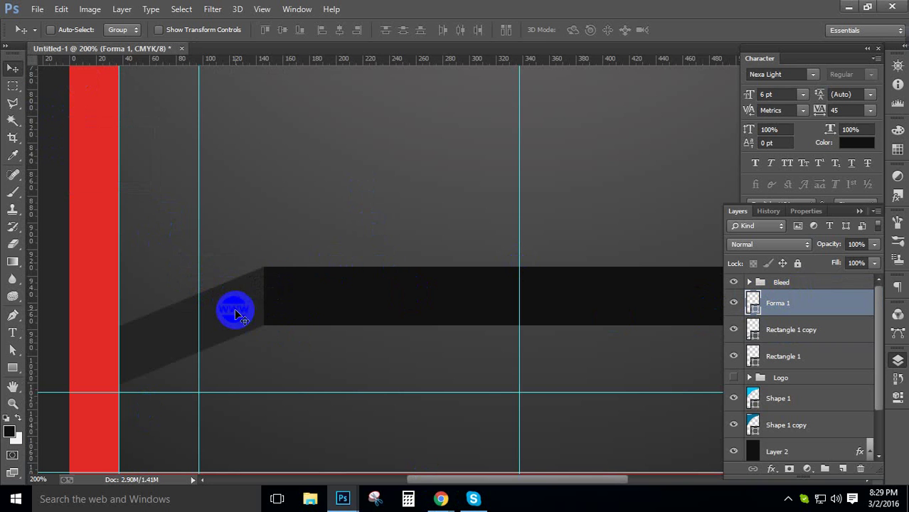
key(ctrl+t)
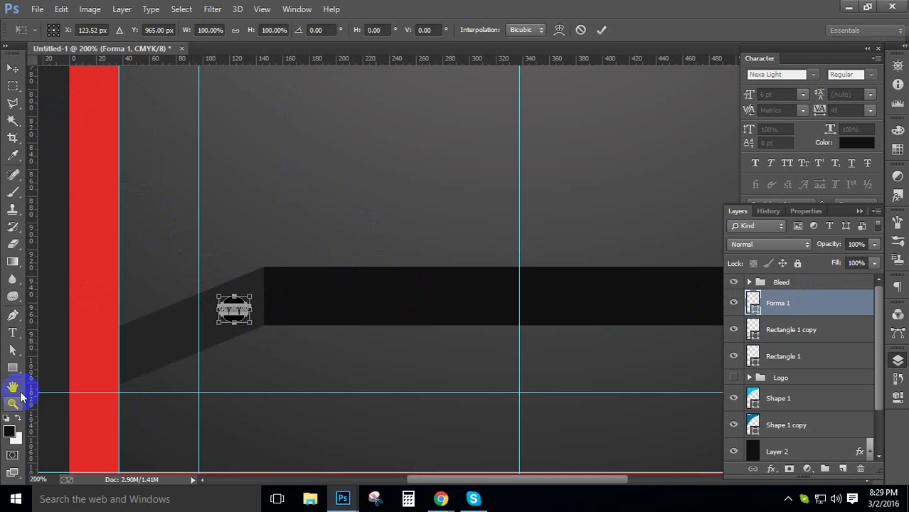
click(235, 320)
click(254, 295)
drag(254, 293, 259, 288)
key(Return)
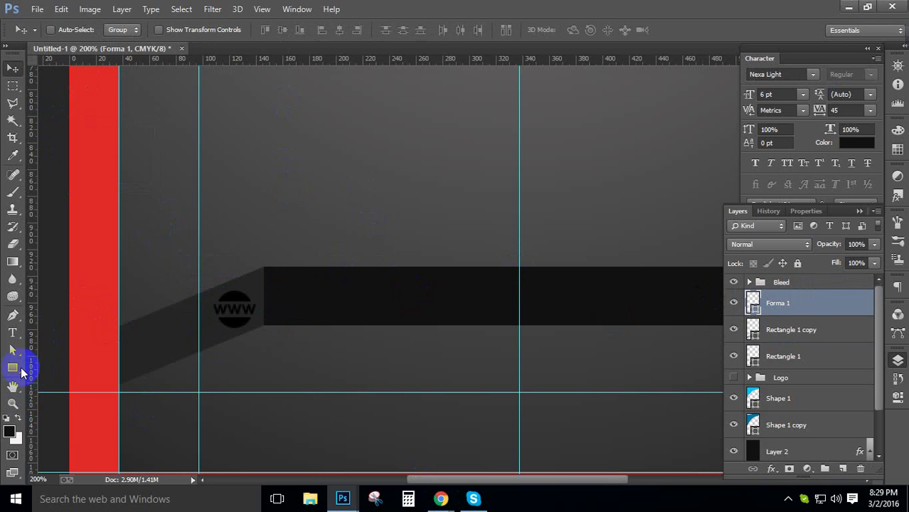
Step: Fill the WWW icon with the recently used light blue that matches the card's upper curve
right_click(20, 367)
click(106, 365)
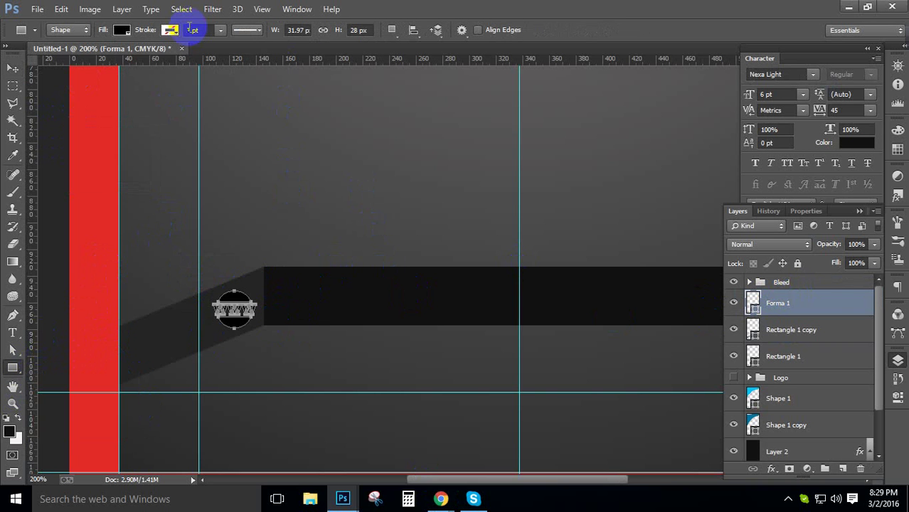
click(122, 32)
click(65, 94)
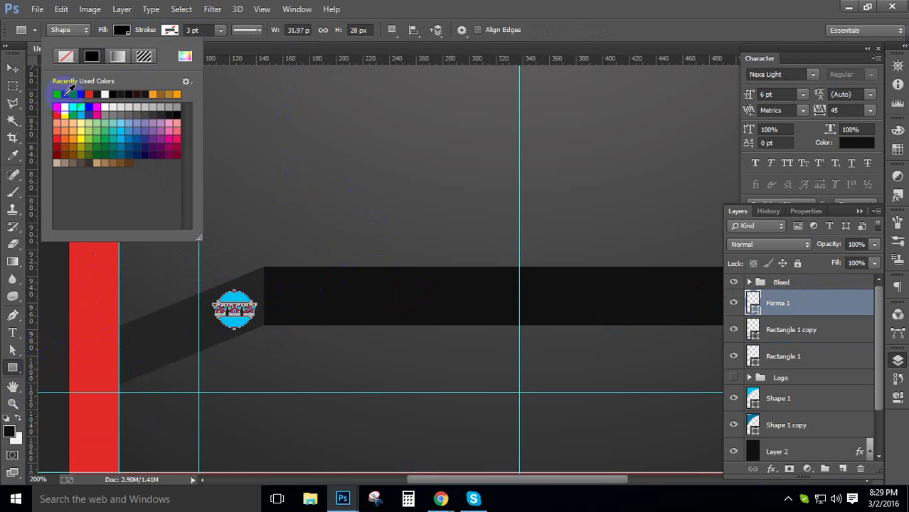
click(9, 71)
click(345, 139)
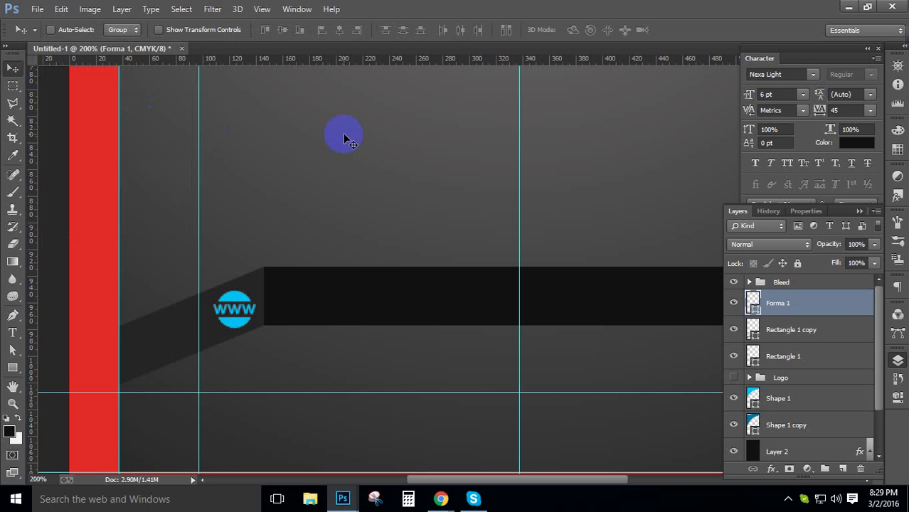
Step: Recolour the WWW icon's fill to the light grey c3c5c5
click(12, 368)
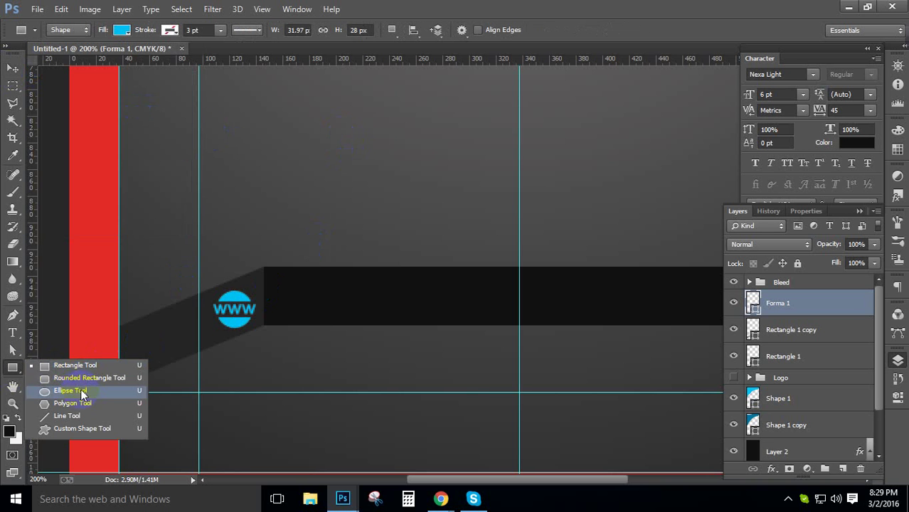
click(88, 372)
click(122, 29)
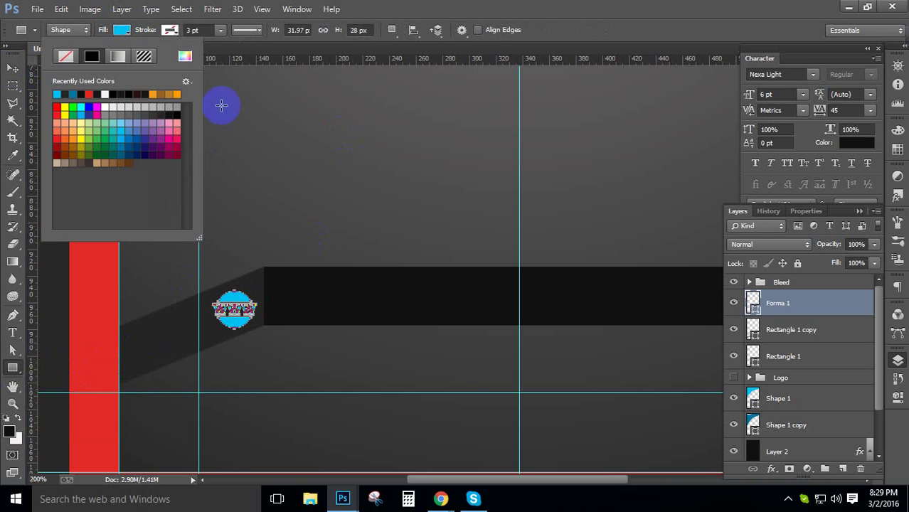
click(185, 58)
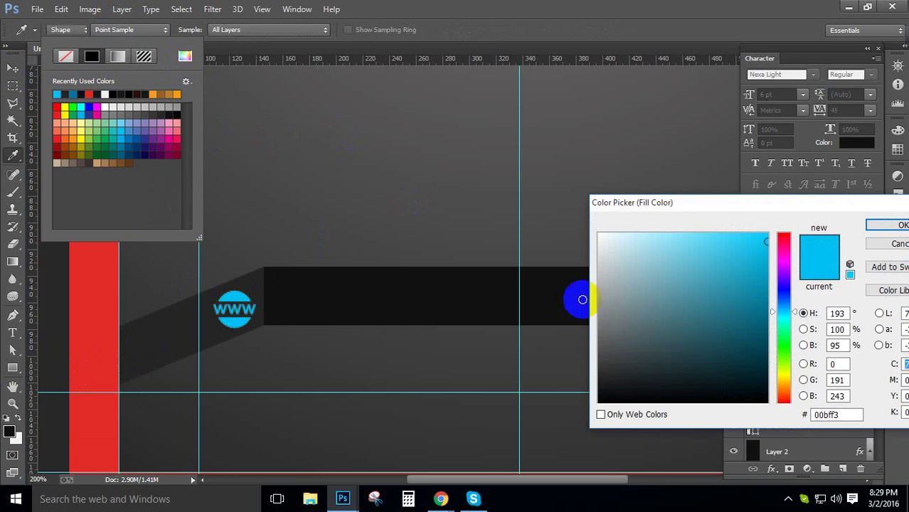
drag(602, 297, 603, 279)
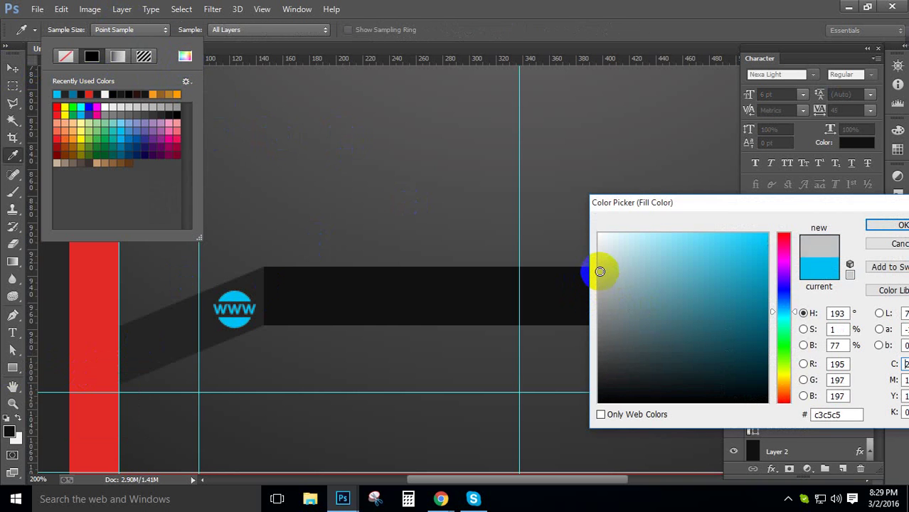
click(869, 225)
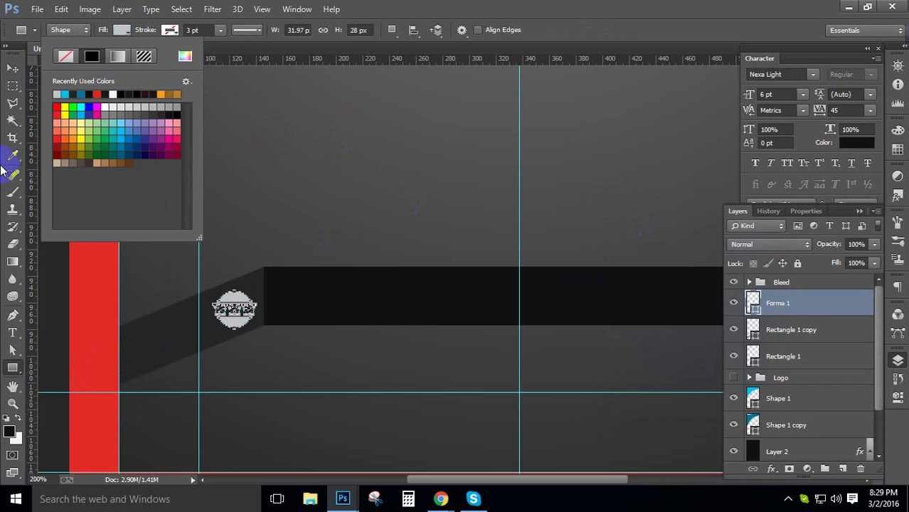
click(14, 69)
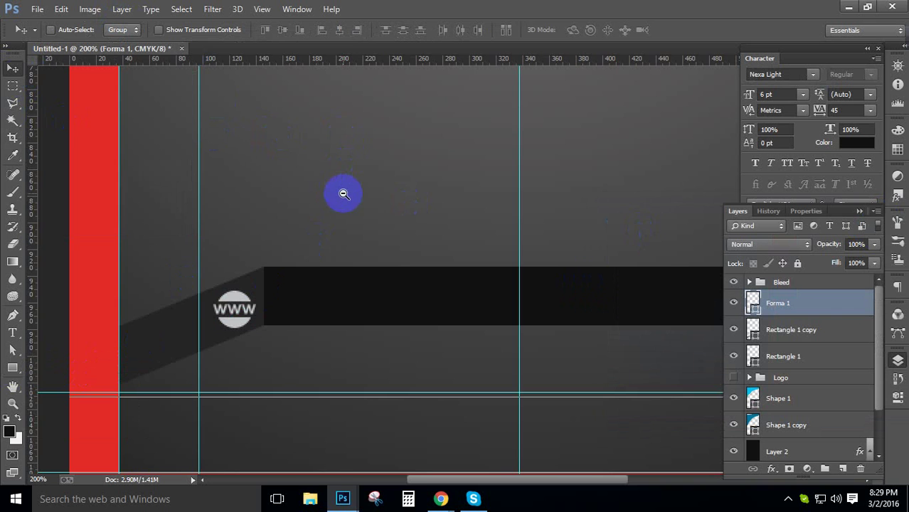
Step: Skew and distort the WWW icon's corners so that it follows the slope of the slanted strip, and apply the transform
alt+click(342, 193)
alt+click(355, 217)
drag(291, 197, 379, 313)
alt+click(430, 214)
alt+click(434, 233)
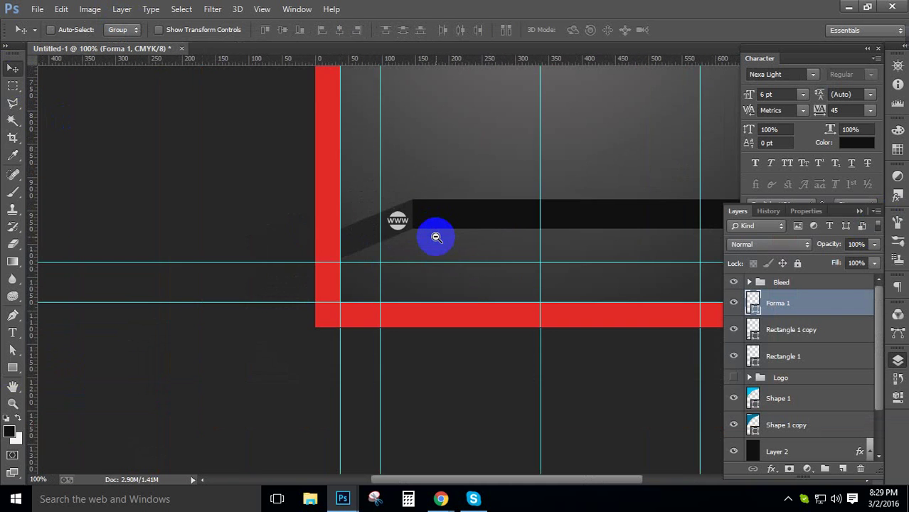
alt+click(436, 237)
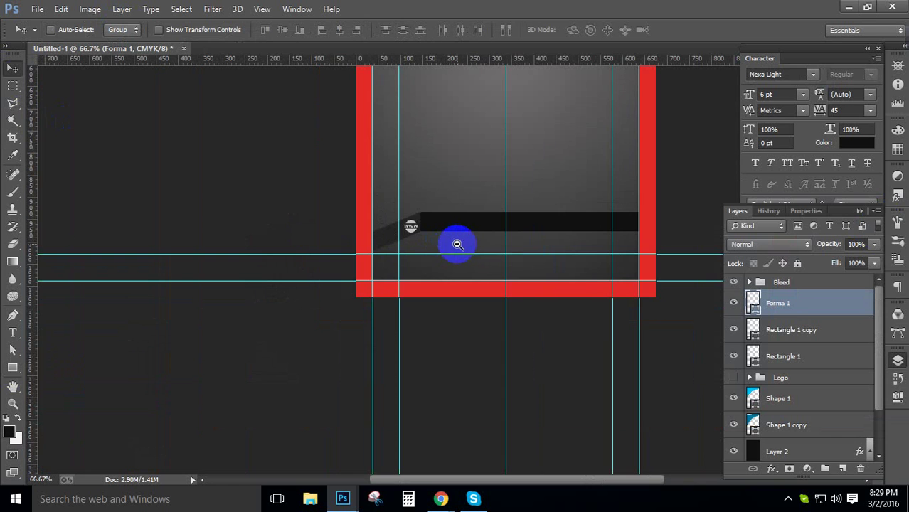
drag(451, 231, 433, 234)
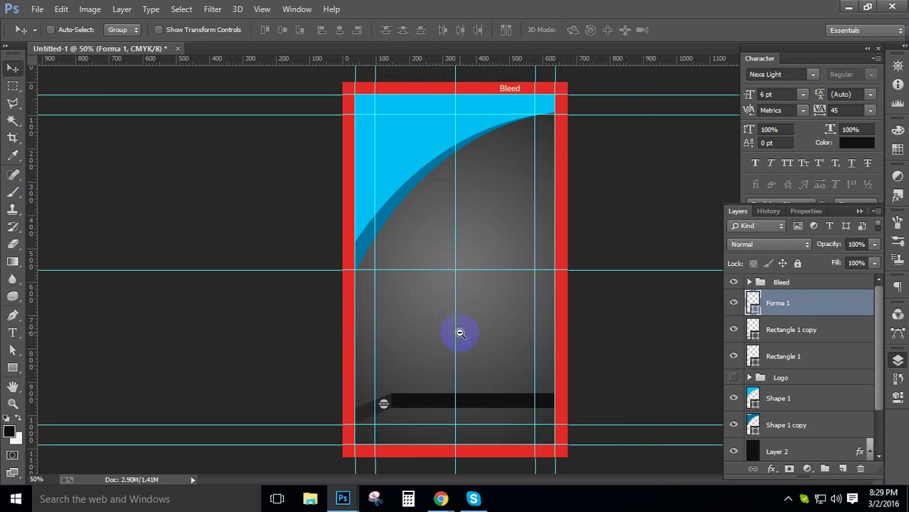
drag(433, 365, 441, 413)
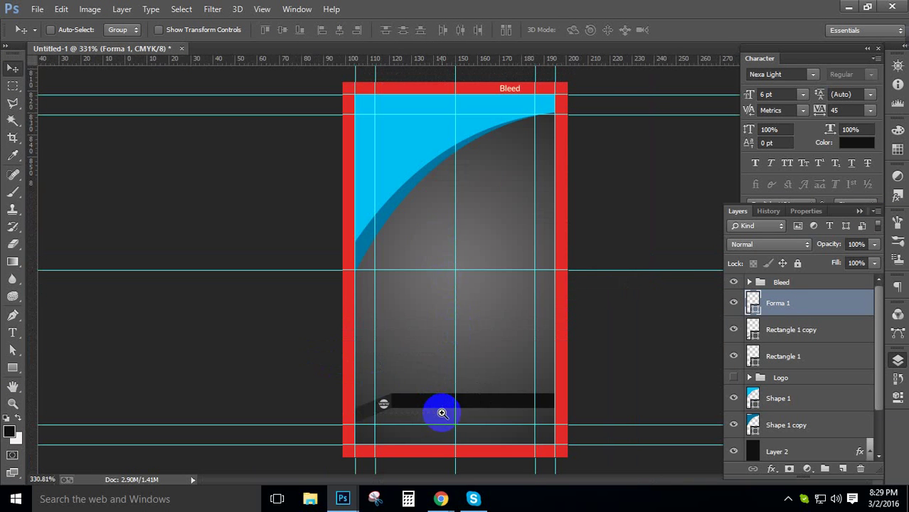
key(ctrl+t)
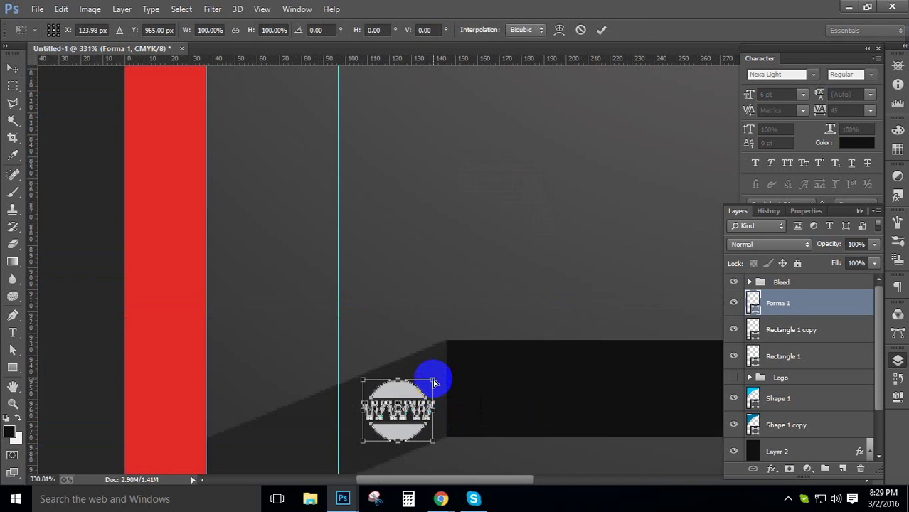
drag(436, 449, 430, 430)
drag(366, 434, 366, 451)
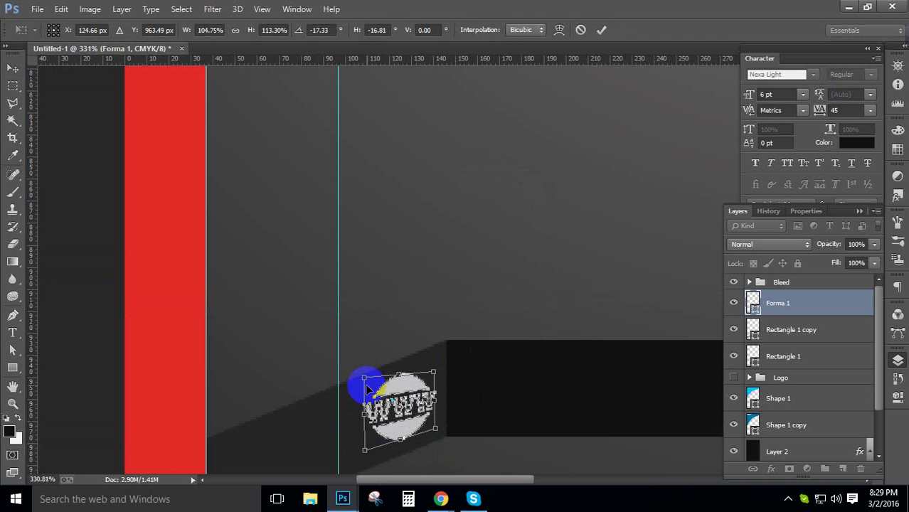
drag(365, 384, 367, 385)
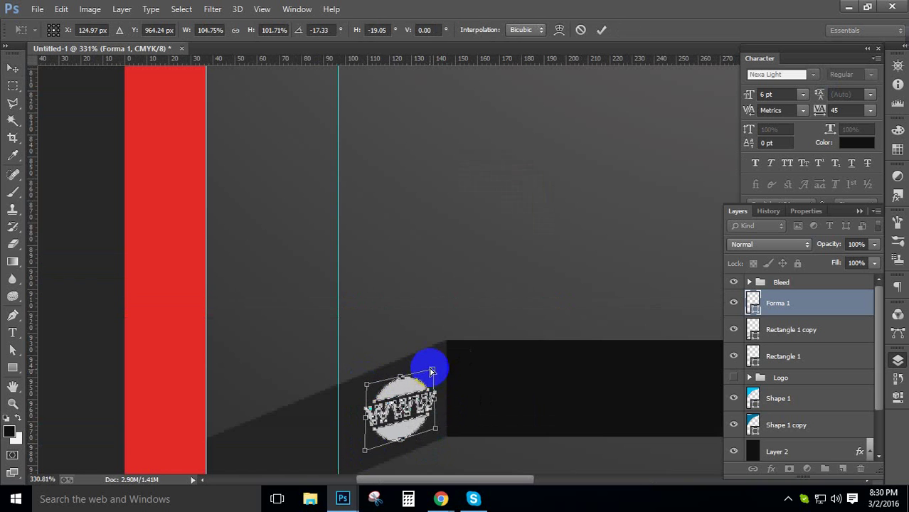
drag(431, 370, 430, 365)
drag(435, 428, 433, 422)
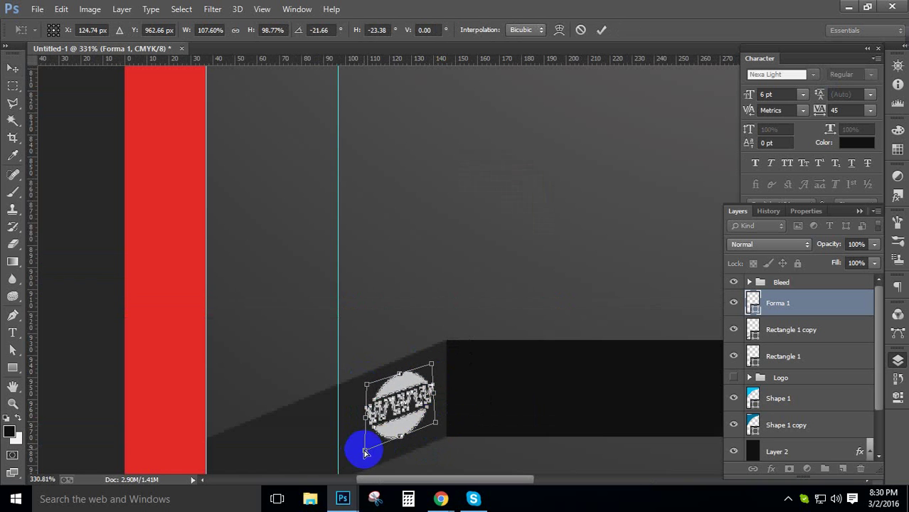
drag(365, 453, 370, 450)
drag(365, 381, 363, 386)
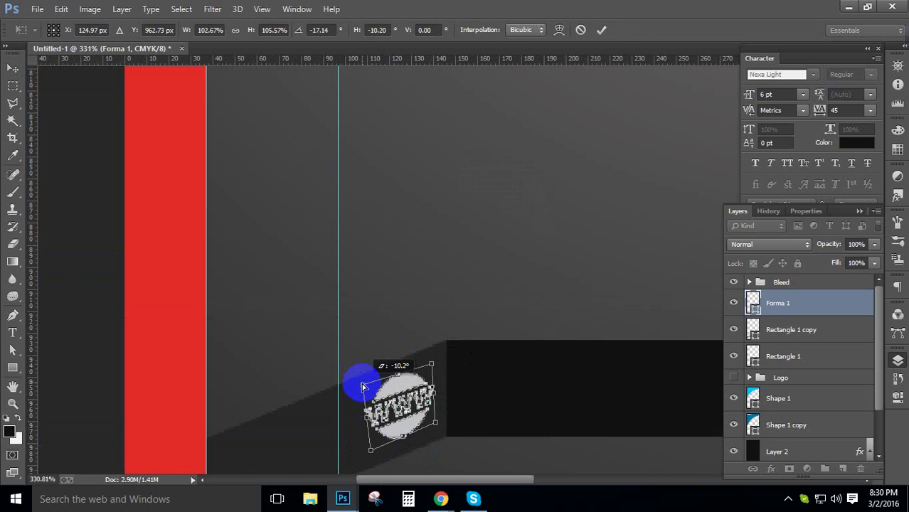
key(Return)
alt+click(398, 340)
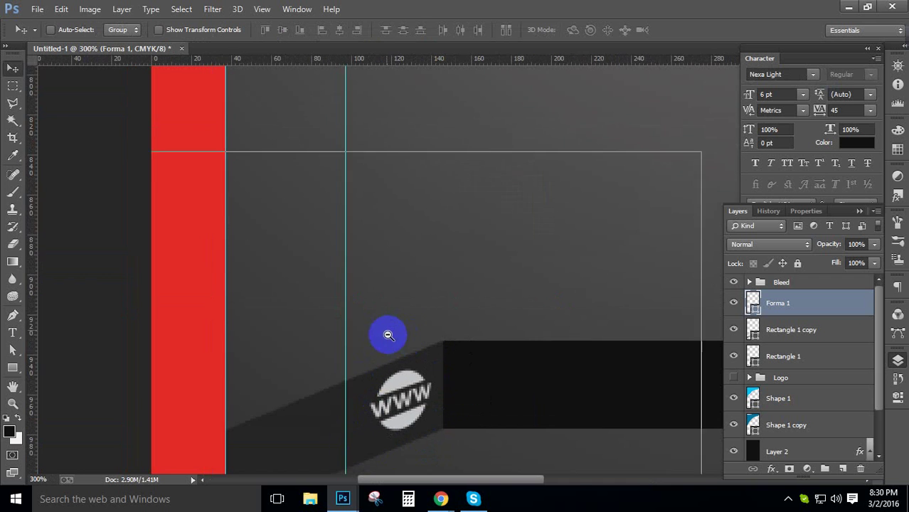
alt+click(388, 333)
alt+click(394, 331)
alt+click(400, 329)
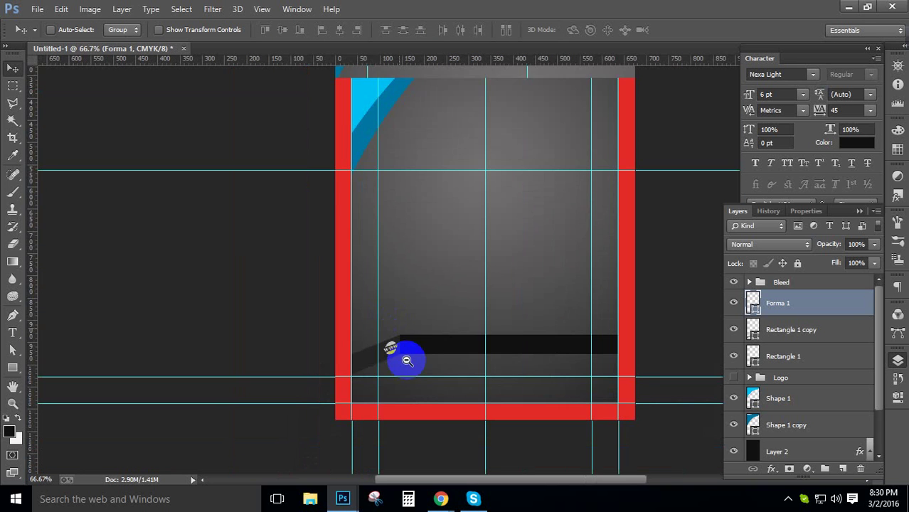
click(422, 351)
click(466, 347)
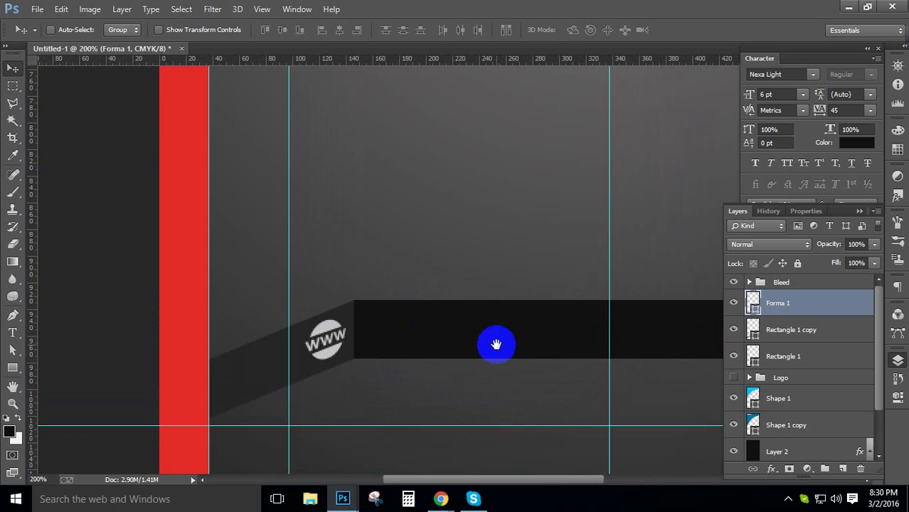
drag(493, 346, 341, 274)
drag(16, 338, 76, 325)
click(843, 468)
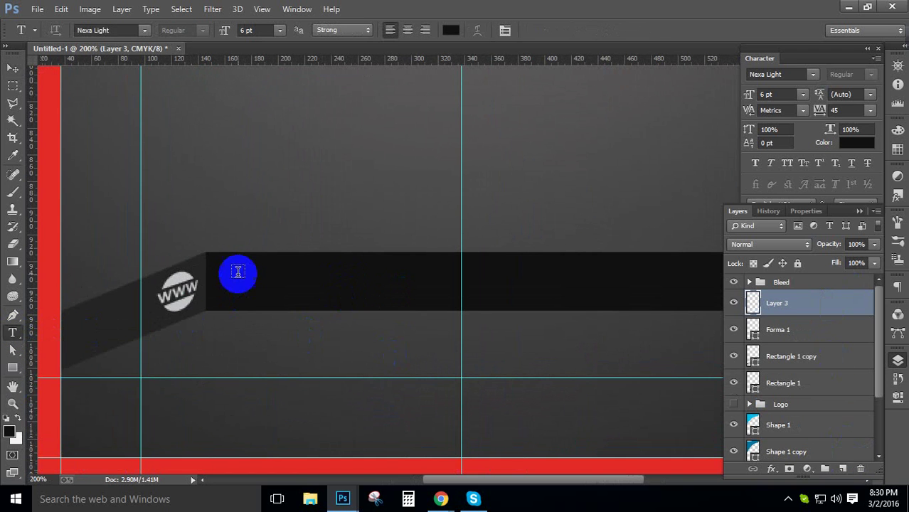
click(245, 283)
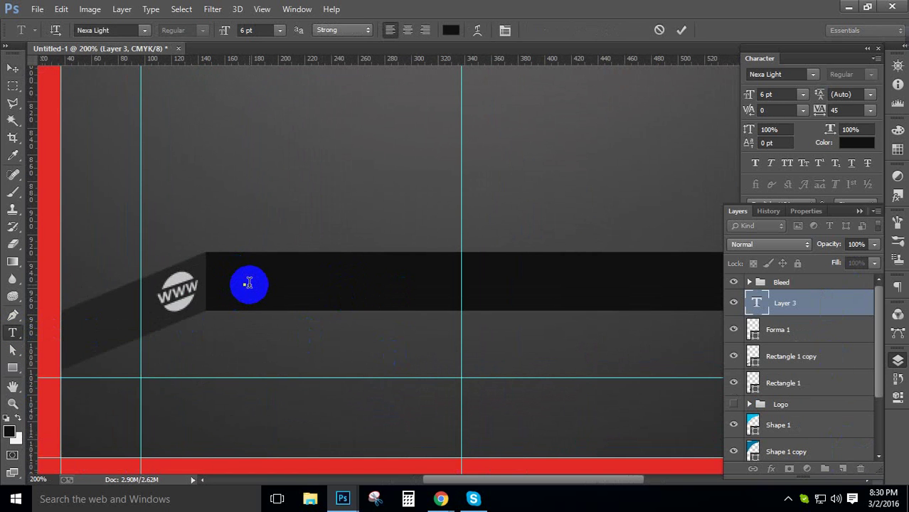
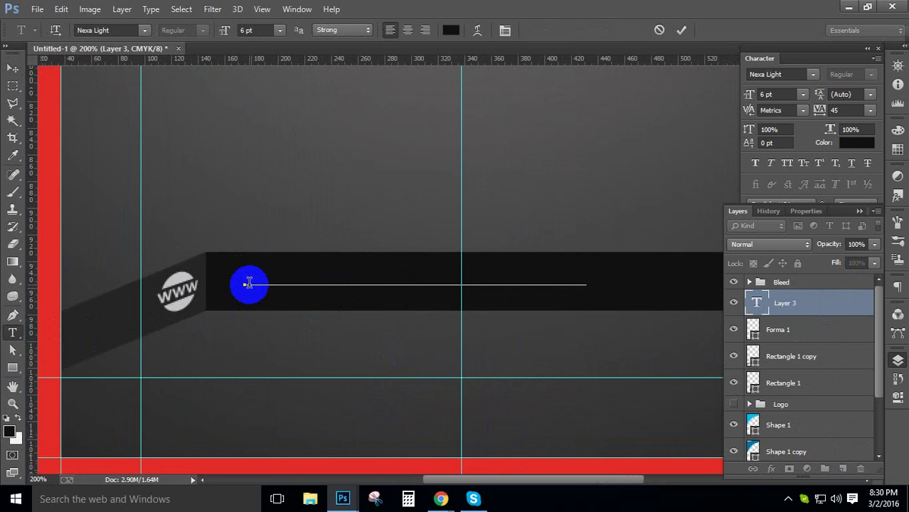
text(__)
Step: Colour the whole website text with the light grey sampled from the WWW icon
key(ctrl+a)
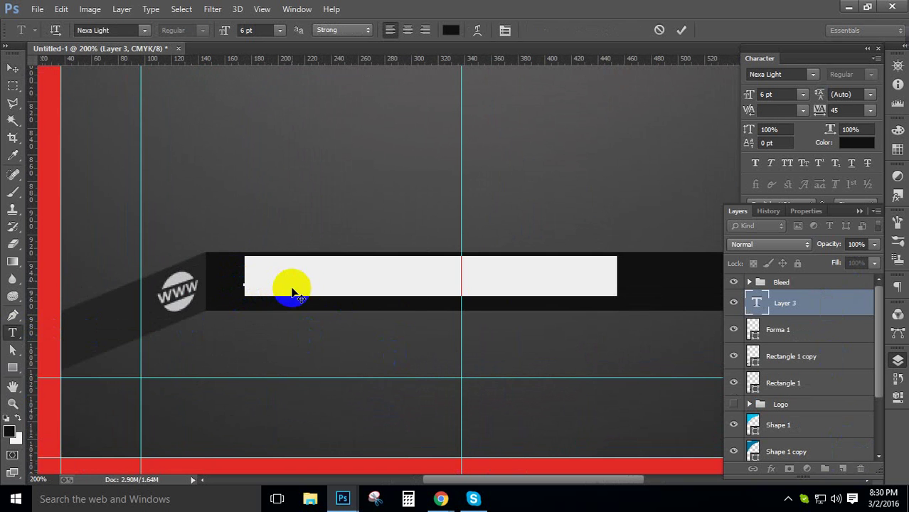
click(866, 142)
click(174, 287)
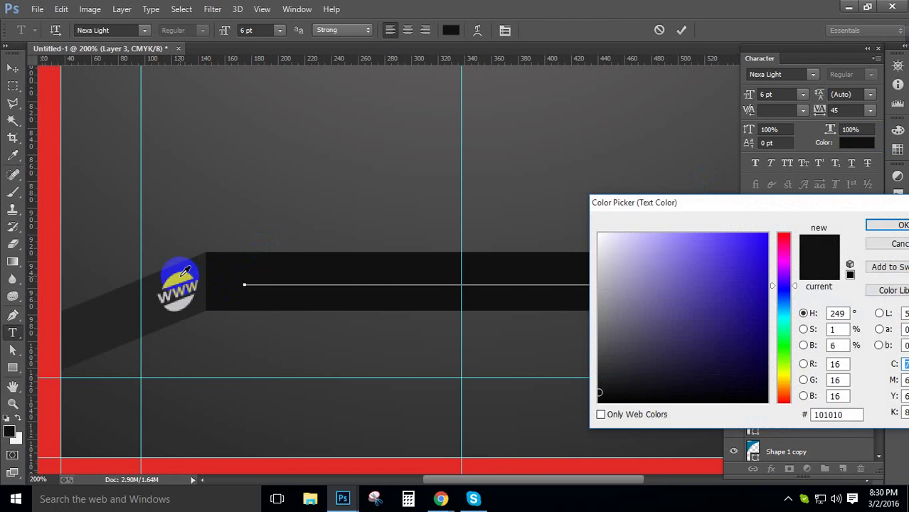
click(884, 229)
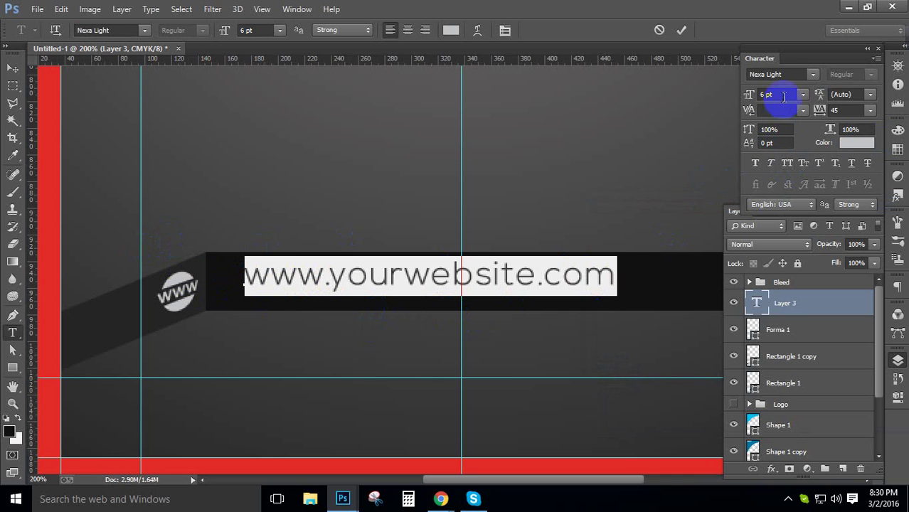
Step: Try the Nexa Bold font on the website text
click(789, 76)
key(Up)
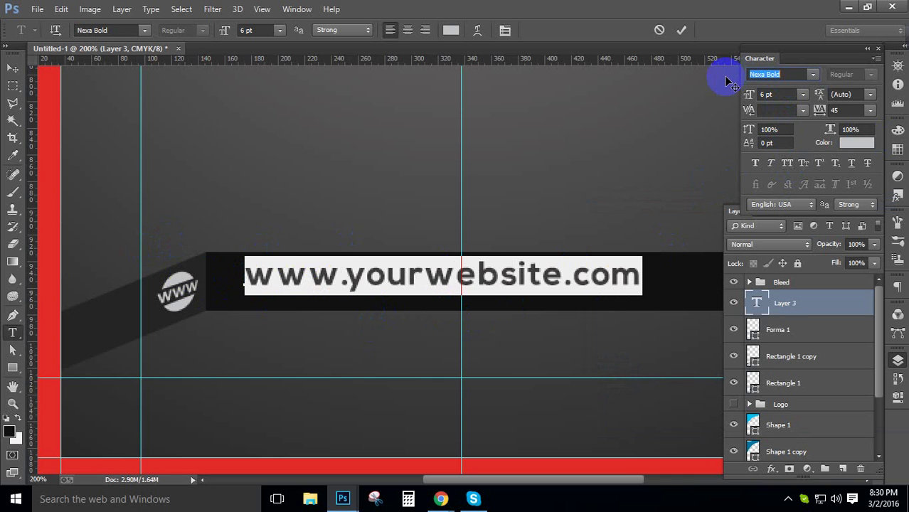
key(Down)
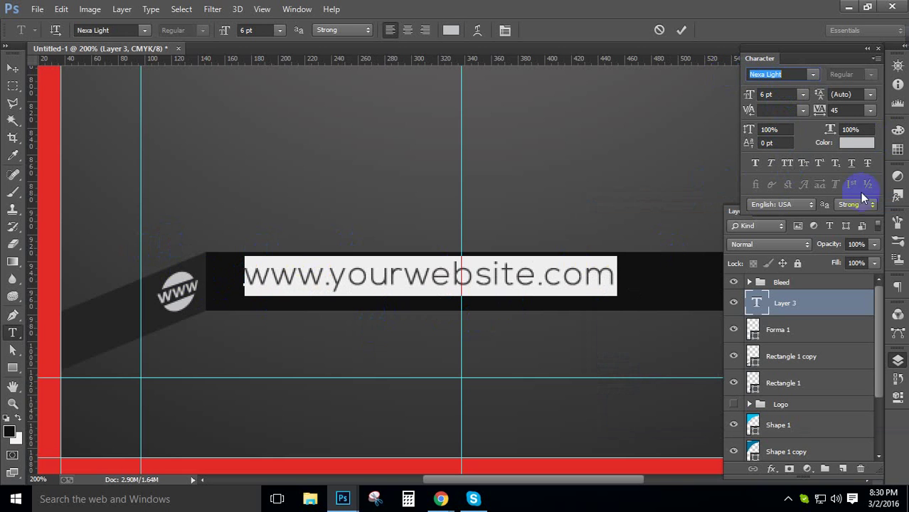
Step: Set the website text's tracking to 20 and commit the text
drag(844, 110, 772, 111)
text(0)
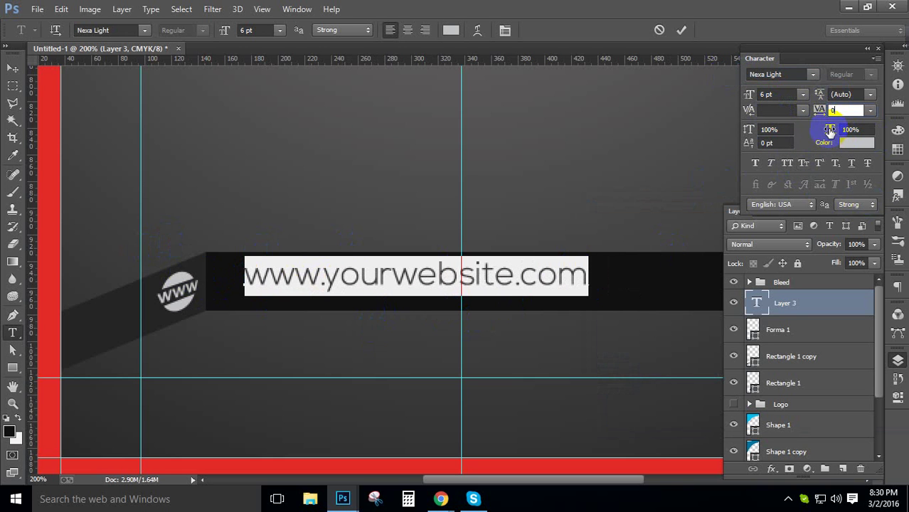
drag(823, 119, 700, 122)
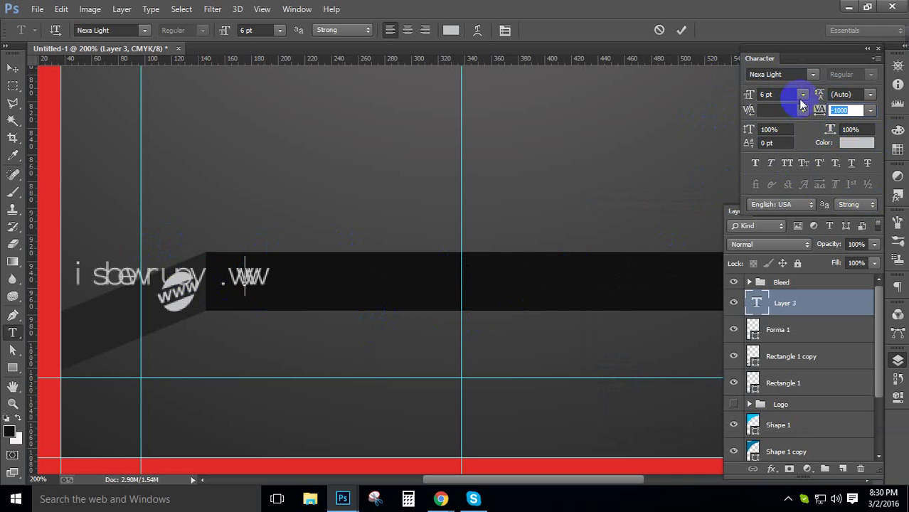
text(0)
key(Return)
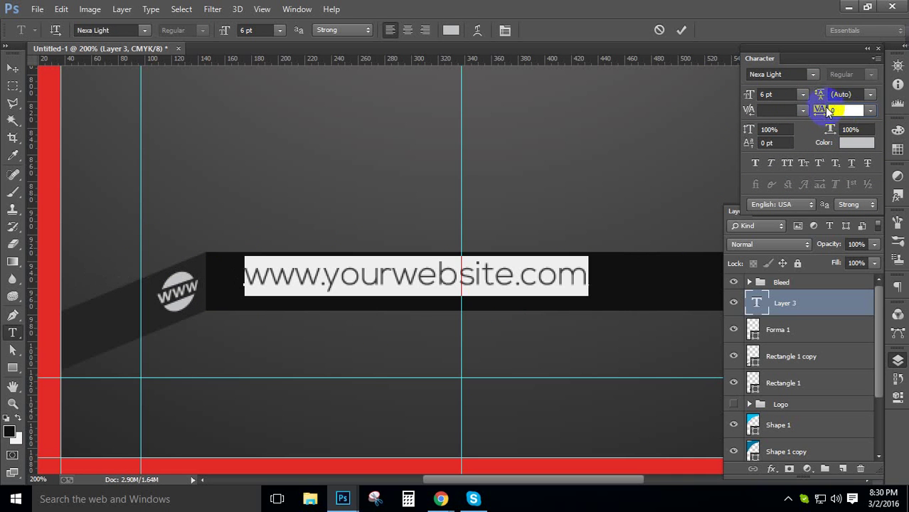
key(Up)
key(Up)
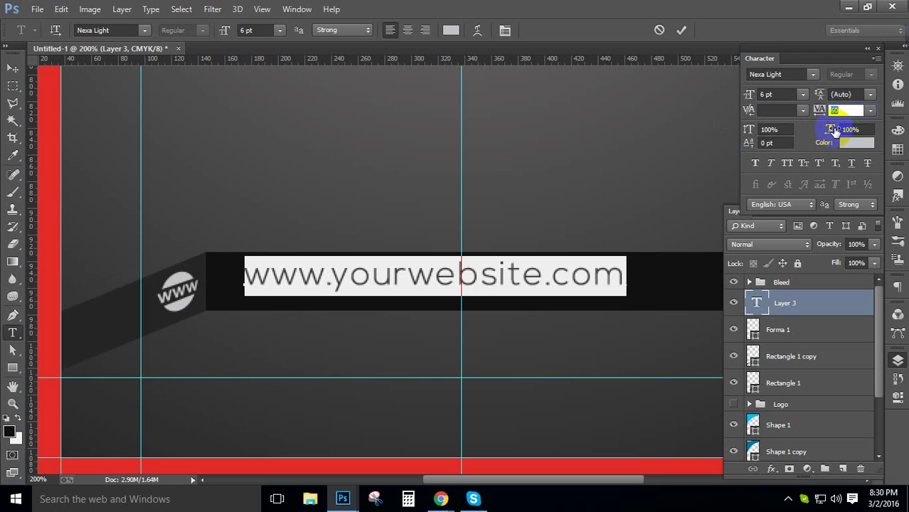
key(Down)
key(Down)
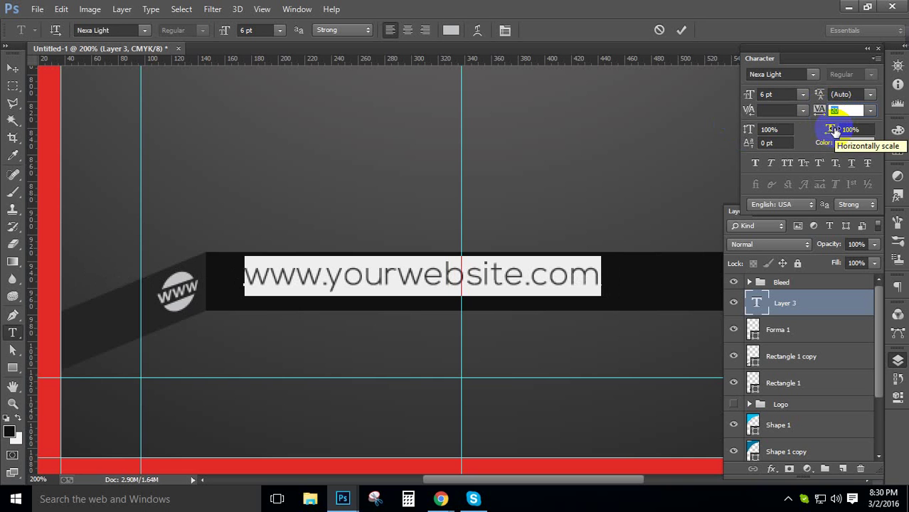
click(681, 30)
Step: Check which ribbon pieces the Rectangle 1 copy and Rectangle 1 layers hold by switching their visibility off and on
scroll(505, 281, down, 1)
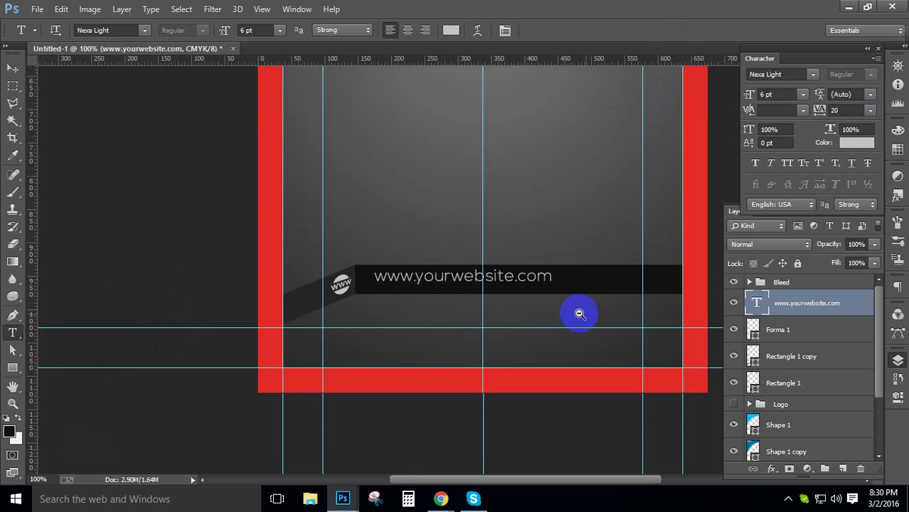
click(813, 333)
click(764, 356)
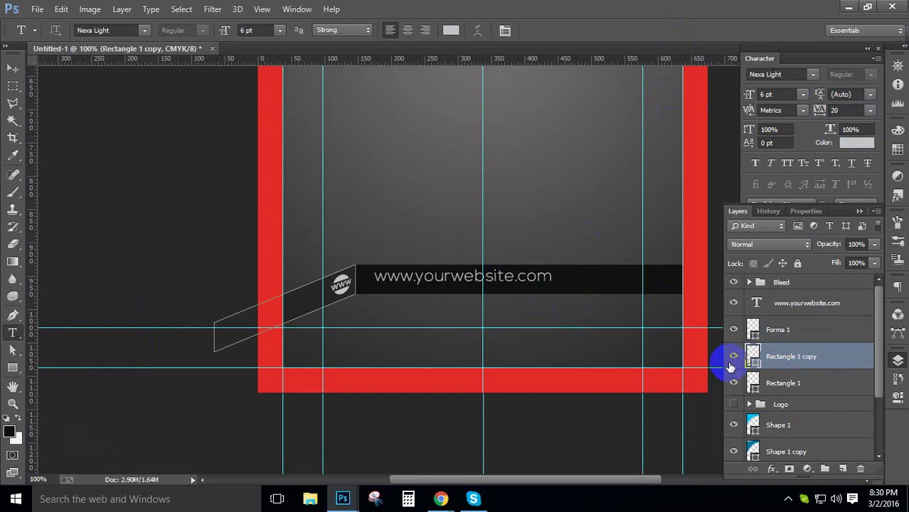
click(734, 356)
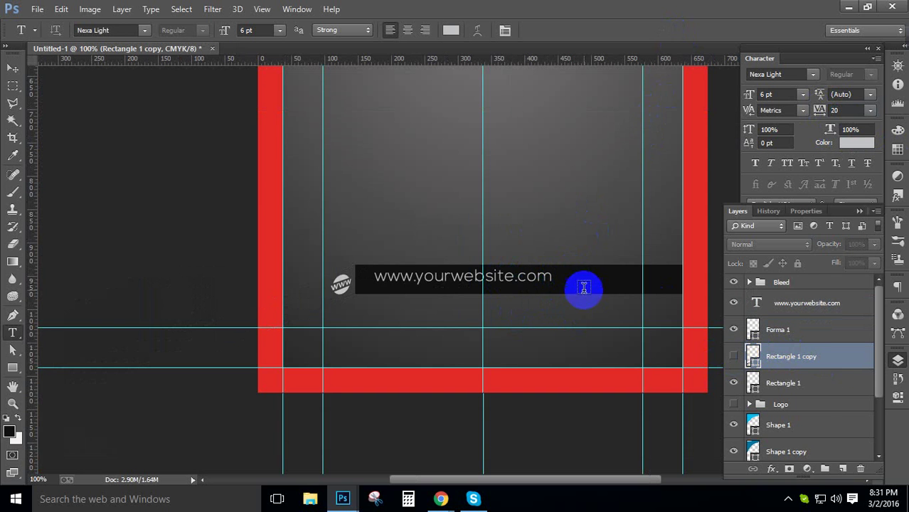
click(734, 357)
click(740, 384)
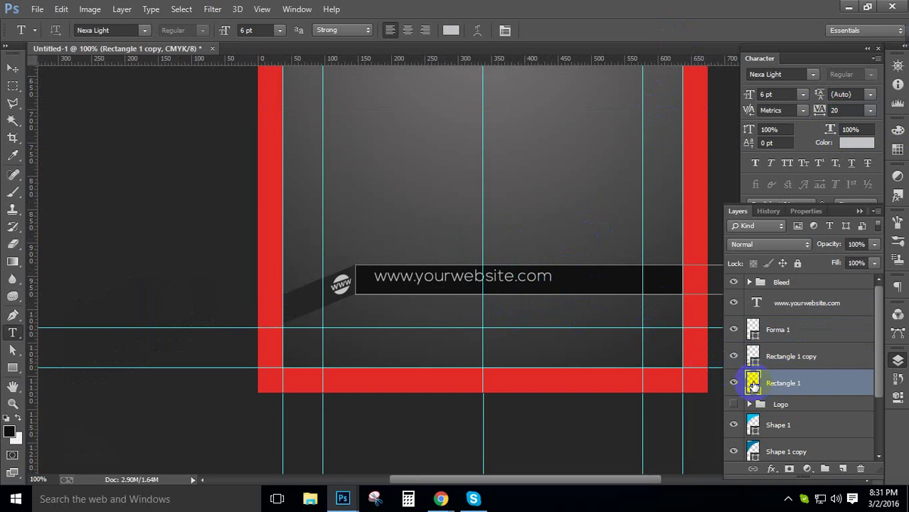
click(738, 388)
click(735, 384)
click(735, 384)
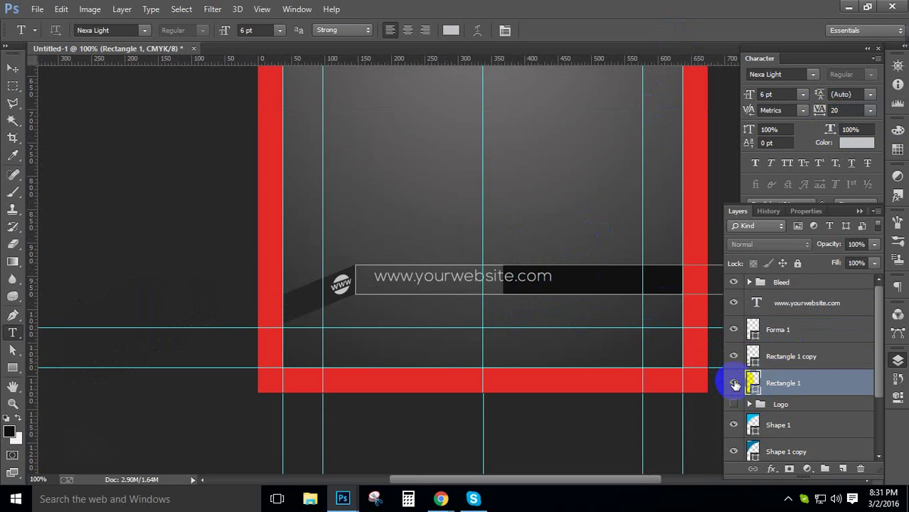
click(734, 384)
click(735, 384)
Step: Place a horizontal guide through the vertical centre of the Rectangle 1 bar behind the website text
click(788, 390)
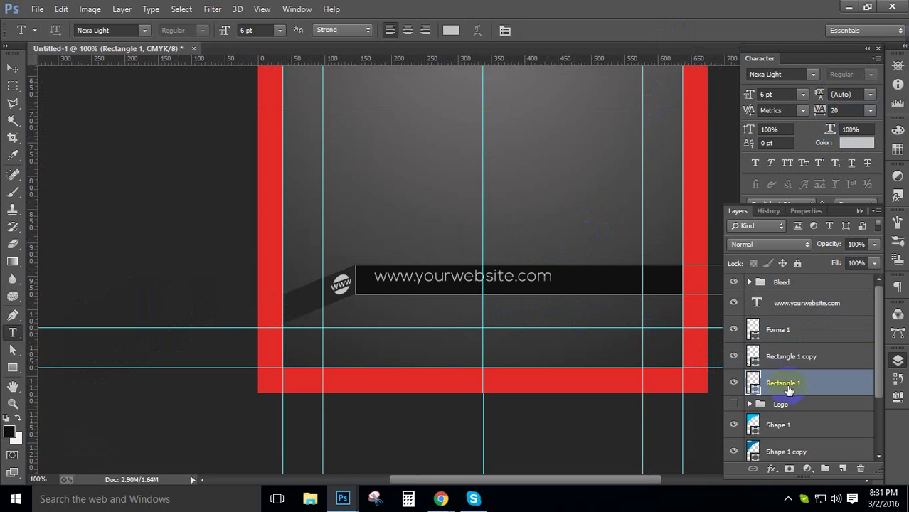
key(ctrl+t)
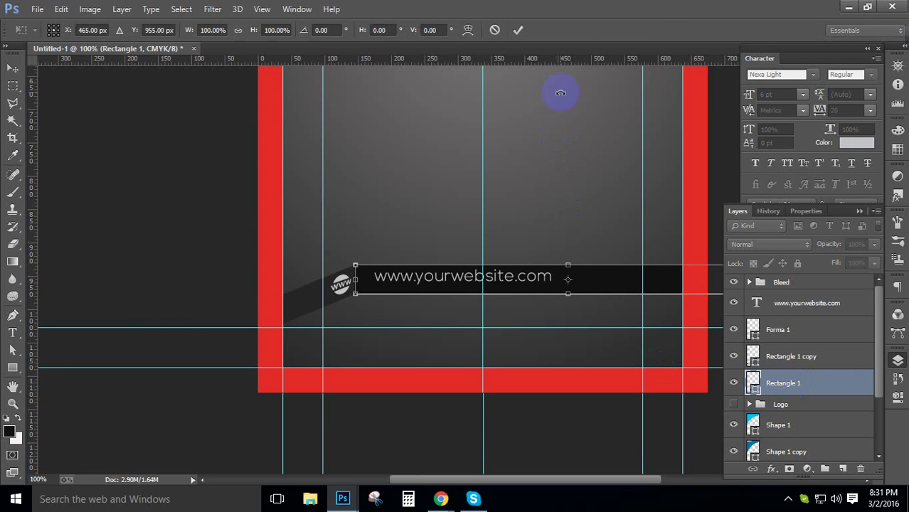
drag(577, 62, 636, 279)
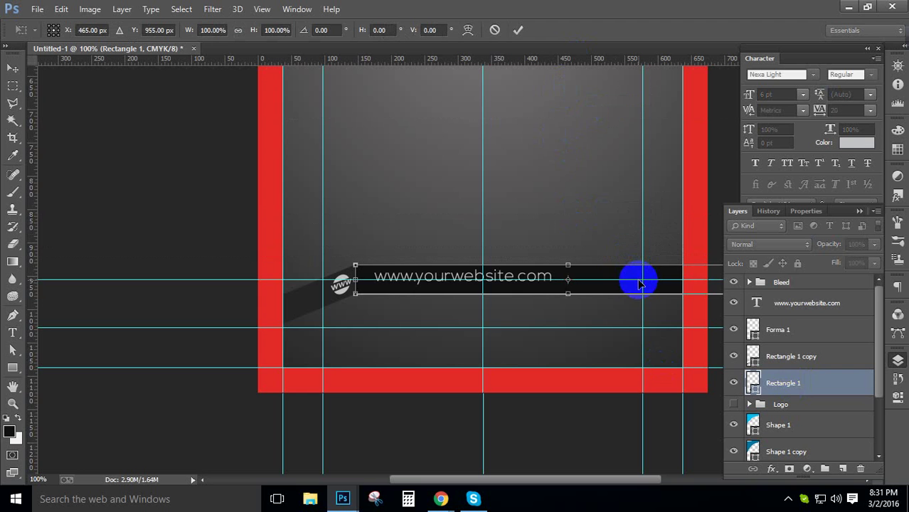
key(Return)
key(t)
click(768, 303)
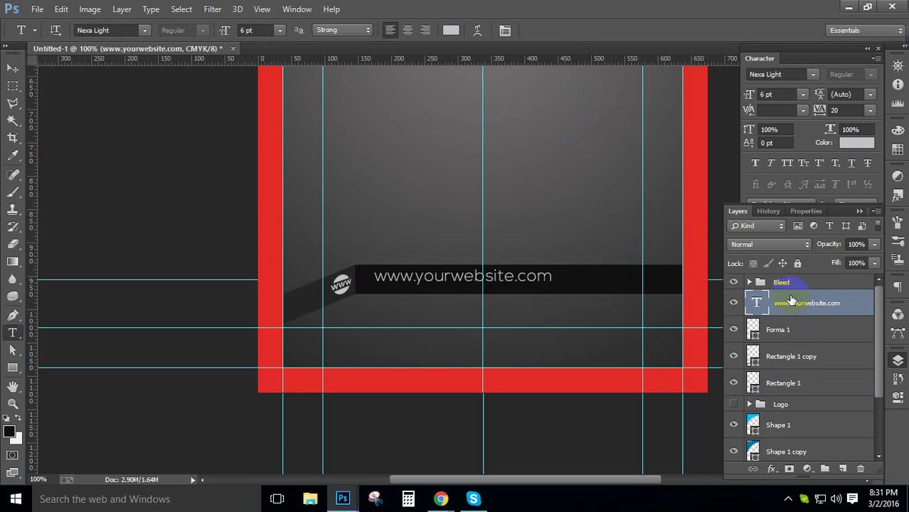
key(ctrl+t)
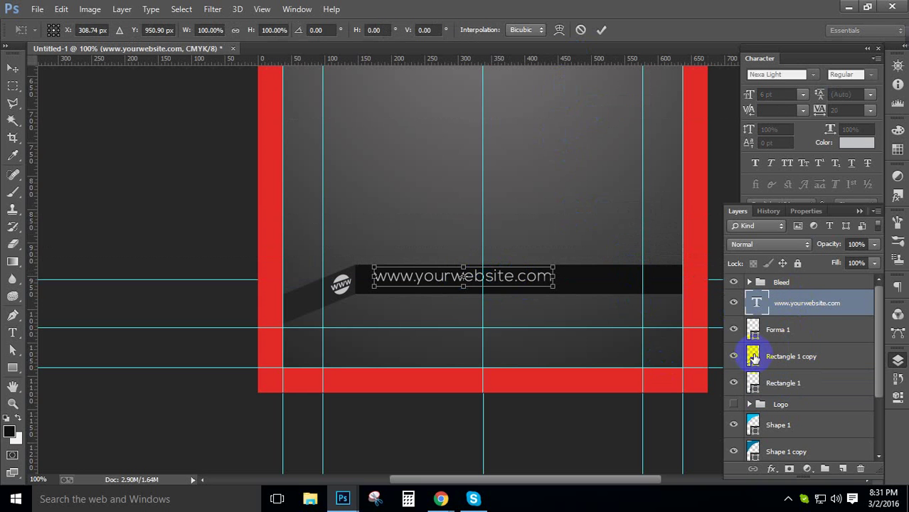
key(Return)
click(811, 388)
drag(532, 62, 575, 277)
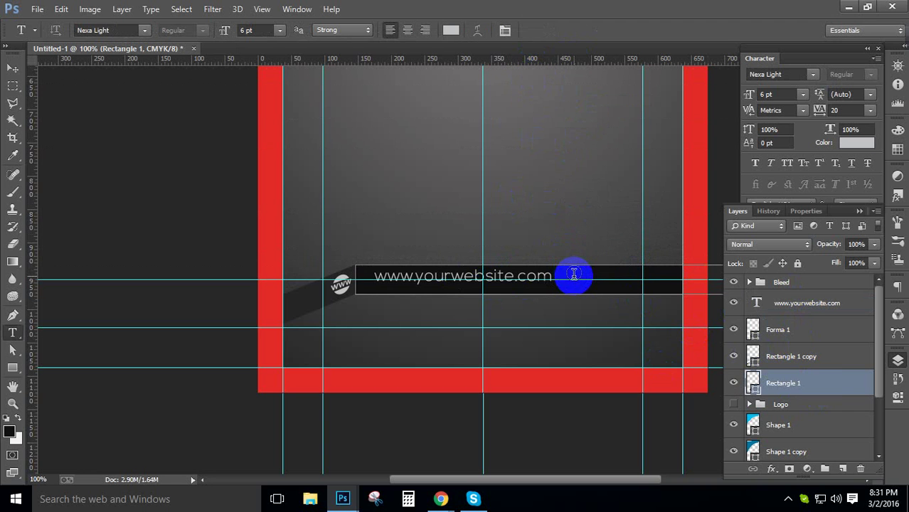
Step: Move the website text down so its centre sits on the bar's guide, at Y about 955.07 px
click(823, 308)
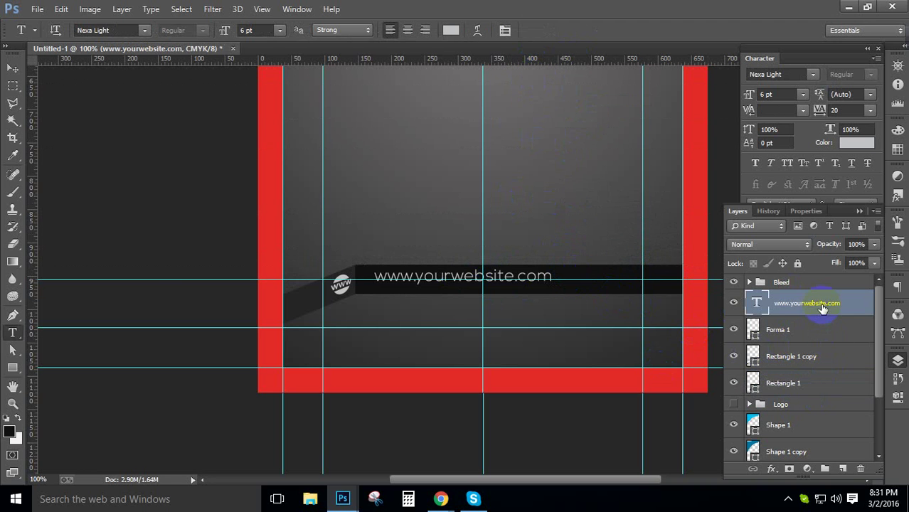
key(ctrl+t)
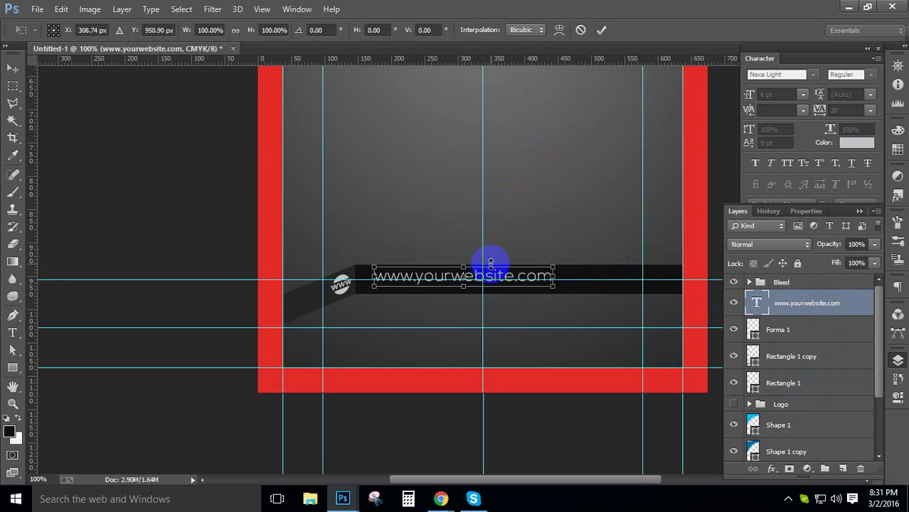
drag(508, 268, 478, 269)
key(ctrl+space)
drag(420, 247, 569, 365)
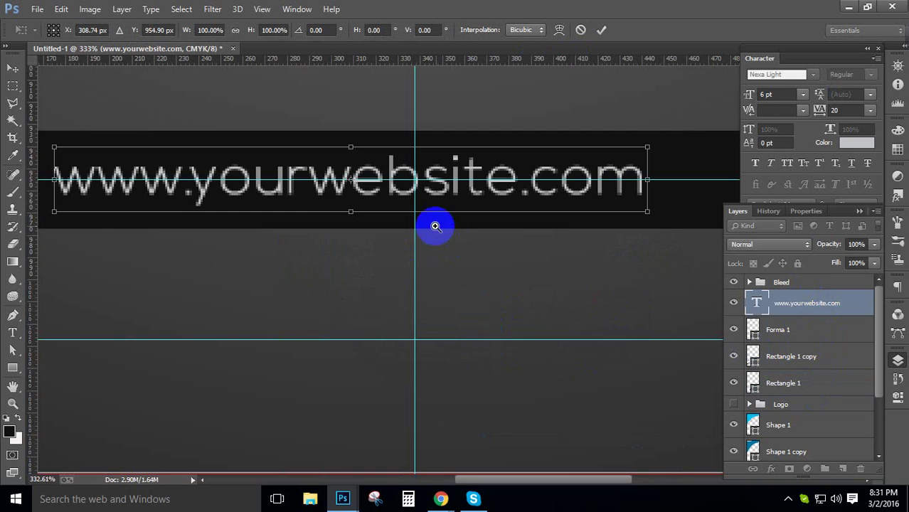
drag(315, 138, 416, 247)
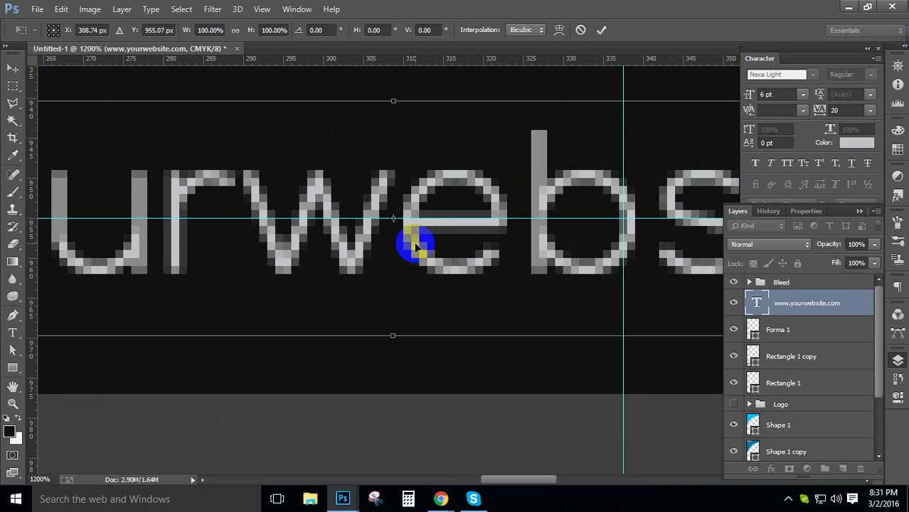
alt+click(415, 244)
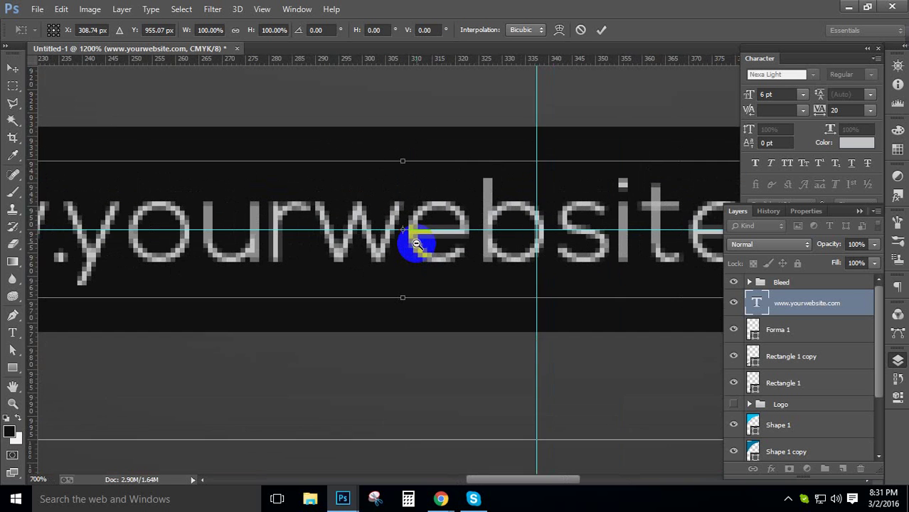
alt+click(416, 244)
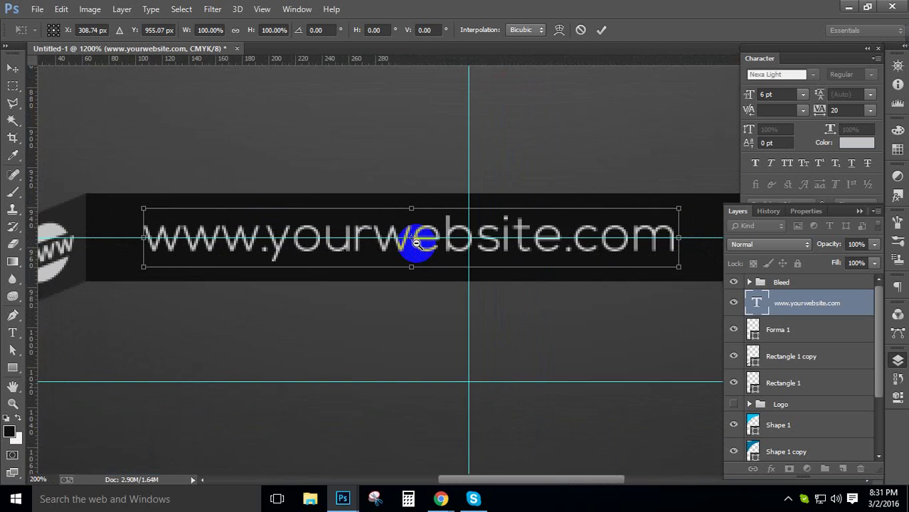
alt+click(416, 244)
alt+click(416, 244)
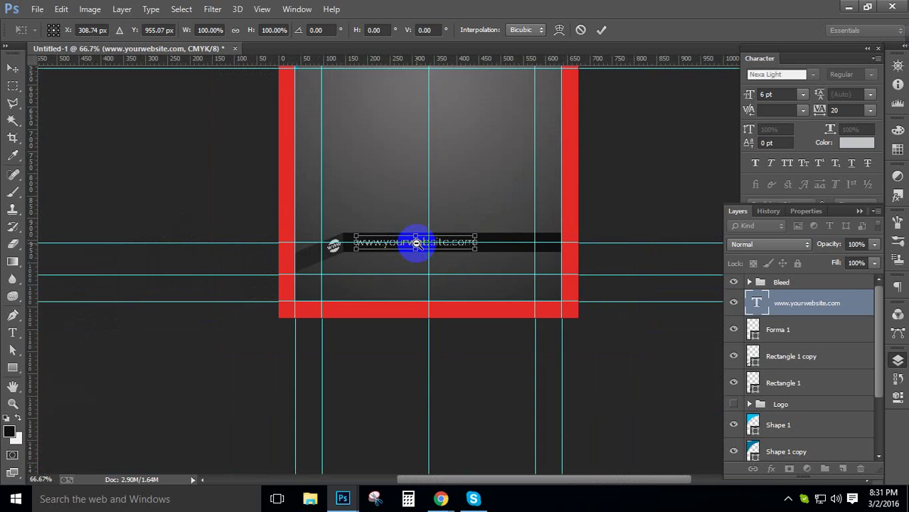
drag(430, 197, 405, 315)
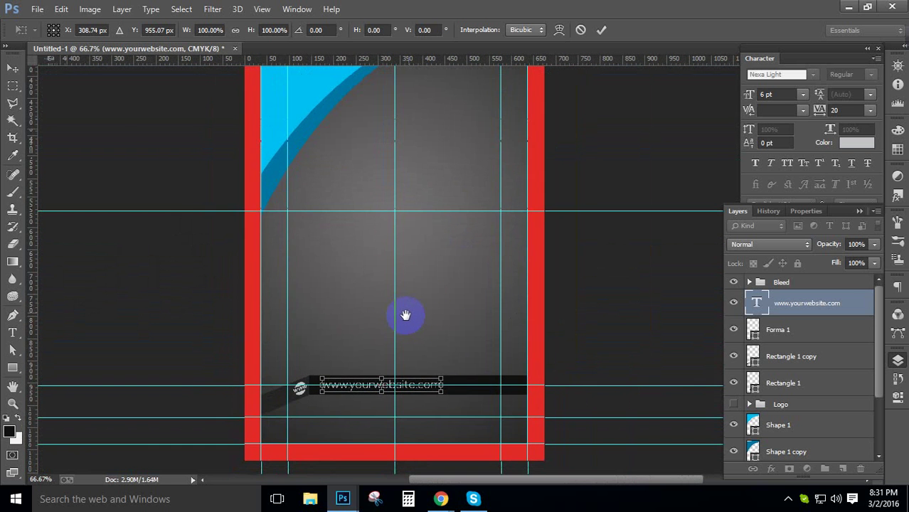
key(Return)
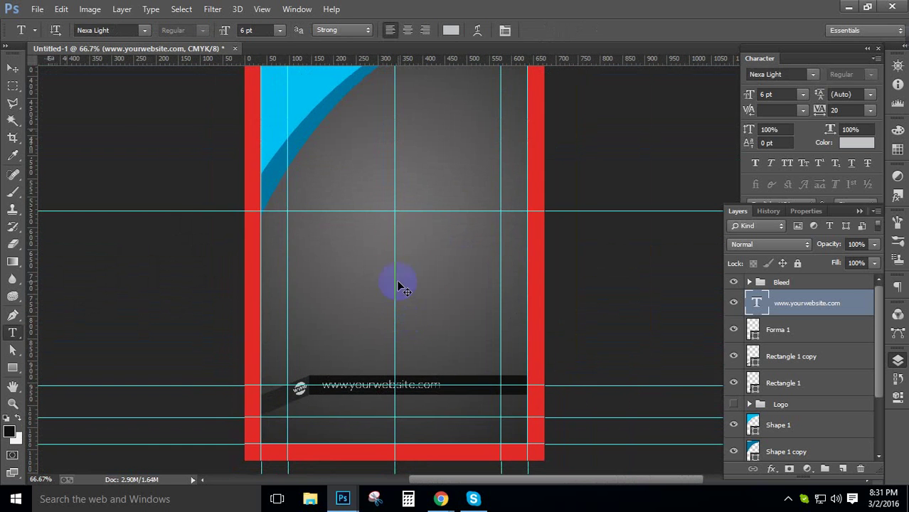
Step: Remove the horizontal guide through the bar and the card's vertical centre guide, and show the Logo group again
drag(471, 386, 437, 14)
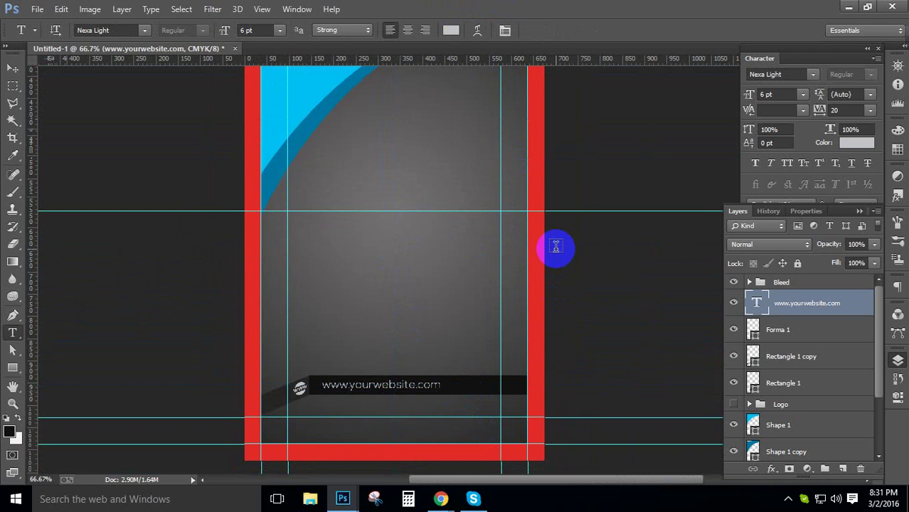
ctrl+alt+click(395, 312)
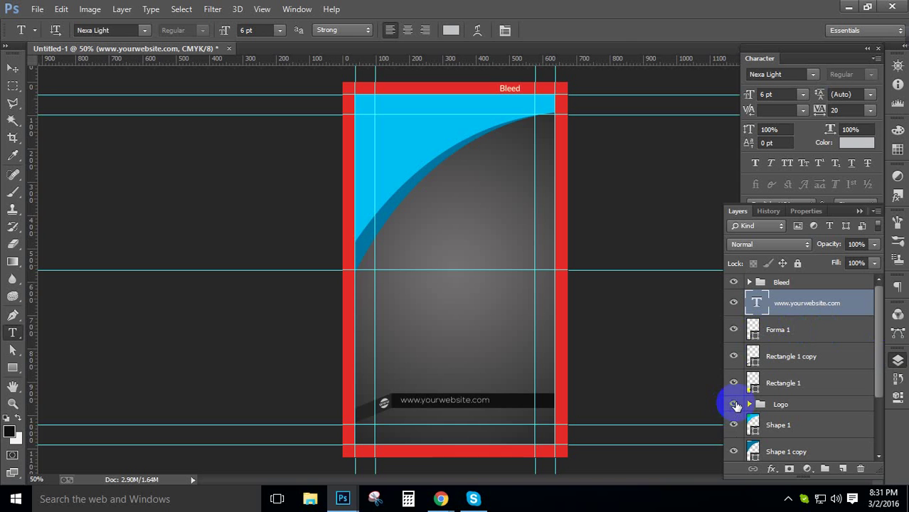
click(735, 405)
Step: Move the Logo group slightly up and to the right, above the website bar
click(12, 69)
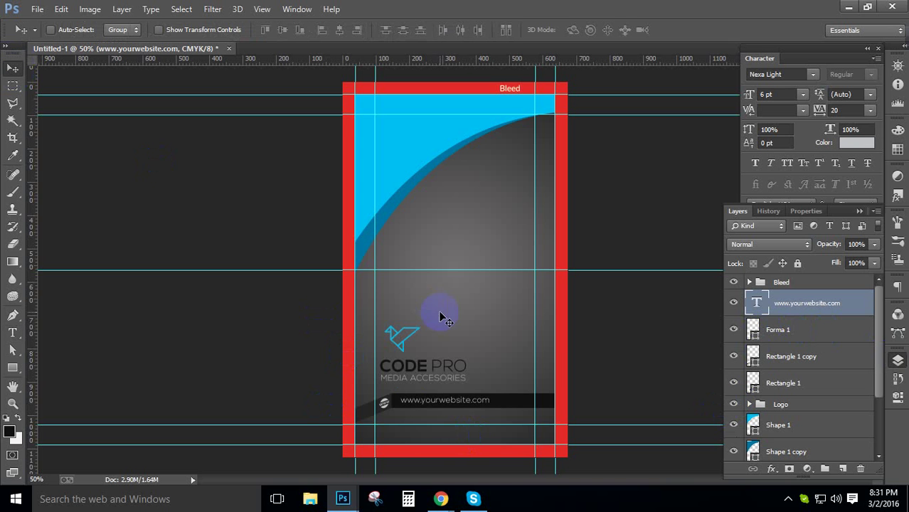
drag(416, 364, 427, 363)
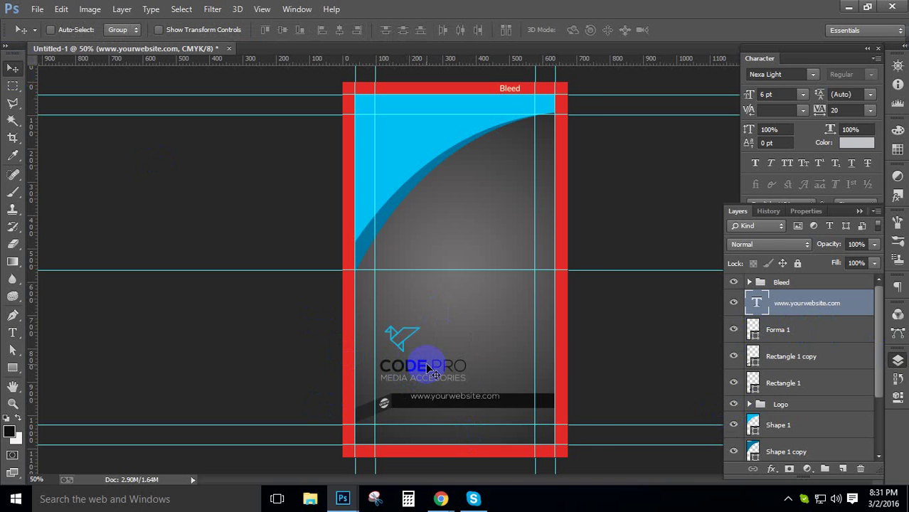
click(811, 404)
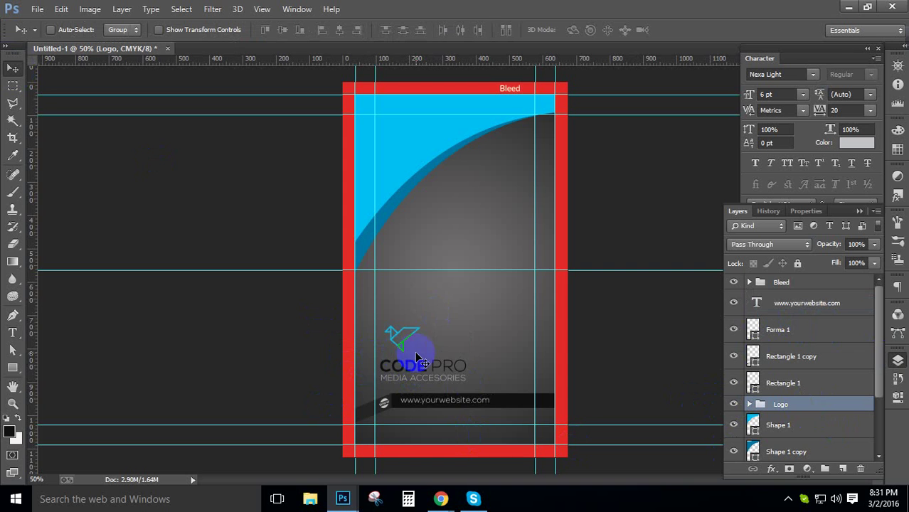
mouse_move(419, 357)
mouse_down()
mouse_move(431, 346)
mouse_move(402, 347)
mouse_move(427, 347)
mouse_up()
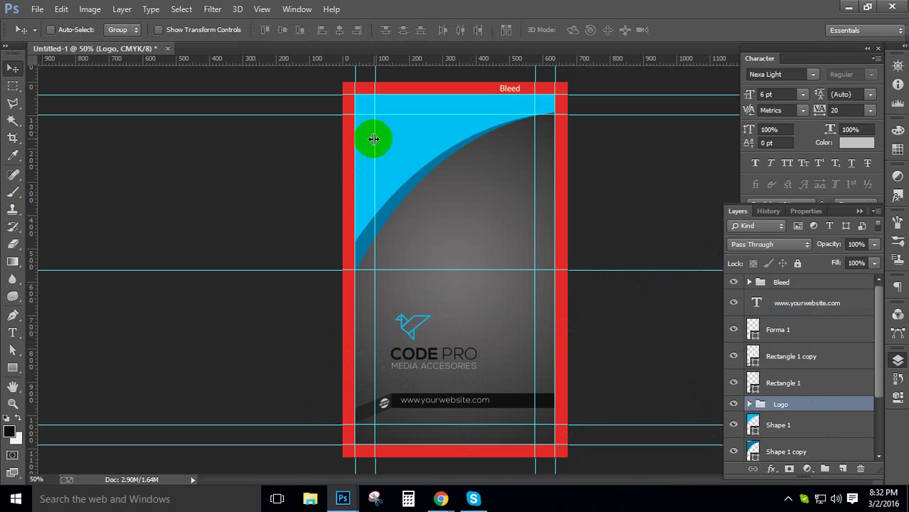
alt+click(448, 211)
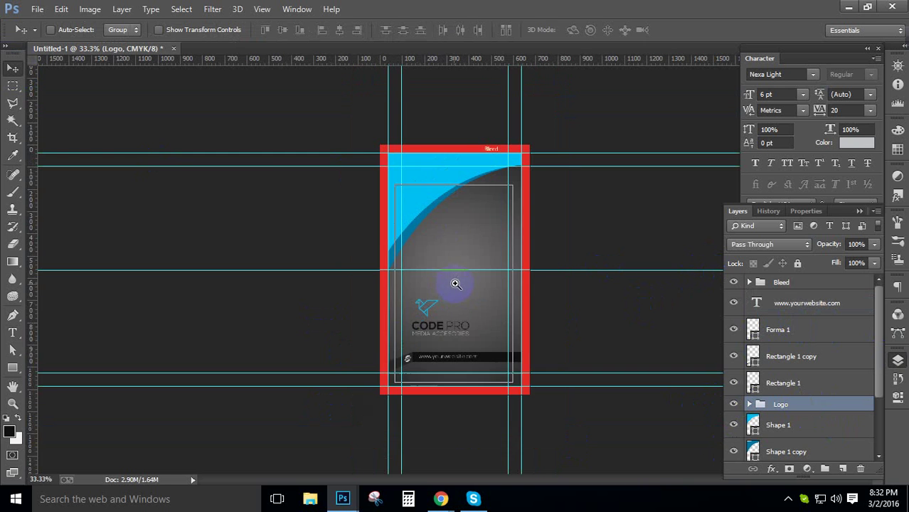
ctrl+click(453, 285)
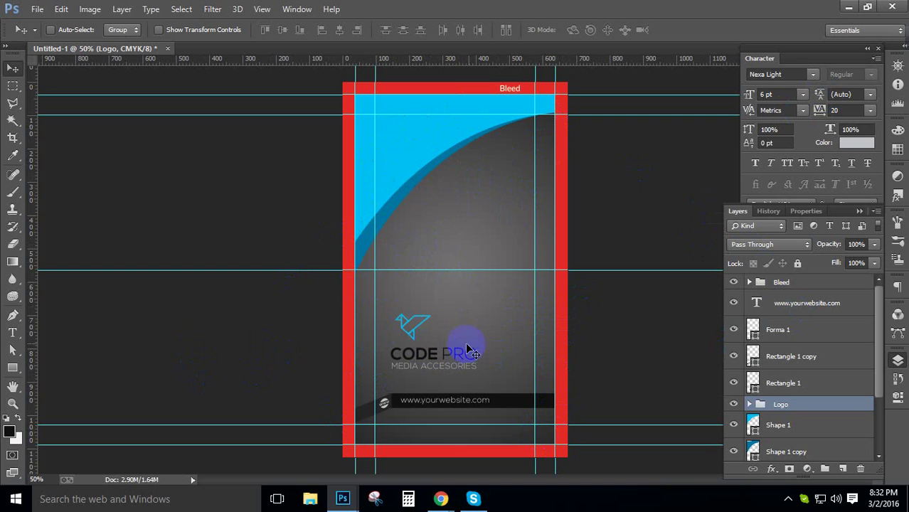
Step: Colour the yourwebsite part of the website text with the bright blue 00bff3 sampled from the card's curve
click(803, 313)
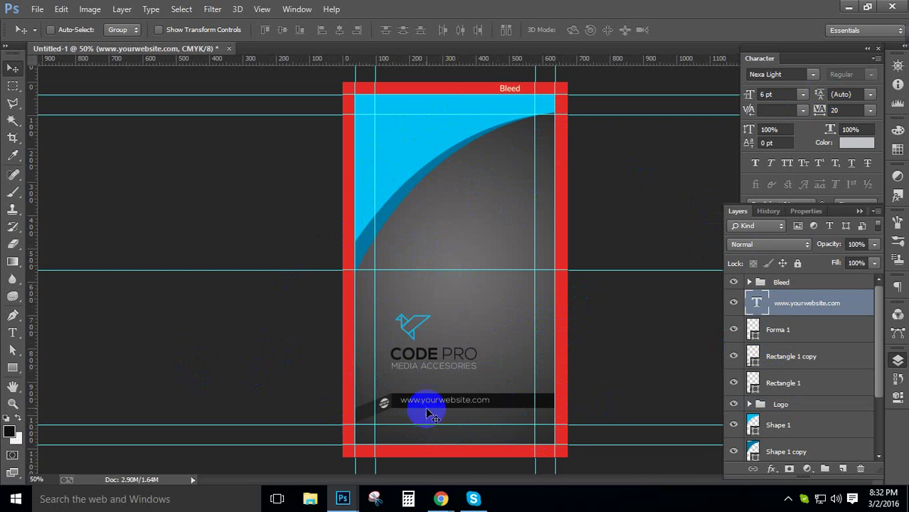
key(t)
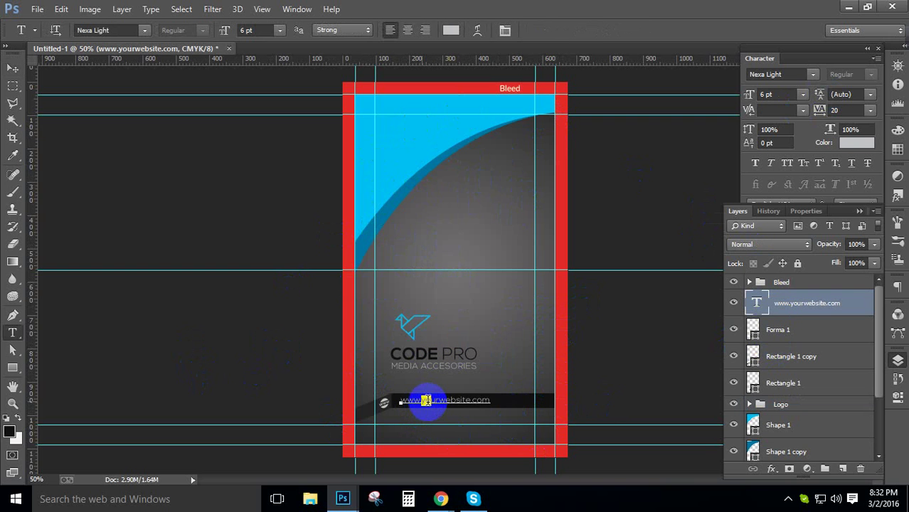
drag(451, 402, 491, 400)
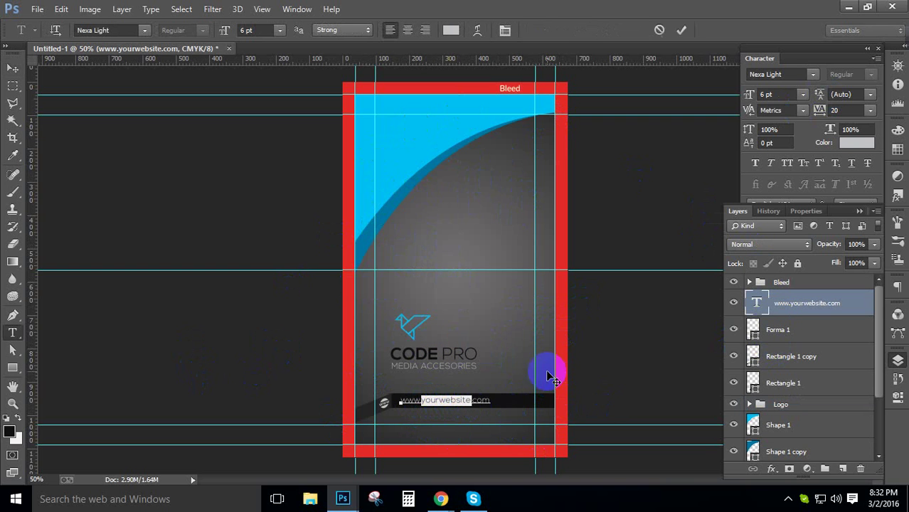
click(863, 142)
click(422, 152)
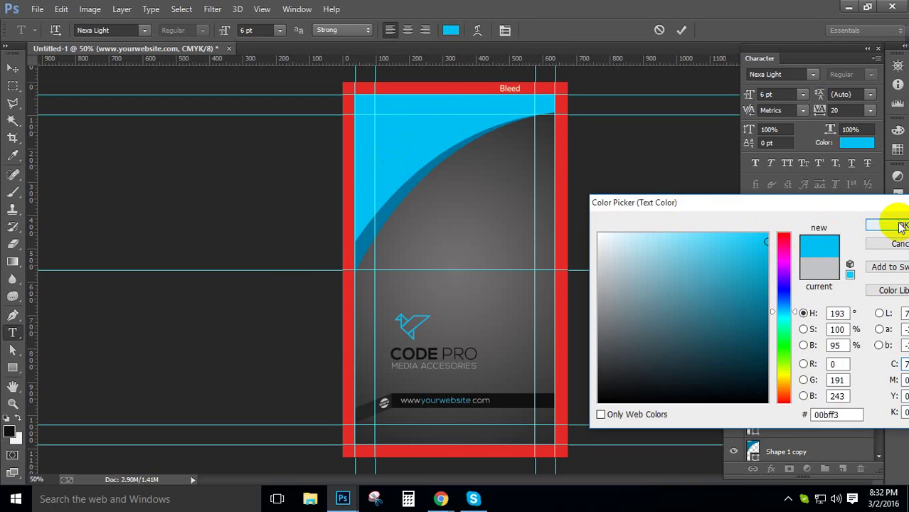
click(902, 226)
click(12, 68)
Step: Increase the tracking of the whole website text to 120
drag(390, 389, 645, 496)
alt+click(434, 246)
alt+click(399, 221)
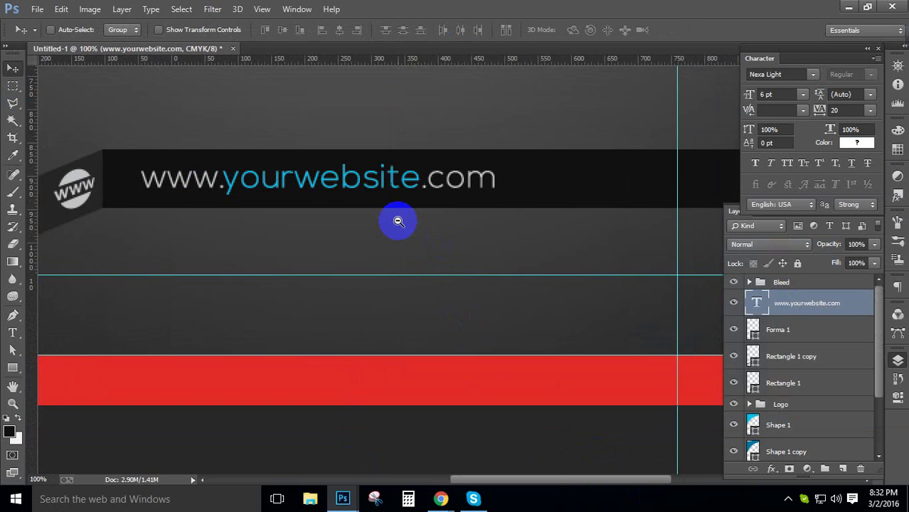
double_click(397, 222)
key(ctrl+a)
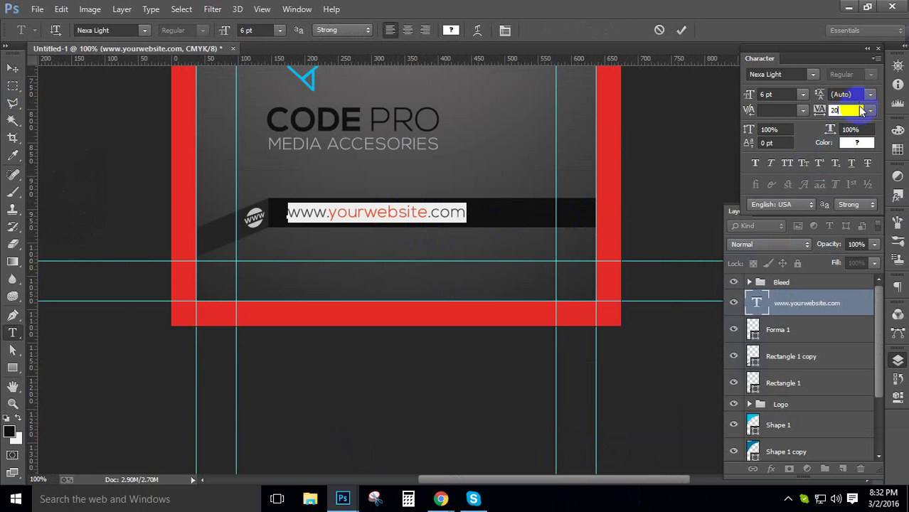
key(Up)
key(Up)
key(Up)
key(Up)
key(Up)
key(Up)
key(Up)
key(Up)
key(Up)
key(Up)
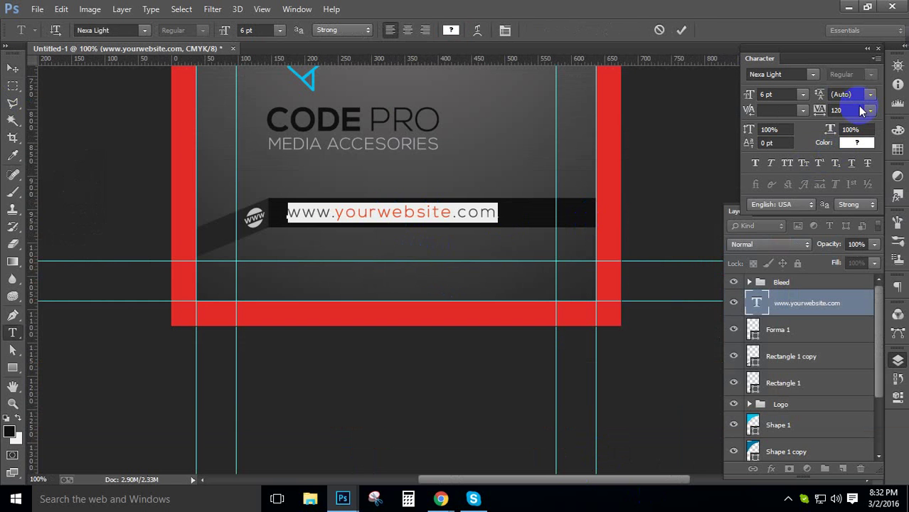
Step: Apply the pending edit of the website text and show the whole card
click(681, 30)
click(12, 69)
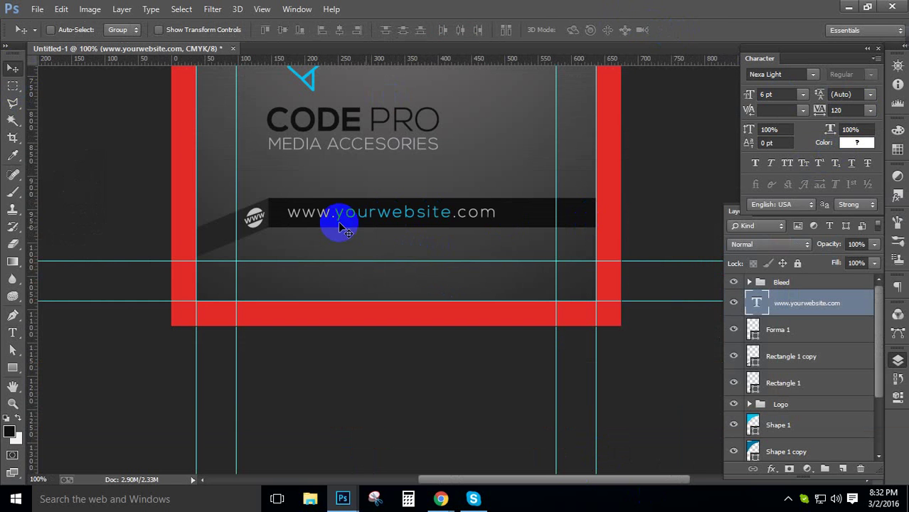
alt+click(476, 249)
alt+click(477, 251)
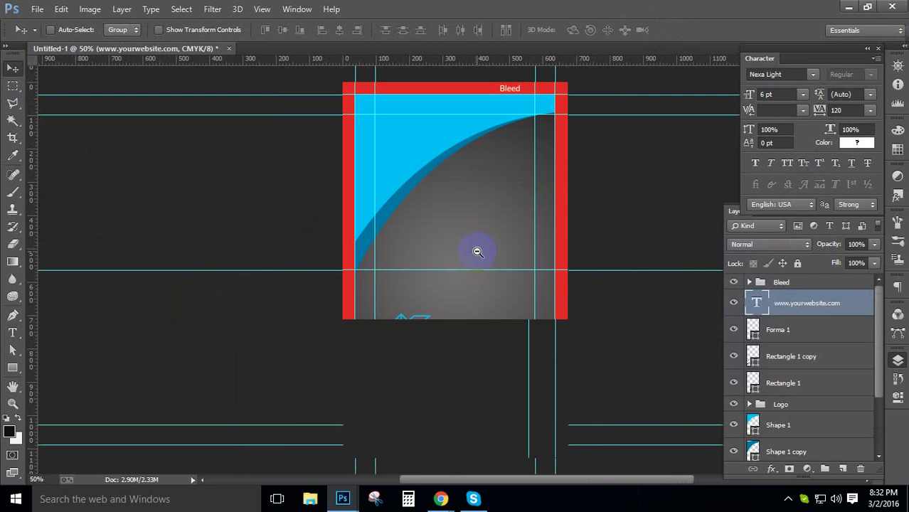
click(487, 304)
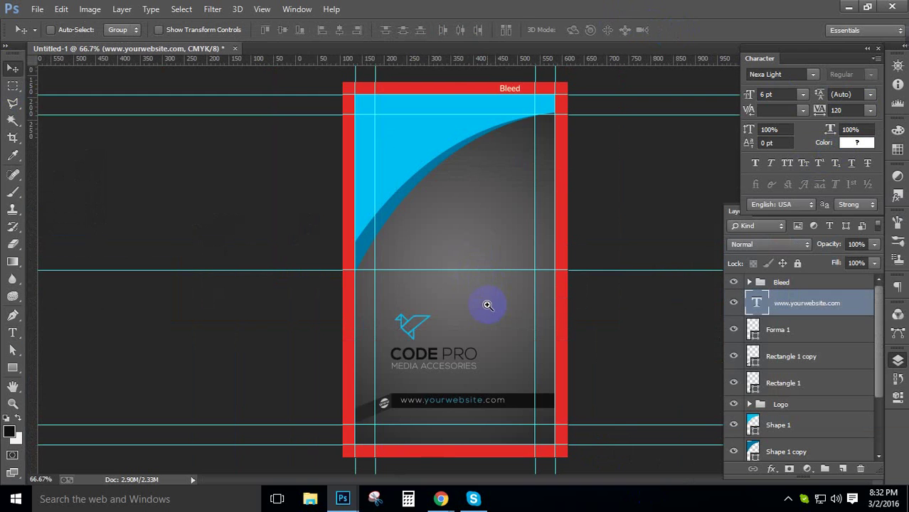
alt+click(487, 305)
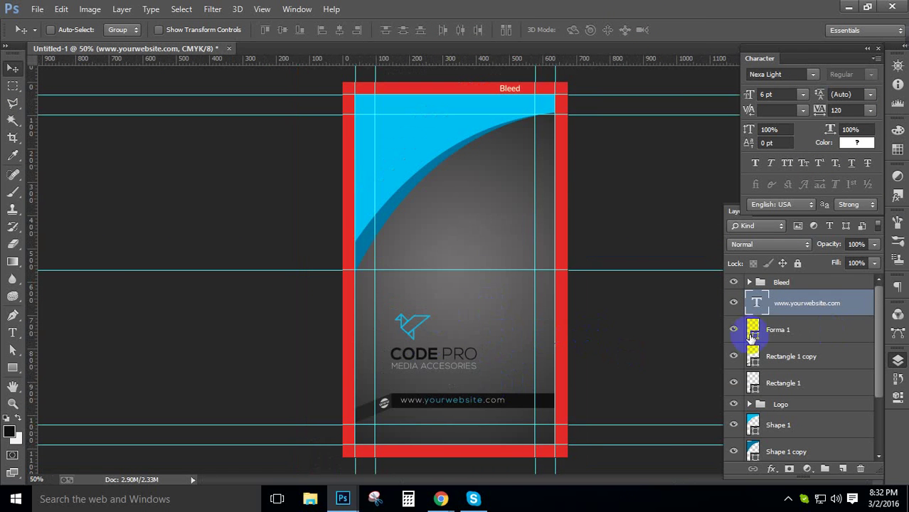
Step: Group the Shape 1 and Shape 1 copy curve layers and name the group Design 1
click(804, 334)
click(808, 355)
drag(877, 327, 885, 357)
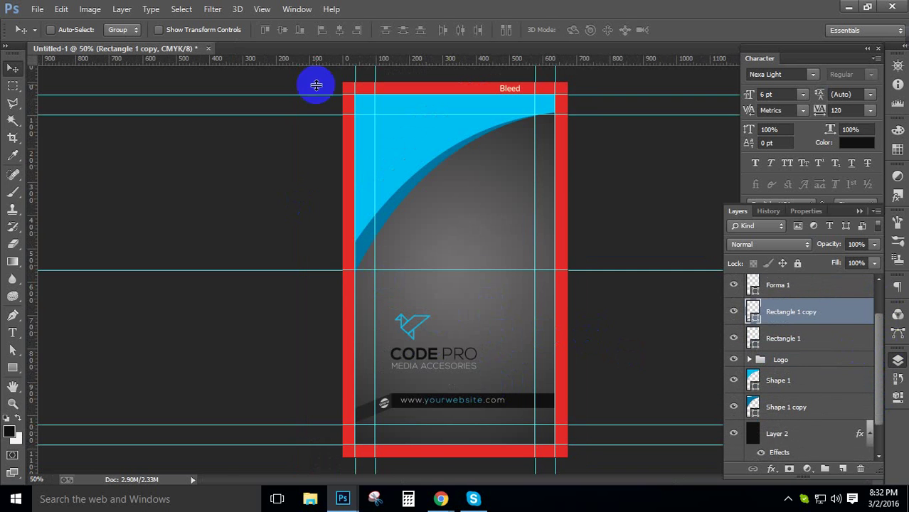
drag(881, 391, 885, 402)
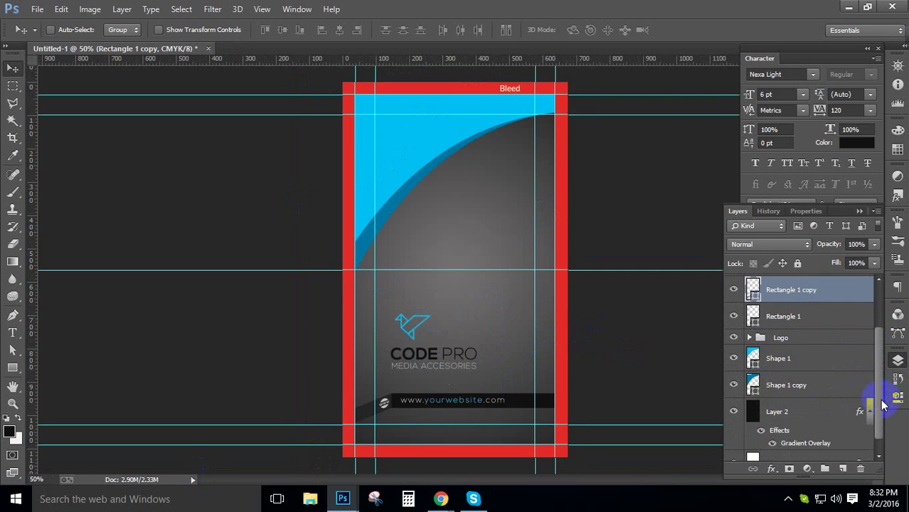
click(797, 385)
shift+click(782, 360)
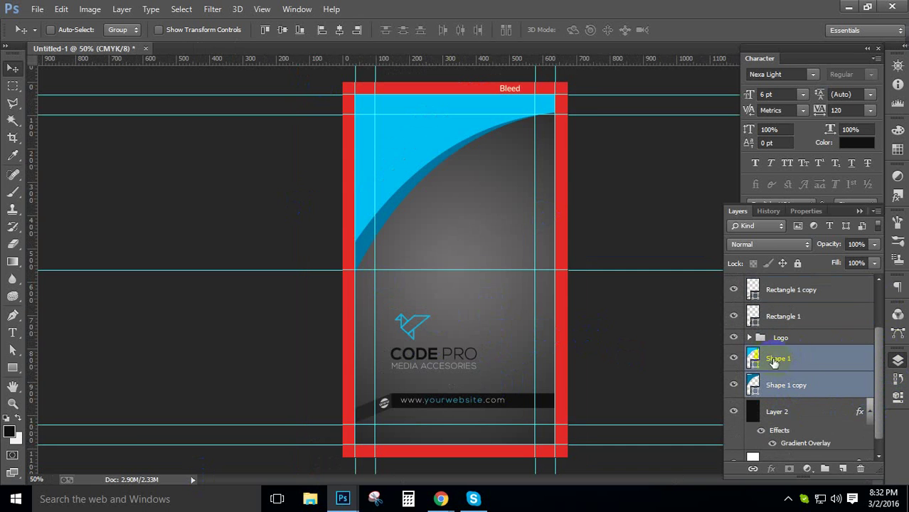
click(410, 129)
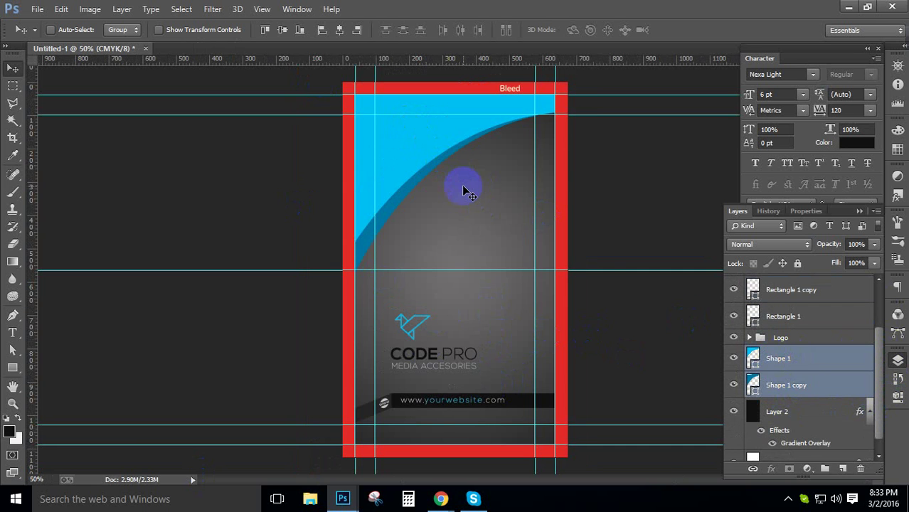
key(ctrl+g)
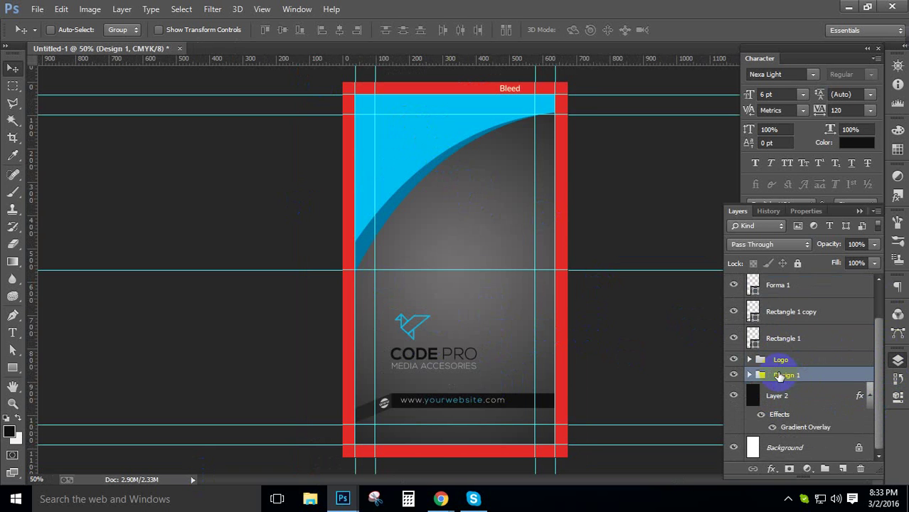
Step: Toggle the visibility of Rectangle 1 and Rectangle 1 copy to check which part of the ribbon bar each one forms
click(797, 337)
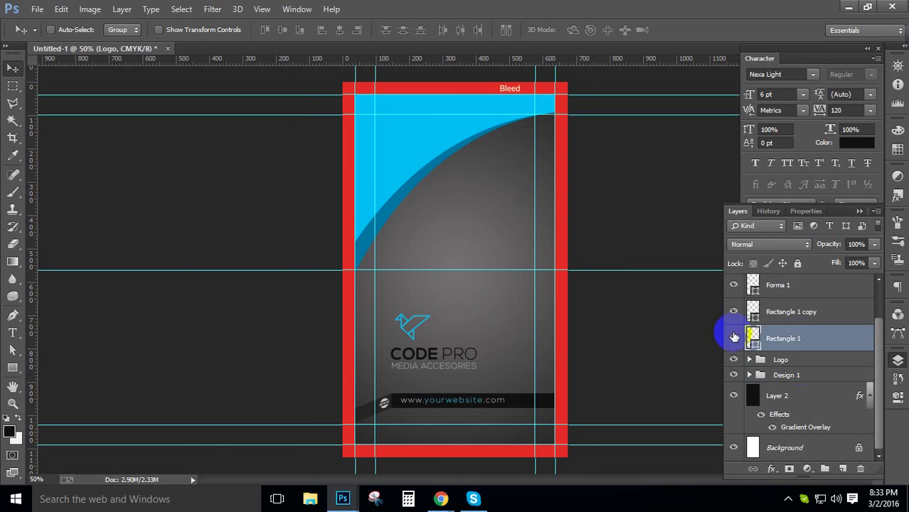
click(734, 338)
click(734, 338)
click(733, 338)
click(734, 338)
click(734, 338)
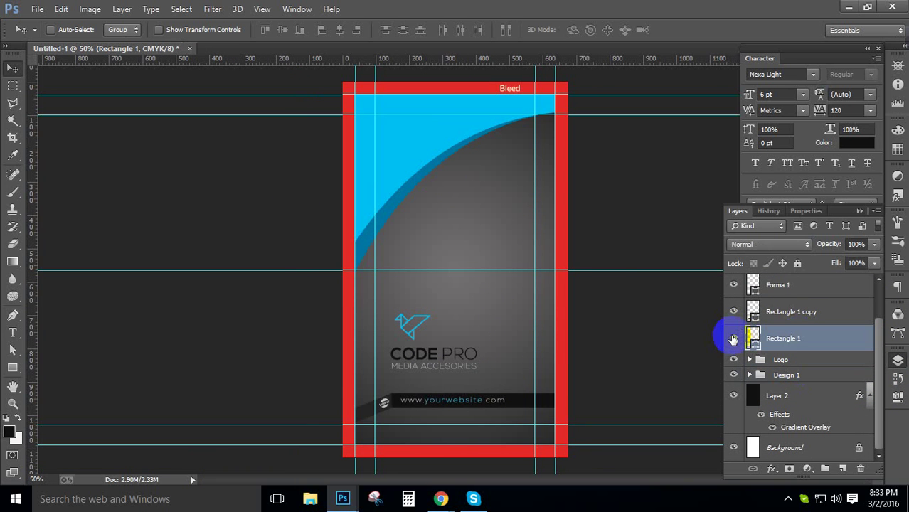
click(733, 338)
click(734, 338)
click(734, 338)
click(733, 338)
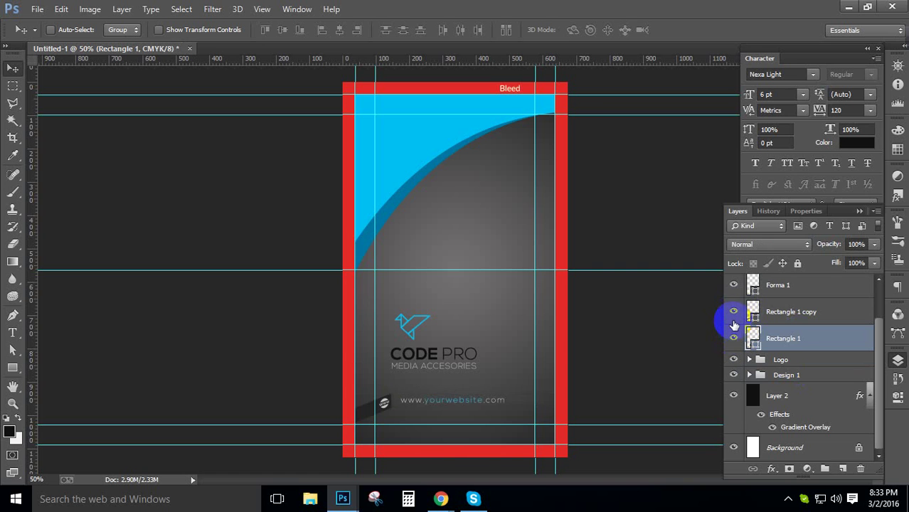
click(733, 311)
click(733, 311)
click(733, 312)
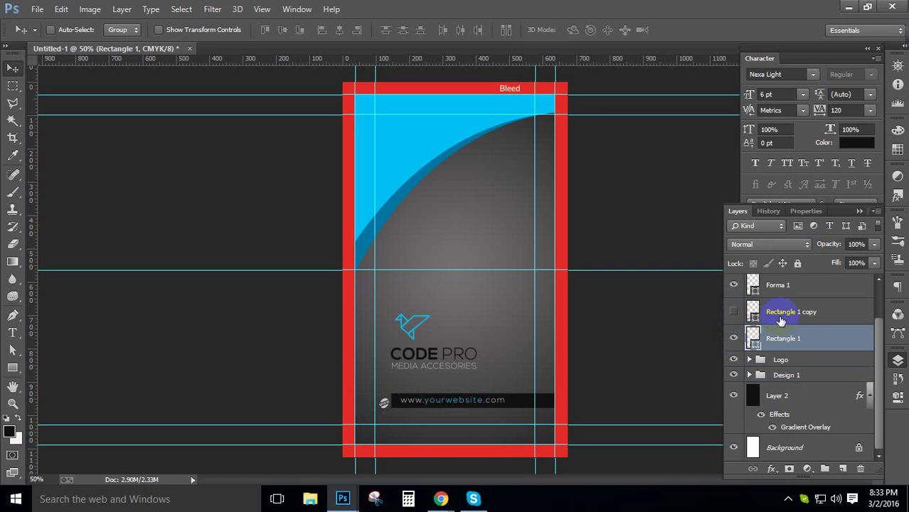
click(733, 312)
Step: Rename the Forma 1 layer as Web Icon
click(775, 312)
shift+click(793, 344)
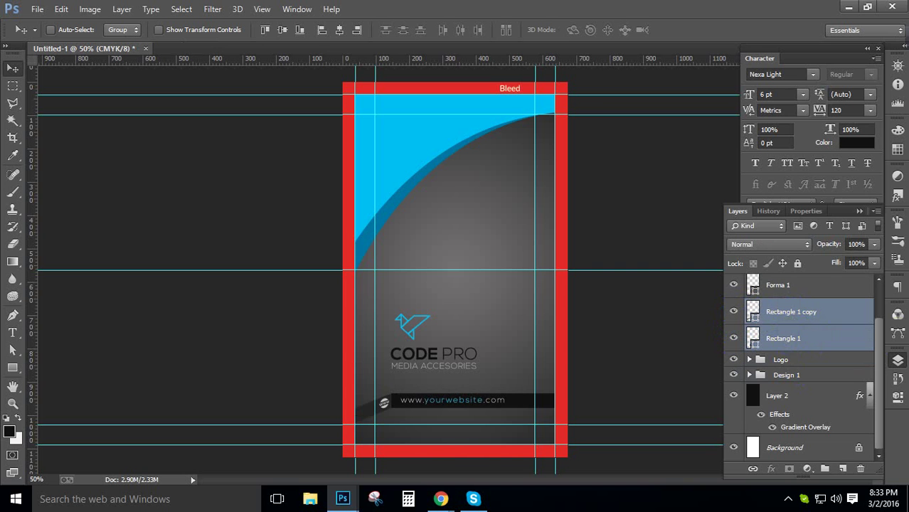
scroll(879, 354, up, 2)
click(779, 331)
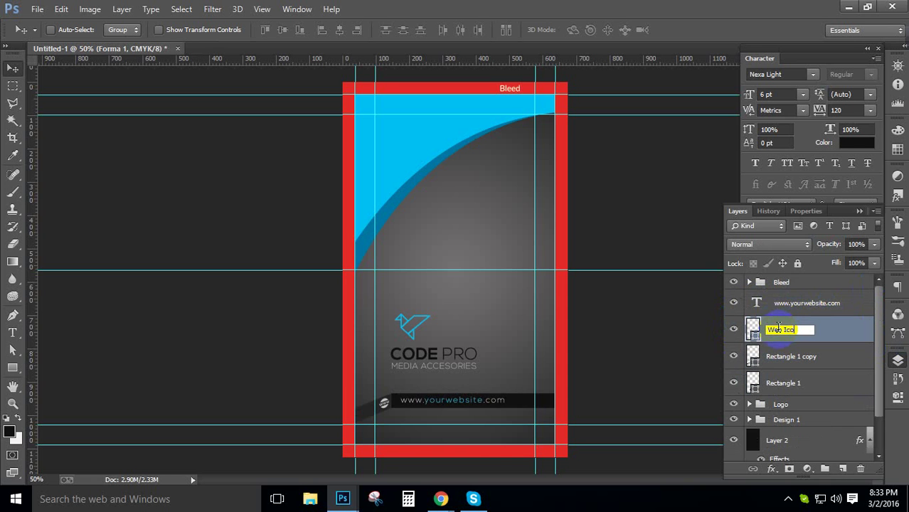
Step: Group the Rectangle 1 copy and Rectangle 1 layers and name the group Web Design
click(811, 363)
shift+click(813, 378)
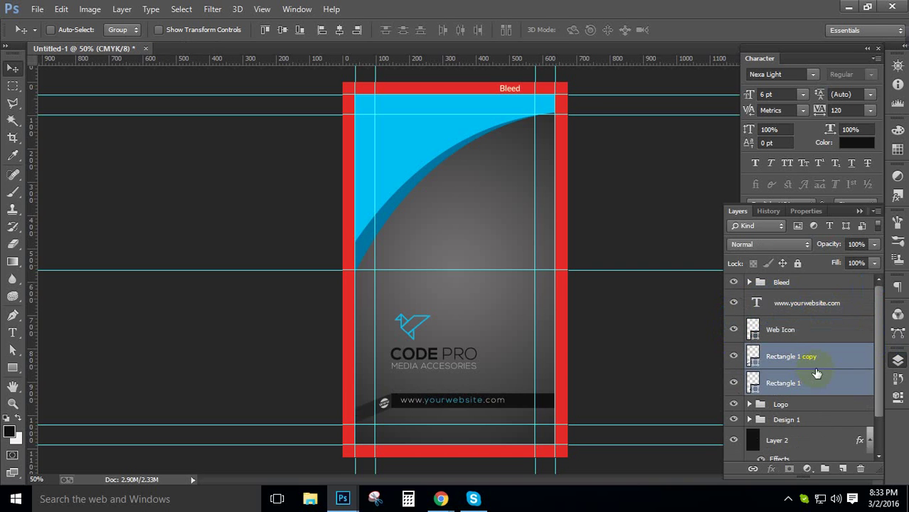
key(ctrl+g)
double_click(790, 350)
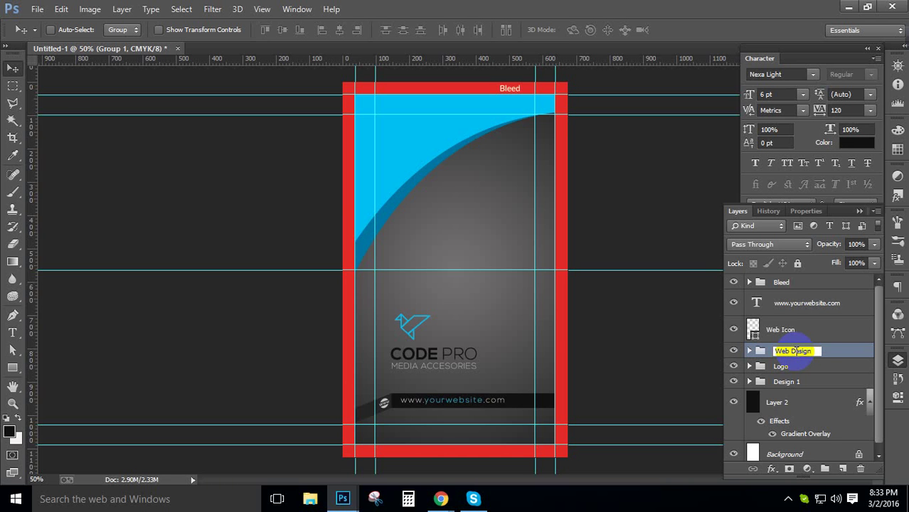
key(Return)
Step: Group the website text, Web Icon and Web Design together and name the new group Web
shift+click(820, 302)
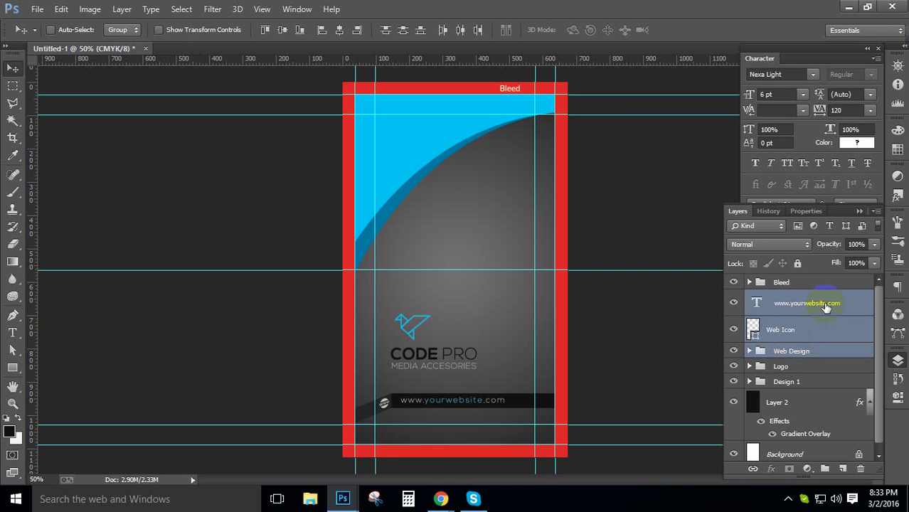
click(825, 305)
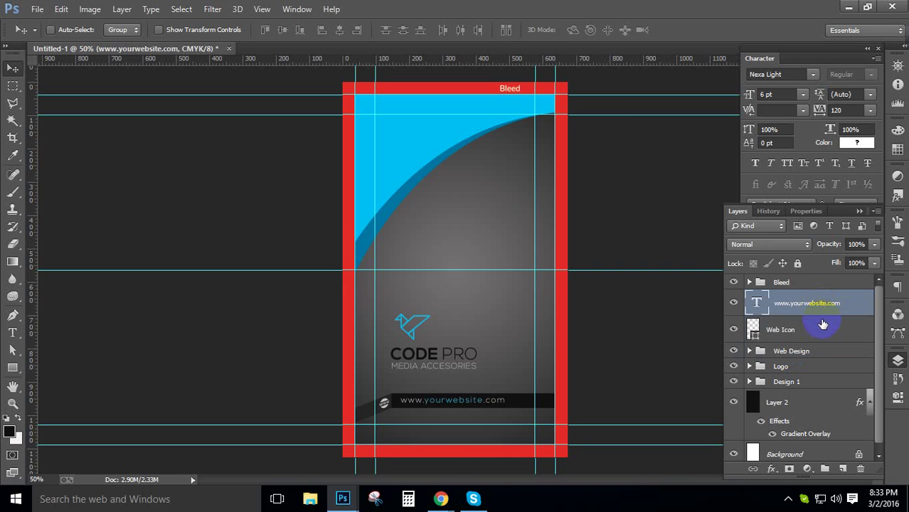
shift+click(822, 327)
shift+click(822, 350)
key(ctrl+g)
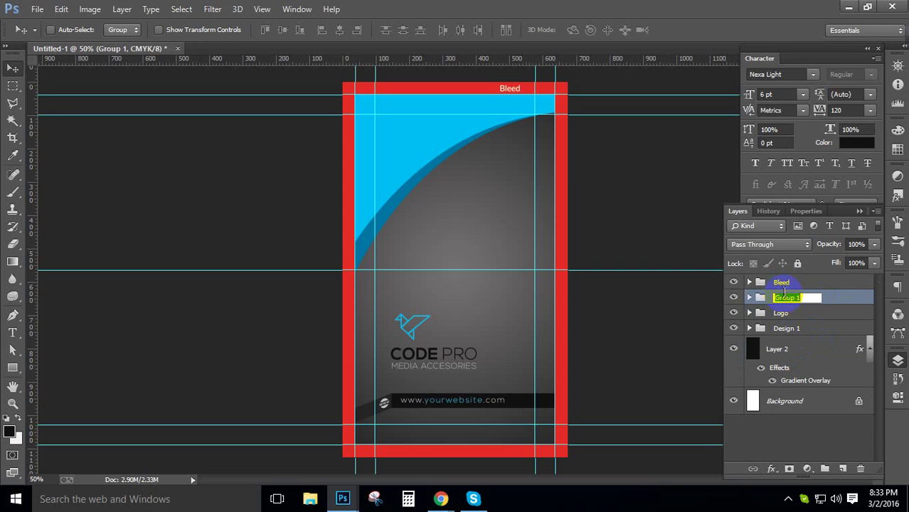
text(Web)
key(Return)
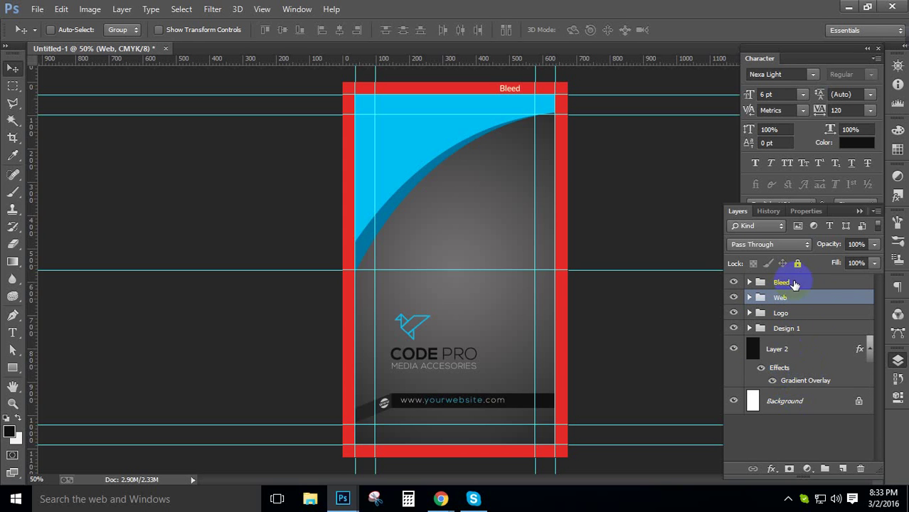
Step: Toggle the Bleed group's visibility and examine the overall layout of the card against its guides
click(794, 284)
click(733, 282)
click(733, 281)
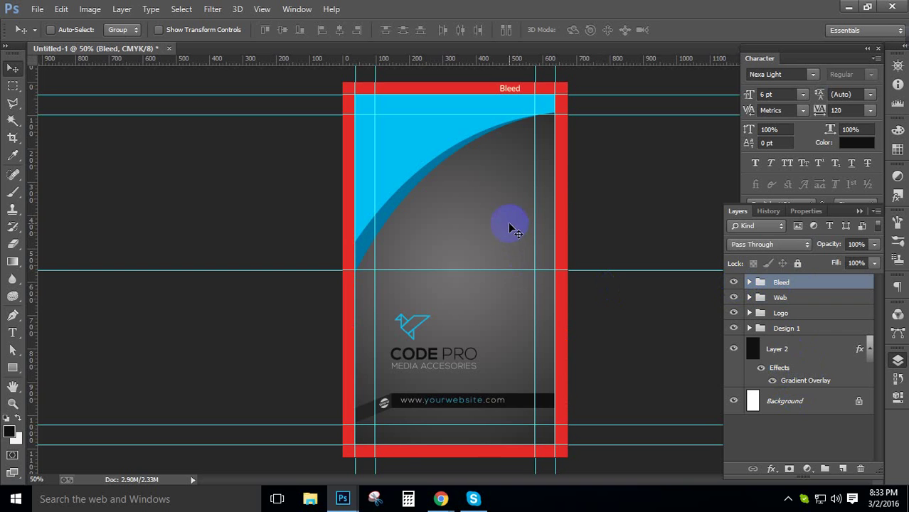
scroll(507, 222, down, 1)
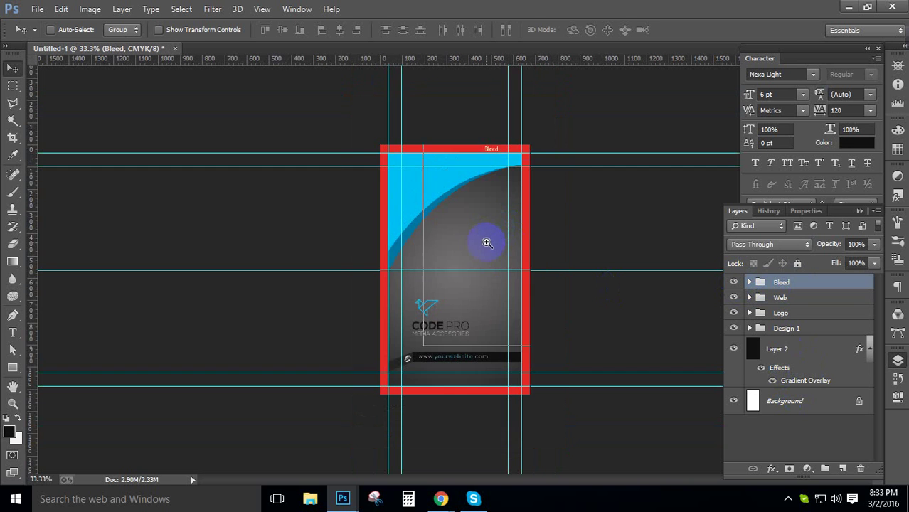
scroll(486, 242, up, 1)
scroll(484, 242, down, 1)
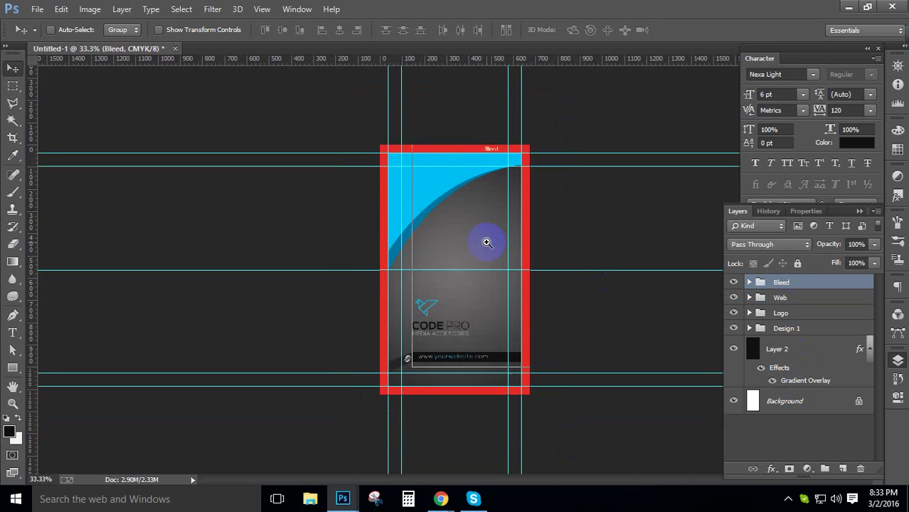
scroll(485, 242, up, 1)
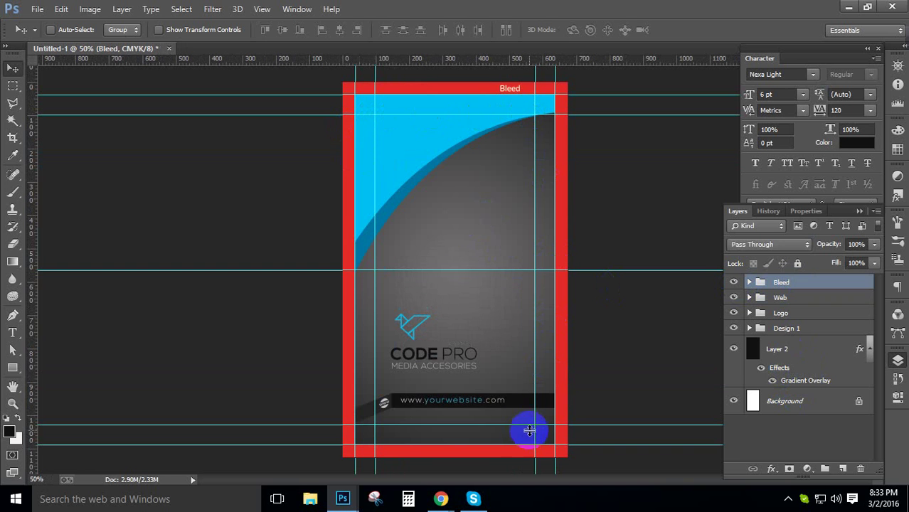
click(540, 123)
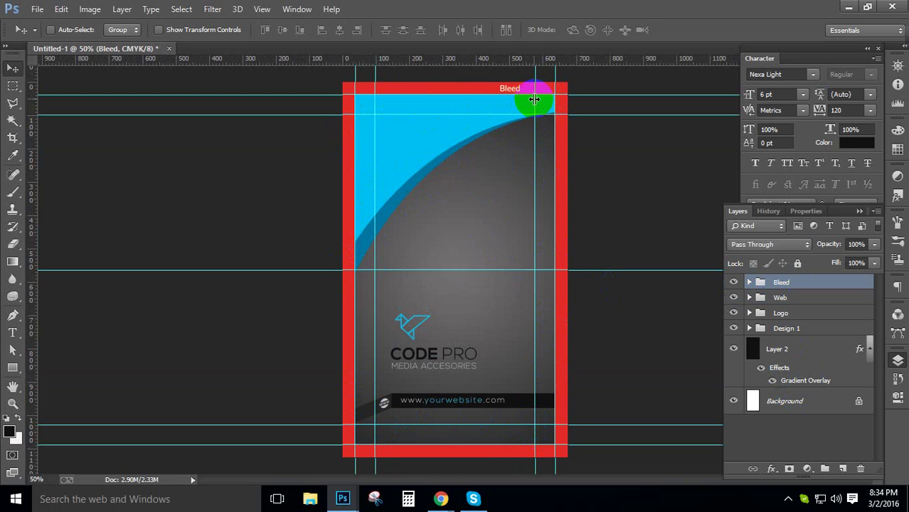
Step: Start saving the document and create a folder named Vertical Business card 02 inside Business card upload on drive G
key(ctrl+s)
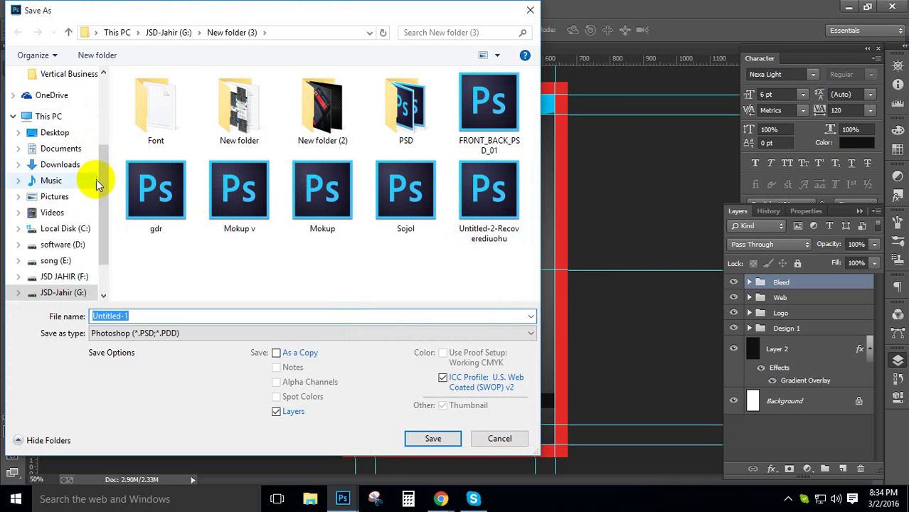
scroll(99, 182, down, 2)
click(68, 232)
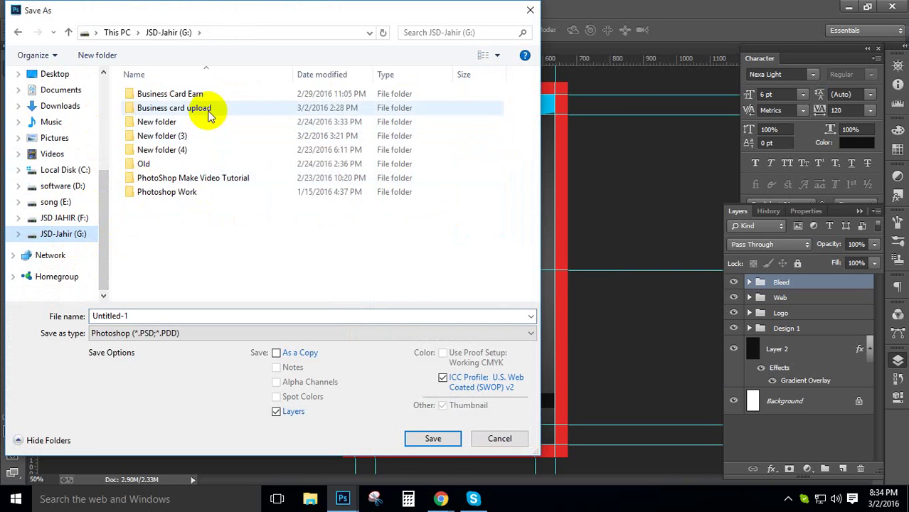
double_click(209, 112)
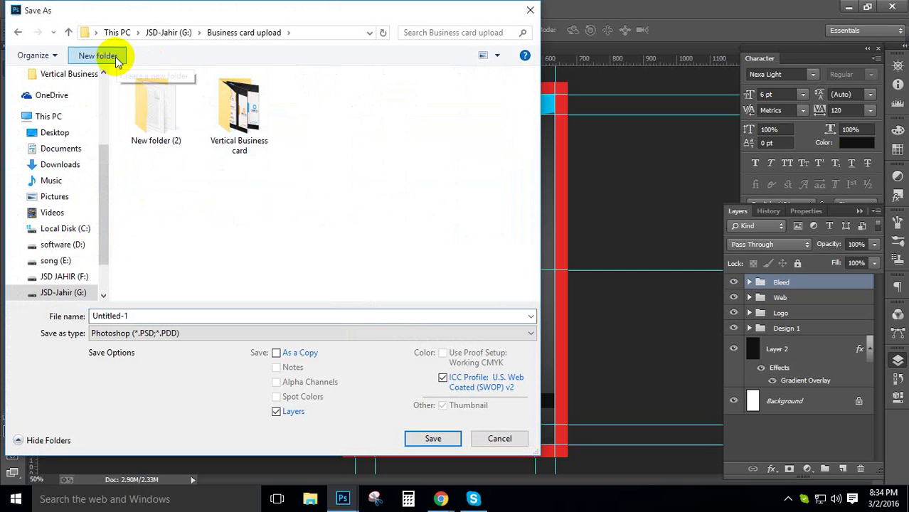
click(98, 56)
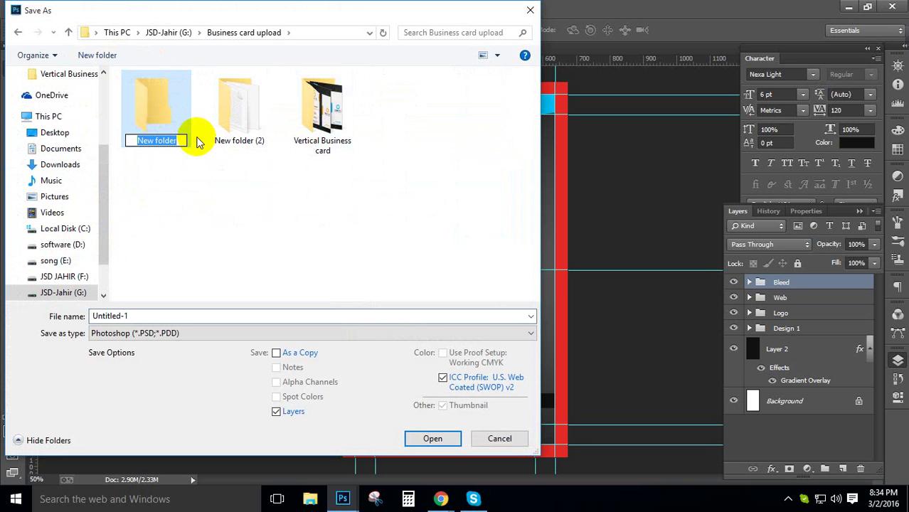
text(Vertica)
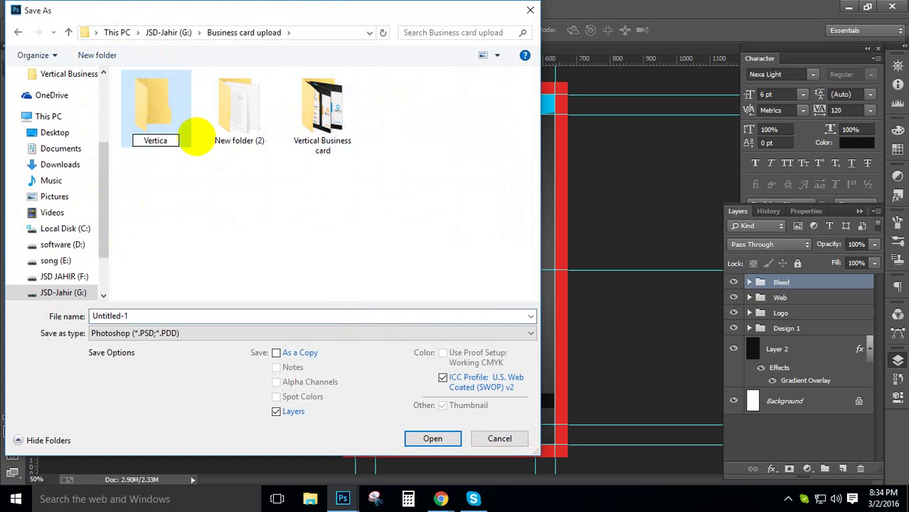
text(l Business card)
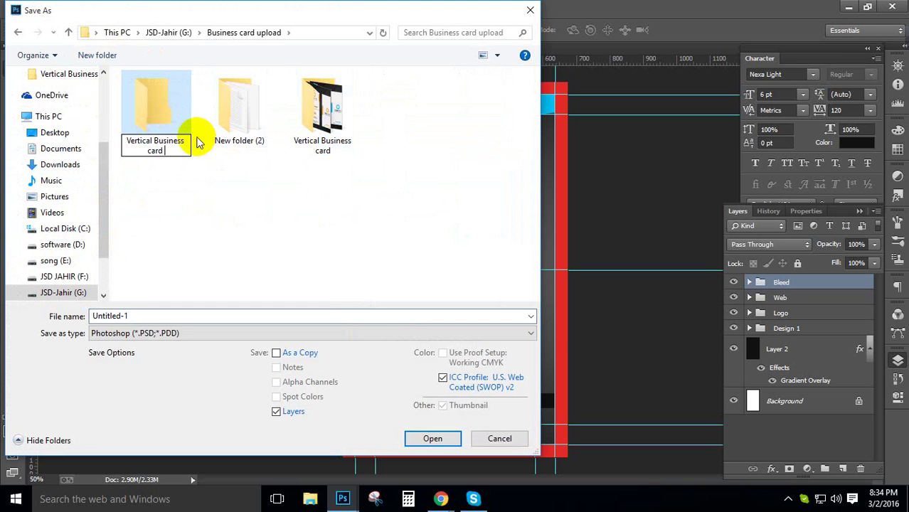
text( 02)
key(Return)
key(Return)
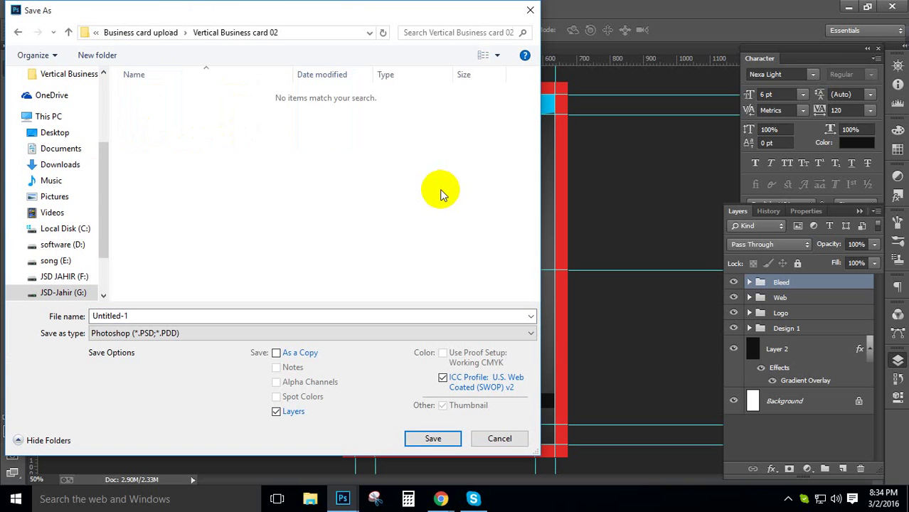
Step: Save the document in the new folder as the Photoshop file Back Blue with Maximize Compatibility on
click(183, 316)
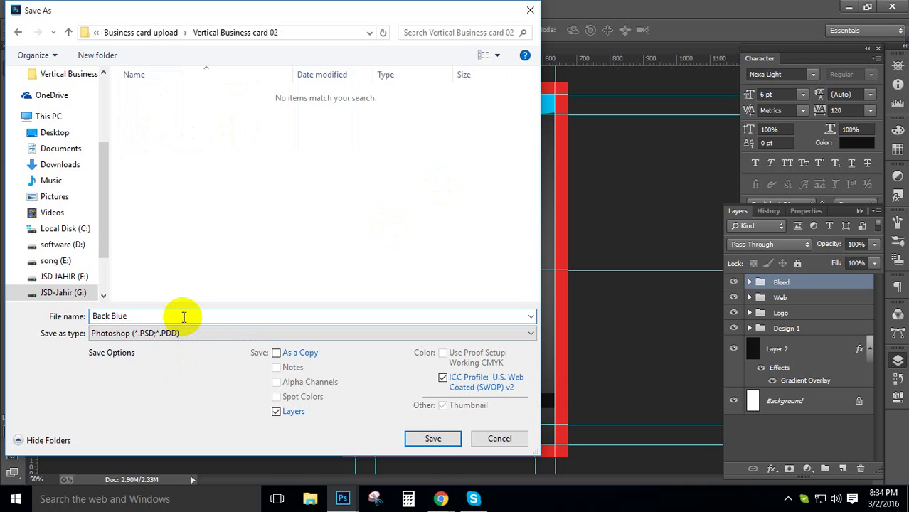
click(433, 438)
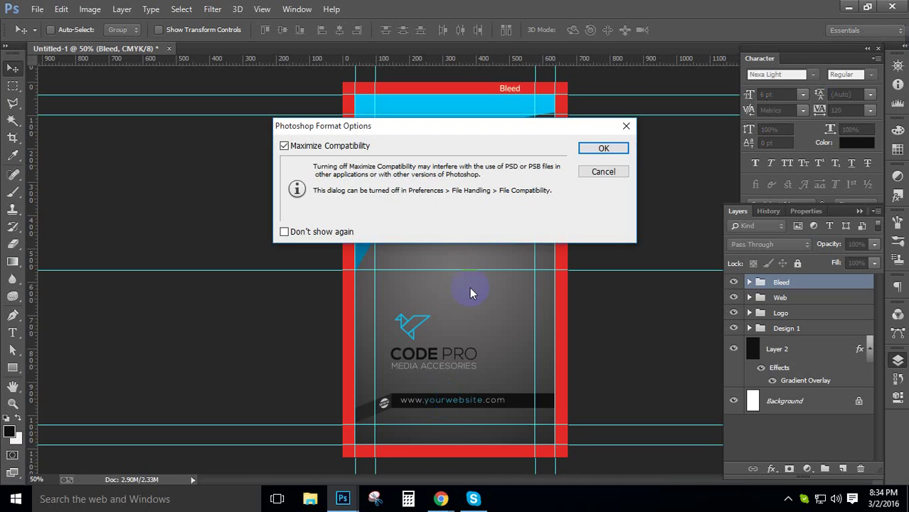
click(583, 155)
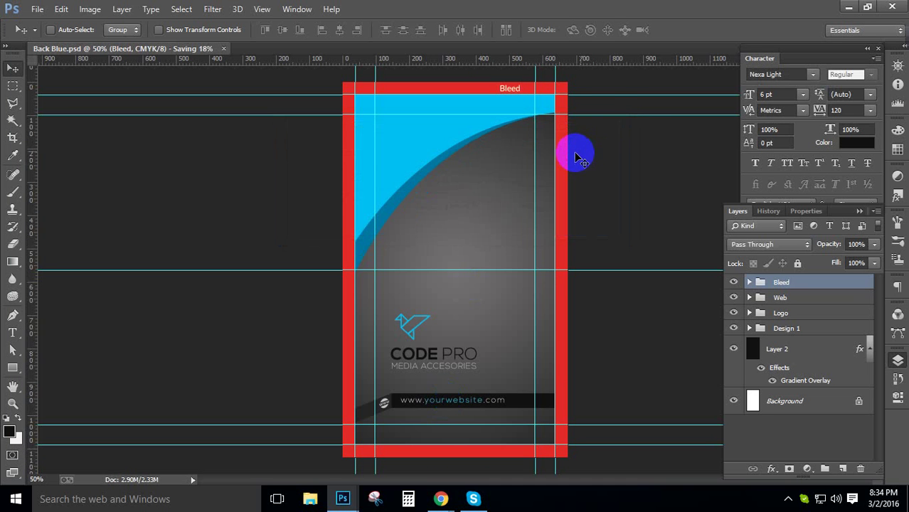
Step: Save a JPEG copy of Back Blue in the same folder, accepting the offered format options
key(ctrl+shift+s)
click(203, 333)
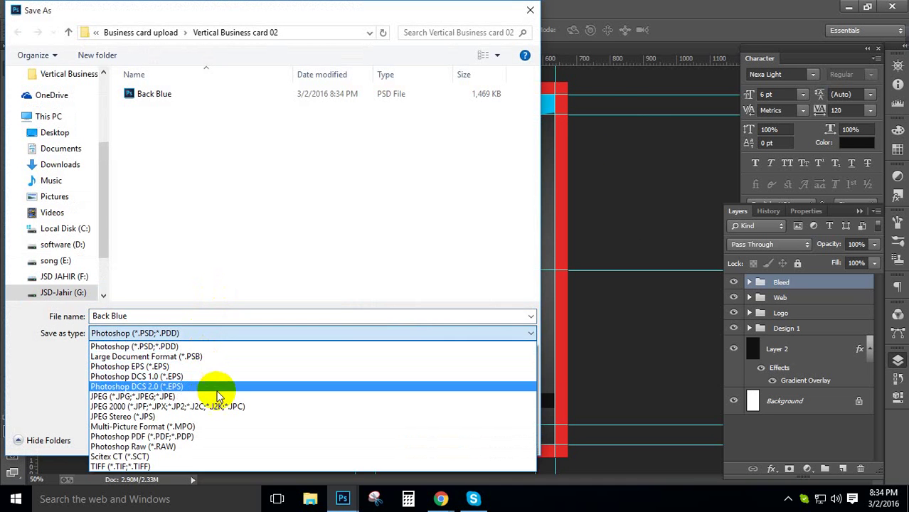
click(216, 383)
click(433, 438)
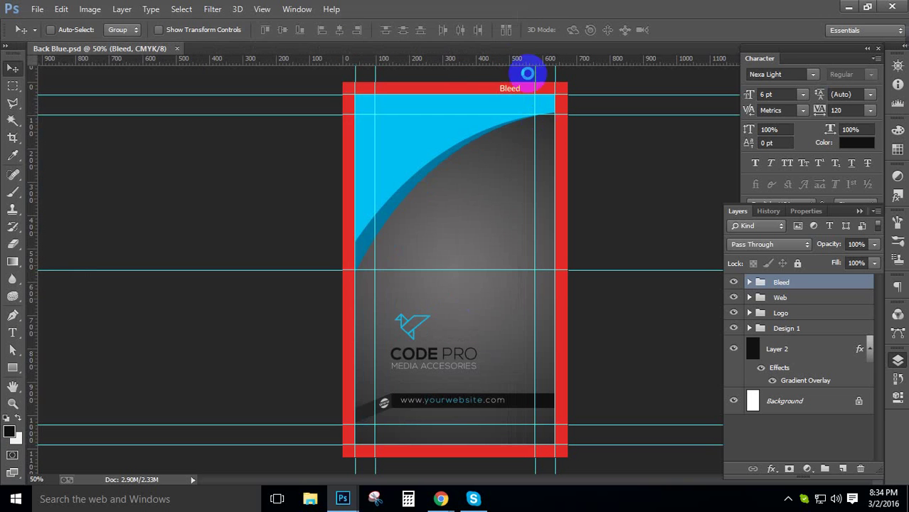
click(528, 122)
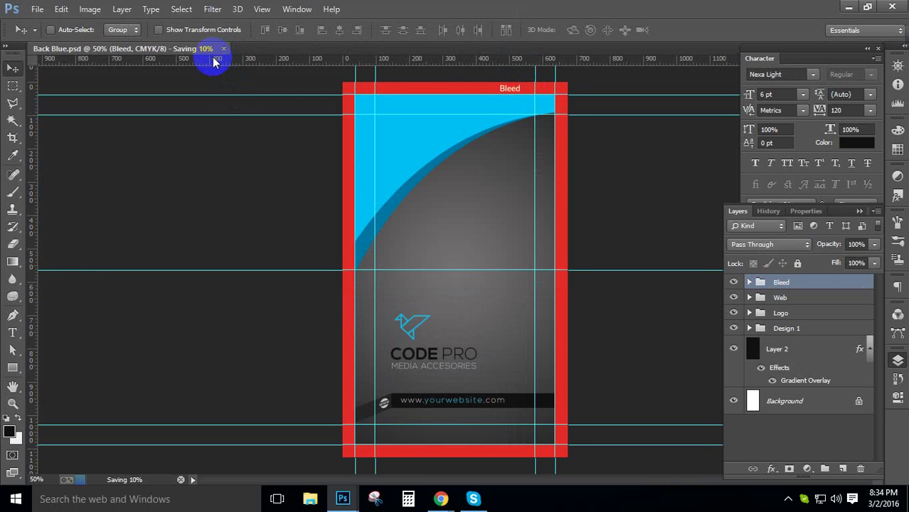
Step: Create a new 2 × 3.5 inch document at 300 pixels/inch in CMYK Color with a white background
key(ctrl+n)
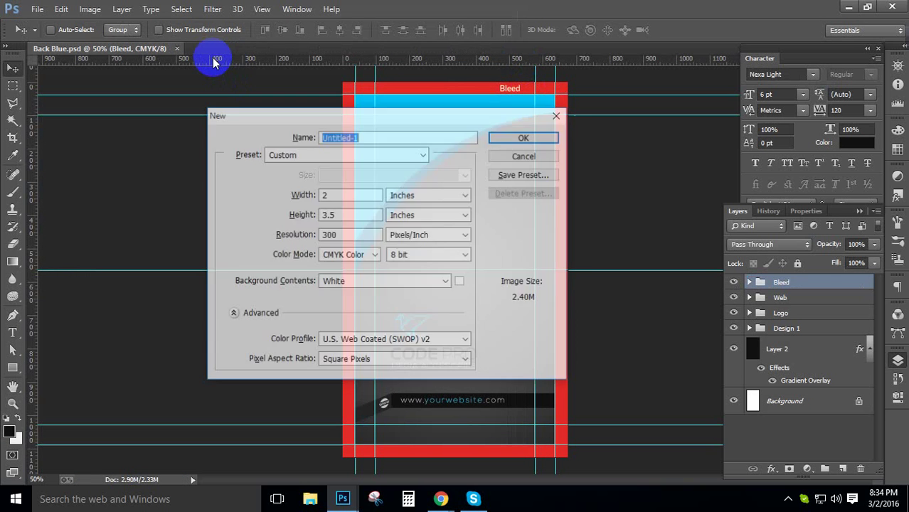
click(524, 137)
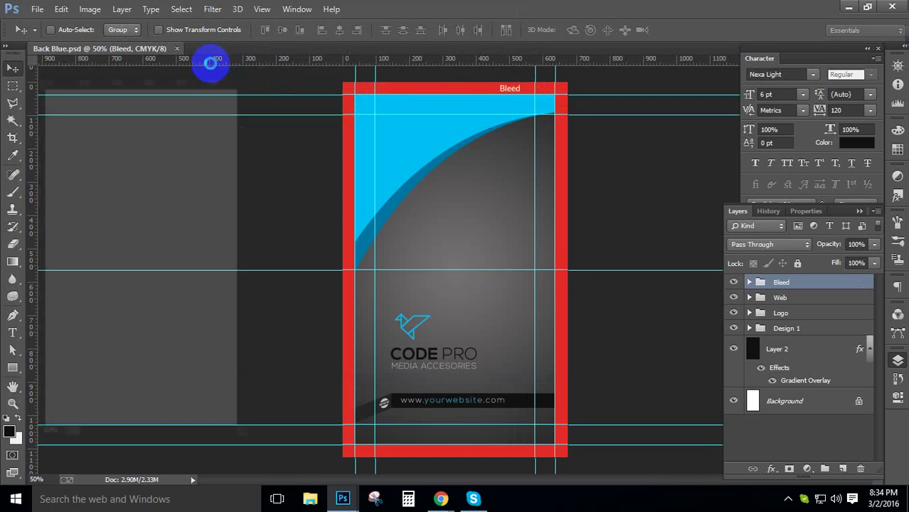
drag(202, 61, 244, 47)
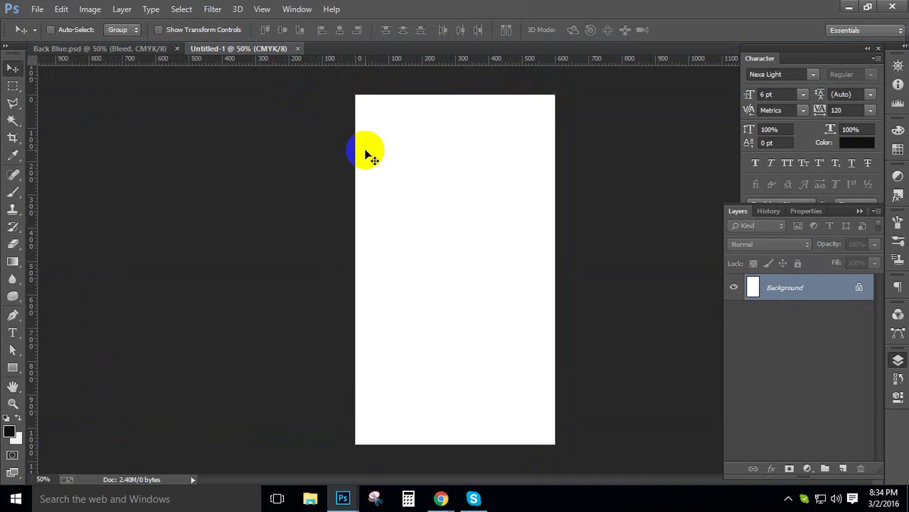
Step: Place guides along all four edges of the blank canvas
drag(484, 61, 516, 92)
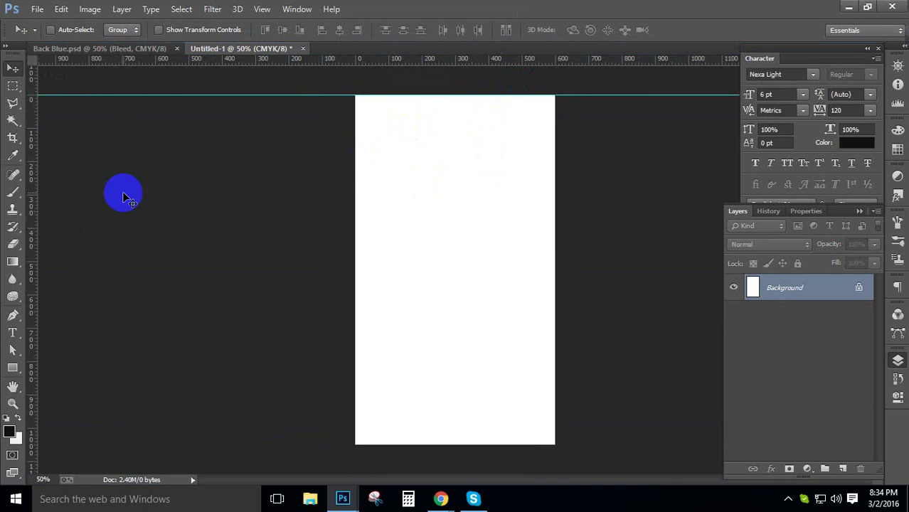
drag(32, 178, 355, 187)
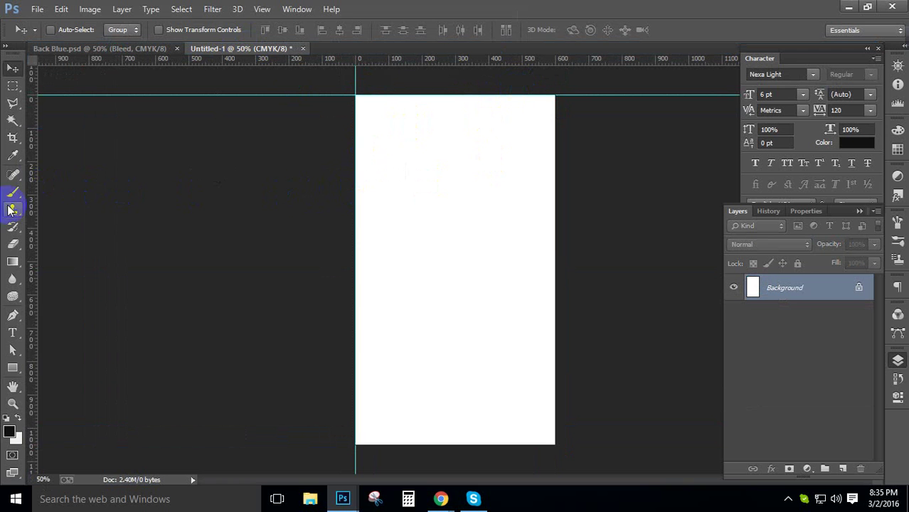
drag(34, 198, 555, 146)
drag(539, 60, 588, 442)
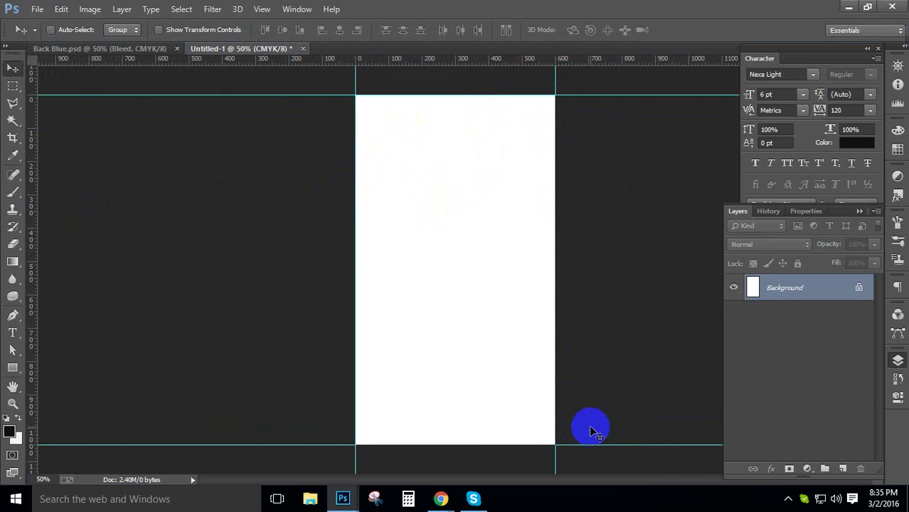
Step: Add horizontal safe-margin guides at .20 in and 3.3 in
click(260, 9)
click(330, 315)
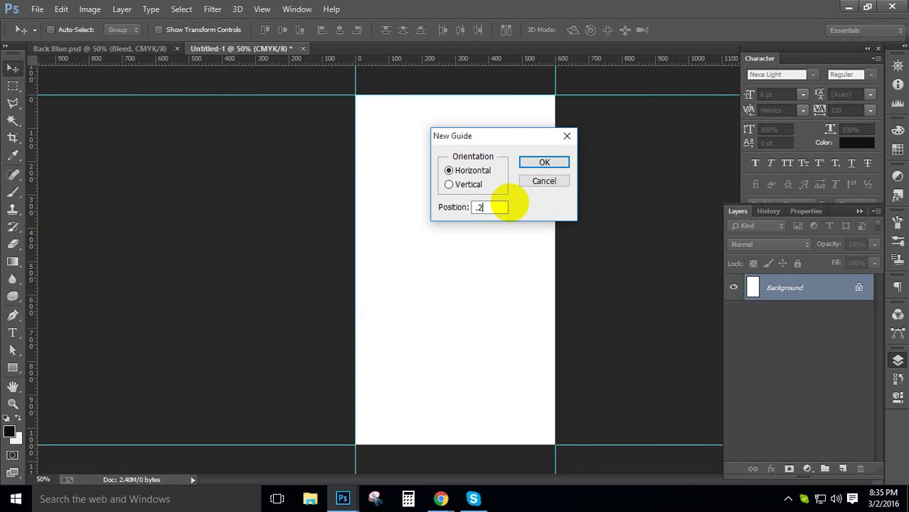
text(.20in)
key(Return)
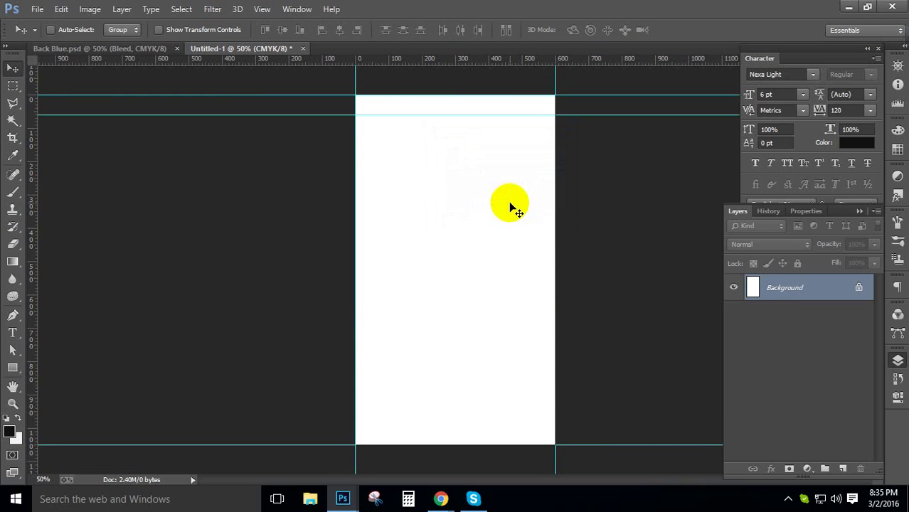
click(261, 10)
click(353, 313)
text(3.3)
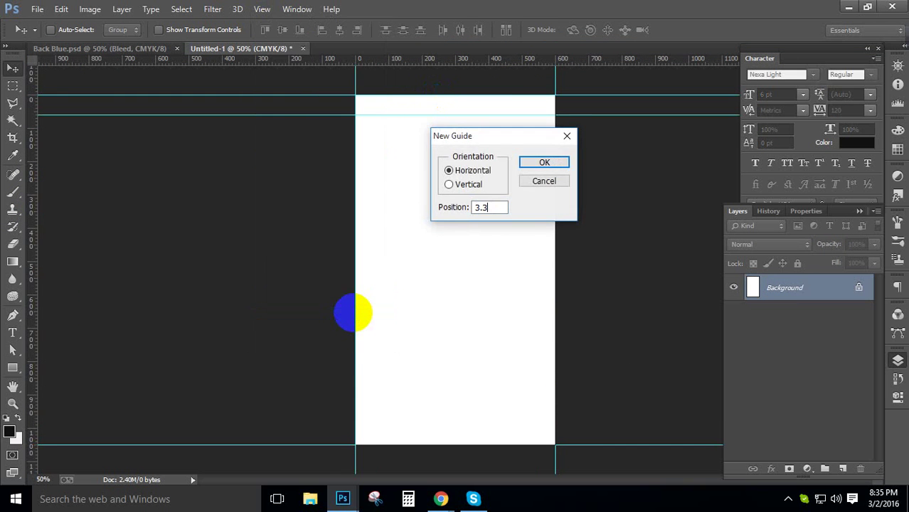
text(in)
key(Return)
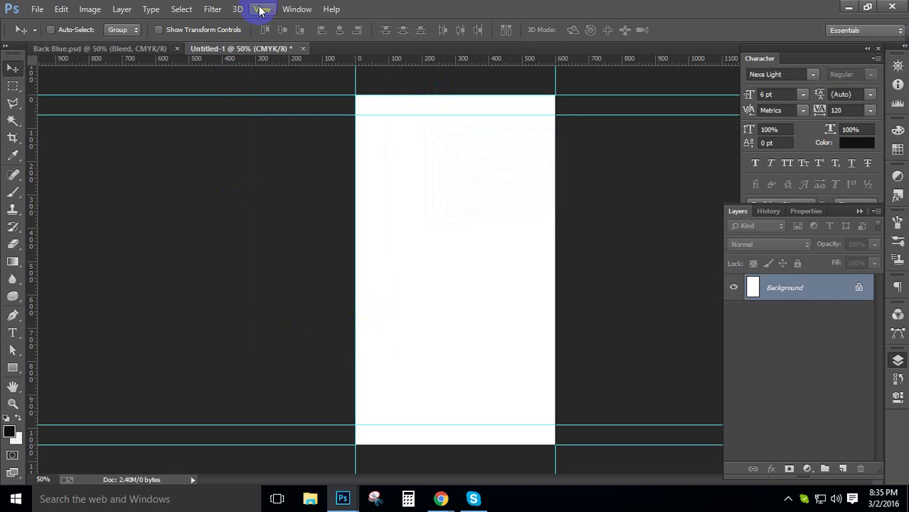
Step: Add vertical safe-margin guides at .20 in and 1.8 in
click(262, 9)
click(284, 313)
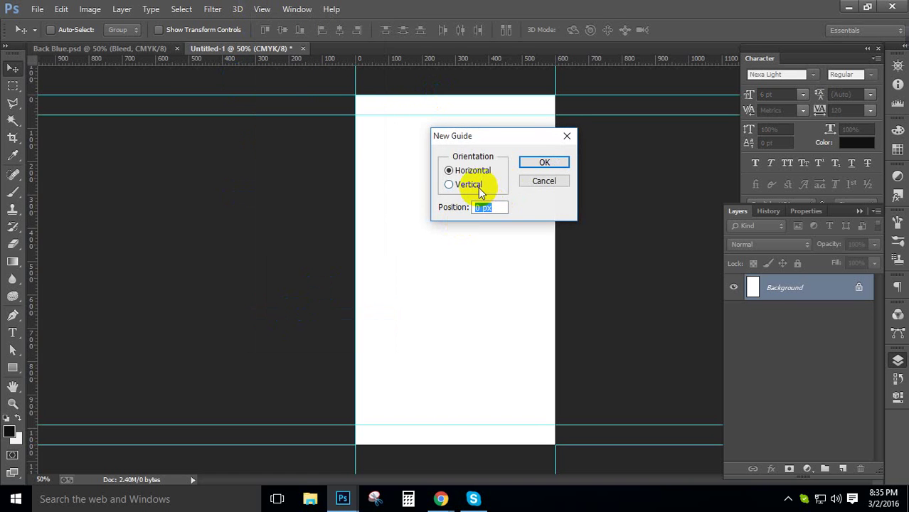
click(470, 184)
drag(506, 207, 423, 201)
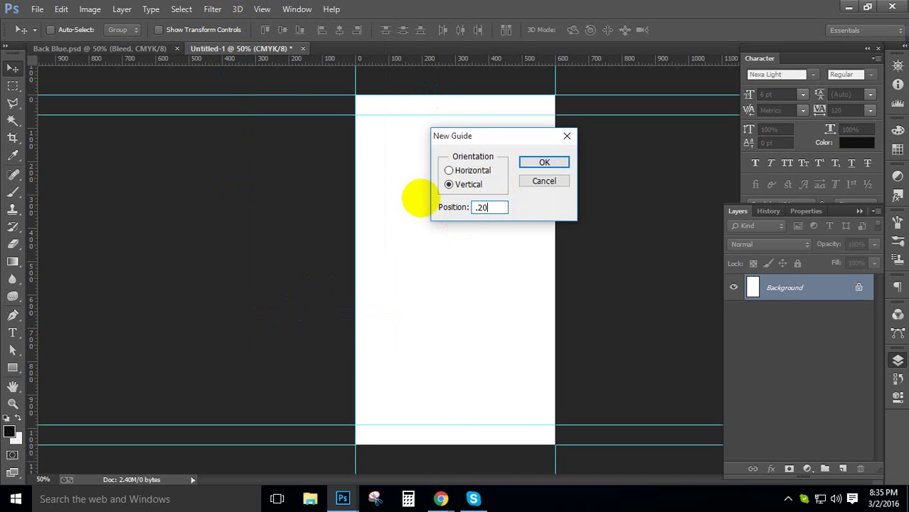
key(Return)
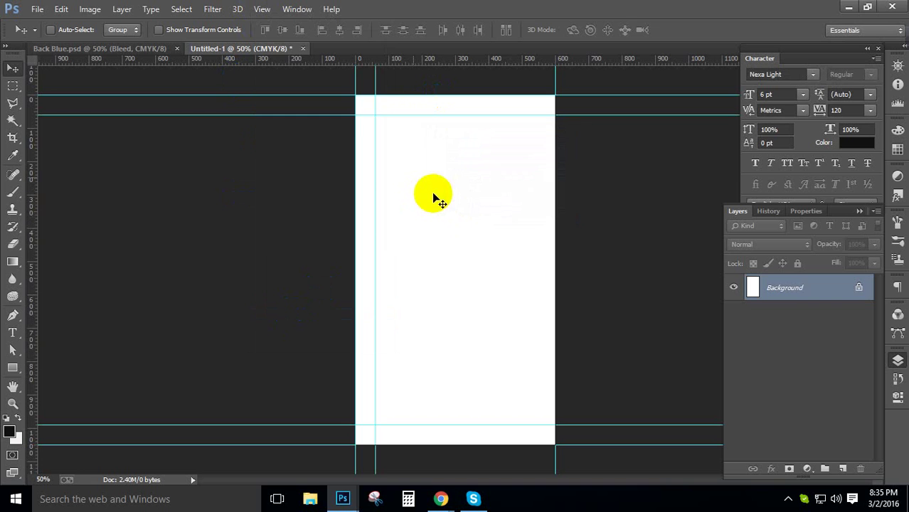
click(262, 9)
click(313, 311)
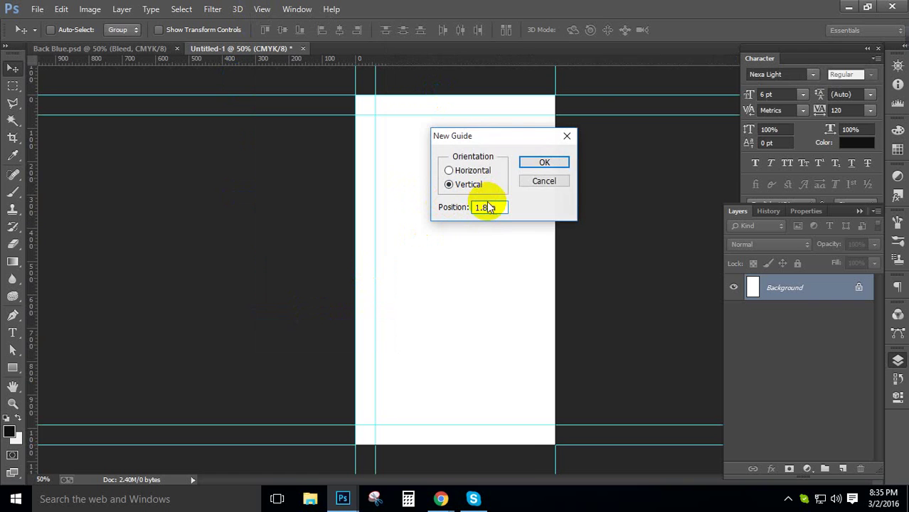
key(Return)
Step: Enlarge the canvas to 2.25 inches wide and 3.75 inches high, anchored at the center
key(ctrl+alt+c)
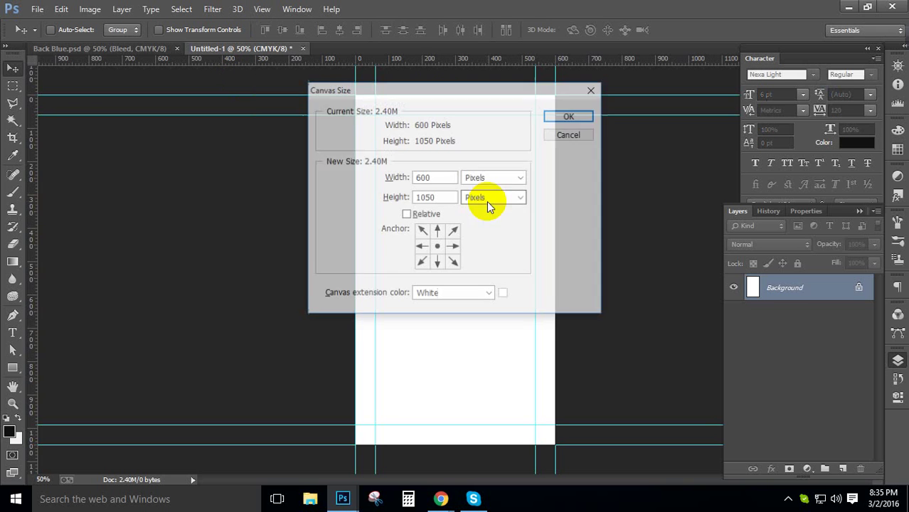
click(491, 177)
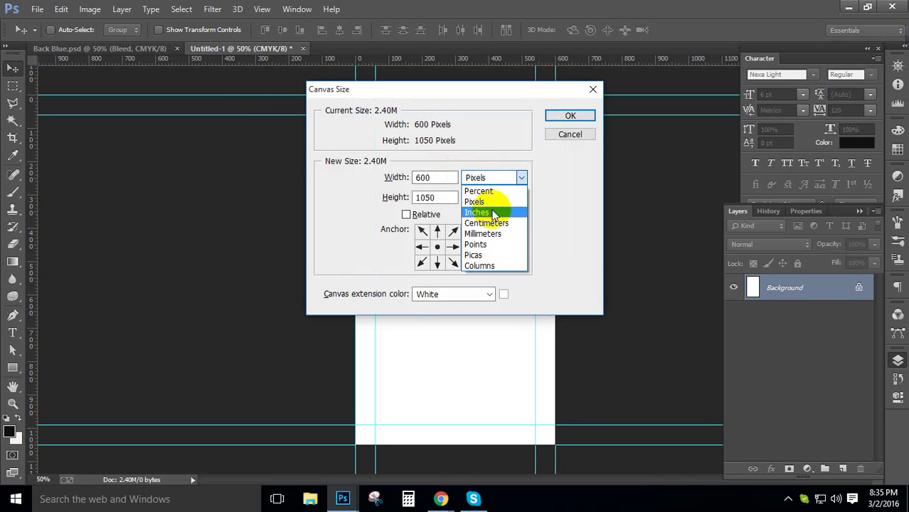
click(502, 210)
click(433, 177)
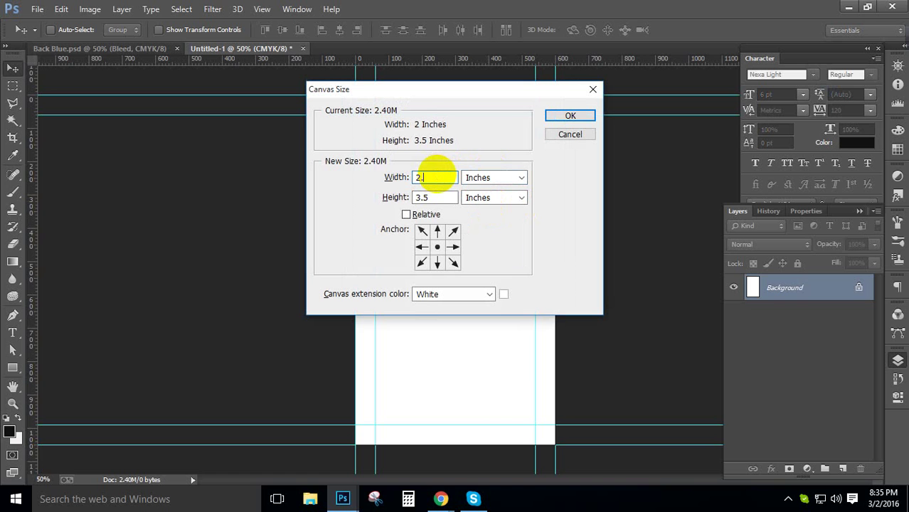
click(449, 197)
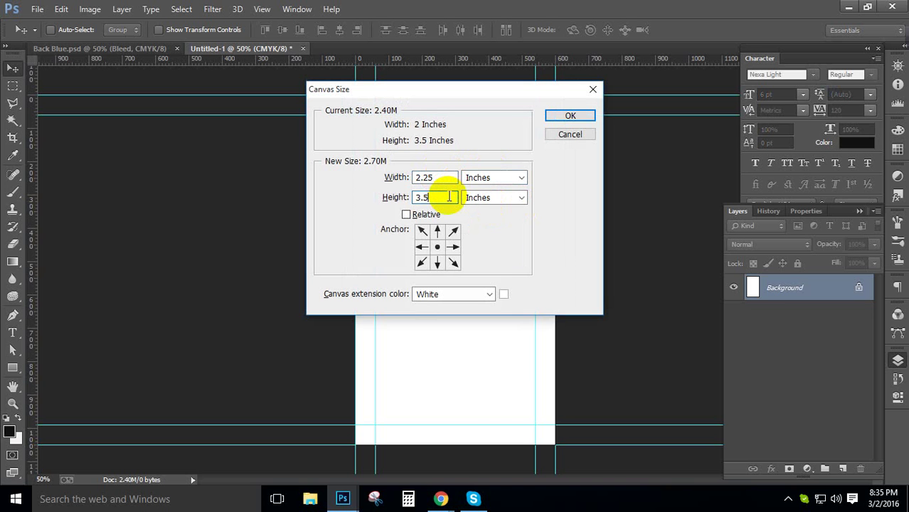
text(75)
key(Return)
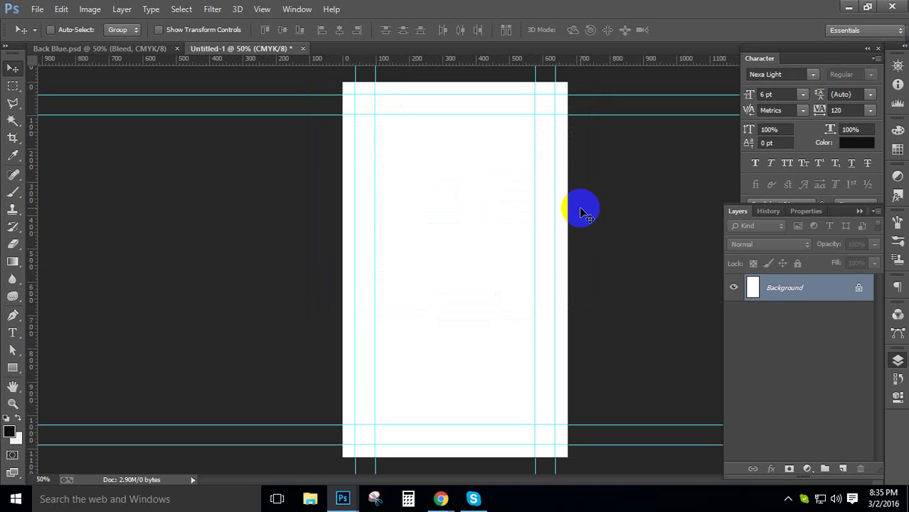
Step: Add five new empty layers above the background
click(842, 468)
click(842, 468)
click(842, 468)
click(842, 468)
click(842, 468)
Step: Rename the lowest new layer, directly above the background, as Bleed
click(783, 397)
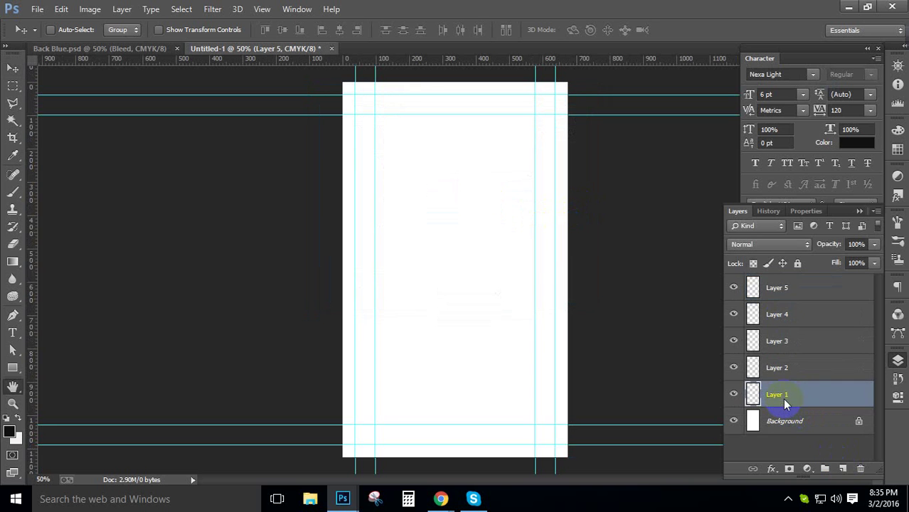
double_click(785, 404)
click(885, 152)
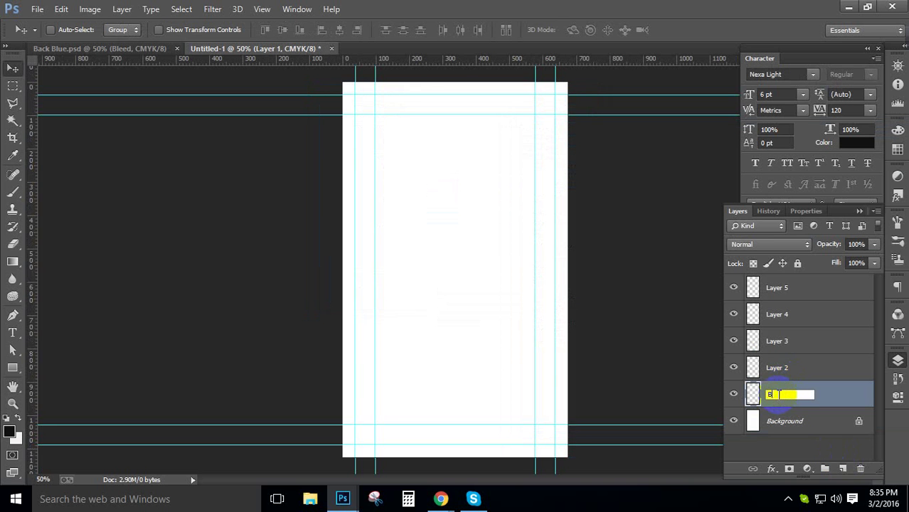
key(Return)
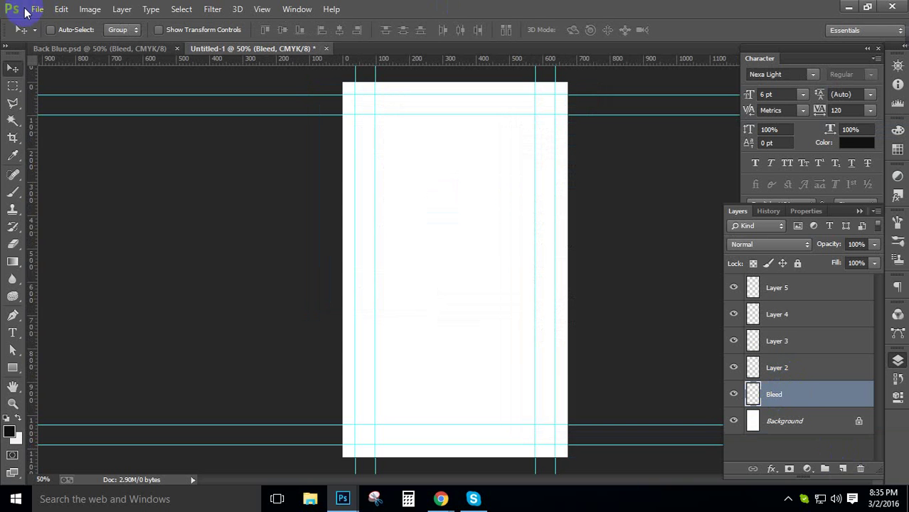
Step: Select the area inside the outer guides with the Rectangular Marquee and invert the selection to cover the bleed border
click(12, 86)
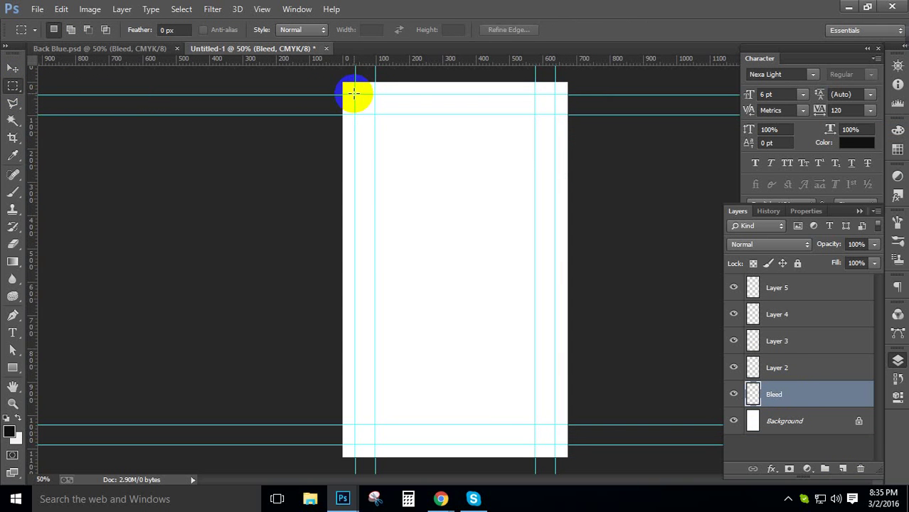
drag(353, 92, 553, 435)
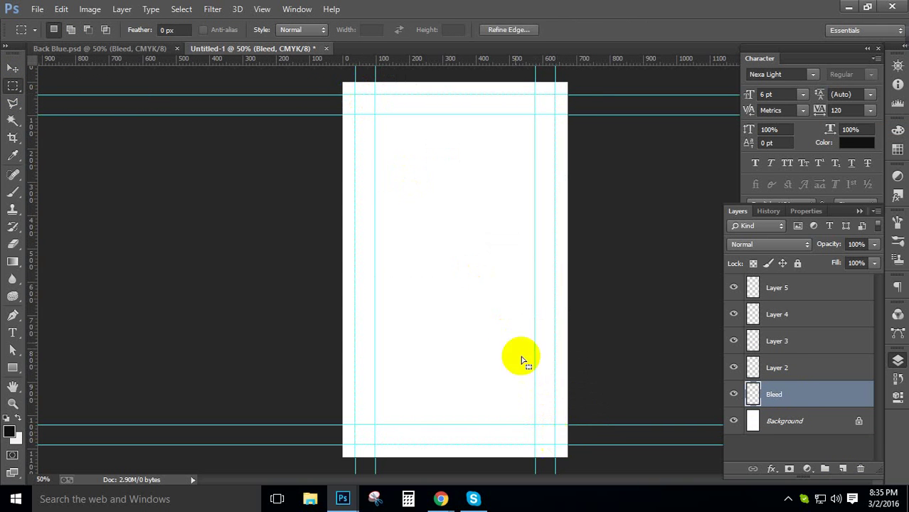
right_click(449, 197)
click(540, 229)
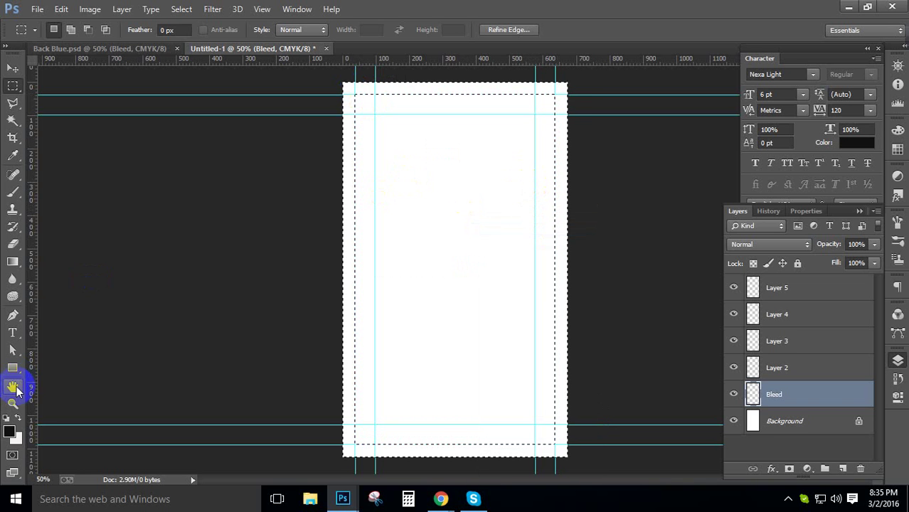
Step: Fill the selected border on the Bleed layer with red d72d22 and deselect it
click(10, 431)
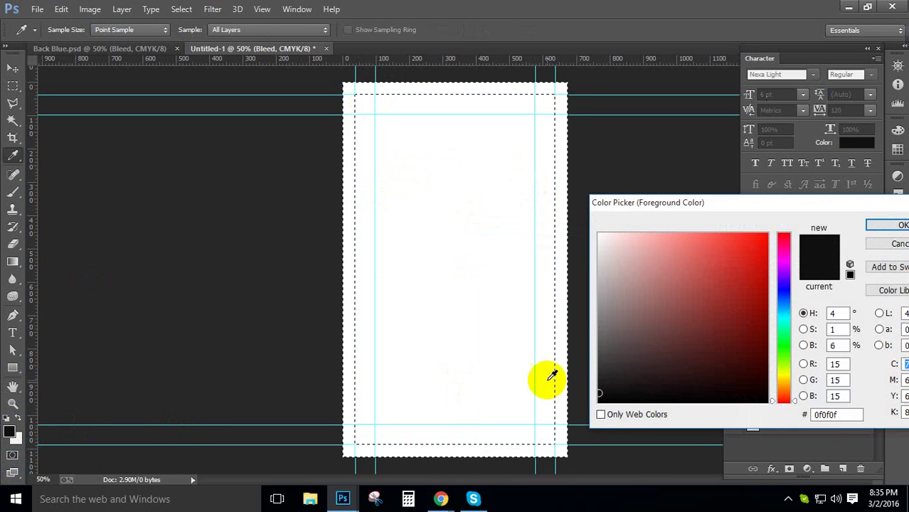
drag(741, 272, 744, 257)
click(882, 226)
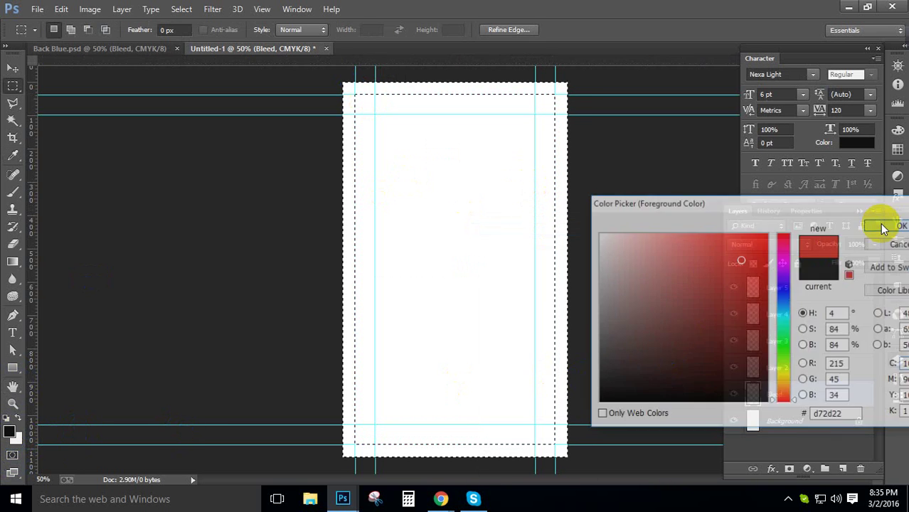
key(alt+BackSpace)
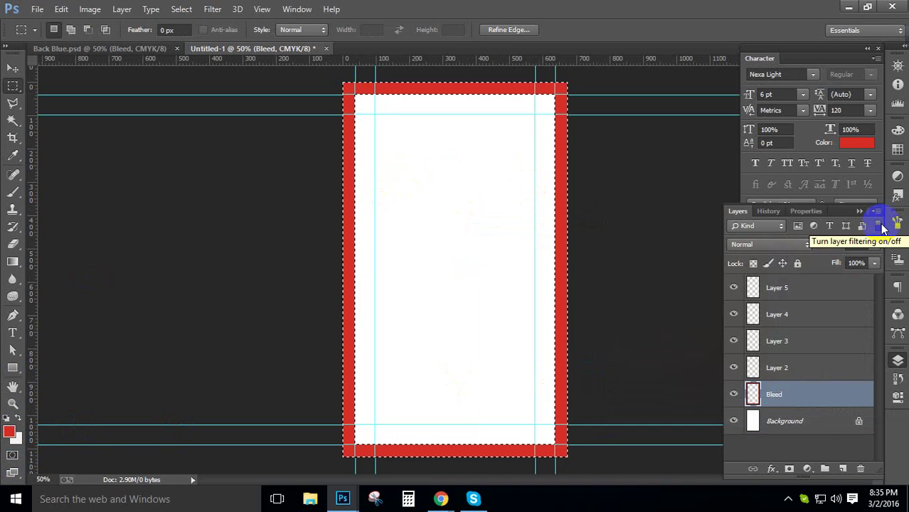
key(ctrl+d)
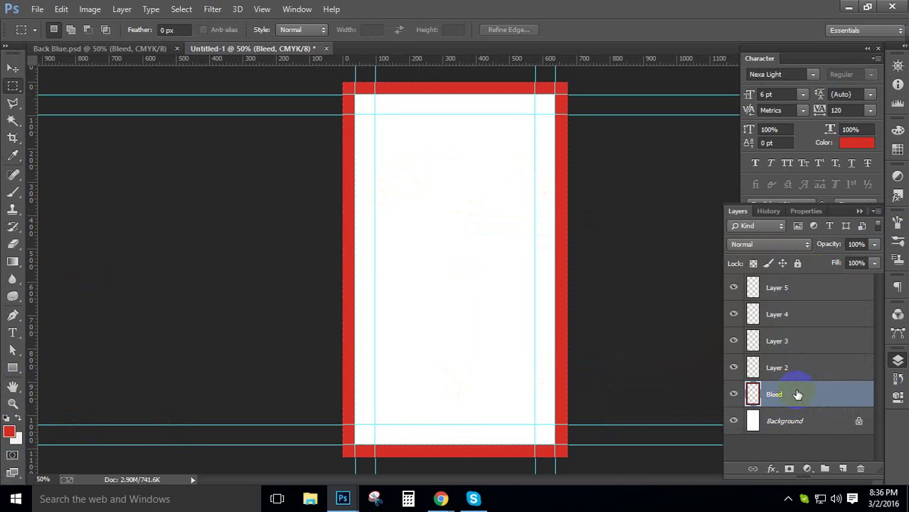
Step: Add the text "Bleed" near the middle of the card
drag(12, 332, 71, 325)
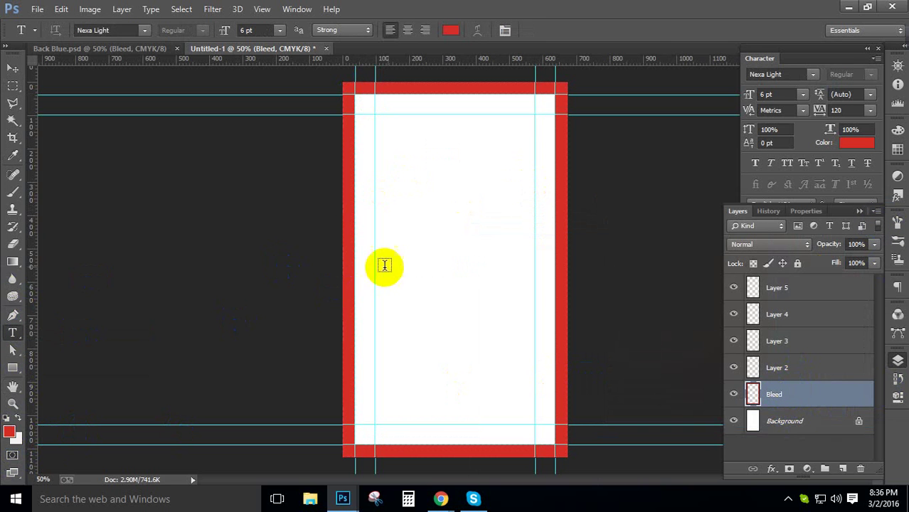
click(443, 257)
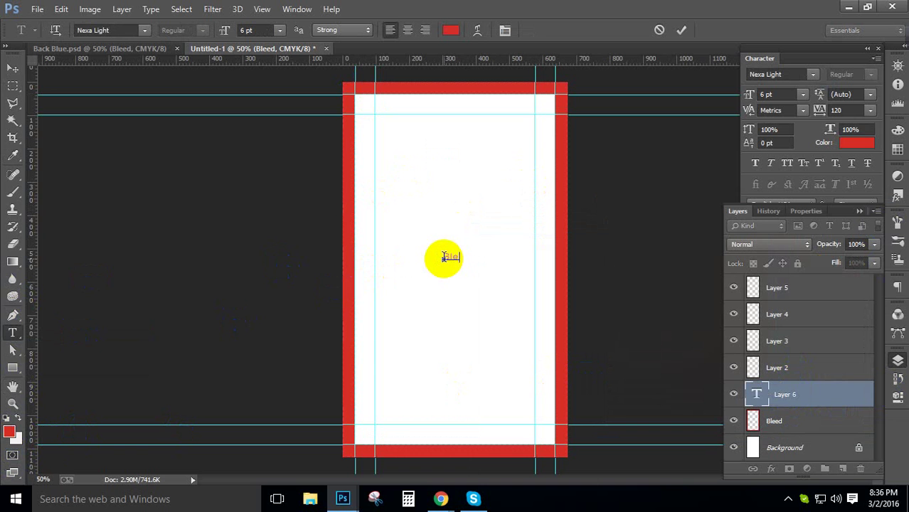
Step: Set the whole "Bleed" text's tracking to 0 and its color to white (ffffff)
key(ctrl+a)
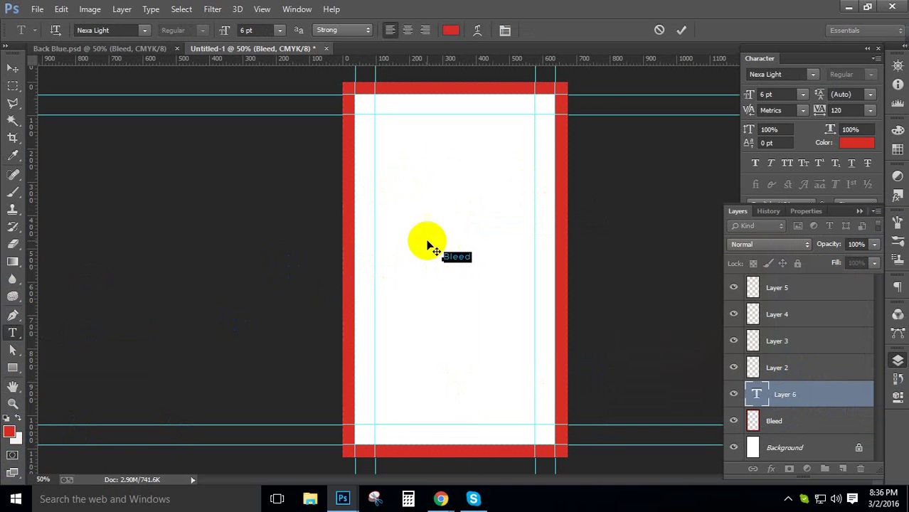
click(820, 109)
click(845, 109)
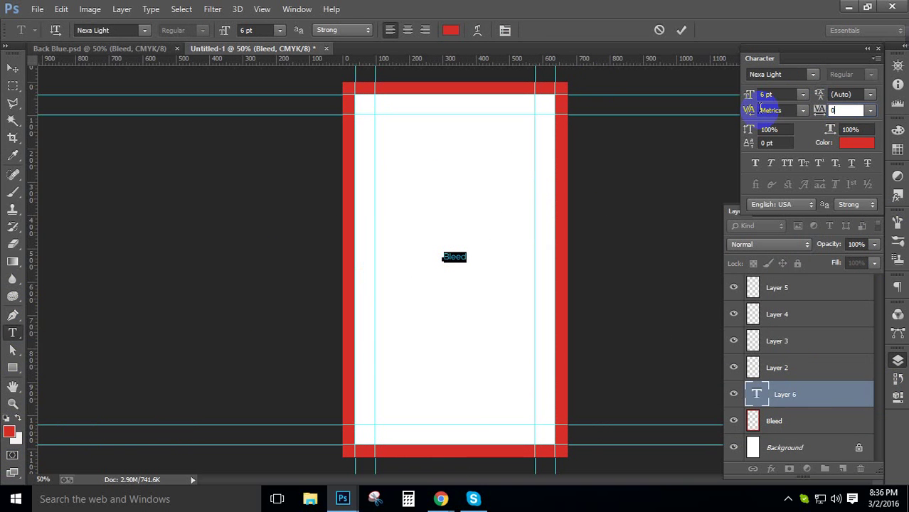
text(0)
click(857, 142)
click(599, 235)
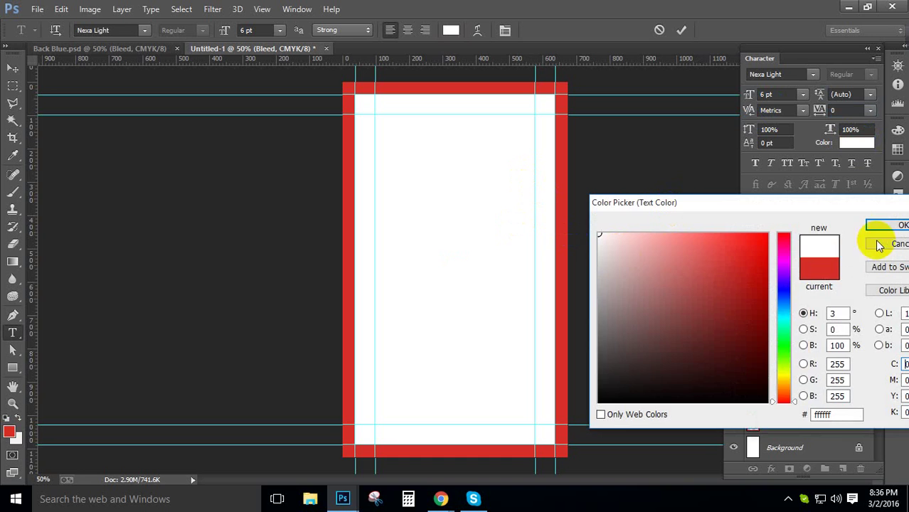
click(883, 225)
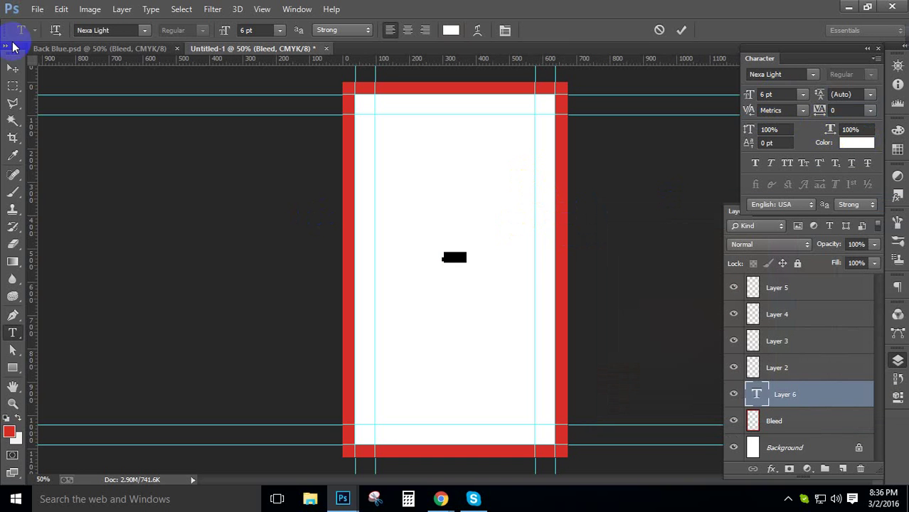
Step: Move the "Bleed" text onto the card's upper red border, near its right end
click(12, 68)
drag(439, 266, 498, 93)
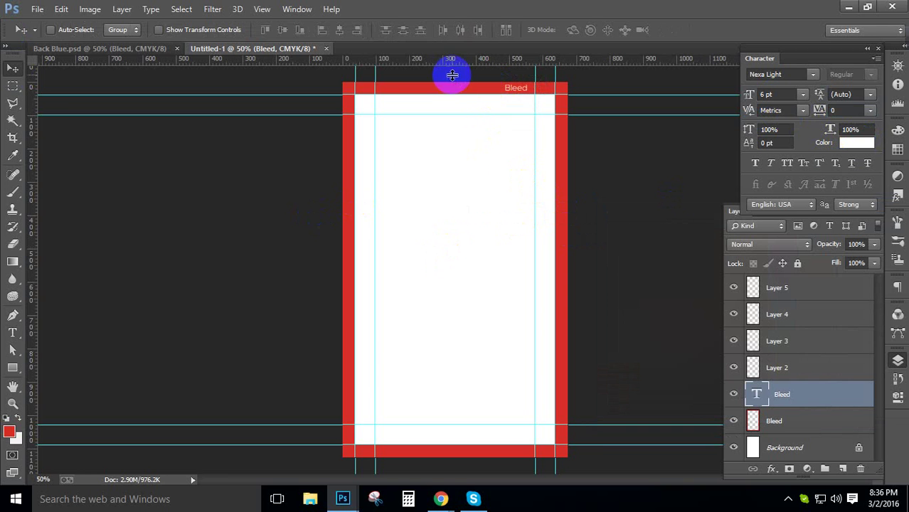
click(787, 496)
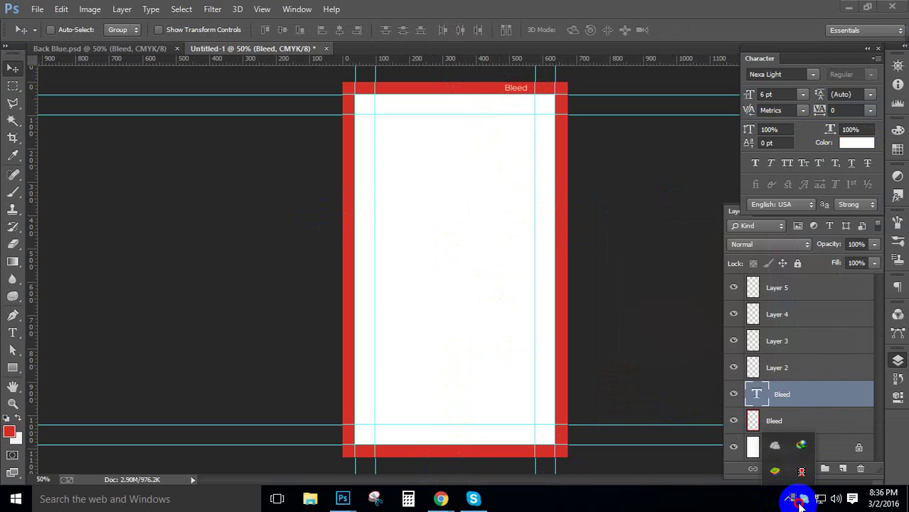
click(397, 290)
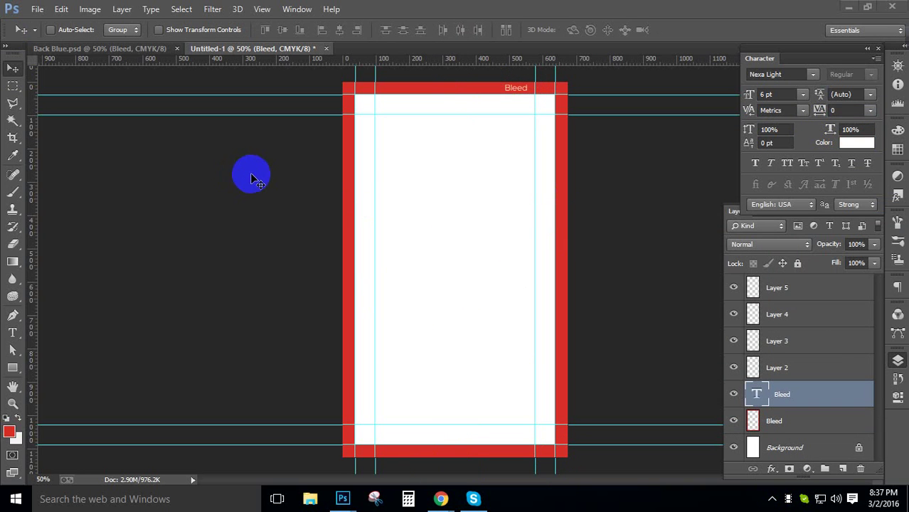
Step: Set the foreground color to near-black 151414
click(14, 434)
drag(633, 384, 603, 389)
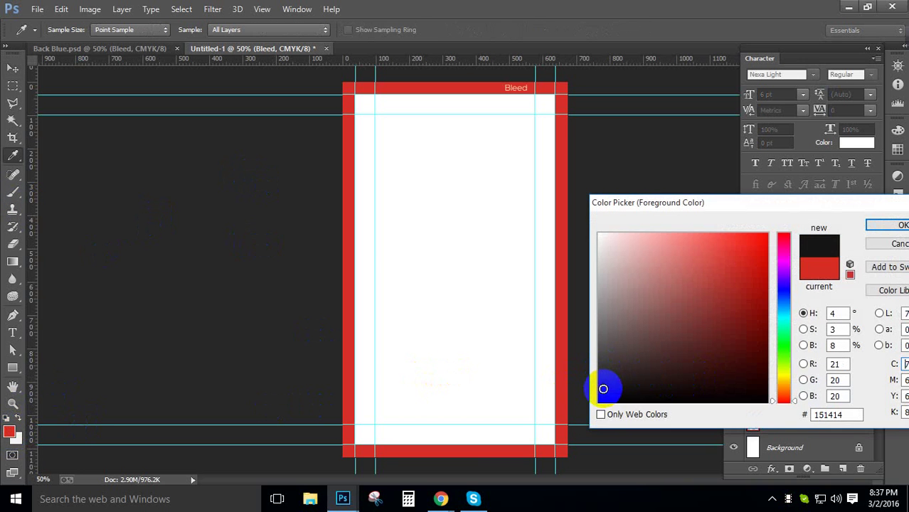
click(893, 226)
key(v)
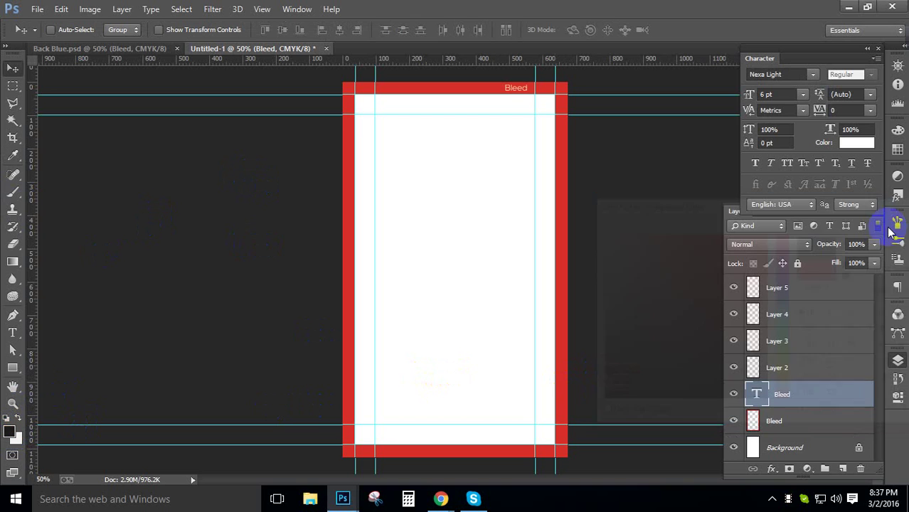
Step: Group the "Bleed" text and border layers as "Bleed" and move the group above Layer 5
shift+click(799, 421)
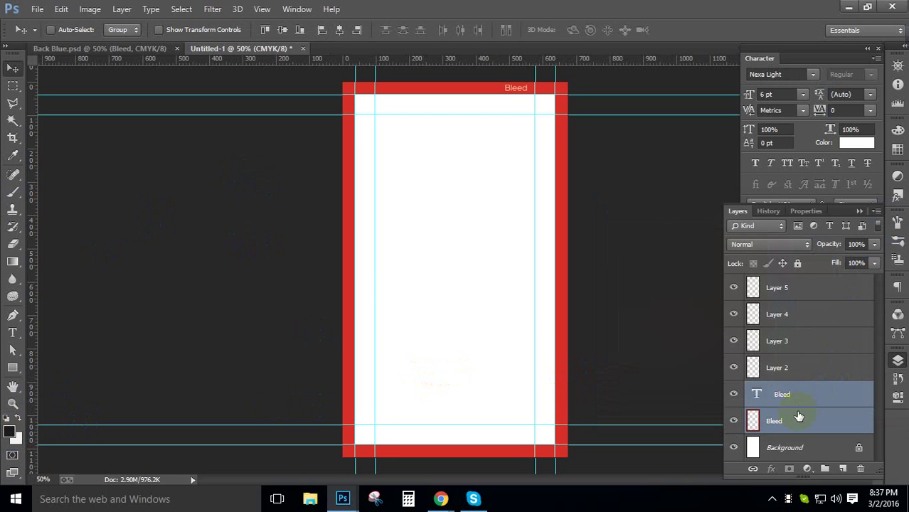
key(ctrl+g)
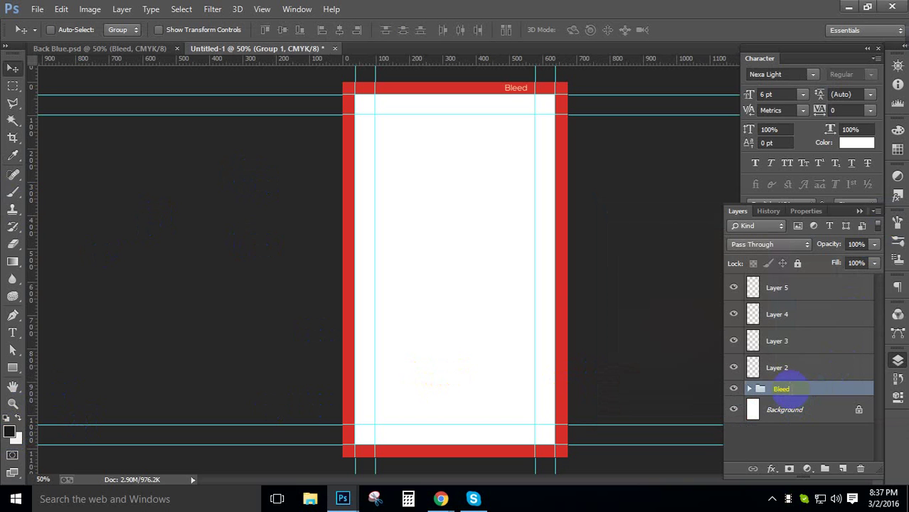
drag(789, 392, 795, 283)
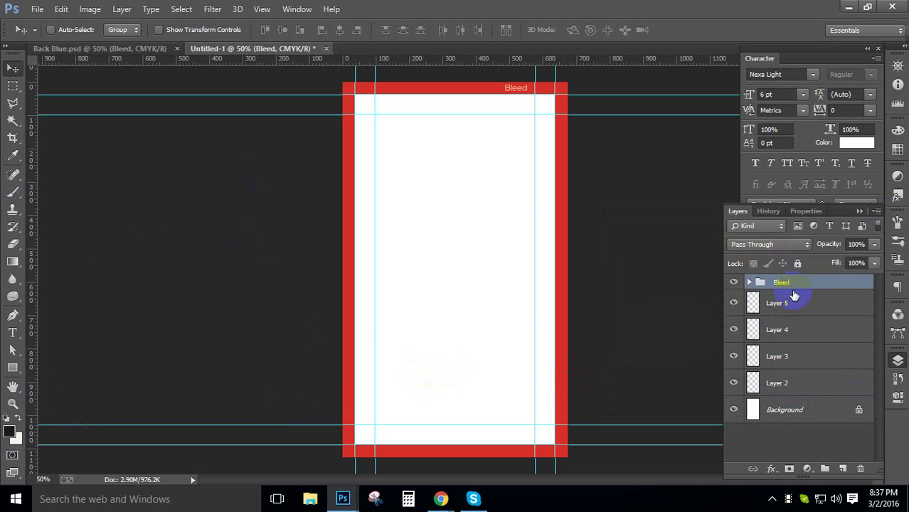
Step: Fill Layer 2 with the near-black foreground color and add a Gradient Overlay effect to it
click(795, 385)
key(alt+BackSpace)
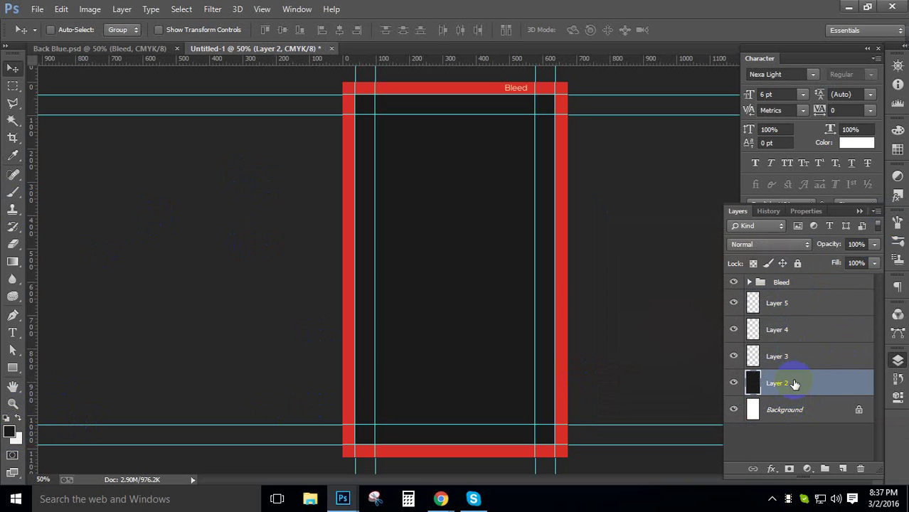
click(773, 469)
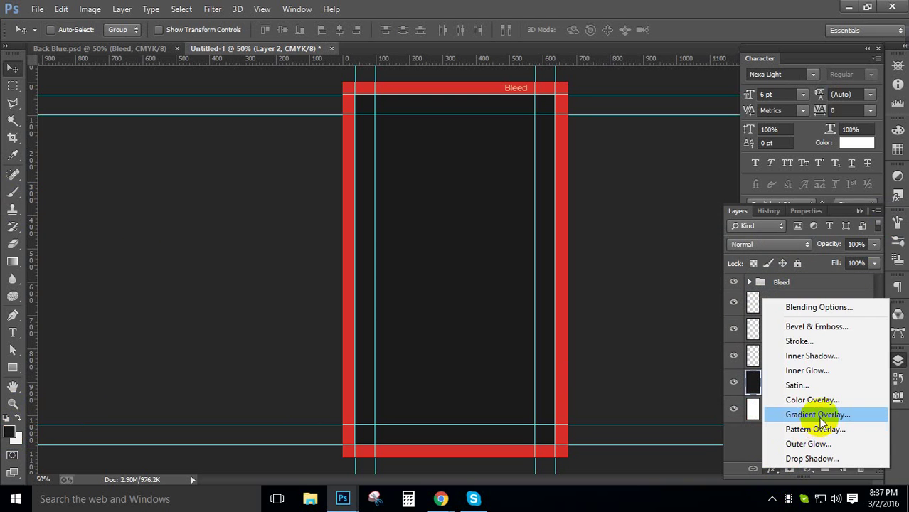
click(818, 414)
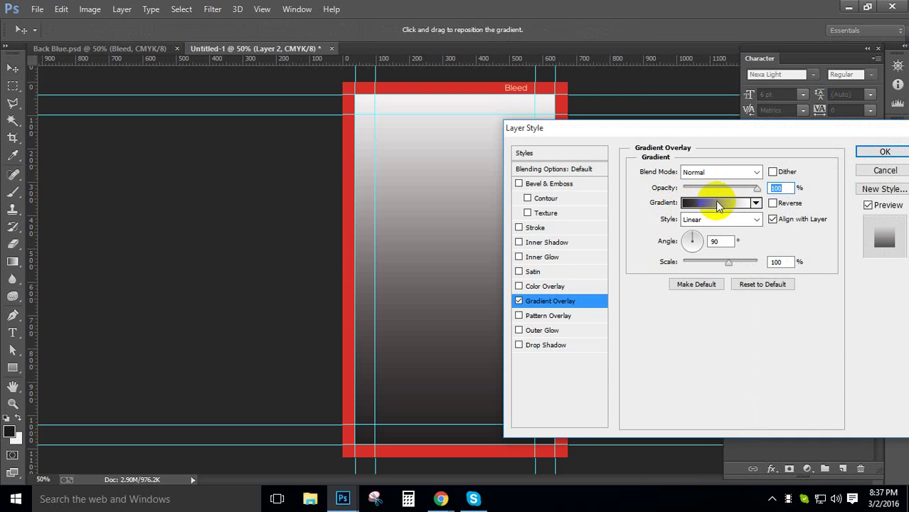
Step: Change the overlay gradient's white end stop to gray 7d7d7d
click(708, 210)
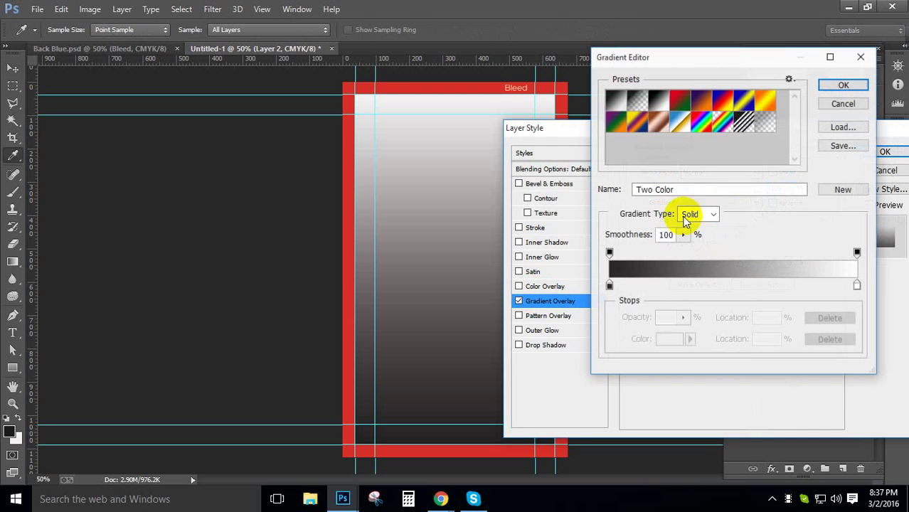
click(857, 287)
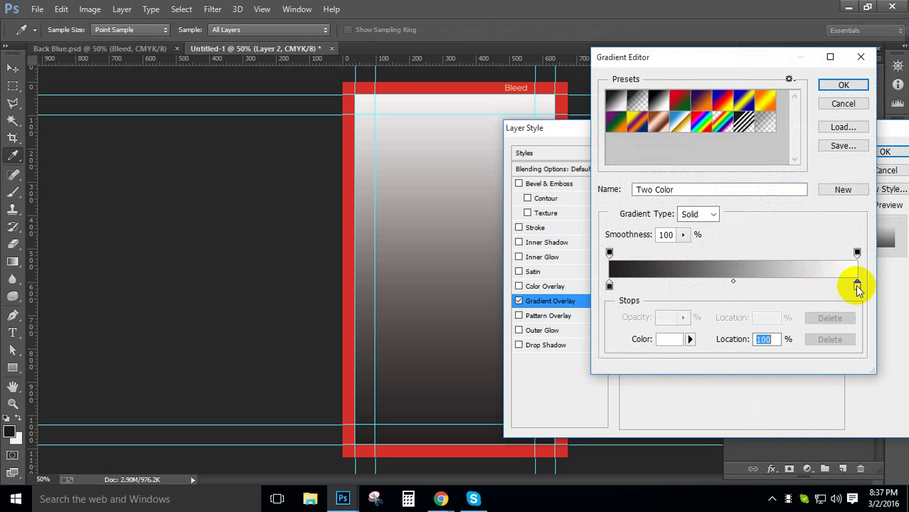
click(672, 340)
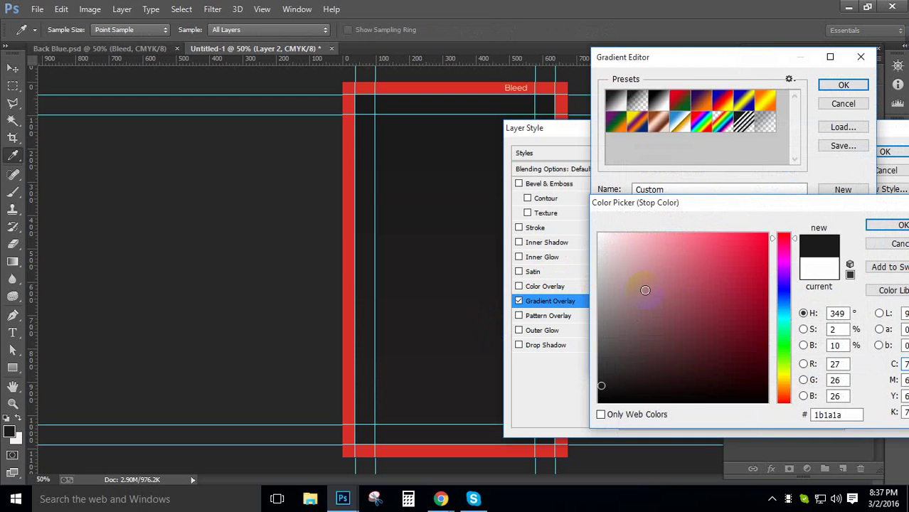
drag(623, 328, 588, 314)
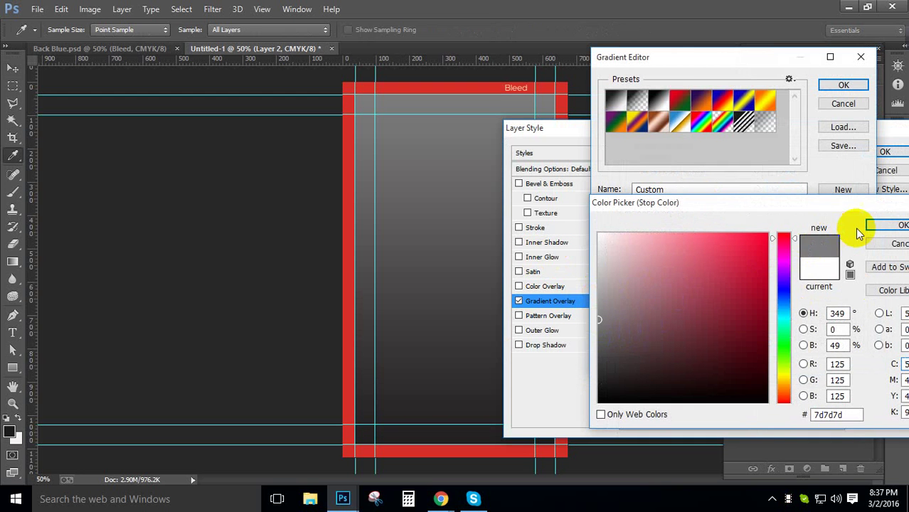
click(888, 225)
click(844, 85)
Step: Set the gradient overlay's style to Radial and reverse the gradient
click(718, 219)
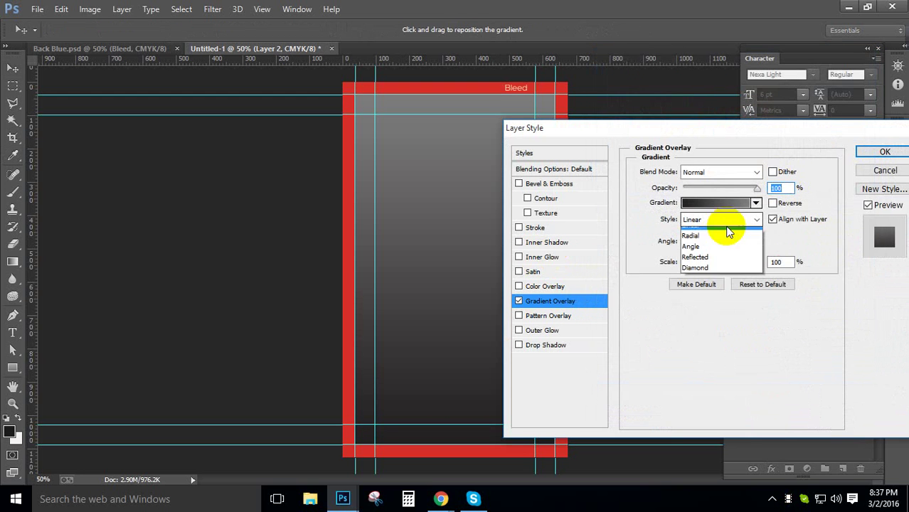
click(722, 245)
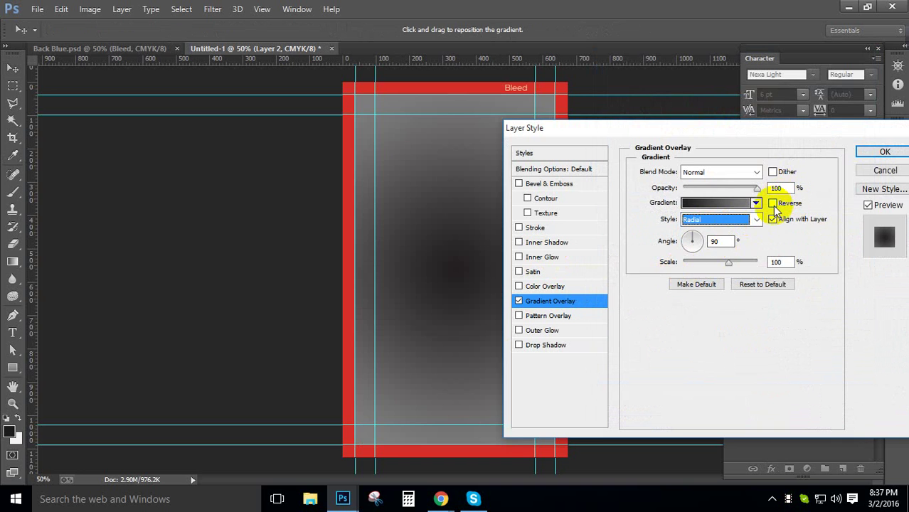
click(772, 203)
Step: Try 0% opacity on each end stop of the overlay gradient and restore both stops to 100%
click(720, 204)
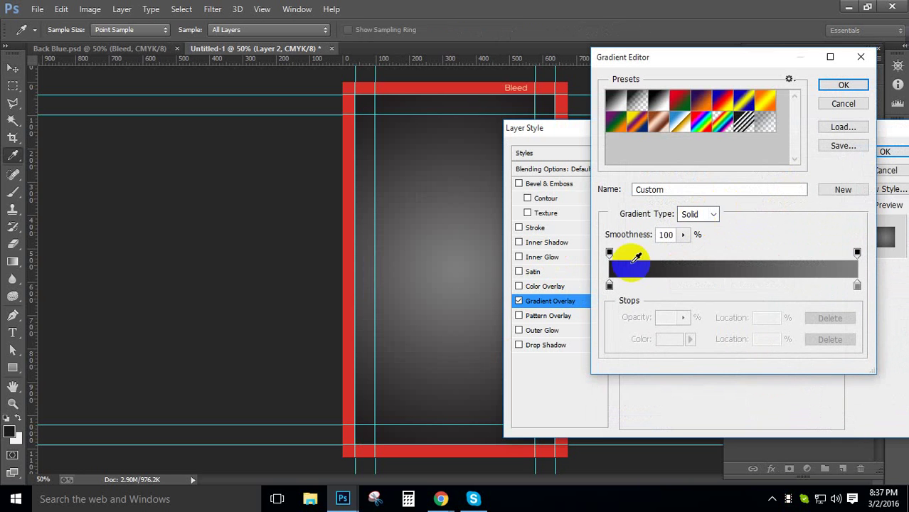
click(609, 254)
drag(644, 317, 550, 324)
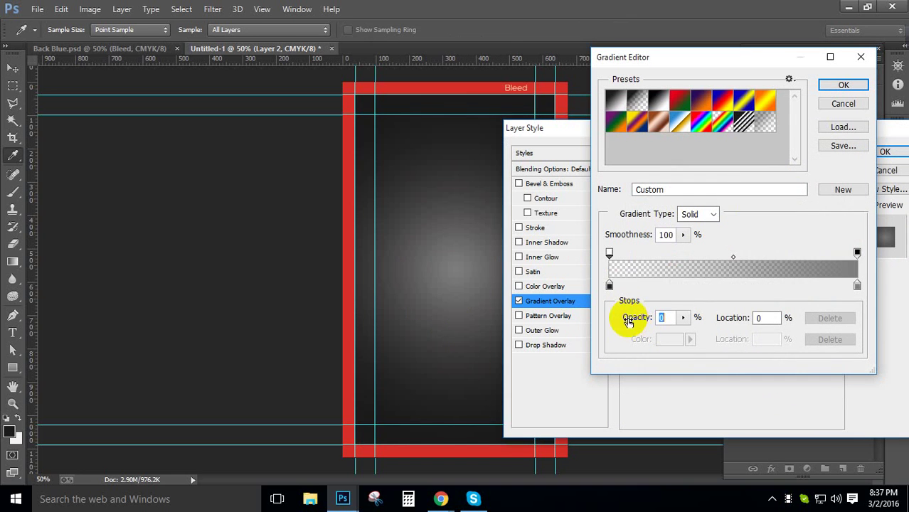
drag(628, 321, 718, 321)
click(858, 254)
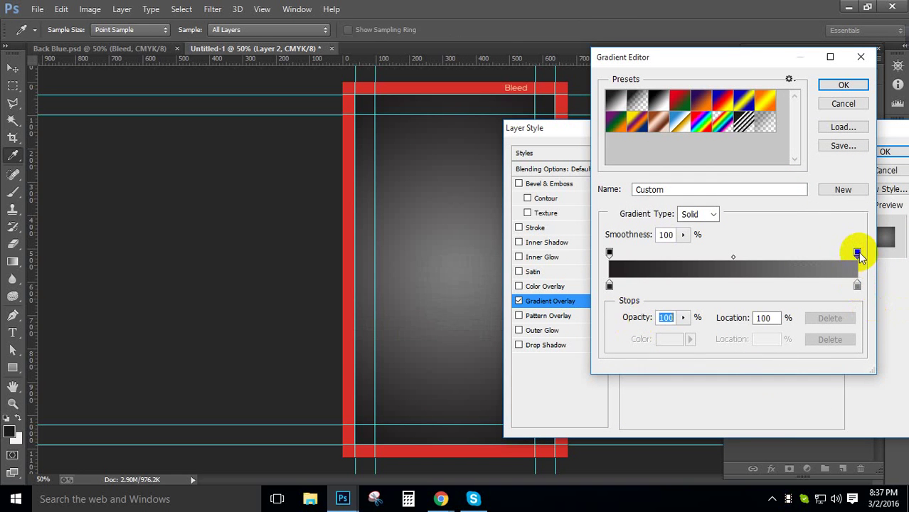
drag(619, 315, 532, 318)
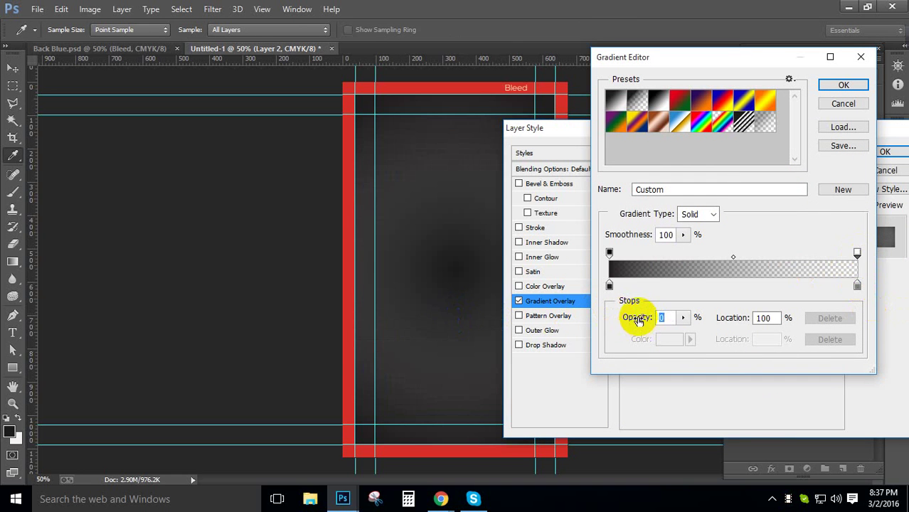
drag(638, 321, 860, 319)
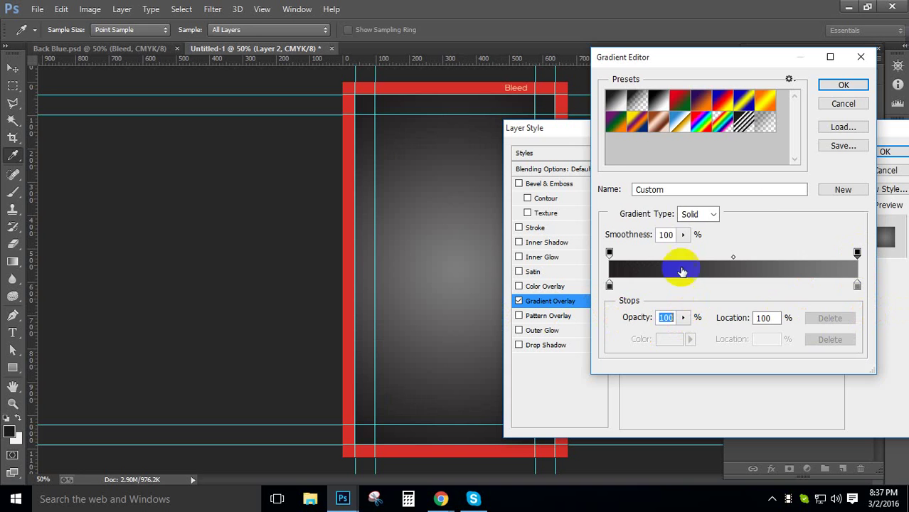
click(847, 85)
Step: Set the gradient overlay's scale to 142% and apply the layer style
drag(734, 268, 752, 265)
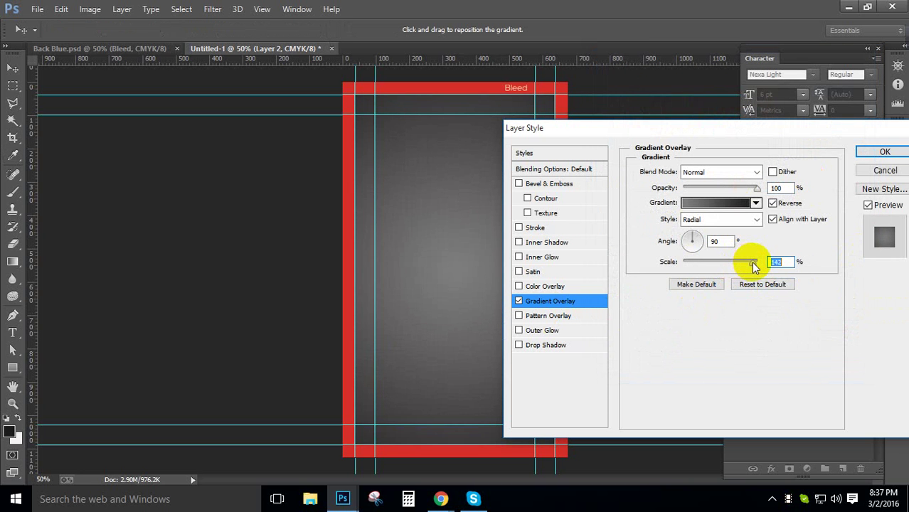
click(885, 152)
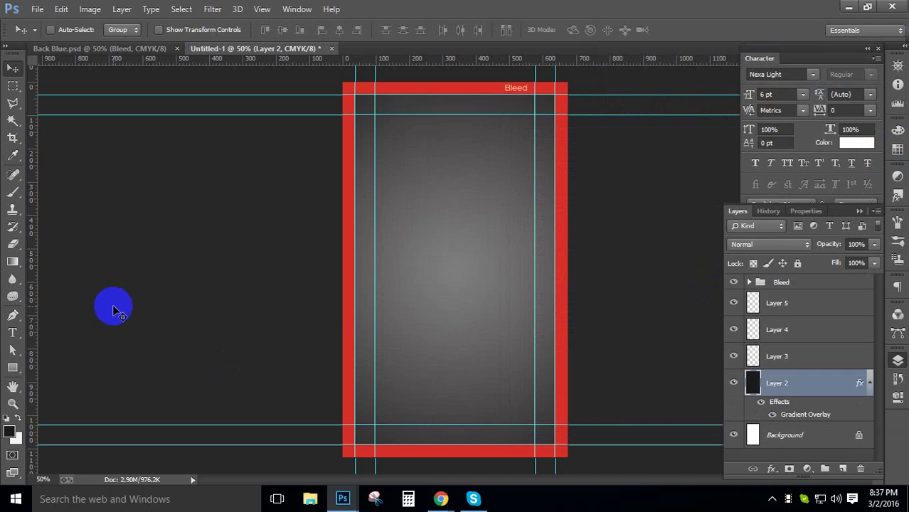
Step: Place a horizontal and a vertical guide through the card's center, using Layer 2's transform center as reference
click(793, 357)
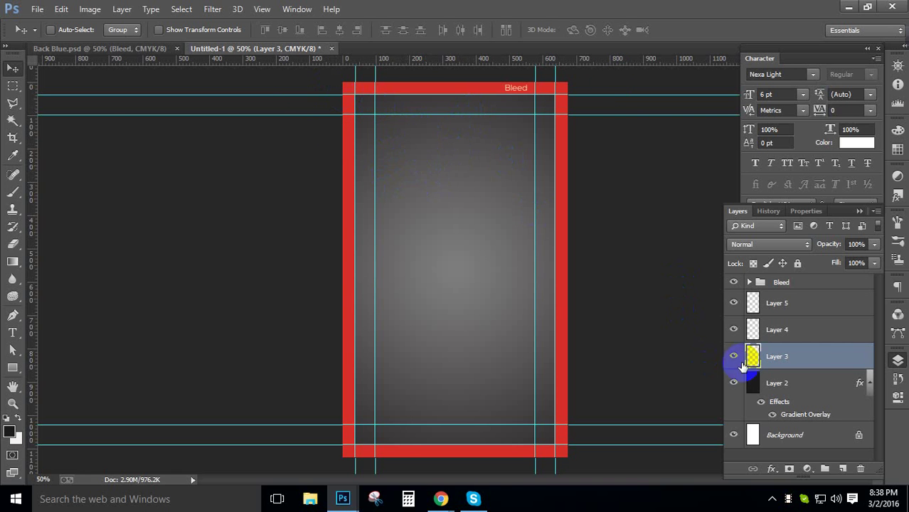
click(800, 304)
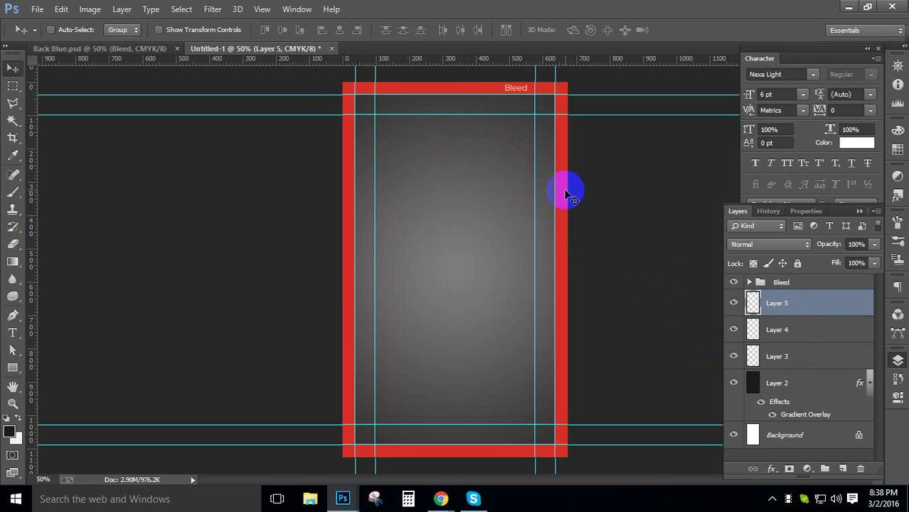
click(778, 384)
key(ctrl+t)
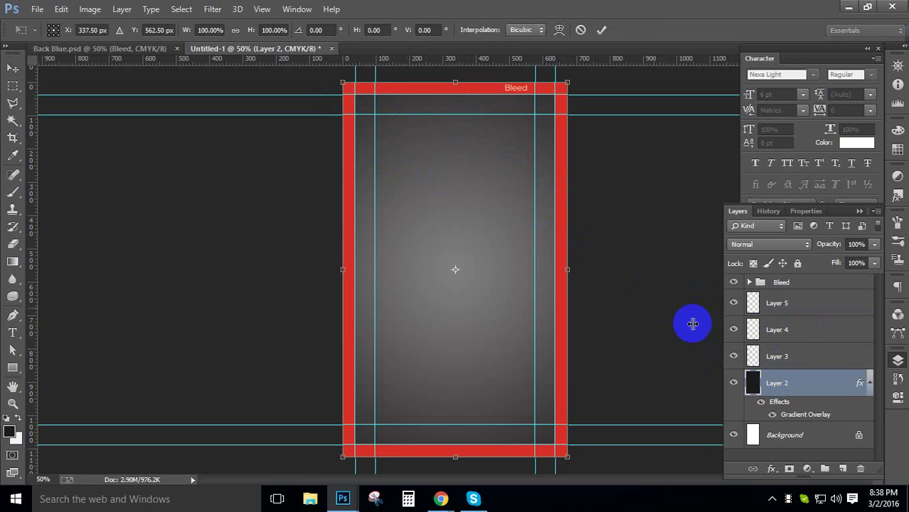
drag(436, 64, 503, 270)
drag(33, 223, 456, 211)
key(Return)
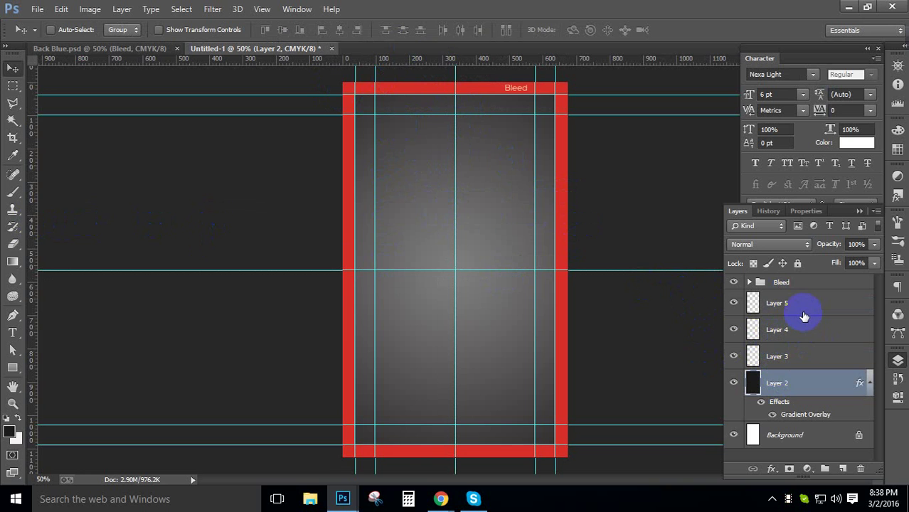
Step: Copy the Logo group from Back Blue.psd into Untitled-1 above Layer 5 and place it in the card's upper area
drag(804, 313, 220, 86)
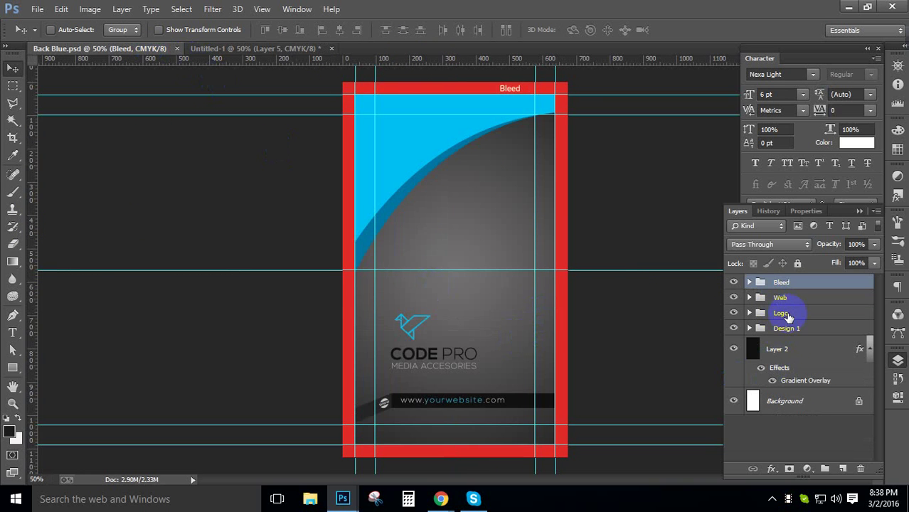
click(782, 313)
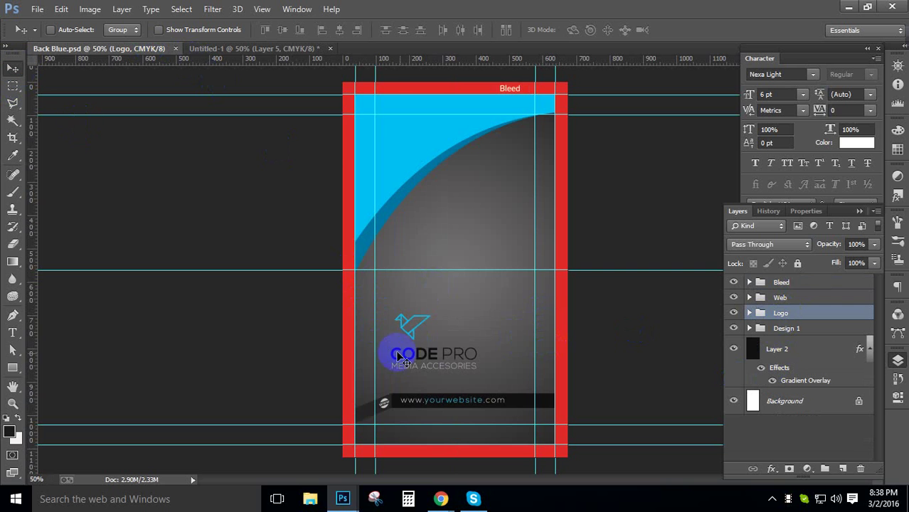
drag(396, 354, 389, 338)
click(293, 49)
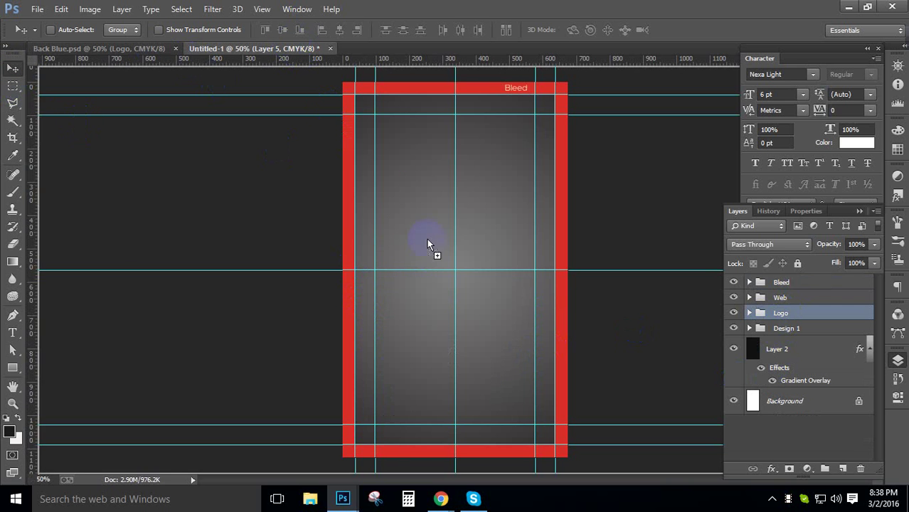
drag(437, 240, 418, 167)
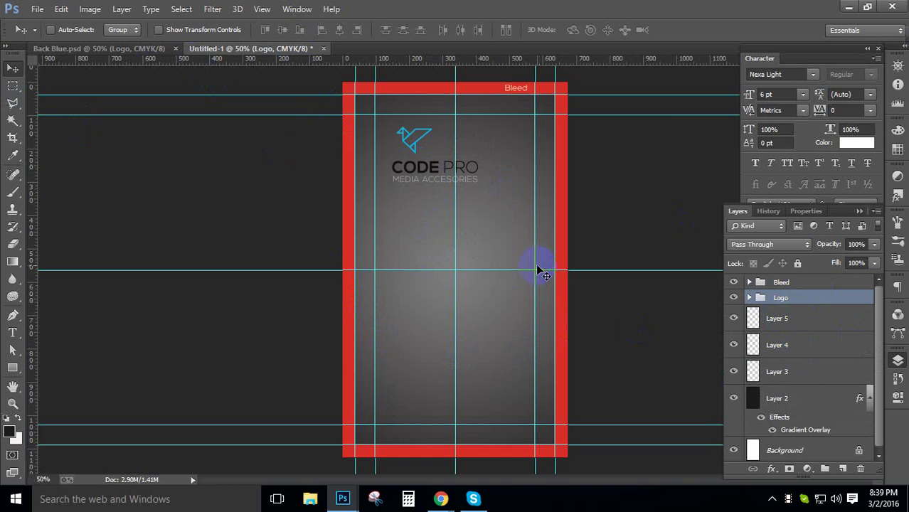
Step: Switch to the Flaticon page in Chrome and search for "Man" icons
mouse_move(441, 498)
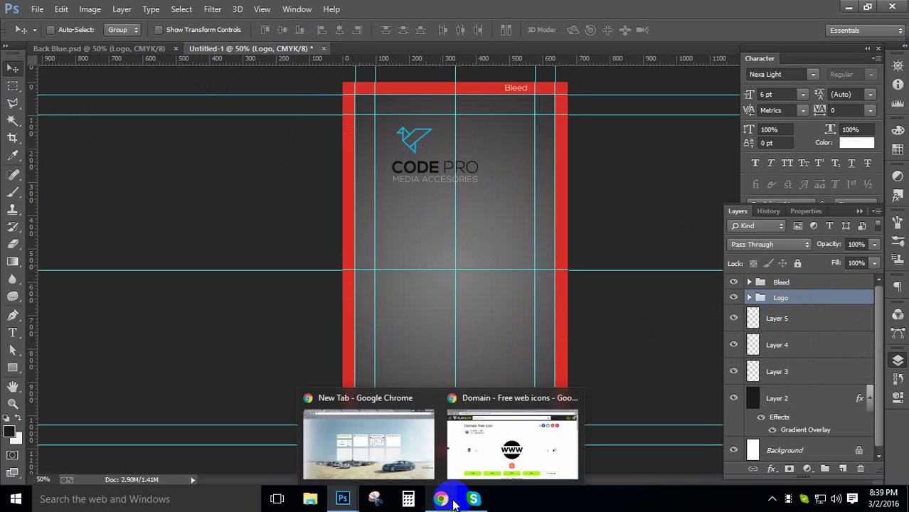
click(498, 442)
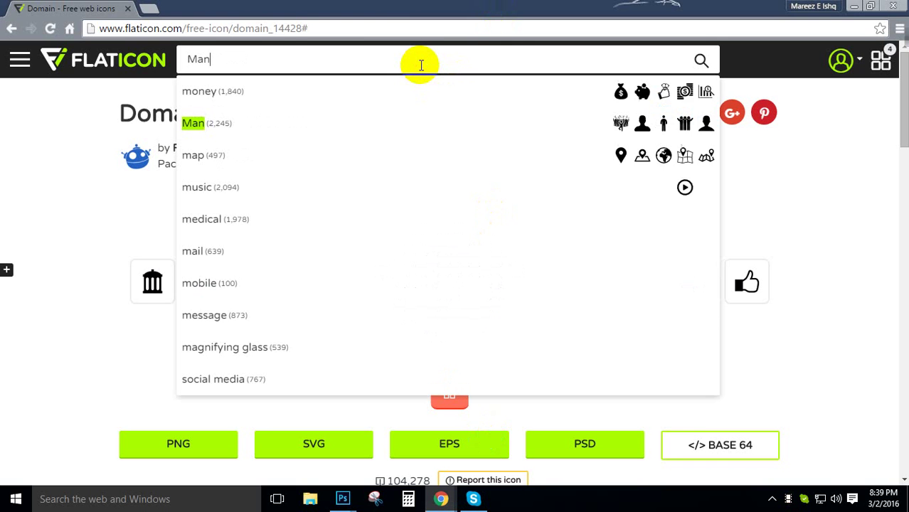
key(Return)
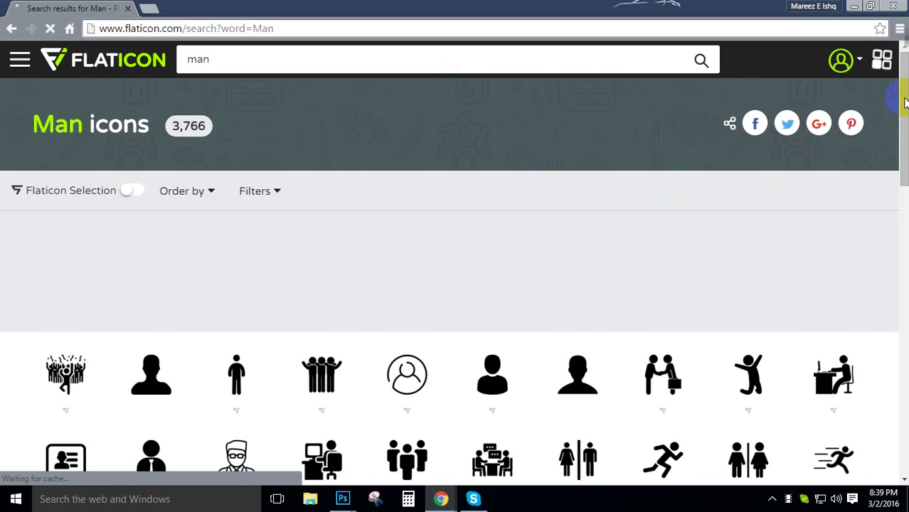
Step: Find the Man's Silhouette icon in the man search results and download its PSD version for free
scroll(904, 143, down, 2)
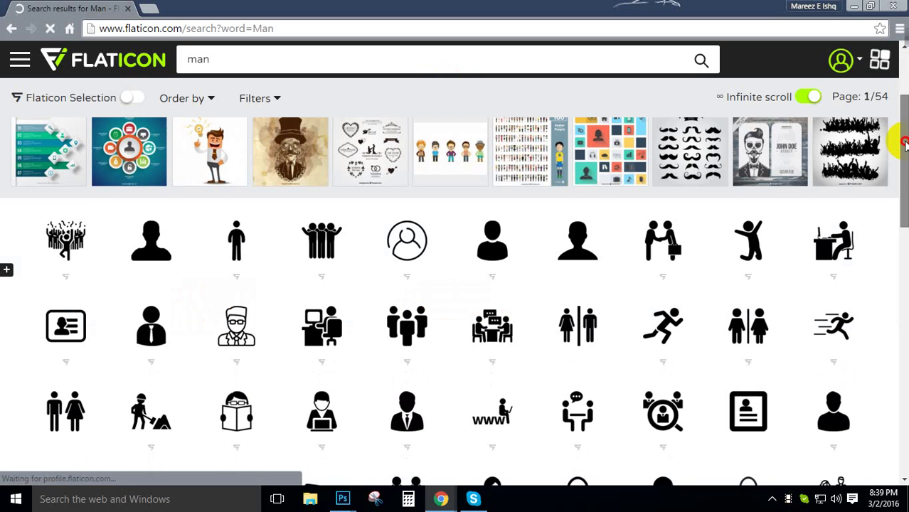
drag(904, 143, 904, 189)
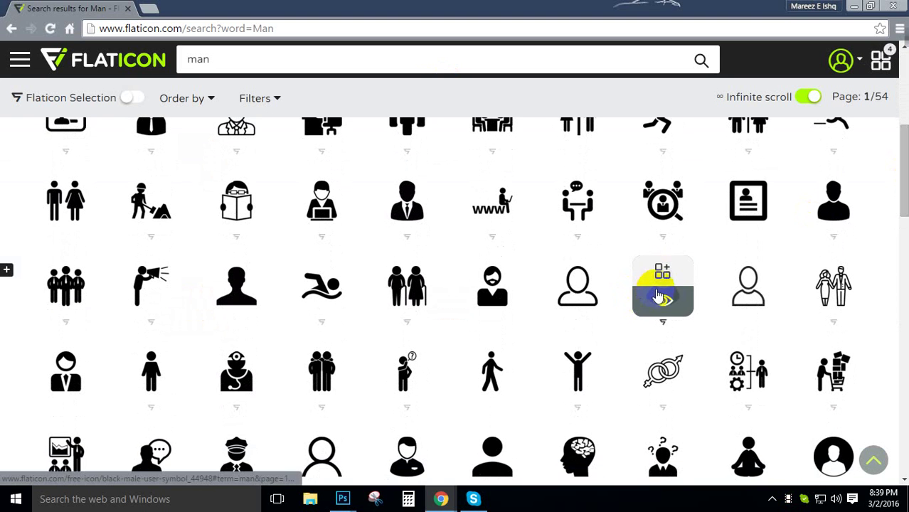
drag(904, 224, 904, 330)
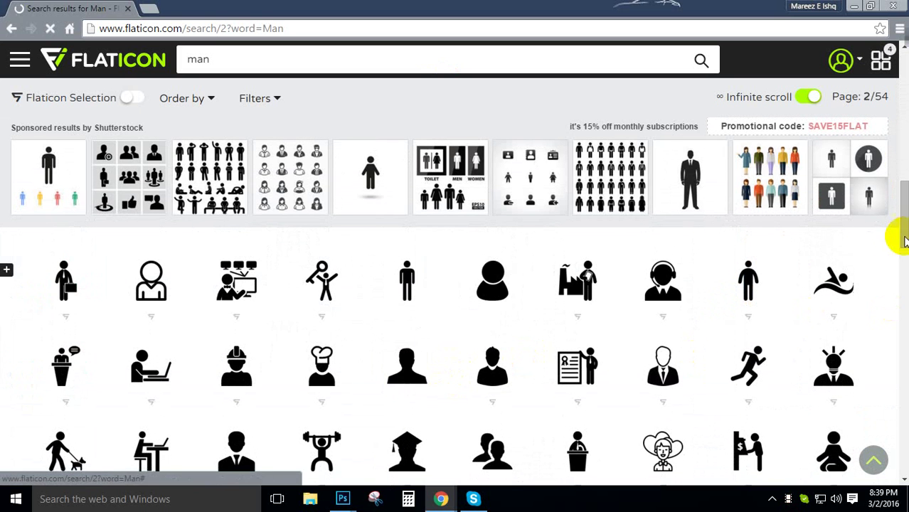
drag(904, 238, 904, 191)
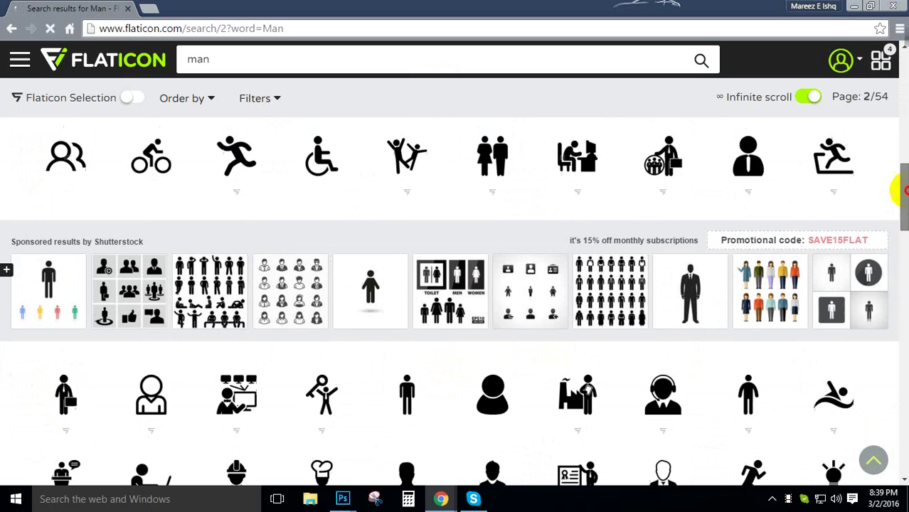
mouse_move(904, 152)
mouse_down()
mouse_move(899, 128)
mouse_move(899, 146)
mouse_up()
click(239, 388)
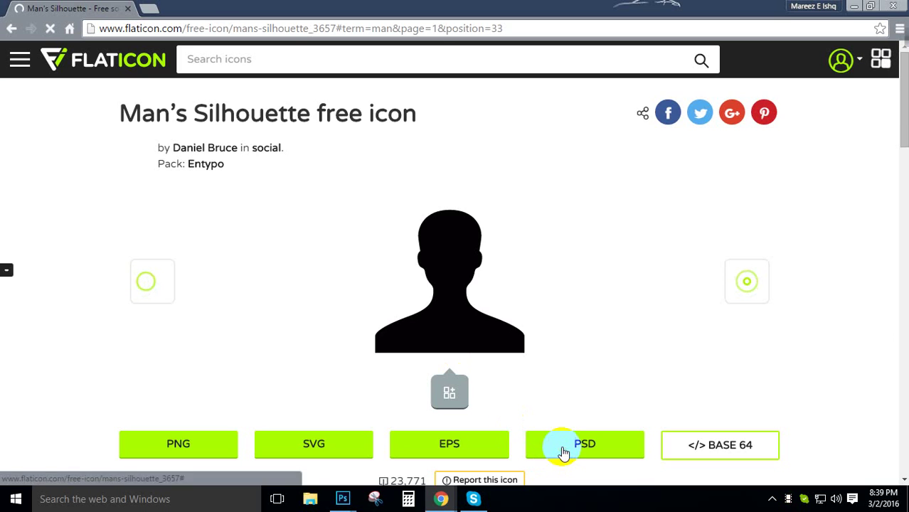
click(562, 451)
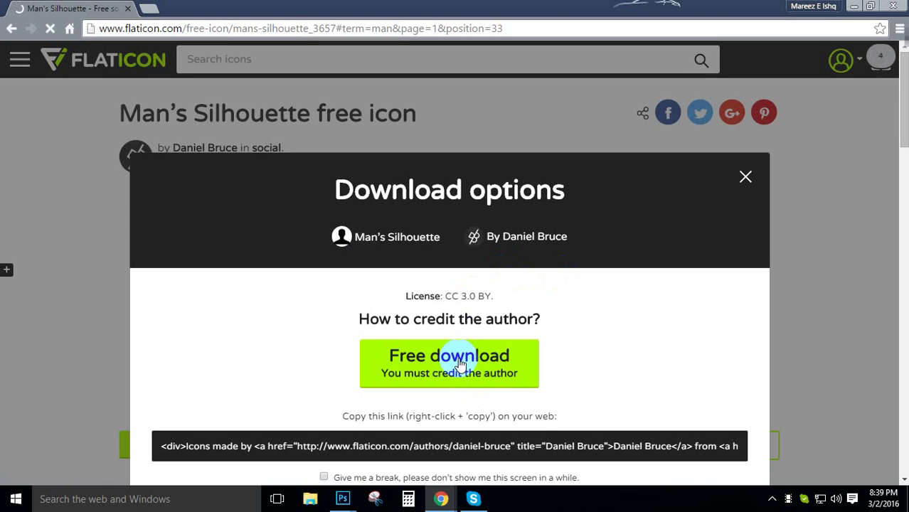
click(461, 364)
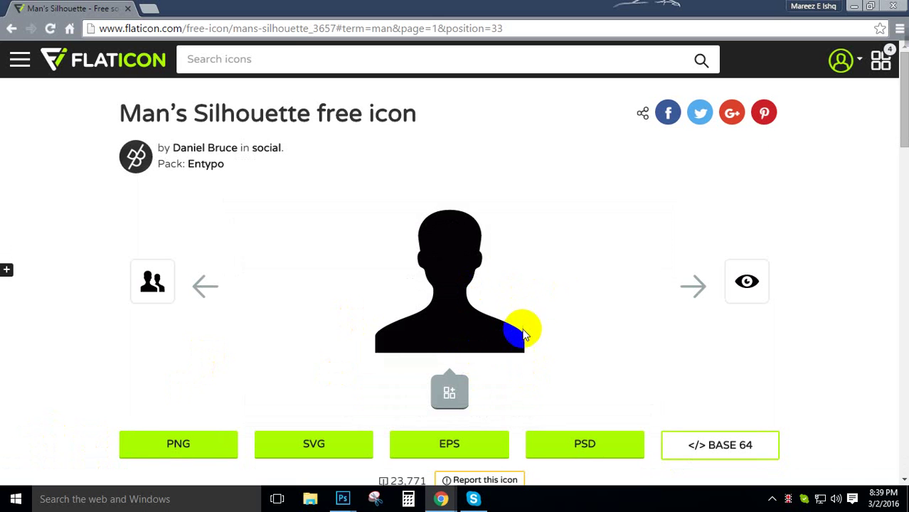
Step: Switch to Photoshop, copy the man silhouette from the downloaded PSD into Untitled-1 and hide its Forma 1 layer
drag(523, 335, 527, 169)
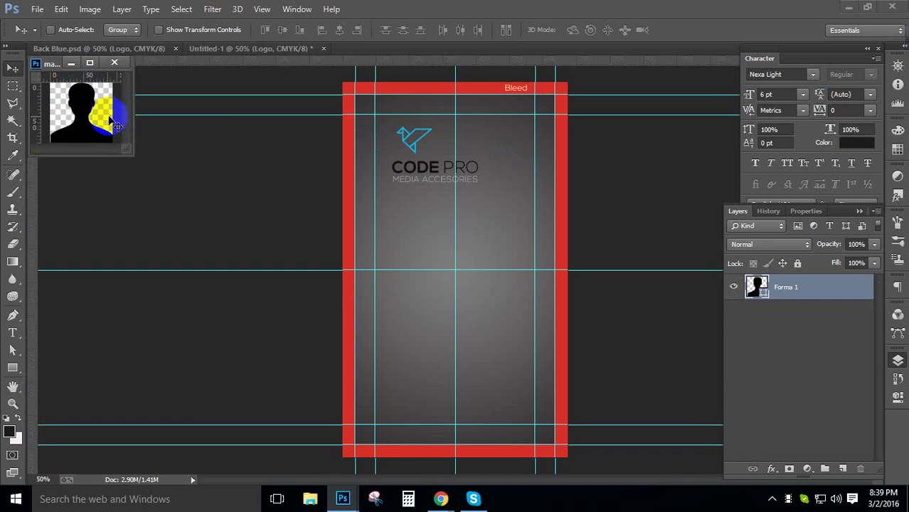
drag(116, 125, 509, 234)
click(71, 63)
click(733, 302)
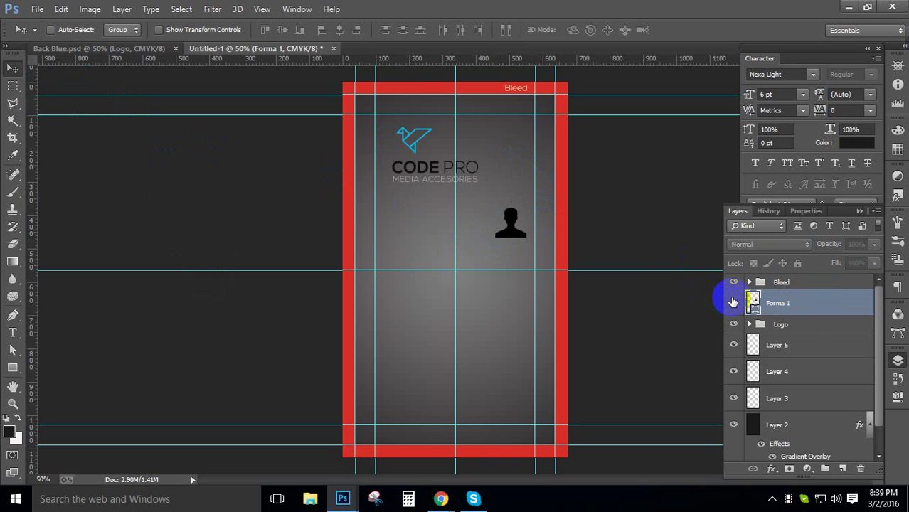
Step: Draw a dark rectangle about 421 × 437 px on Layer 3 and center it below the card's horizontal center guide
click(805, 345)
click(133, 279)
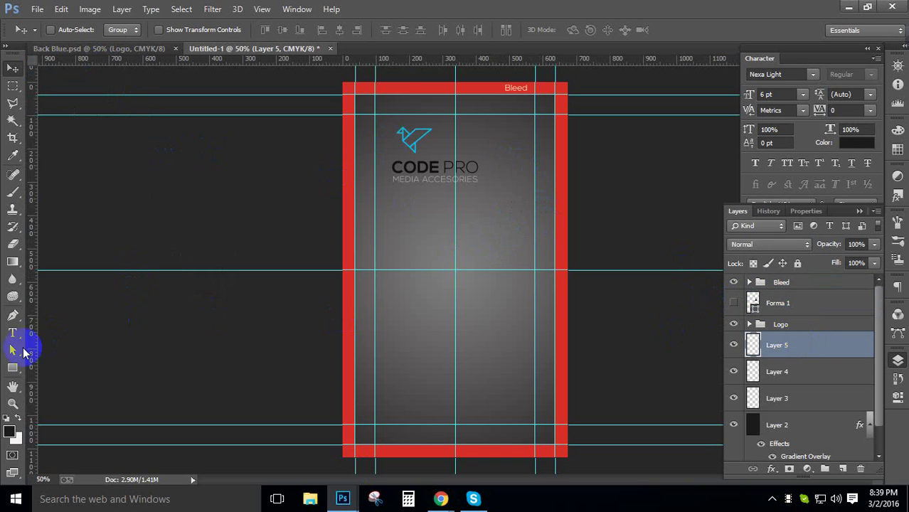
click(12, 333)
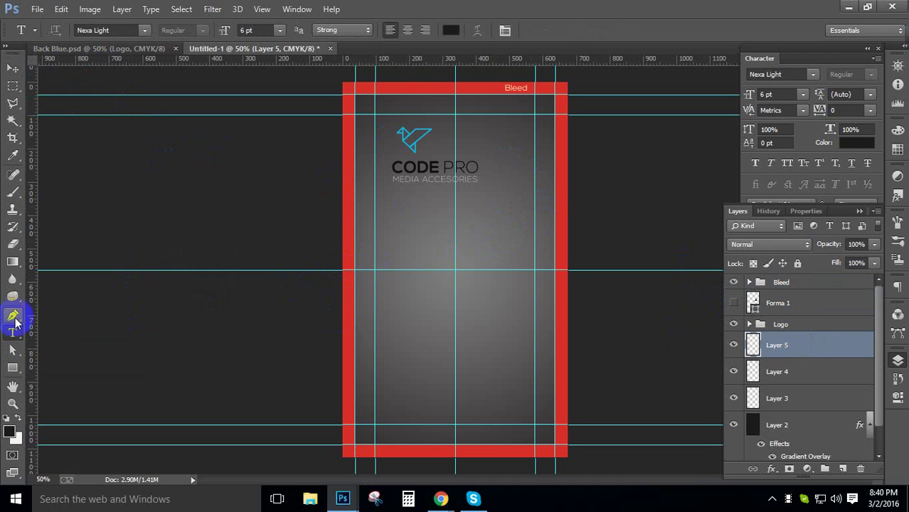
click(791, 398)
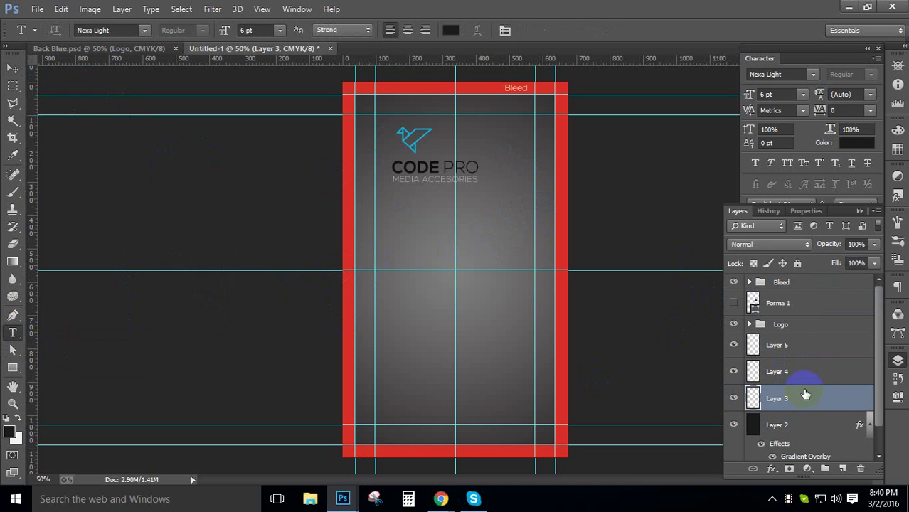
click(12, 367)
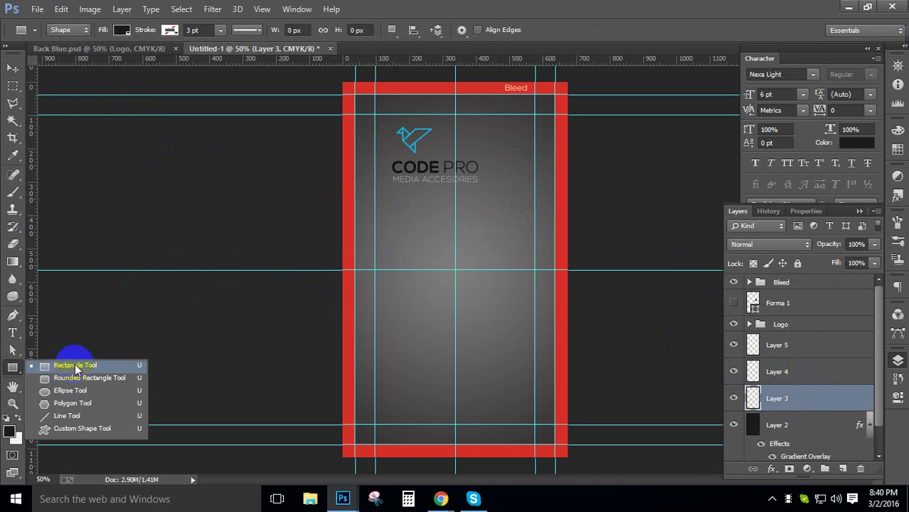
click(75, 367)
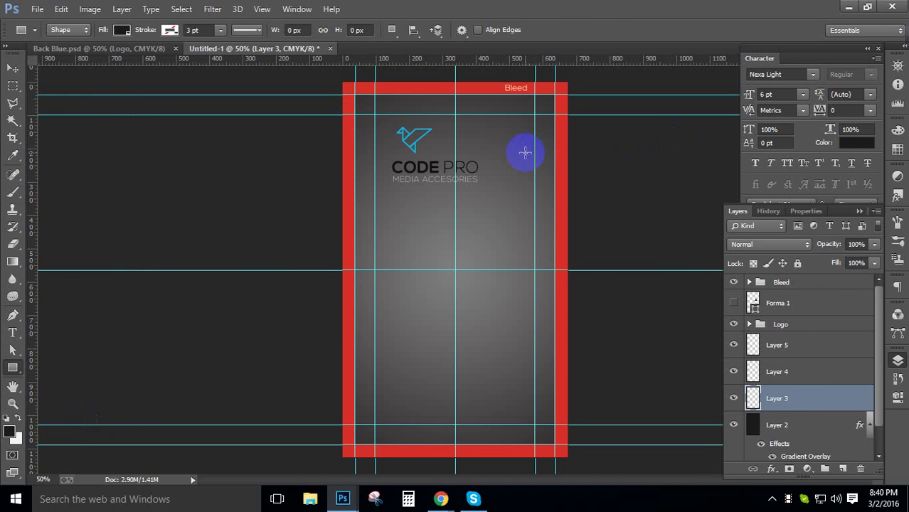
drag(375, 215, 515, 361)
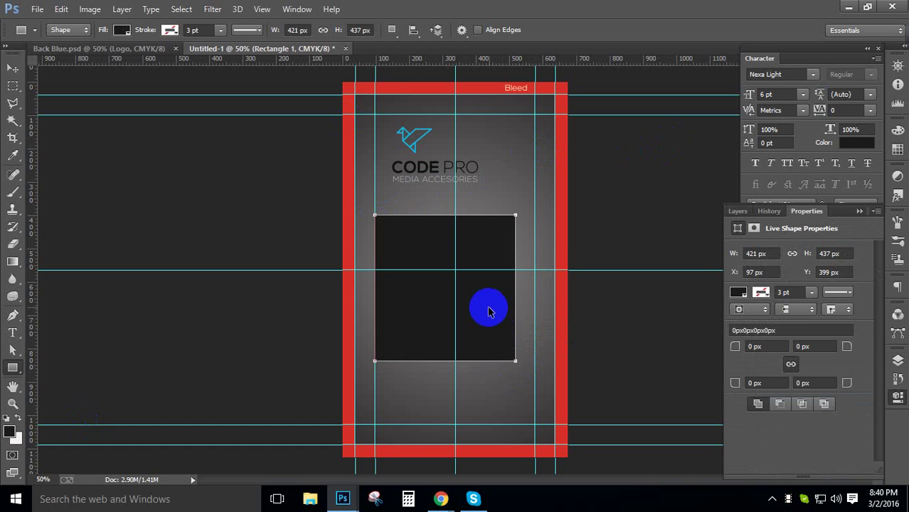
drag(489, 311, 502, 363)
click(12, 68)
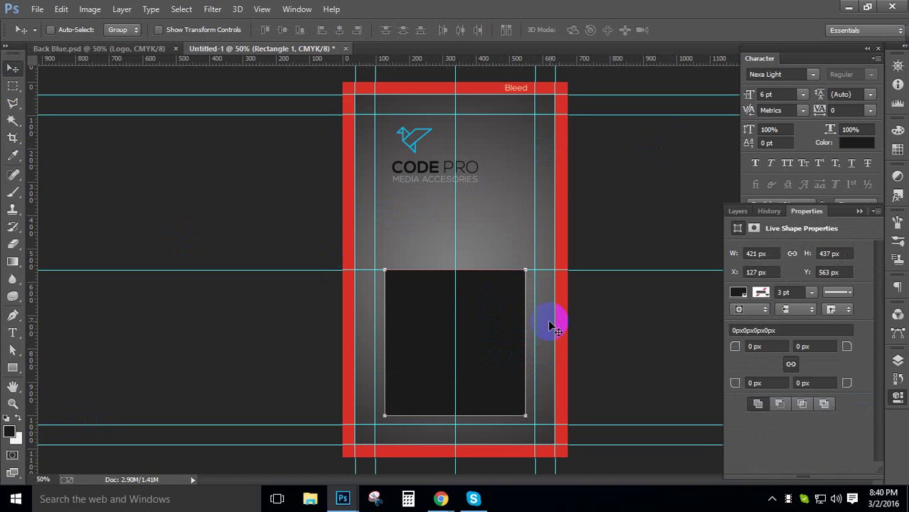
key(Return)
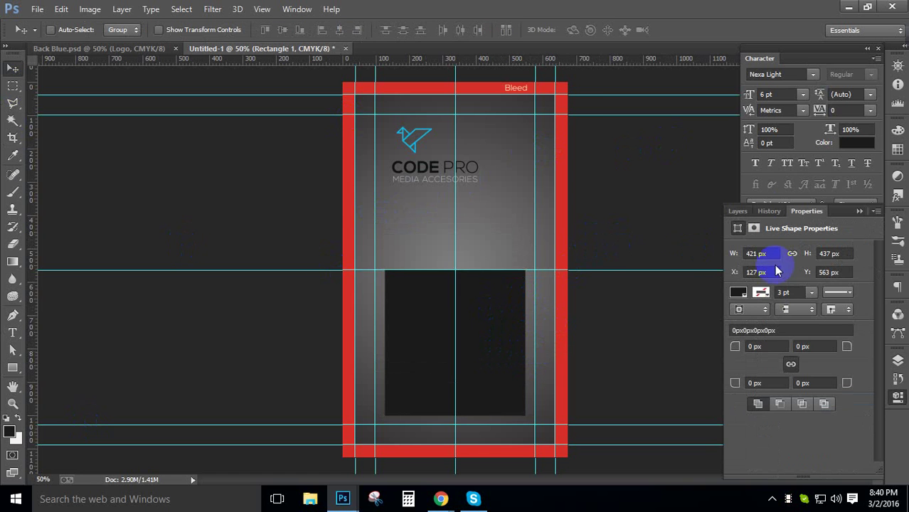
Step: Delete the layer of the large dark rectangle
click(738, 212)
click(797, 369)
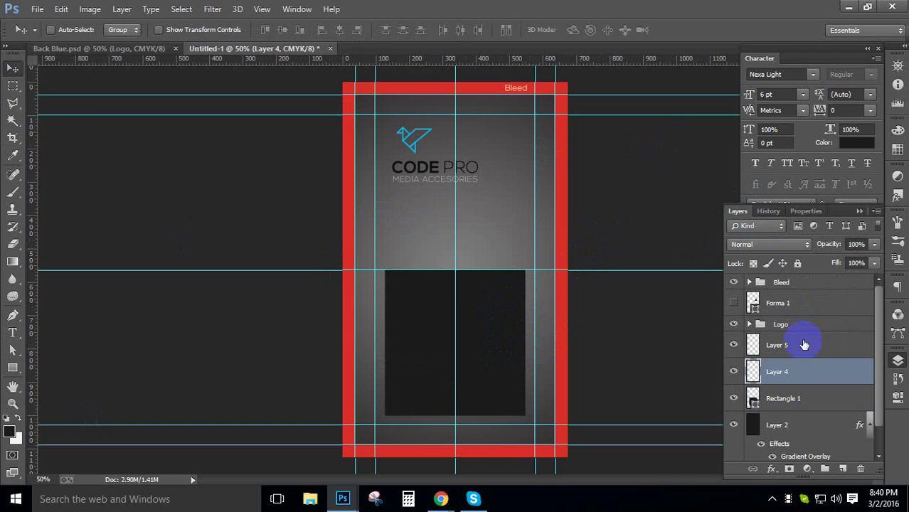
click(803, 345)
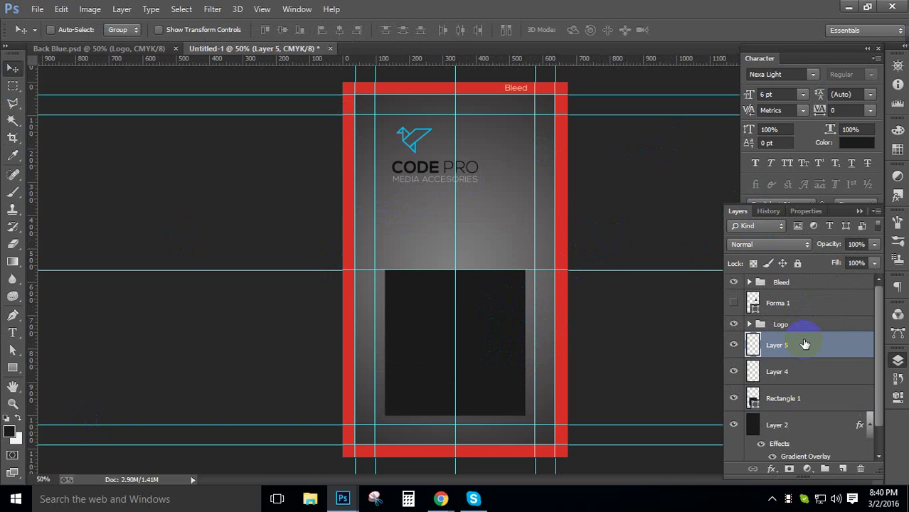
click(810, 379)
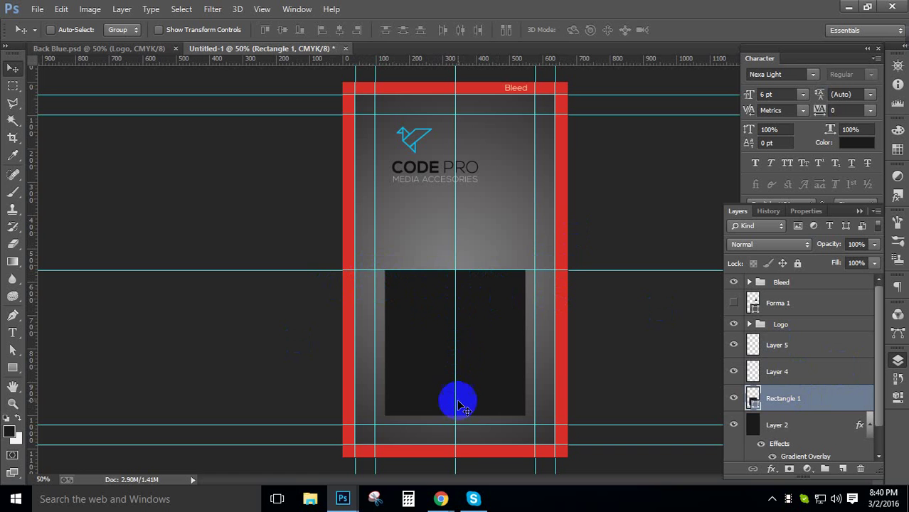
key(Delete)
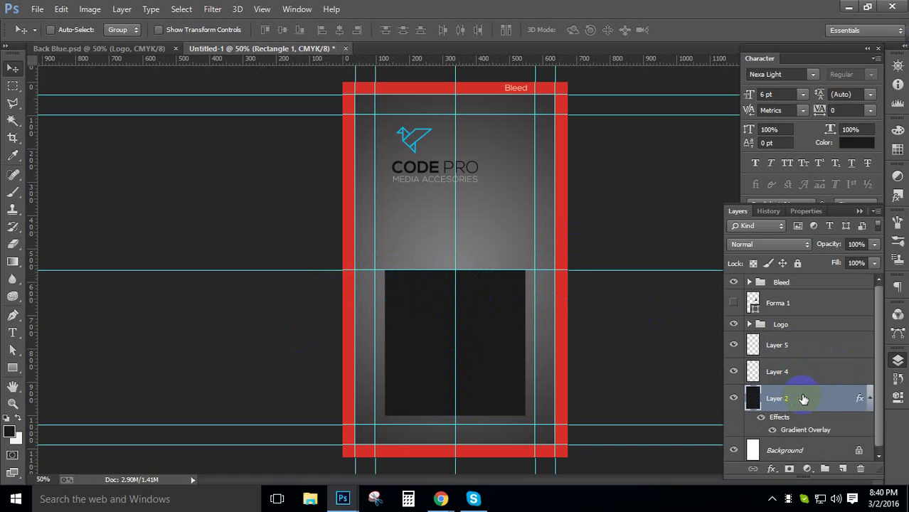
Step: Add four empty layers directly above Layer 2
click(843, 469)
click(843, 468)
click(843, 469)
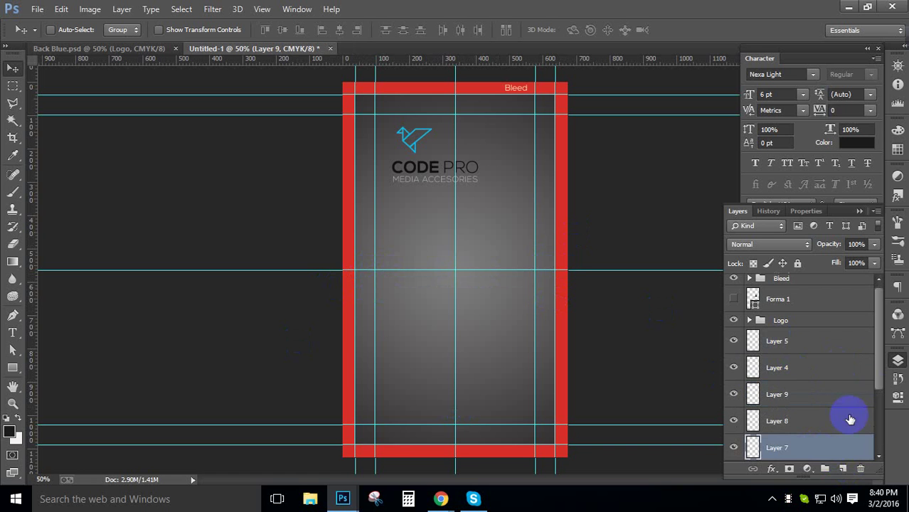
Step: Draw a cyan rectangle about 401 × 71 px on Layer 6, just below the card's horizontal center guide
scroll(872, 375, down, 3)
click(818, 402)
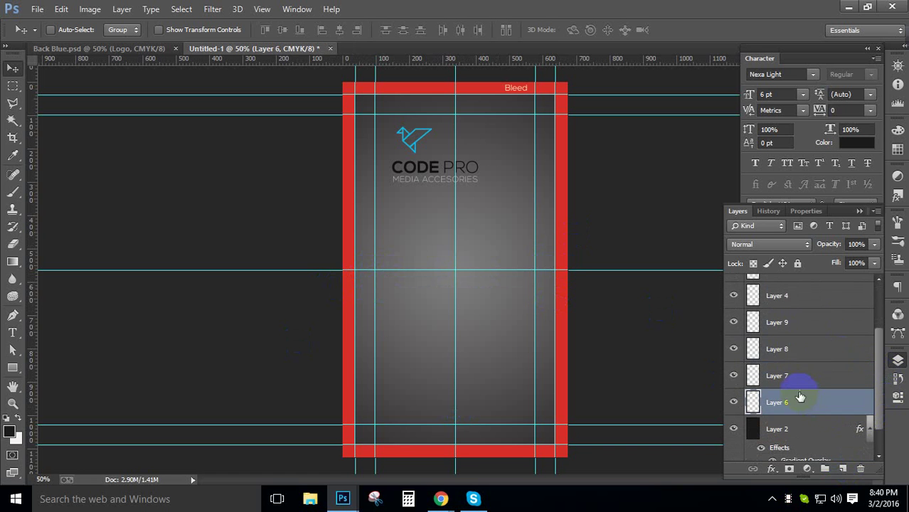
right_click(12, 367)
click(78, 366)
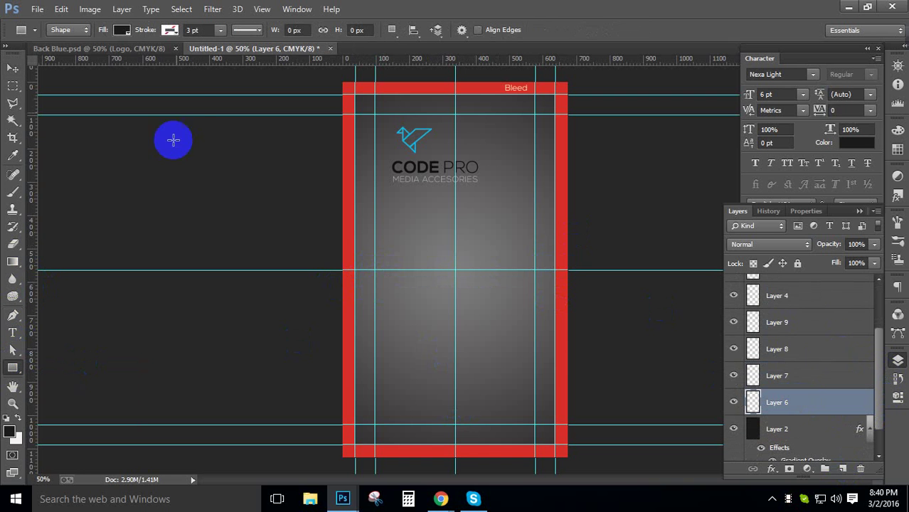
click(121, 30)
click(81, 107)
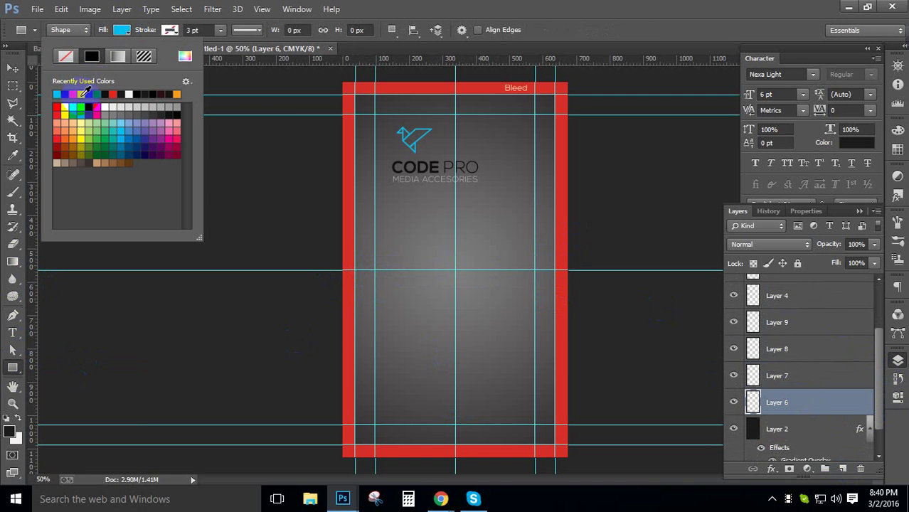
drag(390, 283, 523, 306)
Step: Widen the cyan rectangle to about 428 px around the vertical center guide with Free Transform
key(ctrl+t)
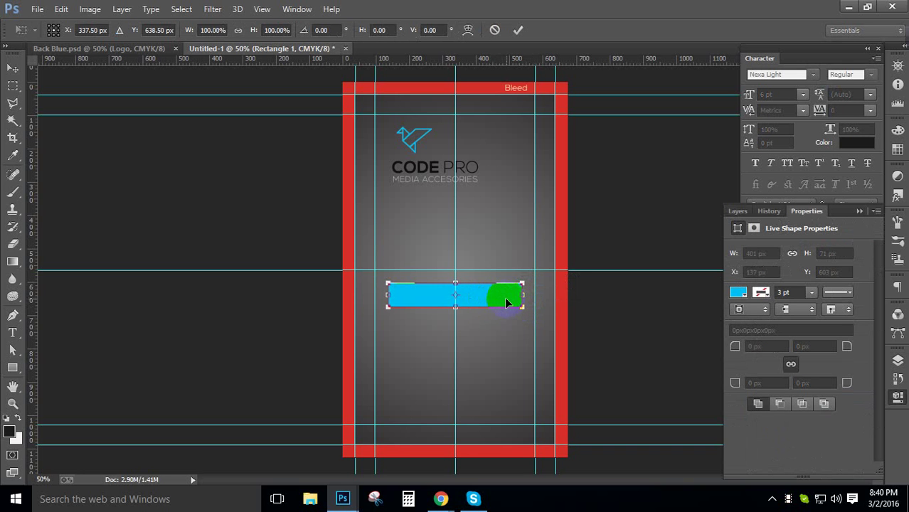
drag(521, 296, 526, 295)
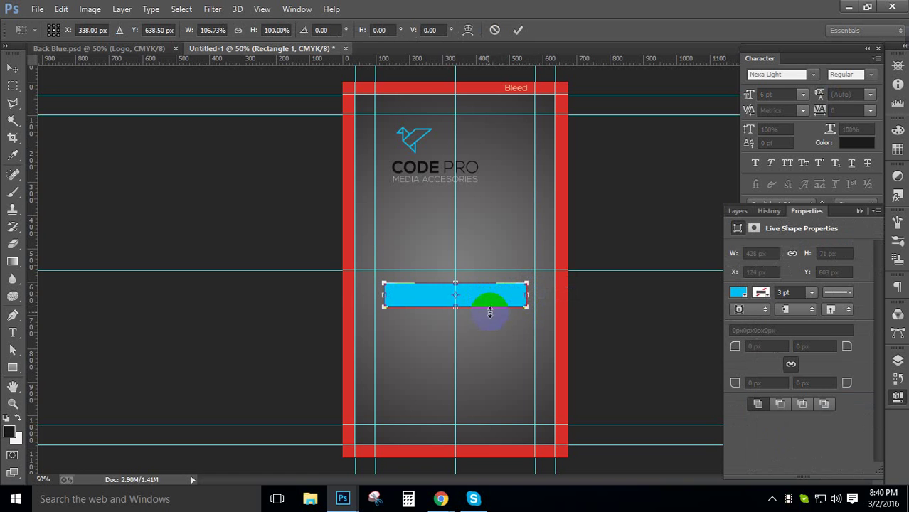
double_click(461, 306)
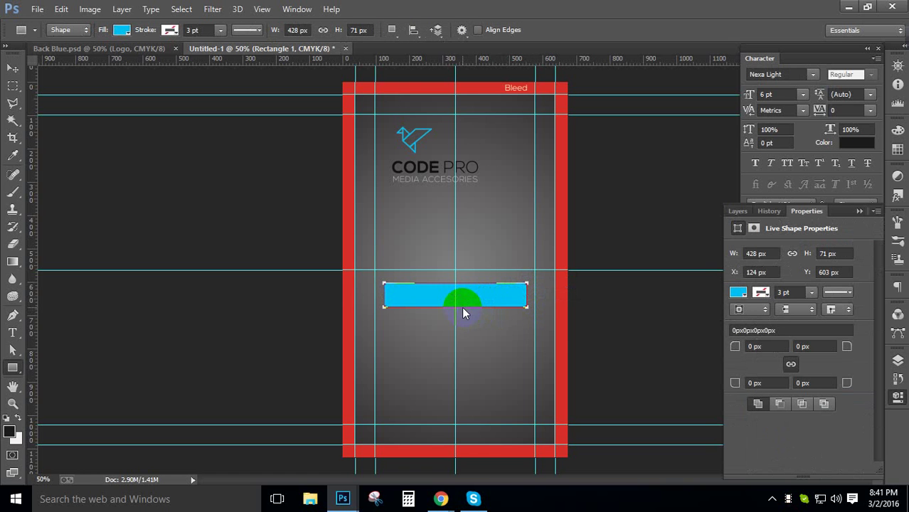
Step: Duplicate the cyan Rectangle 1 layer three times
click(738, 211)
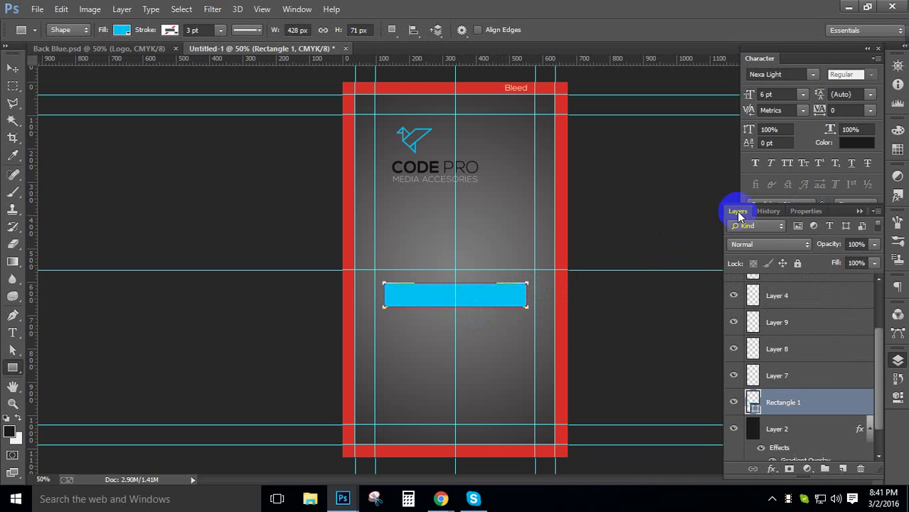
click(802, 378)
click(806, 400)
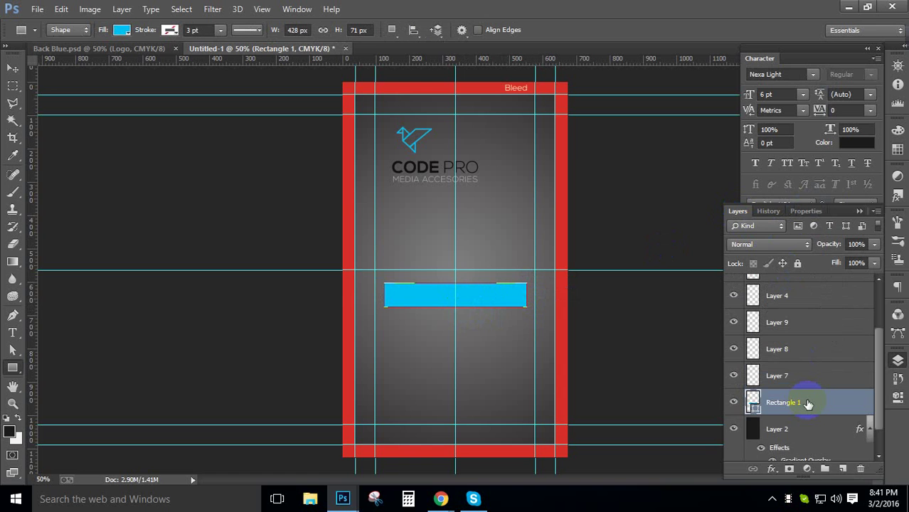
key(ctrl+j)
key(ctrl+j)
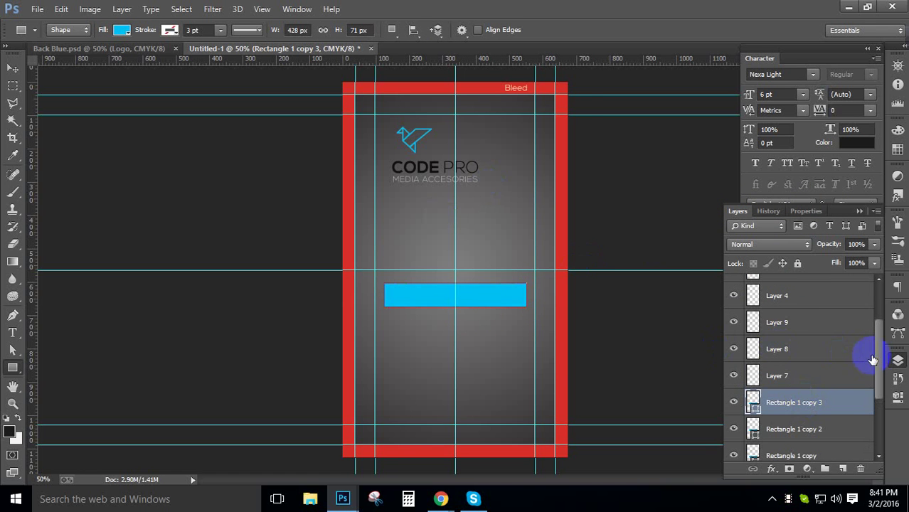
Step: Move the Rectangle 1 copy layer straight down beneath the original bar, leaving a narrow gap between them
drag(881, 358, 881, 420)
click(817, 344)
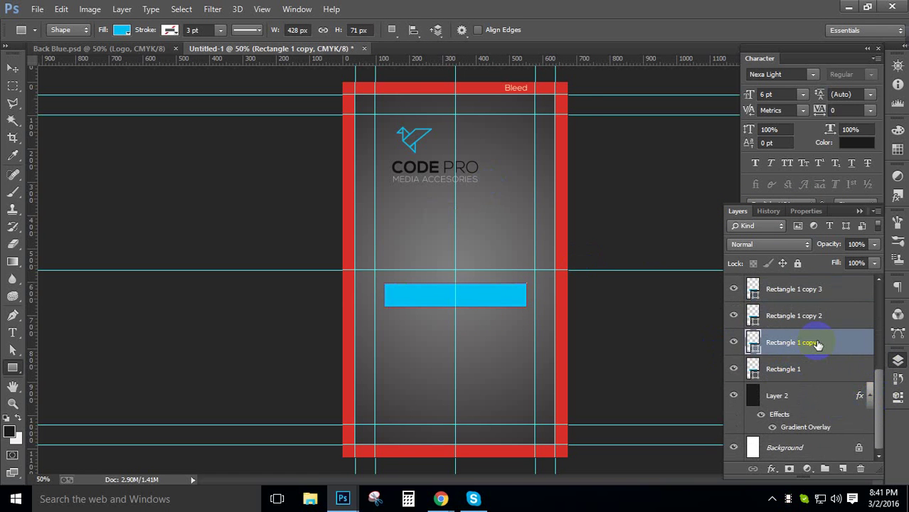
key(v)
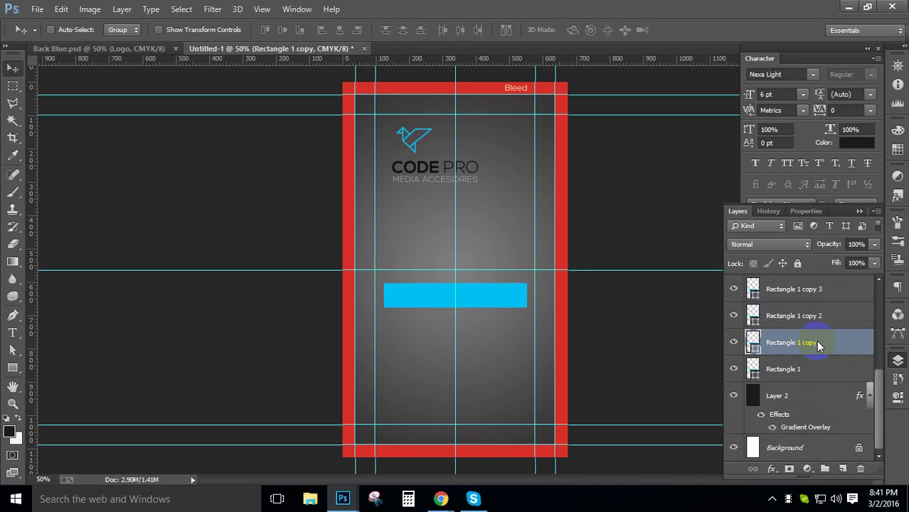
key(shift+Down)
key(shift+Down)
key(shift+Down)
key(shift+Down)
key(shift+Down)
key(shift+Down)
key(shift+Down)
key(shift+Down)
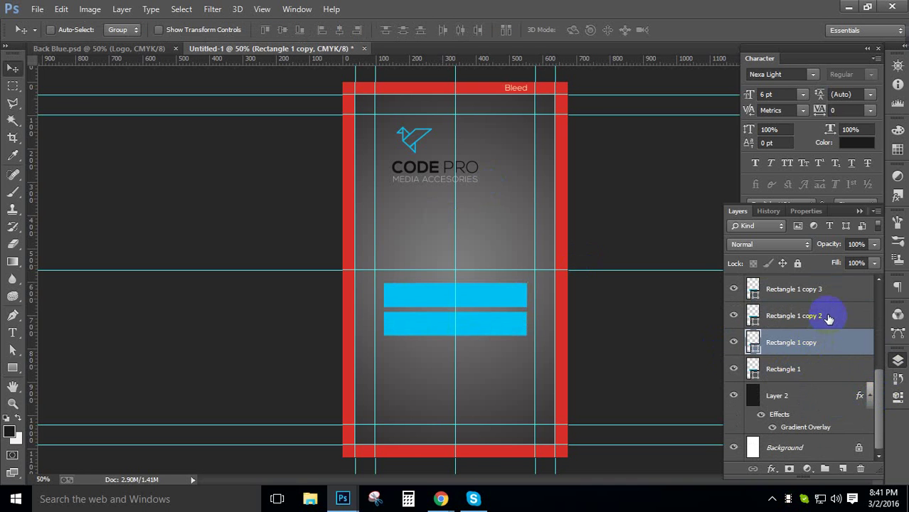
Step: Move the Rectangle 1 copy 2 layer straight down to form the third bar, leaving the same narrow gap
click(825, 316)
key(shift+Down)
key(shift+Down)
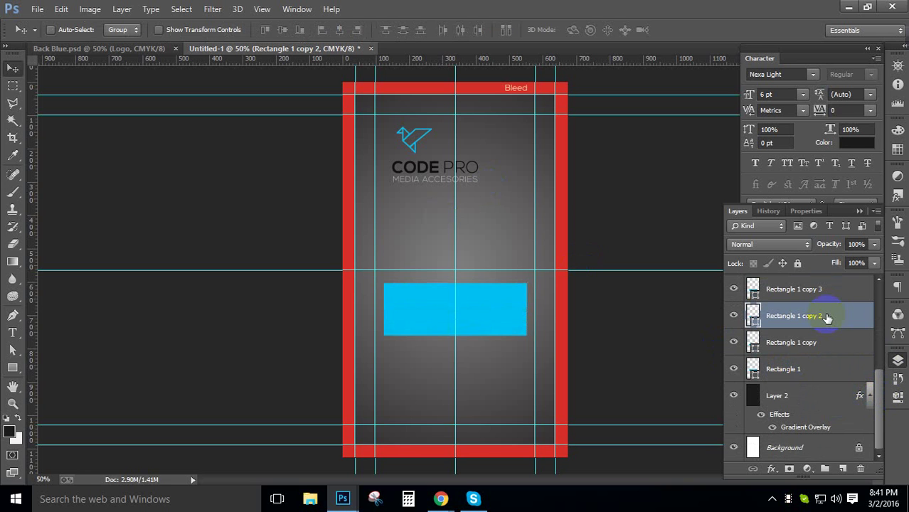
key(shift+Down)
key(shift+Down)
key(shift+Down)
key(shift+Down)
key(shift+Down)
key(shift+Down)
key(shift+Down)
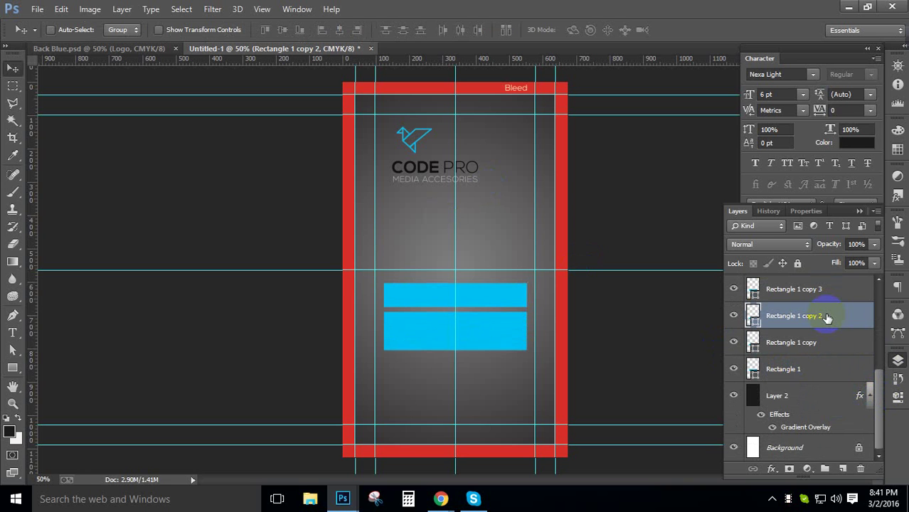
key(shift+Down)
key(shift+Down)
key(shift+Down)
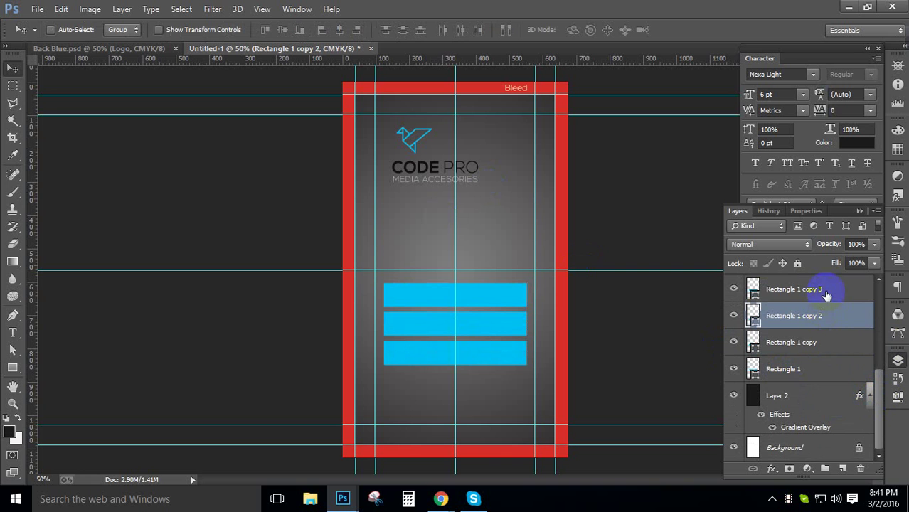
Step: Move the Rectangle 1 copy 3 layer straight down to form the fourth bar with matching spacing
click(827, 291)
key(shift+Down)
key(shift+Down)
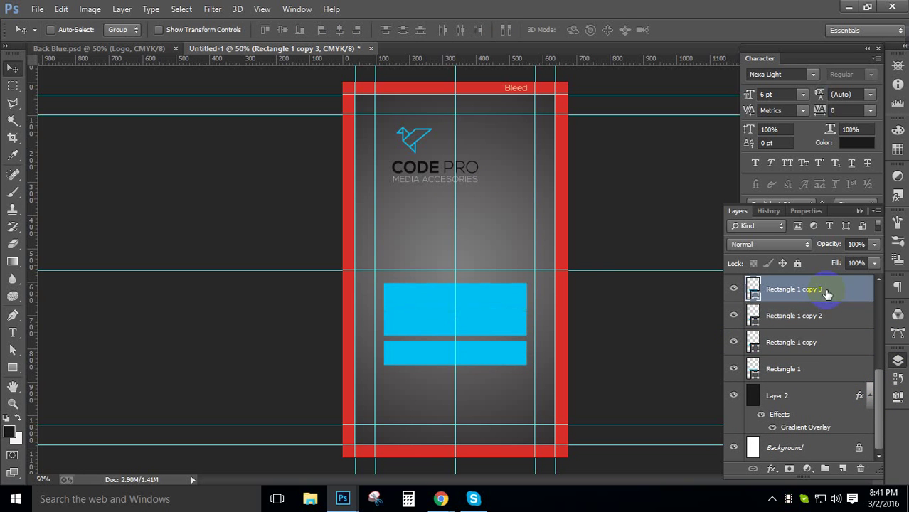
key(shift+Down)
key(shift+Down)
key(shift+Down)
key(shift+Down)
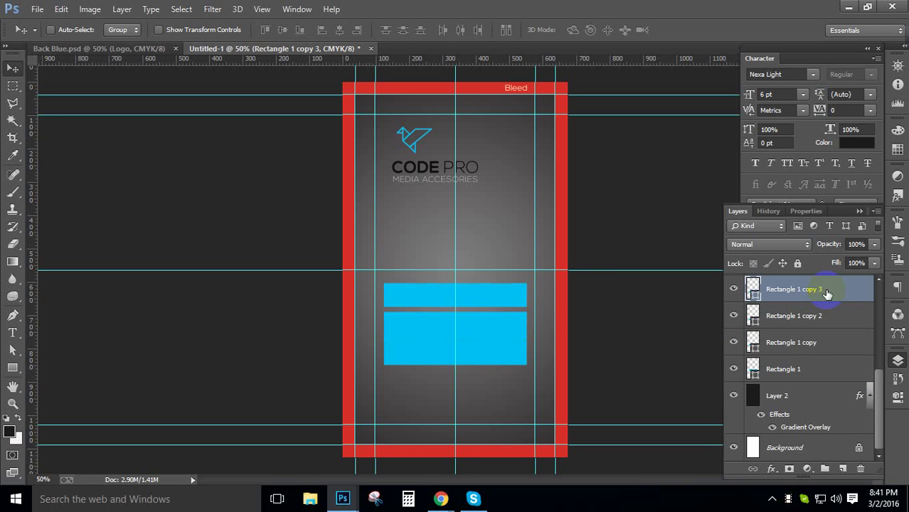
key(shift+Down)
key(shift+Down)
key(shift+Down)
key(shift+Down)
key(shift+Down)
key(shift+Down)
key(shift+Down)
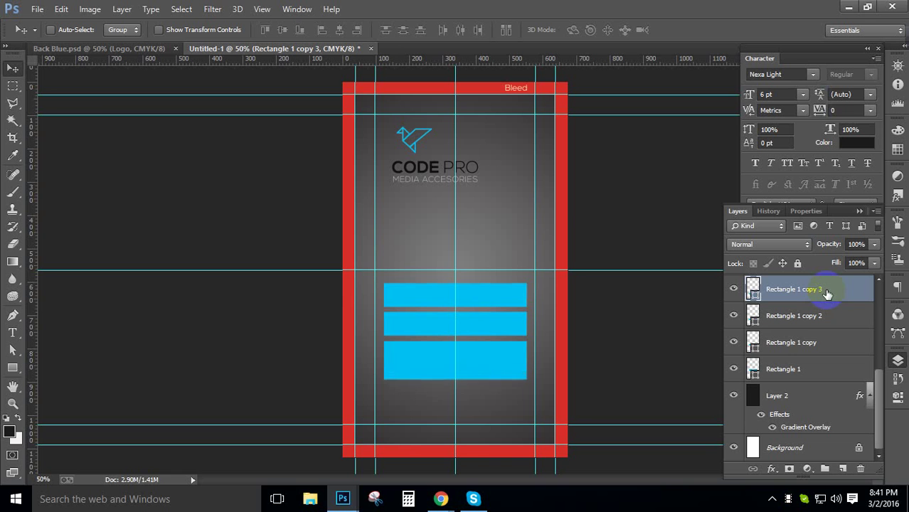
key(shift+Down)
key(shift+Down)
key(shift+Down)
key(shift+Up)
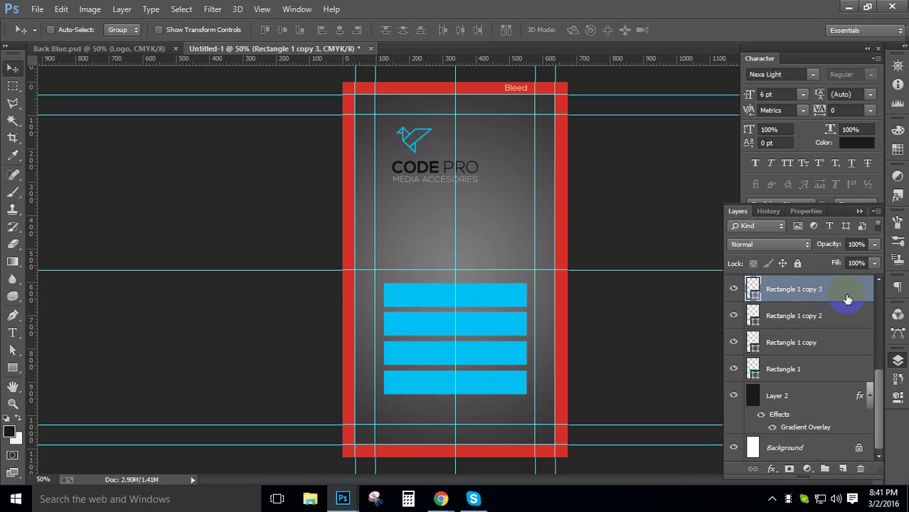
Step: Select all four cyan bar layers and move them together slightly down, keeping them above the lower margin guide
shift+click(836, 318)
shift+click(834, 352)
shift+click(832, 369)
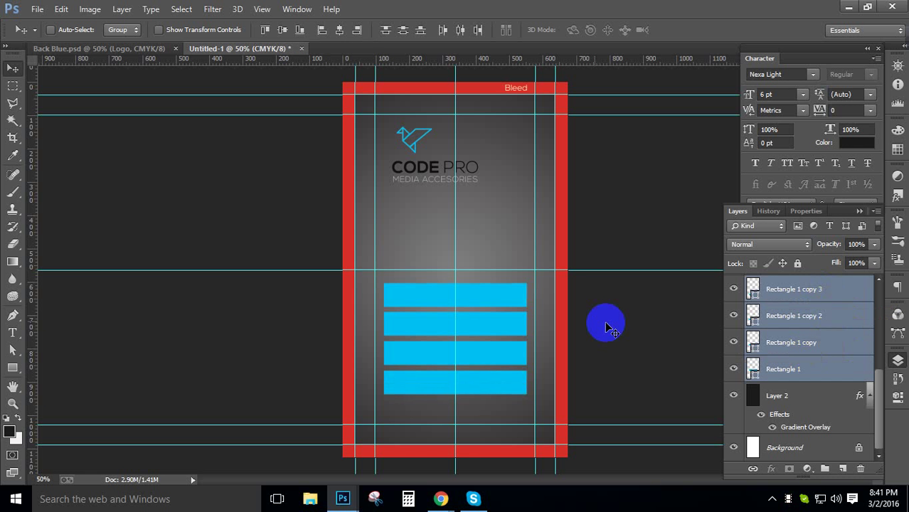
drag(500, 294, 500, 314)
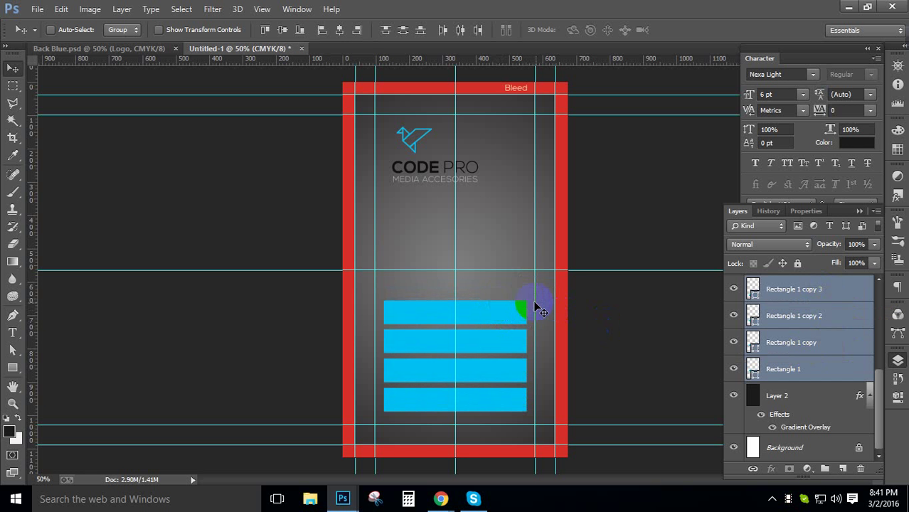
Step: Duplicate the Rectangle 1 layer and narrow the copy to about 69 px at the first bar's left end with Free Transform
click(800, 367)
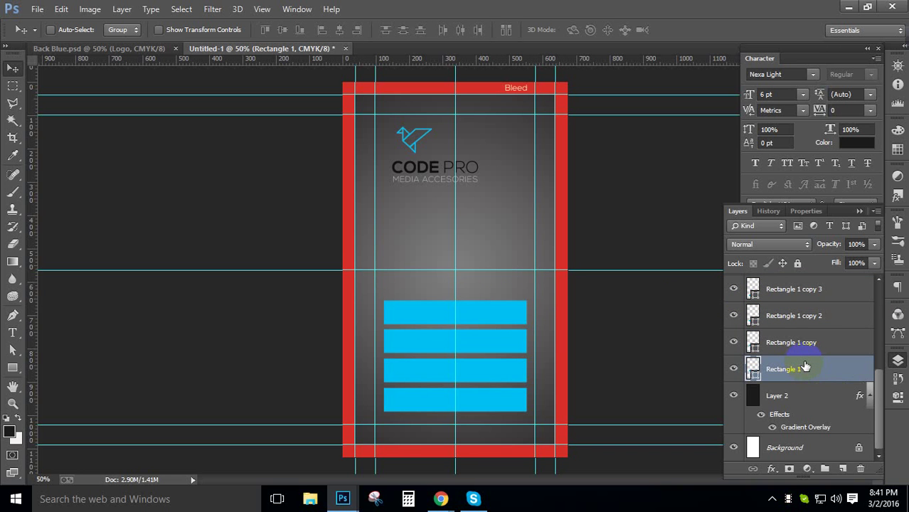
key(ctrl+j)
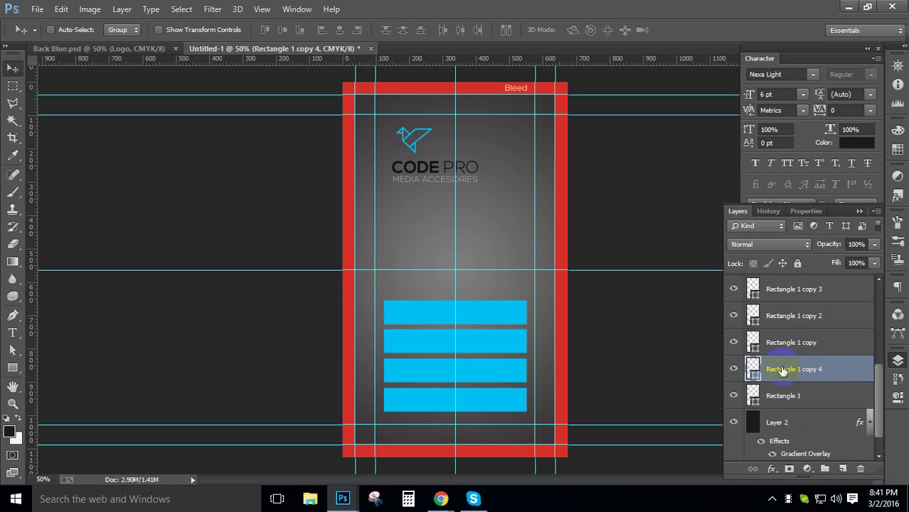
key(ctrl+t)
click(466, 304)
click(521, 315)
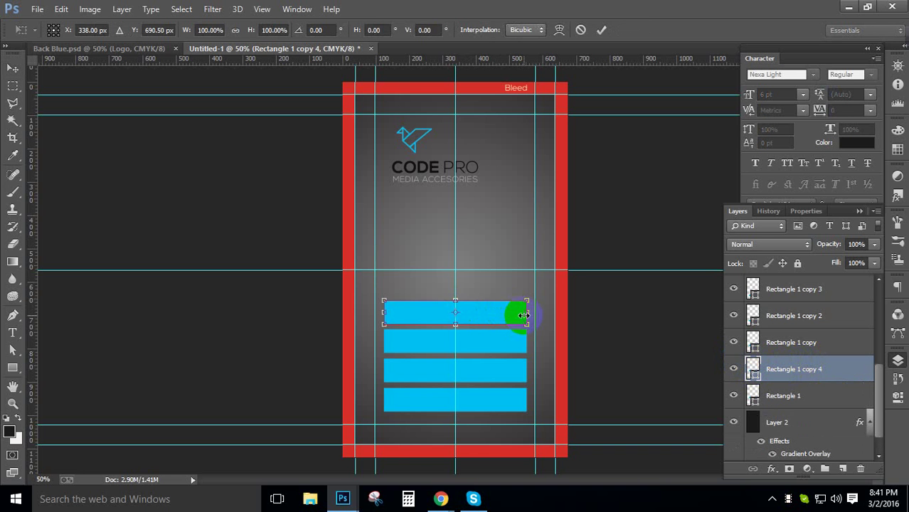
drag(523, 315, 405, 311)
double_click(404, 311)
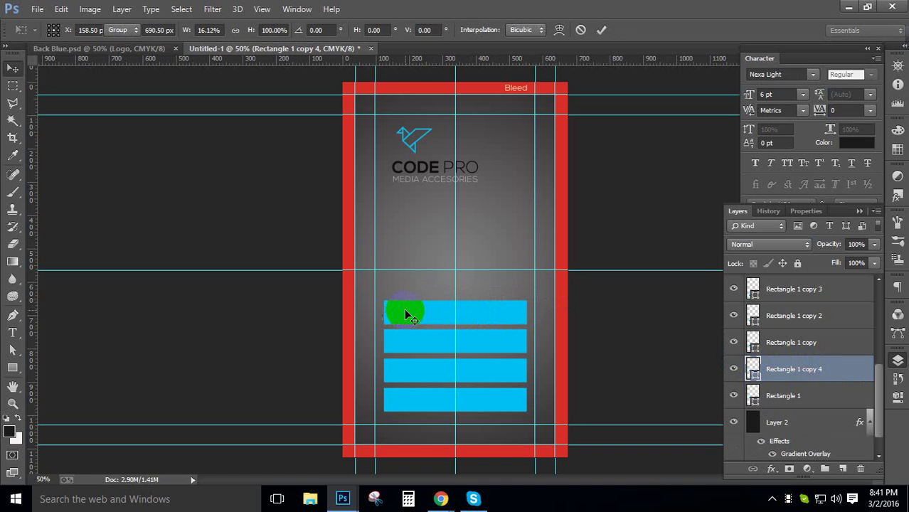
Step: Fill the small Rectangle 1 copy 4 shape with a dark blue swatch
click(11, 368)
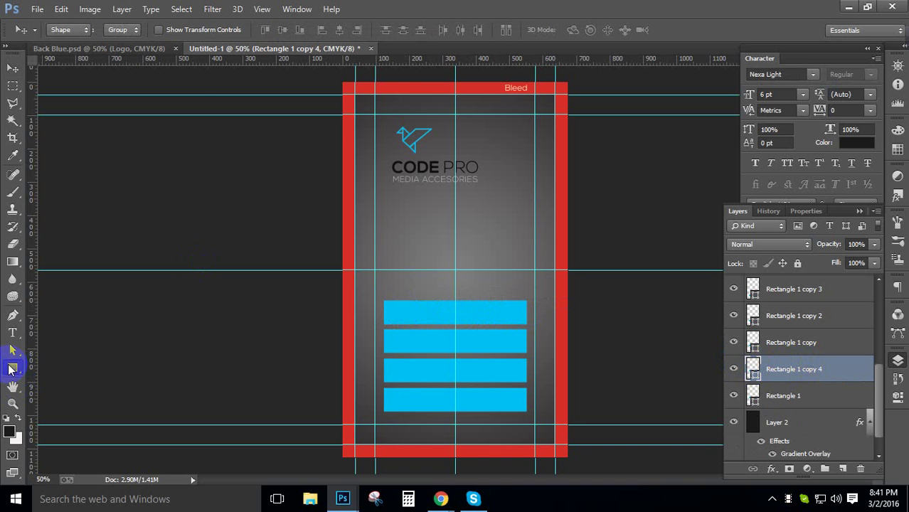
click(120, 30)
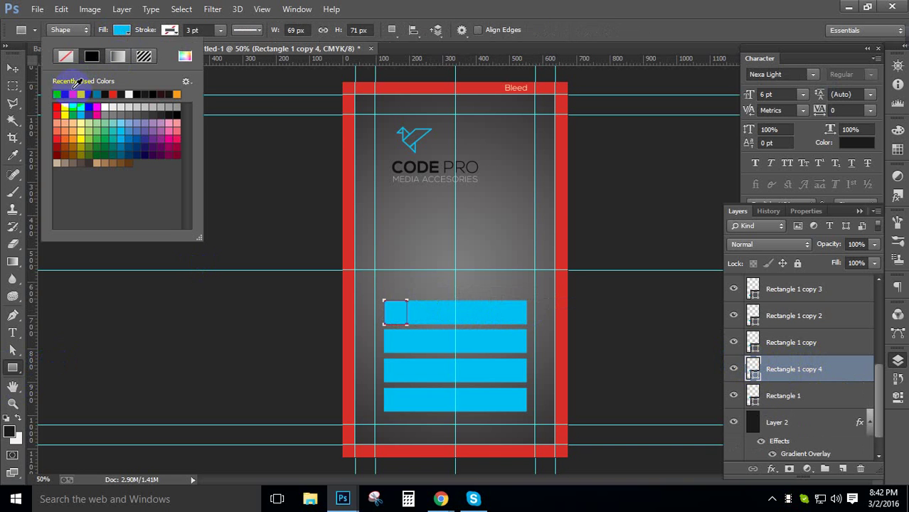
click(123, 140)
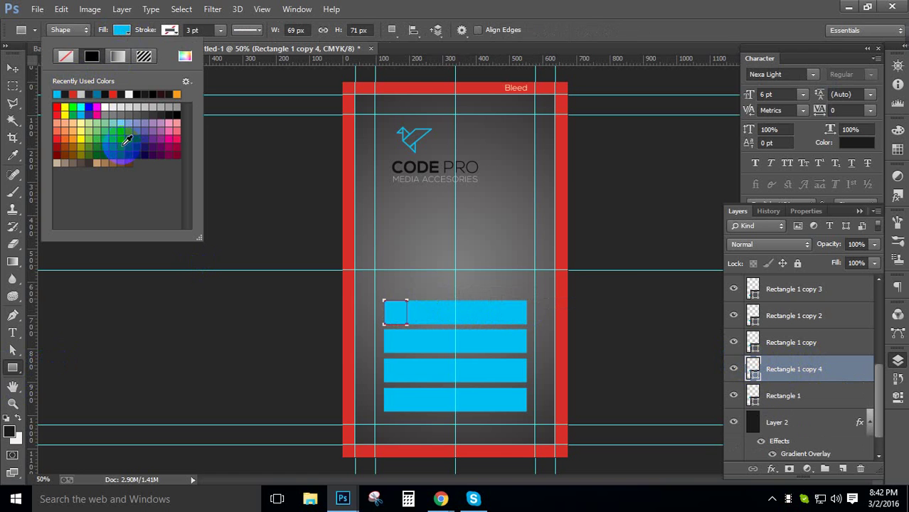
click(12, 68)
click(630, 312)
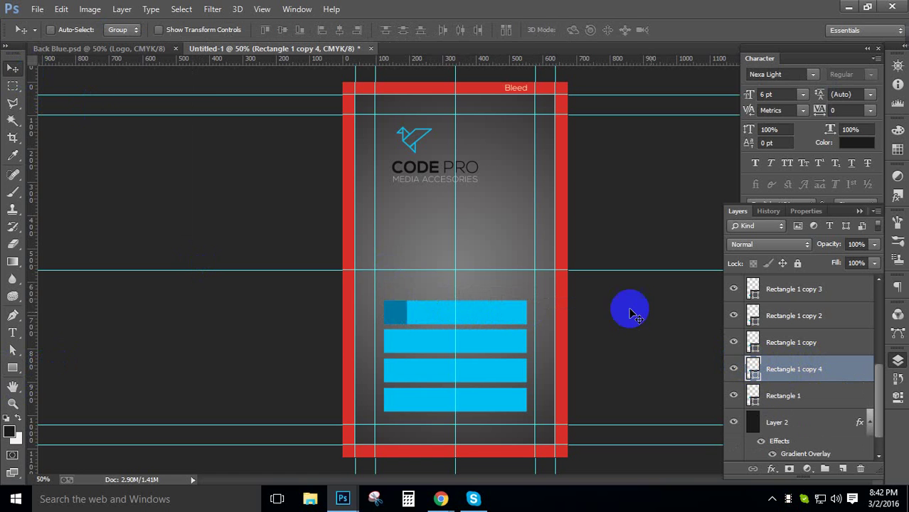
Step: Duplicate the dark blue Rectangle 1 copy 4 layer twice
click(793, 368)
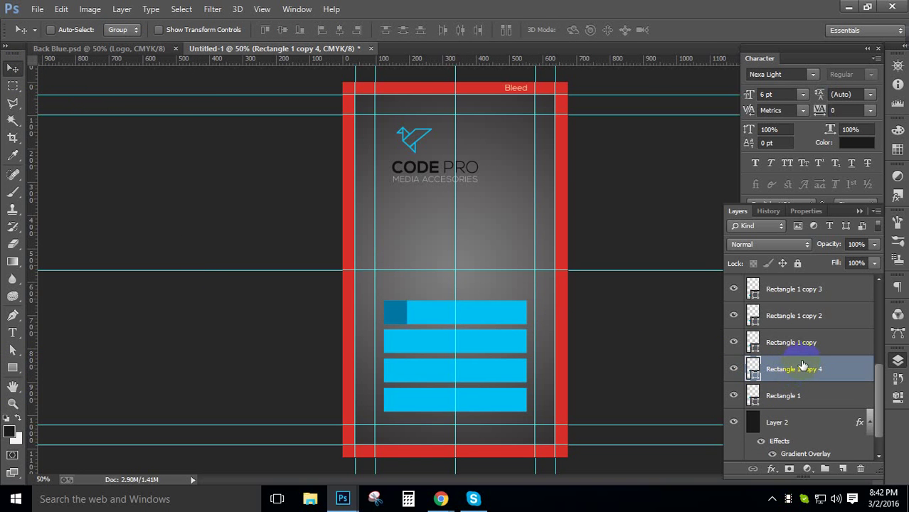
key(ctrl+j)
key(ctrl+j)
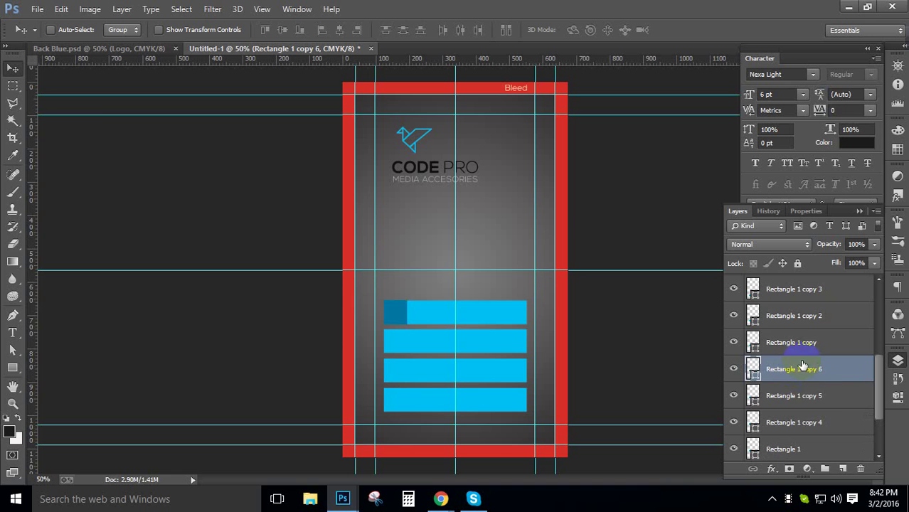
Step: Move the three dark blue square layers together above Rectangle 1 copy 3 in the layer order
click(832, 396)
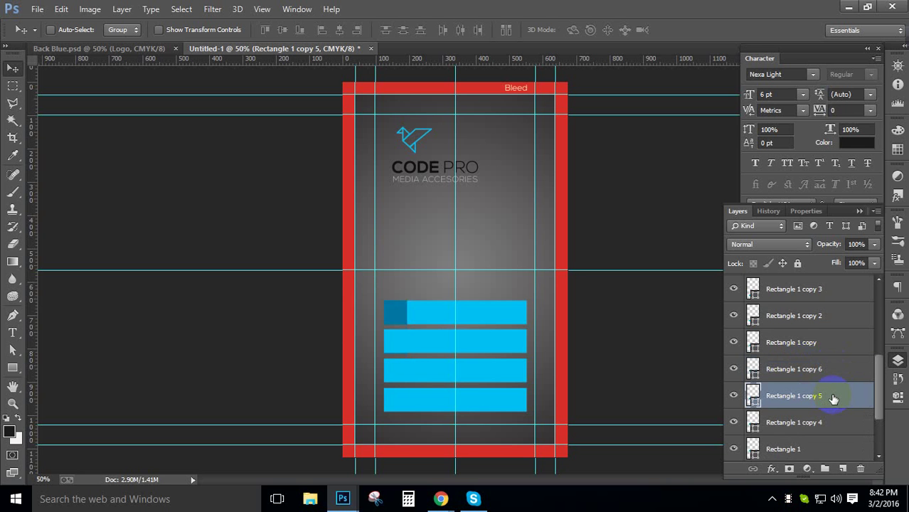
shift+click(825, 423)
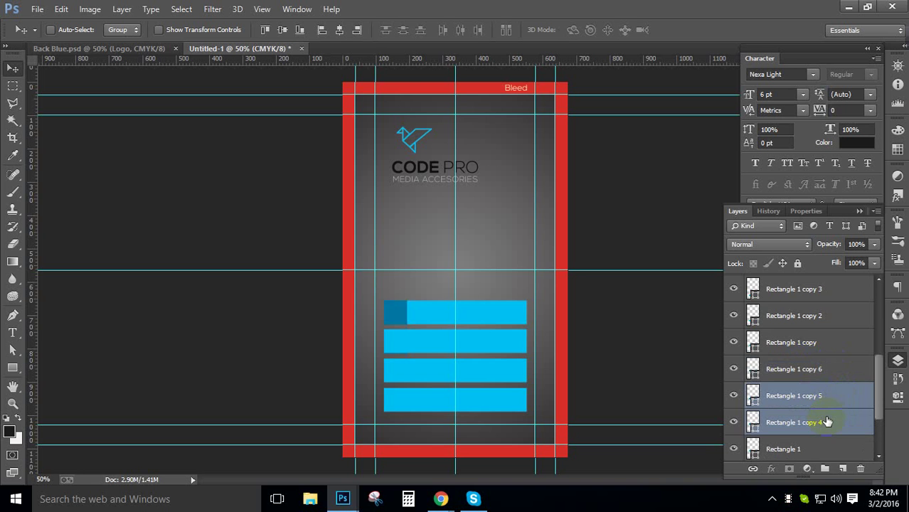
shift+click(821, 370)
drag(845, 374, 832, 304)
scroll(882, 359, up, 1)
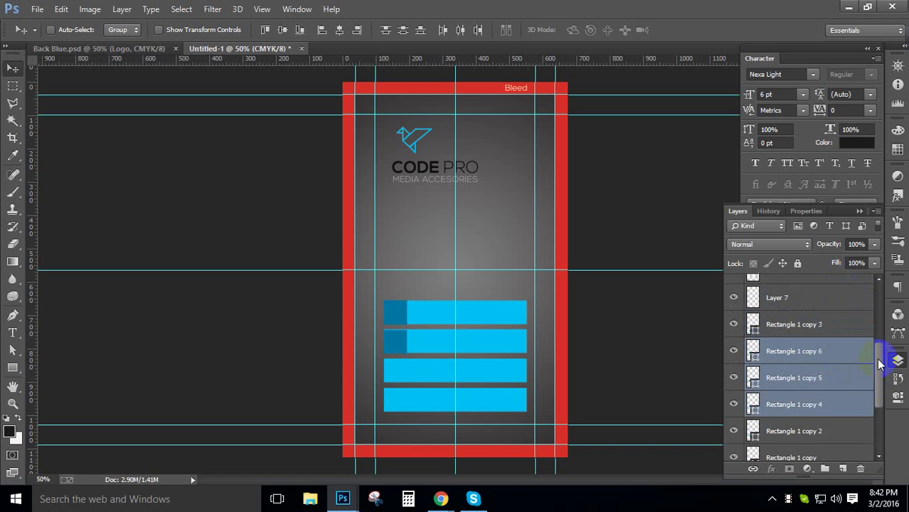
drag(831, 366, 816, 323)
Step: Place dark blue squares at the left ends of the third and fourth bars, adding one more duplicate, and check their alignment
click(821, 349)
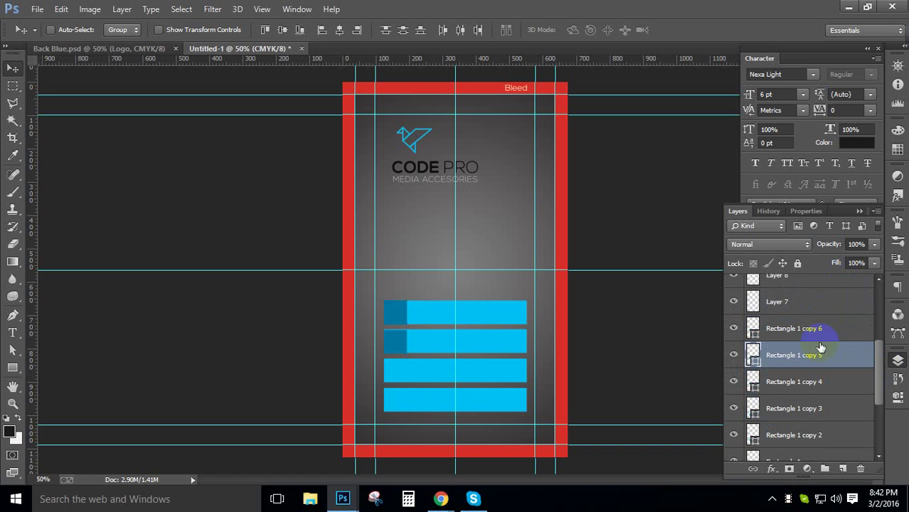
click(735, 355)
click(734, 355)
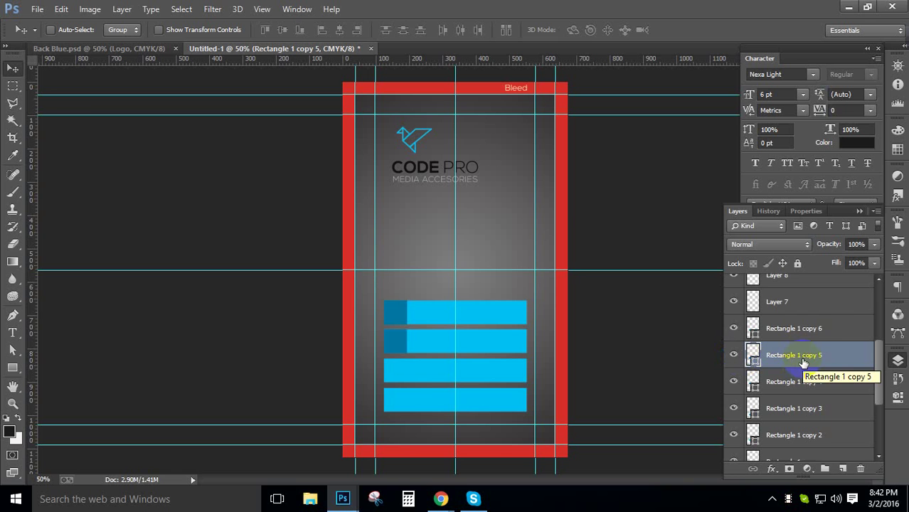
click(822, 334)
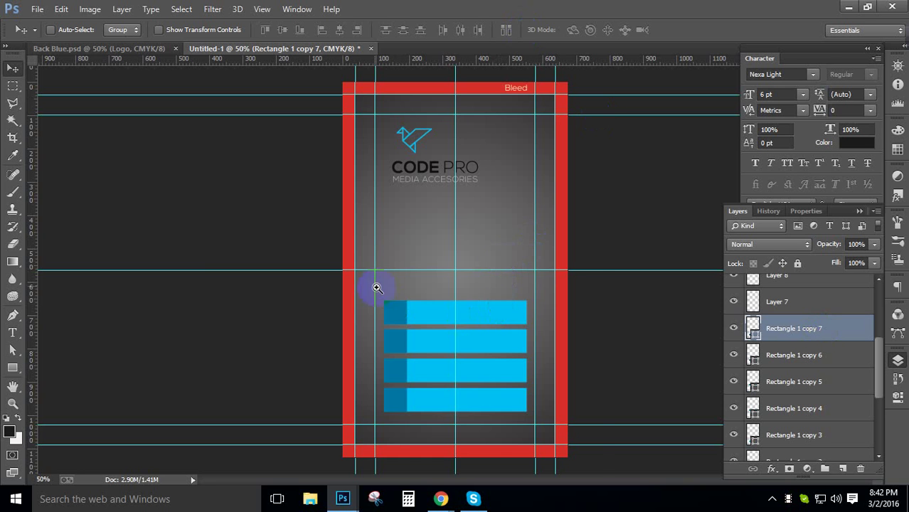
click(471, 381)
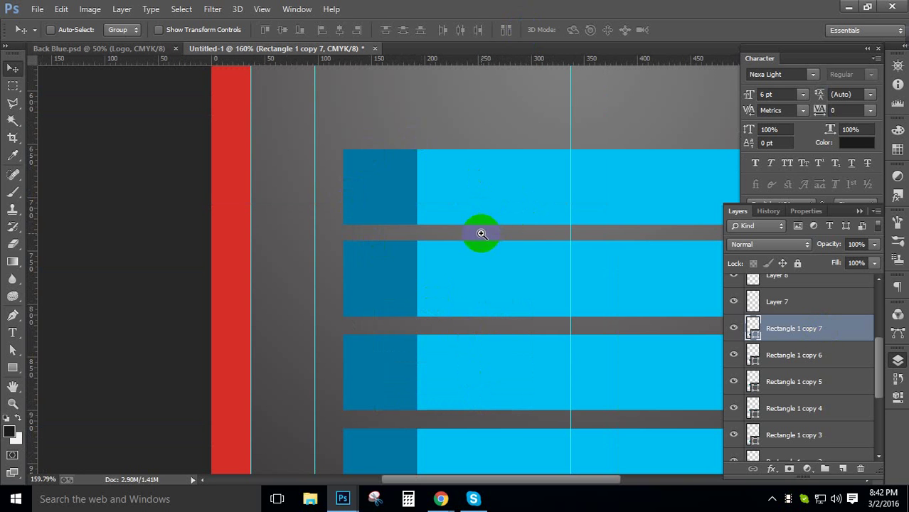
drag(481, 234, 446, 266)
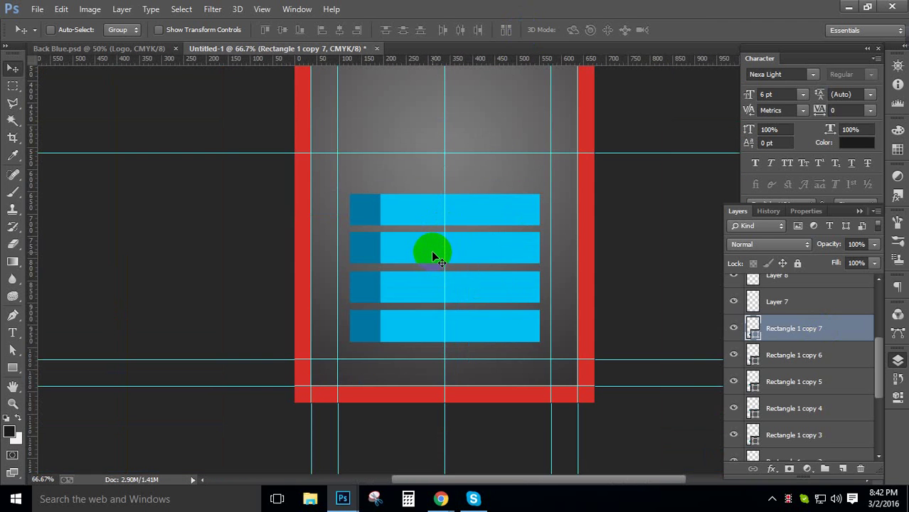
Step: Switch to the Flaticon page in Chrome and search the icons for "Phone"
mouse_move(442, 488)
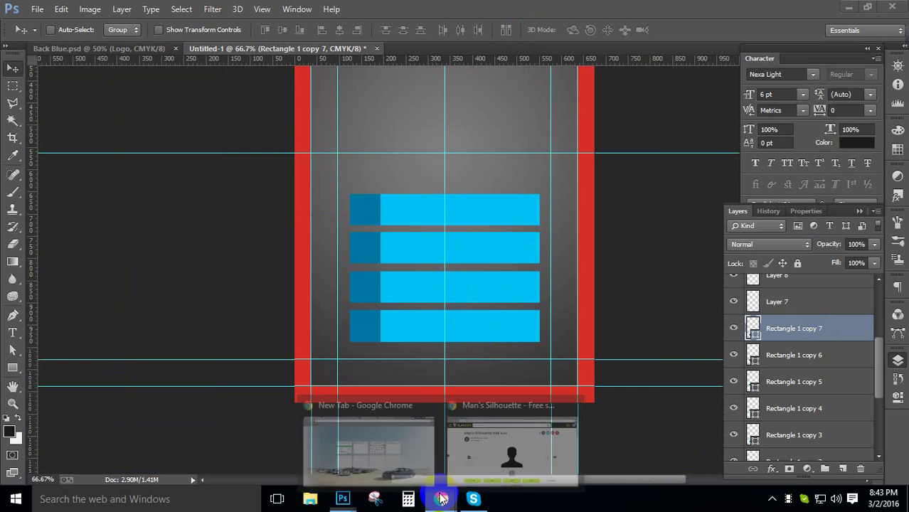
click(488, 459)
click(411, 56)
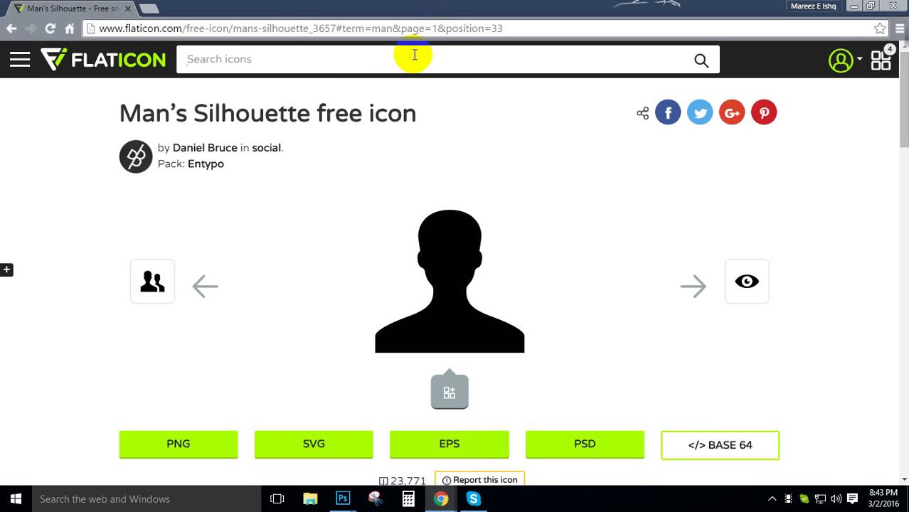
text(Phone)
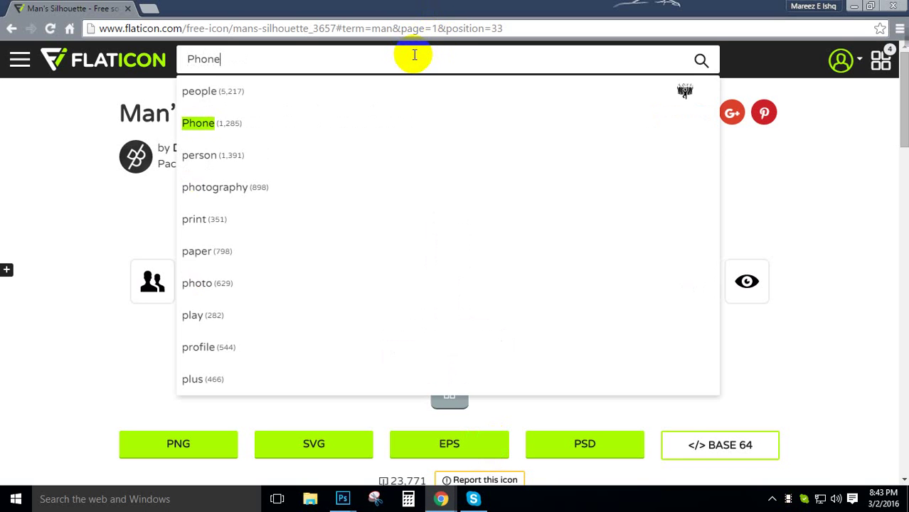
key(Return)
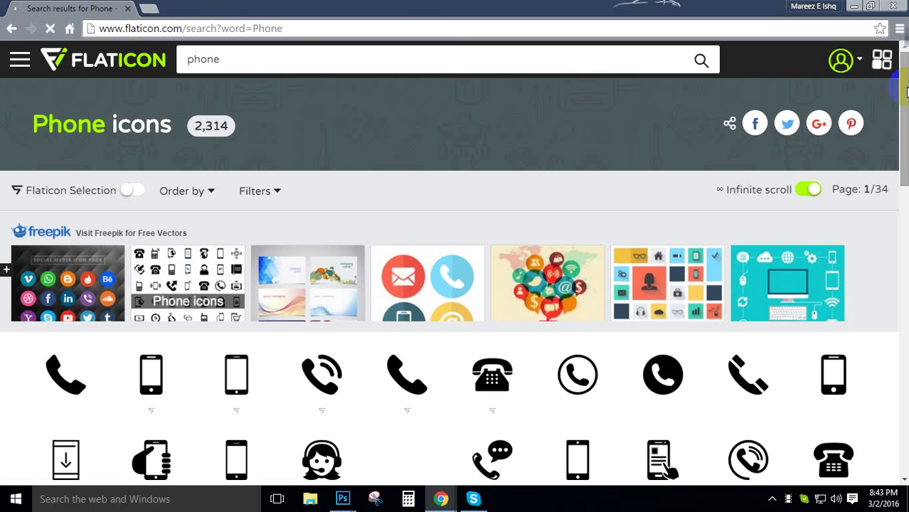
Step: Browse the phone icon results and open the Call volume handset icon with sound waves
drag(906, 91, 902, 202)
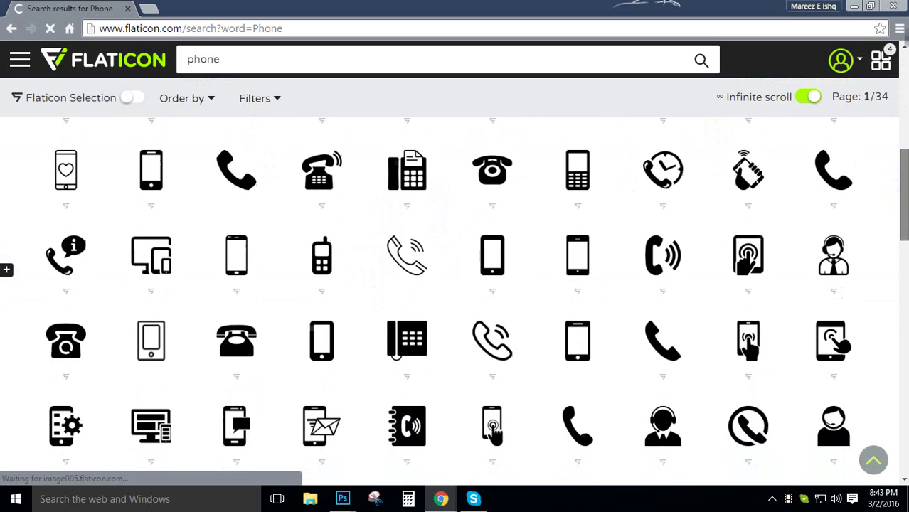
scroll(456, 302, down, 2)
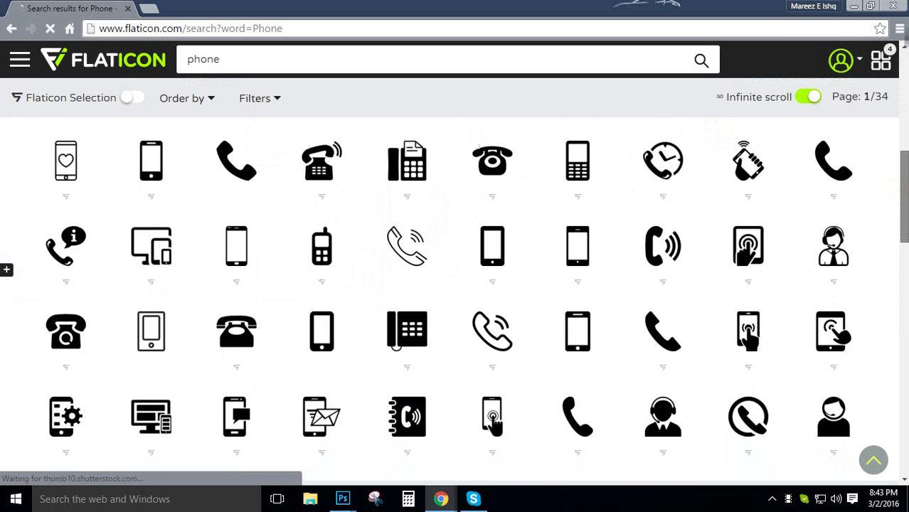
scroll(456, 302, down, 1)
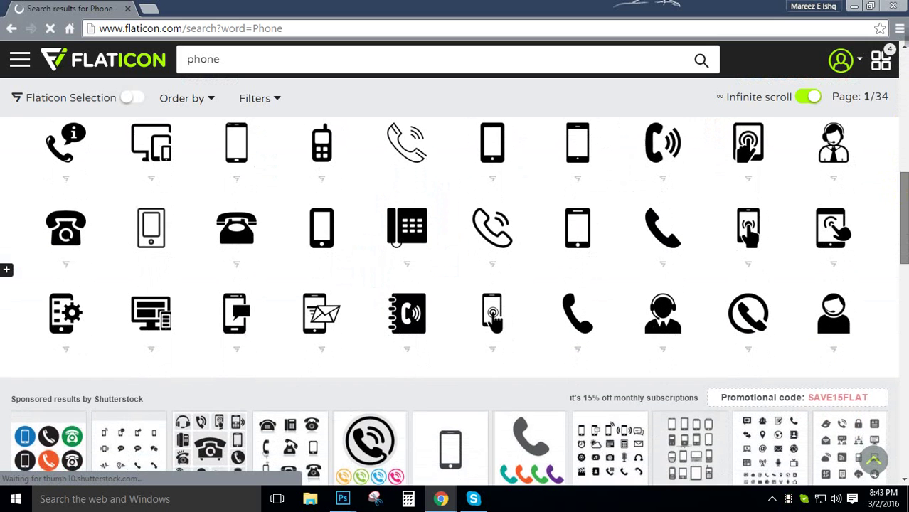
scroll(455, 302, up, 5)
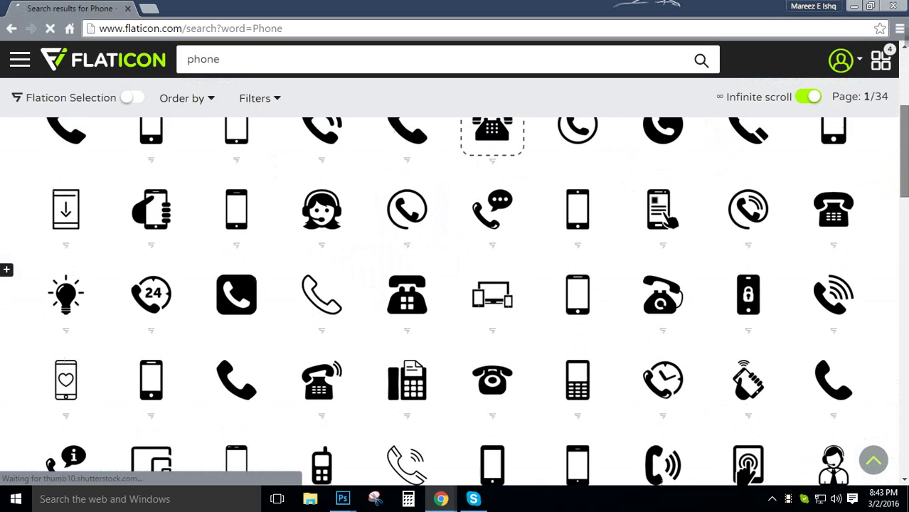
mouse_move(819, 293)
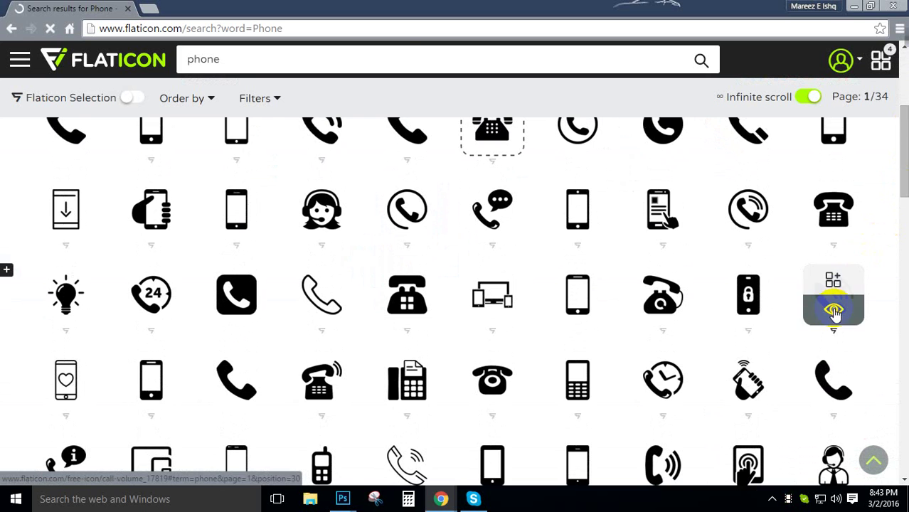
click(481, 359)
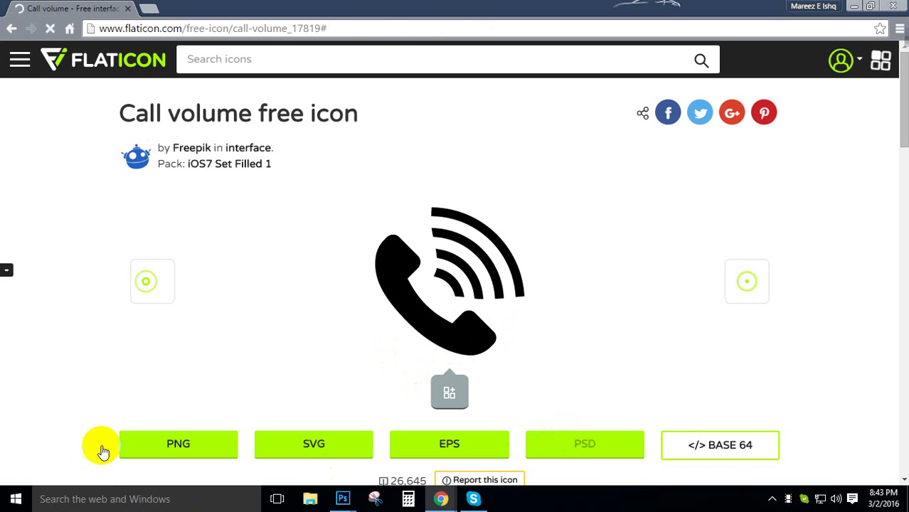
Step: Download the Call volume icon as a PSD with the free option and open the file in Photoshop
click(588, 444)
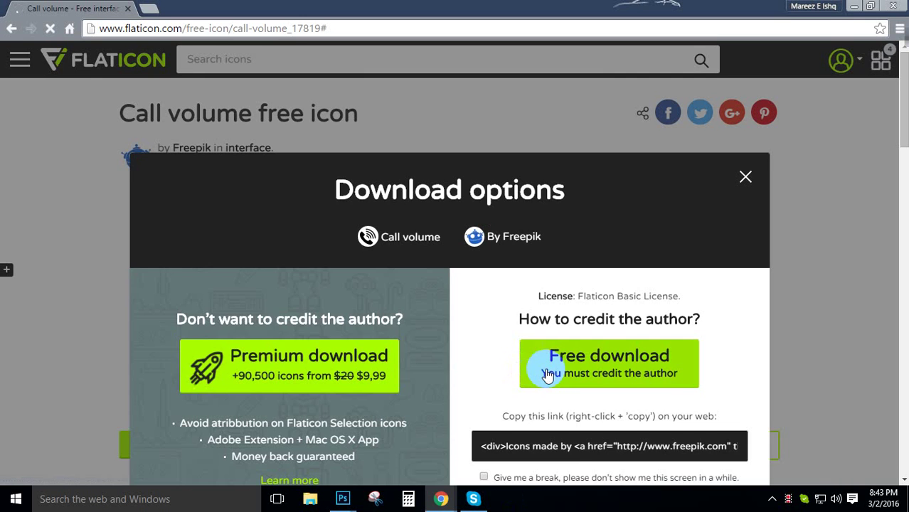
click(548, 376)
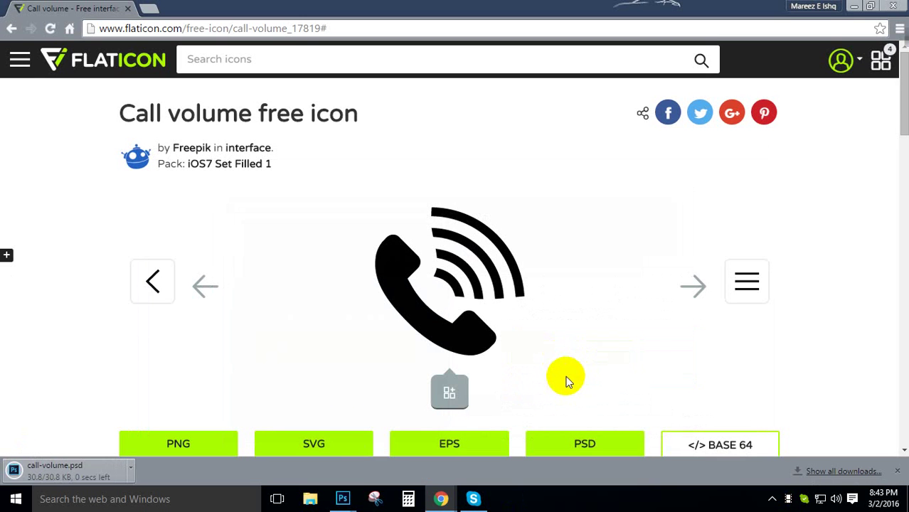
click(76, 484)
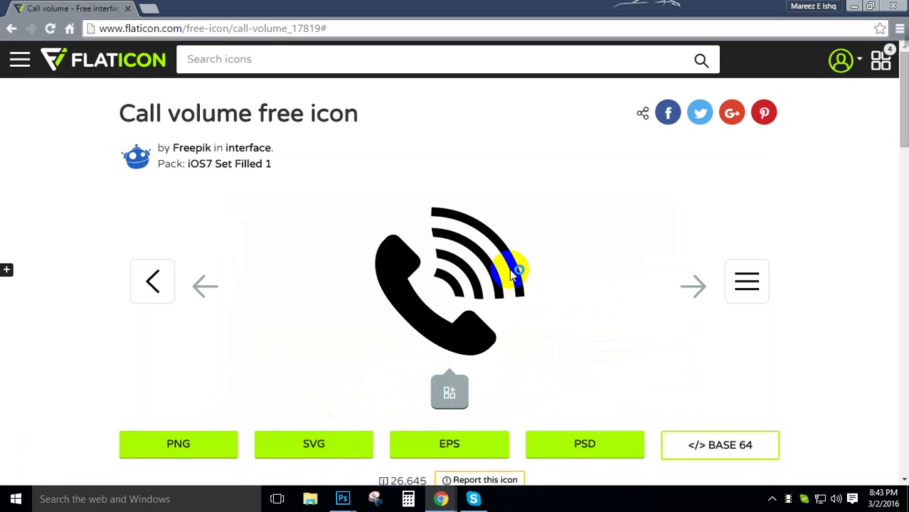
click(343, 498)
Step: Return to Flaticon in Chrome and search the icons for "Email"
mouse_move(436, 495)
click(507, 440)
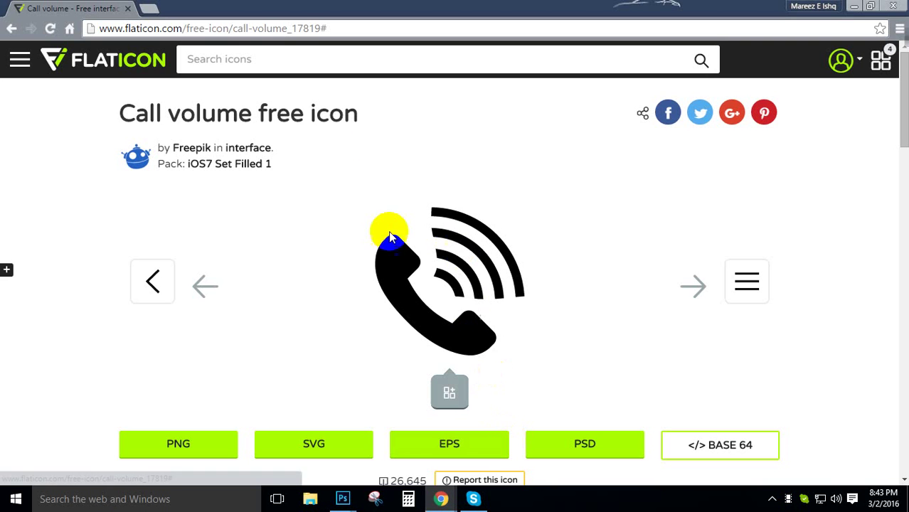
click(347, 59)
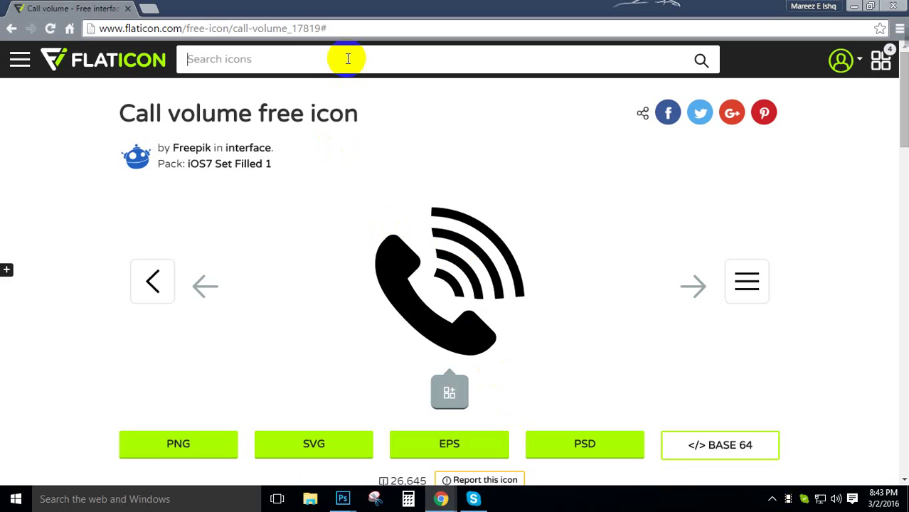
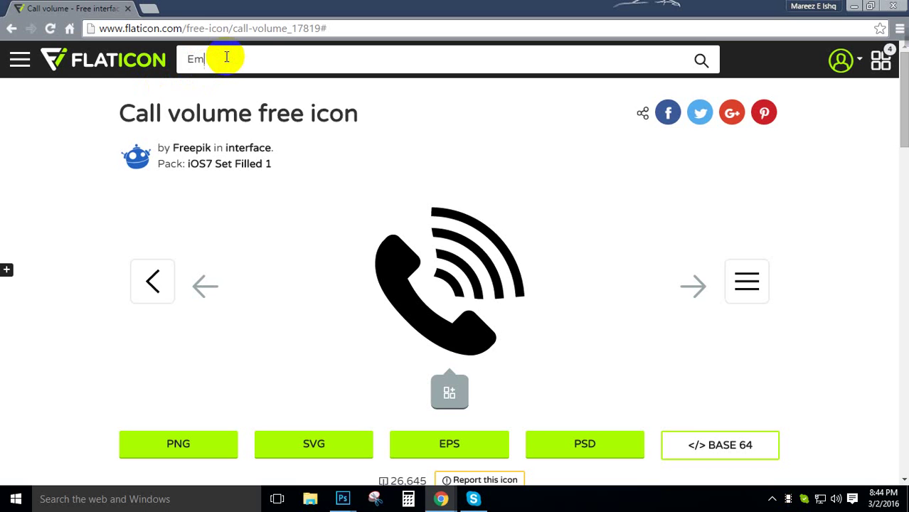
text(ail)
key(Return)
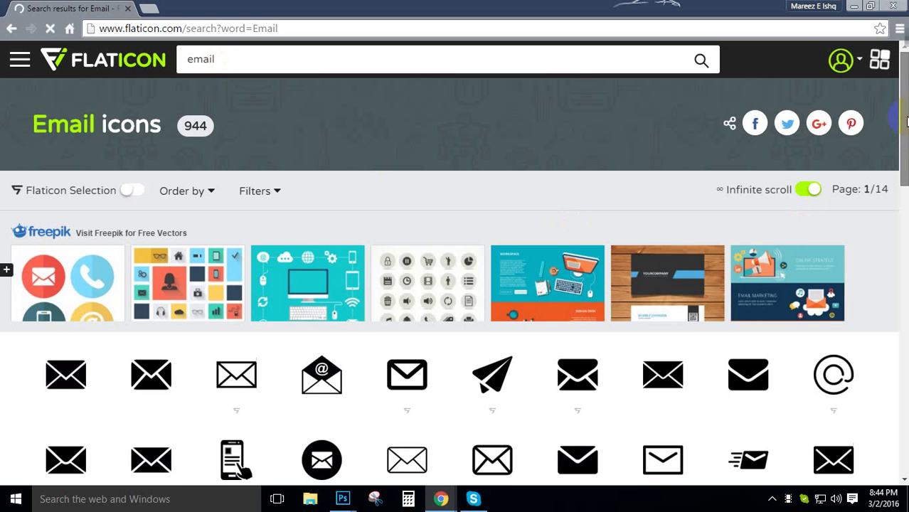
Step: Download the solid New message envelope icon from the email results as a free PSD and open it in Photoshop
drag(905, 121, 904, 185)
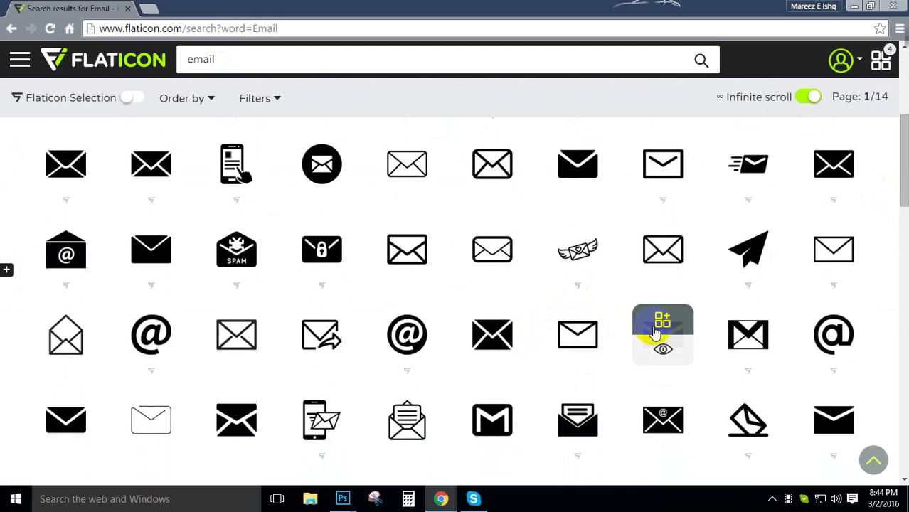
click(668, 345)
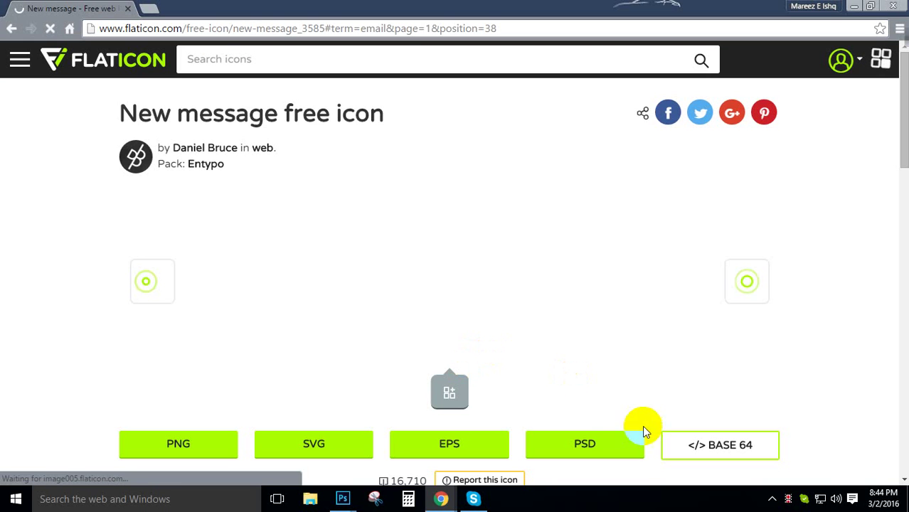
click(601, 444)
click(602, 453)
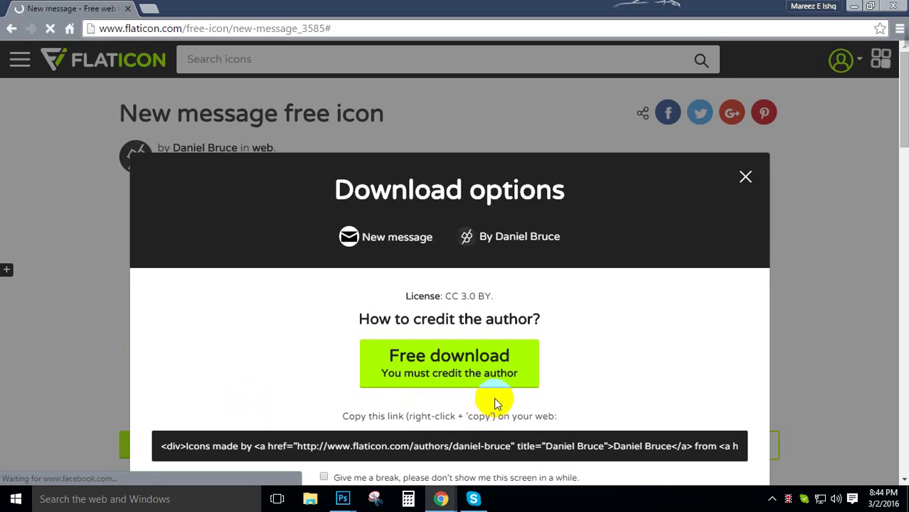
click(471, 367)
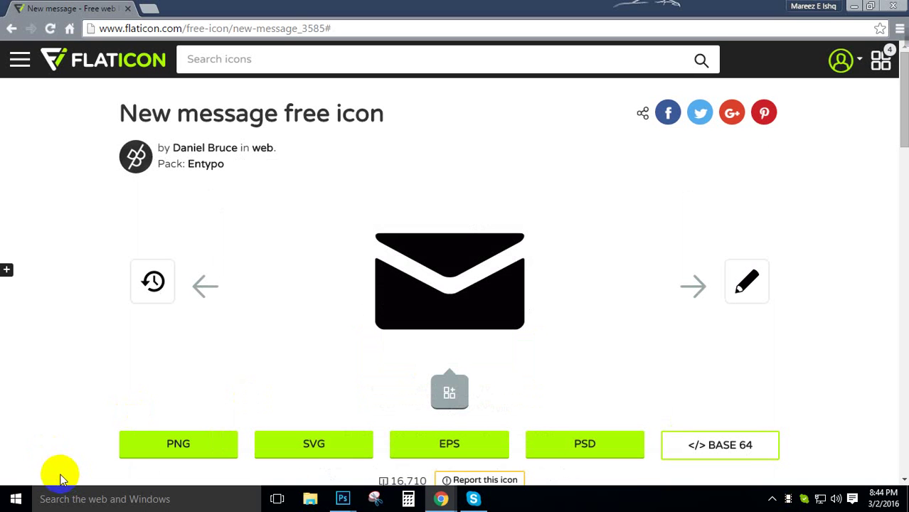
click(55, 475)
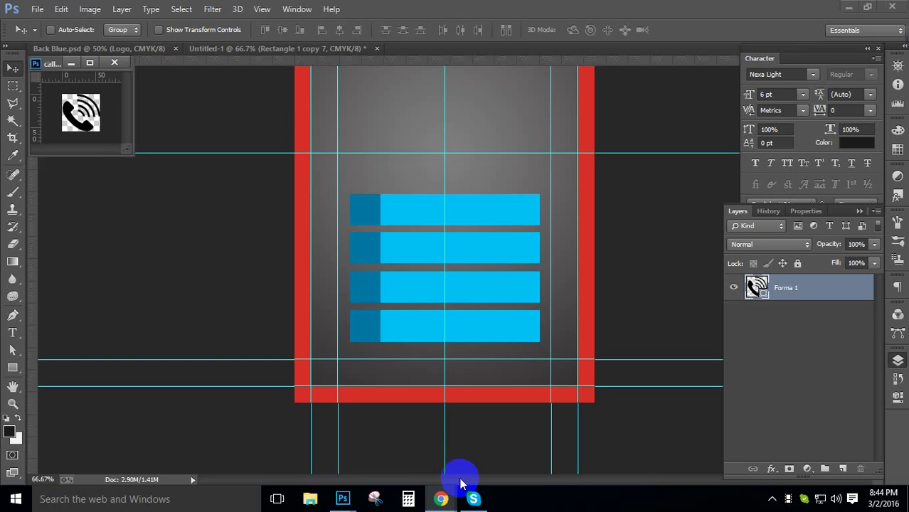
Step: Go back to Flaticon in Chrome and search the icons for "Address"
click(448, 493)
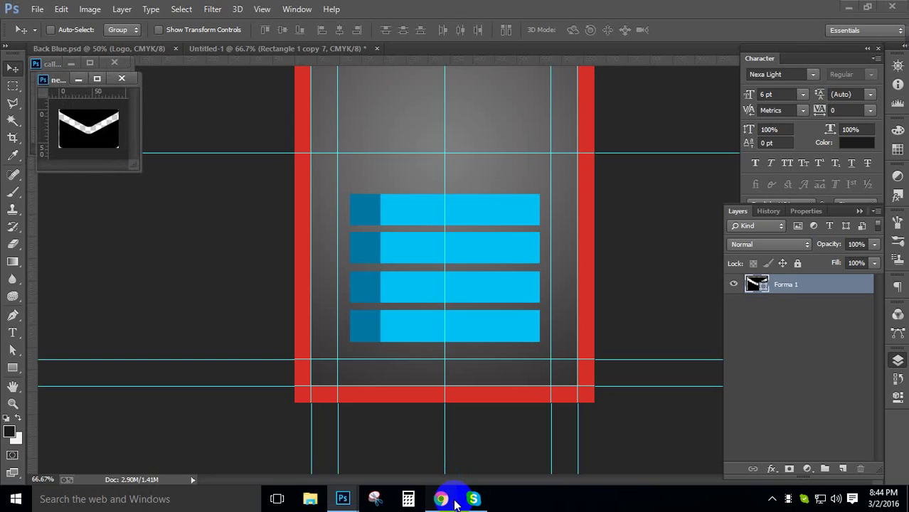
click(515, 466)
click(382, 62)
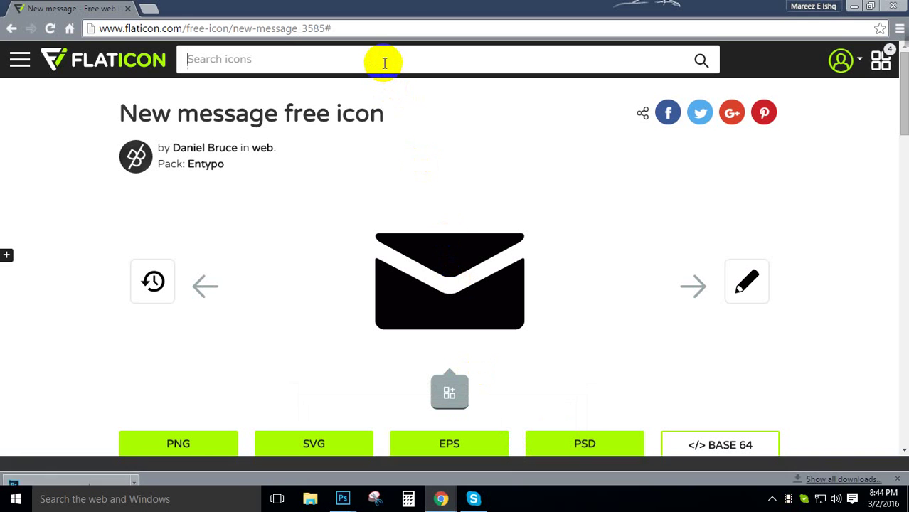
text(Address)
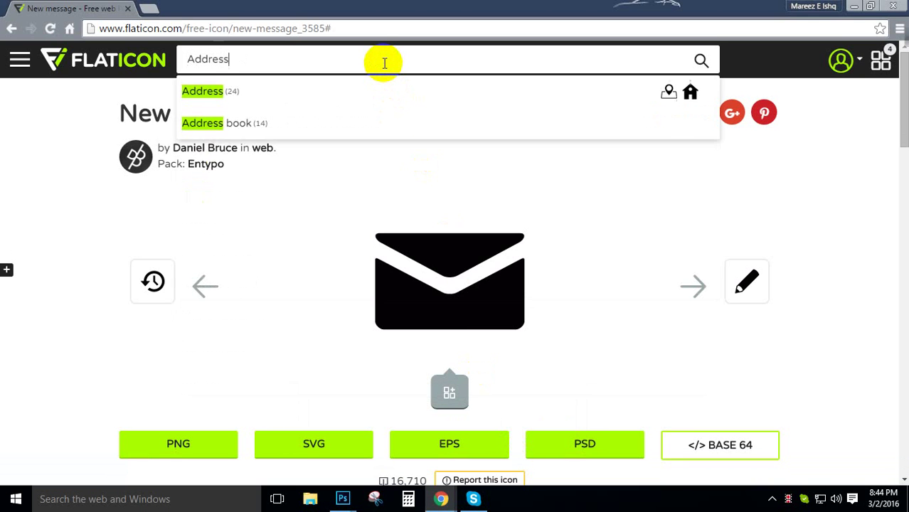
key(Return)
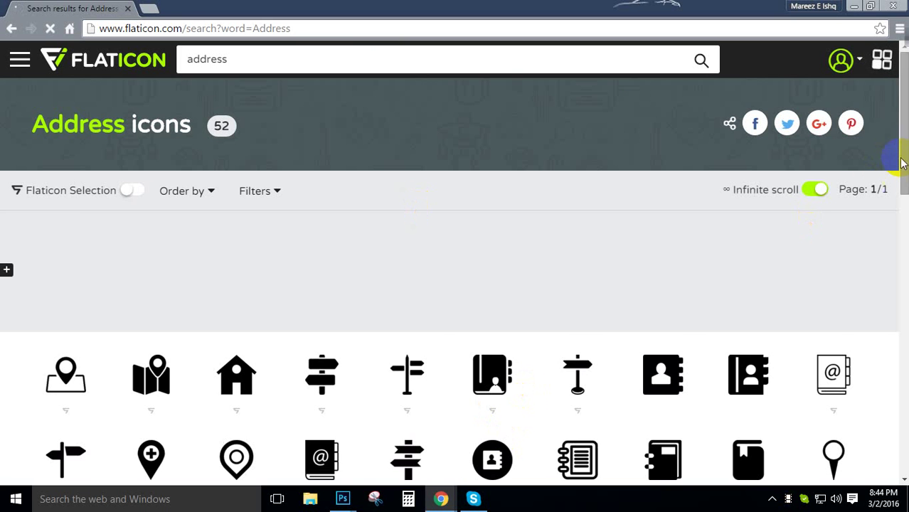
Step: Download the Add location point pin icon from the address results as a free PSD and open it in Photoshop
scroll(905, 168, down, 1)
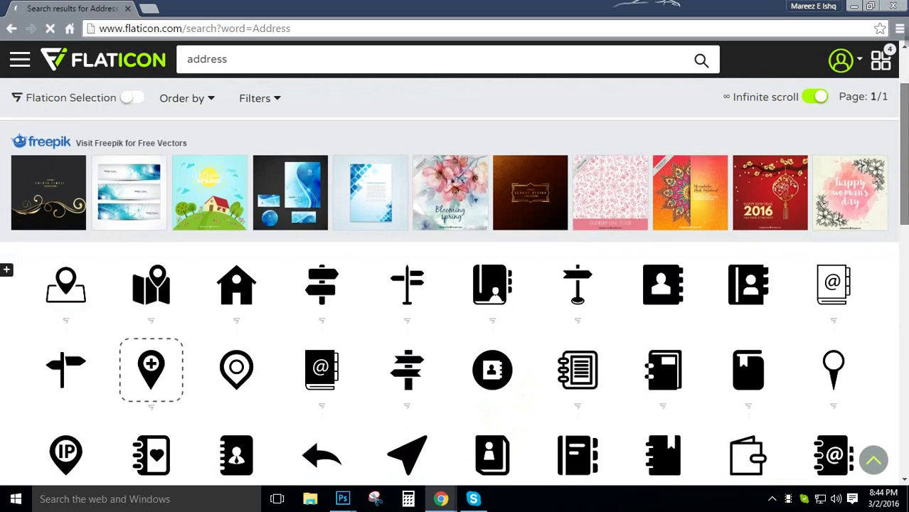
drag(905, 169, 905, 181)
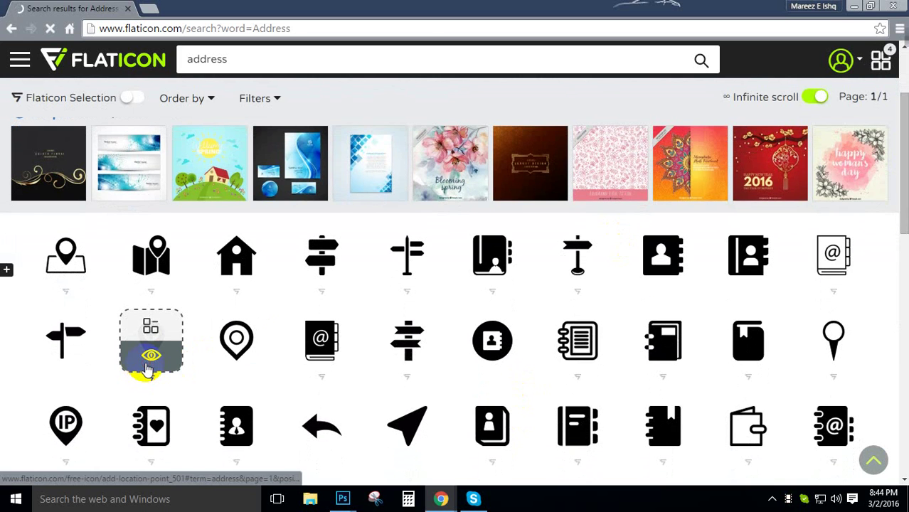
click(146, 369)
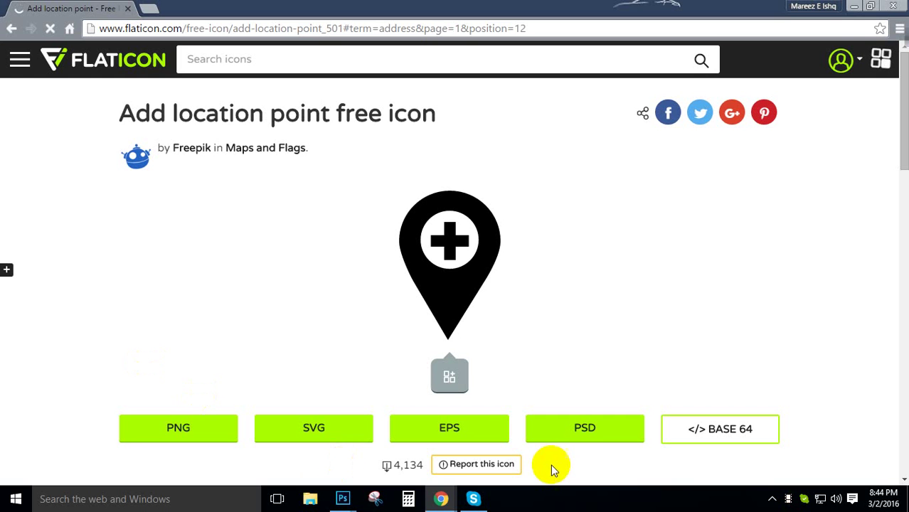
click(574, 432)
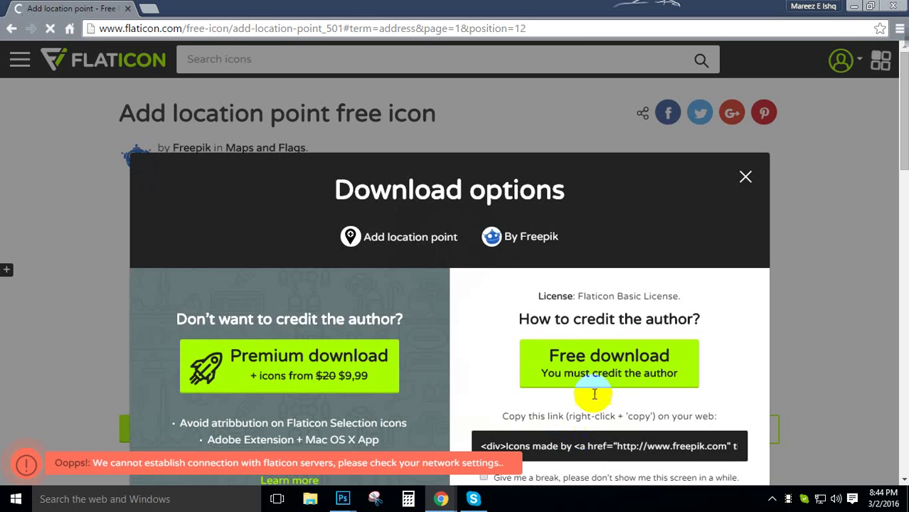
click(610, 358)
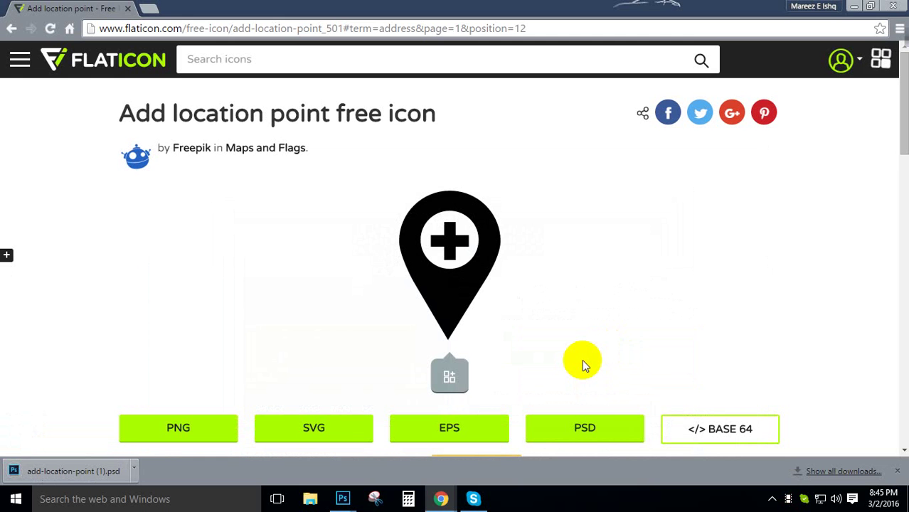
click(589, 430)
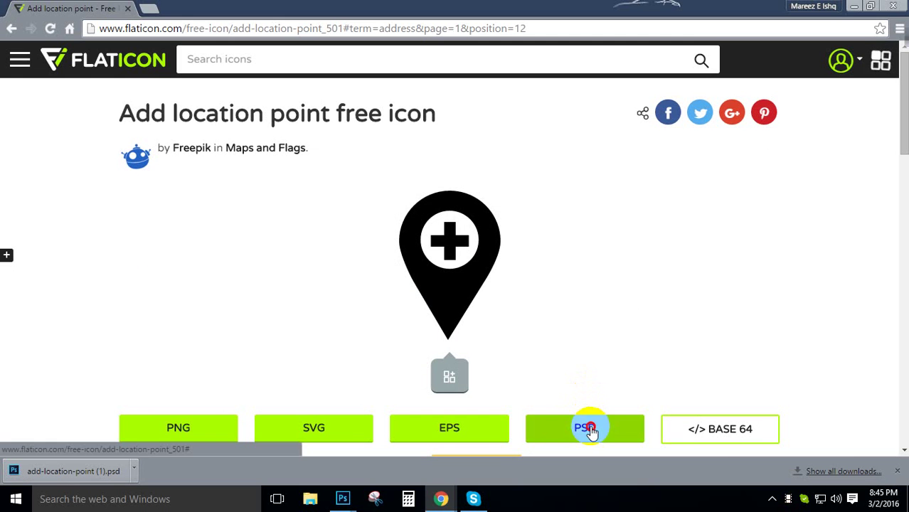
click(602, 344)
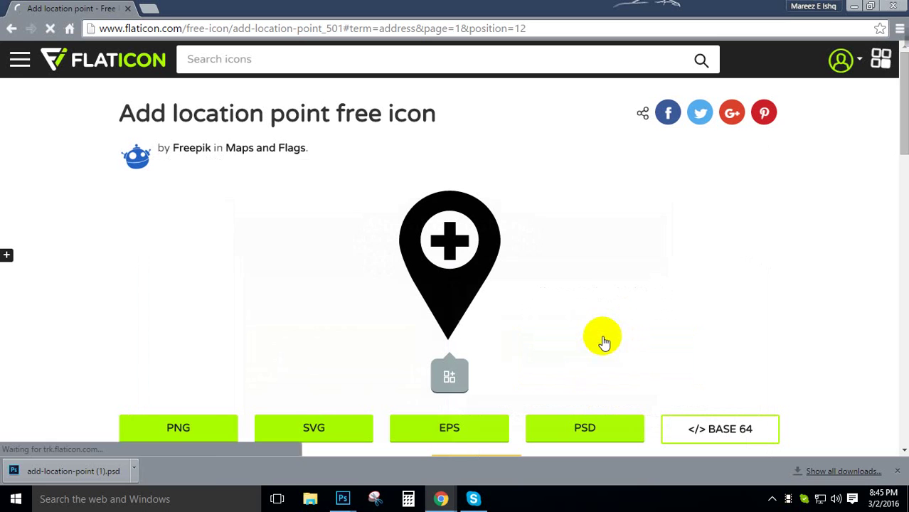
click(21, 471)
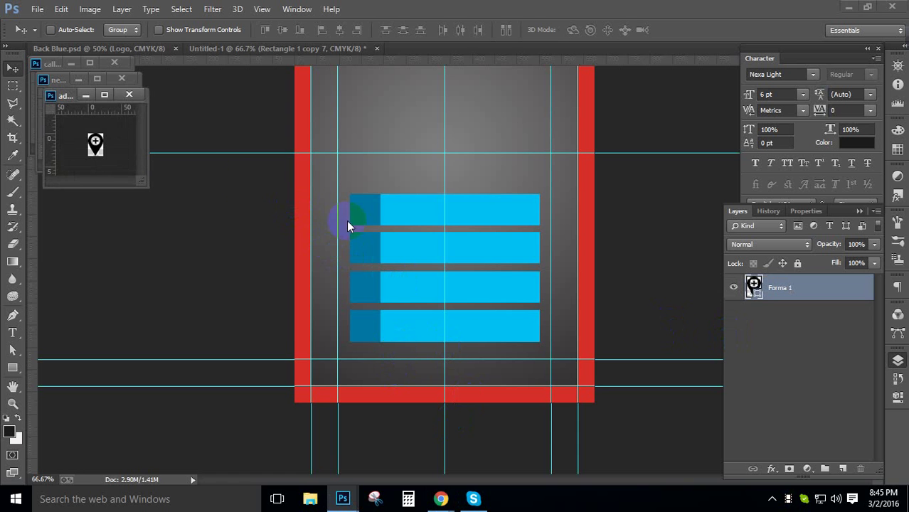
Step: Copy the phone icon onto the first bar's dark square and the location pin onto the fourth bar's dark square, minimizing both source documents
click(57, 66)
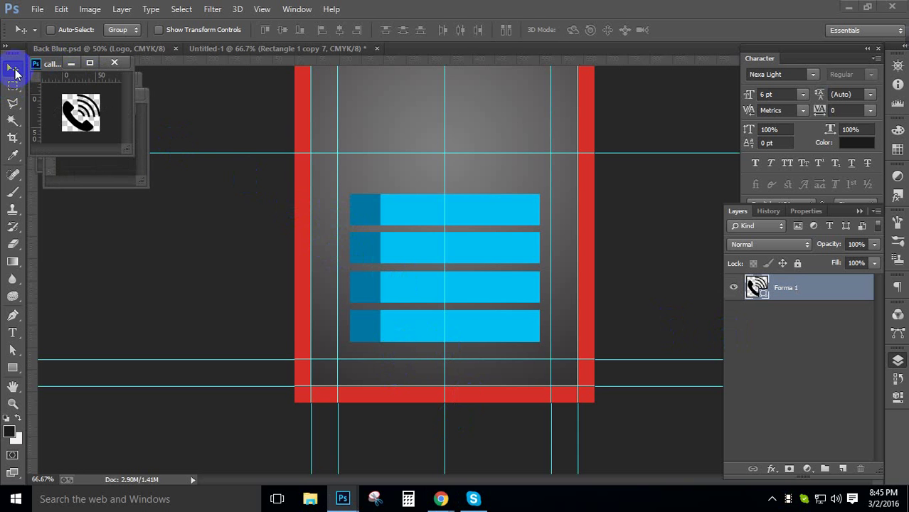
drag(81, 119, 361, 219)
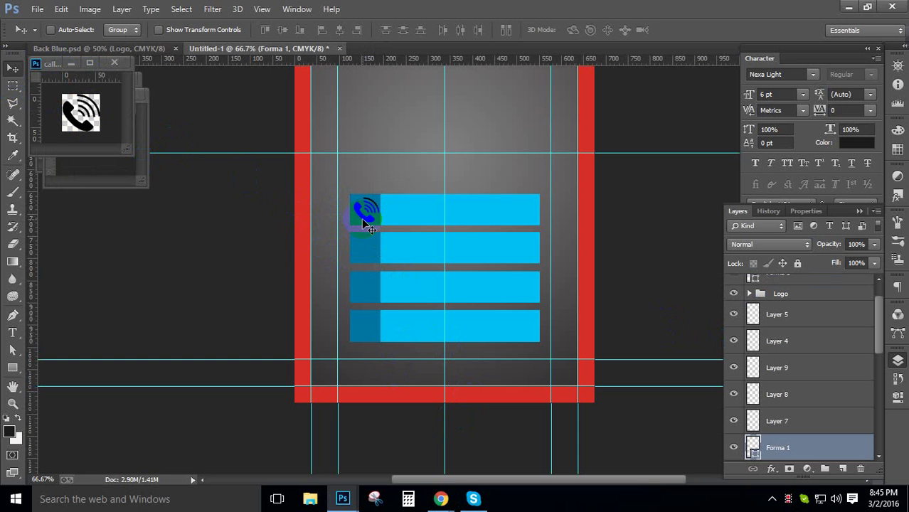
click(75, 61)
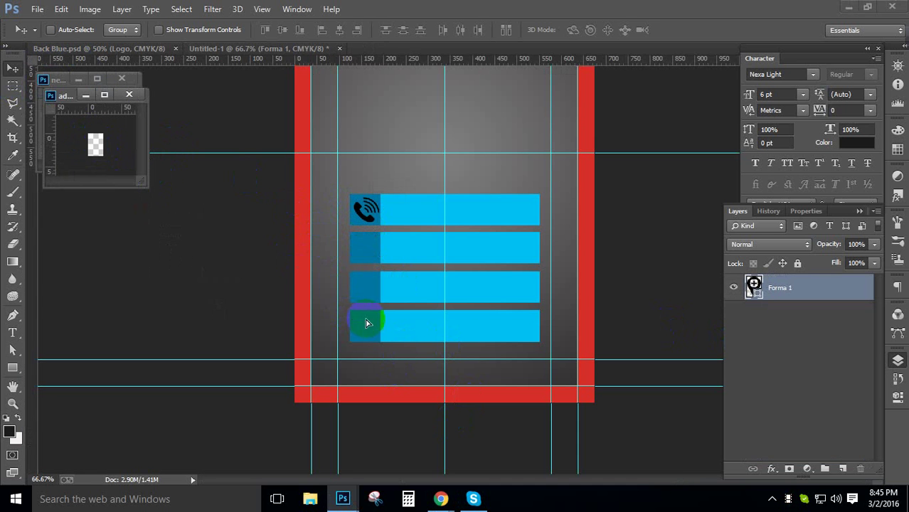
drag(366, 323, 367, 329)
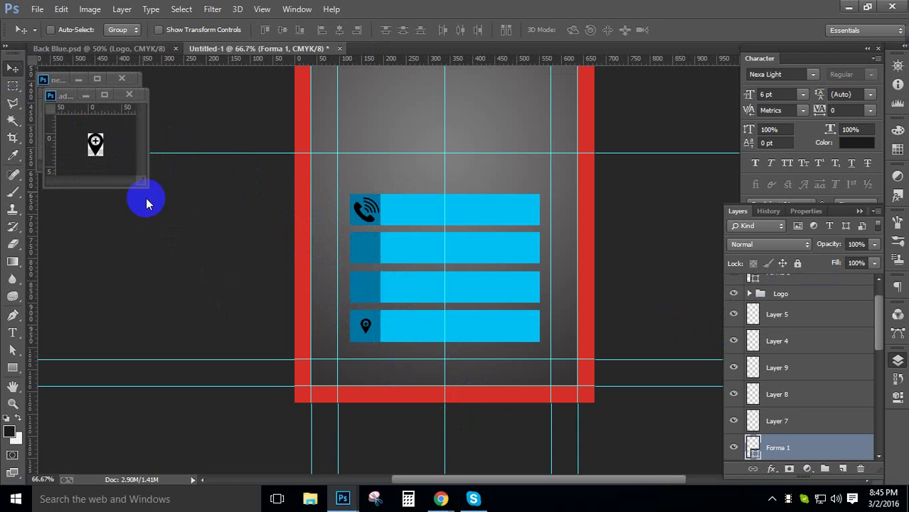
click(85, 93)
Step: Copy the envelope icon onto the second bar's dark square and scale it down to fit inside with a margin
drag(88, 127, 371, 255)
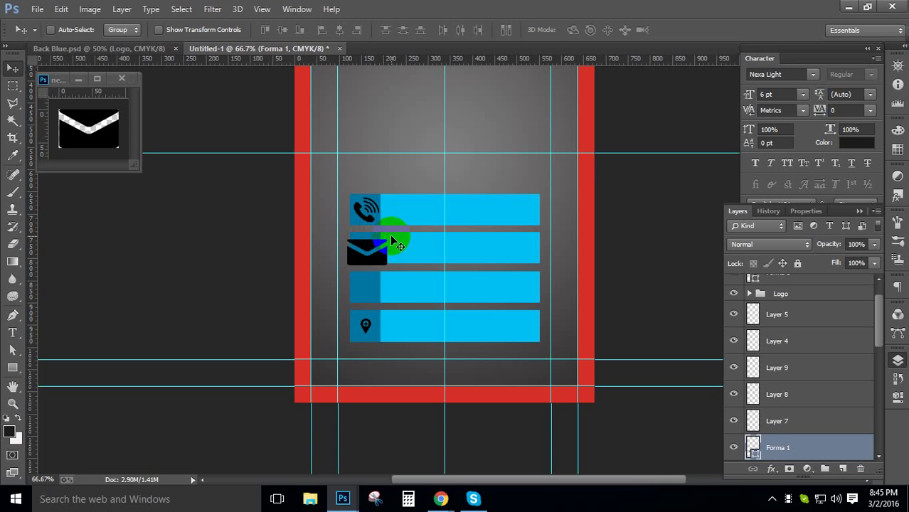
click(78, 78)
key(ctrl+t)
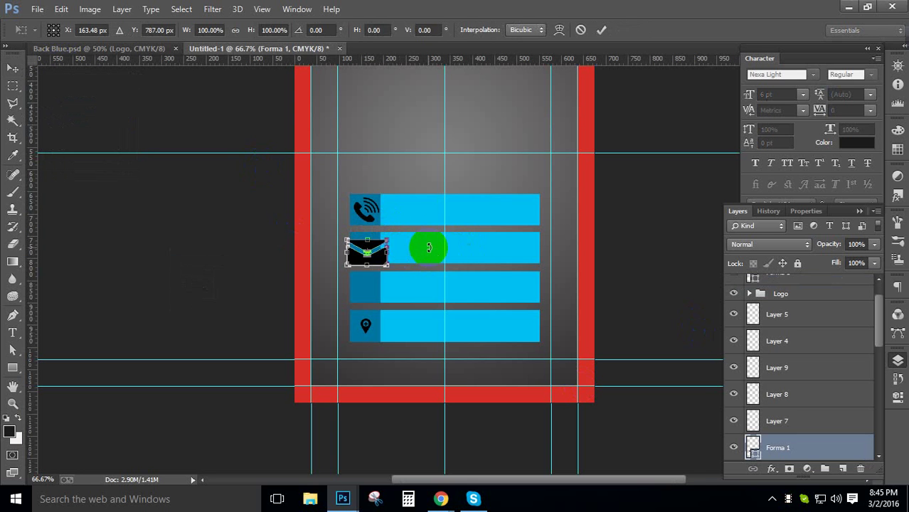
drag(390, 234, 382, 243)
key(Return)
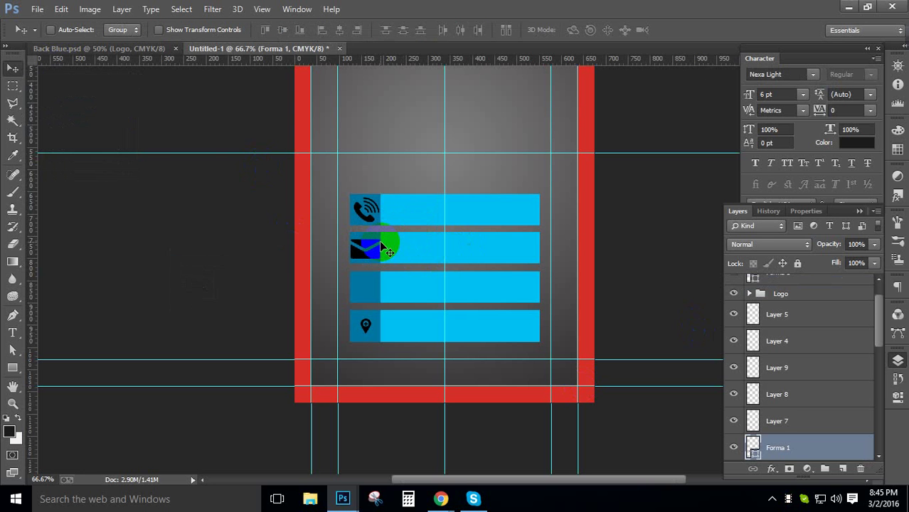
key(ctrl+t)
scroll(411, 288, up, 3)
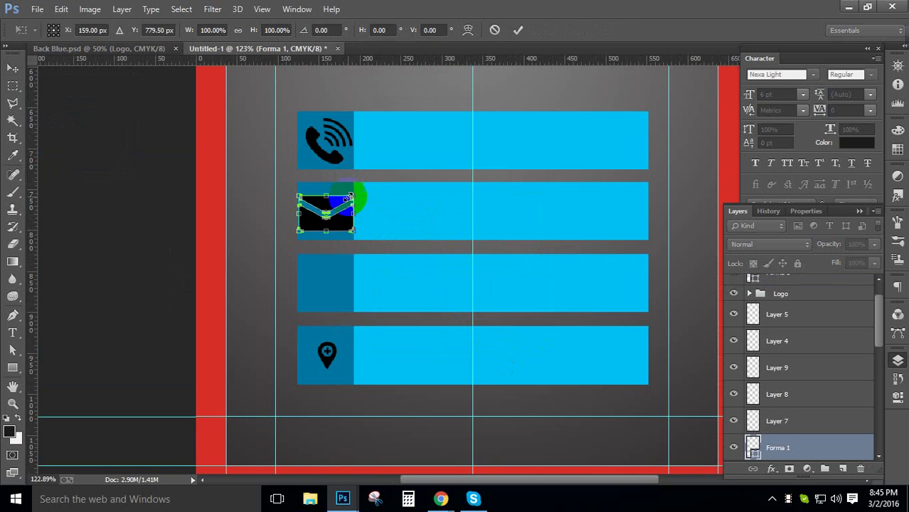
drag(354, 187, 347, 200)
key(Return)
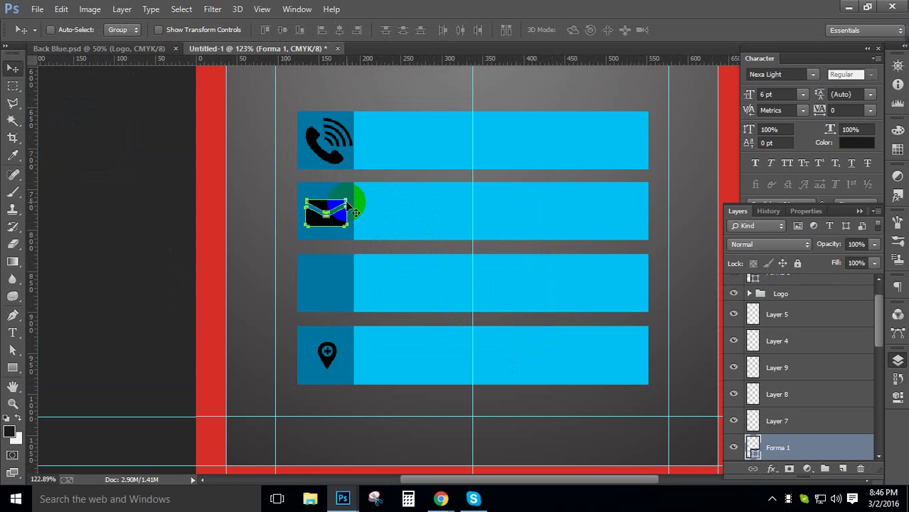
Step: Try to reuse the Web Icon layer from Back Blue.psd by duplicating it and moving the copy into the business card
click(71, 48)
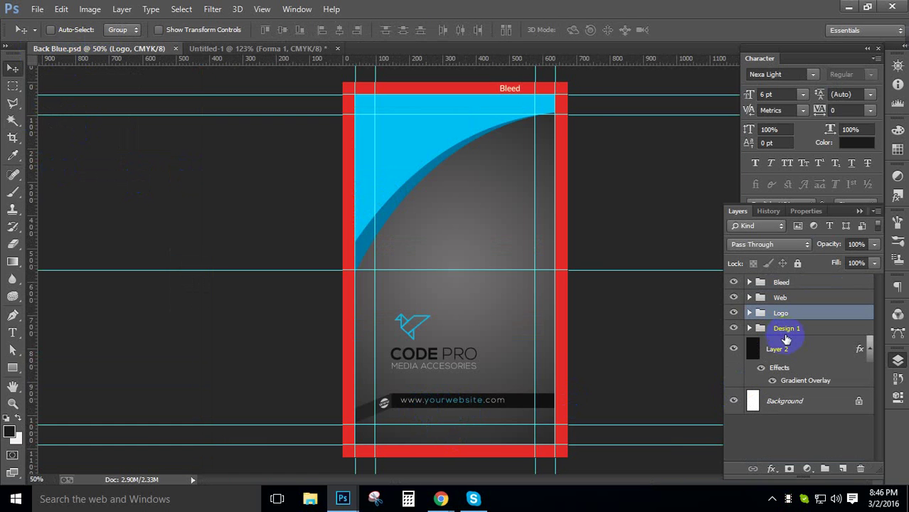
click(777, 299)
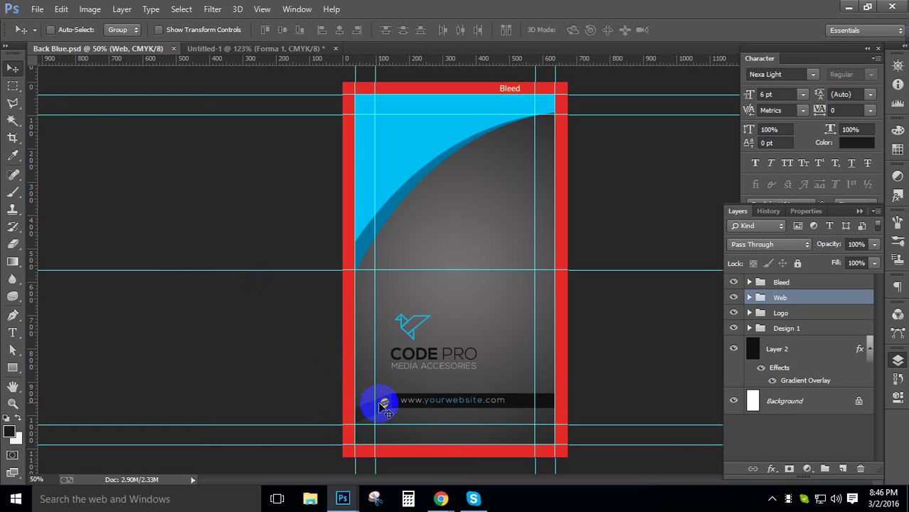
drag(384, 405, 385, 390)
key(ctrl+z)
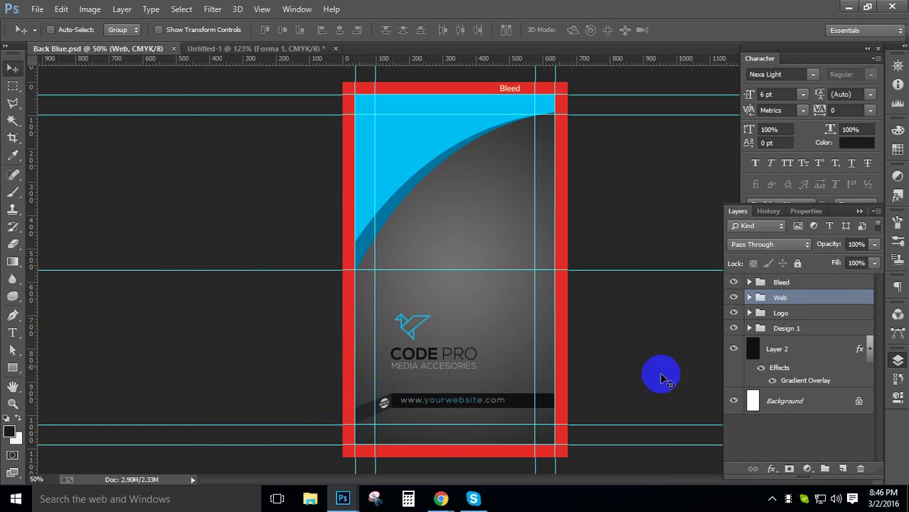
click(750, 298)
click(808, 353)
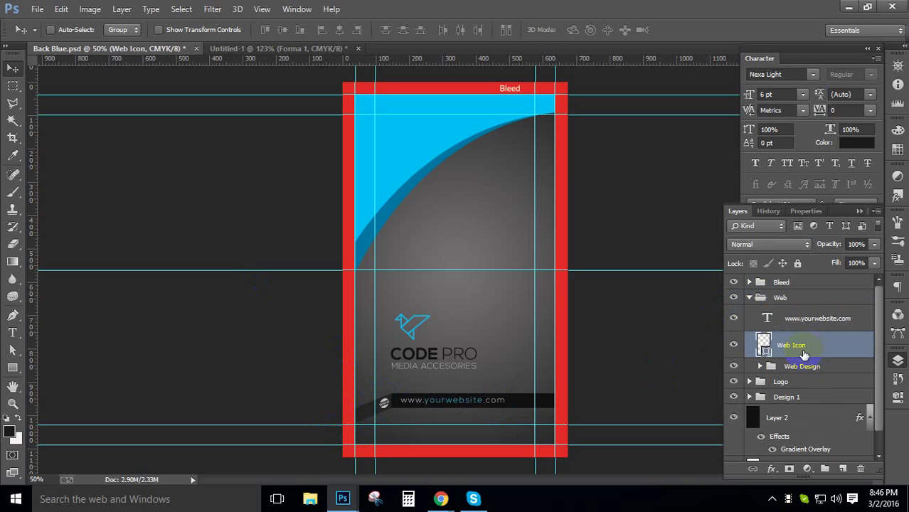
key(ctrl+j)
drag(384, 402, 411, 287)
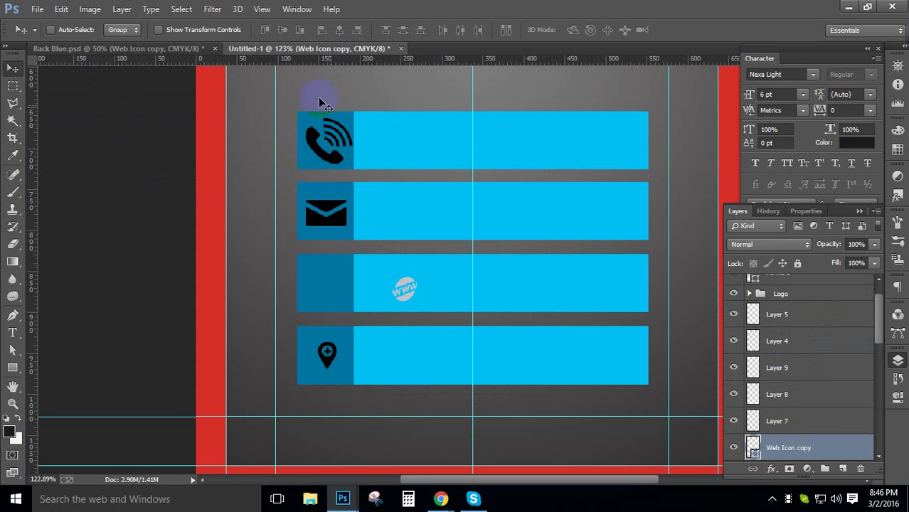
Step: Undo the web icon placement in the card and the Web Icon duplication in Back Blue.psd, and collapse the Web group
key(ctrl+z)
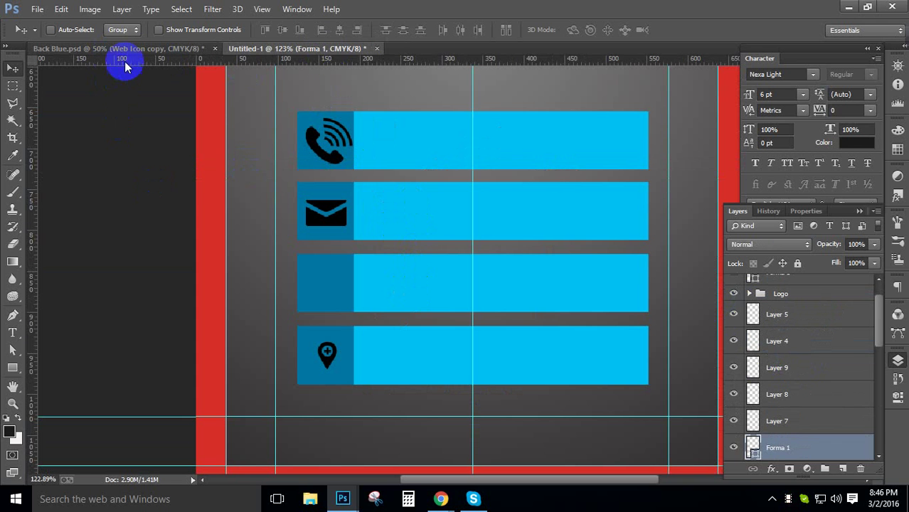
click(141, 48)
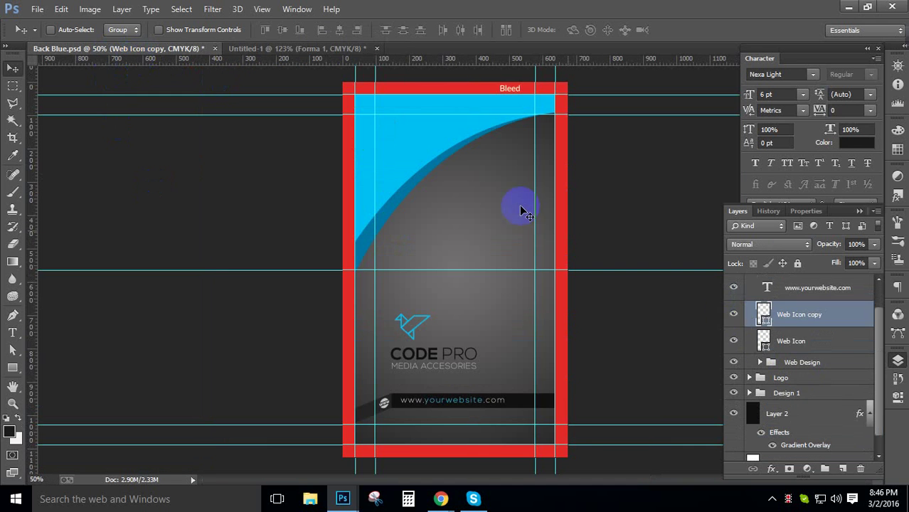
click(807, 341)
key(ctrl+z)
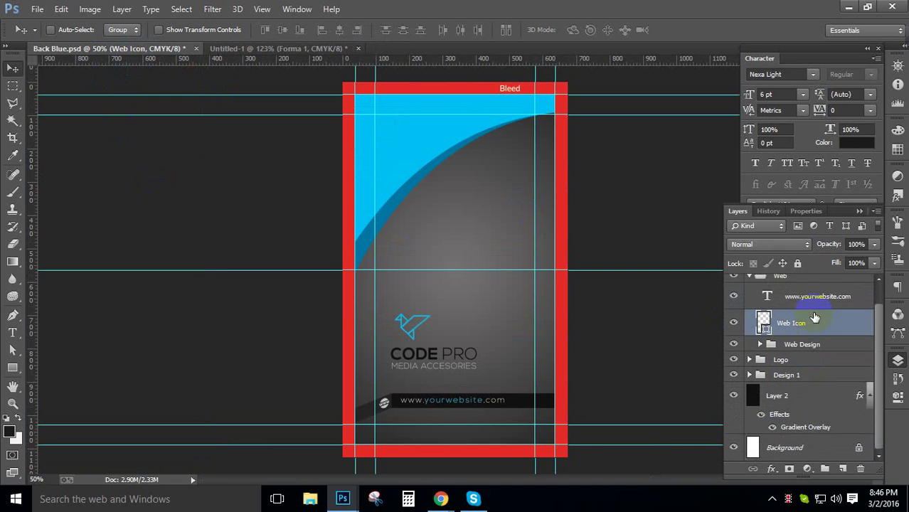
click(751, 278)
Step: Switch to Flaticon in Chrome and search the icons for "Web"
click(849, 7)
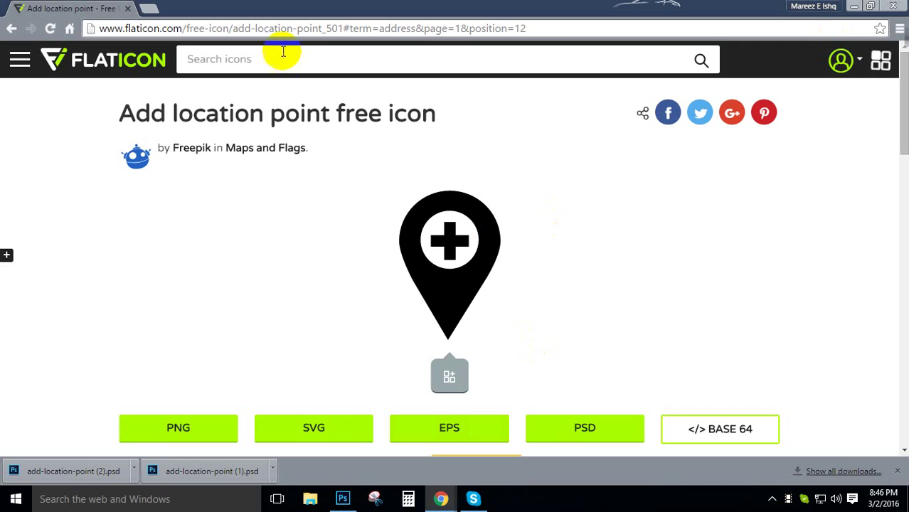
click(309, 63)
text(Web)
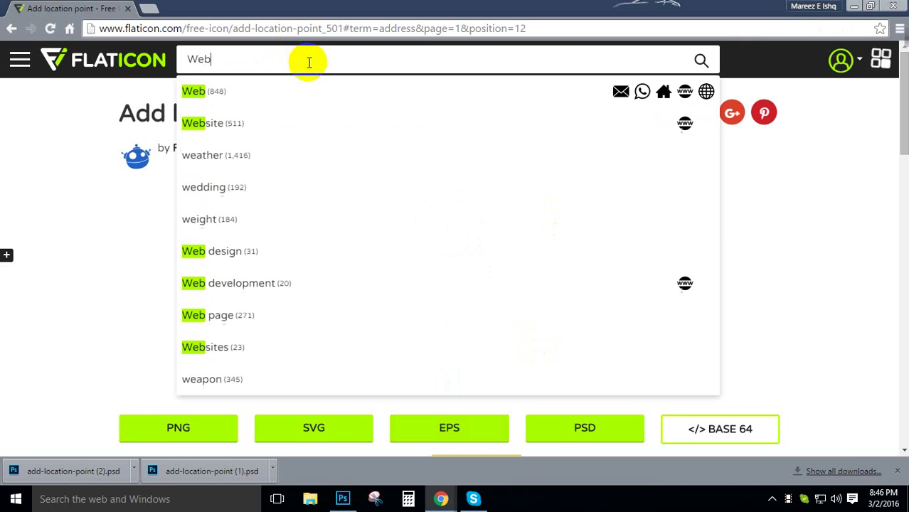
key(Return)
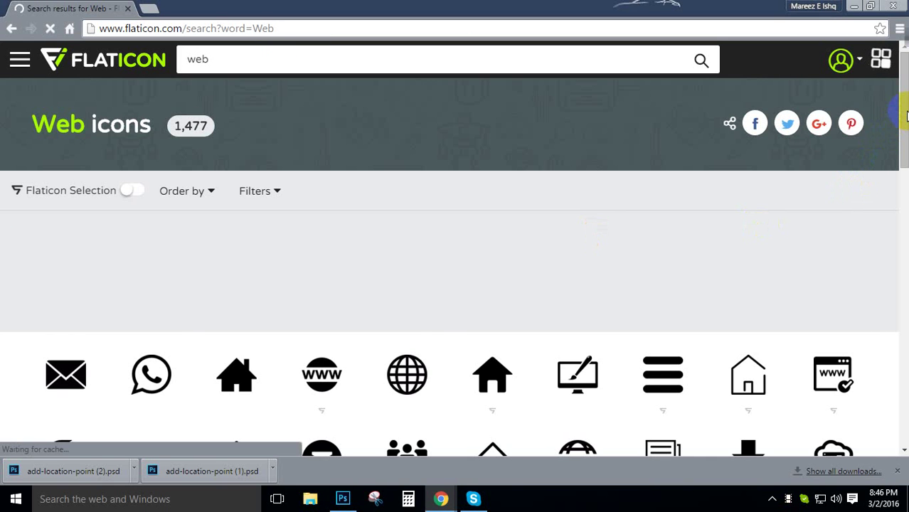
Step: Browse the web icon results through to page 2 and open the thin-line World Wide Web globe icon
drag(905, 112, 904, 125)
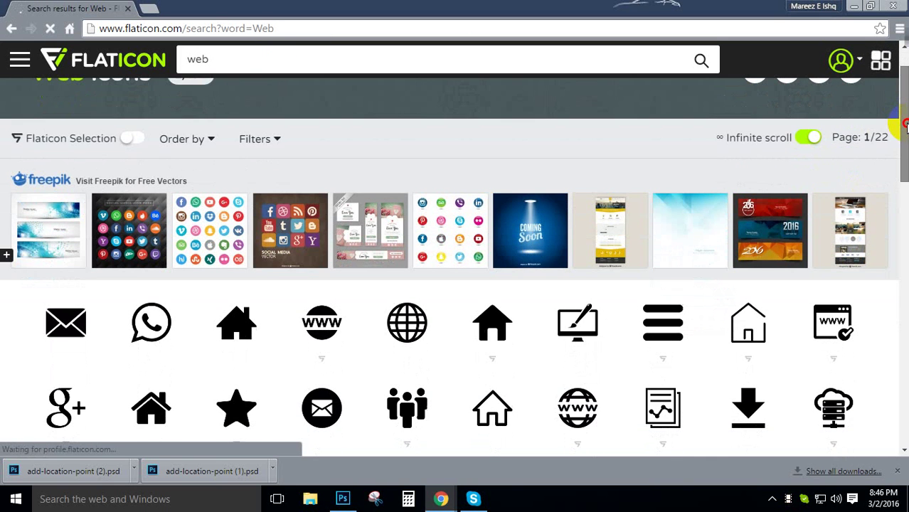
scroll(369, 229, down, 2)
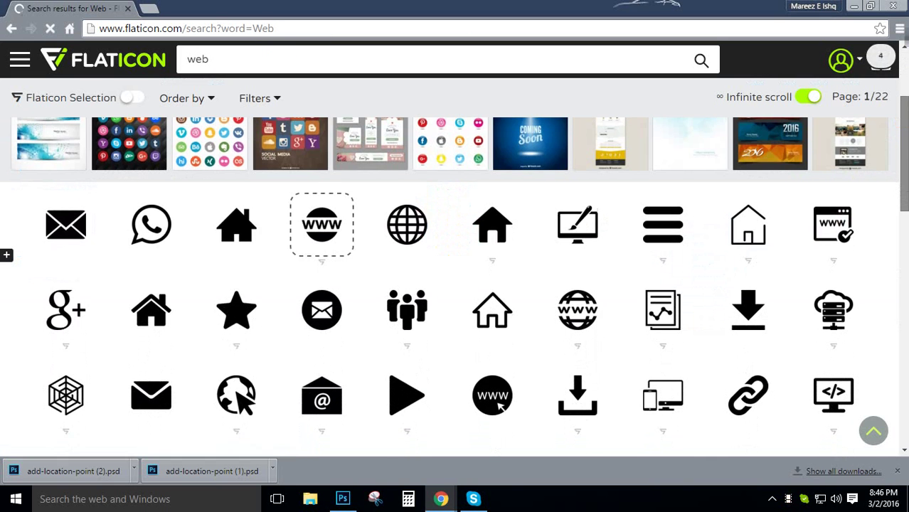
scroll(324, 226, down, 2)
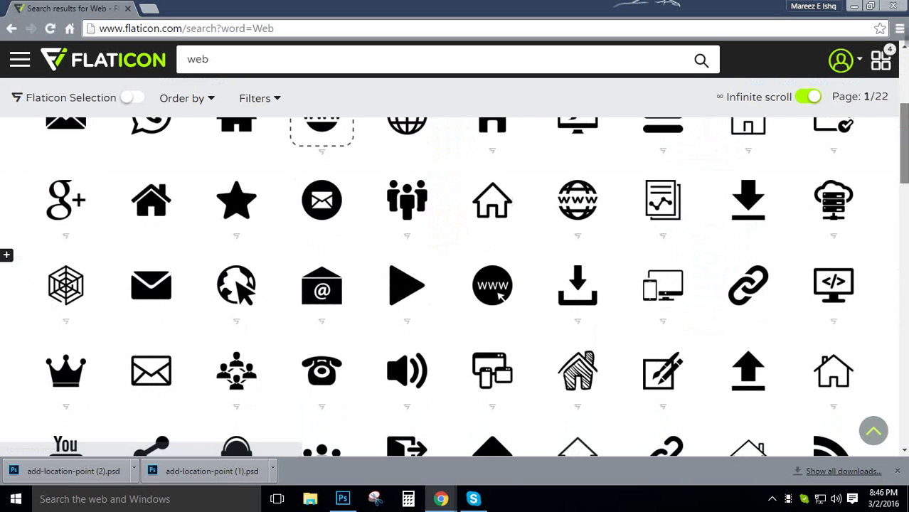
scroll(322, 213, down, 1)
scroll(477, 280, down, 3)
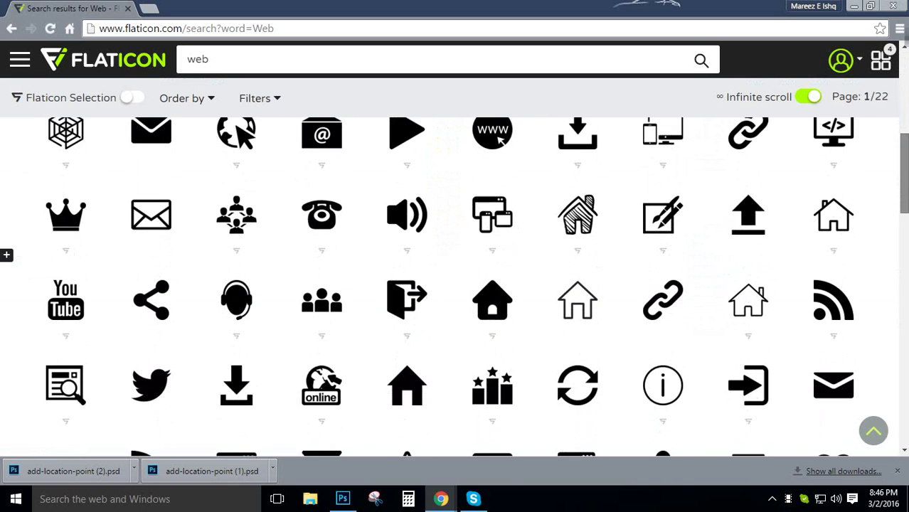
scroll(477, 280, down, 5)
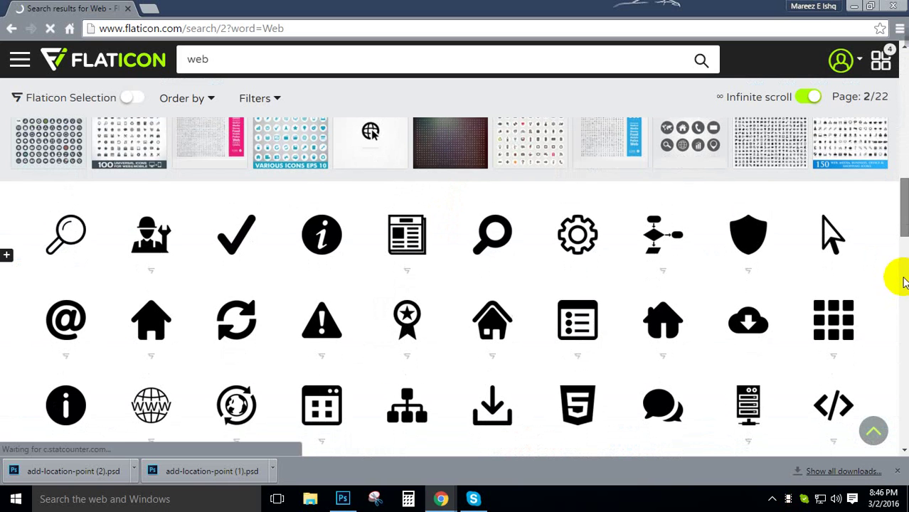
drag(905, 221, 905, 253)
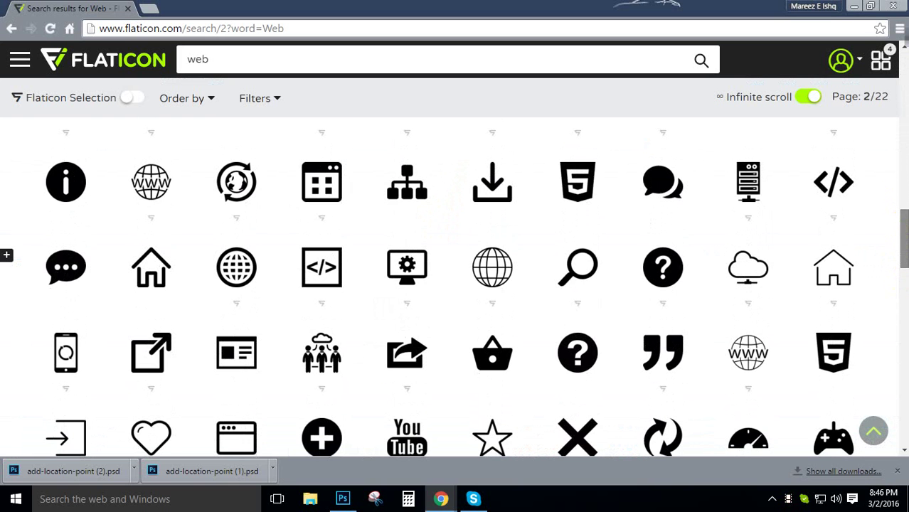
mouse_move(516, 249)
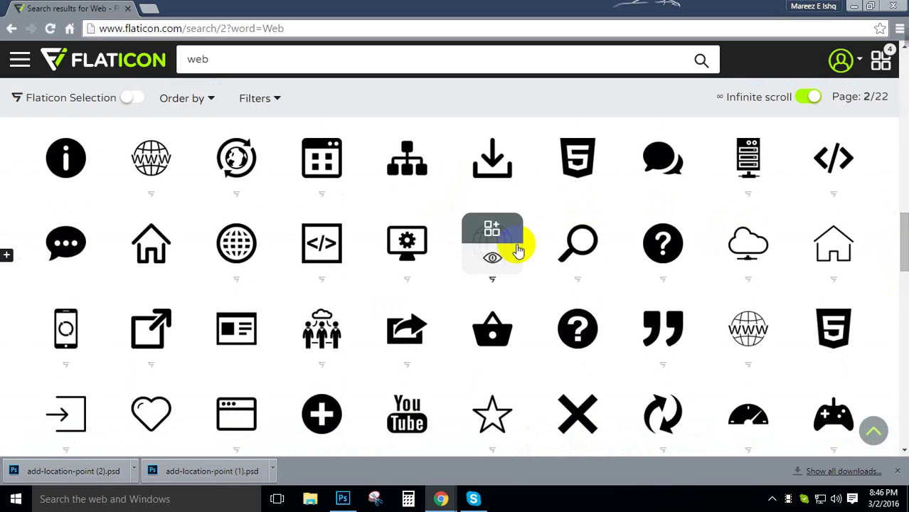
click(492, 266)
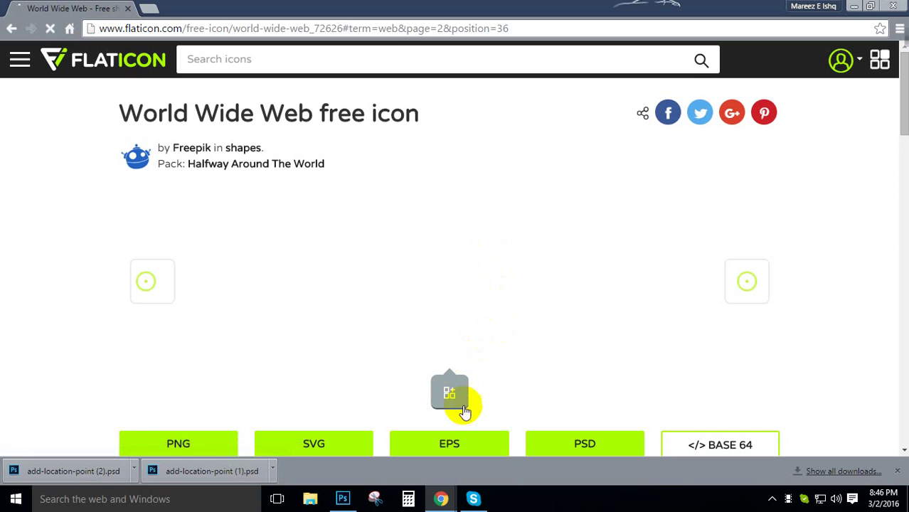
Step: Download the World Wide Web globe icon as a free PSD and open world-wide-web.psd
click(569, 440)
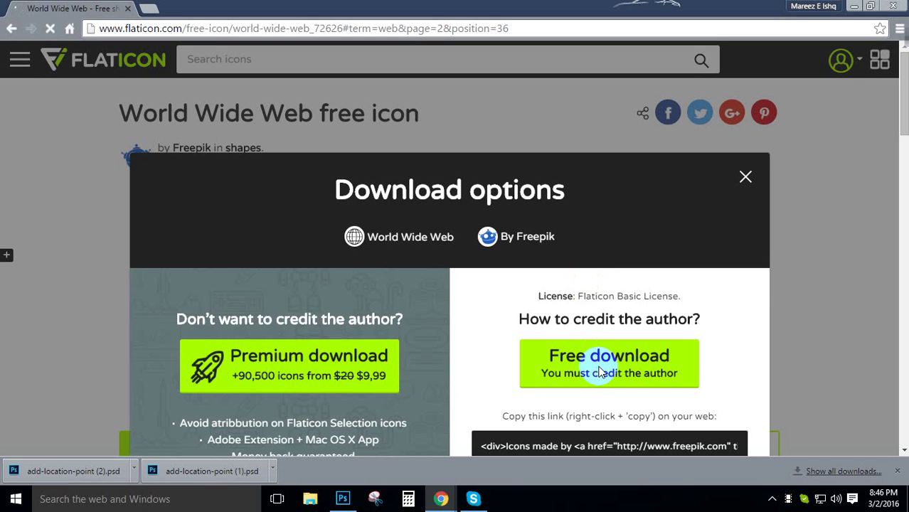
click(596, 361)
click(82, 468)
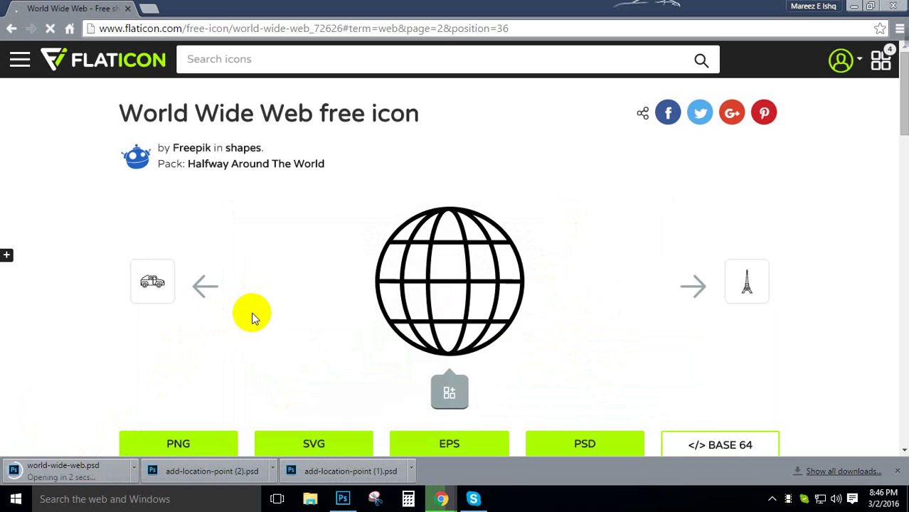
click(88, 471)
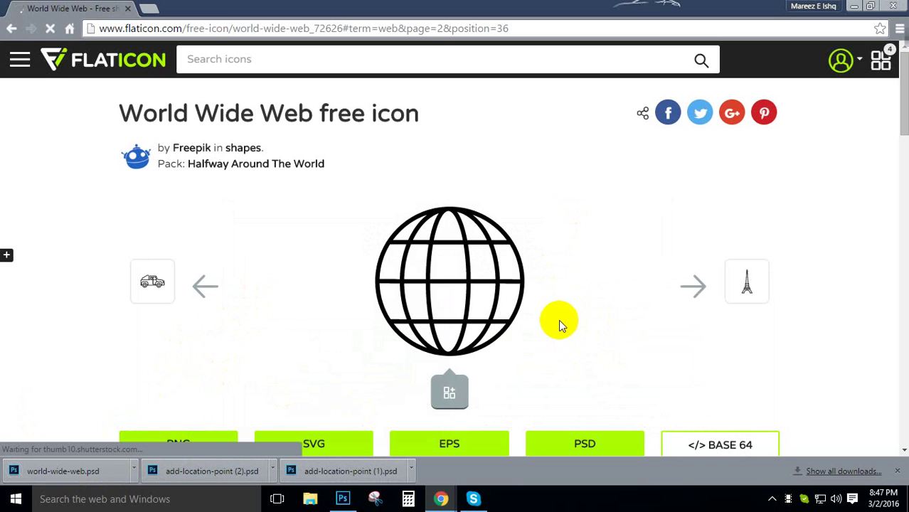
Step: Check Photoshop for the opened world-wide-web.psd, dismissing the Skype notification, and return to the icon page in Chrome
click(346, 499)
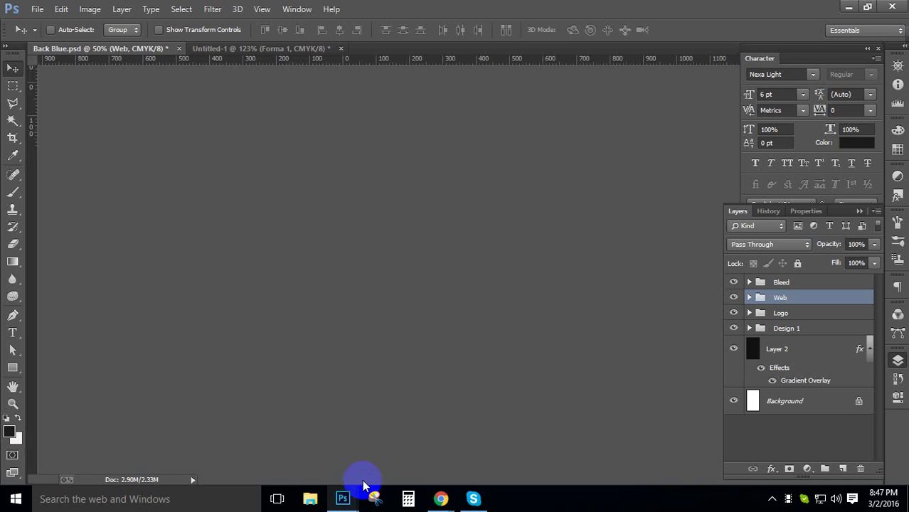
click(263, 49)
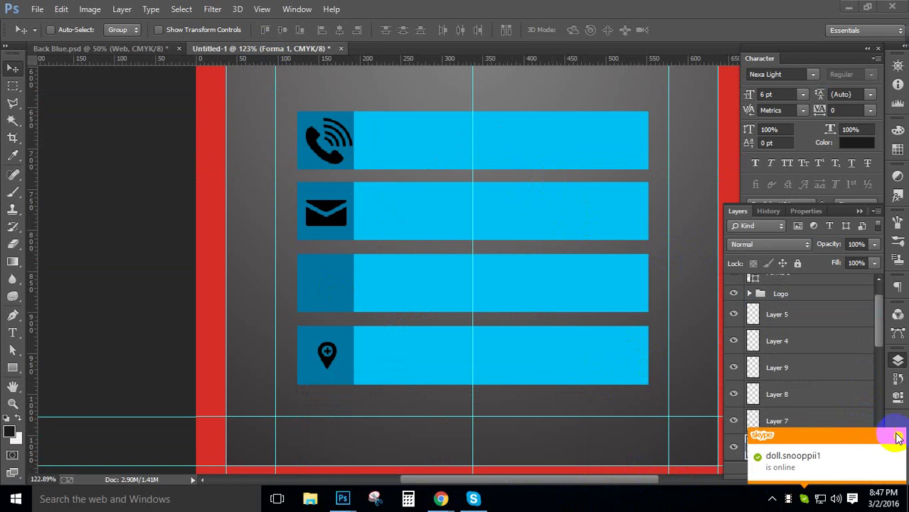
click(898, 439)
click(341, 500)
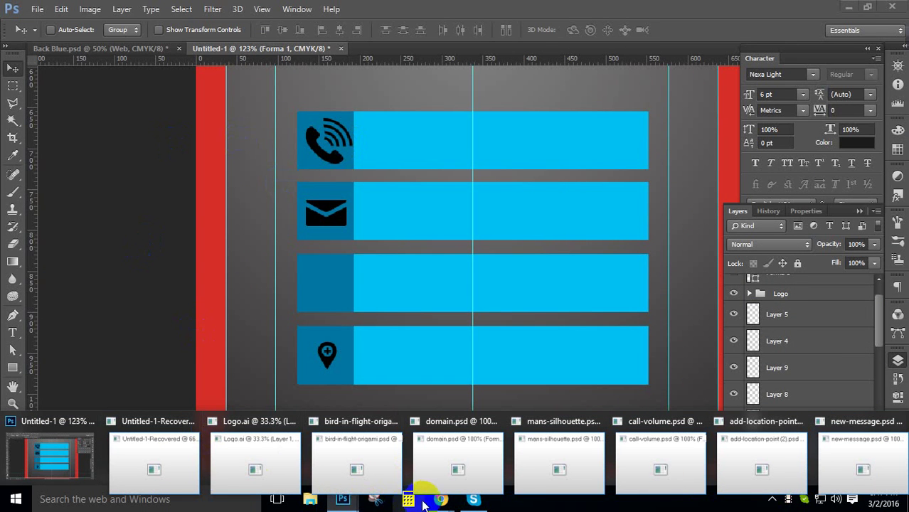
mouse_move(441, 499)
click(423, 448)
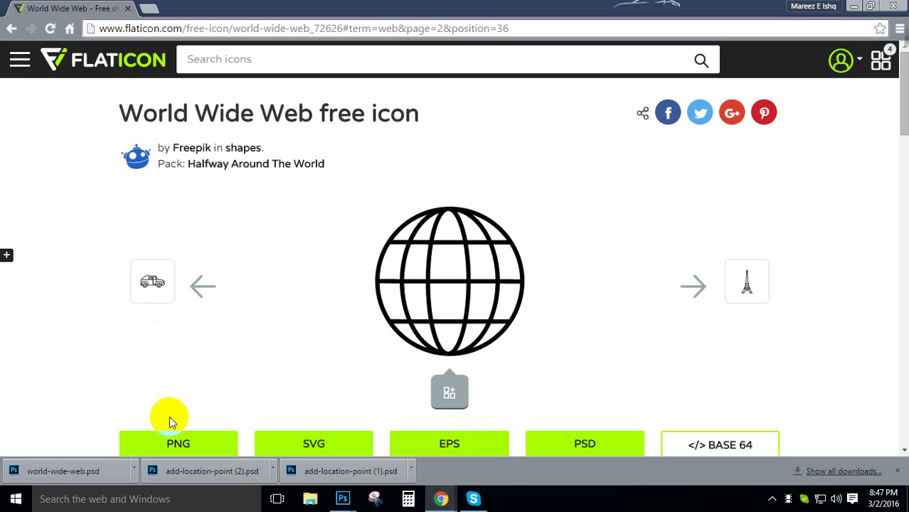
Step: Bring the globe icon from world-wide-web.psd into the business card, scale it to about 8.17% and place it near the third contact bar's dark square
click(68, 471)
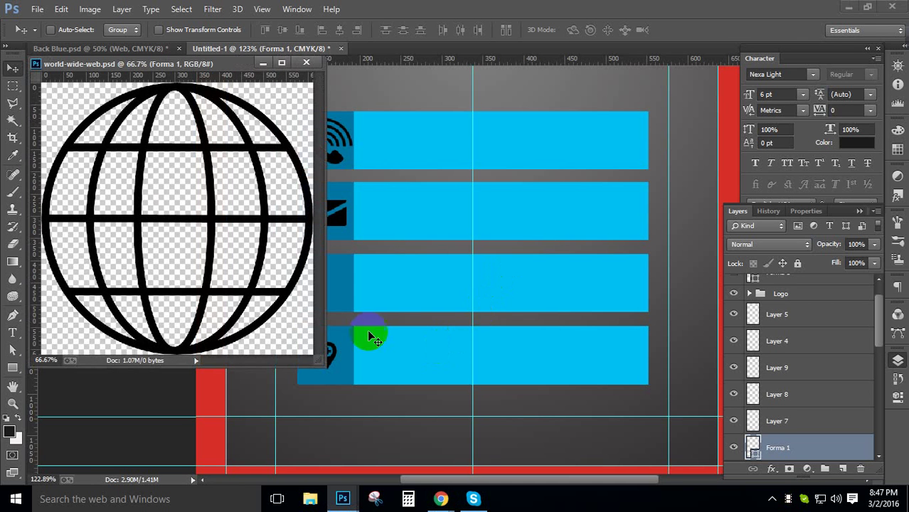
drag(237, 242, 436, 231)
key(ctrl+t)
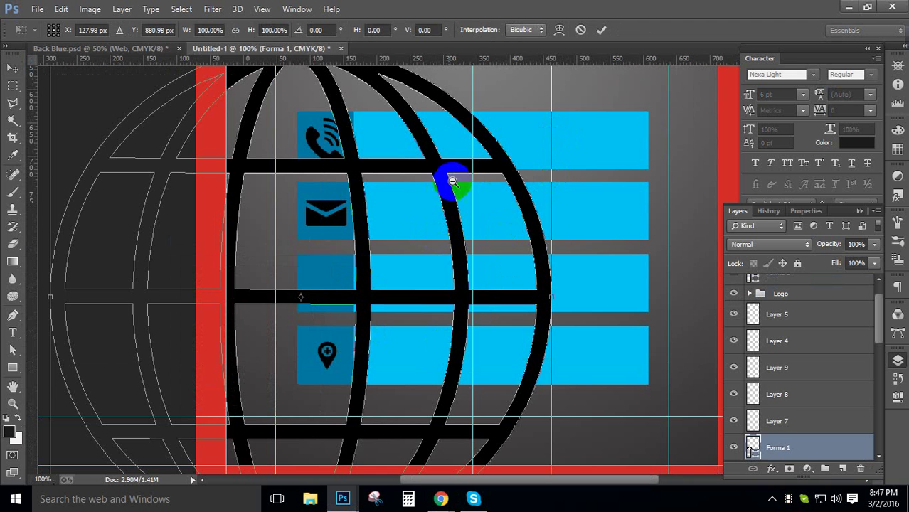
alt+click(445, 189)
drag(527, 84, 353, 263)
drag(274, 226, 399, 321)
drag(508, 195, 491, 208)
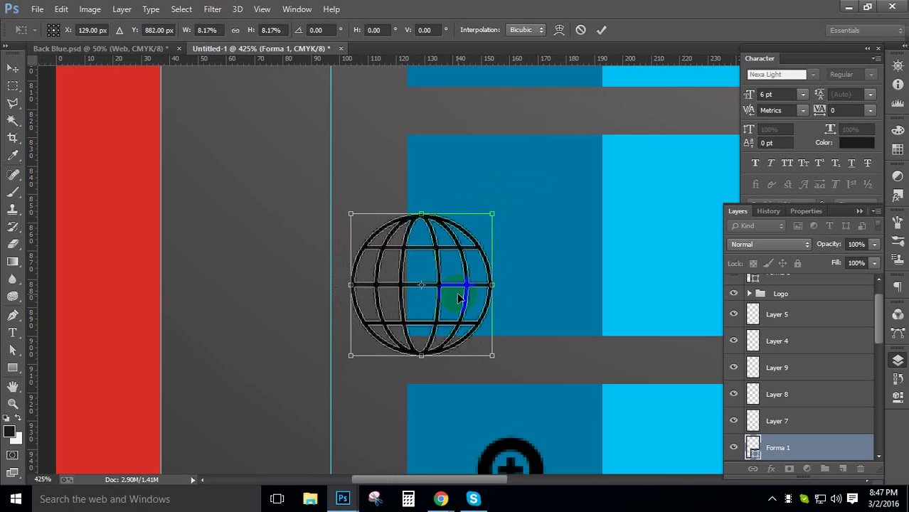
drag(463, 298, 423, 401)
key(Return)
Step: Add a vertical guide through the centre of the phone icon's dark blue square, using its transform box as reference
alt+click(501, 246)
drag(532, 216, 517, 430)
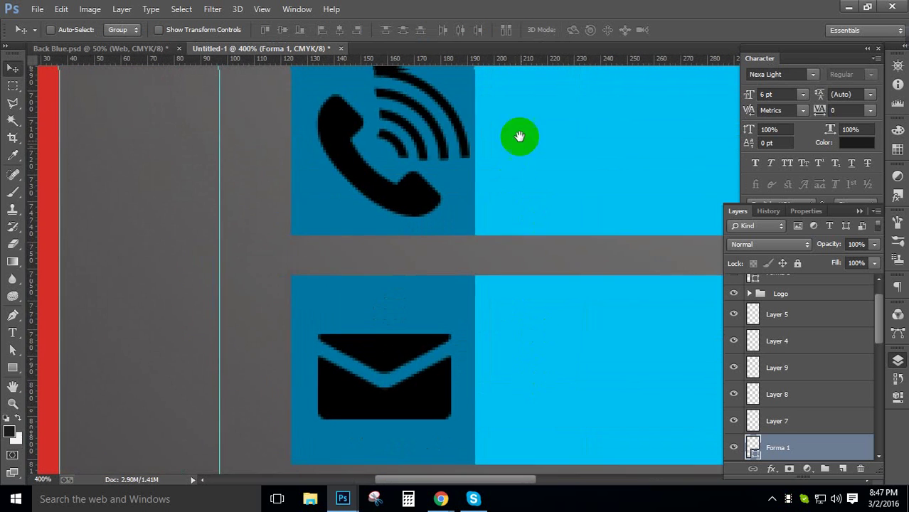
drag(520, 135, 522, 254)
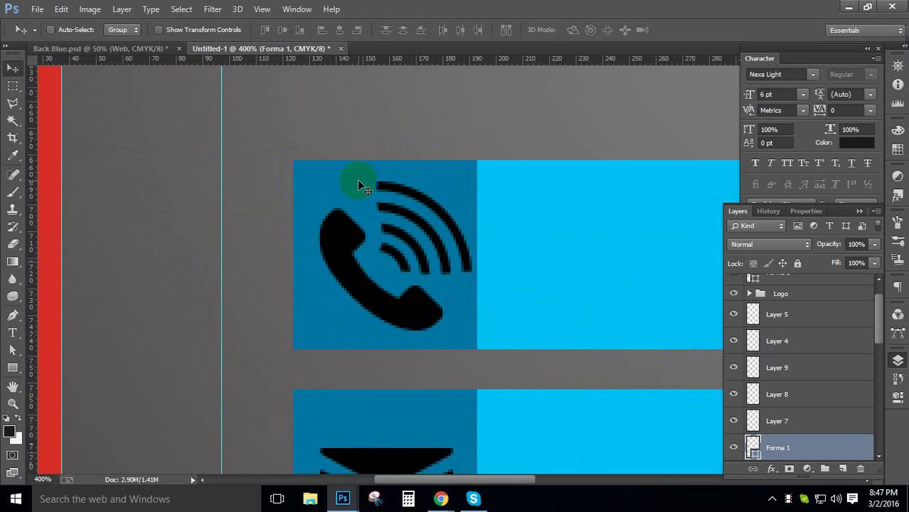
drag(878, 315, 880, 384)
click(797, 343)
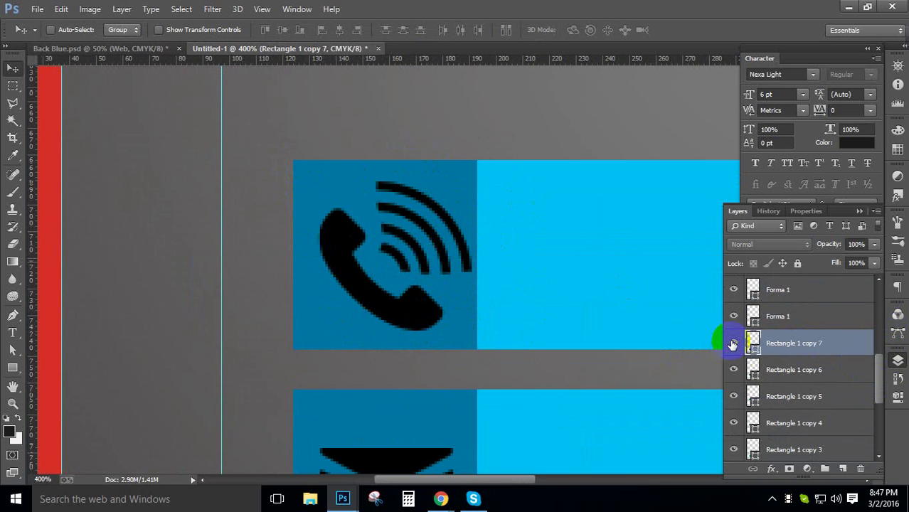
click(735, 424)
click(735, 424)
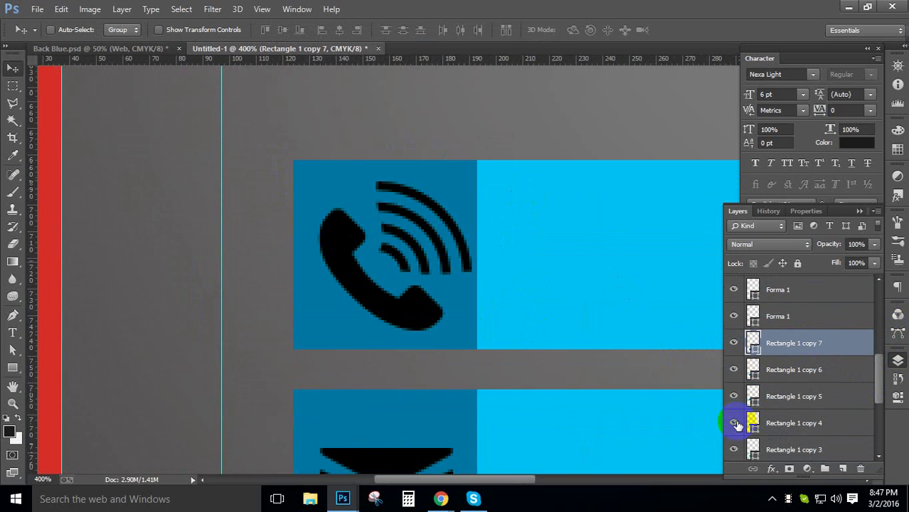
click(780, 426)
key(ctrl+t)
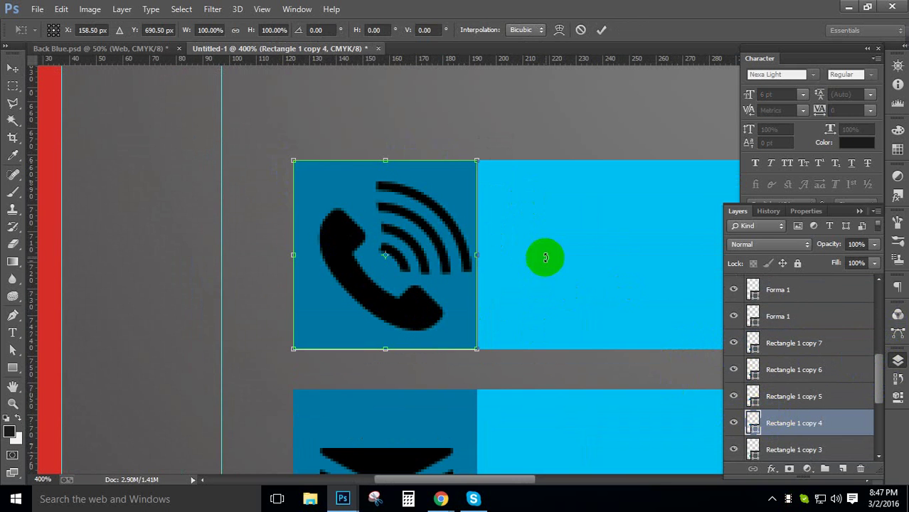
drag(32, 152, 383, 187)
key(Return)
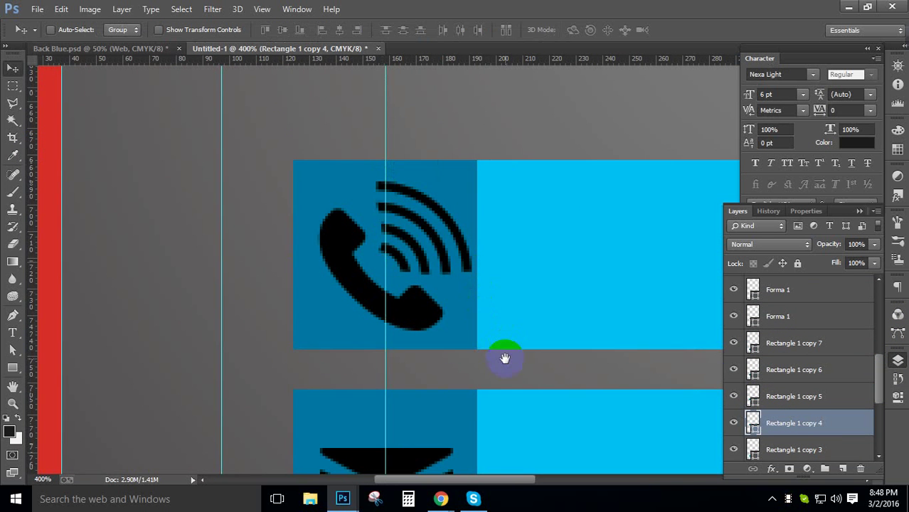
Step: Centre the phone icon horizontally on the new vertical guide and nudge it slightly upward within its square
scroll(505, 359, down, 6)
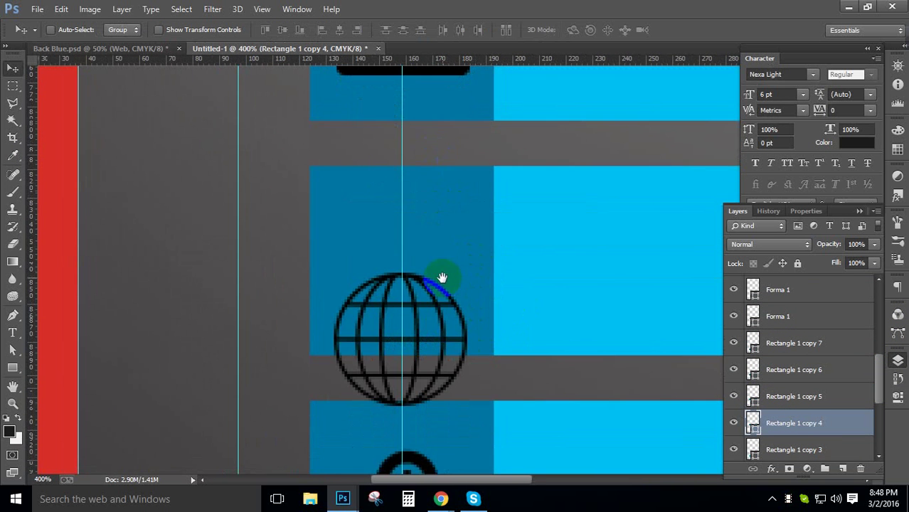
scroll(463, 214, up, 5)
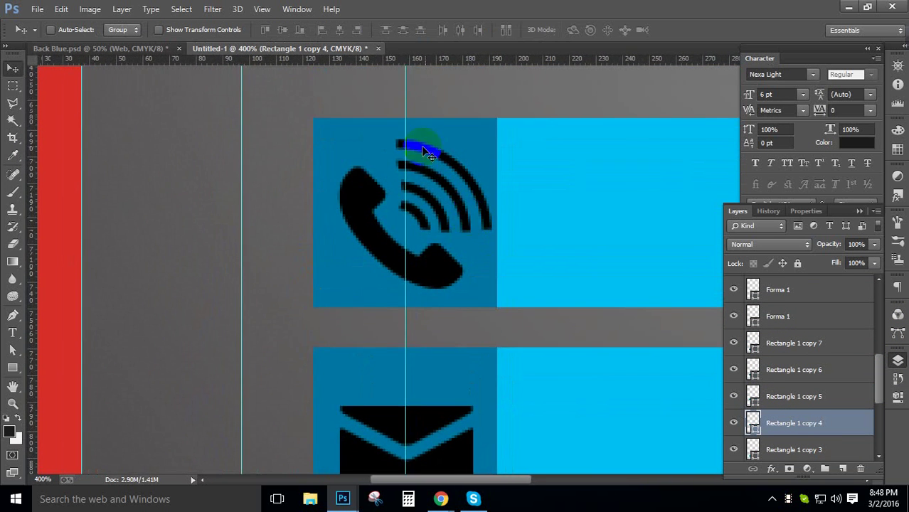
click(806, 318)
key(ctrl+t)
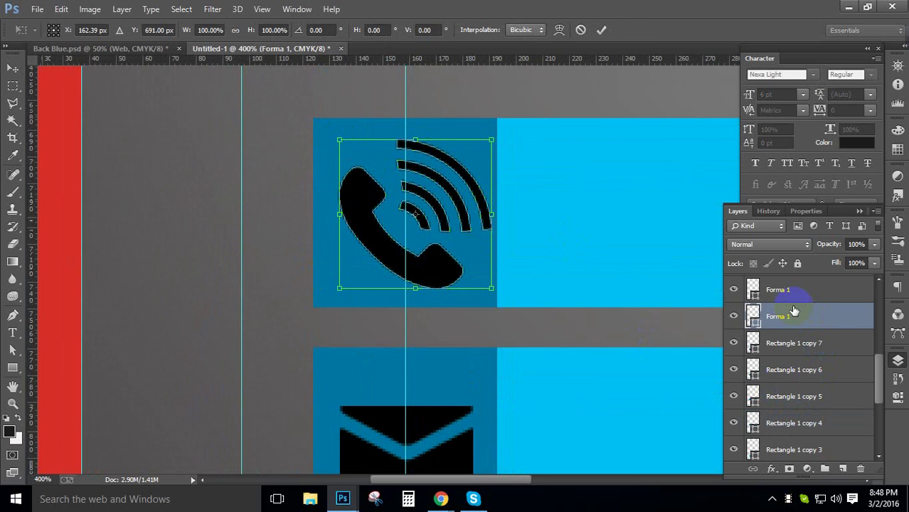
key(Left)
key(Left)
key(Left)
key(Left)
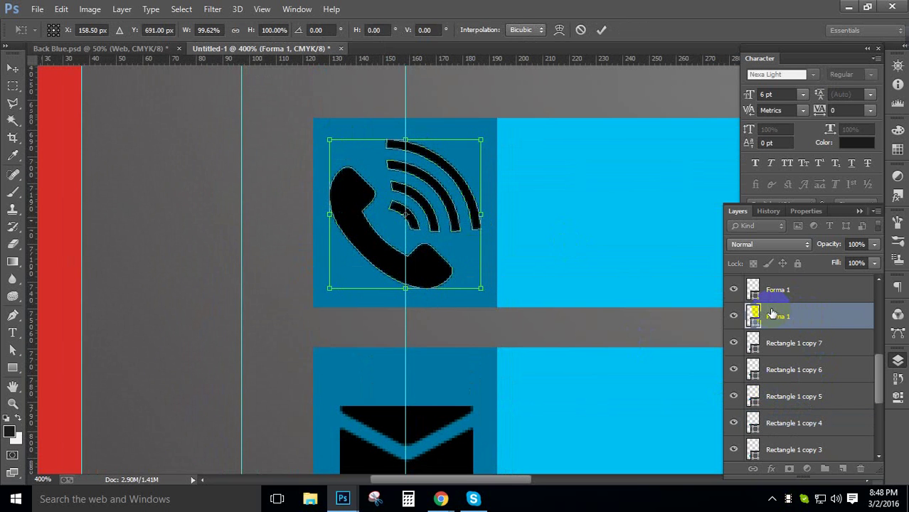
key(Up)
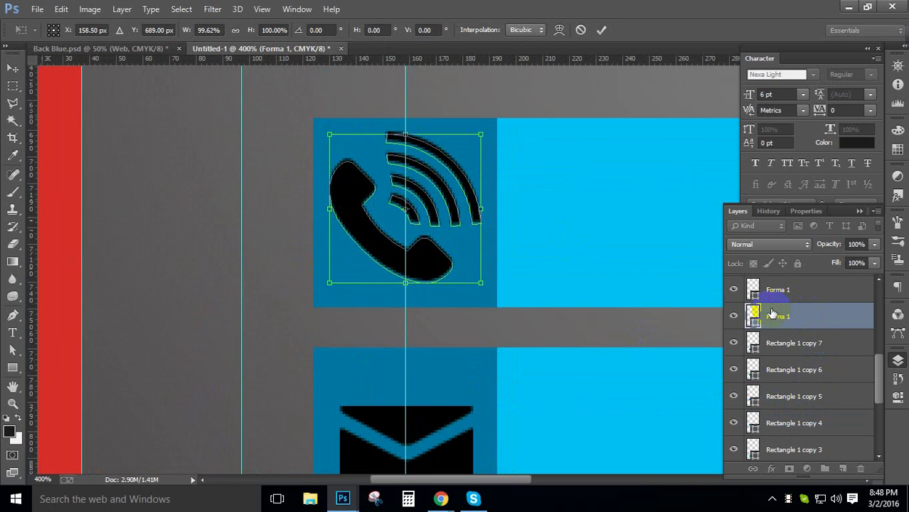
key(Return)
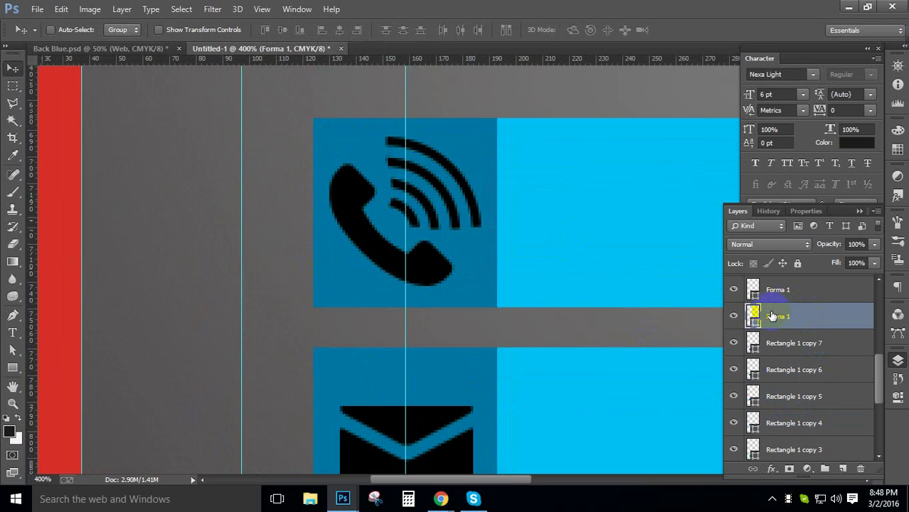
Step: Check the lower rectangle layers by toggling their visibility to find the one forming the phone icon's dark square
scroll(884, 405, down, 2)
scroll(884, 405, down, 1)
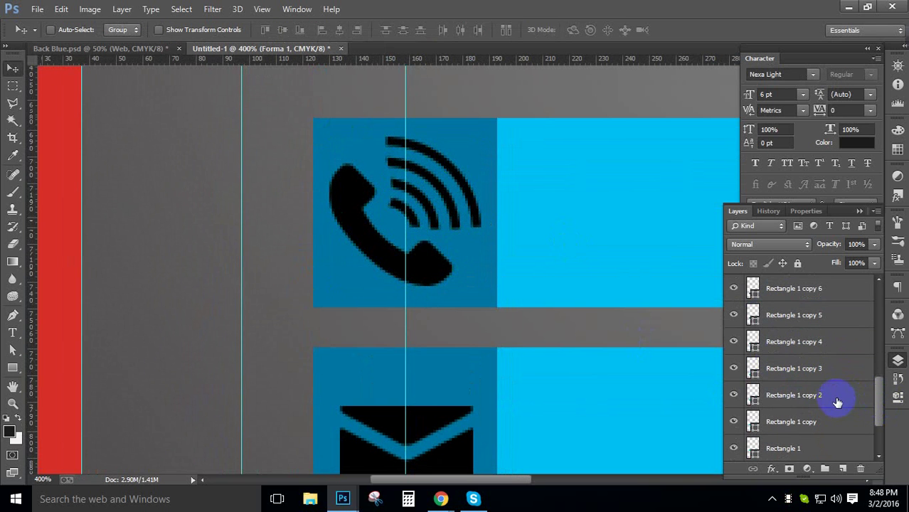
click(833, 396)
key(ctrl+t)
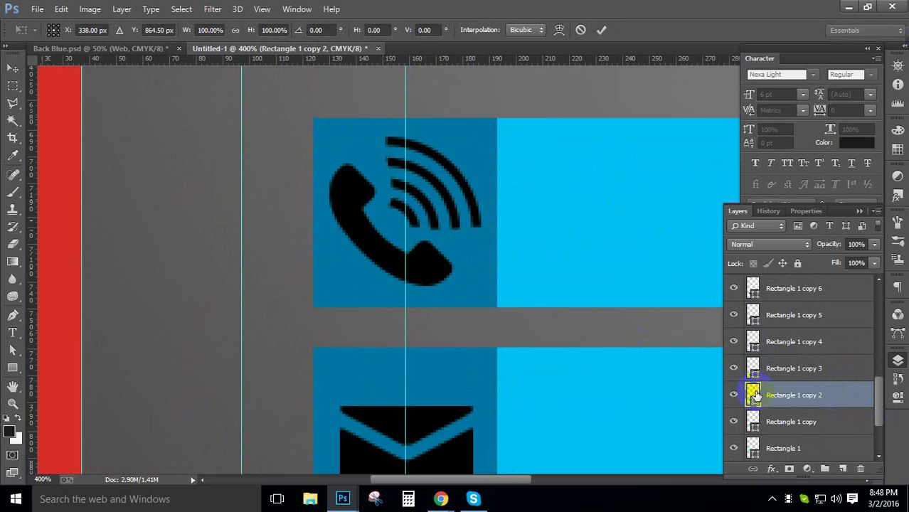
key(Return)
click(786, 373)
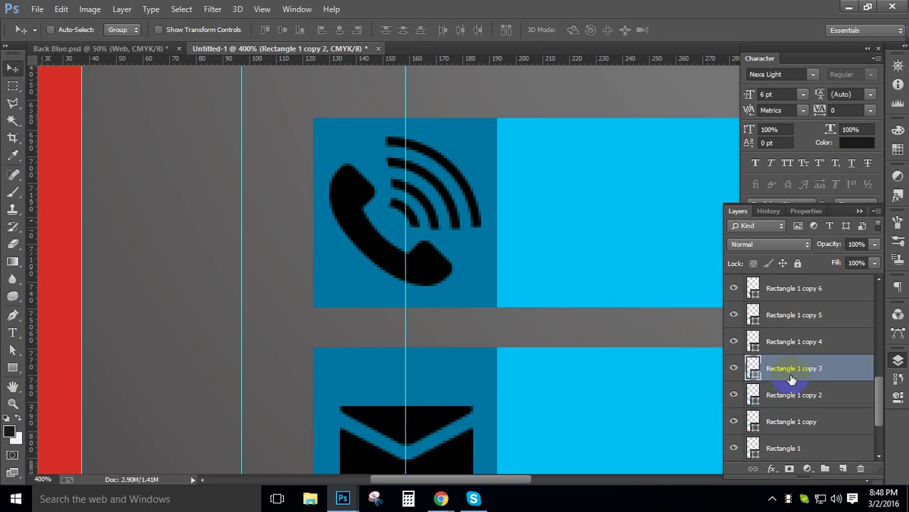
click(735, 370)
click(734, 370)
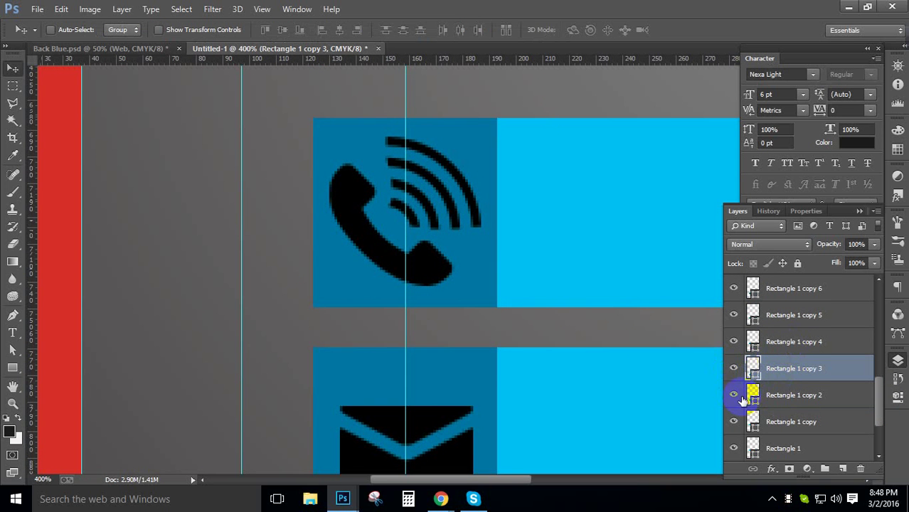
click(734, 422)
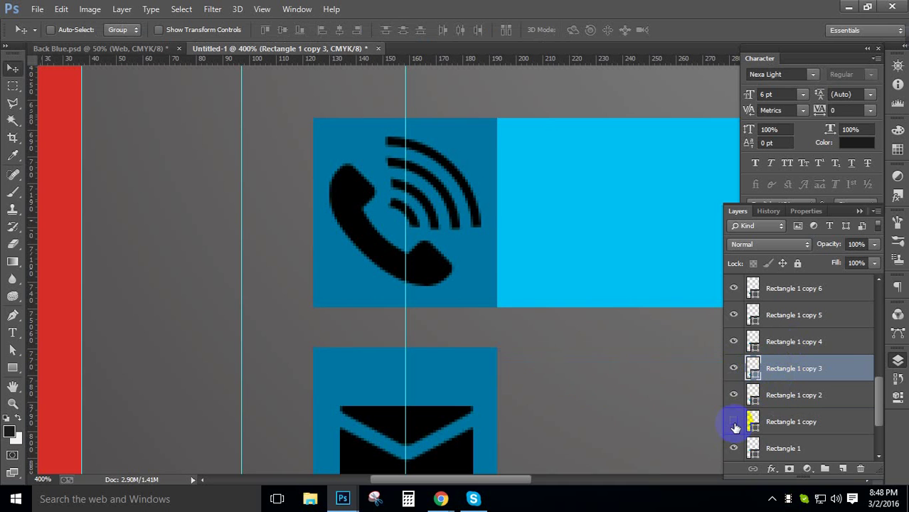
click(734, 422)
Step: Add a horizontal guide through the vertical centre of the phone icon's dark square, Rectangle 1 copy 4
drag(880, 393, 887, 366)
click(747, 418)
click(732, 420)
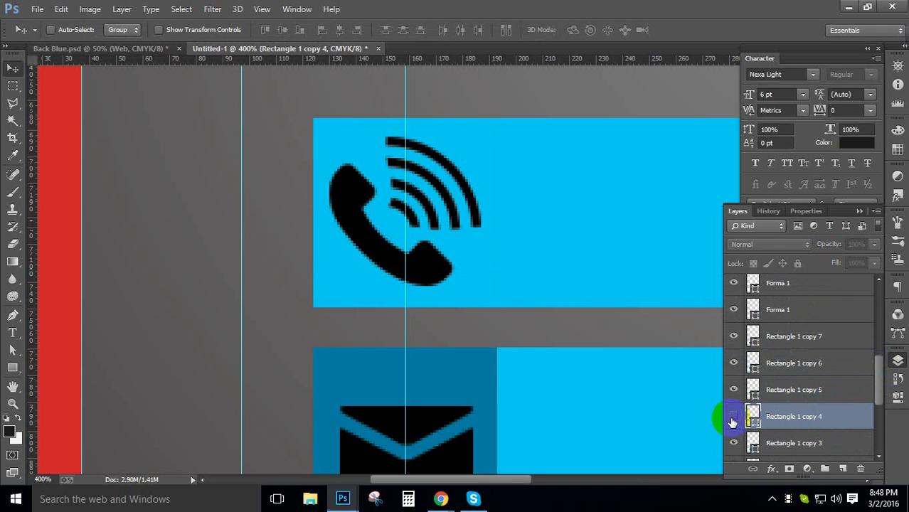
click(733, 420)
key(ctrl+t)
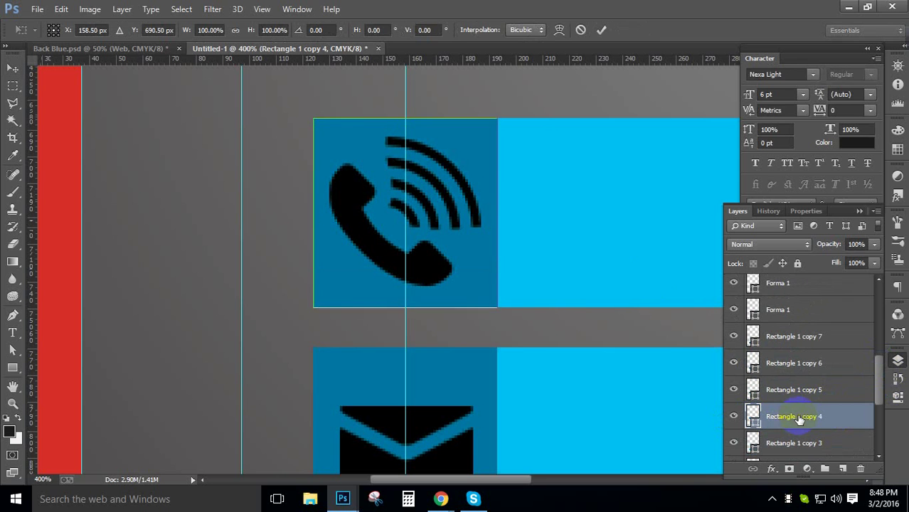
drag(564, 64, 604, 205)
key(Return)
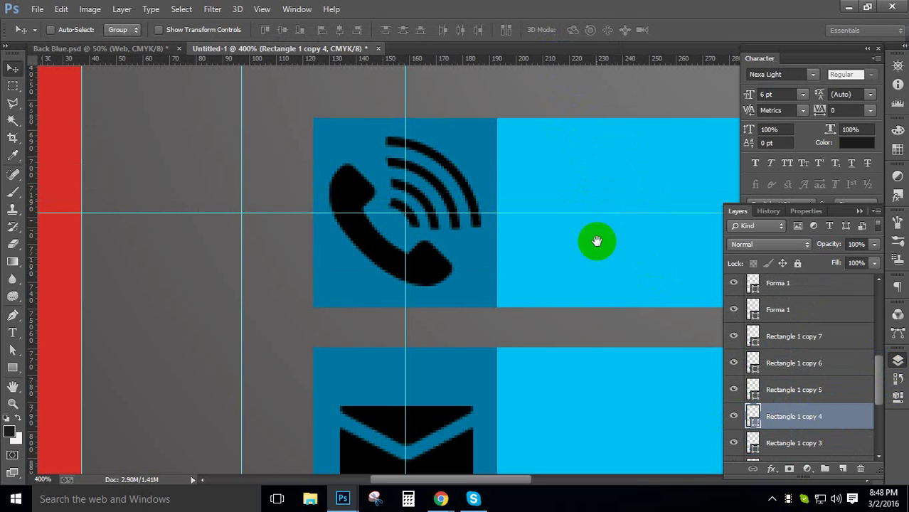
Step: Add a horizontal guide through the centre of the envelope icon's dark square, Rectangle 1 copy 5
scroll(594, 244, down, 5)
click(823, 390)
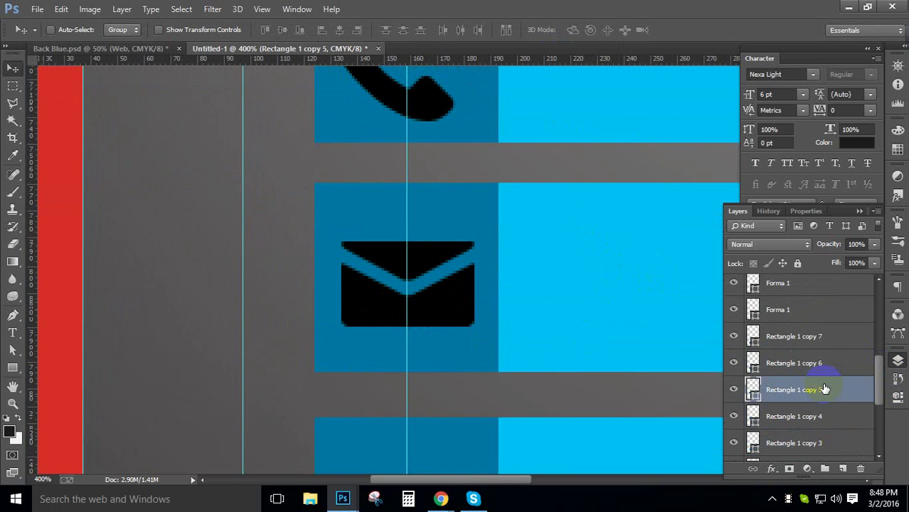
key(ctrl+t)
drag(609, 61, 651, 270)
key(Return)
Step: Add a horizontal guide through the centre of the third contact bar's dark square, Rectangle 1 copy 6
scroll(623, 344, down, 1)
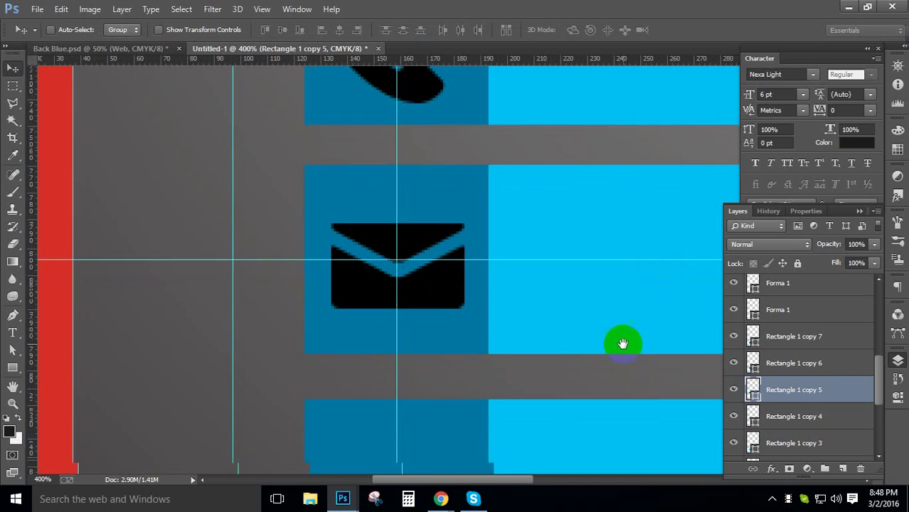
scroll(622, 344, down, 3)
click(811, 363)
key(ctrl+t)
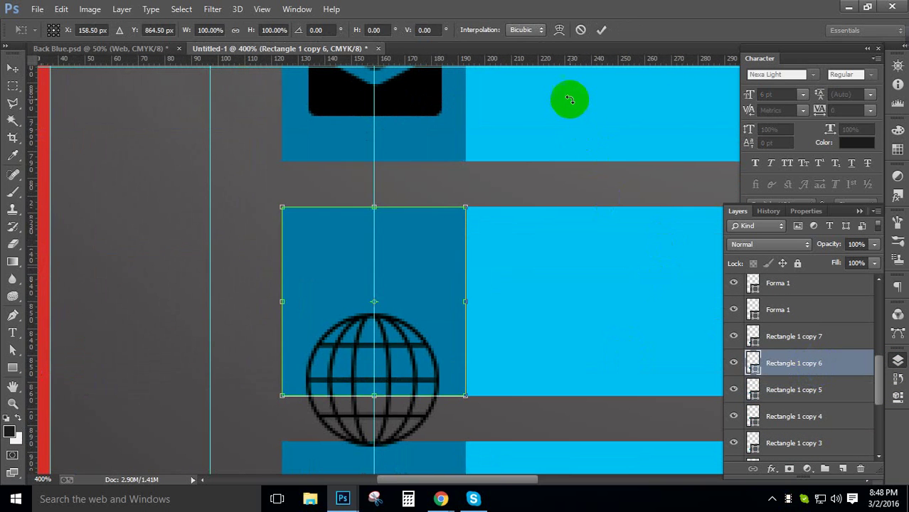
drag(574, 60, 613, 193)
key(Return)
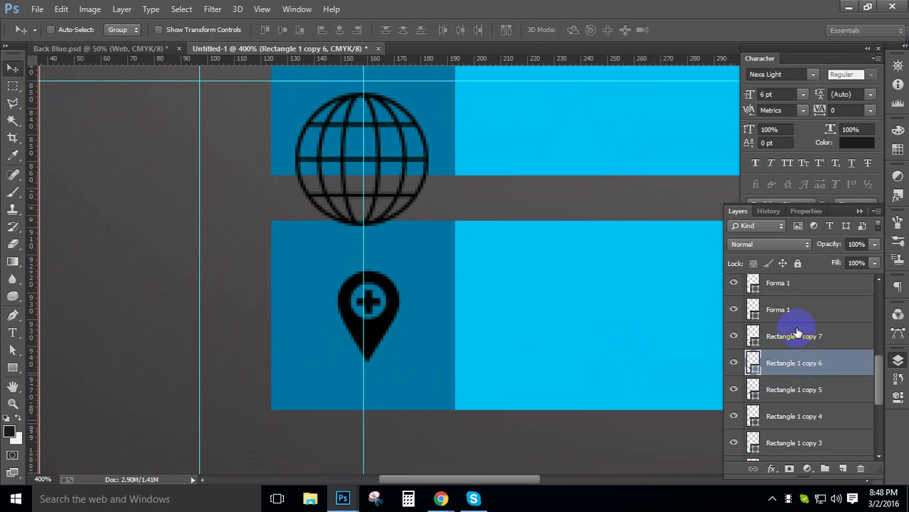
Step: Add a horizontal guide through the centre of the location icon's dark square, Rectangle 1 copy 7
click(822, 335)
key(ctrl+t)
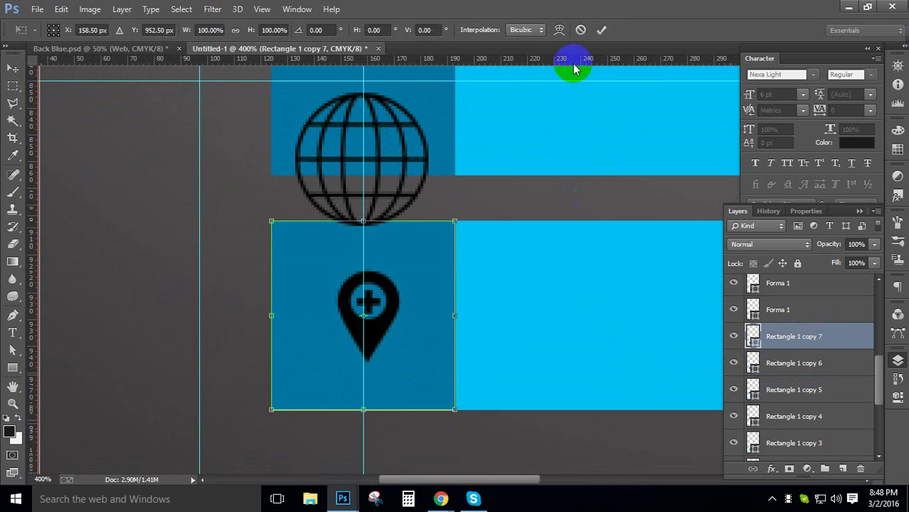
drag(575, 69, 610, 317)
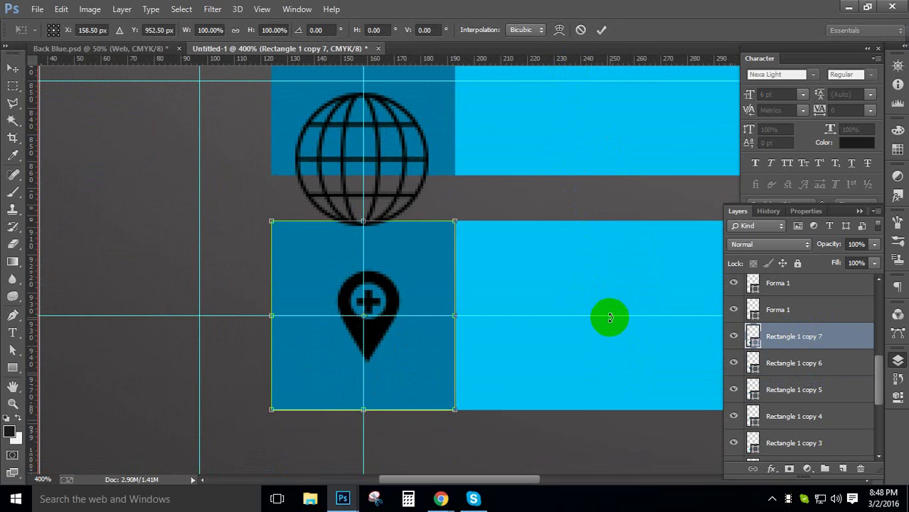
key(Return)
Step: Fine-tune the phone icon's position against the crossing guides at the centre of its square
scroll(497, 229, up, 10)
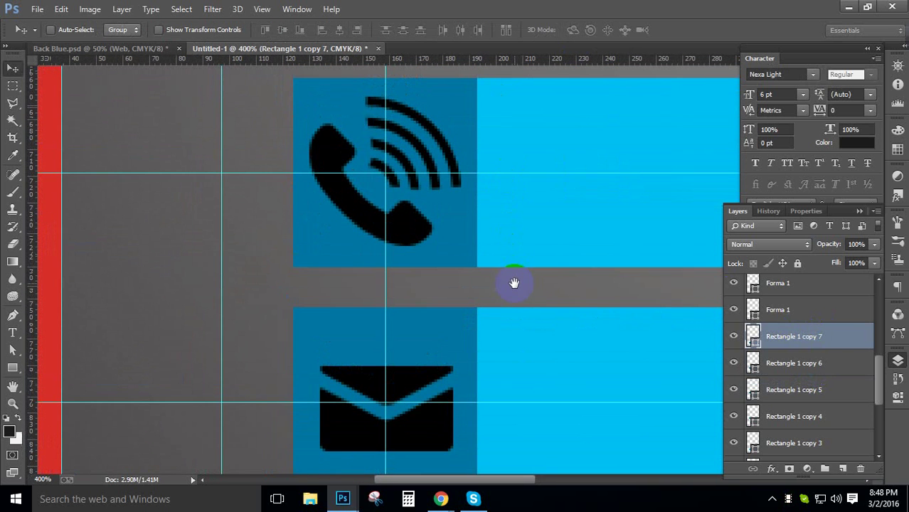
click(832, 311)
key(ctrl+t)
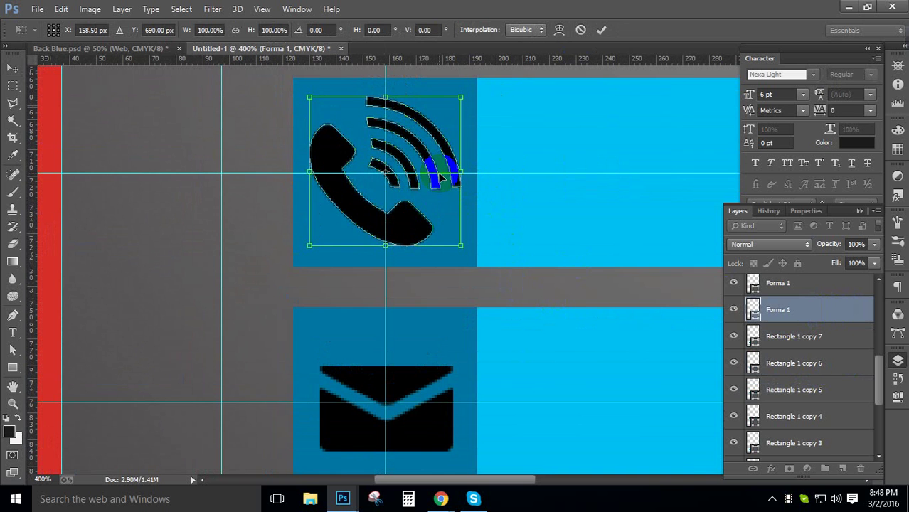
key(Right)
key(Return)
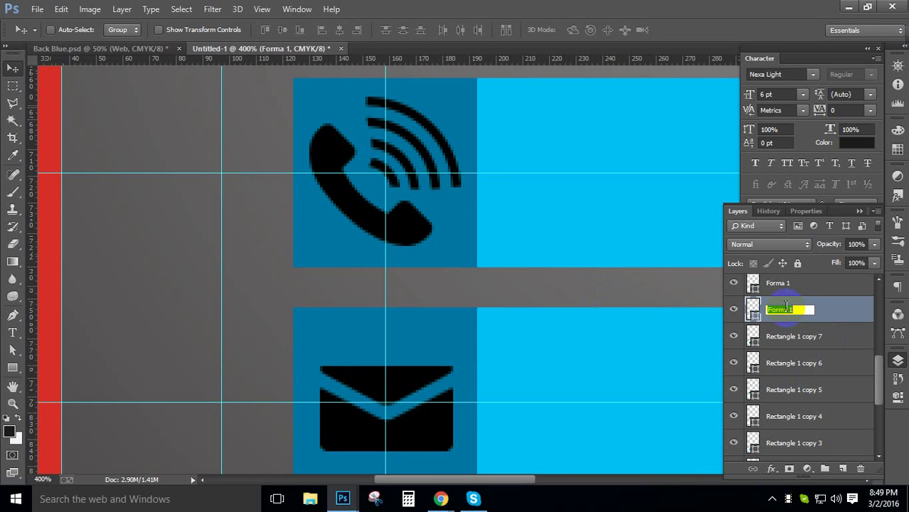
Step: Rename the phone icon's layer to Phone Icon
key(Return)
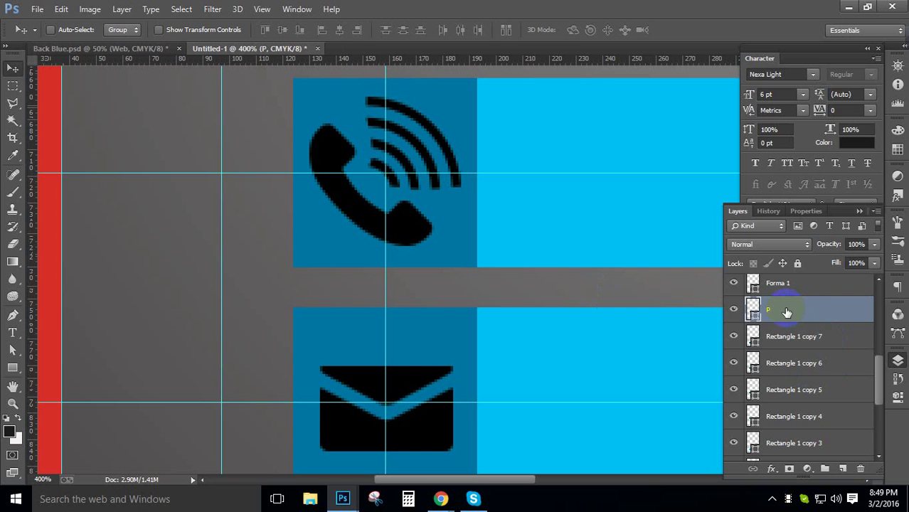
double_click(786, 312)
click(875, 101)
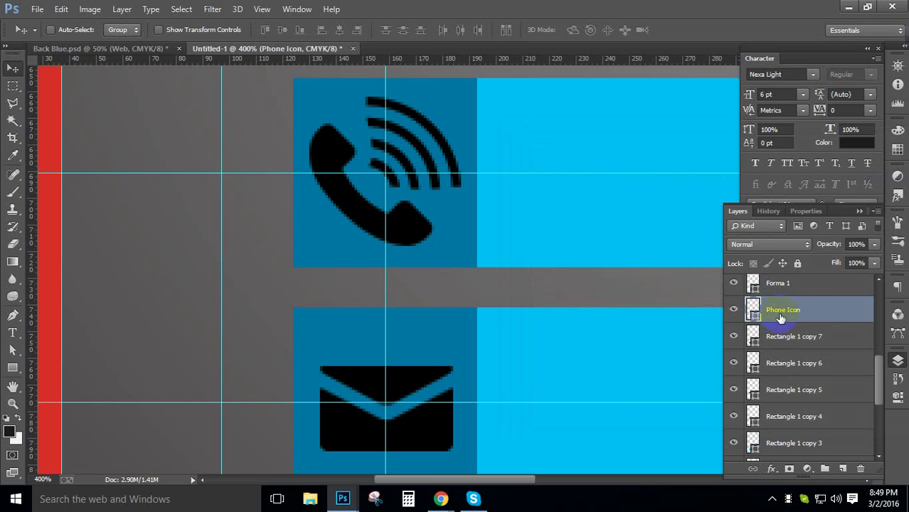
Step: Centre the location pin icon on the crossing guides in the fourth contact bar's dark square
scroll(882, 364, up, 2)
click(740, 340)
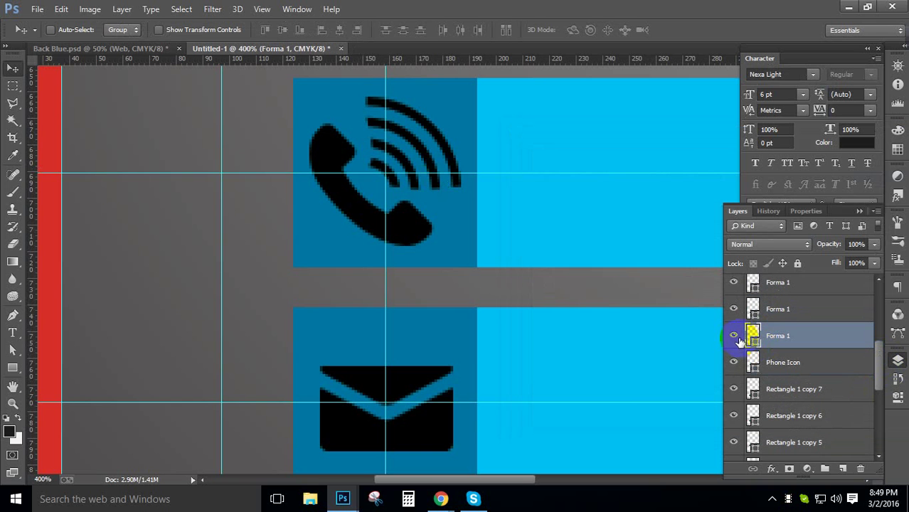
click(735, 338)
click(734, 337)
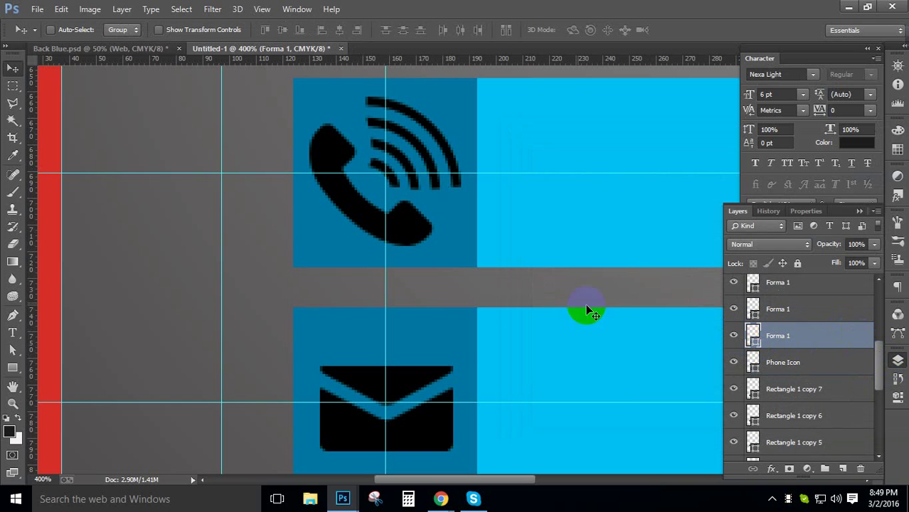
alt+click(554, 296)
drag(552, 296, 531, 145)
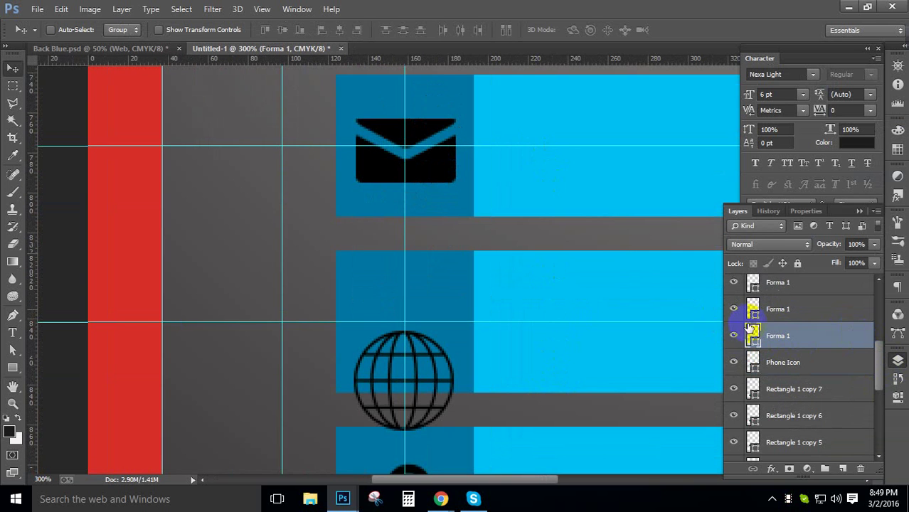
click(733, 337)
click(734, 337)
drag(652, 350, 519, 217)
key(ctrl+t)
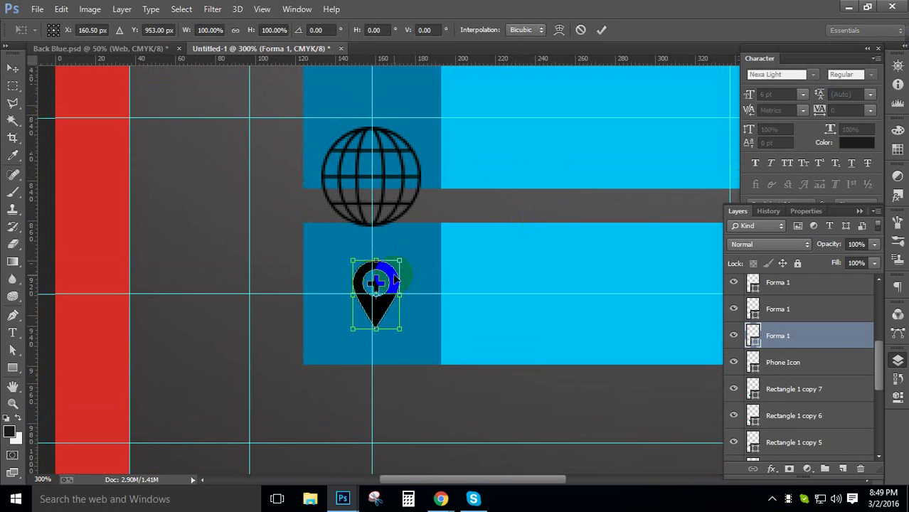
drag(386, 278, 428, 362)
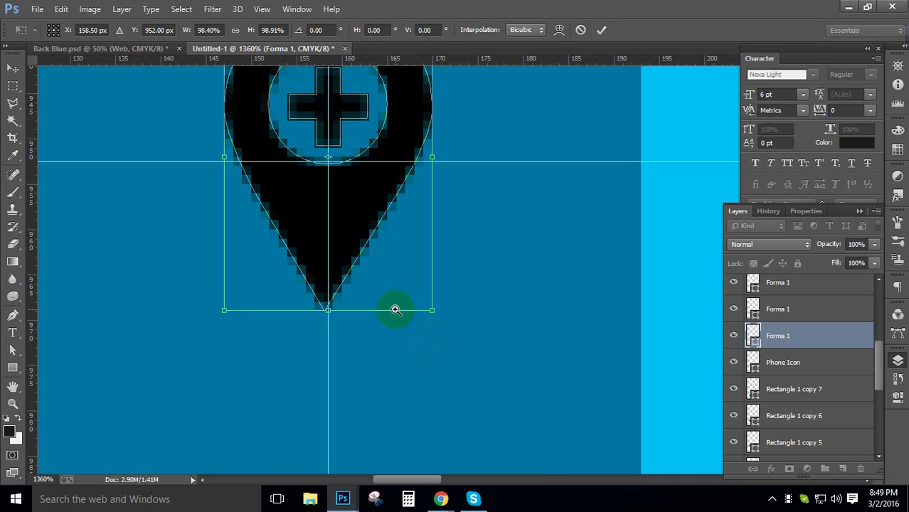
Step: Enlarge the location pin about its centre to about 35 × 52 px and rename its layer to Address Icon
alt+click(360, 243)
alt+click(361, 243)
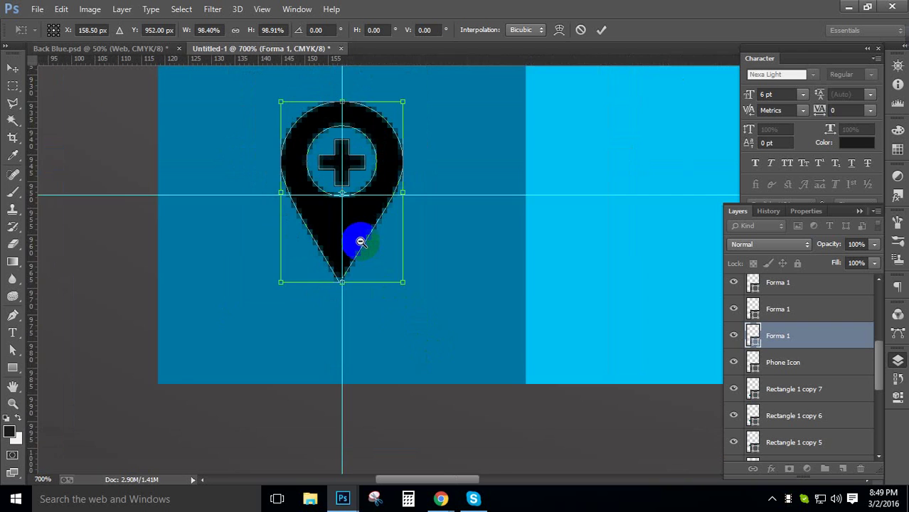
alt+click(361, 243)
drag(400, 126, 442, 88)
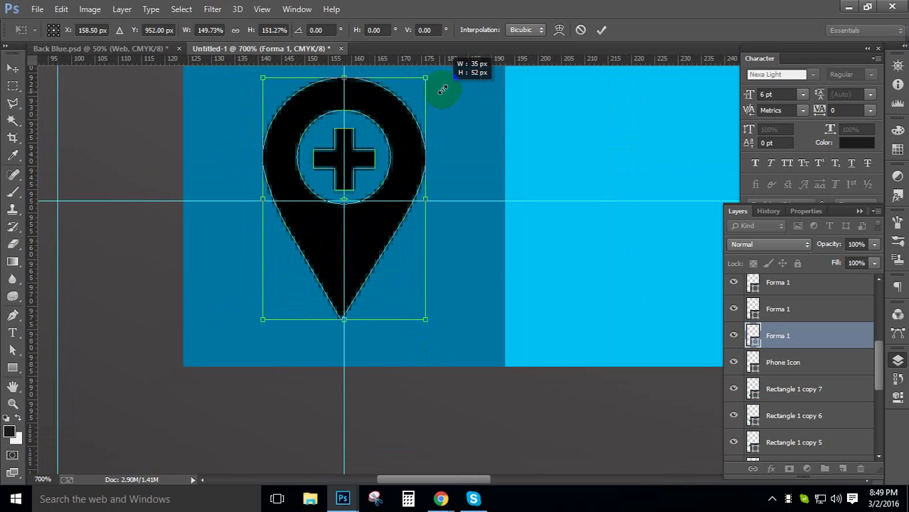
alt+click(407, 177)
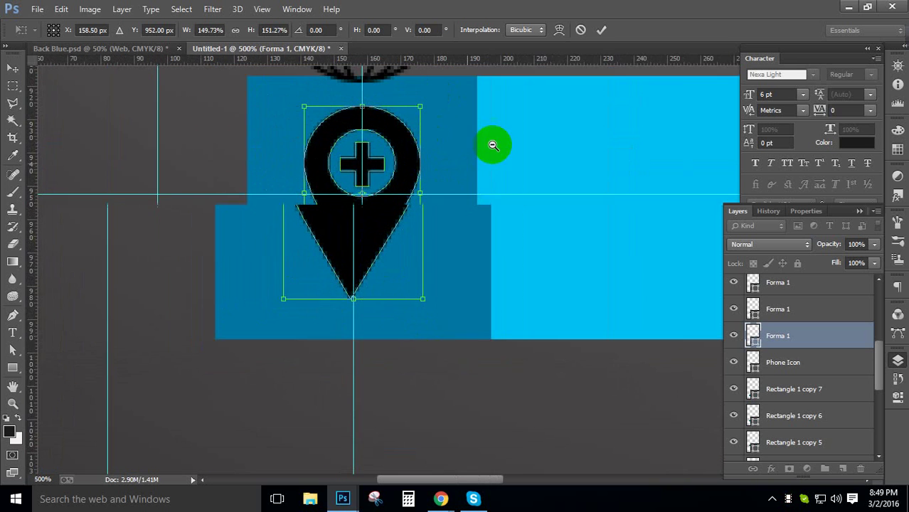
alt+click(500, 203)
key(Return)
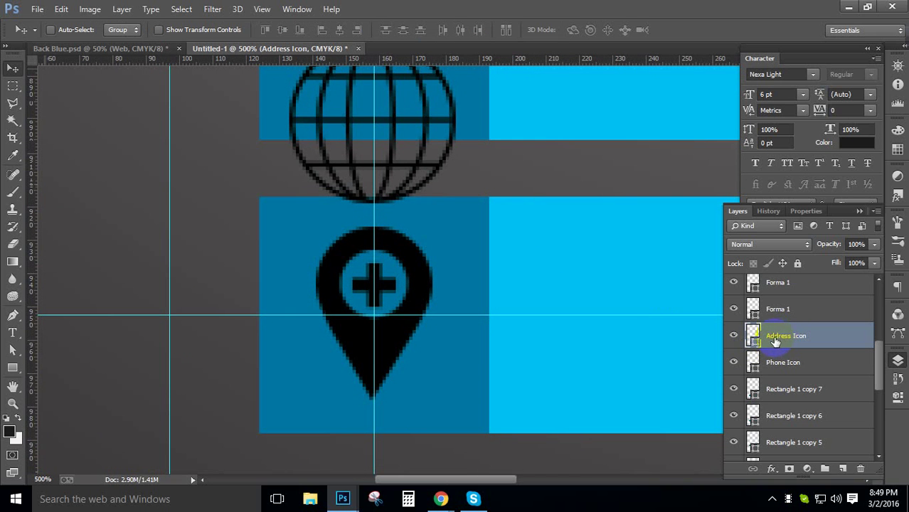
Step: Shift the envelope icon up so it is centred on the crossing guides in the second bar's dark square
click(785, 308)
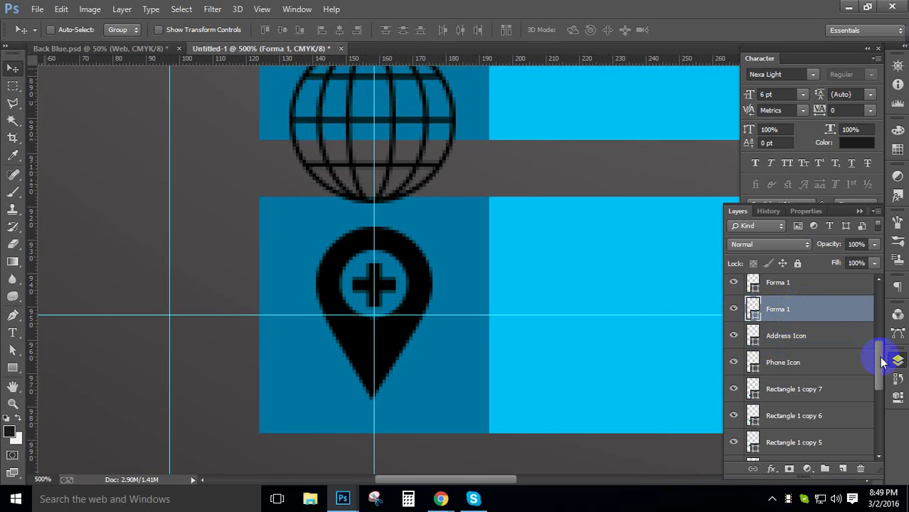
drag(882, 362, 882, 343)
drag(588, 176, 477, 424)
scroll(528, 327, up, 3)
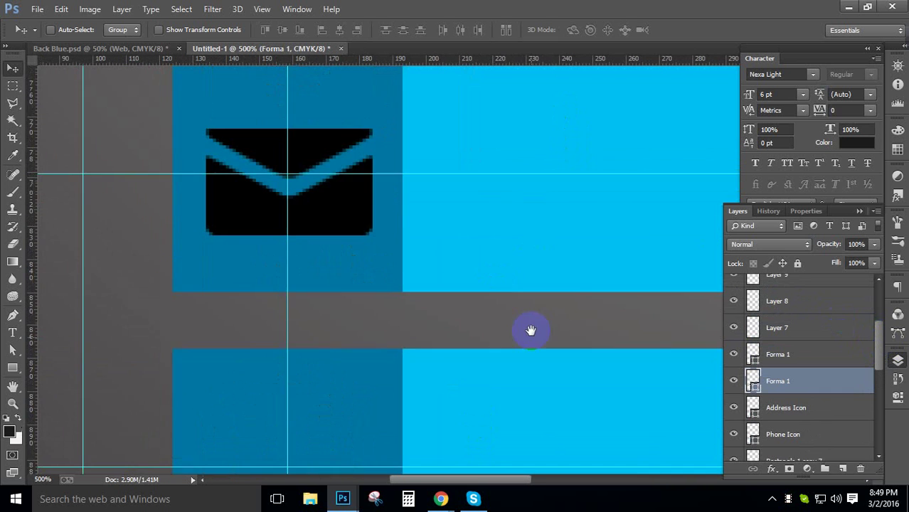
drag(528, 327, 544, 399)
click(736, 381)
click(735, 382)
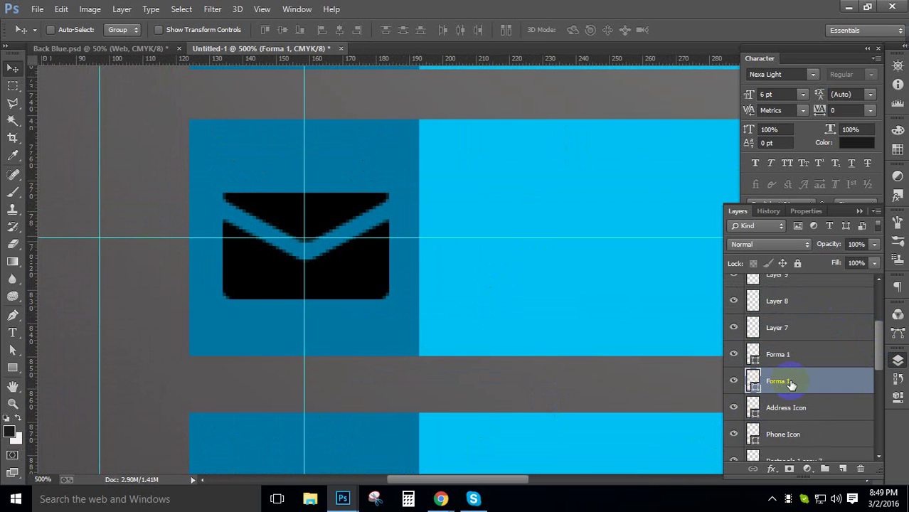
key(ctrl+t)
key(Up)
key(Up)
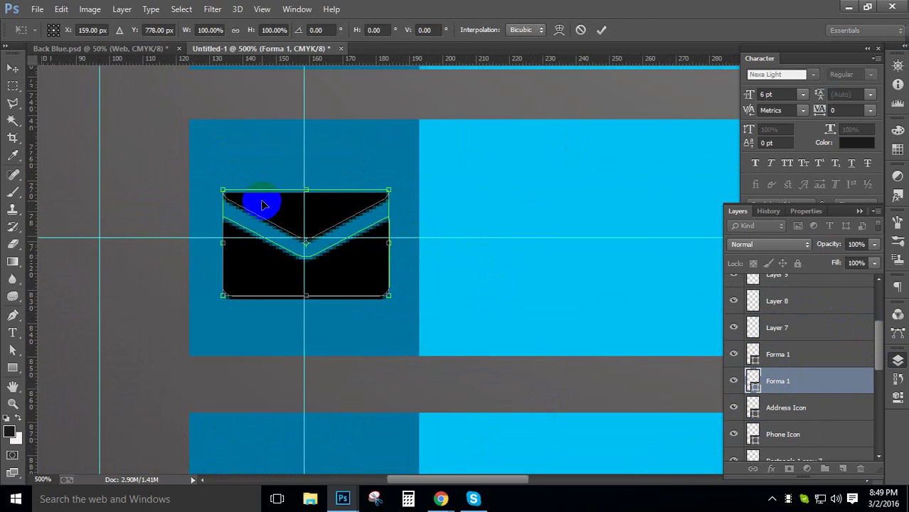
key(Up)
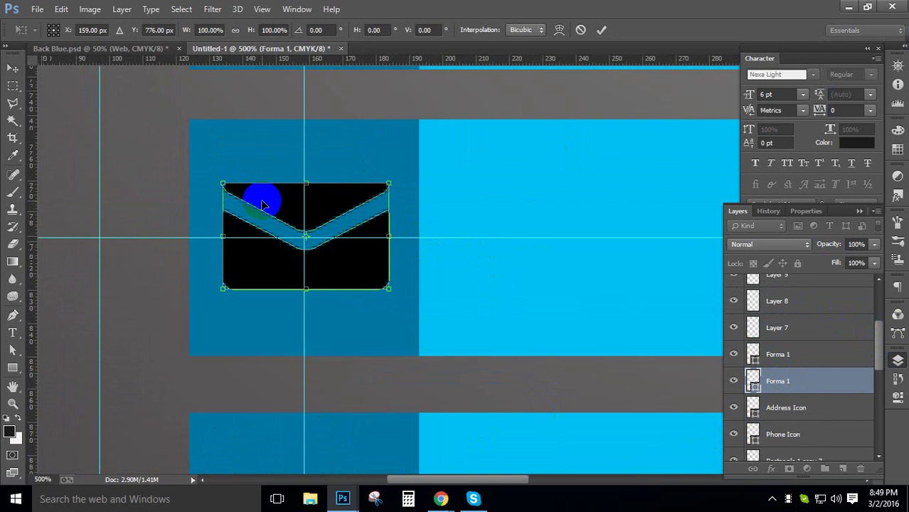
Step: Enlarge the envelope icon to about 116% width and 125% height, nudge it down to centre, and rename its layer to Email Icon
mouse_move(389, 183)
mouse_down()
mouse_move(406, 150)
mouse_move(396, 163)
mouse_move(402, 172)
mouse_up()
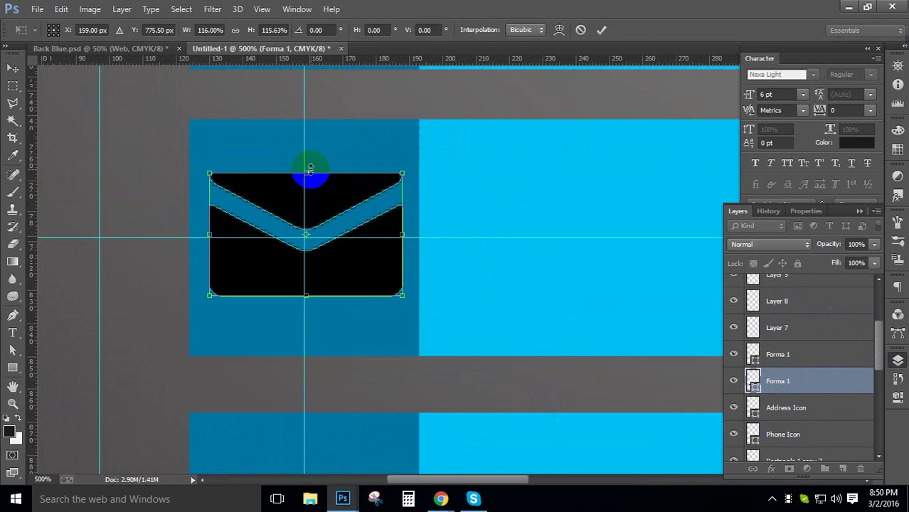
drag(310, 170, 310, 158)
key(Down)
key(Down)
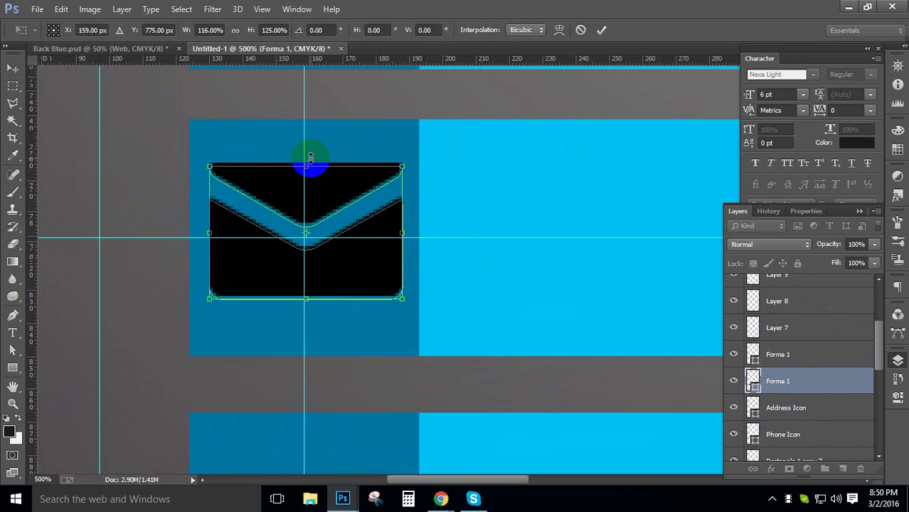
key(Return)
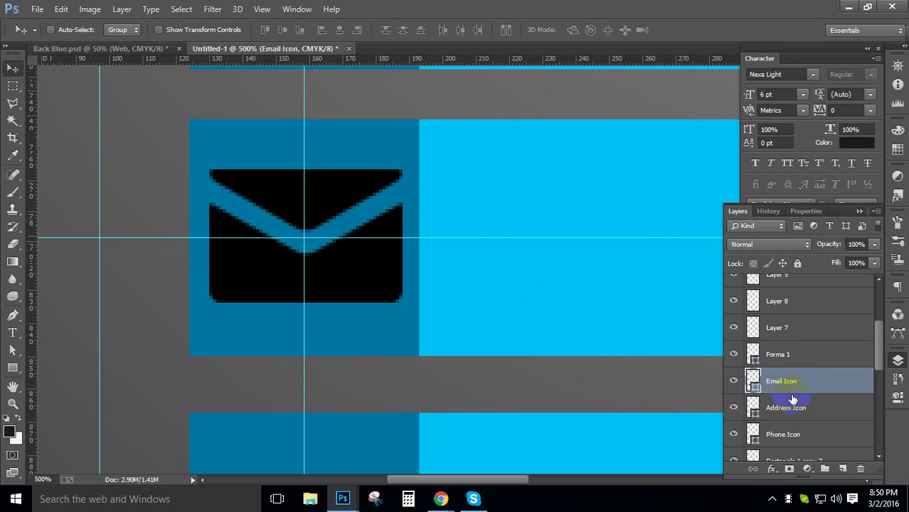
Step: Centre the globe icon on the crossing guides in the third bar's dark square and shrink it very slightly
click(807, 355)
drag(880, 349, 884, 379)
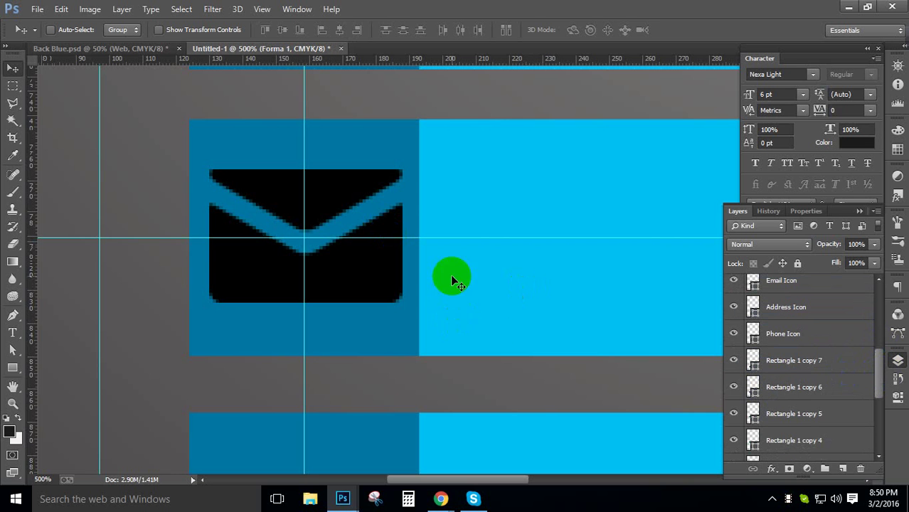
scroll(498, 235, down, 3)
scroll(512, 249, down, 2)
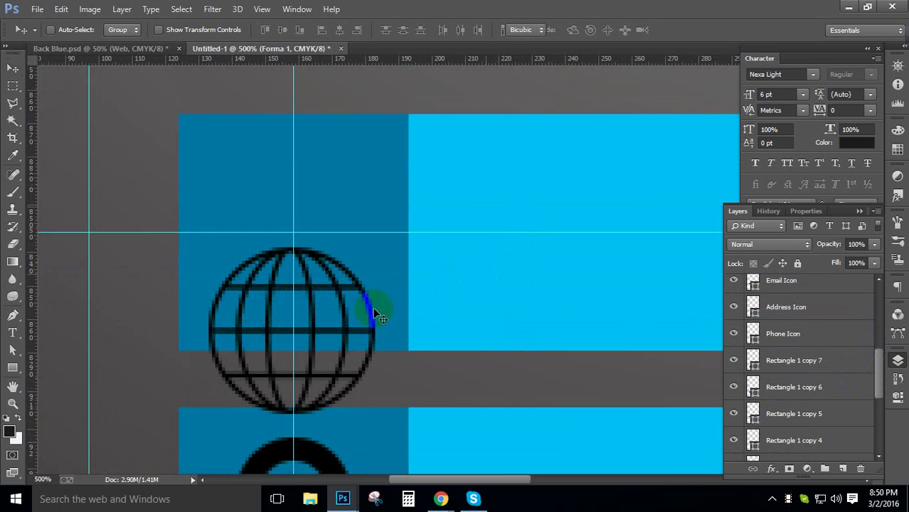
key(ctrl+t)
drag(331, 326, 331, 246)
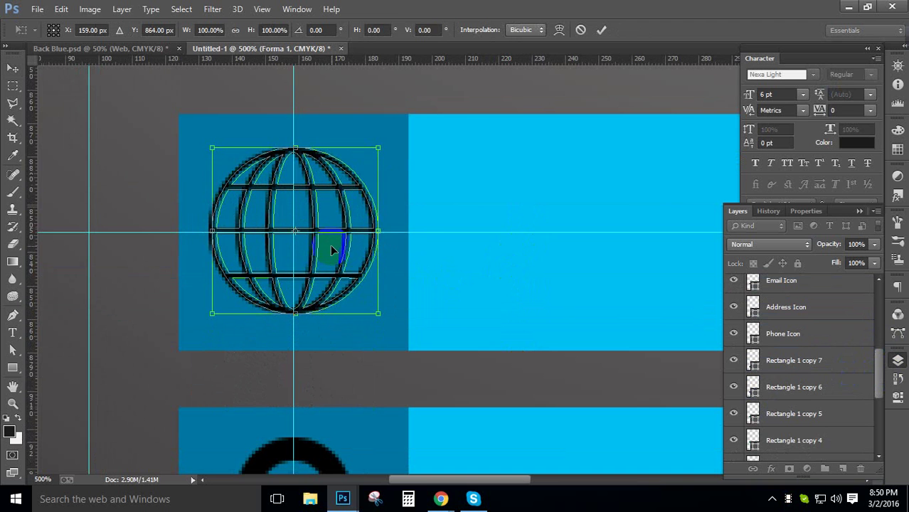
key(Return)
key(ctrl+t)
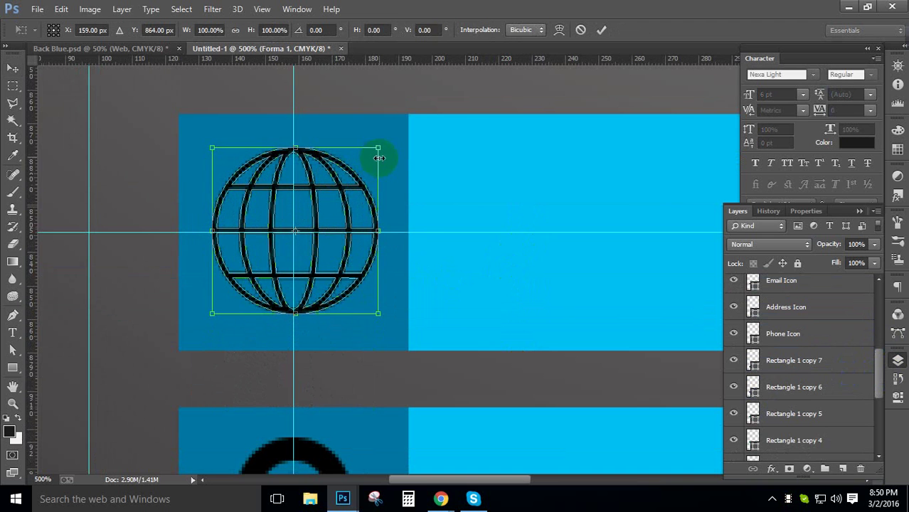
drag(379, 149, 377, 151)
key(Return)
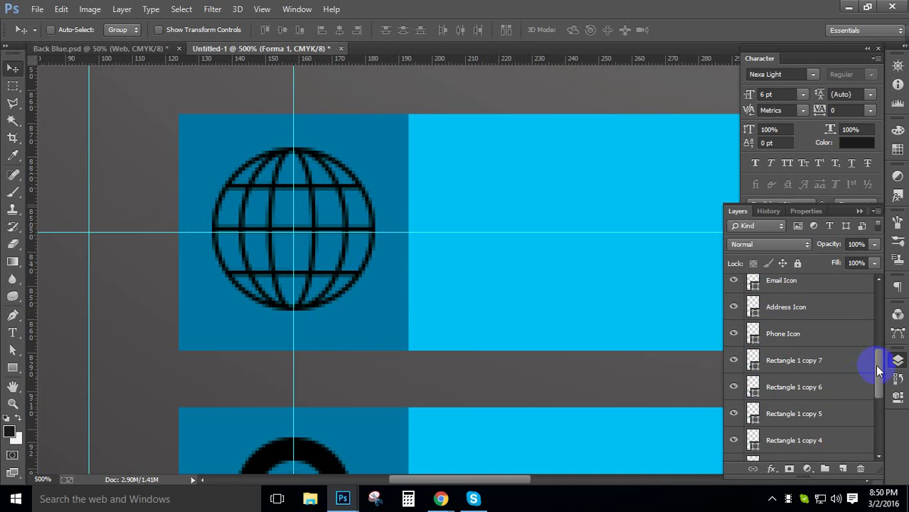
Step: Rename the globe icon's layer to Web Icon
drag(877, 365, 877, 345)
double_click(778, 323)
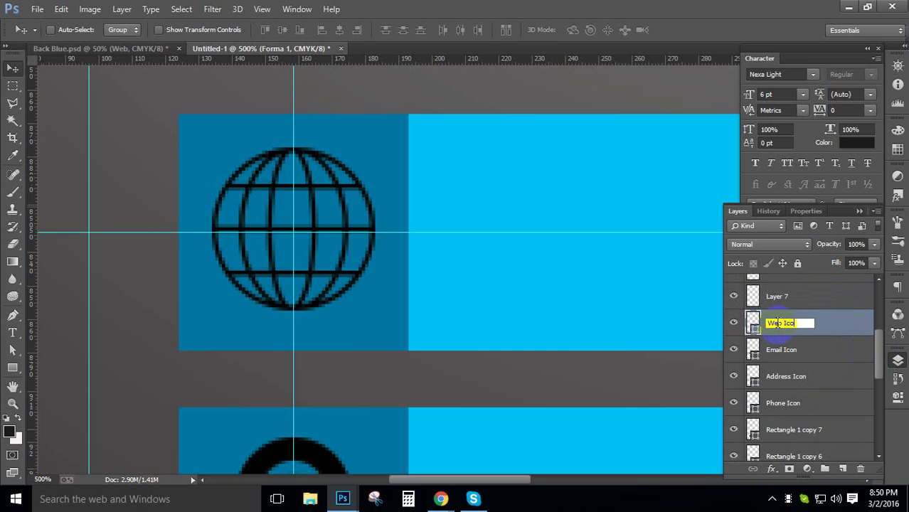
text(Web Icon)
key(Return)
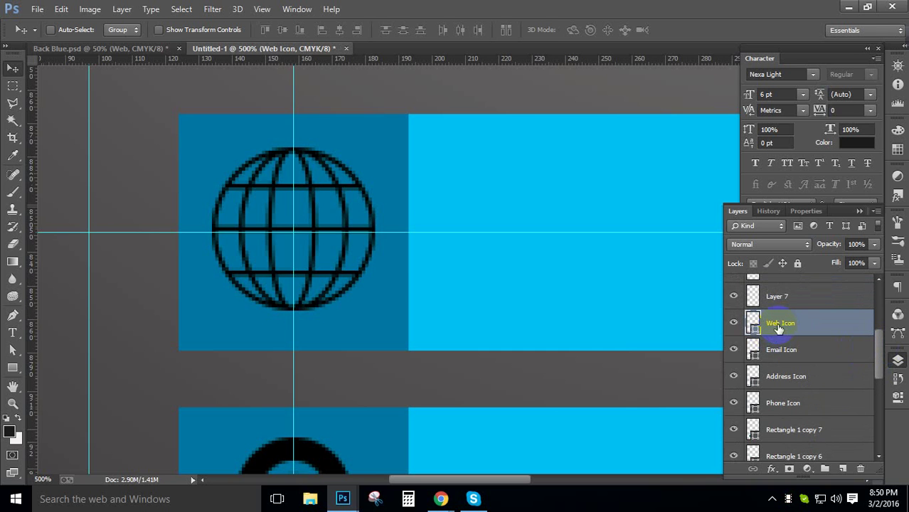
Step: Select the Phone Icon layer with all four contact bars in view
alt+click(606, 295)
alt+click(574, 256)
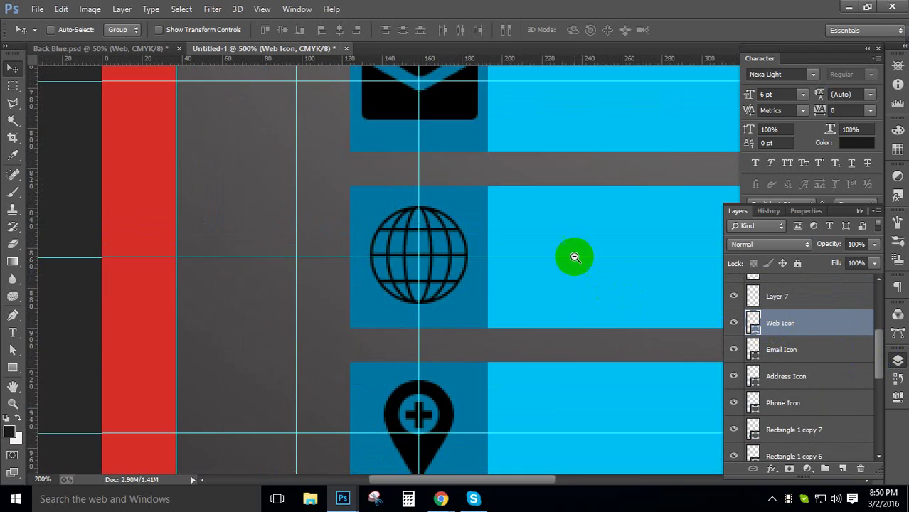
alt+click(571, 218)
alt+click(574, 212)
alt+click(412, 310)
drag(412, 310, 341, 244)
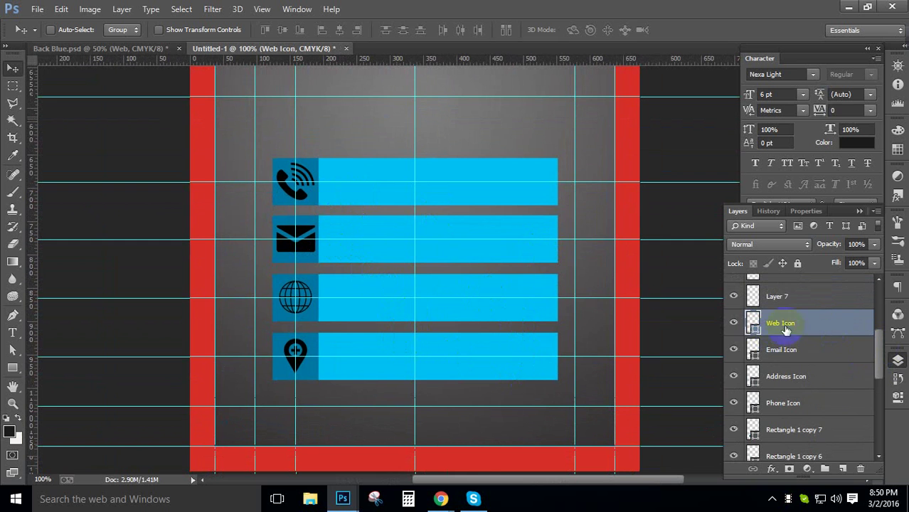
click(832, 403)
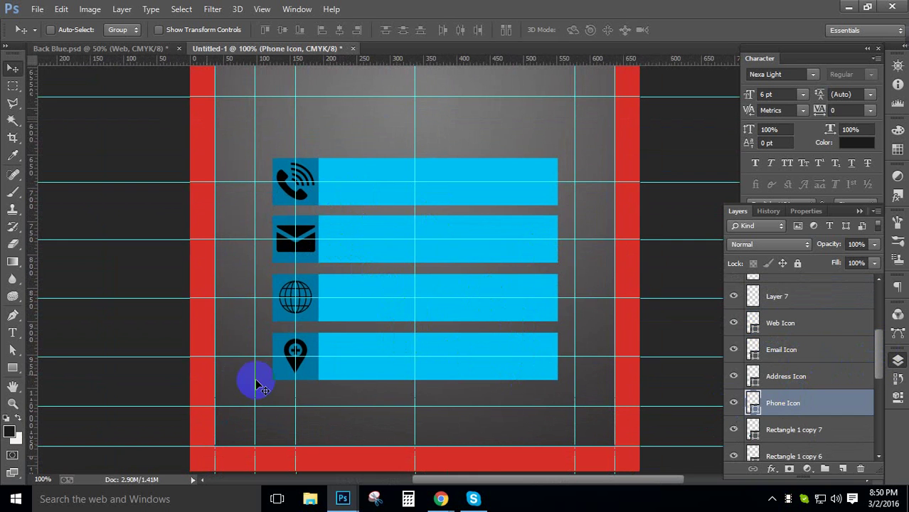
Step: Fill the phone icon shape with the recently used cyan colour
click(20, 377)
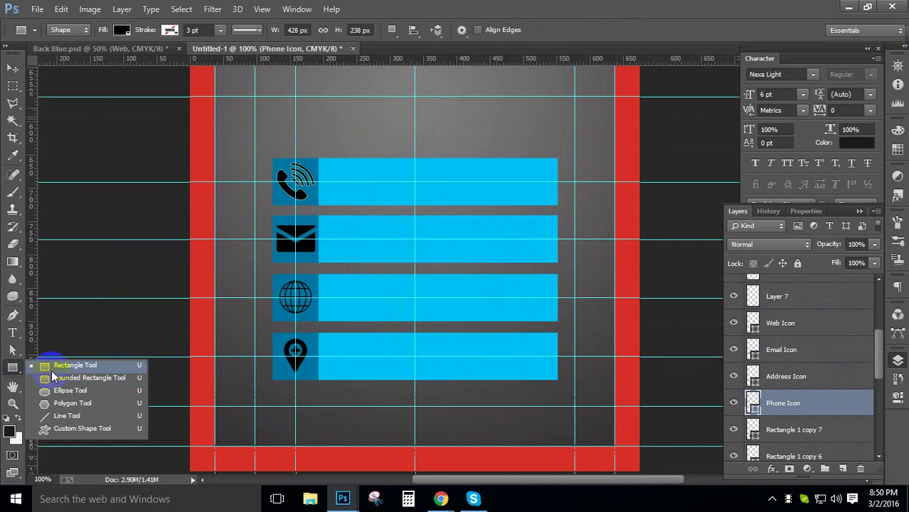
click(117, 31)
click(66, 94)
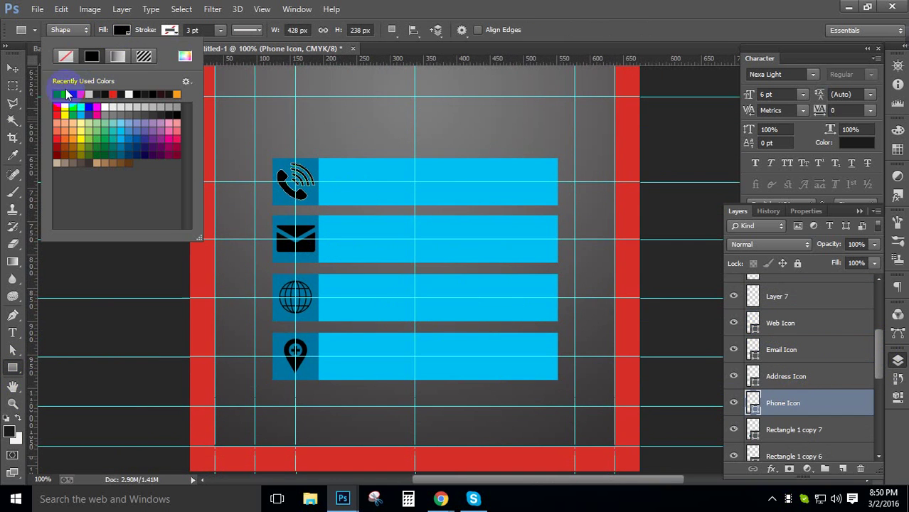
click(12, 68)
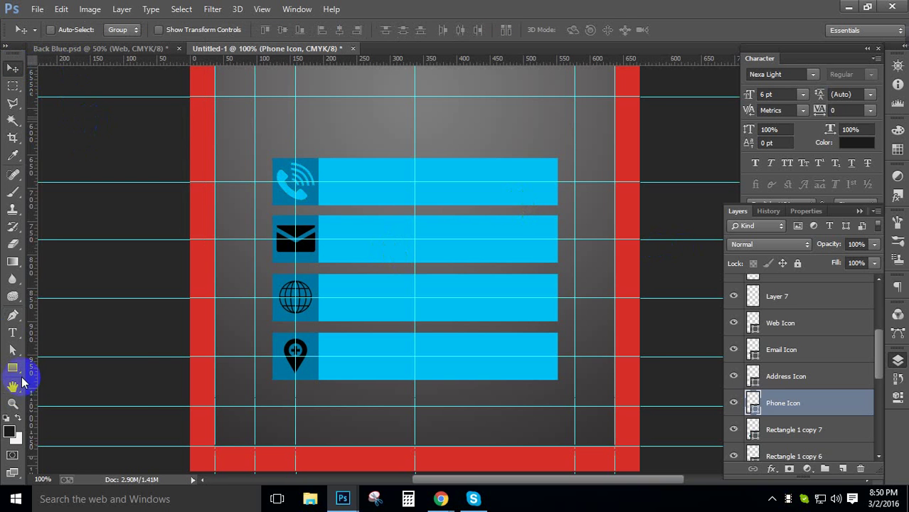
Step: Change the phone icon's fill to the recently used near-white colour
click(12, 368)
click(121, 30)
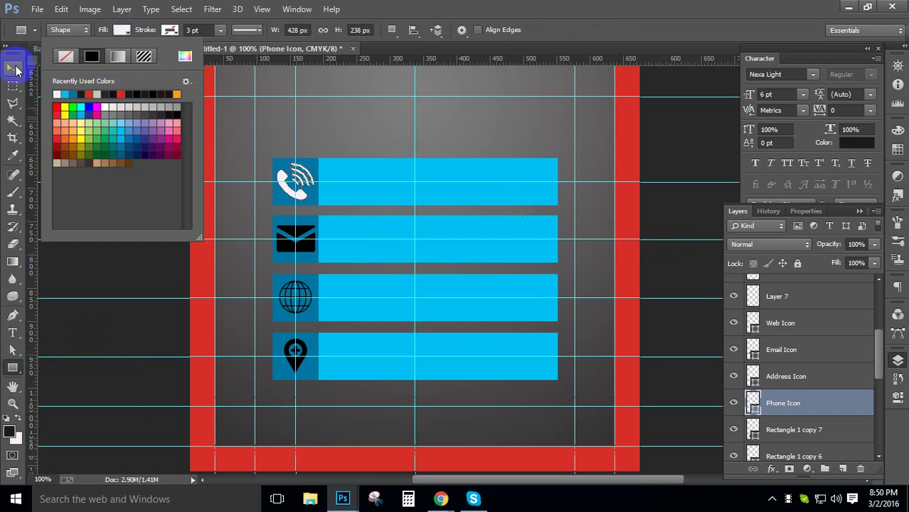
click(12, 68)
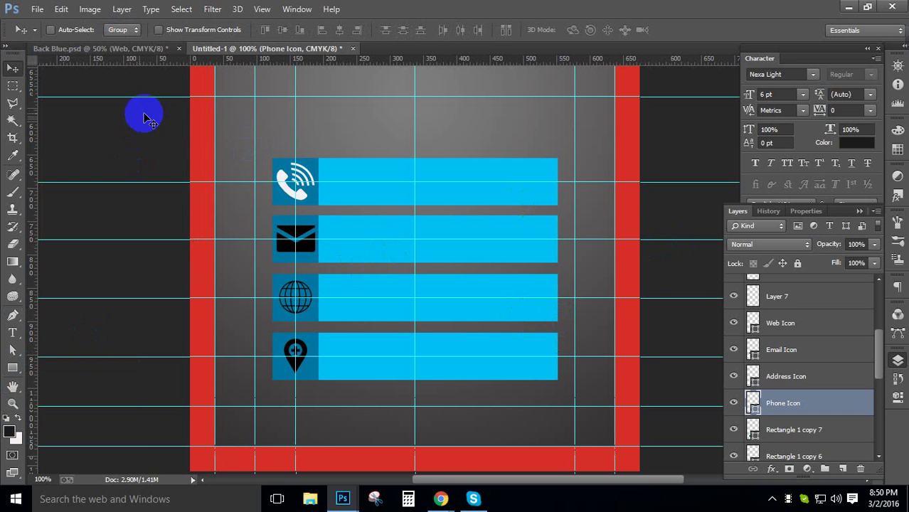
Step: Change the phone icon's fill to a custom light grey
click(12, 368)
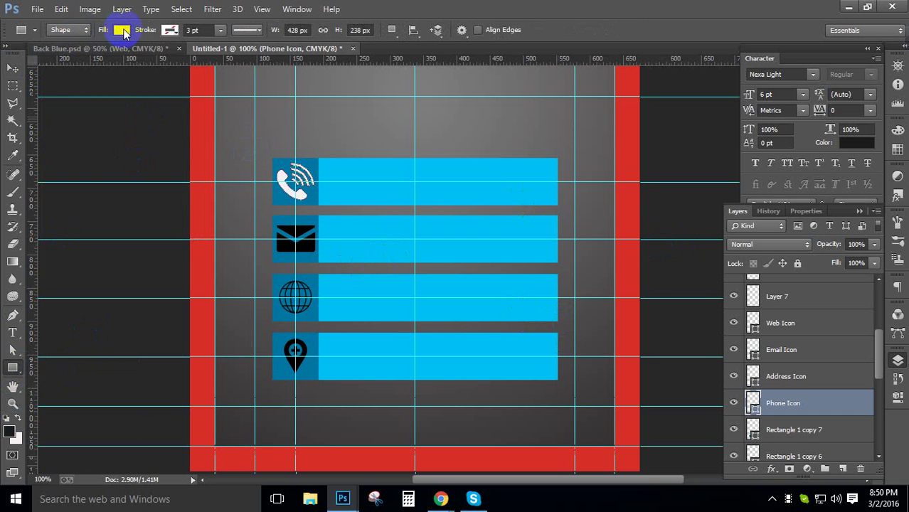
click(122, 30)
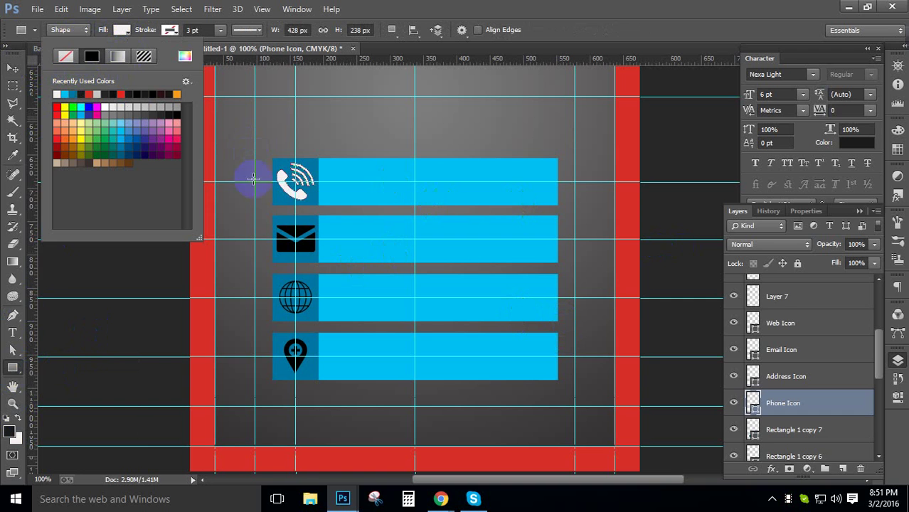
click(186, 61)
click(603, 264)
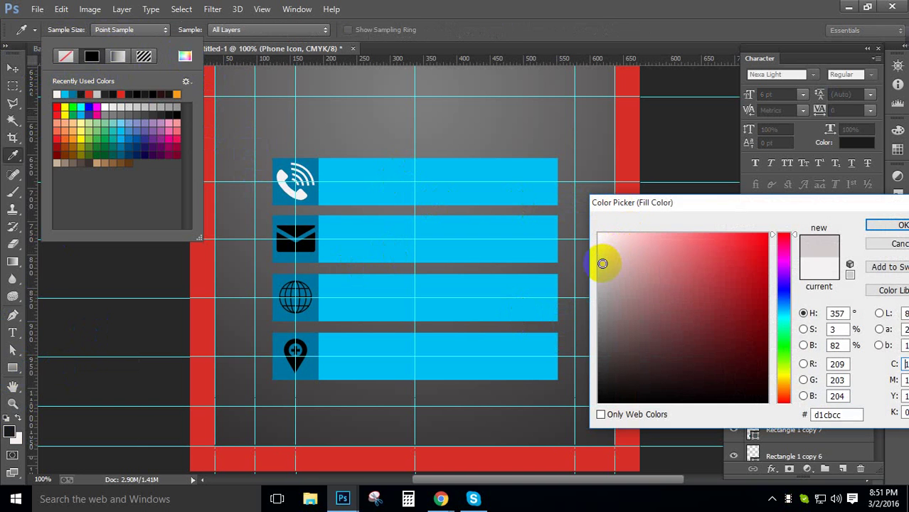
click(895, 225)
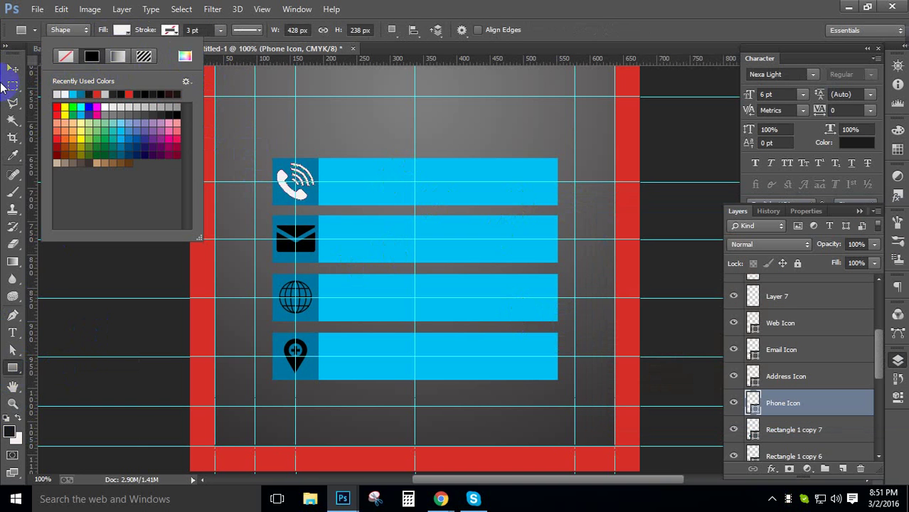
click(14, 71)
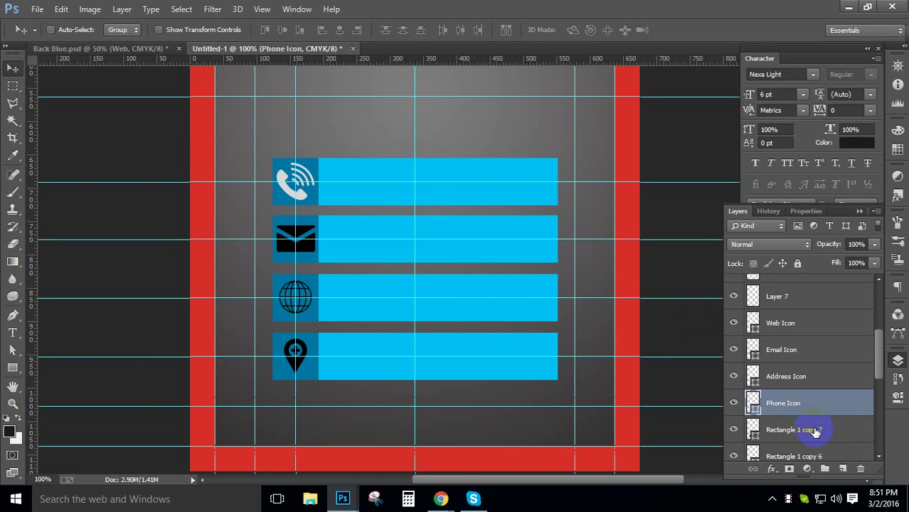
Step: Fill the Address Icon shape with the same recently used light grey as the phone icon
click(807, 374)
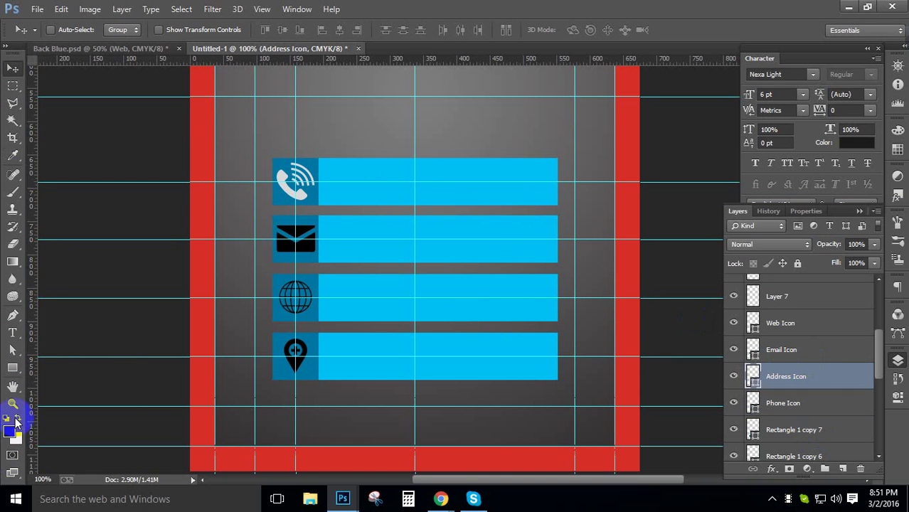
click(13, 369)
click(122, 30)
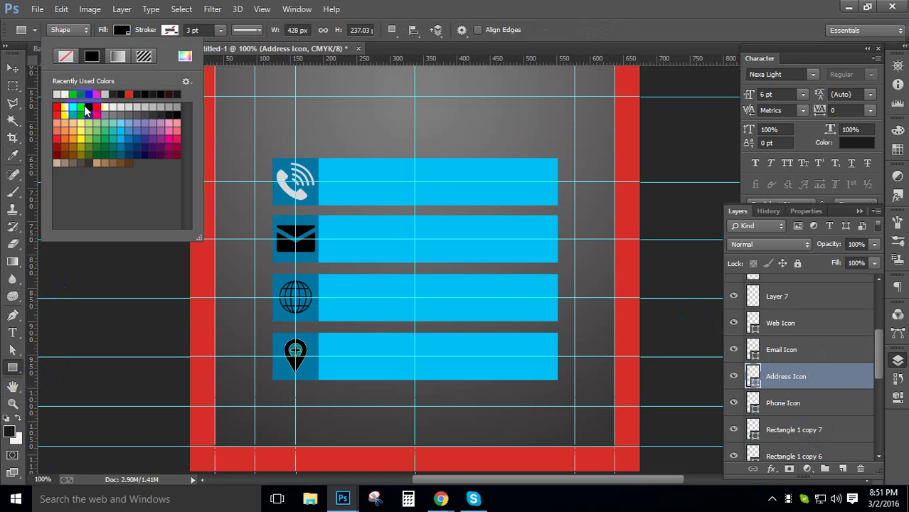
click(64, 94)
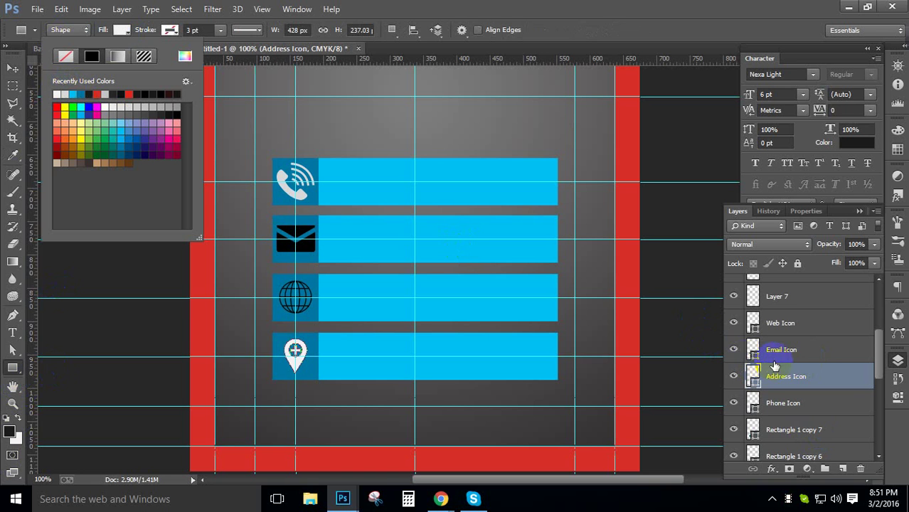
click(818, 348)
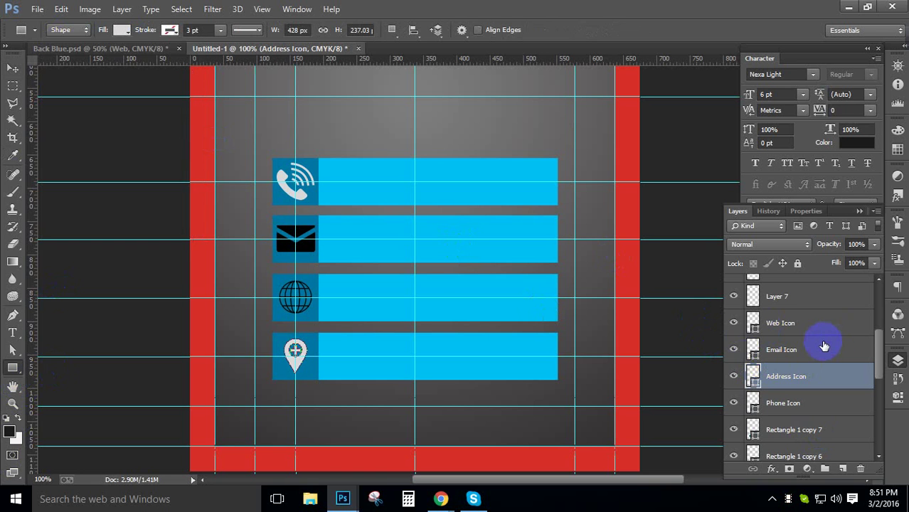
Step: Fill the Email Icon shape with the recently used light grey
click(818, 349)
click(121, 30)
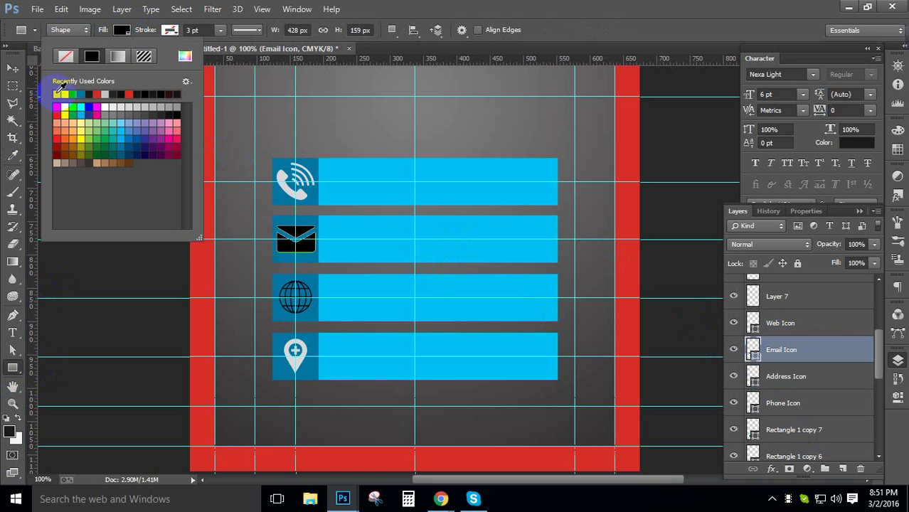
click(57, 94)
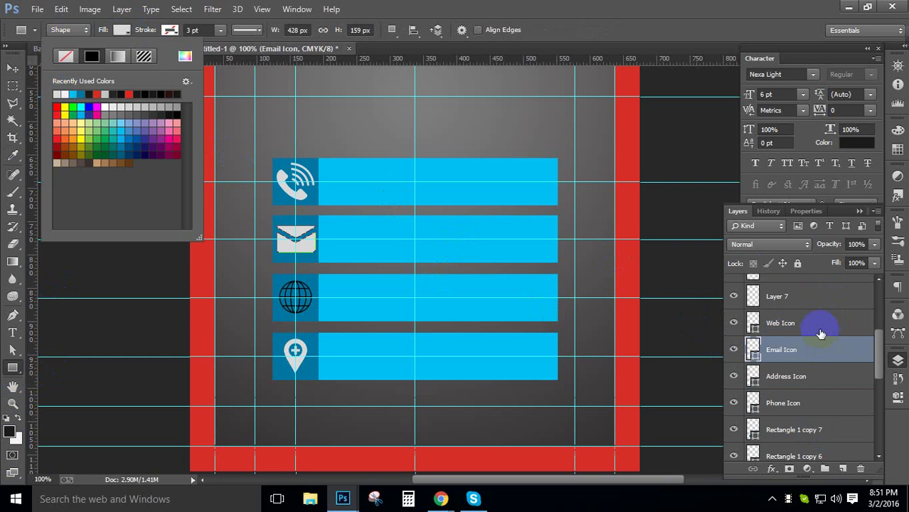
Step: Fill the Web Icon shape with the recently used light grey
click(529, 248)
click(121, 30)
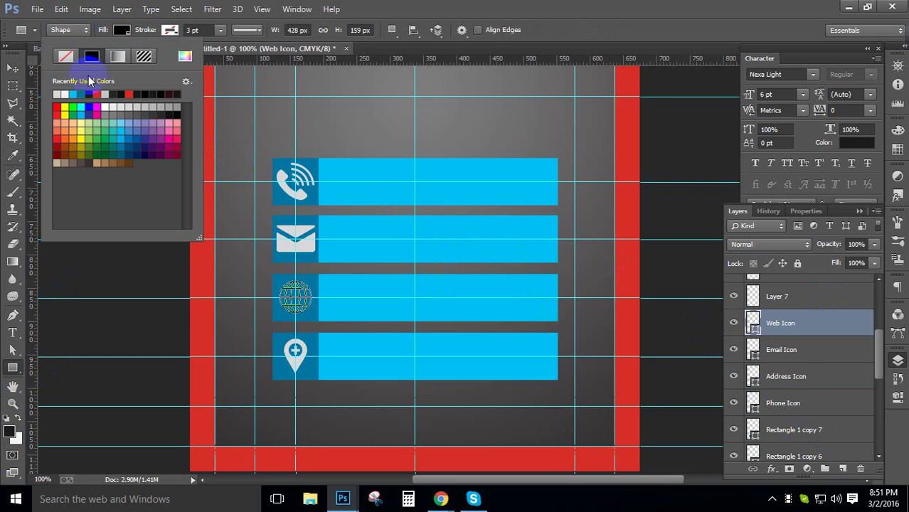
click(58, 93)
click(13, 68)
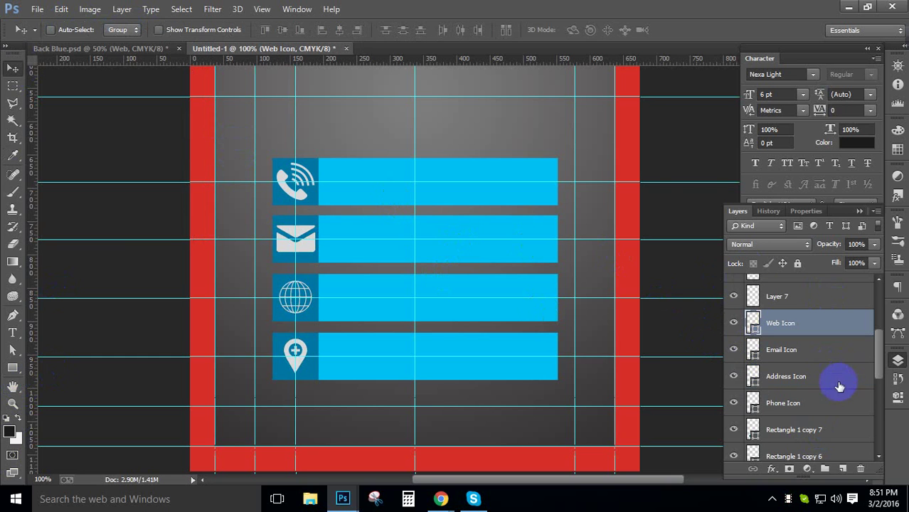
Step: Reorder the icon layers from top to bottom as Phone Icon, Email Icon, Address Icon, Web Icon
drag(822, 415, 797, 308)
drag(803, 383, 806, 349)
drag(809, 403, 812, 362)
scroll(882, 376, down, 3)
Step: Toggle the visibility of the Rectangle 1 copy 7 layer to check which icon square it is
click(775, 338)
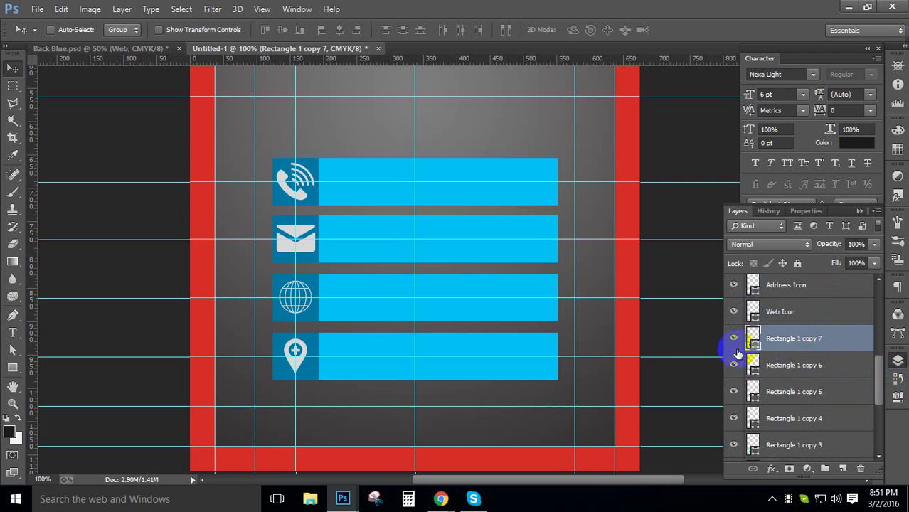
click(734, 345)
click(733, 344)
click(733, 345)
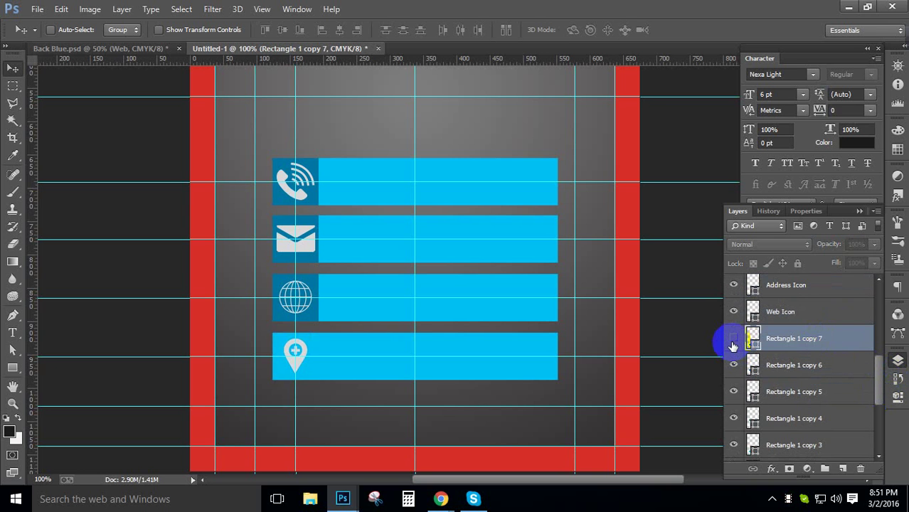
click(733, 345)
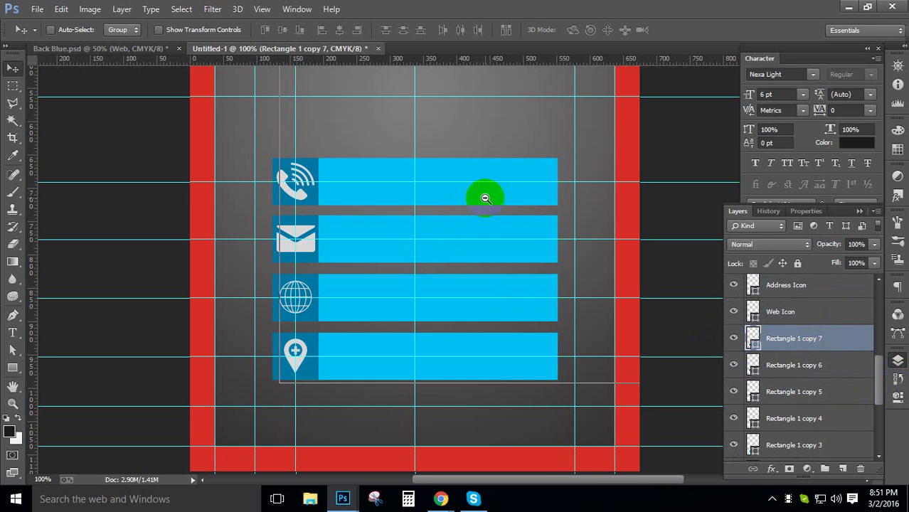
Step: Examine the whole card layout at 50% zoom, from the logo down to the contact bars
scroll(484, 214, down, 1)
drag(487, 189, 498, 14)
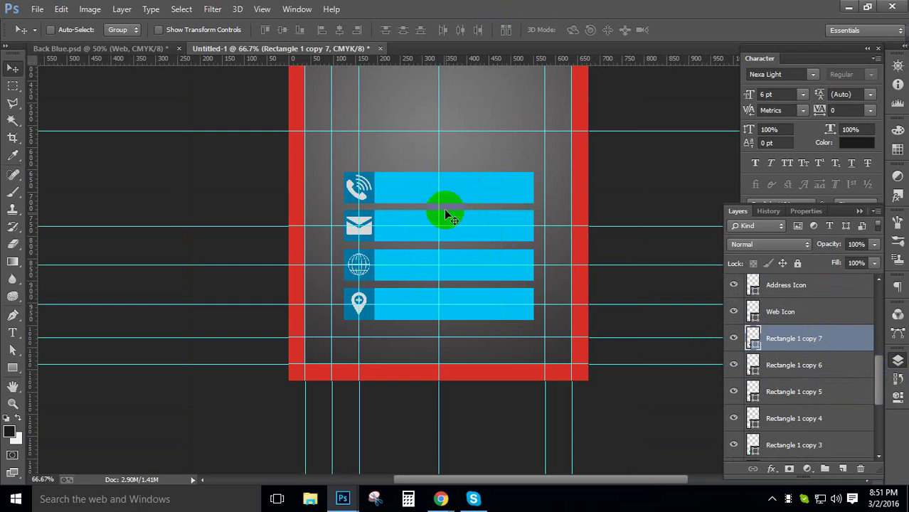
drag(450, 224, 469, 57)
click(480, 258)
drag(480, 261, 493, 26)
drag(479, 304, 503, 6)
drag(358, 152, 385, 7)
alt+click(476, 217)
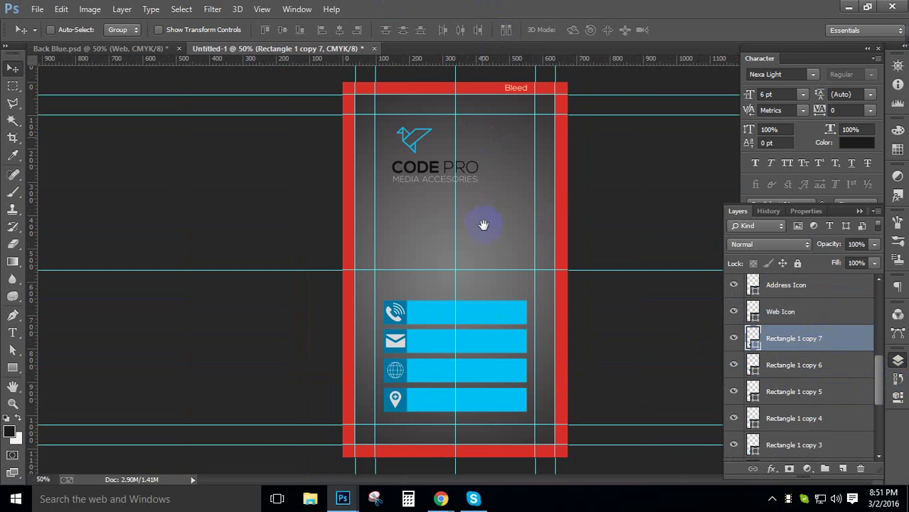
Step: Select Layer 7 and enter the cardholder's full name as a text line below the logo
drag(12, 332, 50, 325)
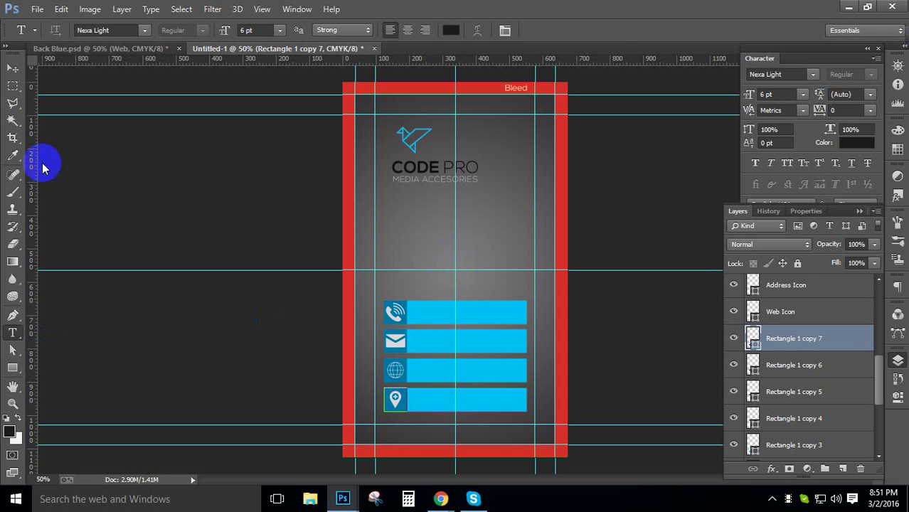
click(12, 69)
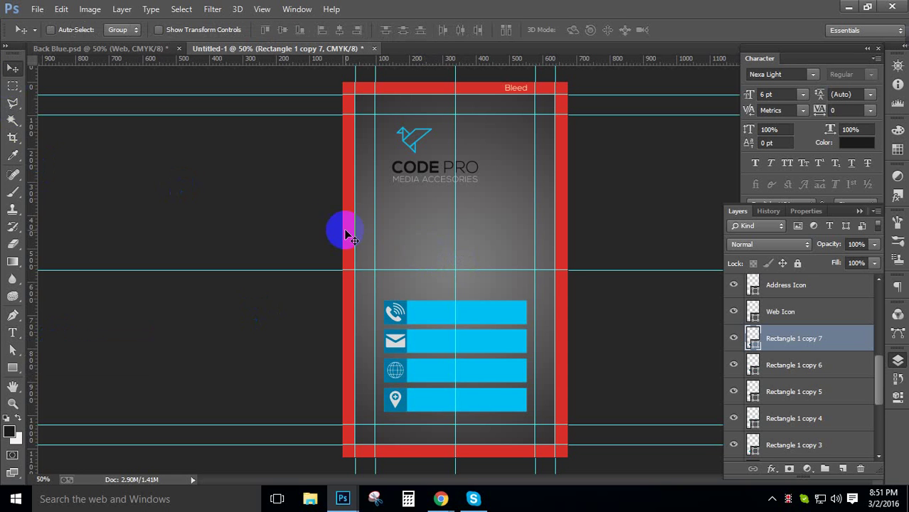
click(830, 322)
scroll(869, 412, up, 4)
click(836, 371)
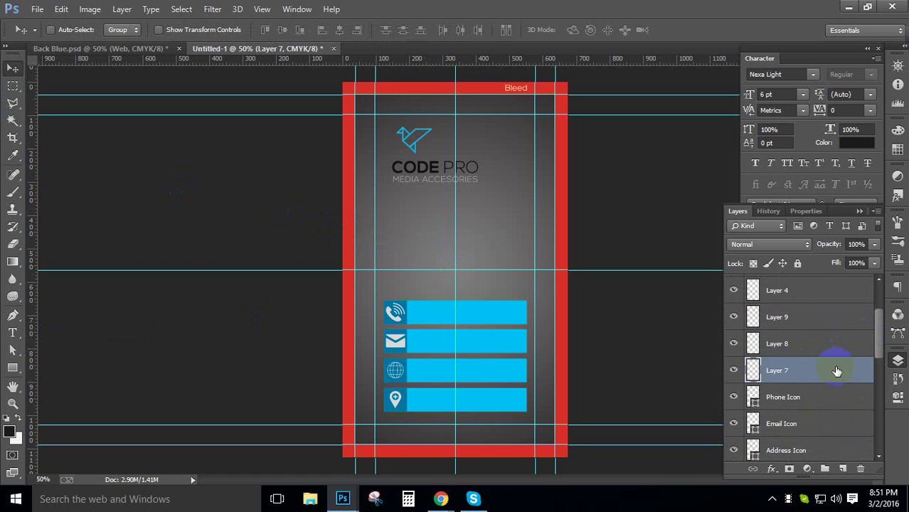
click(13, 319)
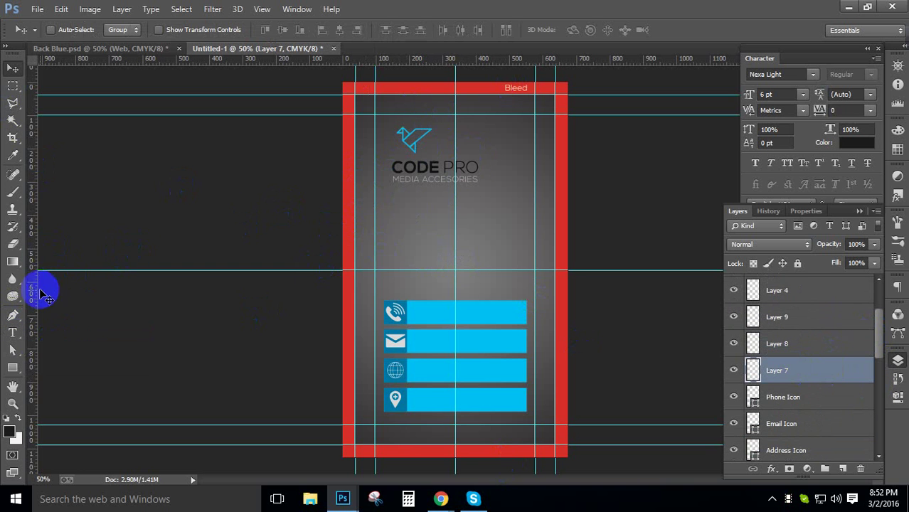
drag(12, 332, 45, 321)
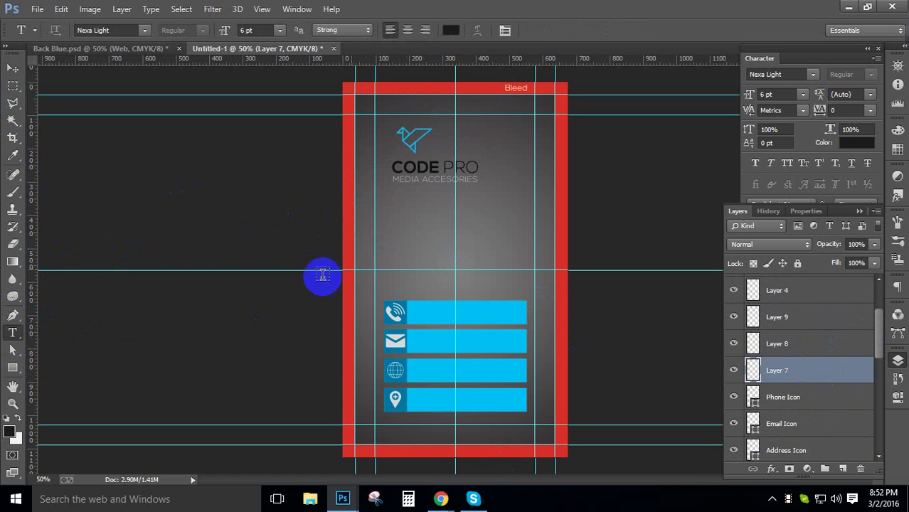
click(491, 221)
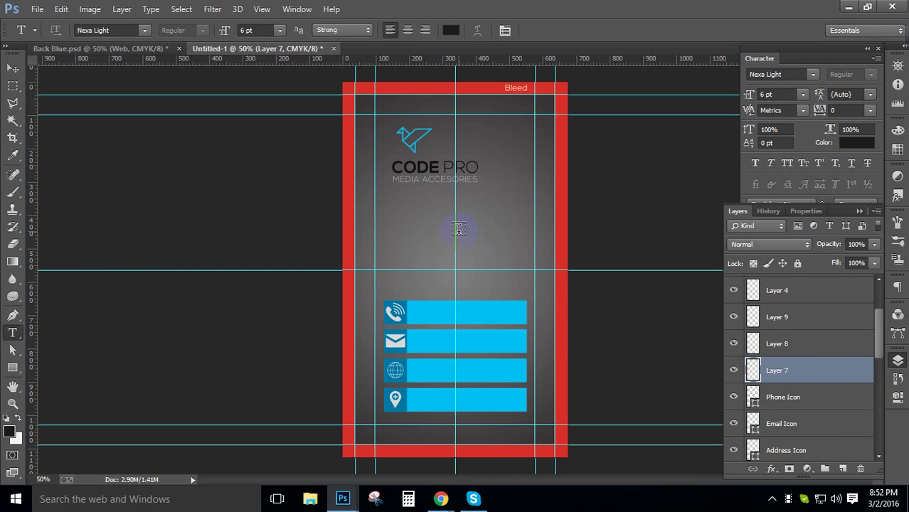
click(603, 235)
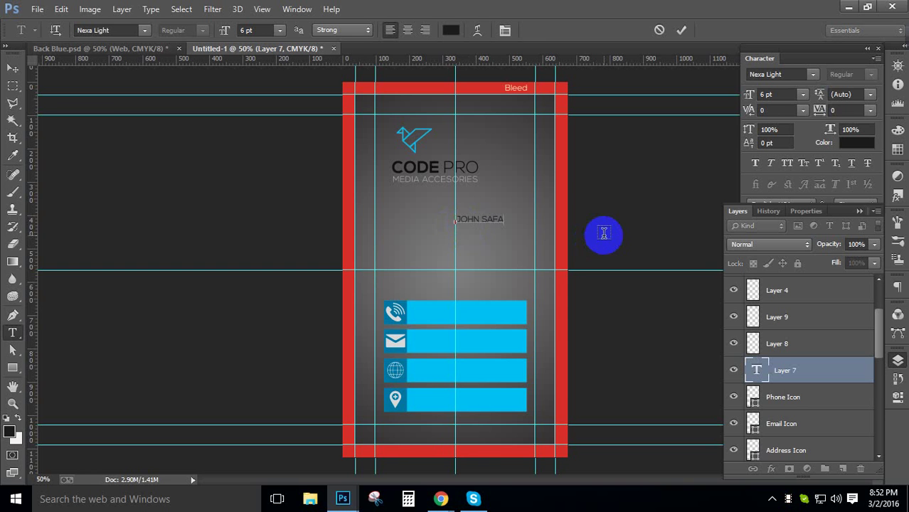
Step: Set the whole name text to the Lato font at 9 pt
key(ctrl+a)
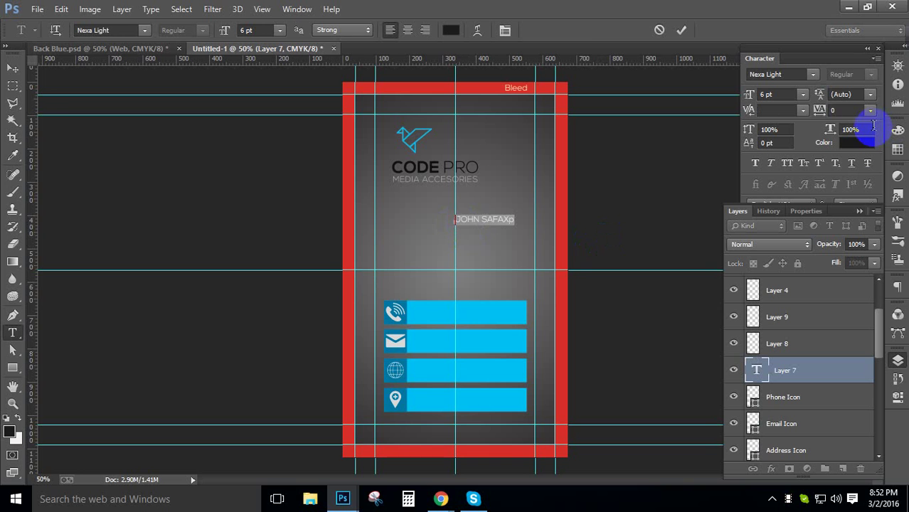
click(788, 74)
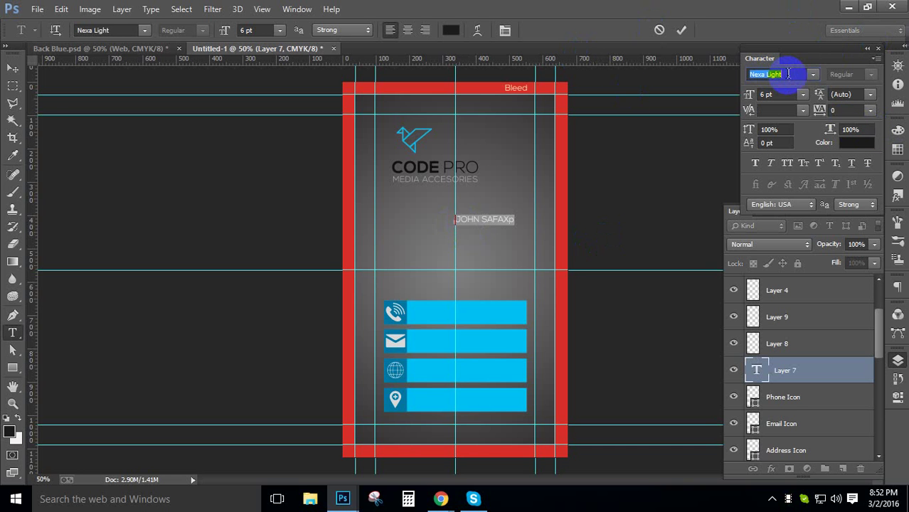
key(Return)
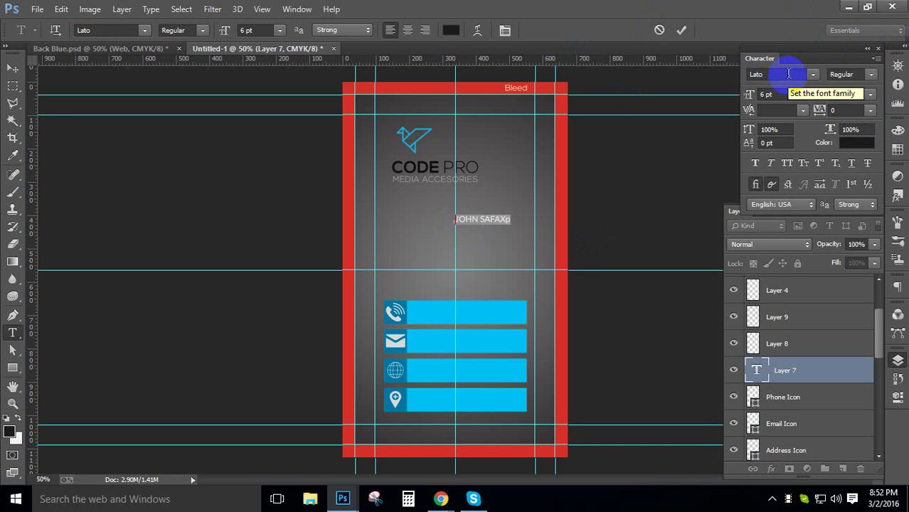
click(785, 94)
text(9)
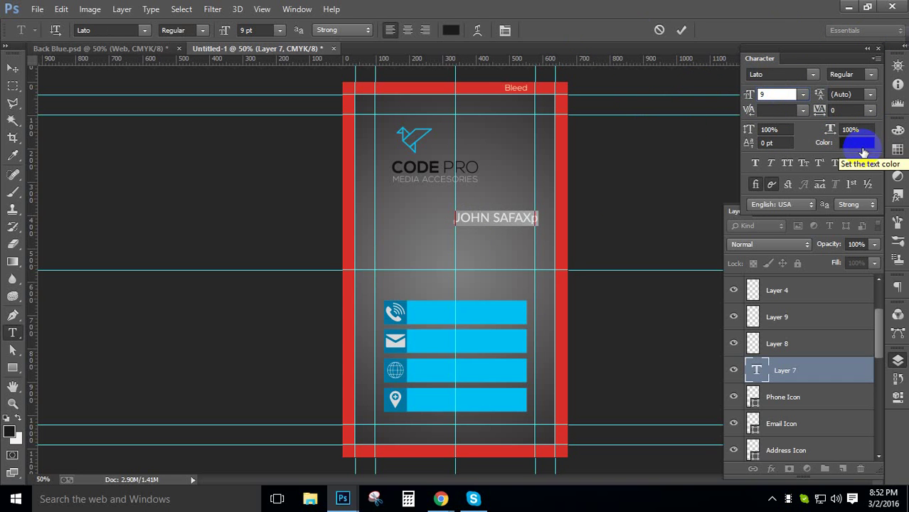
Step: Move the name text left beneath the logo and correct its last letter to a capital
click(12, 67)
drag(502, 221, 538, 215)
key(t)
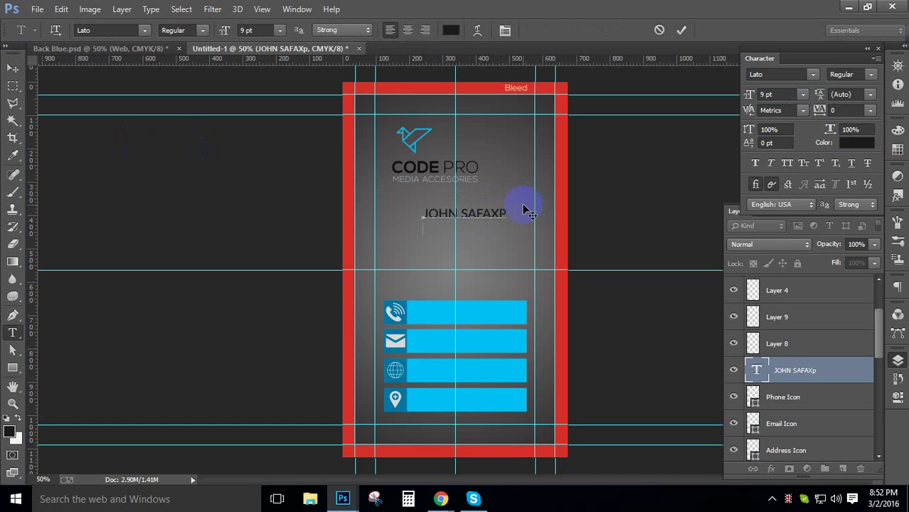
click(12, 67)
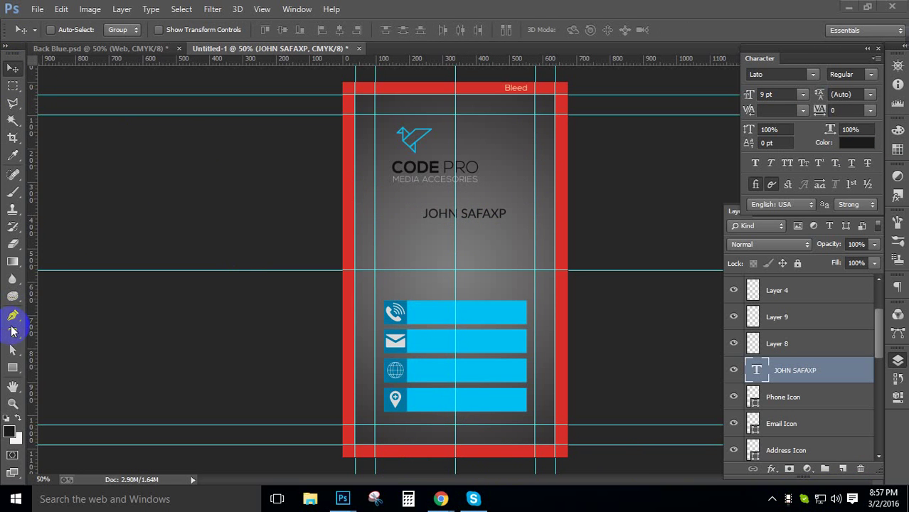
Step: Add the job title MANAGING DIRECTOR as a new text line below the name and colour it light grey
drag(12, 334, 78, 325)
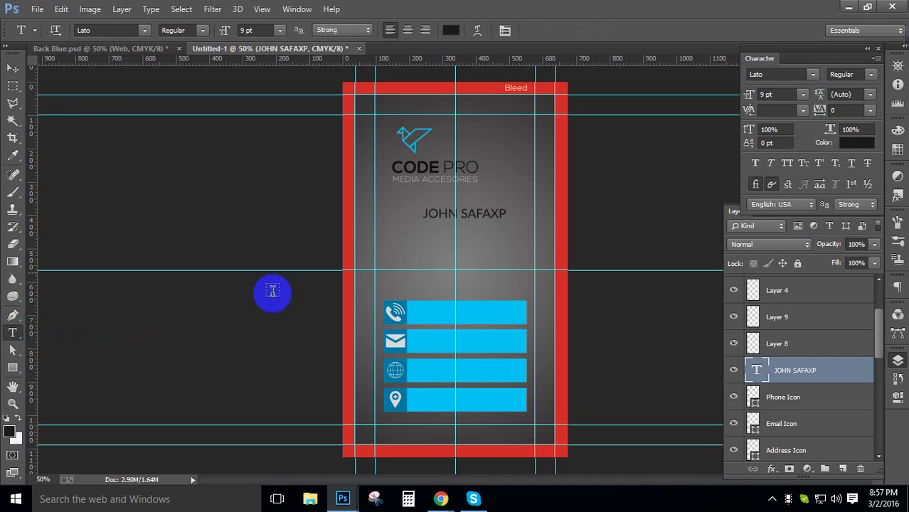
click(424, 226)
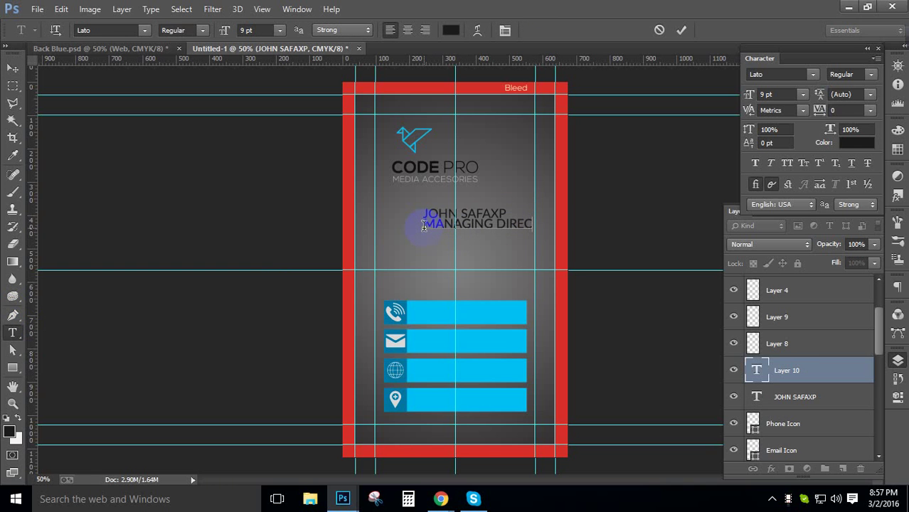
triple_click(423, 225)
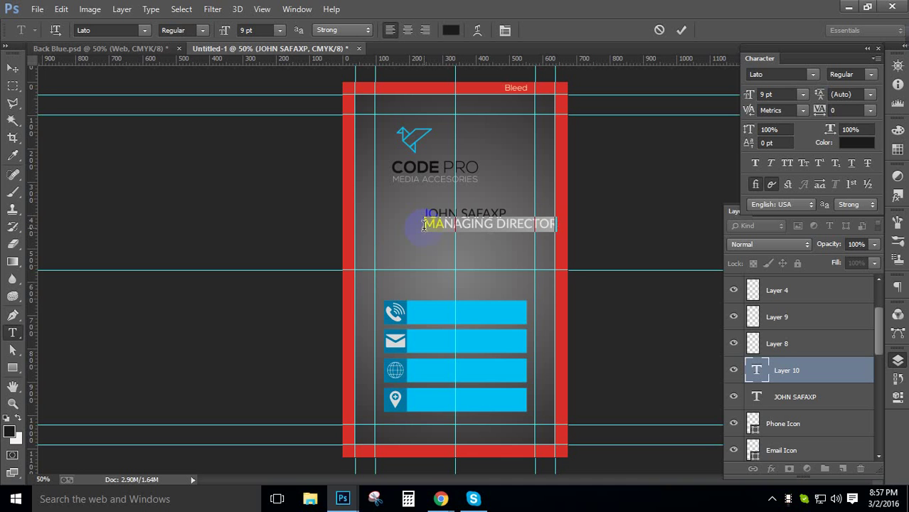
click(867, 144)
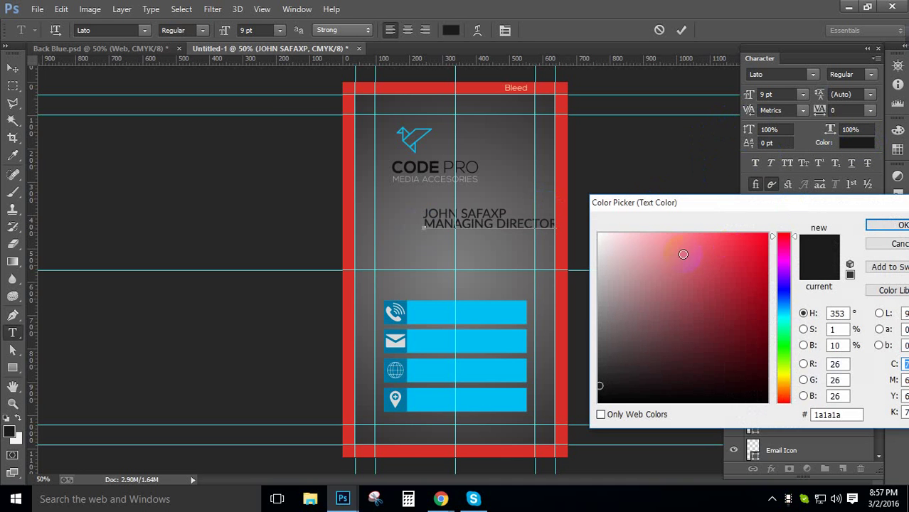
drag(641, 246, 600, 271)
click(884, 225)
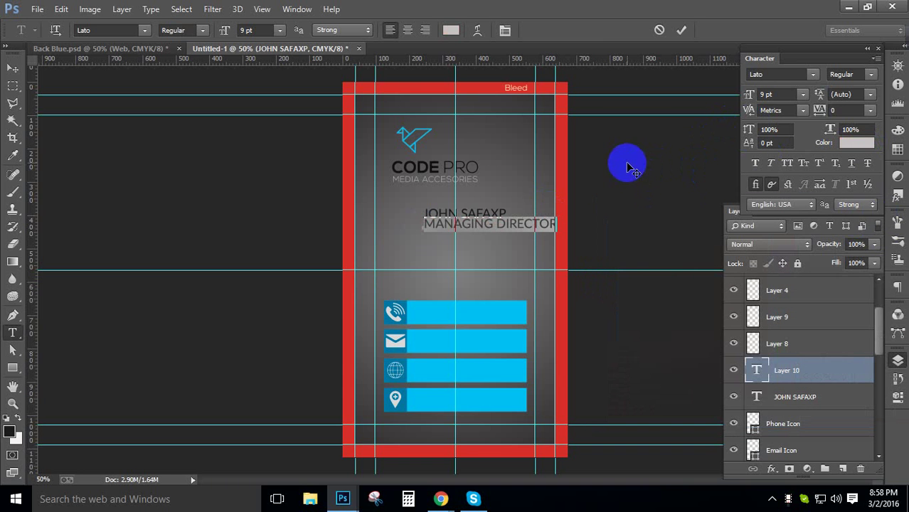
Step: Set the job title text to 6 pt and move it slightly left beneath the name
drag(749, 93, 720, 96)
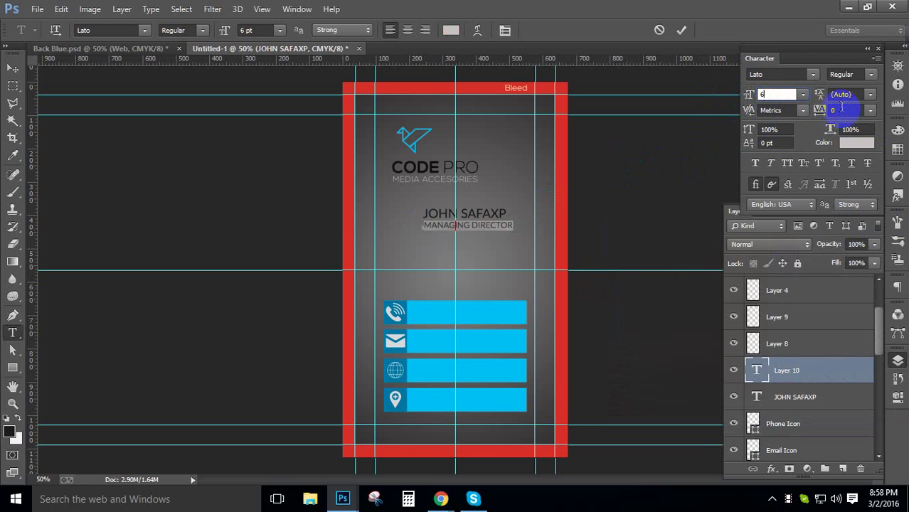
click(681, 30)
key(v)
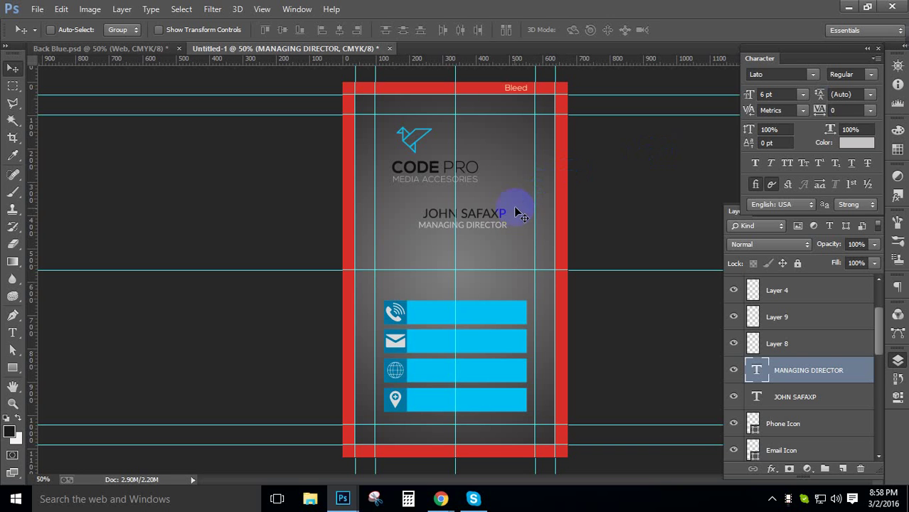
key(t)
click(494, 219)
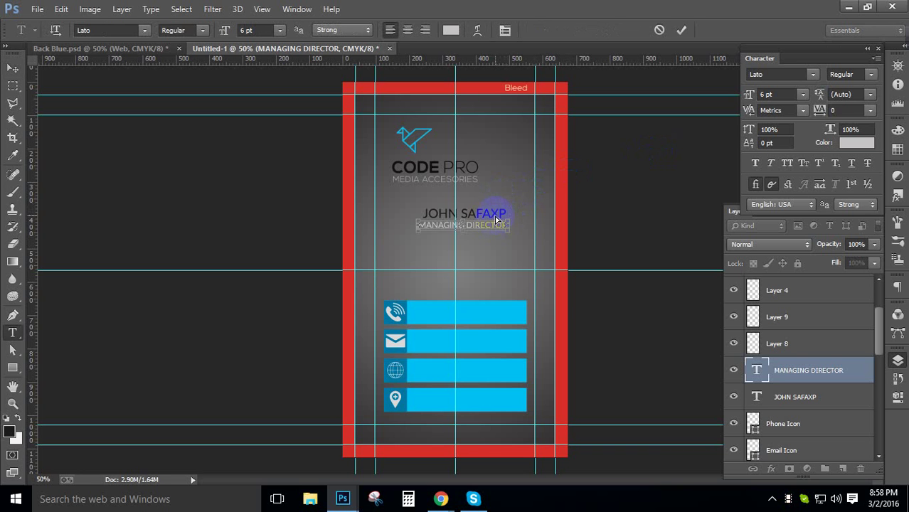
click(682, 30)
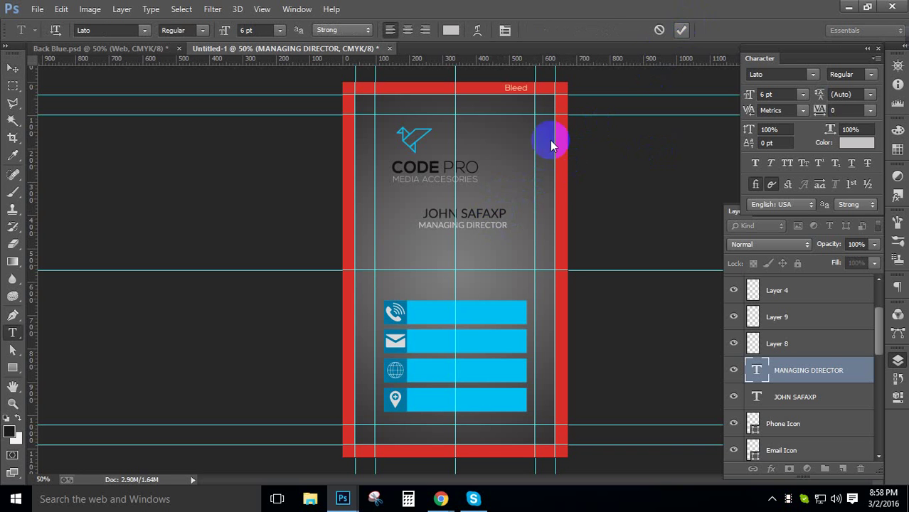
Step: Set the whole name text to 10 pt
click(480, 212)
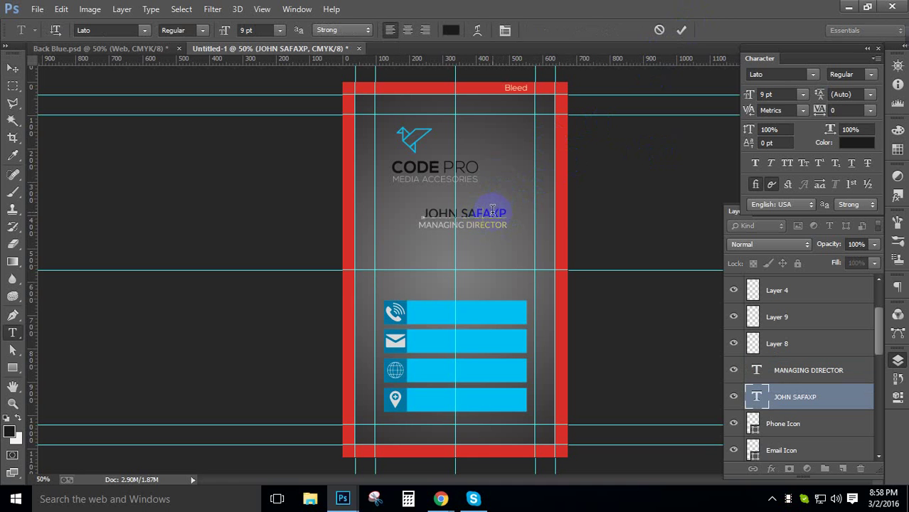
key(ctrl+a)
click(779, 96)
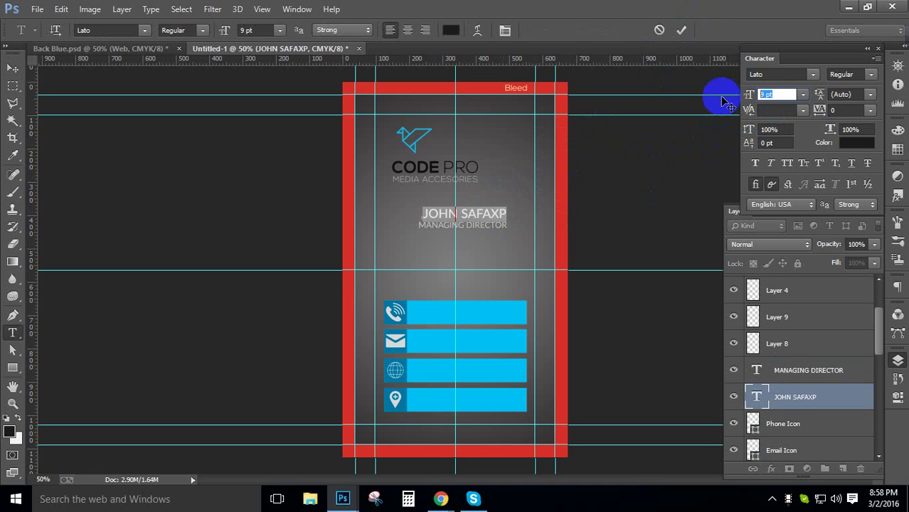
key(Up)
key(Up)
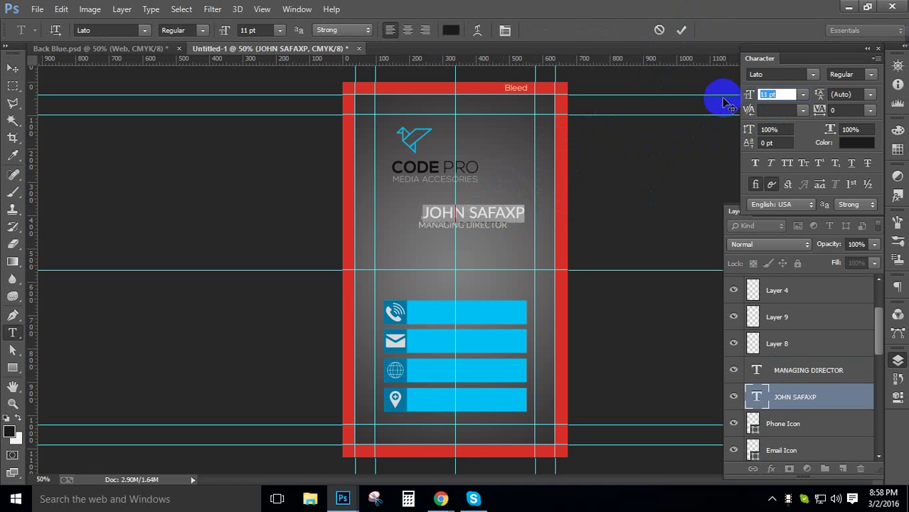
click(12, 68)
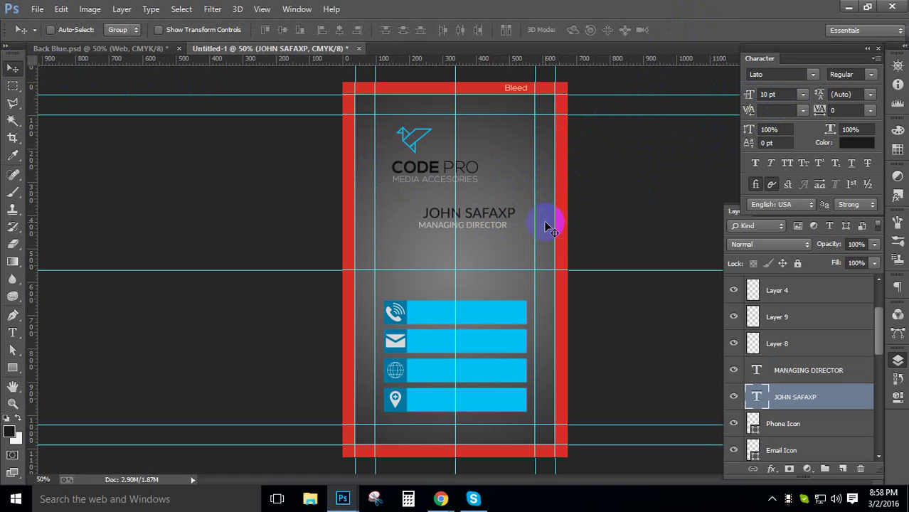
Step: Nudge the name text left until its left edge lines up with the job title
key(Left)
key(Left)
key(Left)
key(Left)
key(Left)
key(Left)
key(Left)
key(Left)
key(Left)
key(Left)
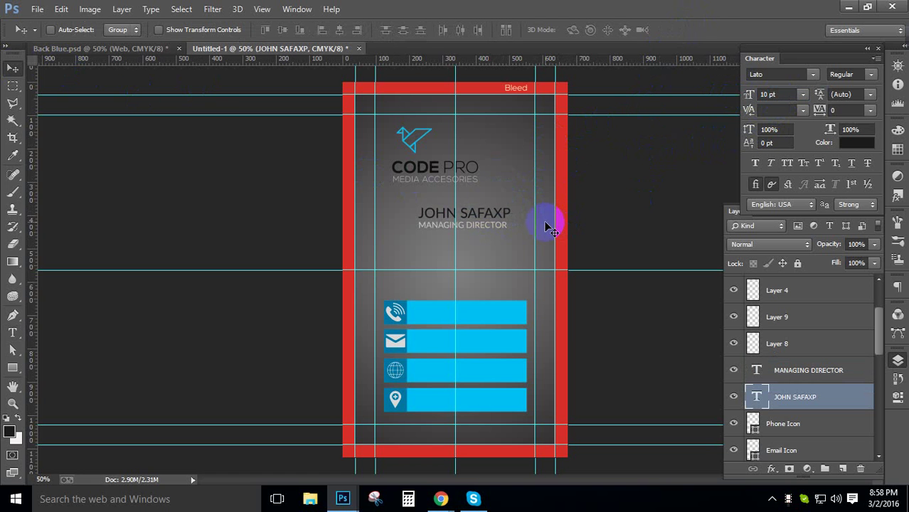
Step: Place a vertical guide at the horizontal centre of the name text
drag(522, 224, 569, 280)
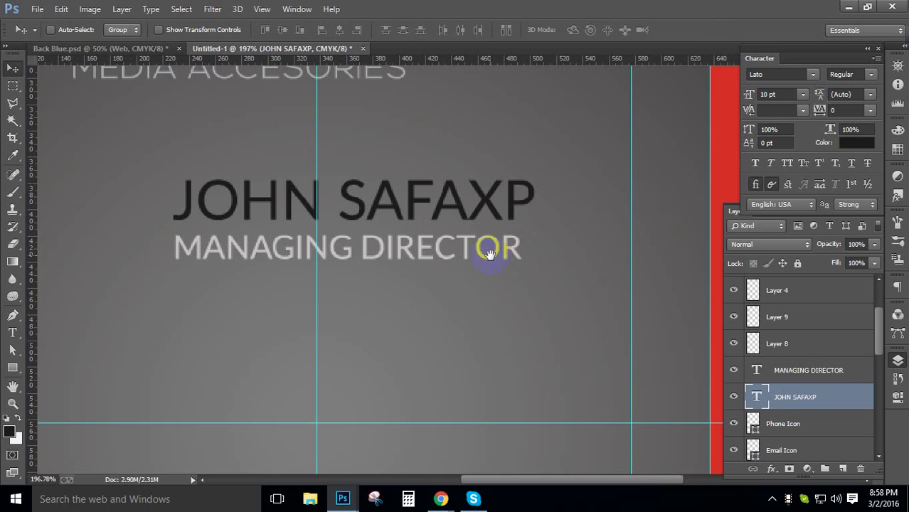
drag(490, 255, 536, 237)
key(ctrl+t)
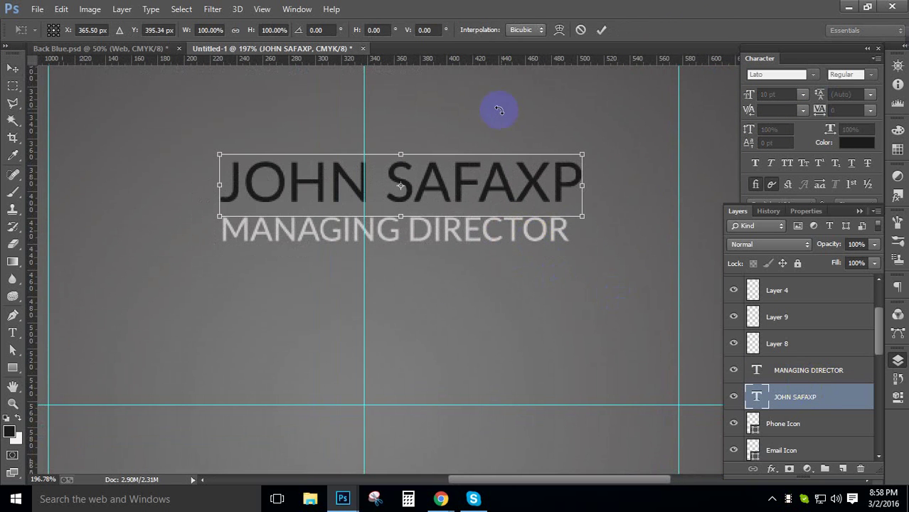
drag(523, 64, 402, 199)
key(alt)
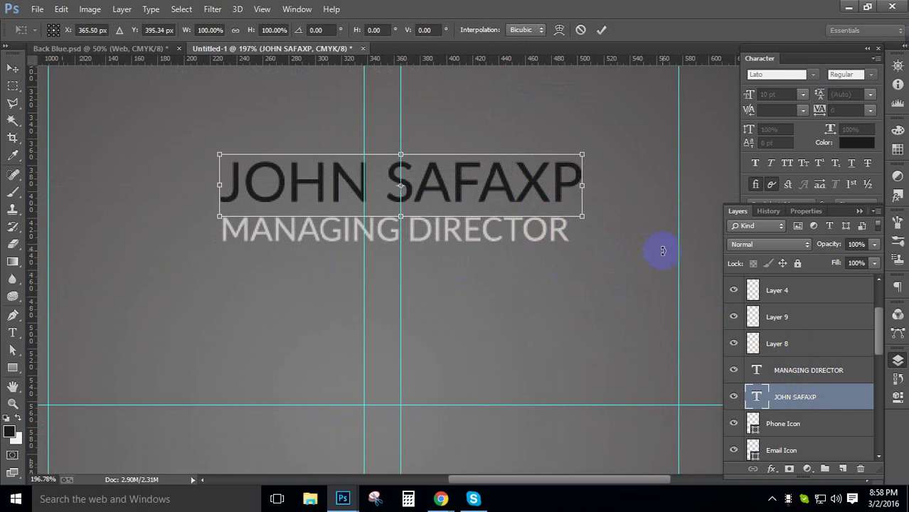
key(Return)
Step: Put the job title layer beneath the name layer, centre the title on the new guide and nudge it slightly down
drag(803, 370, 808, 397)
key(ctrl+t)
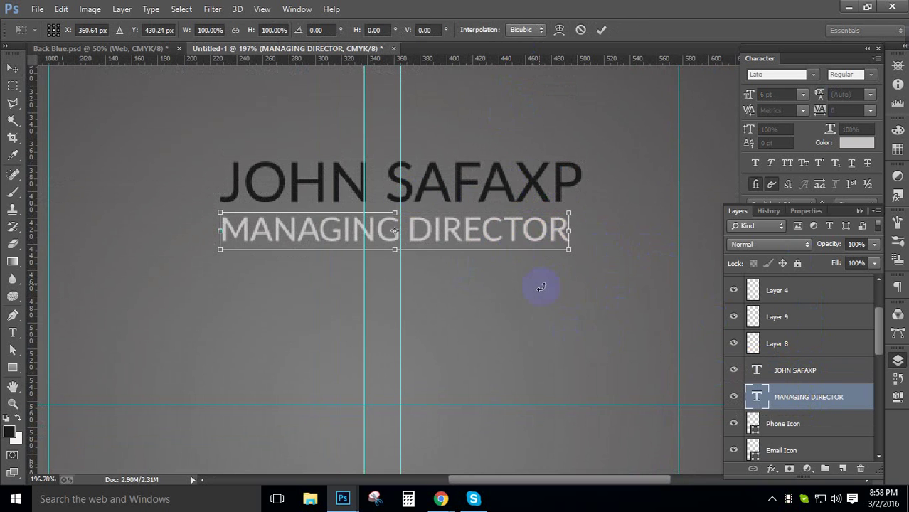
drag(441, 226, 450, 224)
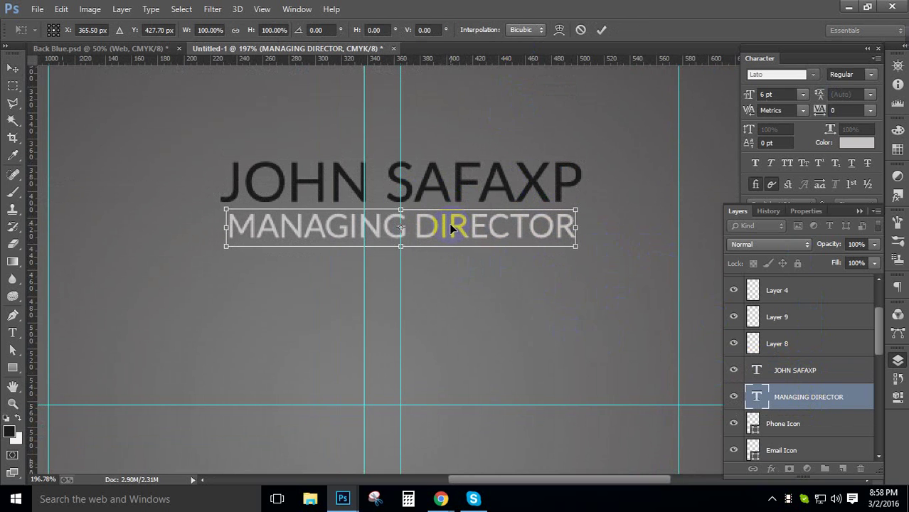
key(Down)
key(Down)
key(Down)
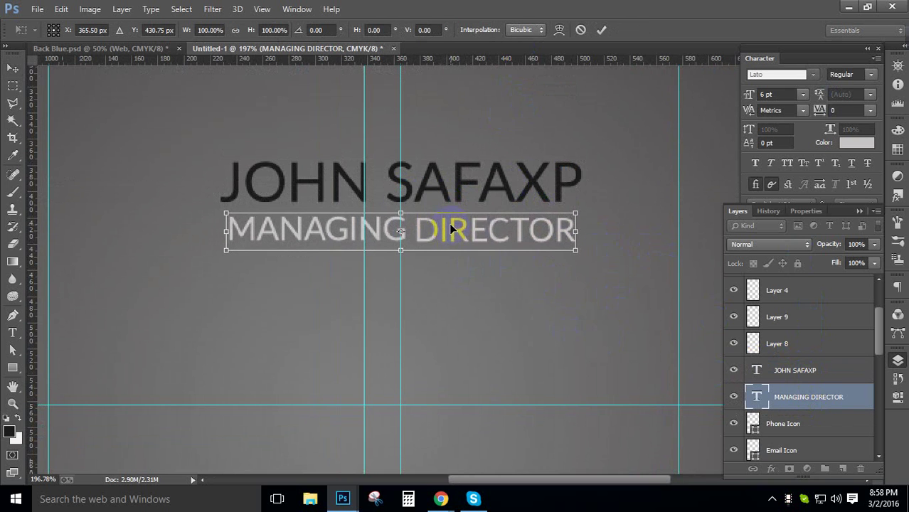
key(Return)
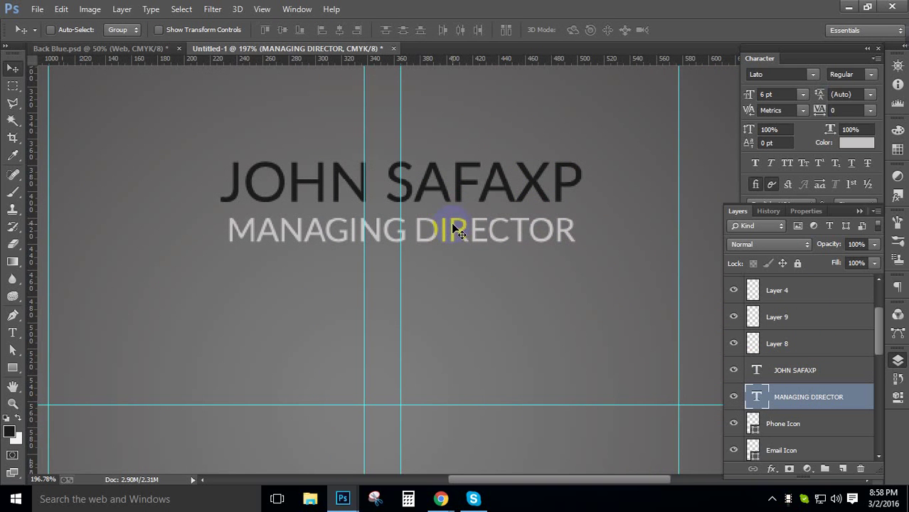
Step: Place a vertical guide at the left edge of the name text
click(822, 371)
key(ctrl+t)
click(238, 178)
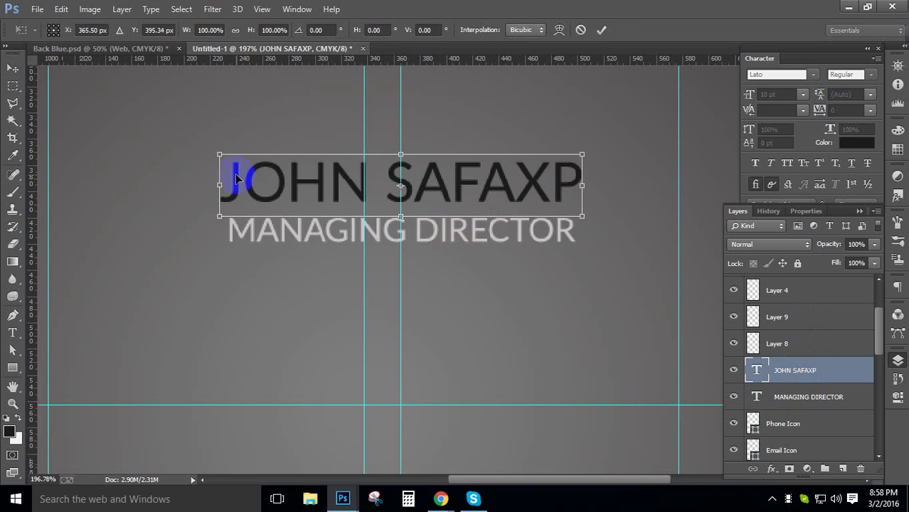
drag(38, 129, 220, 127)
key(Return)
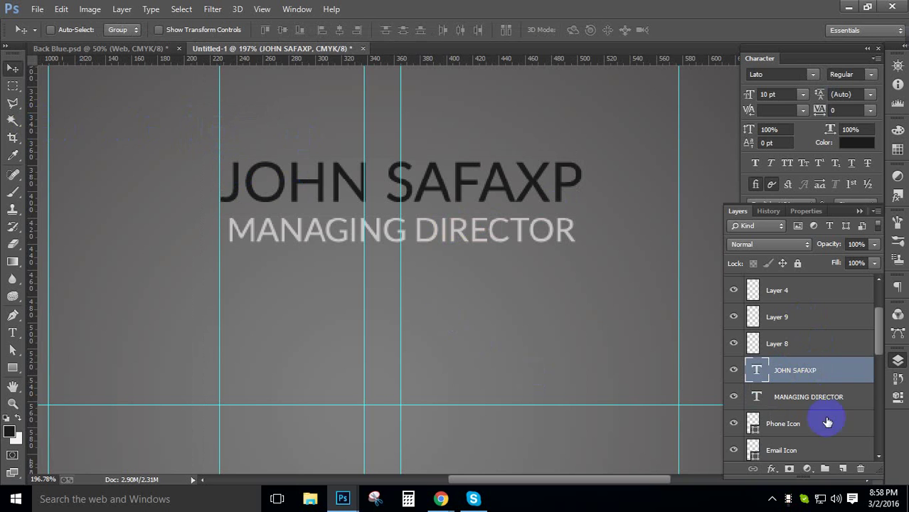
Step: Move the job title left to align with the guide at the name's left edge, and remove both added guides
click(818, 397)
key(ctrl+t)
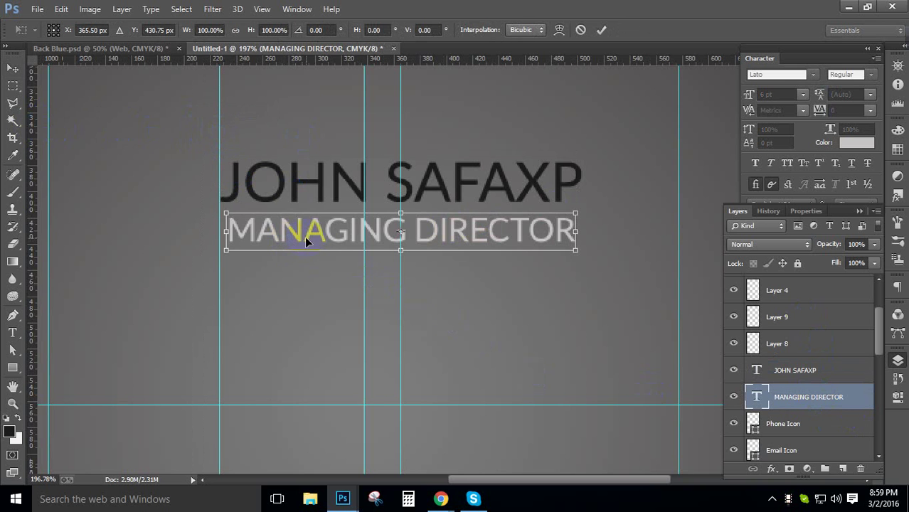
drag(306, 242, 297, 242)
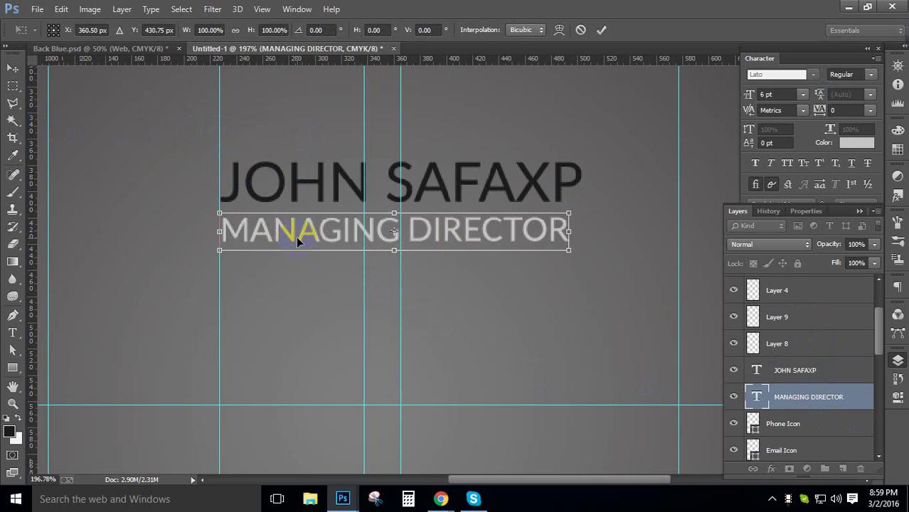
key(Return)
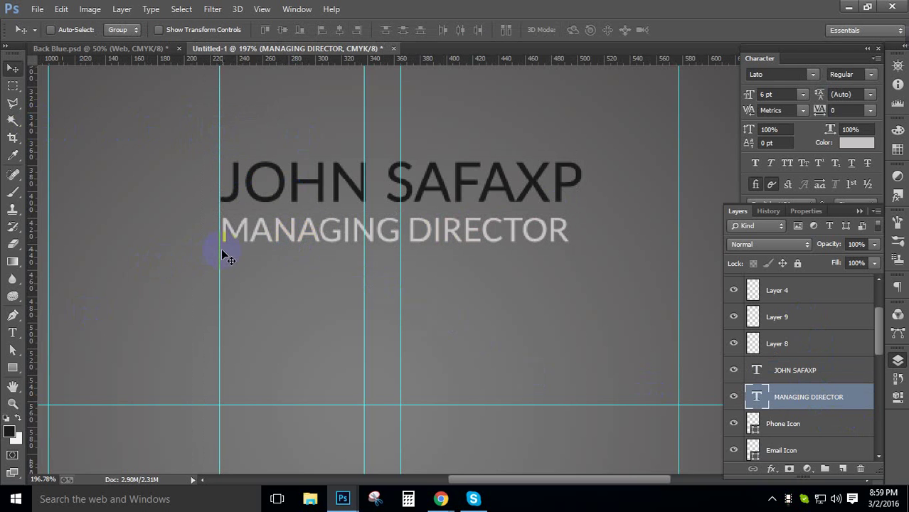
drag(223, 256, 566, 10)
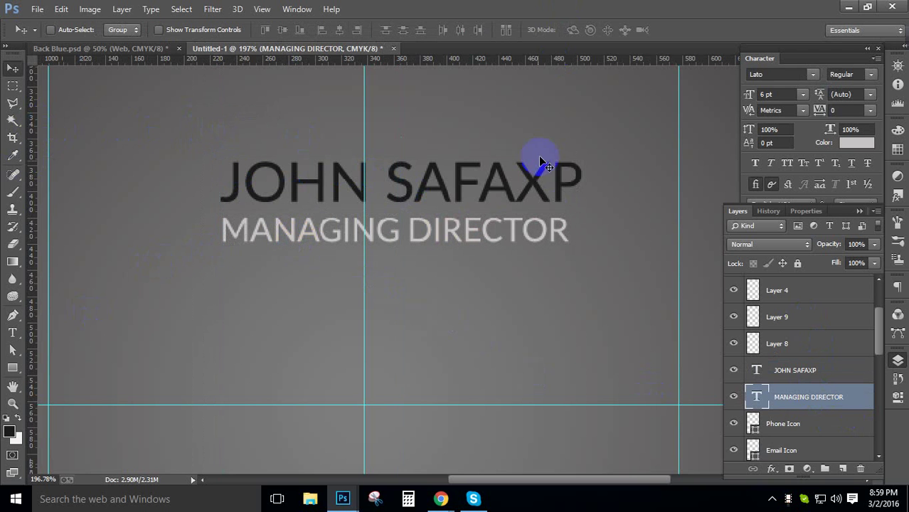
Step: Group the name and job title layers as "Name" and move the group down-left to align with the contact bars' left edge
scroll(453, 219, down, 2)
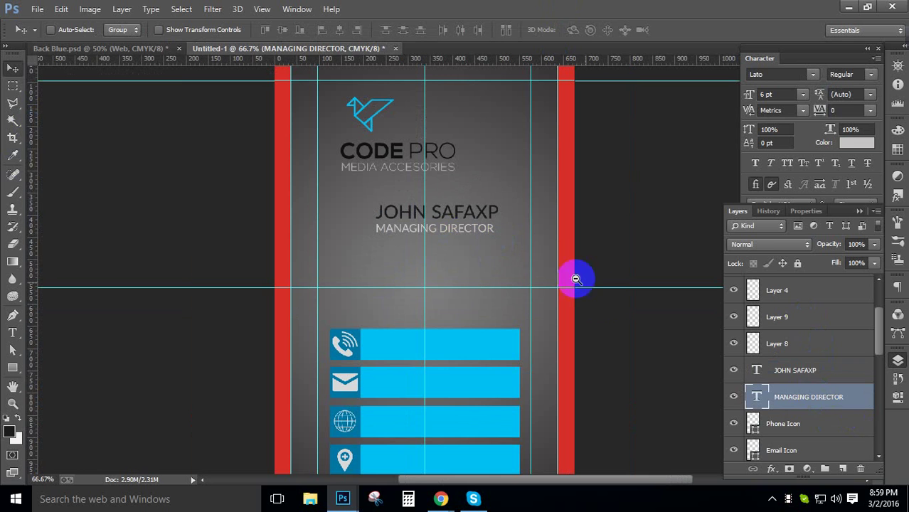
shift+click(791, 370)
key(ctrl+g)
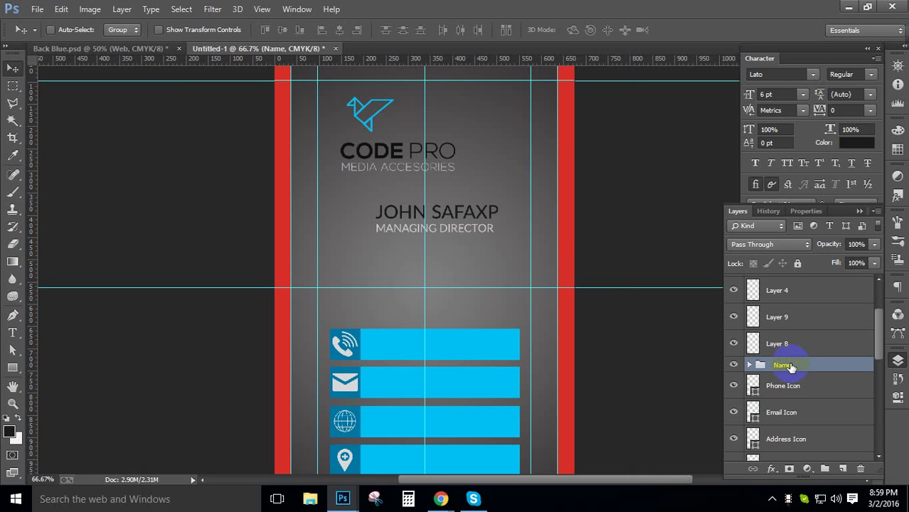
drag(398, 221, 356, 232)
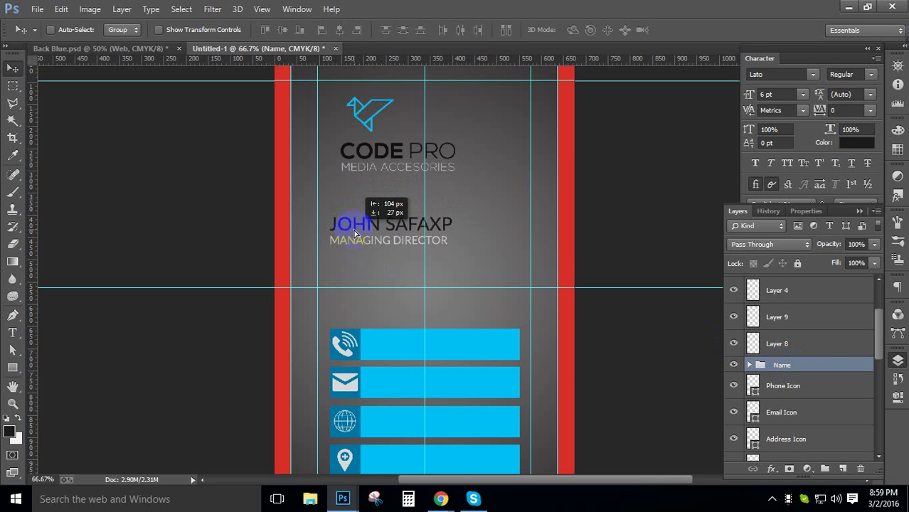
drag(355, 233, 356, 233)
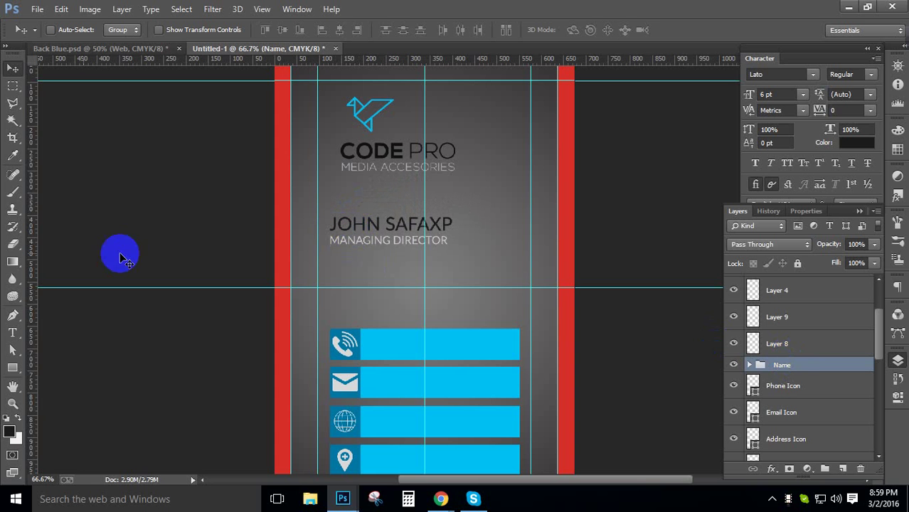
Step: Bring the person shape from mans-silhouette.psd into the card and place it right of the name, near the contact bars' right edge
mouse_move(340, 497)
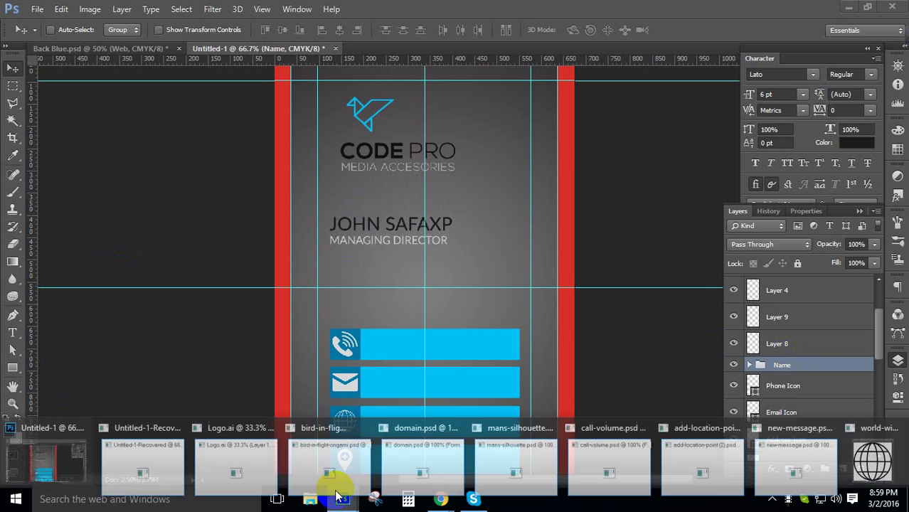
click(500, 446)
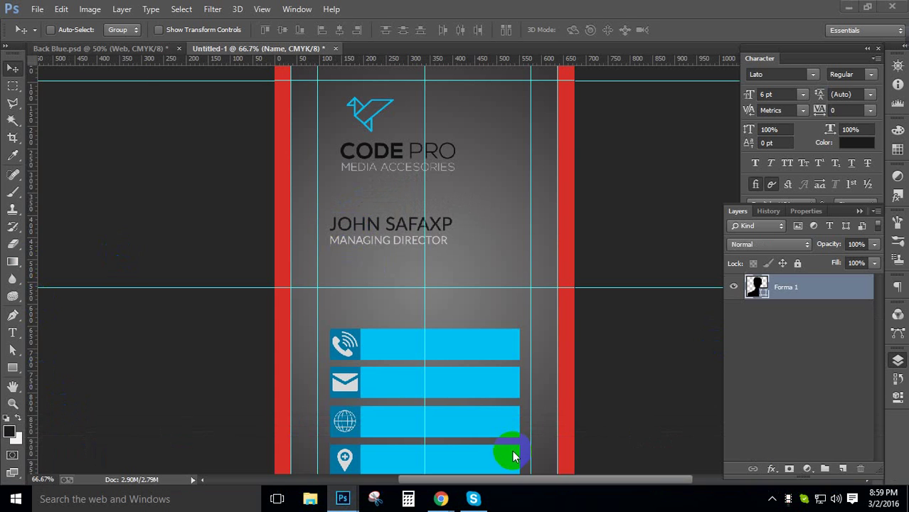
drag(81, 124, 500, 239)
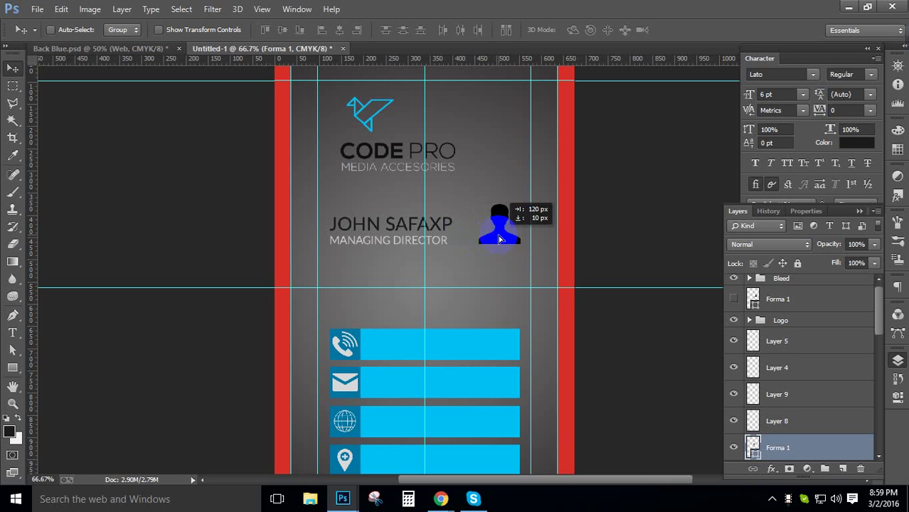
drag(500, 240, 501, 242)
click(400, 165)
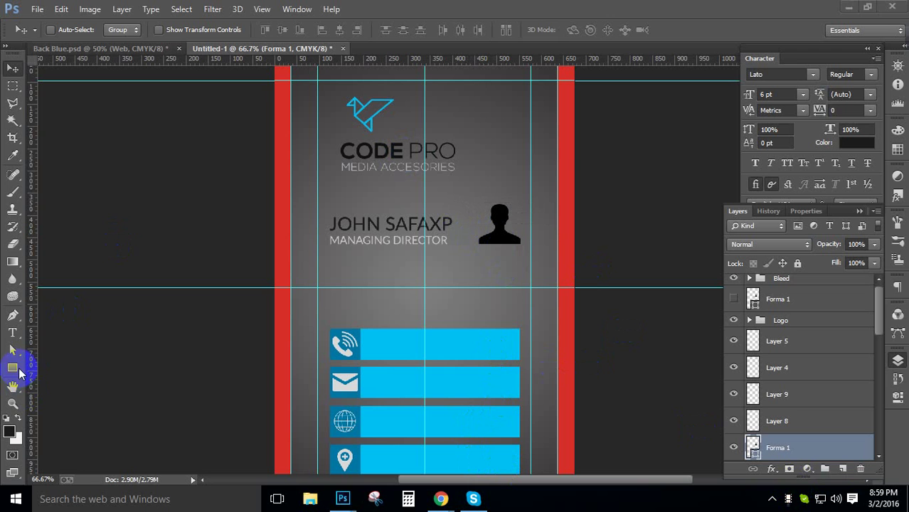
Step: Fill the person silhouette with the bars' cyan and nudge it slightly left toward the contact bars' right edge
click(12, 368)
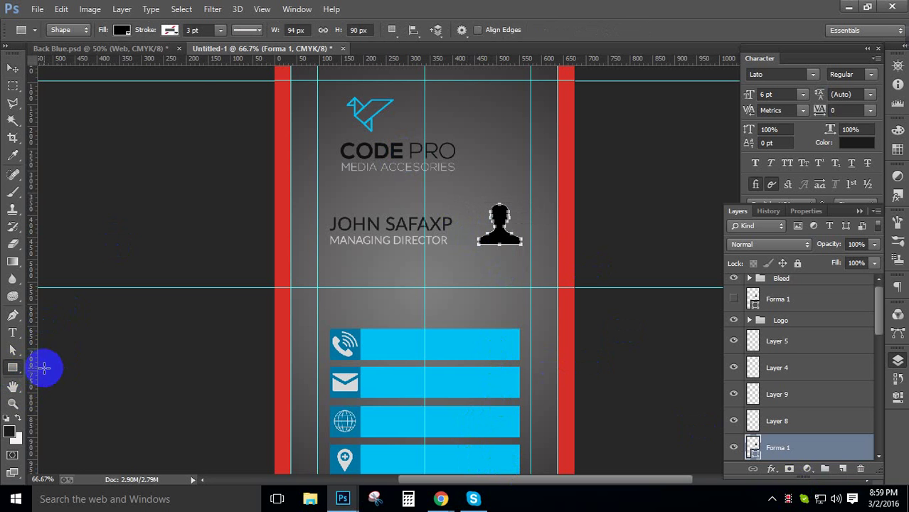
click(123, 31)
click(88, 94)
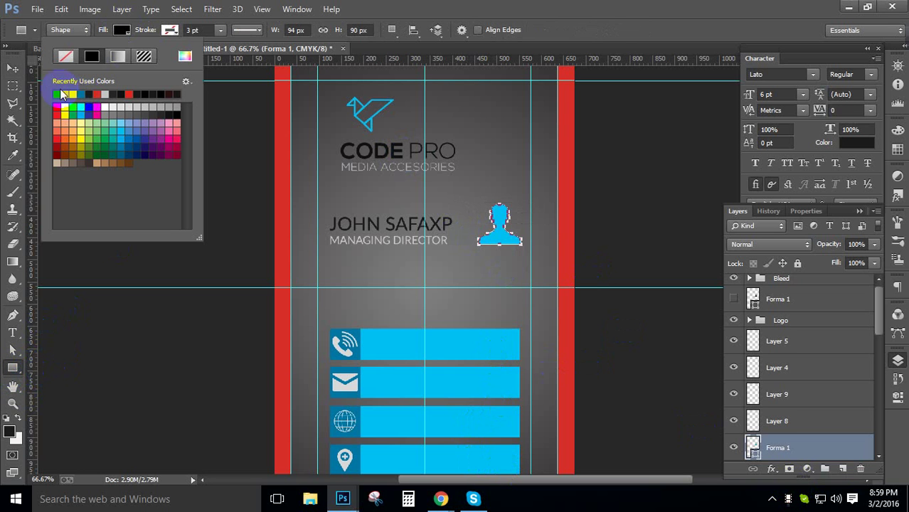
click(12, 68)
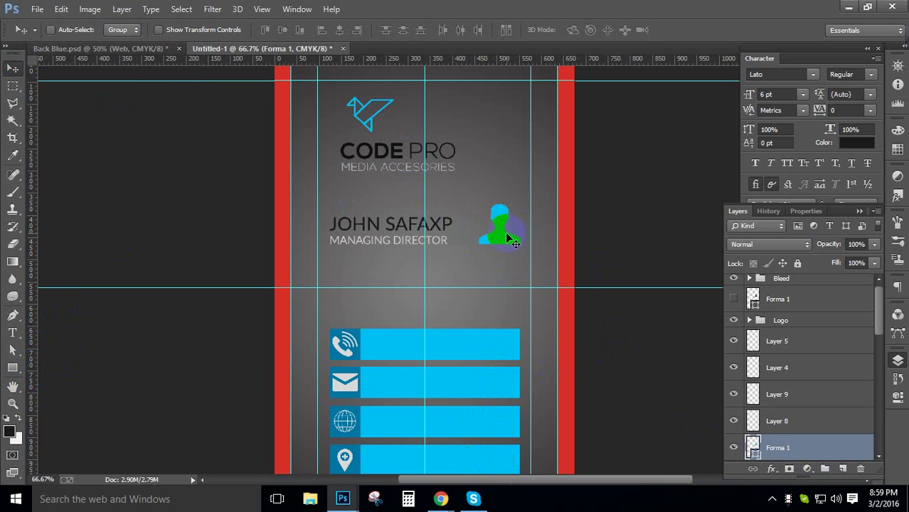
mouse_move(505, 232)
mouse_down()
mouse_move(481, 237)
mouse_move(502, 240)
mouse_up()
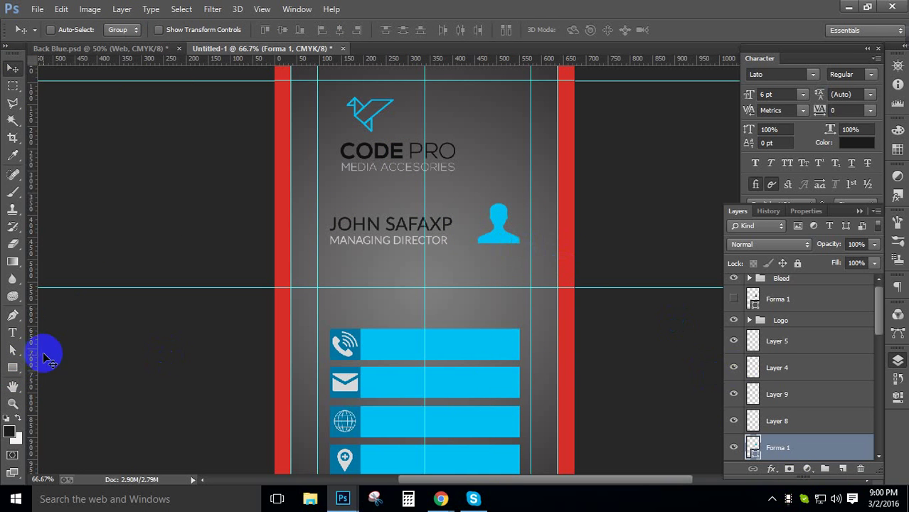
Step: Activate the Rectangle tool and hide the Name group to clear the area beside the silhouette
click(12, 369)
right_click(10, 377)
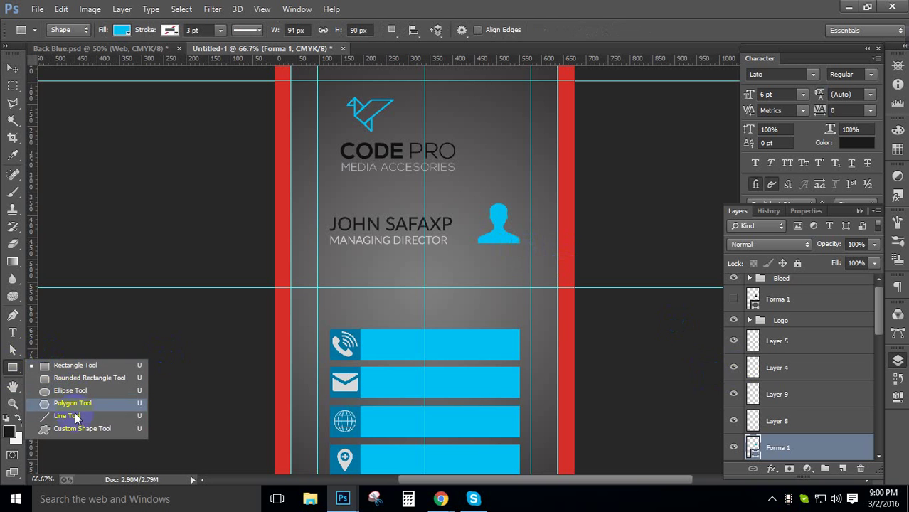
click(86, 366)
click(828, 422)
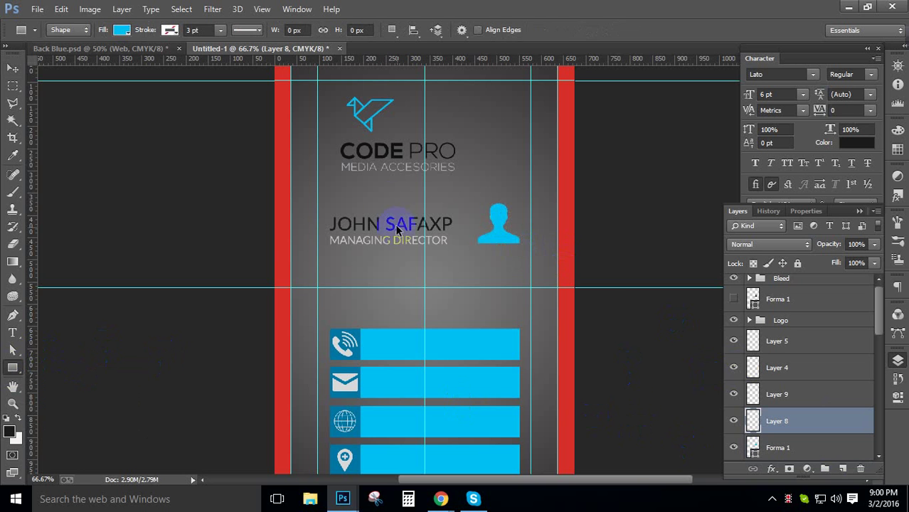
drag(338, 174, 513, 252)
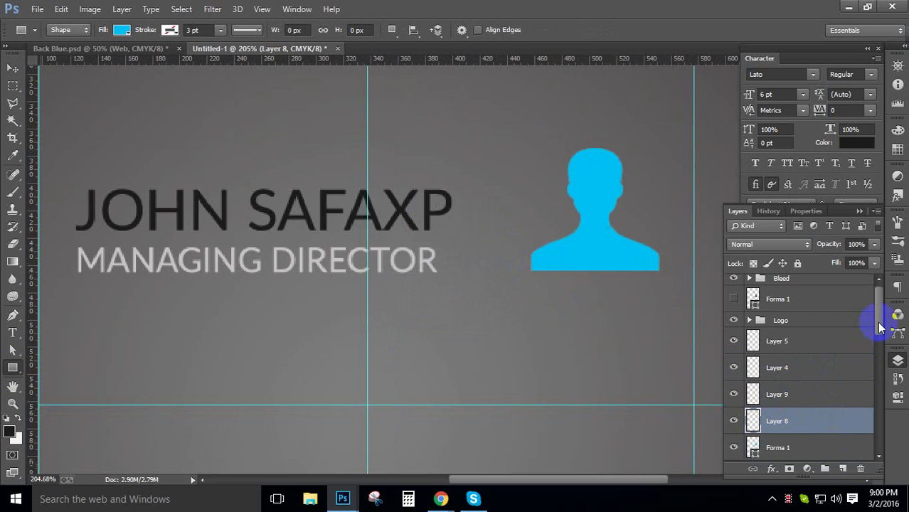
drag(882, 327, 890, 349)
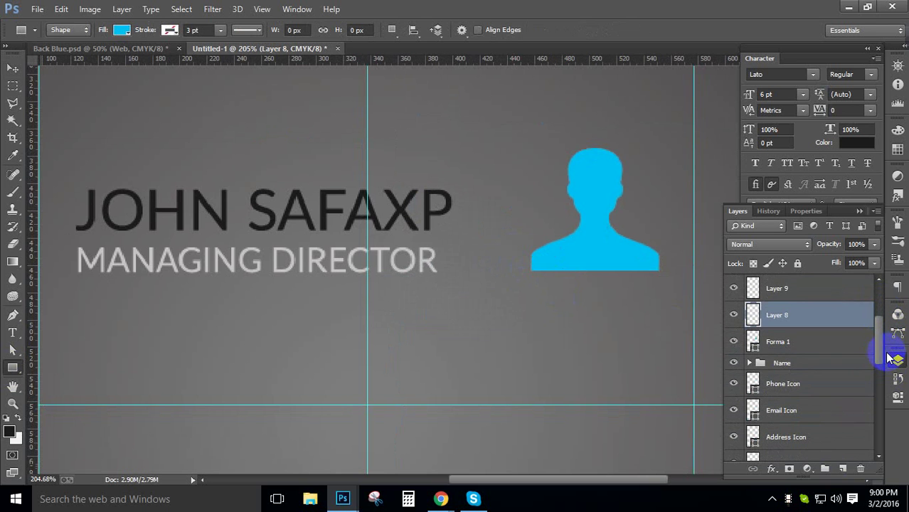
click(769, 364)
click(733, 364)
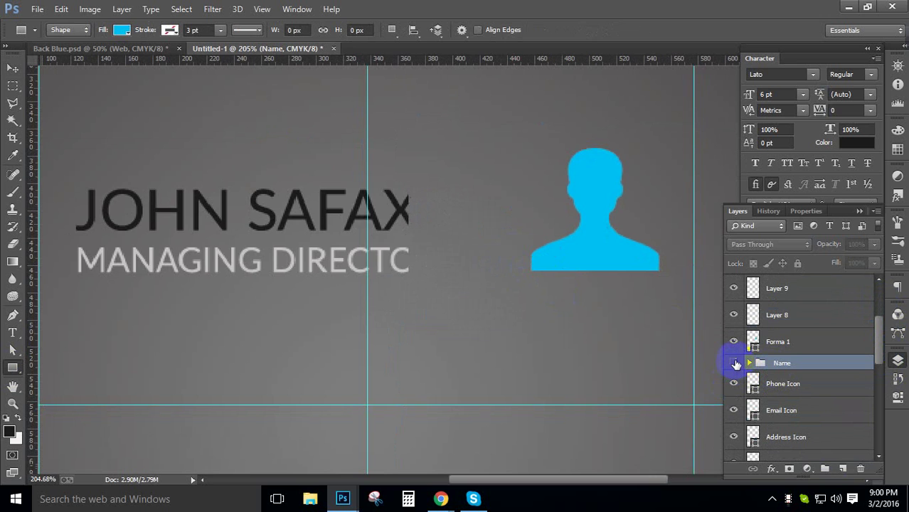
Step: Draw a thin cyan rectangle about 423 × 8 px along the silhouette's base, extending left toward the bars' left edge
click(779, 346)
ctrl+click(752, 341)
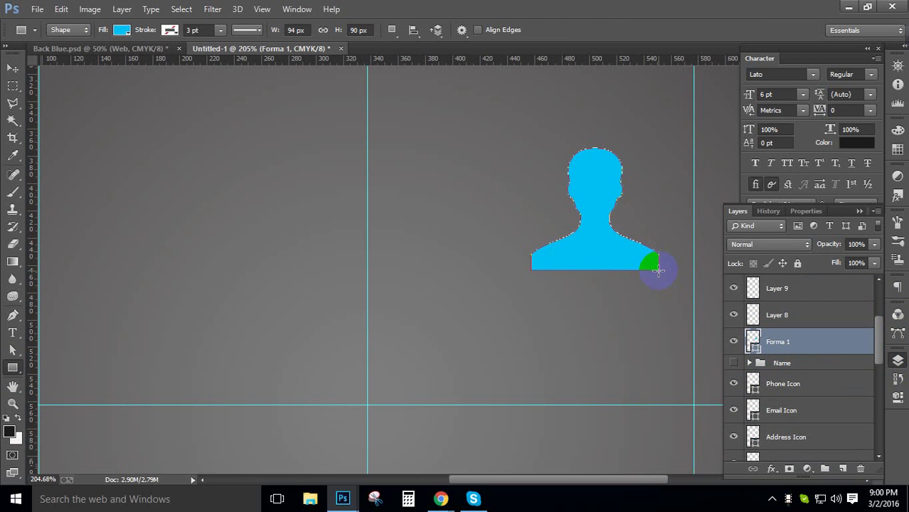
mouse_move(658, 269)
mouse_down()
mouse_move(587, 259)
mouse_move(21, 274)
mouse_move(75, 258)
mouse_move(188, 250)
mouse_move(181, 260)
mouse_move(209, 265)
mouse_up()
click(13, 69)
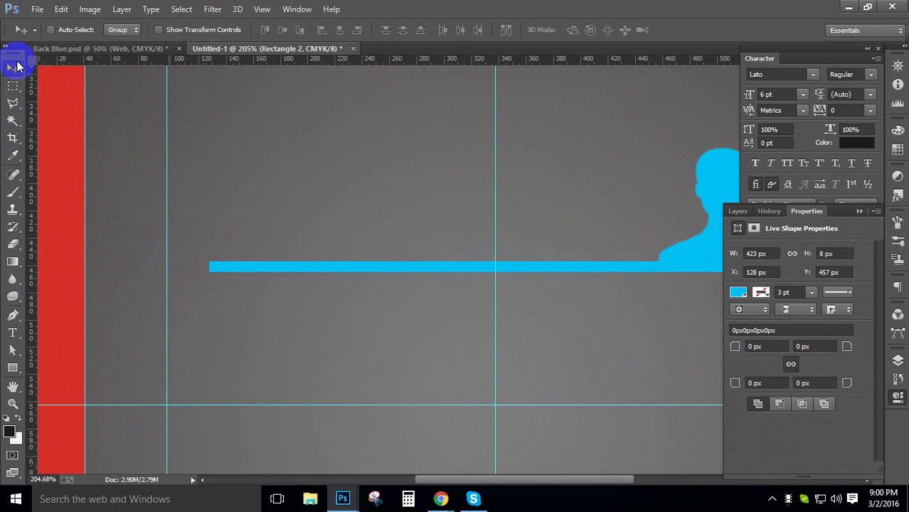
Step: Place a vertical guide at the contact bars' left edge, using the globe icon square's transform bounds as reference
key(ctrl+minus)
drag(378, 387, 405, 281)
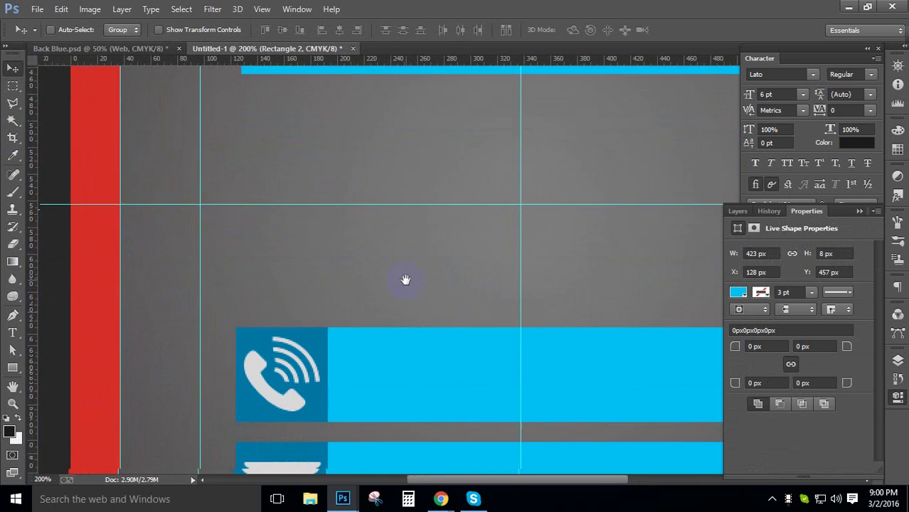
click(737, 211)
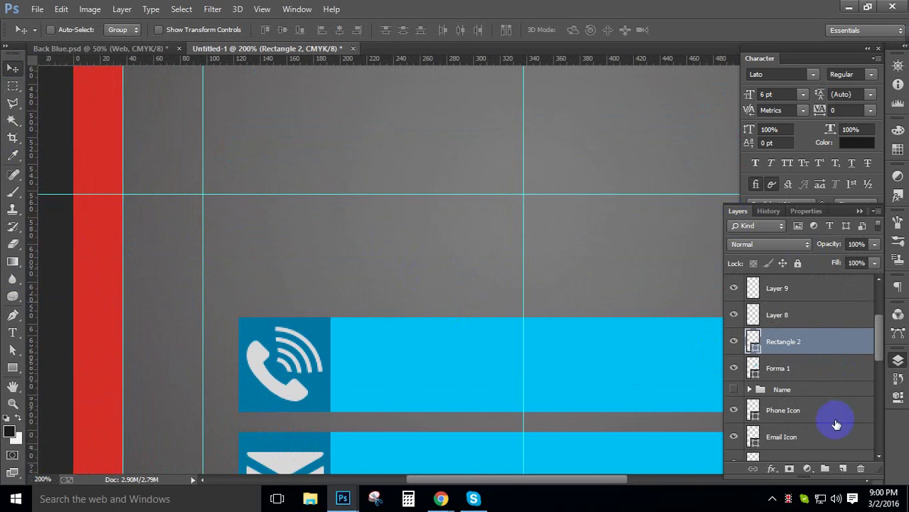
click(811, 410)
key(ctrl+t)
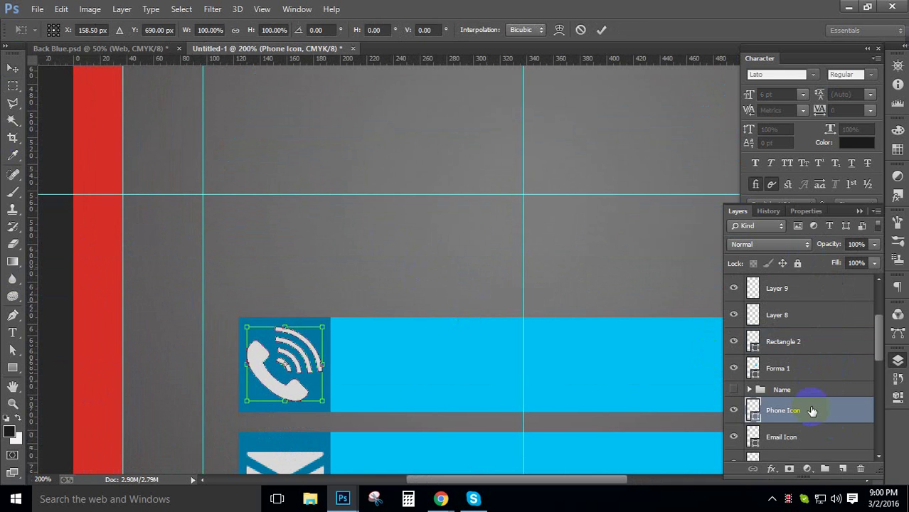
key(Return)
scroll(879, 370, down, 5)
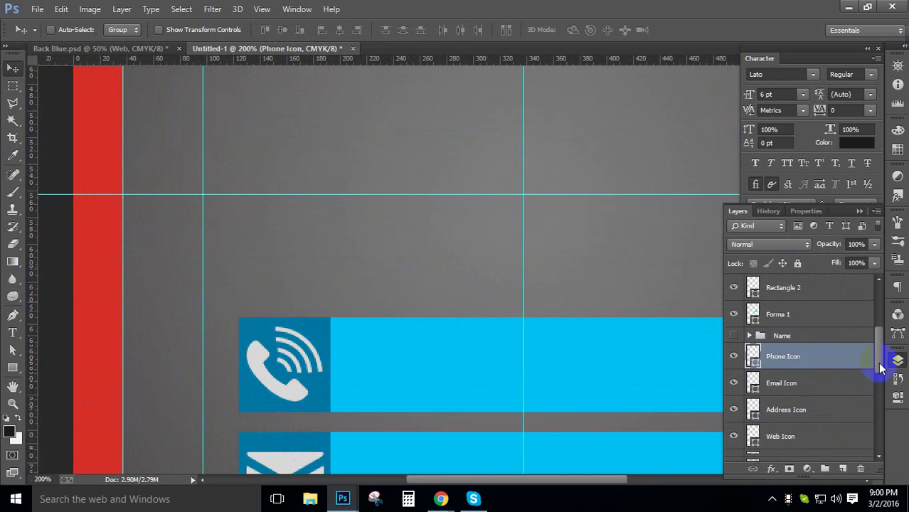
scroll(880, 409, up, 1)
click(846, 360)
key(ctrl+t)
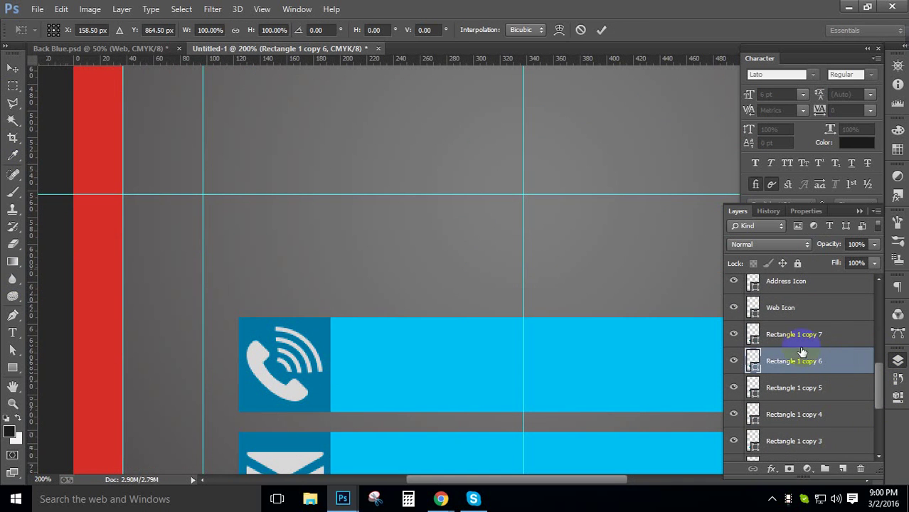
drag(883, 392, 882, 442)
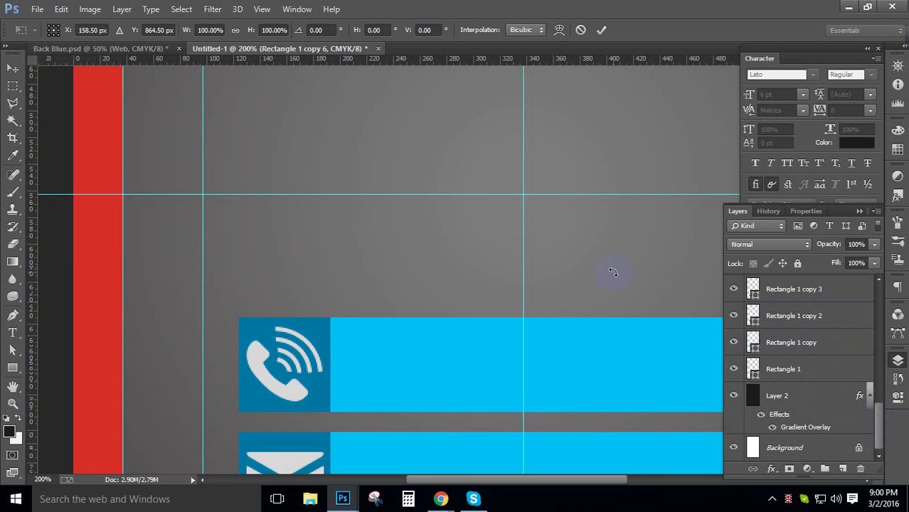
drag(609, 397, 592, 242)
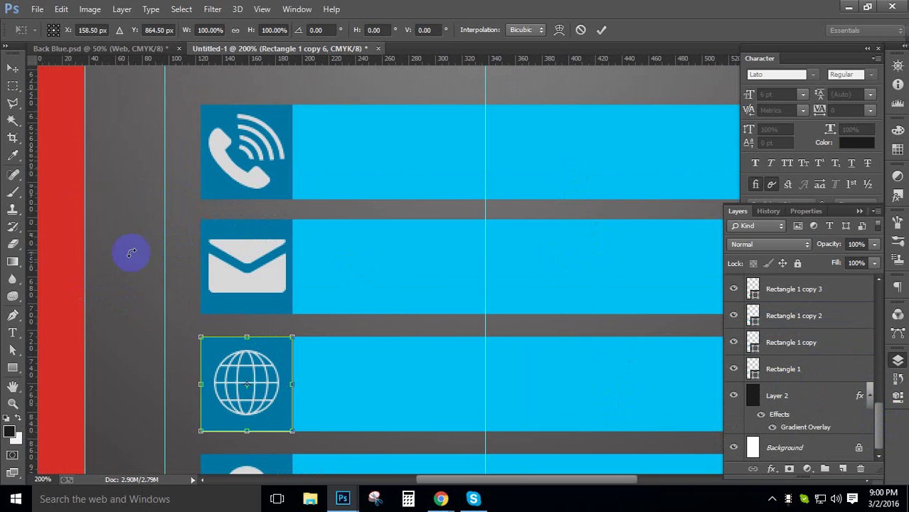
drag(32, 244, 198, 242)
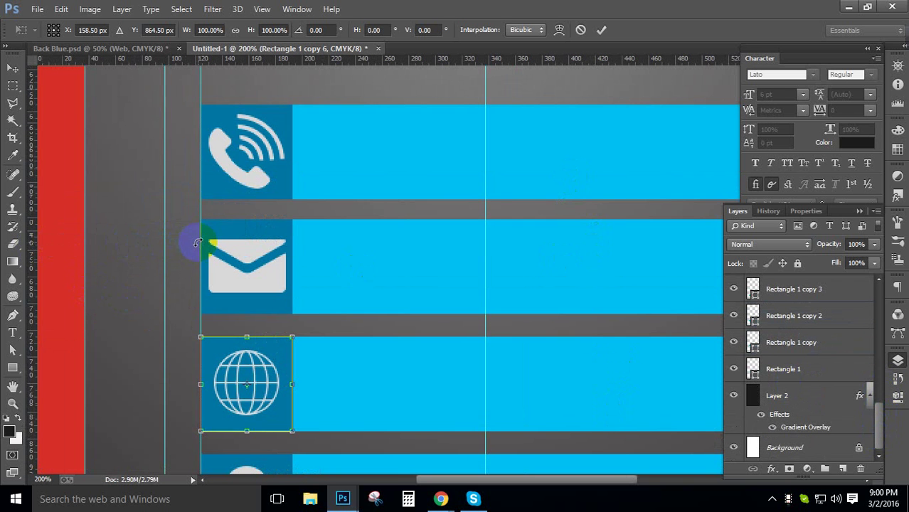
Step: Stretch the left end of the thin cyan rectangle to the new guide, making it 427 px wide
scroll(301, 179, up, 10)
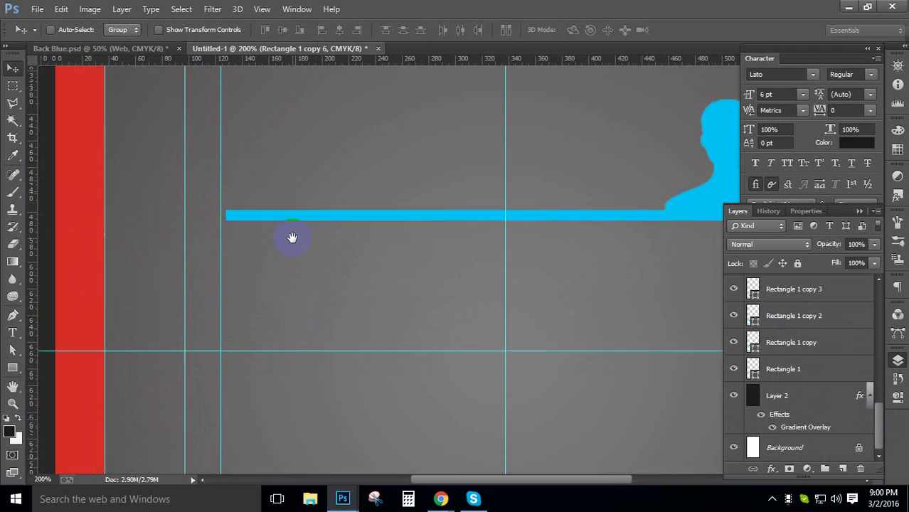
drag(869, 423, 886, 335)
click(825, 355)
click(734, 355)
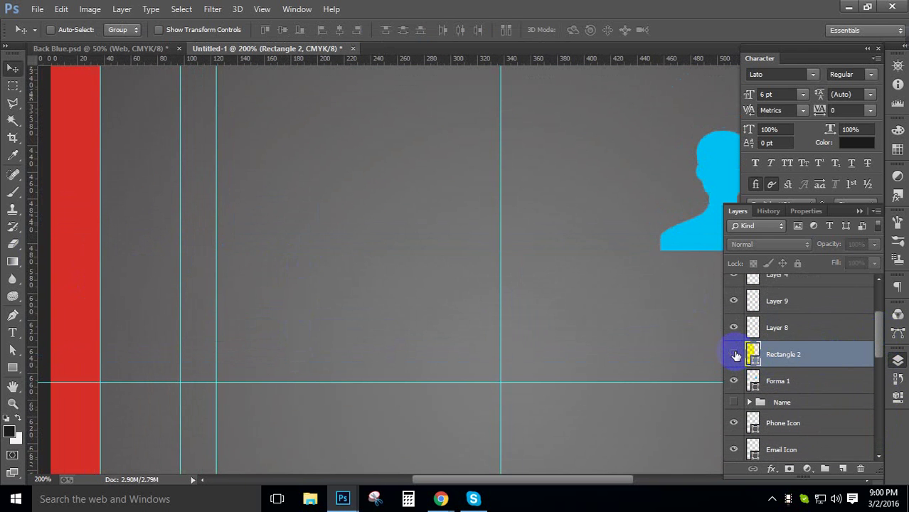
click(734, 355)
key(ctrl+t)
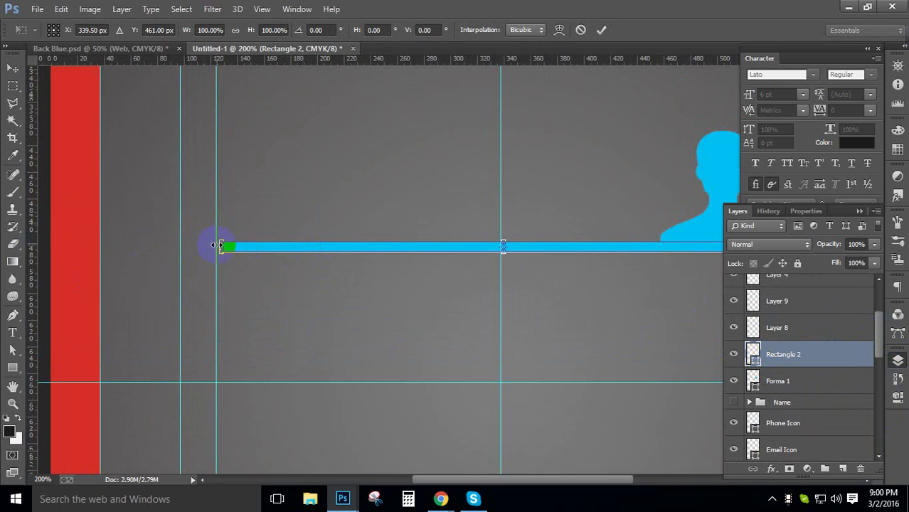
drag(219, 245, 260, 173)
click(287, 247)
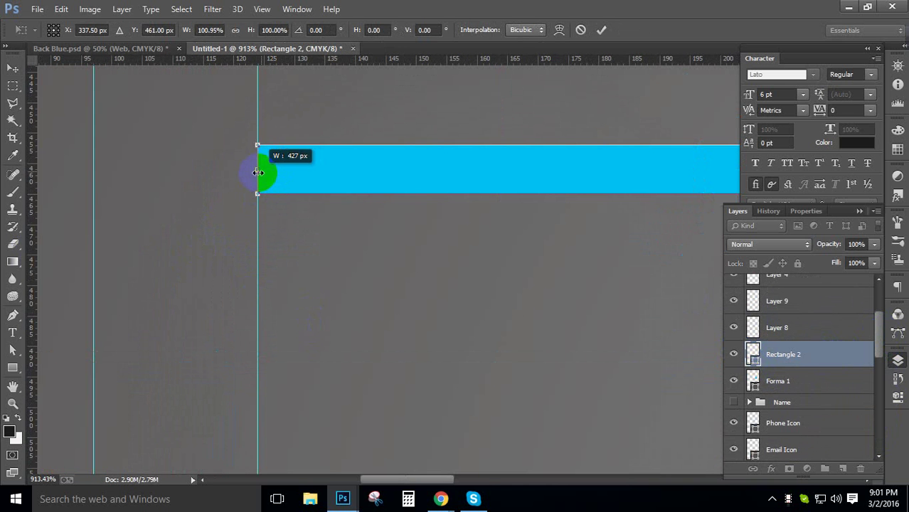
Step: Extend the right end of the thin cyan rectangle to the silhouette's outer edge and apply the transform
drag(503, 158, 267, 217)
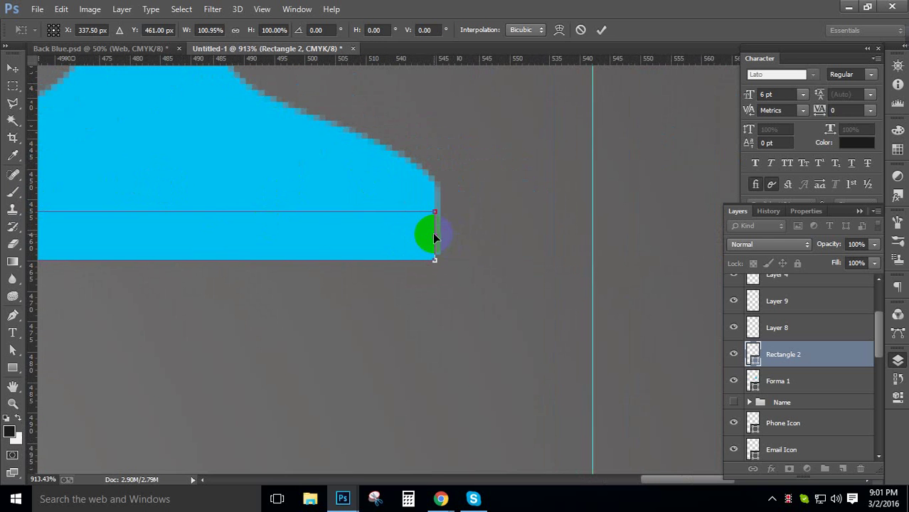
drag(434, 236, 439, 237)
key(Return)
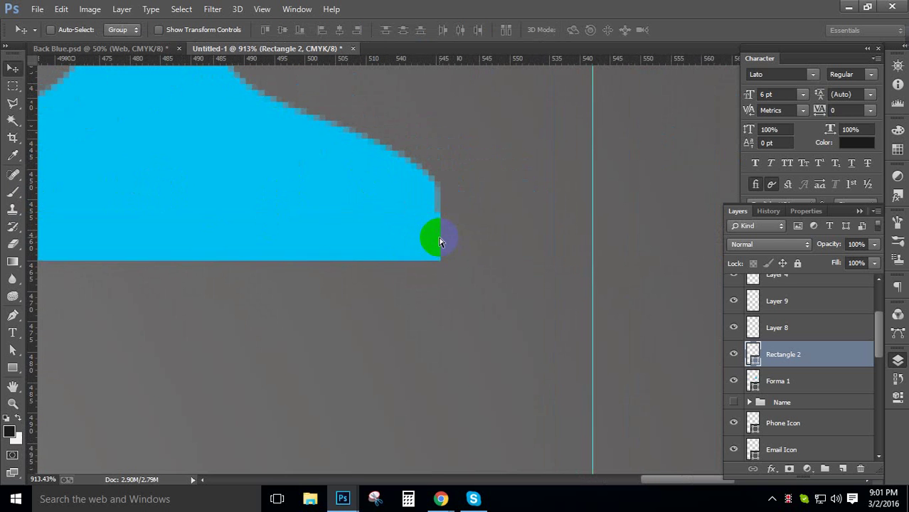
Step: Place a vertical guide at the contact bars' right edge, using the email bar's transform bounds as reference
alt+click(430, 224)
alt+click(432, 224)
alt+click(431, 224)
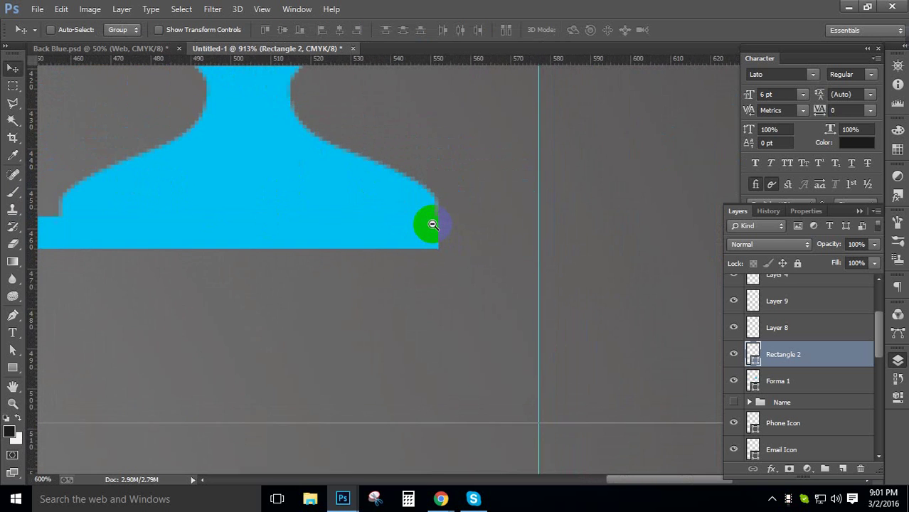
alt+click(432, 224)
alt+click(431, 224)
alt+click(432, 224)
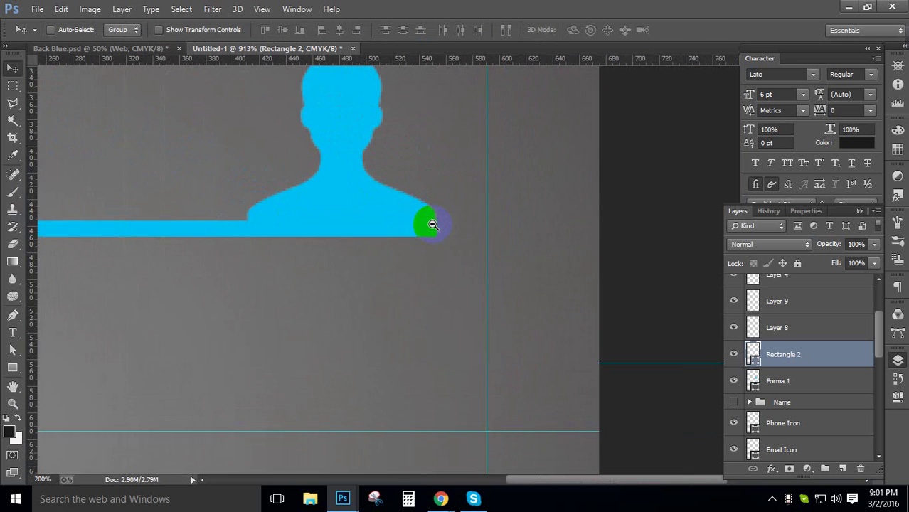
alt+click(431, 224)
alt+click(432, 224)
alt+click(432, 224)
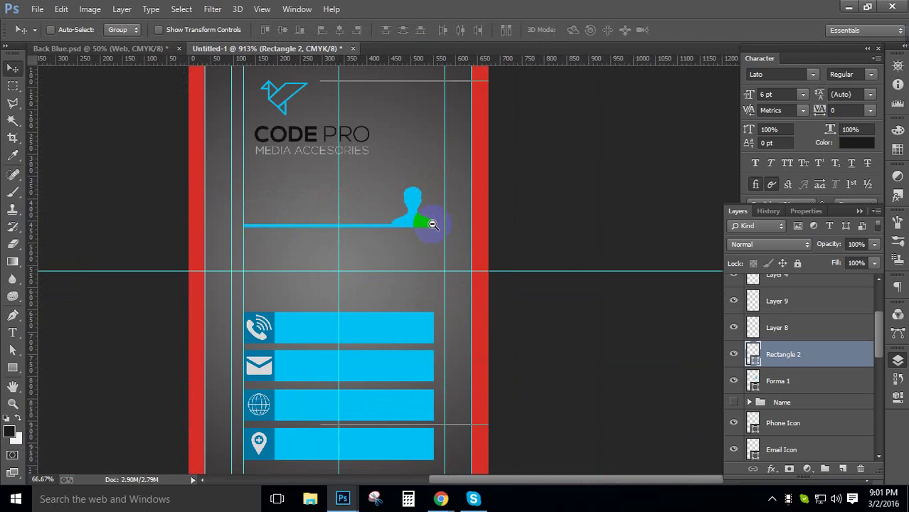
alt+click(432, 224)
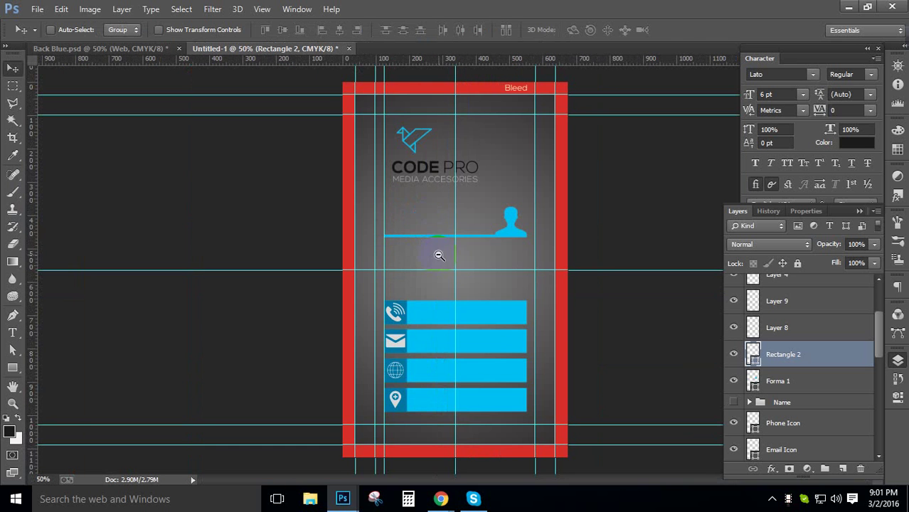
drag(882, 344, 844, 404)
click(800, 386)
click(733, 387)
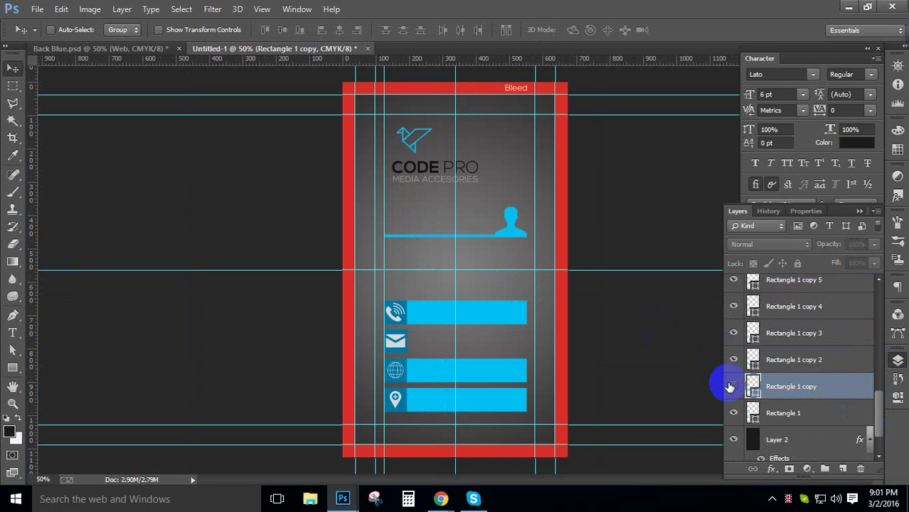
click(734, 386)
key(ctrl+t)
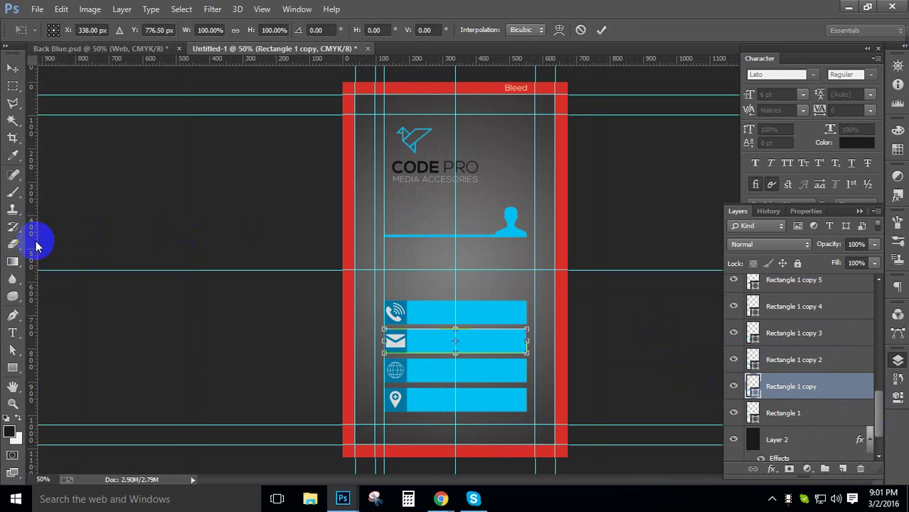
drag(34, 237, 526, 263)
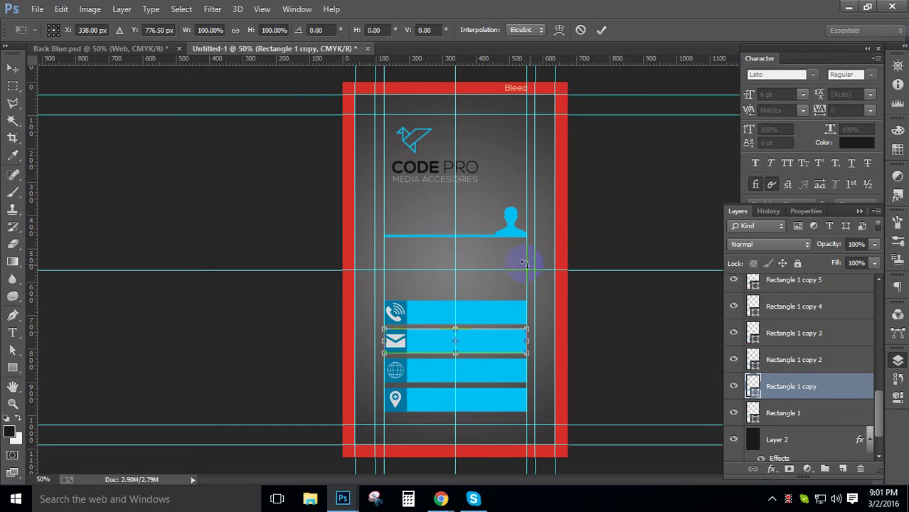
key(Return)
Step: Fit the thin cyan rectangle's right end to the guide at the silhouette's outer edge
drag(879, 423, 895, 346)
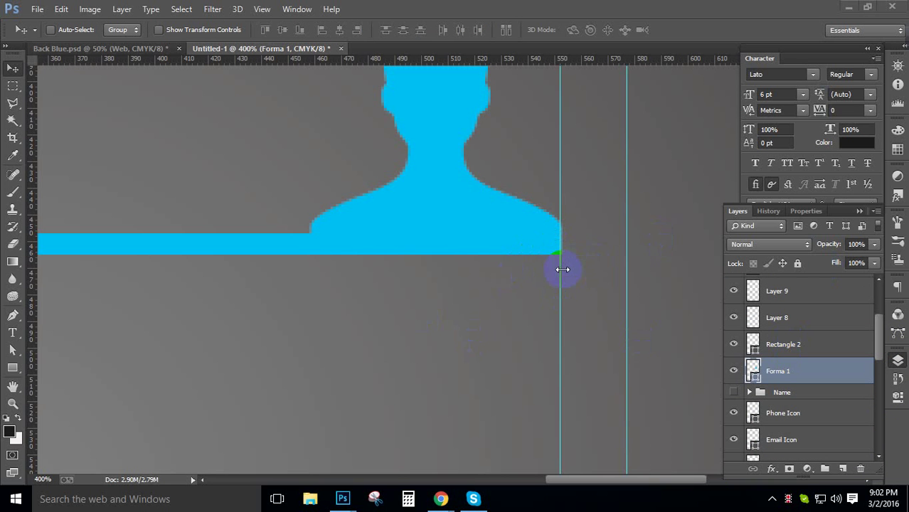
click(814, 352)
drag(486, 219, 557, 237)
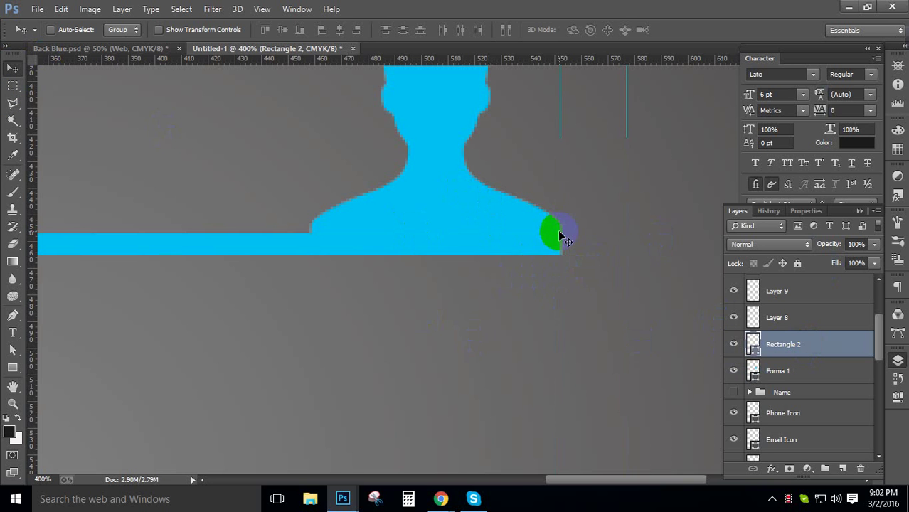
alt+click(477, 222)
alt+click(476, 222)
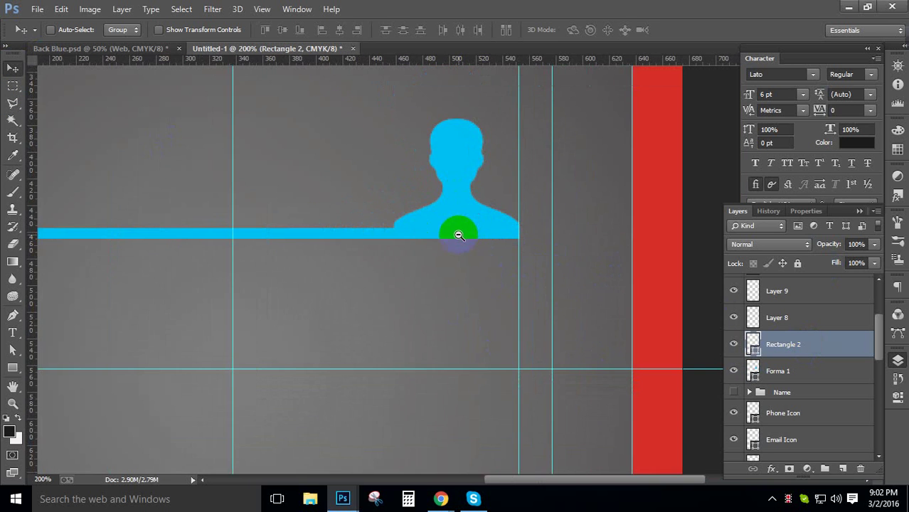
Step: Reduce the thin cyan rectangle beneath the silhouette to 50% height by lowering its upper edge, and apply the transform
click(803, 349)
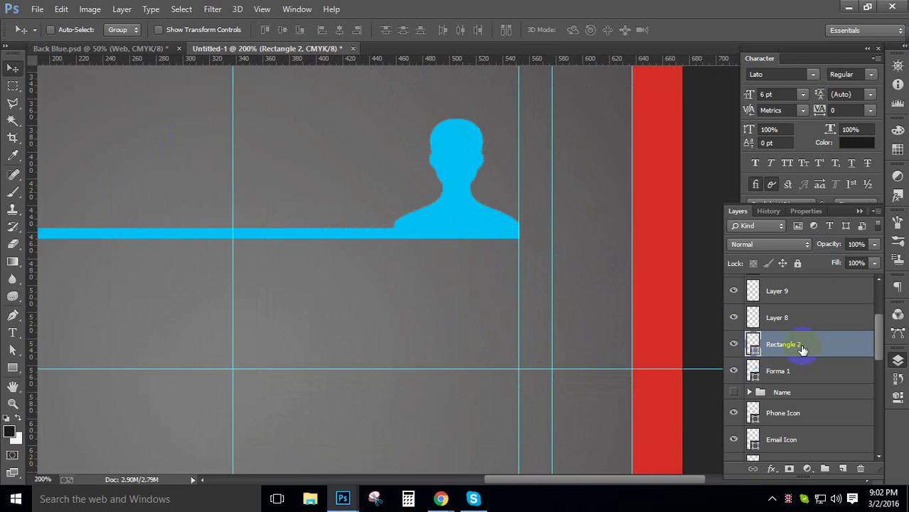
click(734, 343)
click(734, 345)
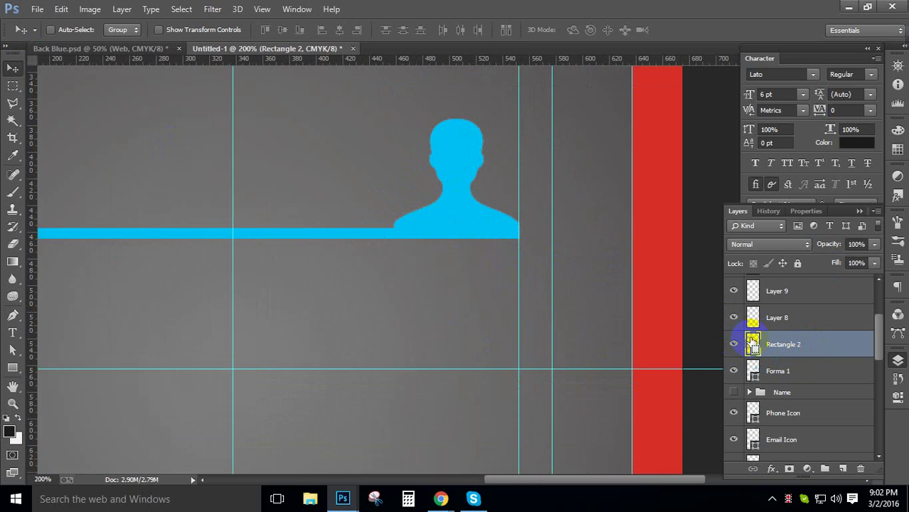
key(ctrl+t)
drag(186, 209, 306, 265)
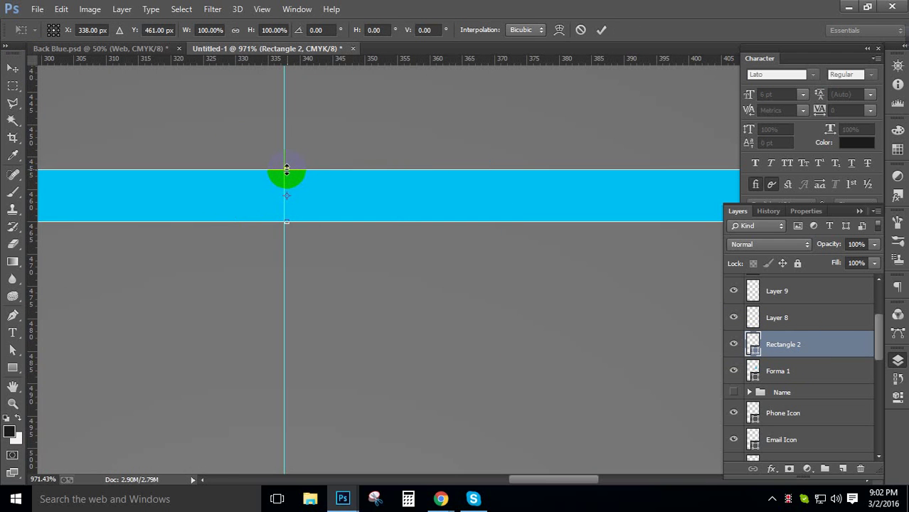
drag(287, 169, 286, 194)
key(ctrl+z)
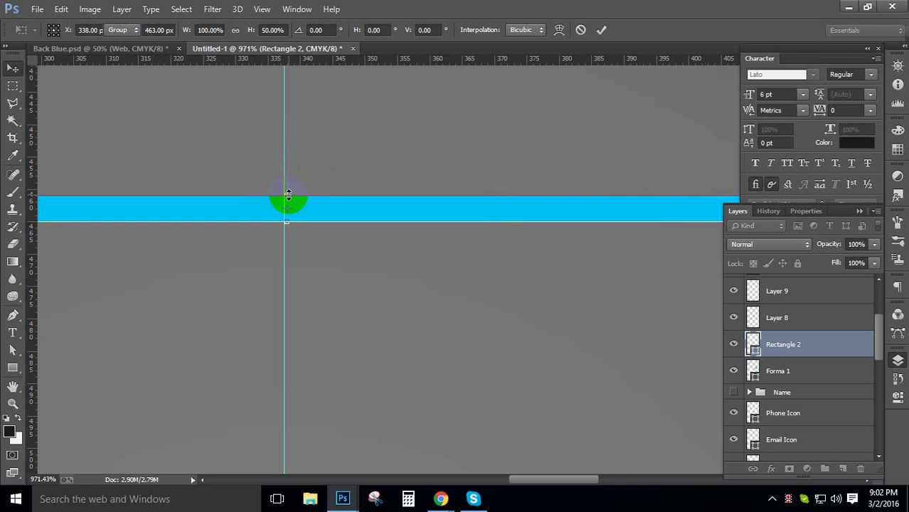
key(Return)
scroll(288, 194, down, 2)
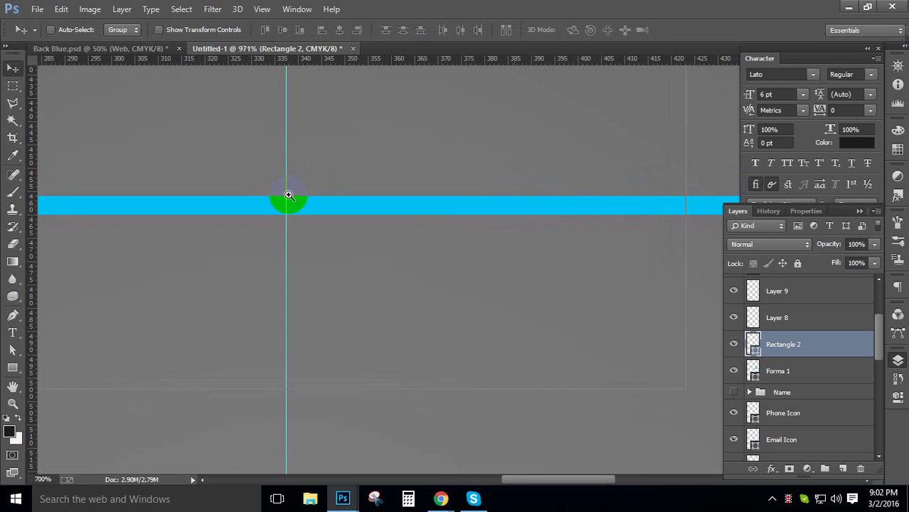
scroll(281, 207, down, 2)
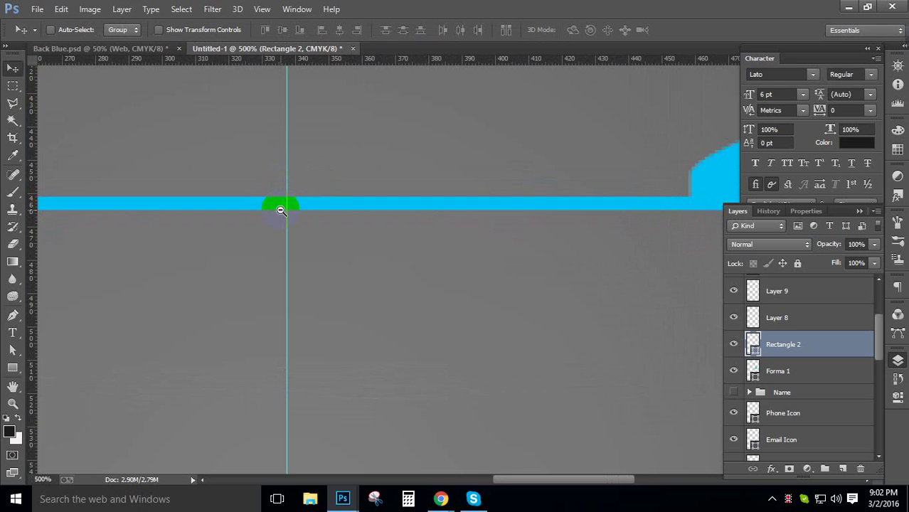
scroll(281, 211, down, 1)
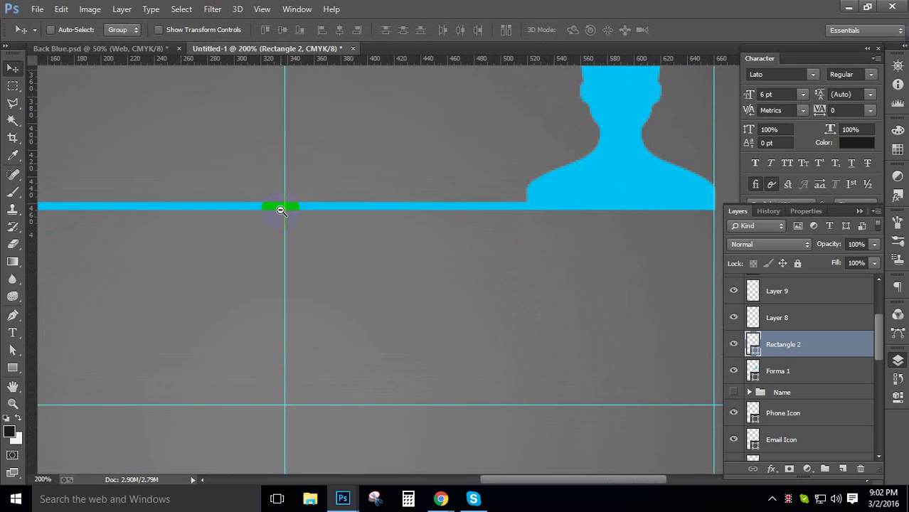
alt+click(281, 210)
alt+click(282, 211)
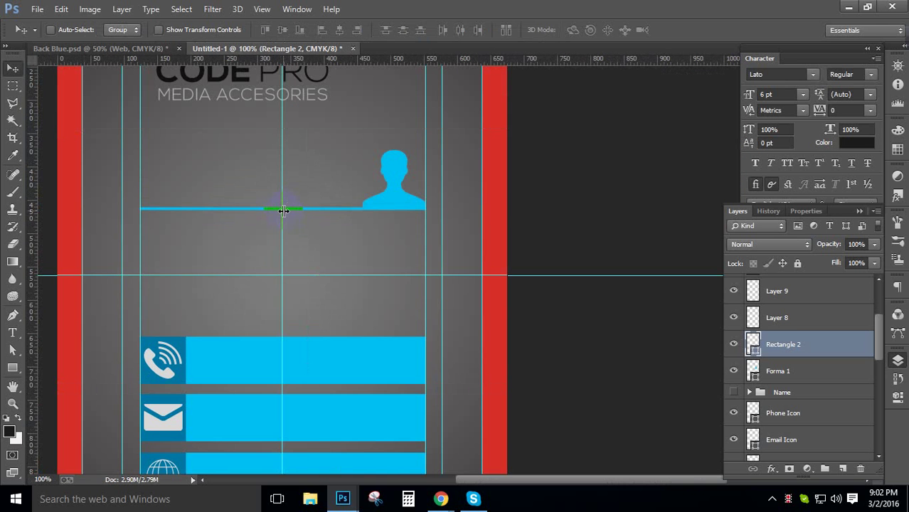
Step: Select the hidden Name layer group
click(769, 392)
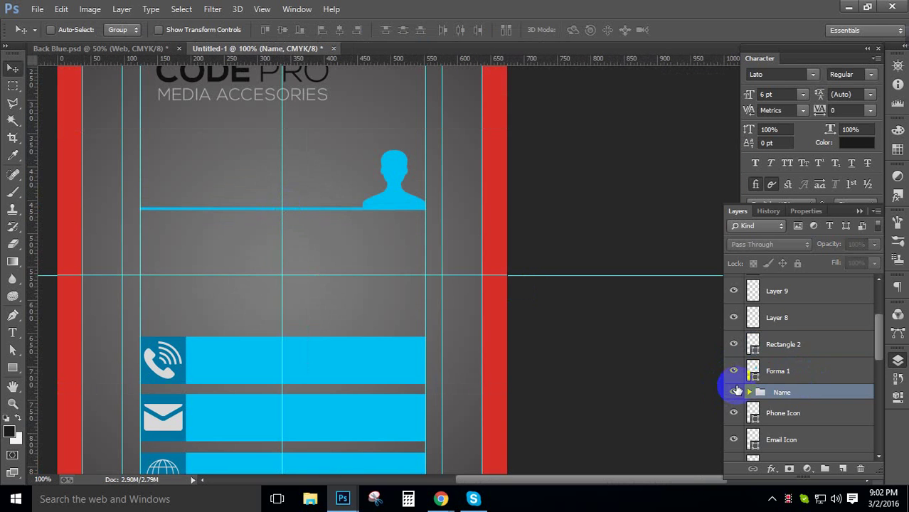
Step: Show the Name group and scale its name and job title text down proportionally beside the person icon
click(735, 392)
drag(191, 184, 192, 176)
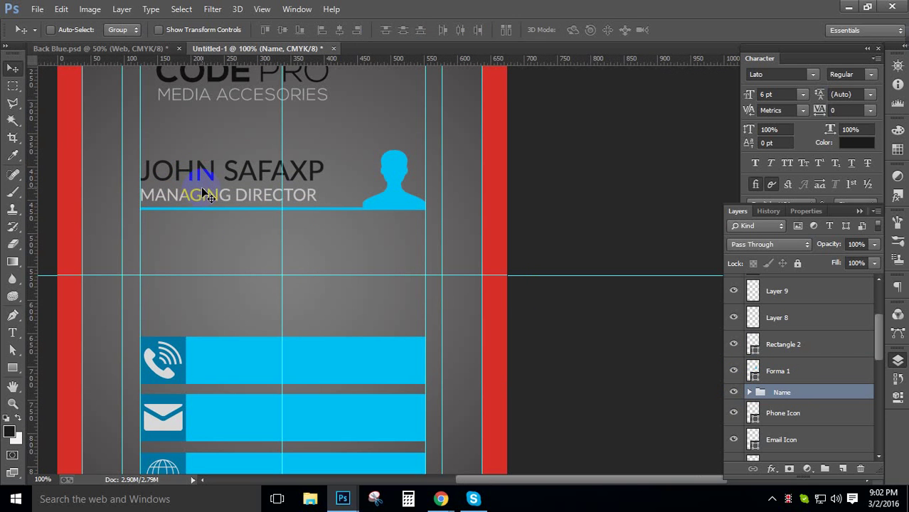
key(ctrl+t)
drag(325, 157, 291, 172)
key(Return)
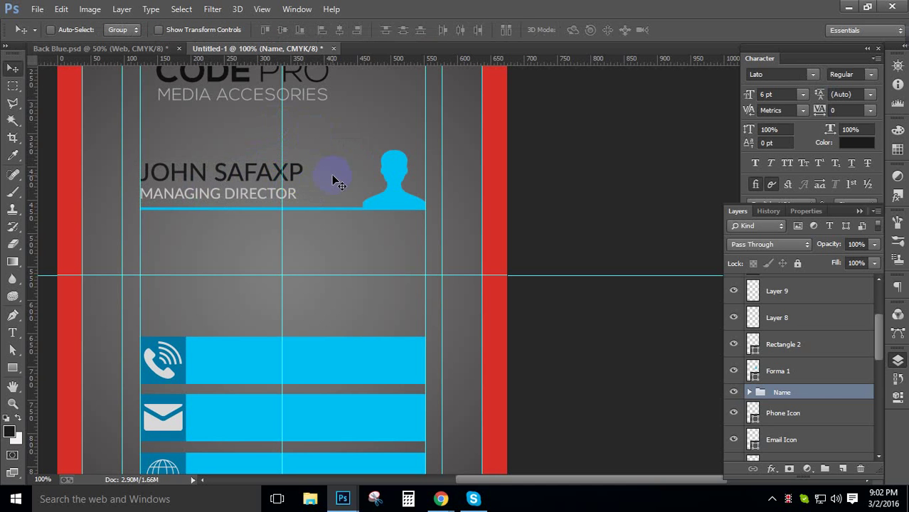
Step: Nudge the Name group down until the job title sits just above the blue line
key(Down)
key(Down)
key(Down)
key(Down)
key(Down)
key(Down)
key(Down)
key(Down)
key(Down)
key(Down)
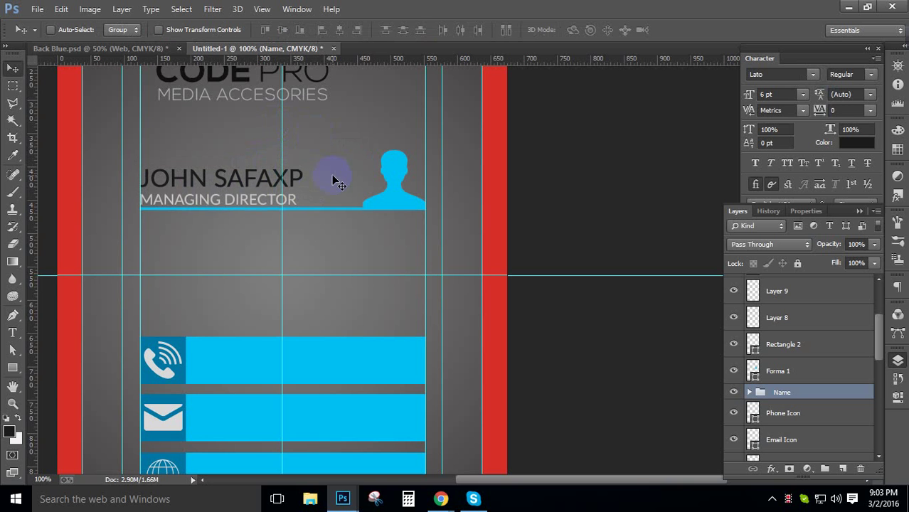
key(Up)
key(Up)
key(Up)
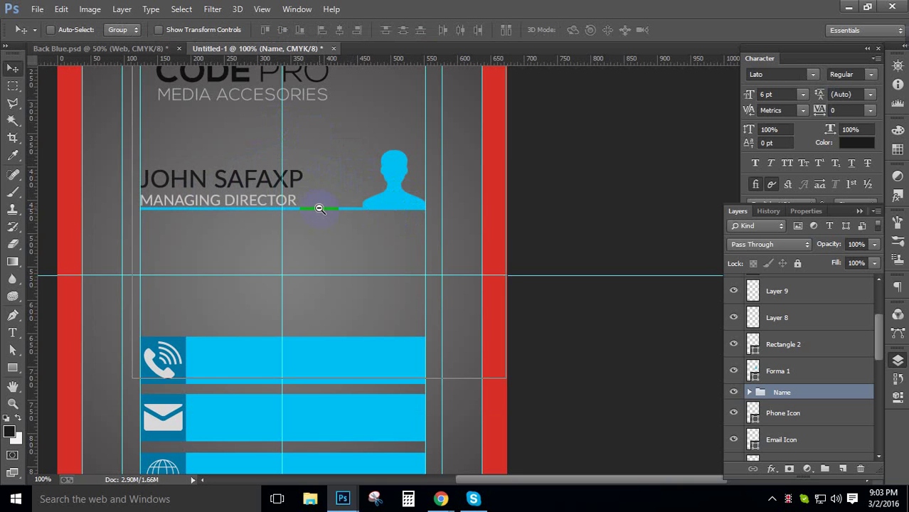
ctrl+alt+click(321, 206)
ctrl+alt+click(346, 242)
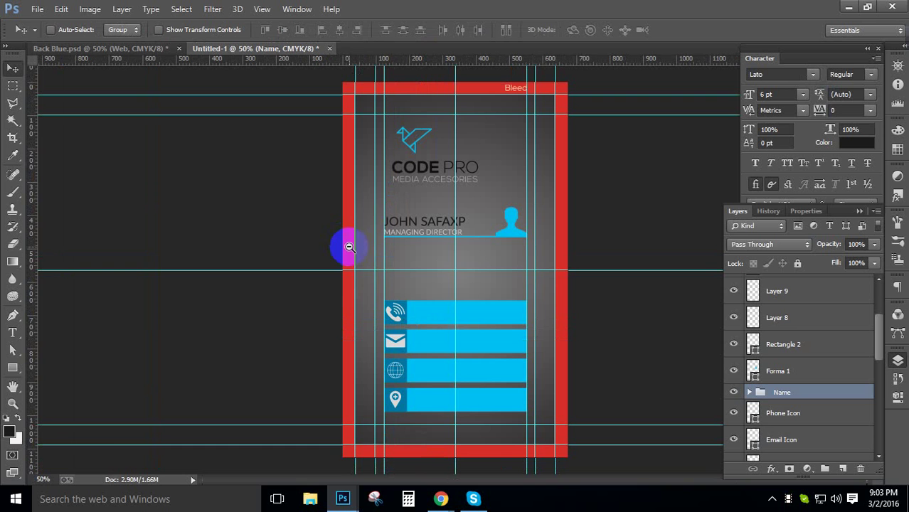
click(466, 255)
alt+click(466, 253)
Step: Inspect the Name group, Forma 1 and Rectangle 2 by toggling each one's visibility to identify its artwork on the card
click(791, 392)
click(750, 392)
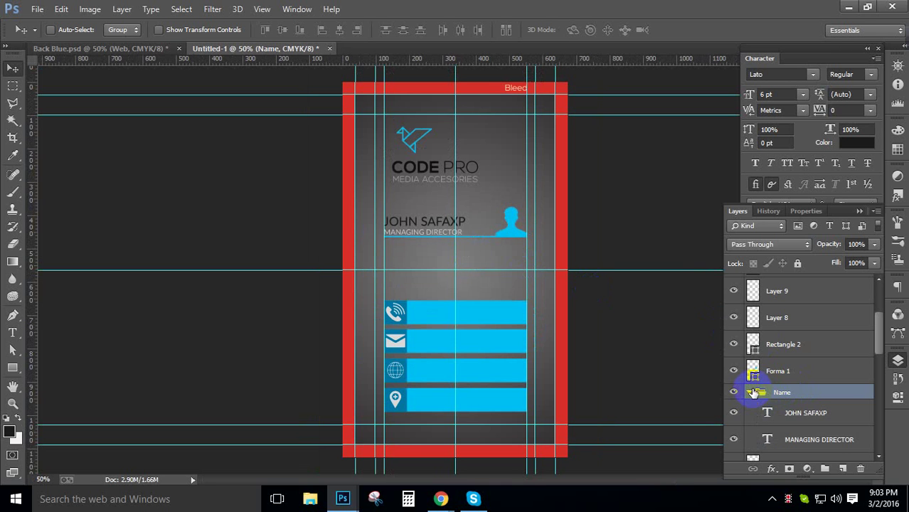
click(750, 392)
click(732, 392)
click(732, 392)
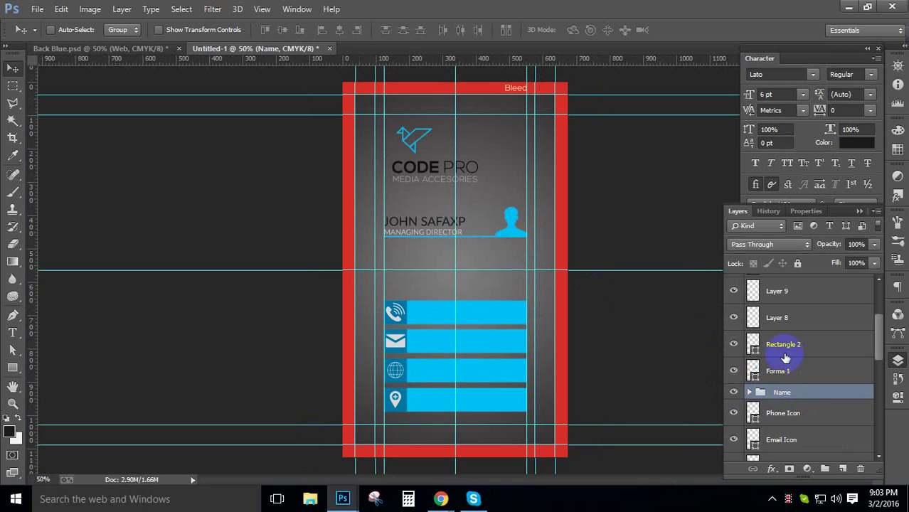
click(848, 150)
click(752, 370)
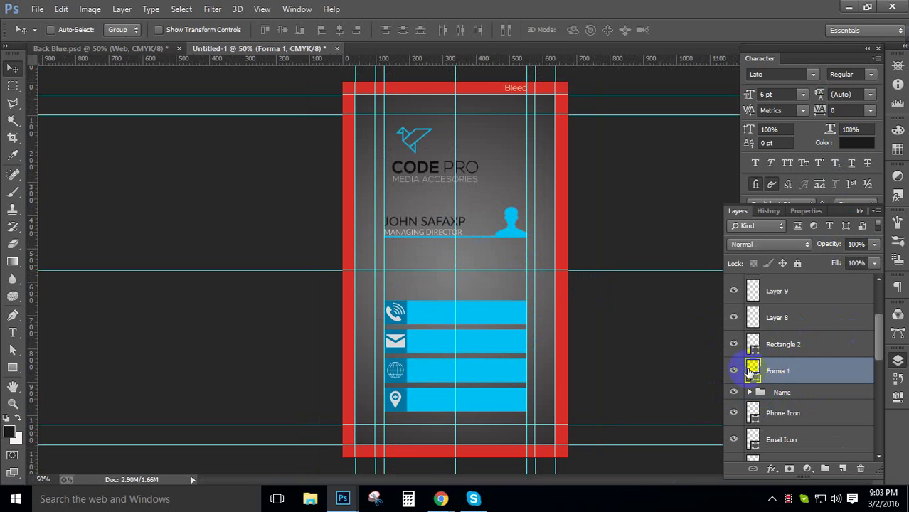
click(733, 370)
click(733, 370)
click(752, 344)
click(735, 344)
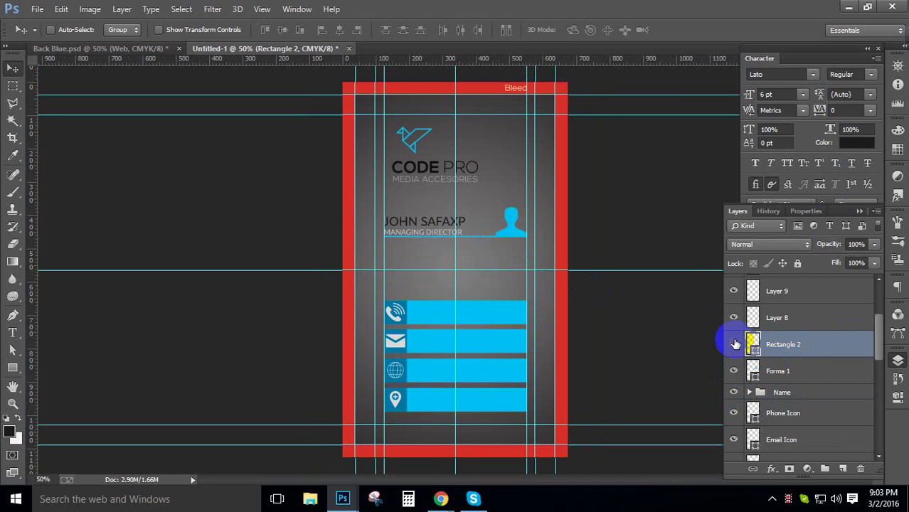
click(734, 344)
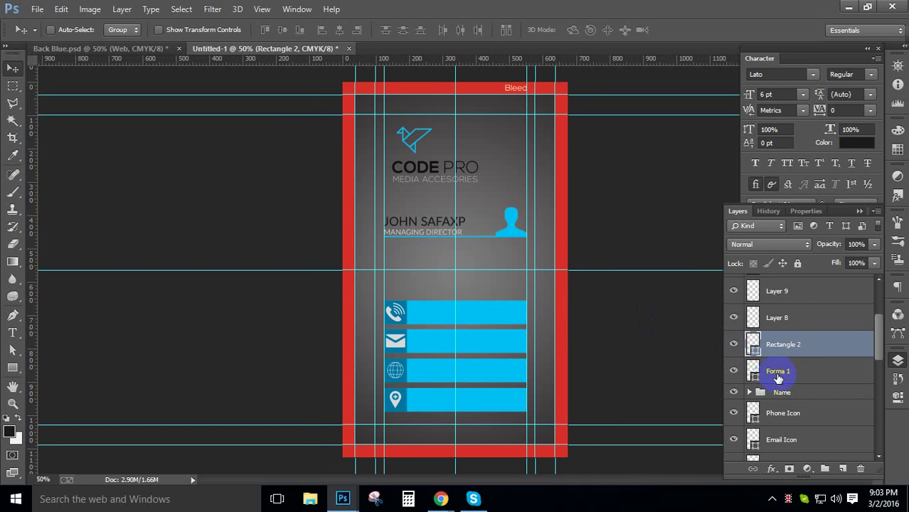
Step: Nudge the Name group up three increments to leave a little more space above the blue line
click(804, 392)
key(Up)
key(Up)
key(Up)
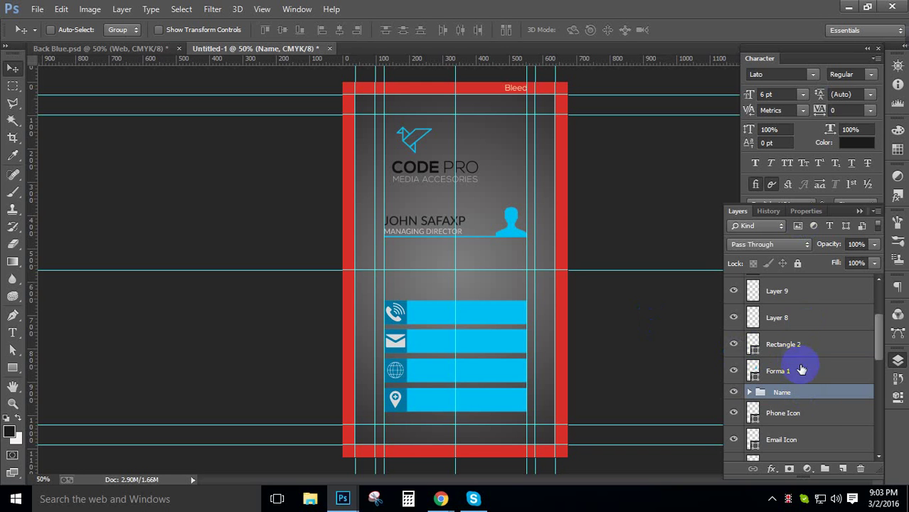
Step: Expand the Name group and check the character settings of its name and job title text layers
click(750, 393)
click(804, 413)
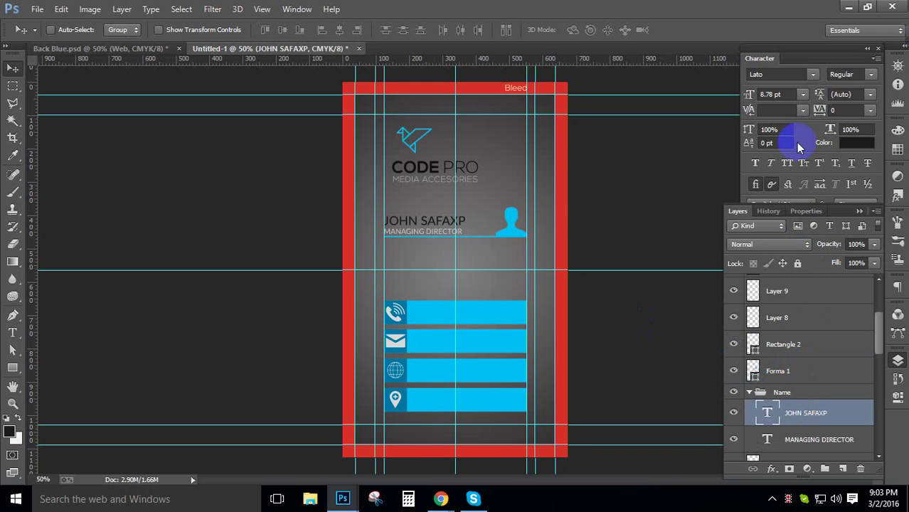
click(808, 437)
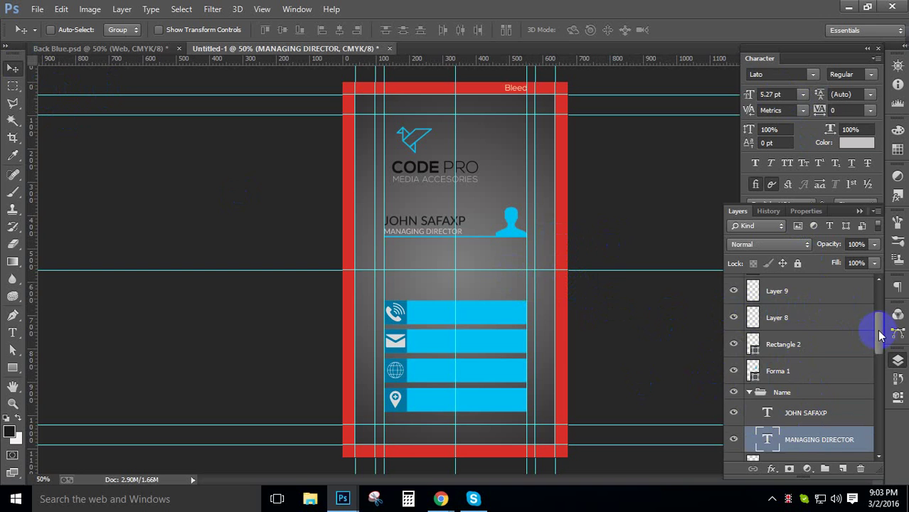
Step: Move all layers from Phone Icon through Rectangle 1 up together so the phone bar's upper edge meets the middle horizontal guide
scroll(876, 326, down, 3)
drag(885, 357, 876, 417)
click(832, 331)
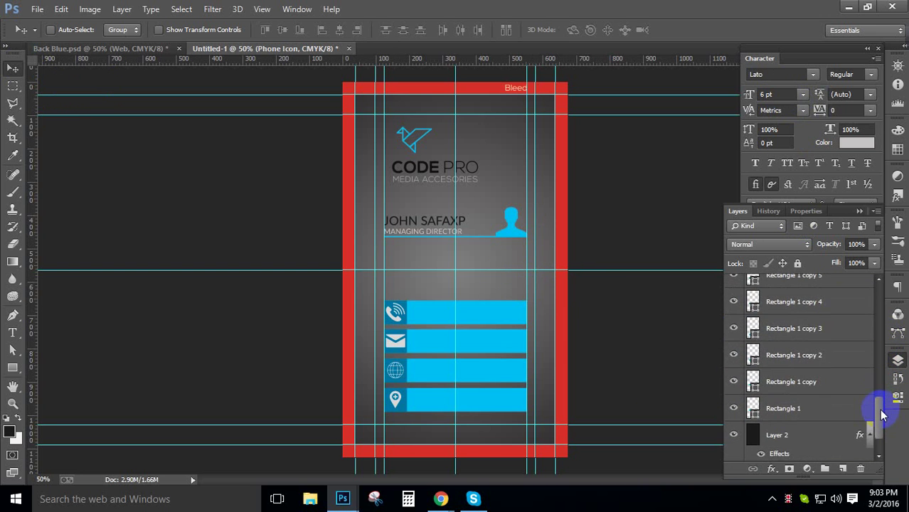
shift+click(838, 410)
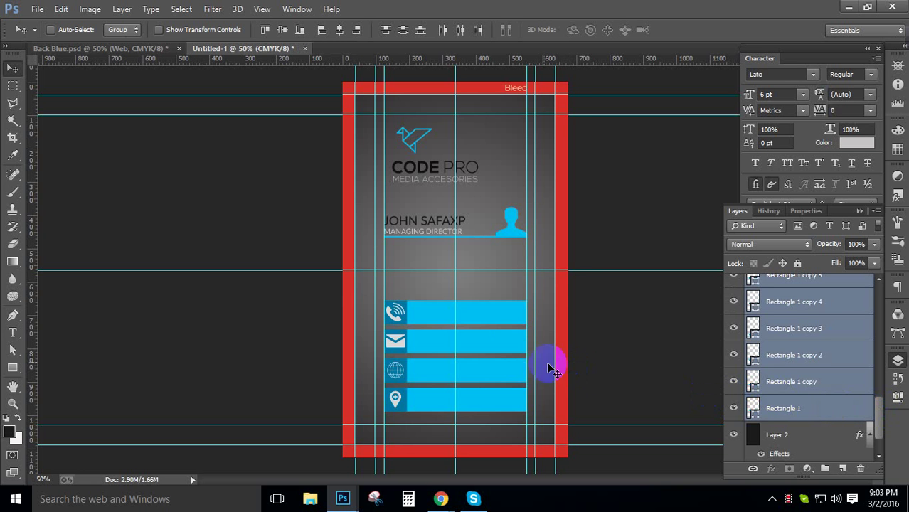
mouse_move(502, 348)
mouse_down()
mouse_move(503, 303)
mouse_move(503, 321)
mouse_move(499, 310)
mouse_up()
key(shift)
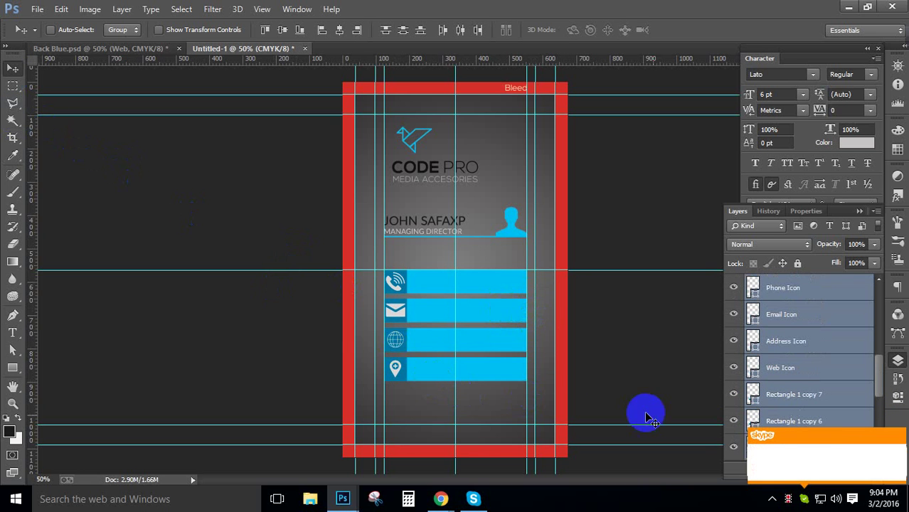
click(899, 438)
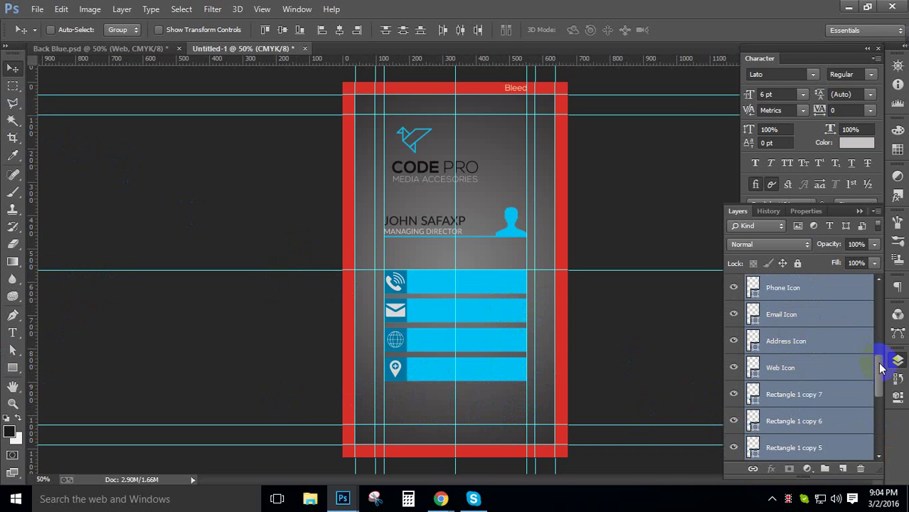
Step: Identify the dark square behind the location icon and rename its layer, Rectangle 1 copy 7, as "Ad dg 2"
scroll(881, 359, up, 2)
click(832, 333)
scroll(883, 377, down, 4)
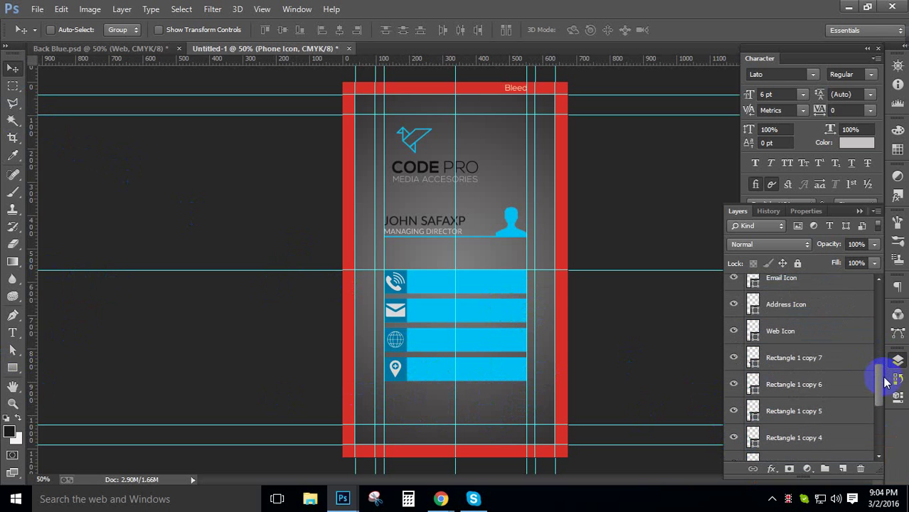
scroll(887, 382, up, 1)
click(755, 383)
click(734, 385)
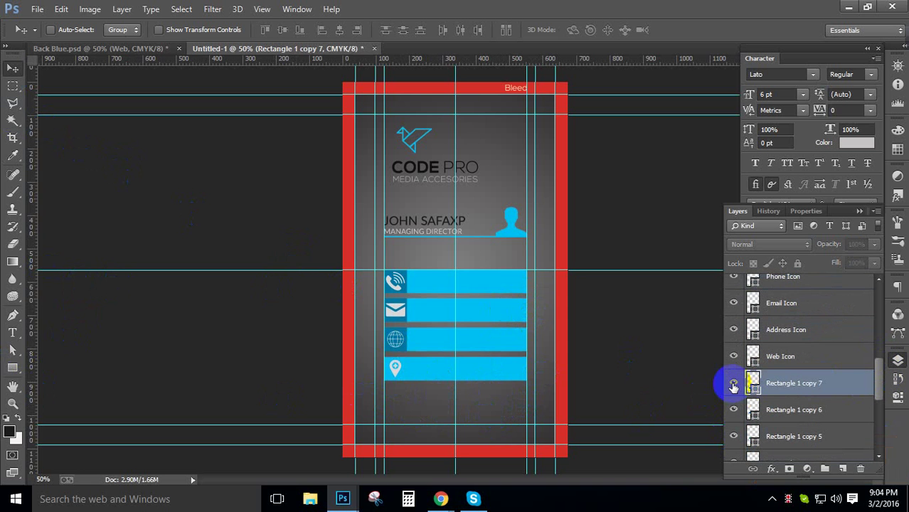
click(734, 384)
click(734, 385)
click(734, 385)
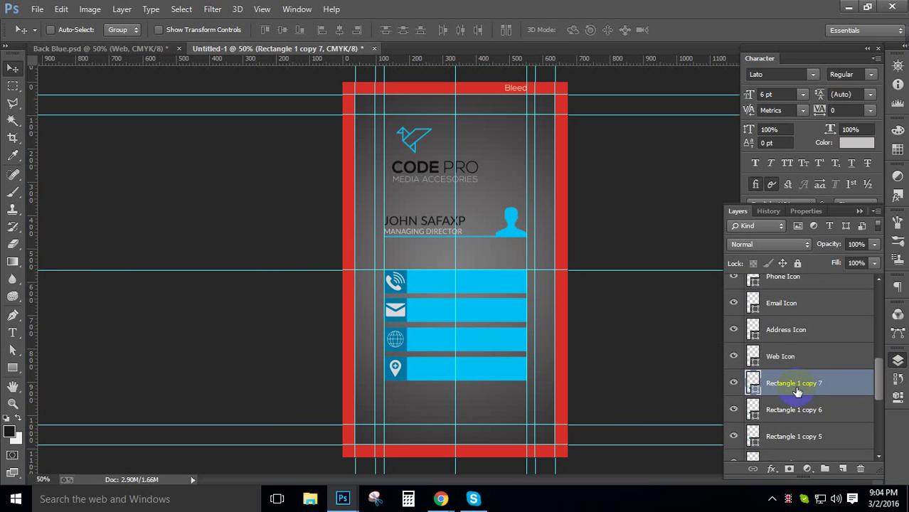
double_click(788, 384)
text(A)
text(d dr)
key(Return)
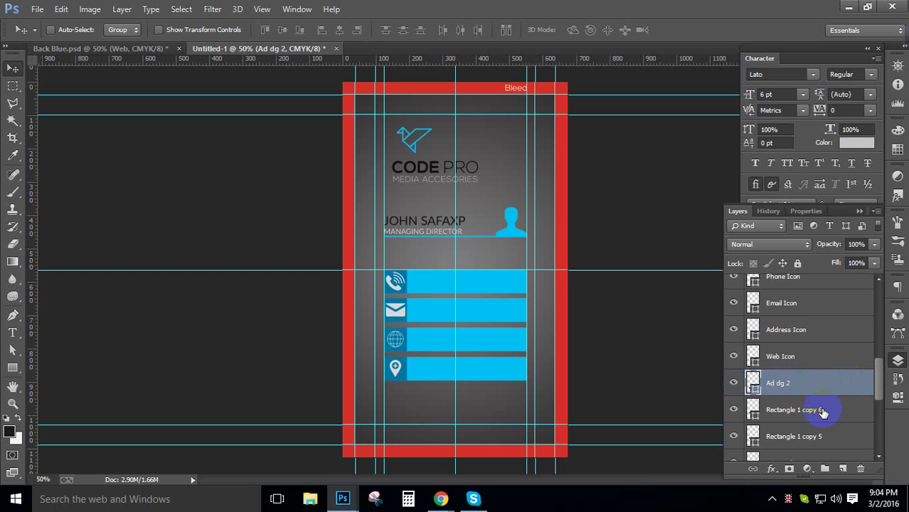
Step: Identify the shape on Rectangle 1 copy 6 by toggling its visibility and rename the layer as "Web dg 2"
click(782, 411)
click(733, 410)
click(732, 411)
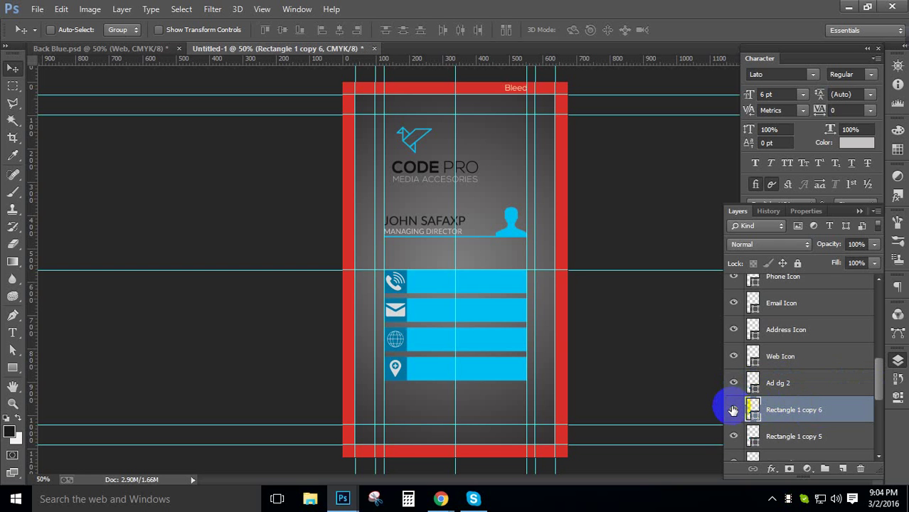
double_click(789, 411)
text(We)
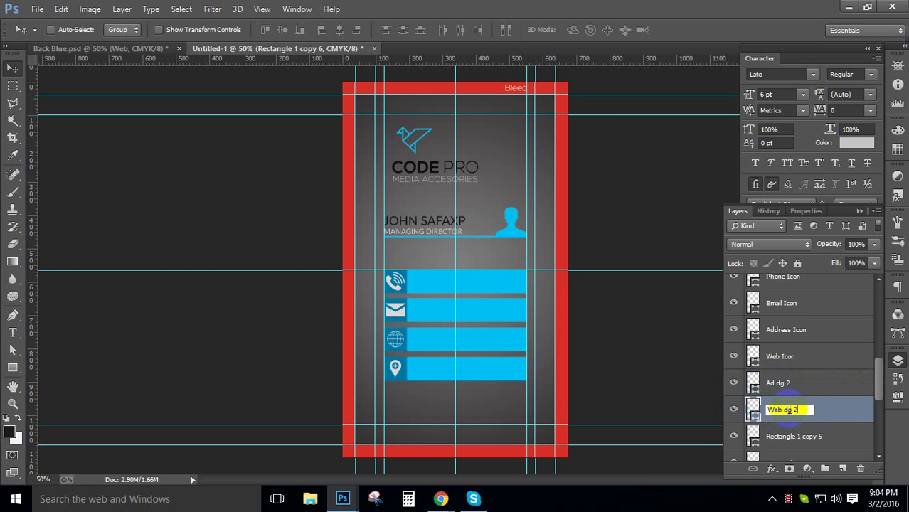
text(b dg 2)
key(Return)
Step: Rename the Rectangle 1 copy 5 layer as "mail dg 2"
scroll(784, 384, down, 3)
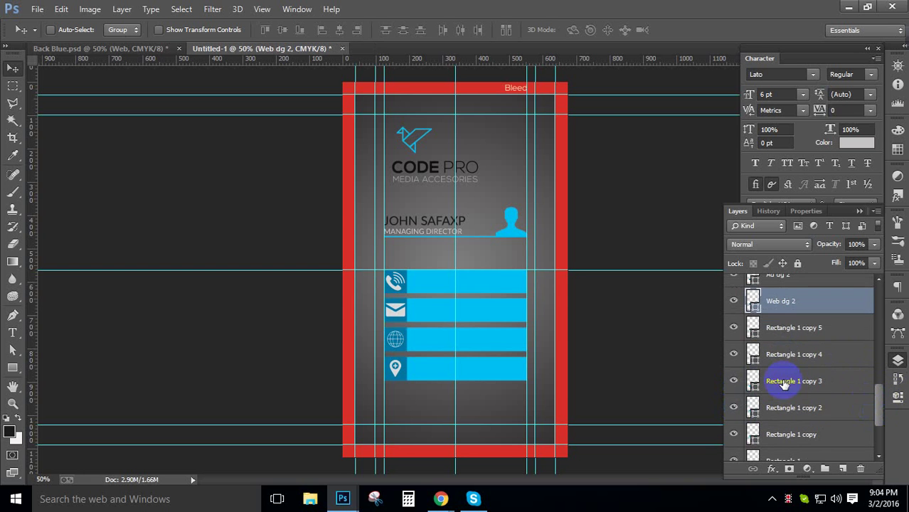
click(755, 329)
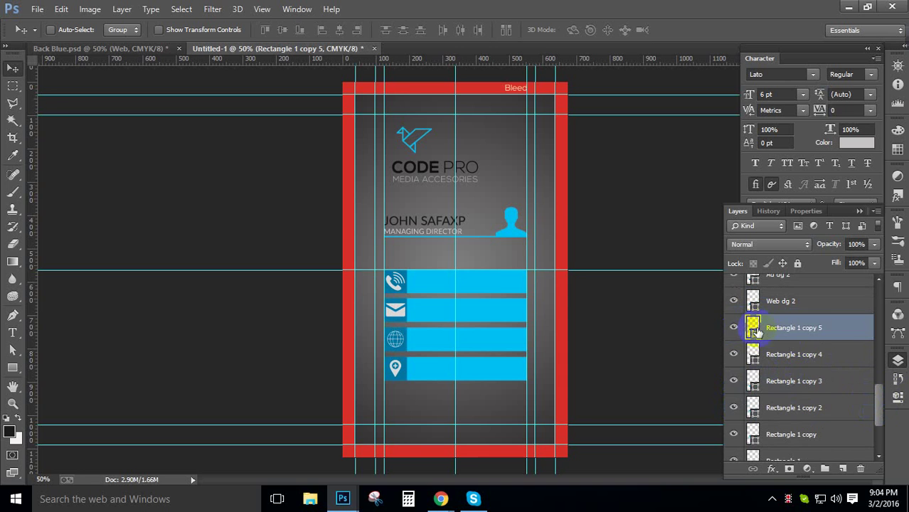
double_click(768, 328)
text(E)
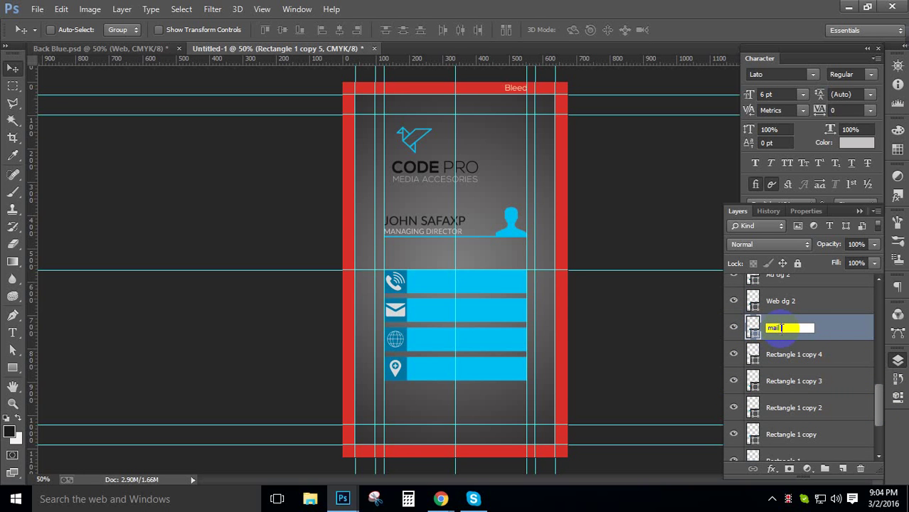
text(ail dg 2)
key(Return)
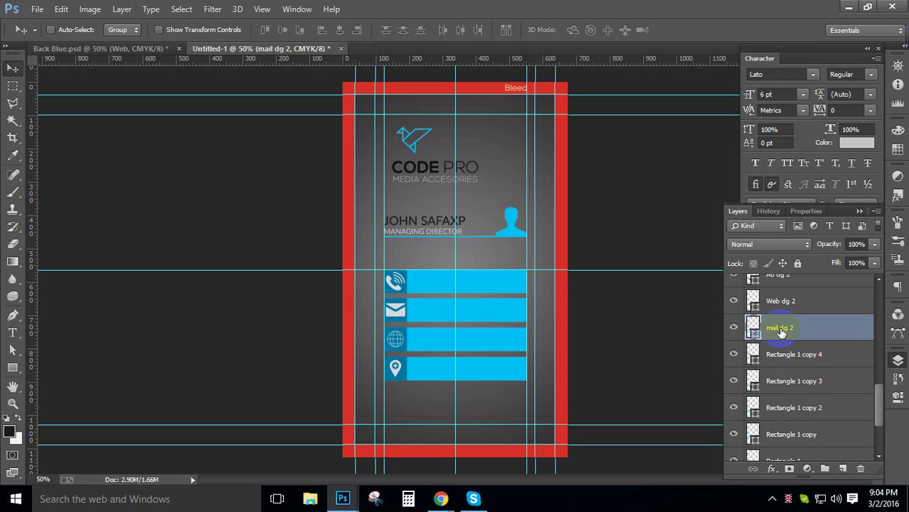
Step: Identify the shape on Rectangle 1 copy 4 by toggling its visibility and rename the layer as "Ph dg 2"
click(783, 354)
click(733, 355)
click(730, 354)
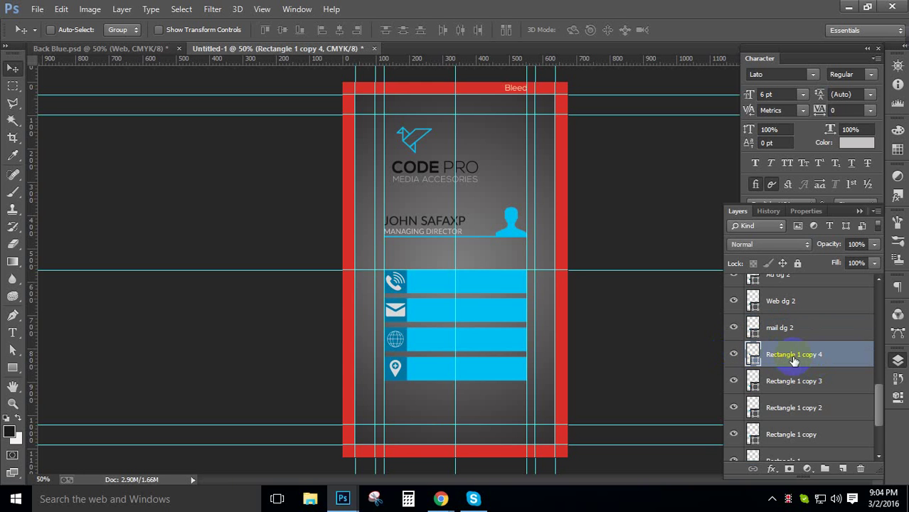
double_click(796, 354)
text(Ph dg)
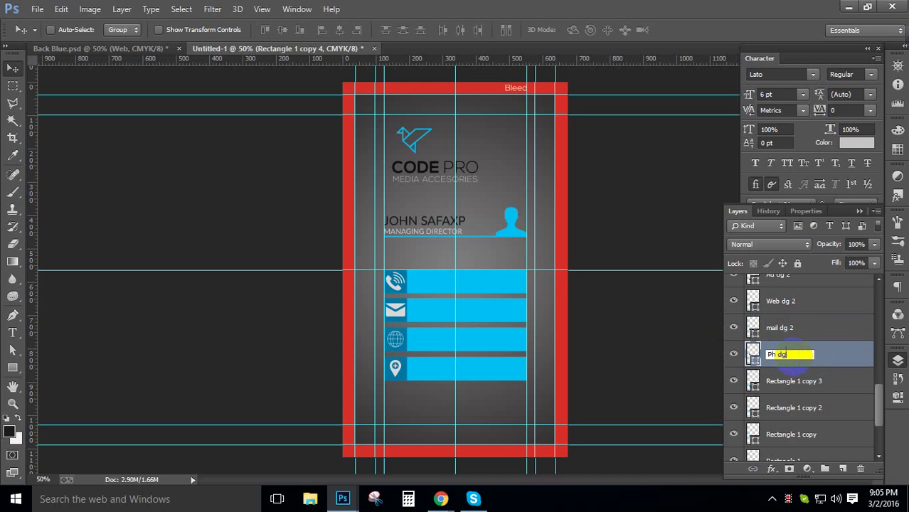
text( 2)
key(Return)
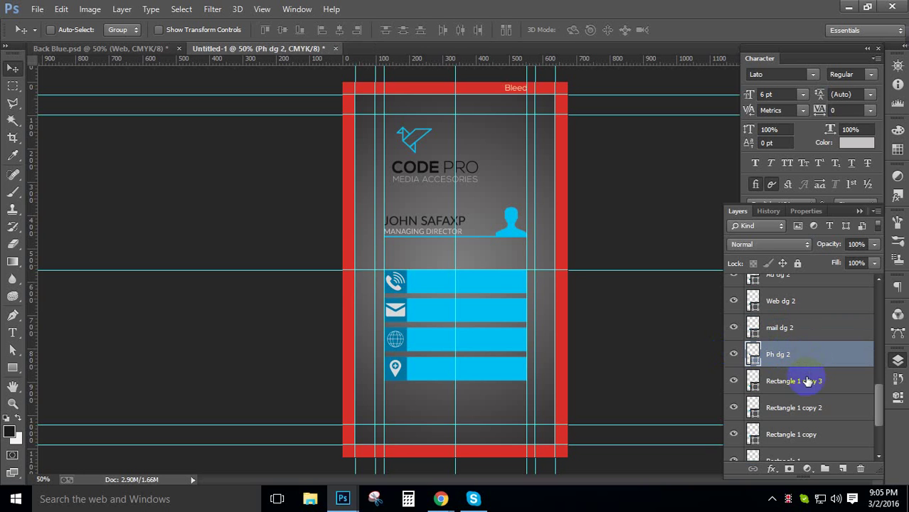
Step: Identify the bar on Rectangle 1 copy 3 by toggling its visibility and rename the layer as "Address Shape"
click(811, 383)
click(735, 381)
click(735, 382)
click(735, 382)
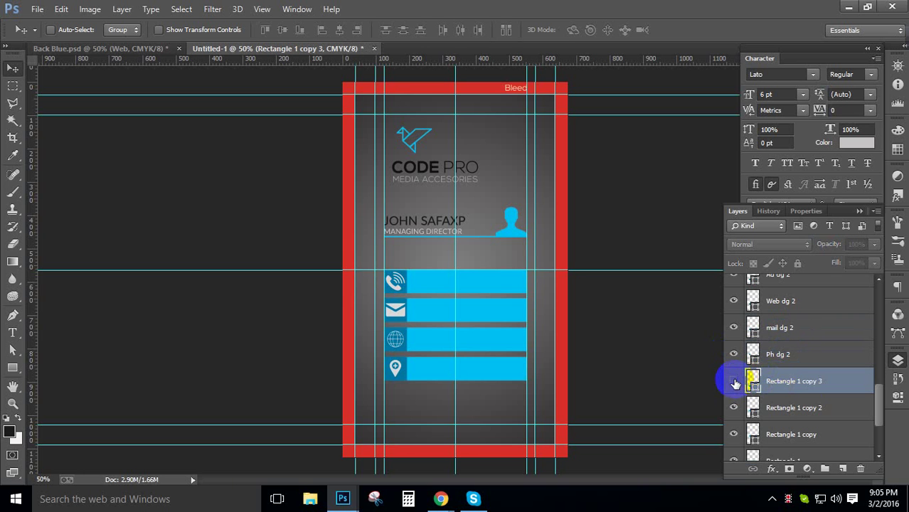
click(735, 382)
double_click(783, 382)
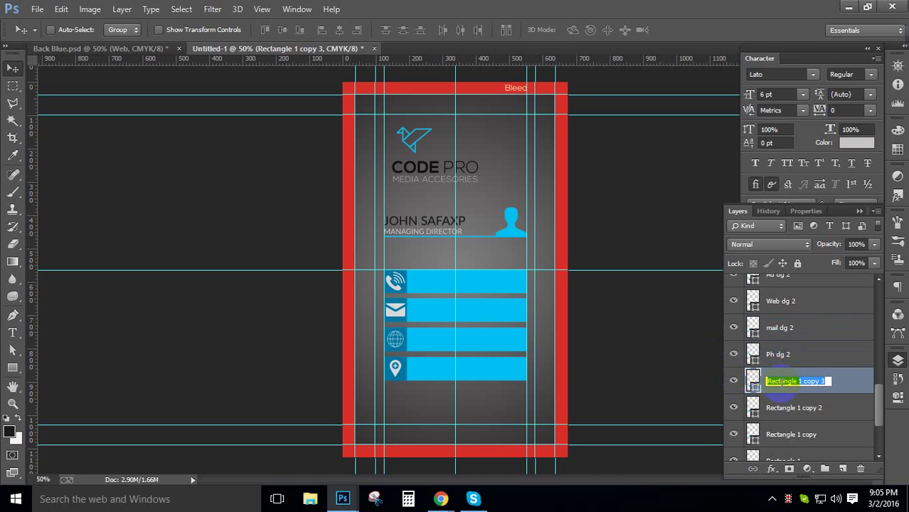
text(W)
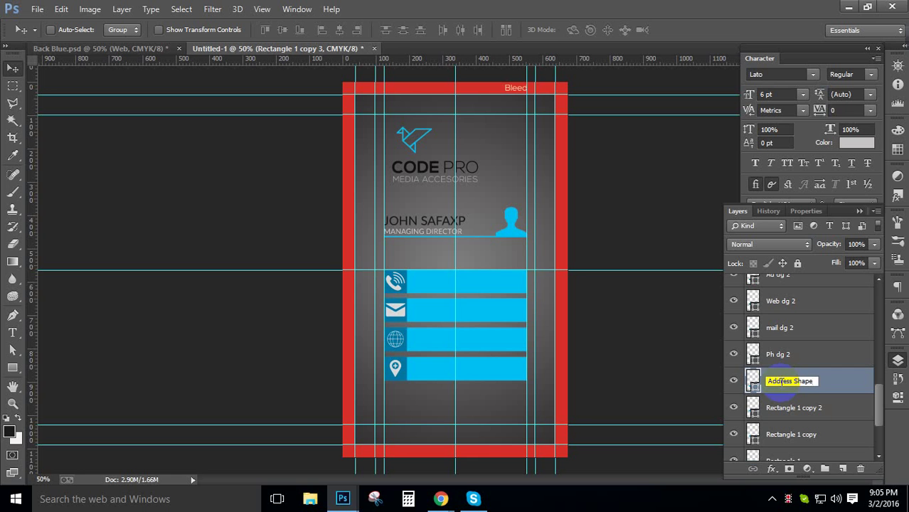
key(Return)
Step: Identify the bar on Rectangle 1 copy 2 by toggling its visibility and rename the layer as "Web Shape"
drag(876, 398, 878, 422)
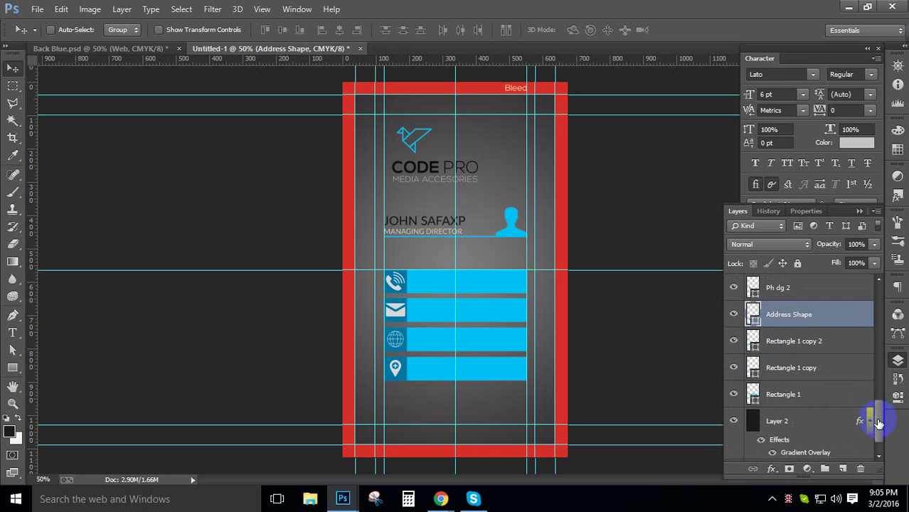
click(791, 343)
click(733, 340)
click(734, 341)
click(733, 340)
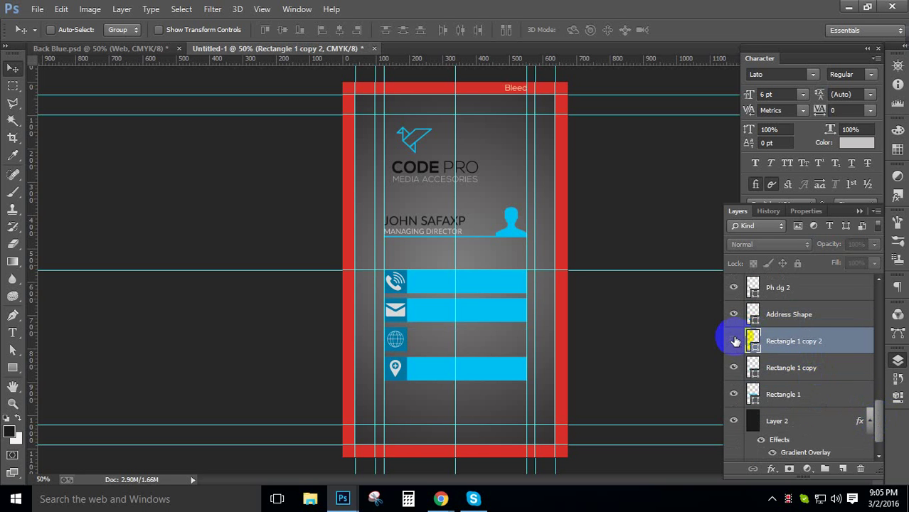
click(733, 341)
double_click(788, 341)
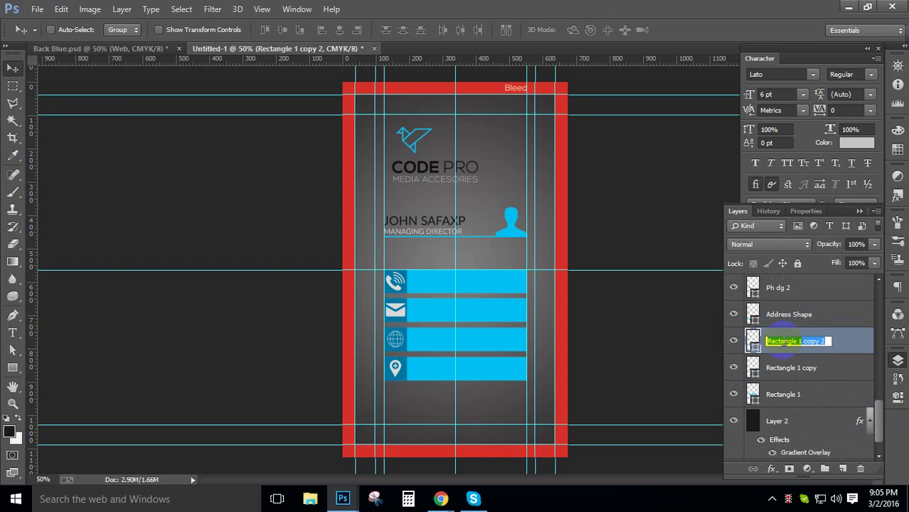
text(We)
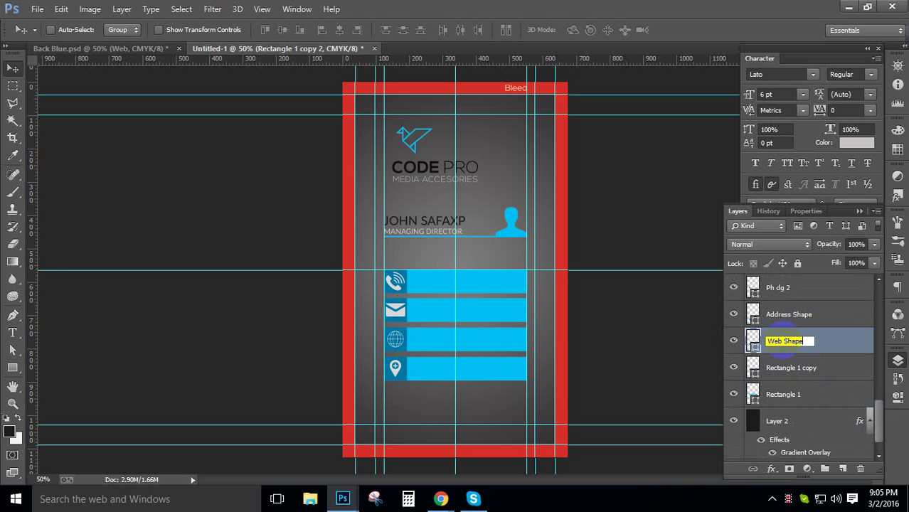
text(b Shape)
key(Return)
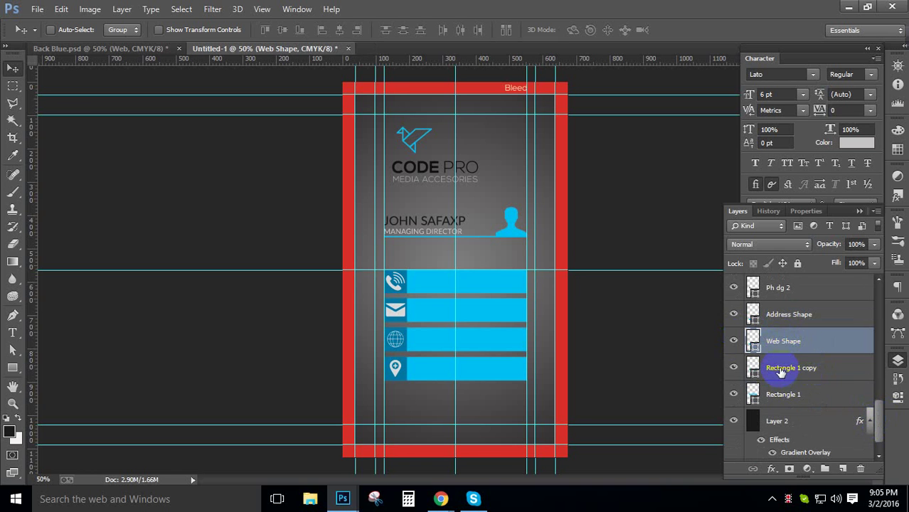
Step: Rename the Rectangle 1 copy layer as "Email Shape"
double_click(781, 368)
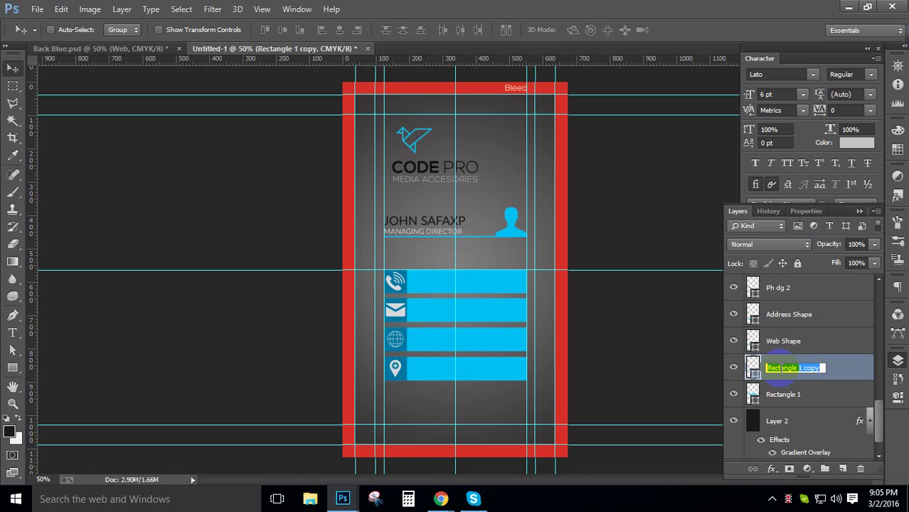
text(Email Shape)
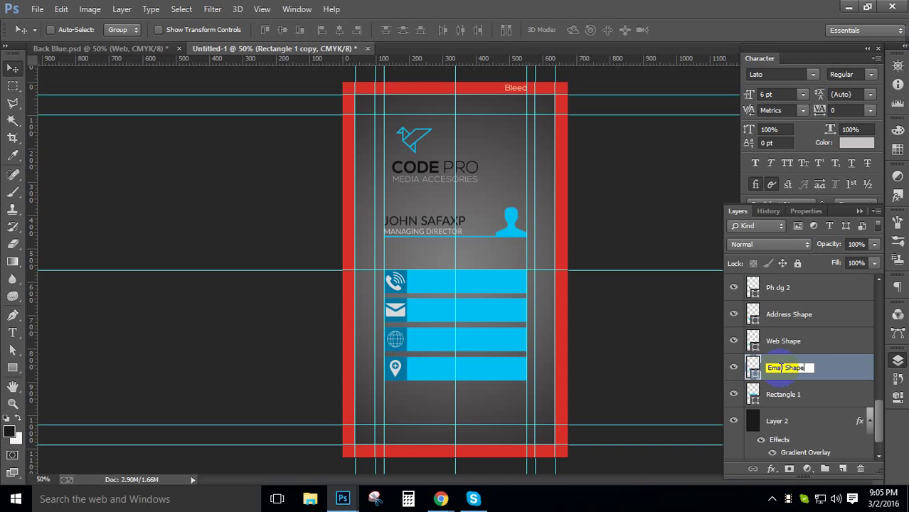
key(Return)
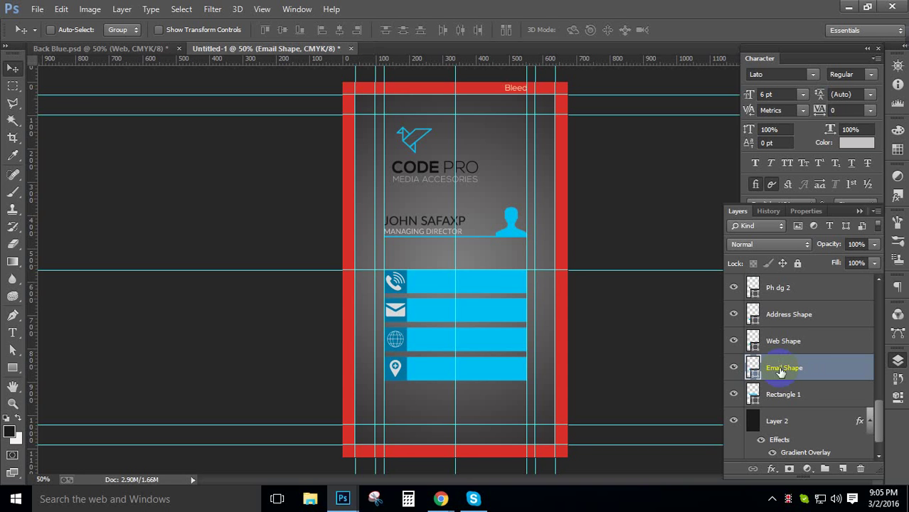
Step: Rename the Rectangle 1 layer as "Phone Shape"
double_click(786, 394)
text(Phone Shape)
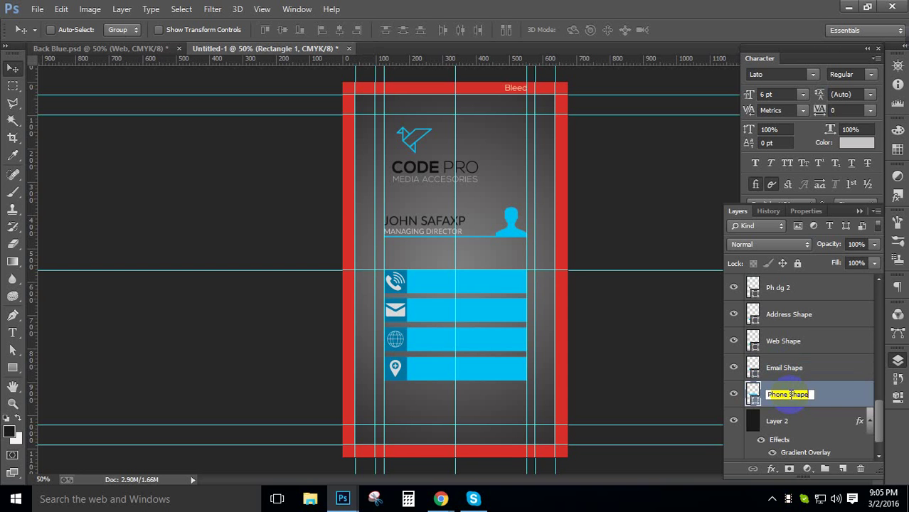
key(Return)
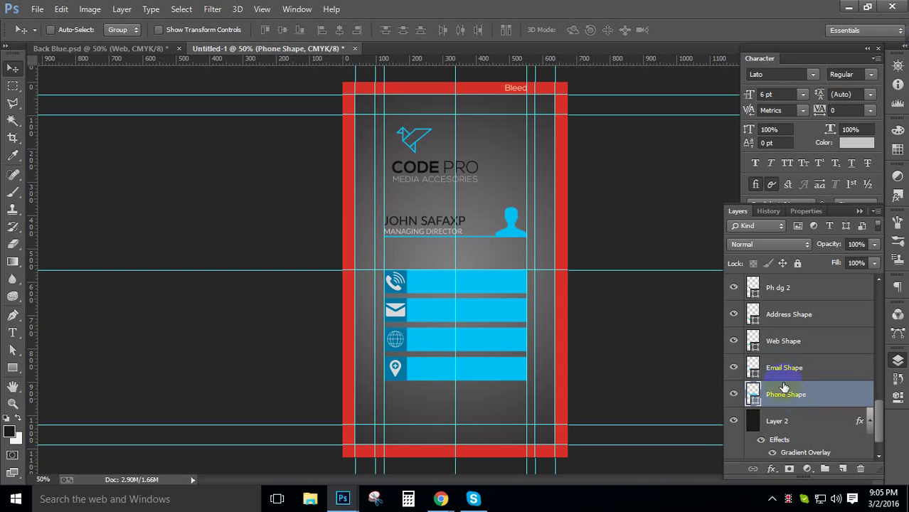
Step: Reorder the layers so Ph dg 2, mail dg 2 and Web dg 2 sit directly above Phone Shape, Email Shape and Web Shape respectively
drag(812, 287, 823, 365)
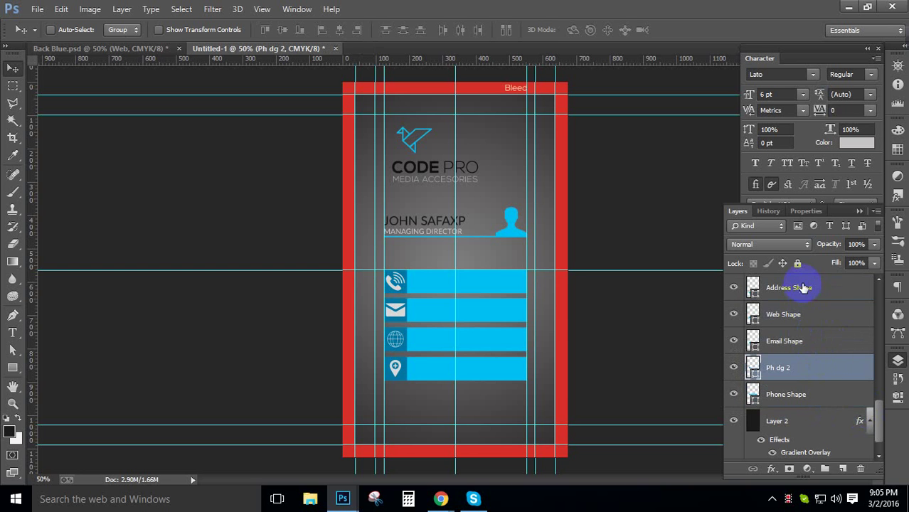
scroll(880, 410, up, 2)
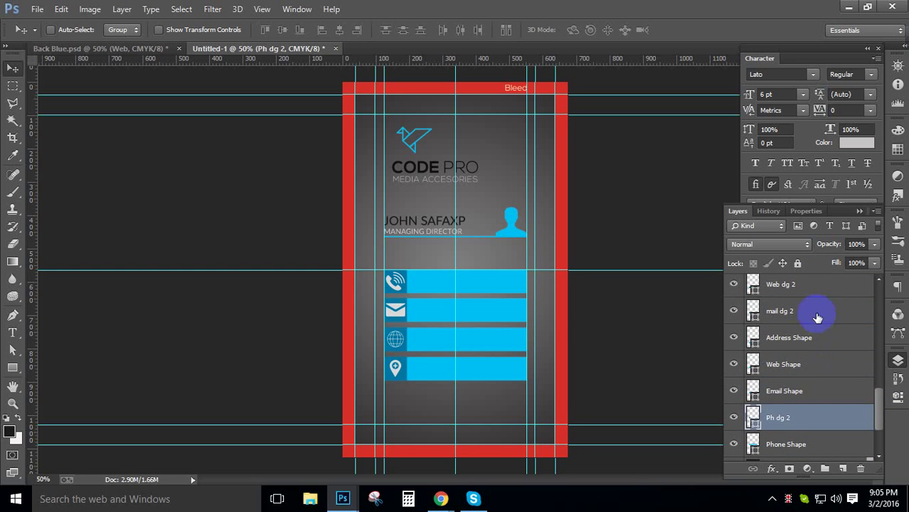
drag(812, 310, 822, 376)
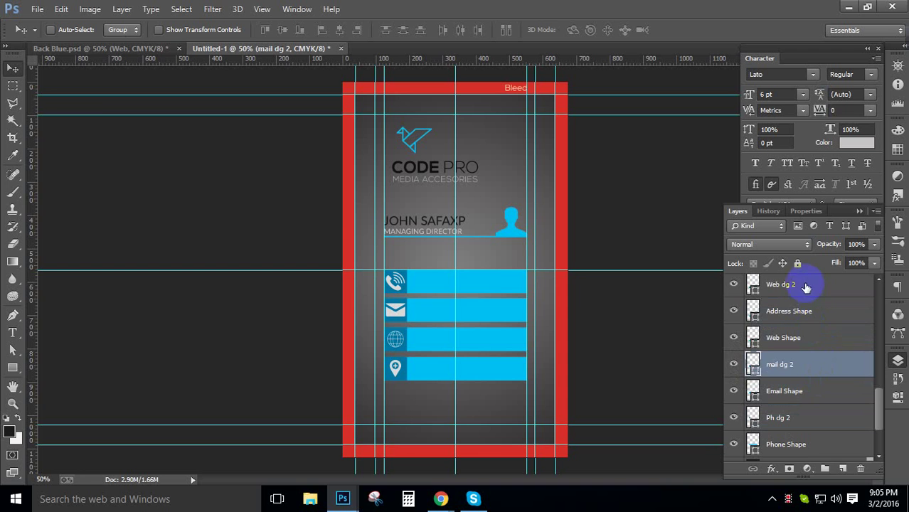
drag(808, 286, 816, 326)
Step: Group the Ad dg 2 and Address Shape layers and name the group "Address design"
click(809, 289)
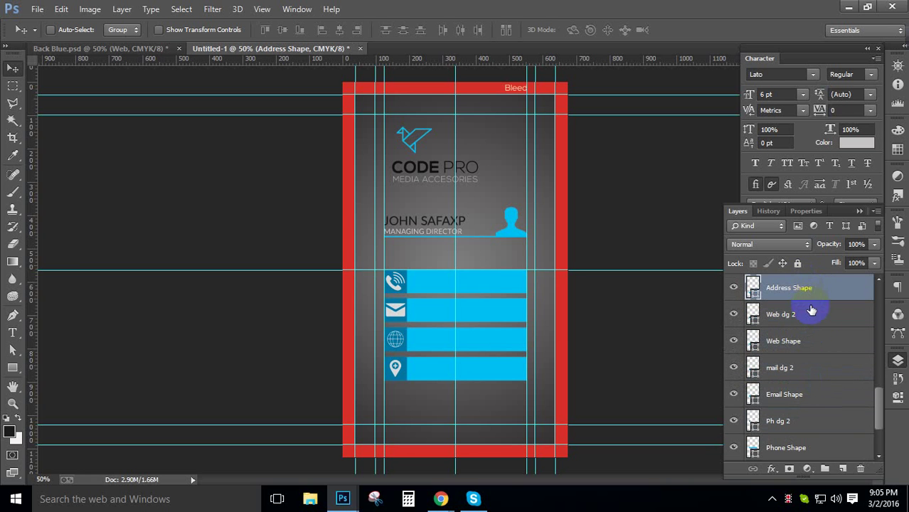
scroll(879, 393, up, 2)
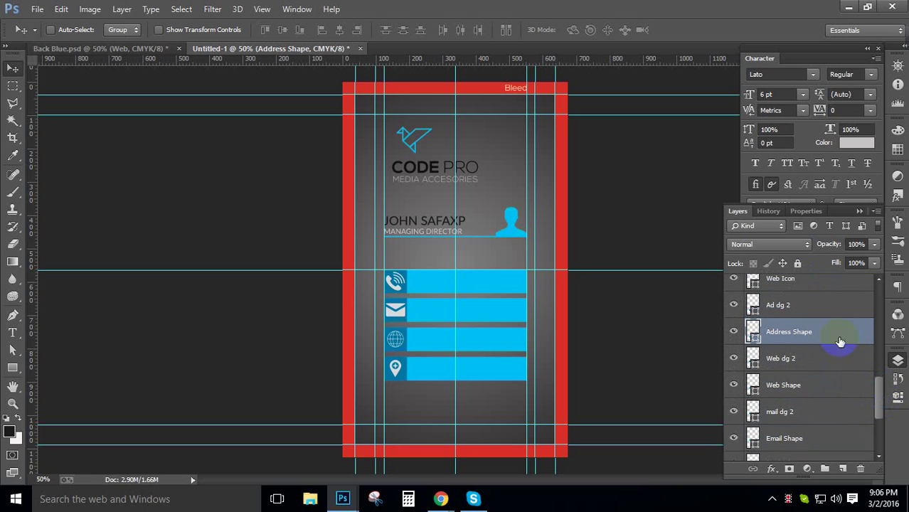
shift+click(840, 303)
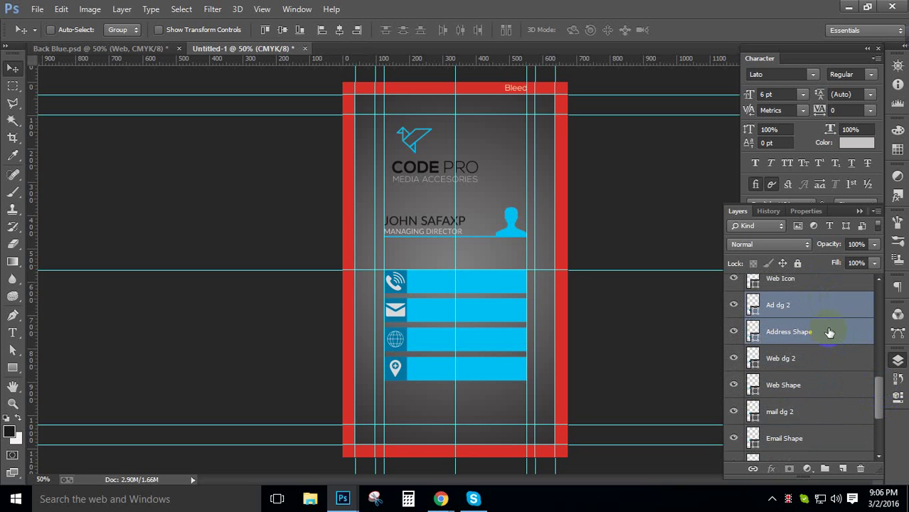
key(ctrl+g)
click(734, 299)
click(733, 300)
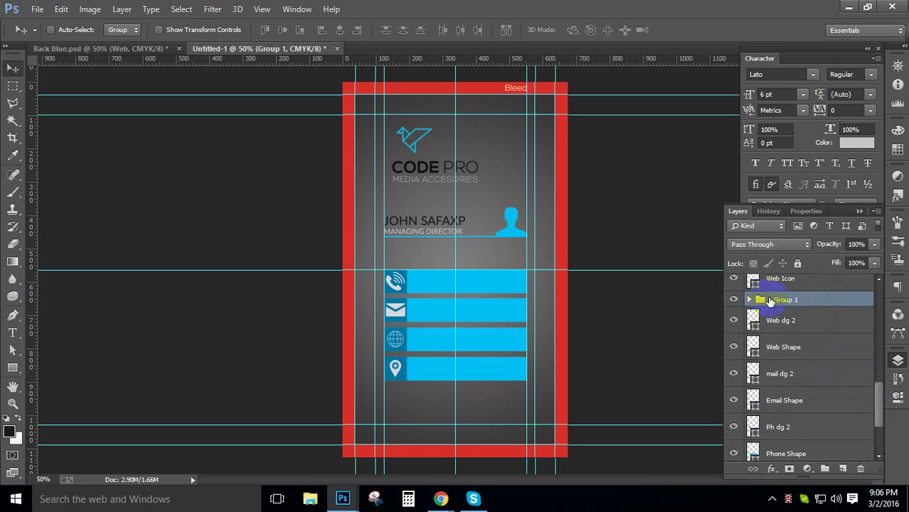
double_click(783, 300)
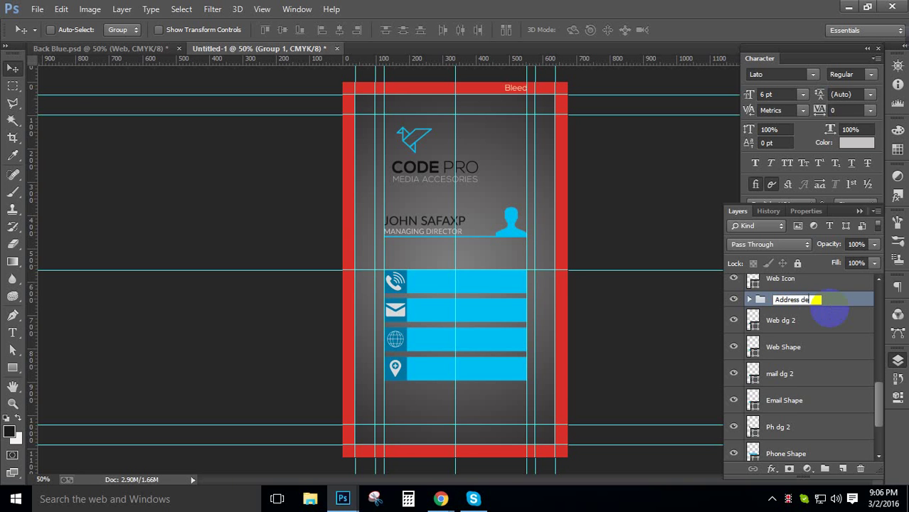
key(Return)
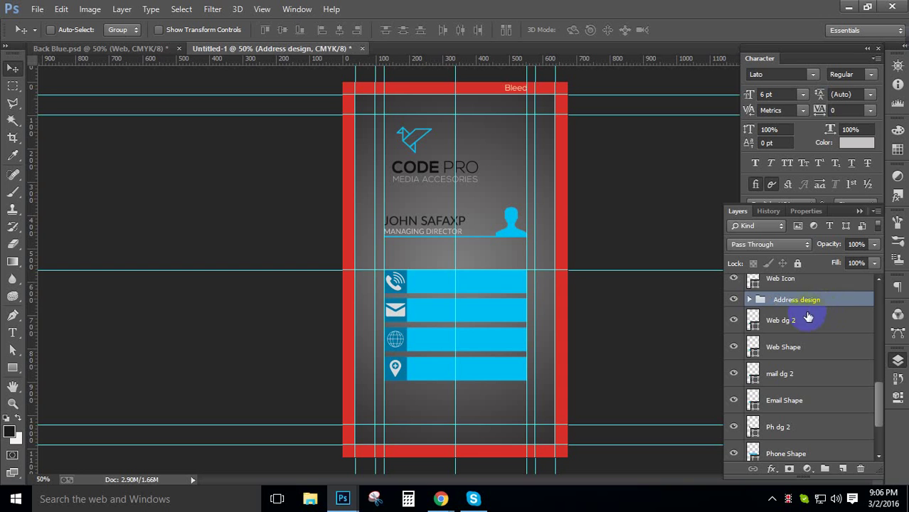
Step: Group the Web dg 2 and Web Shape layers and name the group "Web Design"
click(807, 320)
shift+click(806, 345)
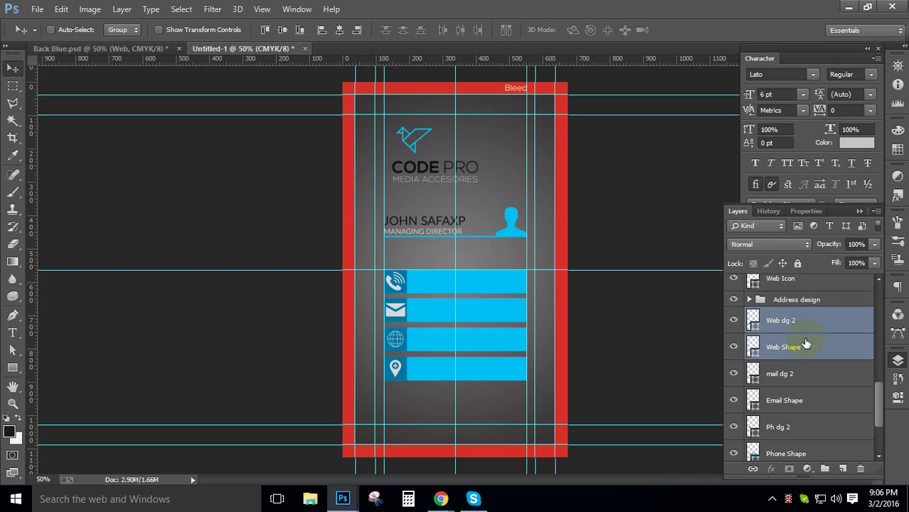
key(ctrl+g)
double_click(786, 315)
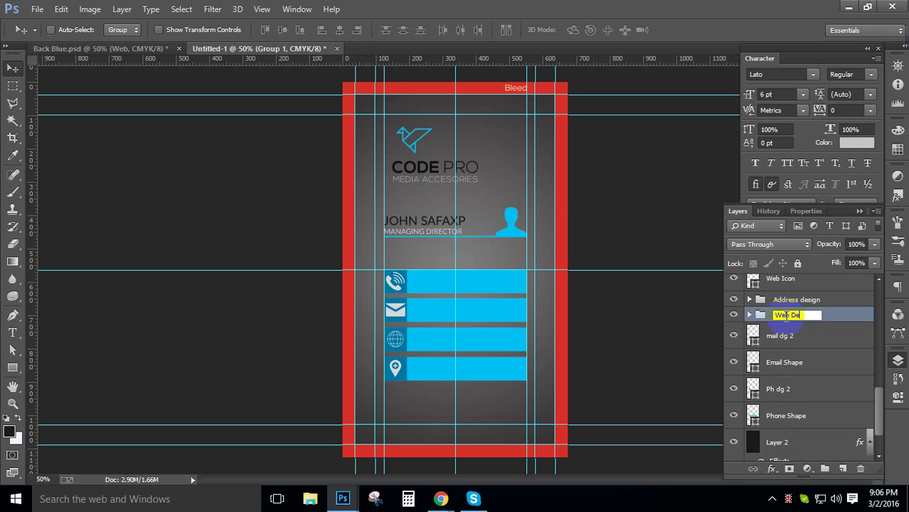
text(Web Design)
key(Return)
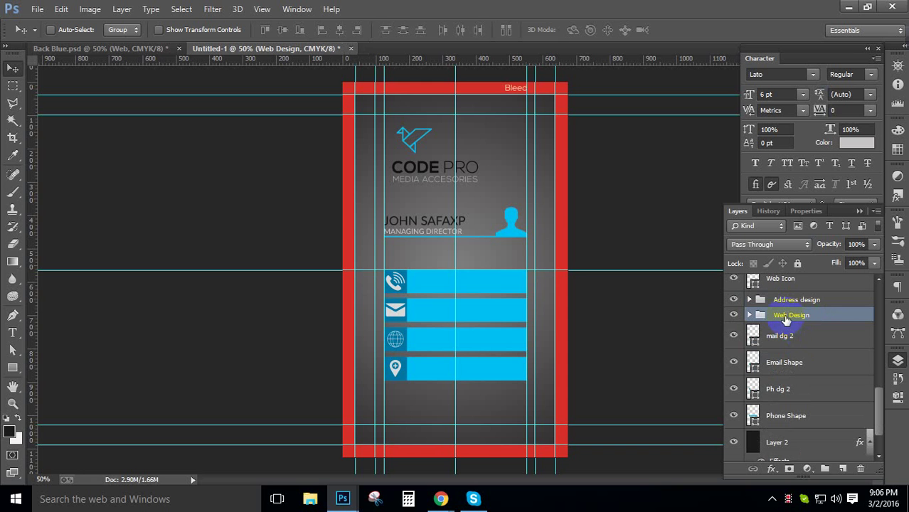
Step: Group the mail dg 2 and Email Shape layers and name the group "Email Design"
click(752, 338)
click(733, 337)
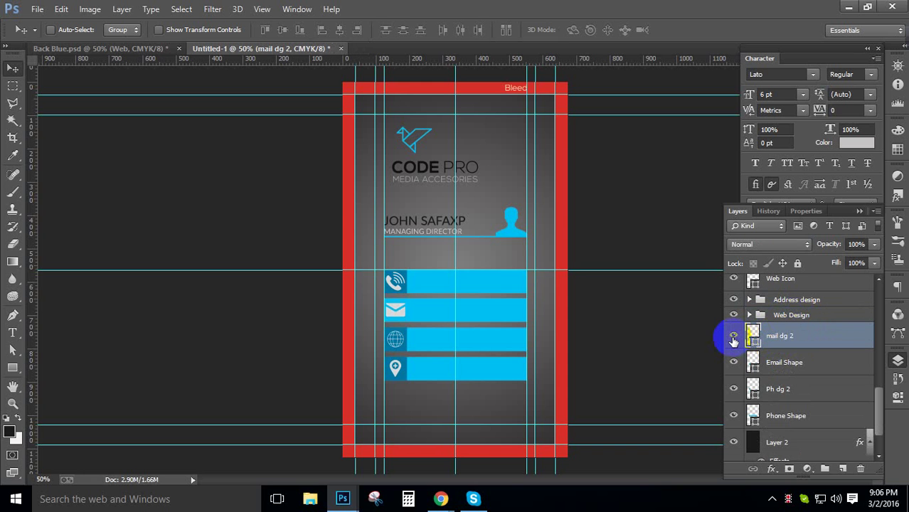
click(735, 339)
shift+click(793, 361)
key(ctrl+h)
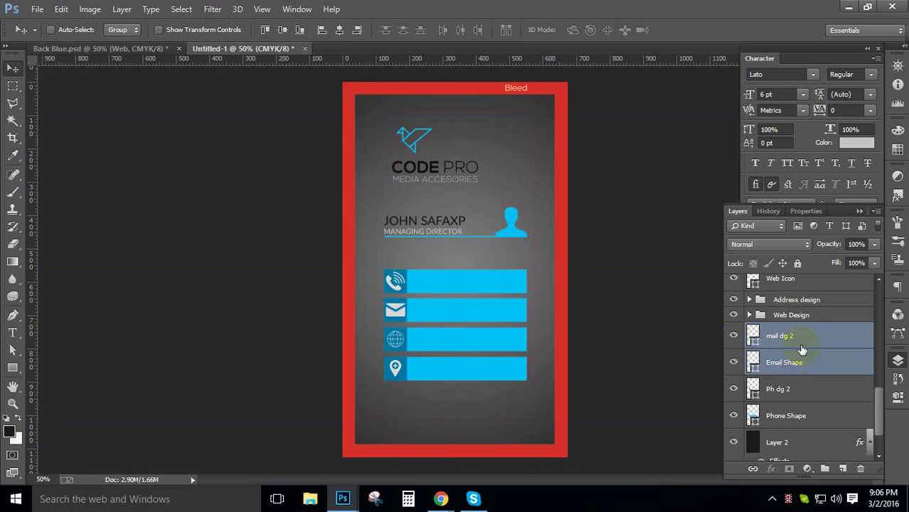
key(ctrl+h)
key(ctrl+g)
double_click(786, 331)
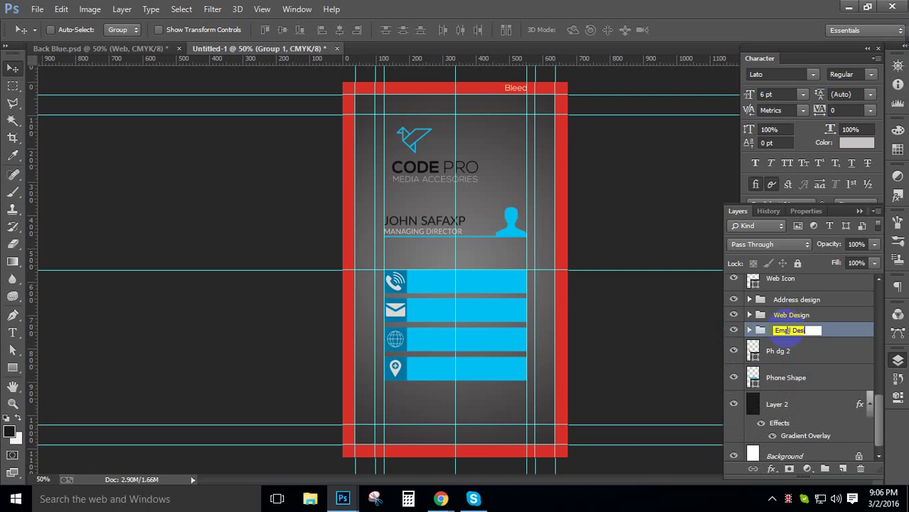
text(Email Design)
key(Return)
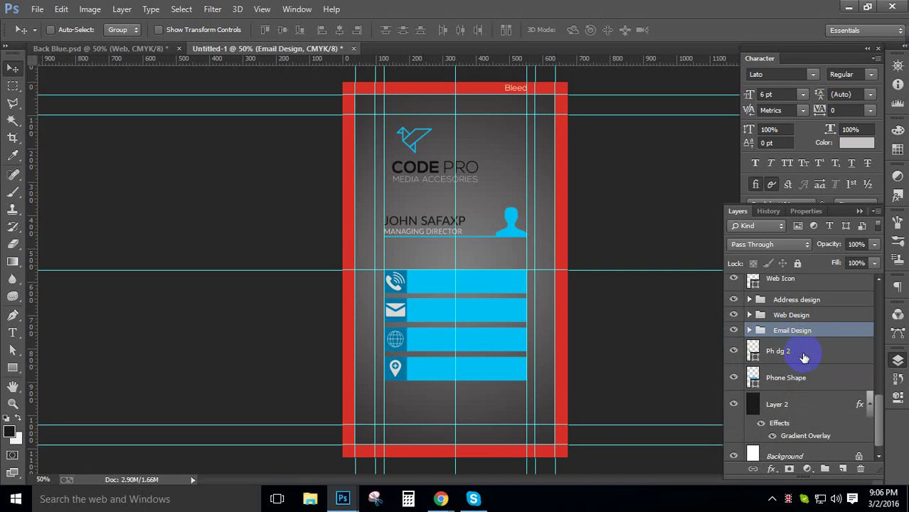
Step: Group the Ph dg 2 and Phone Shape layers and name the group "Pgone Design"
click(805, 353)
shift+click(801, 375)
key(ctrl+g)
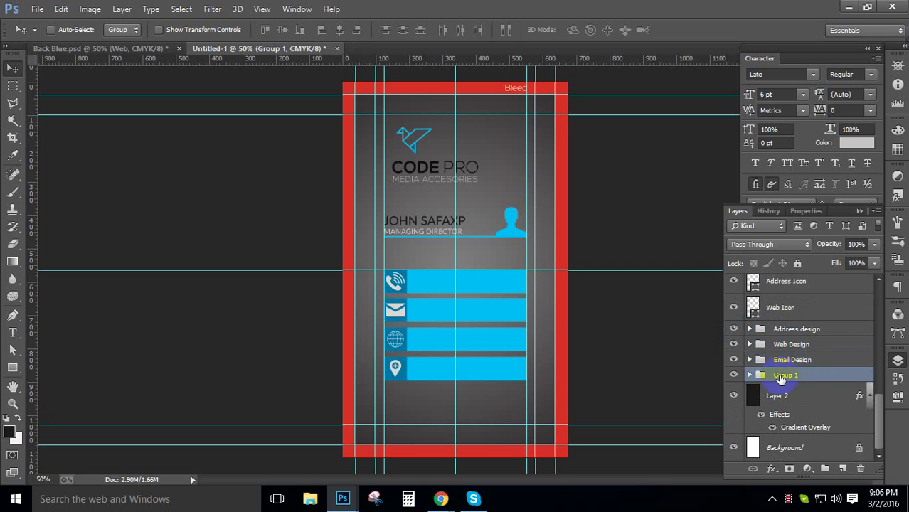
double_click(786, 375)
key(Return)
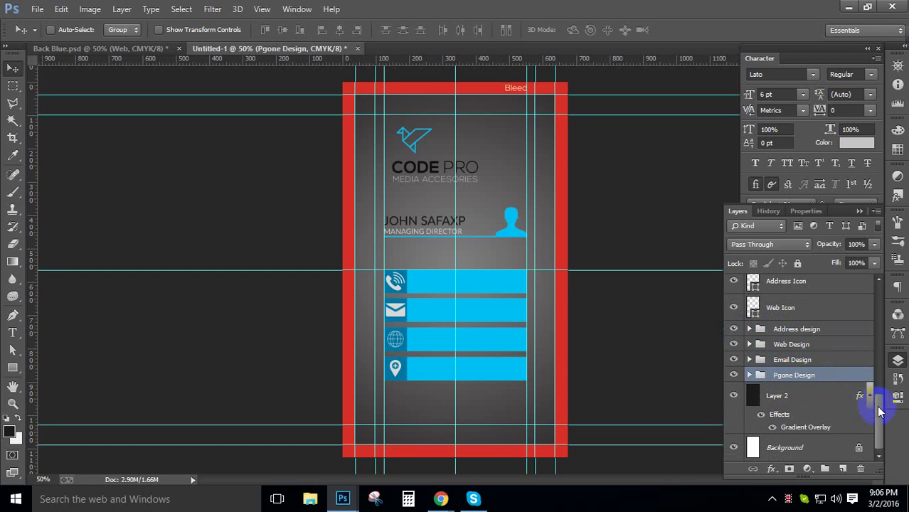
Step: Move the Phone Icon layer into the Pgone Design group above Ph dg 2 and collapse the group
mouse_move(878, 396)
mouse_down()
mouse_move(876, 377)
mouse_move(876, 392)
mouse_move(868, 383)
mouse_move(878, 390)
mouse_up()
drag(797, 302, 802, 449)
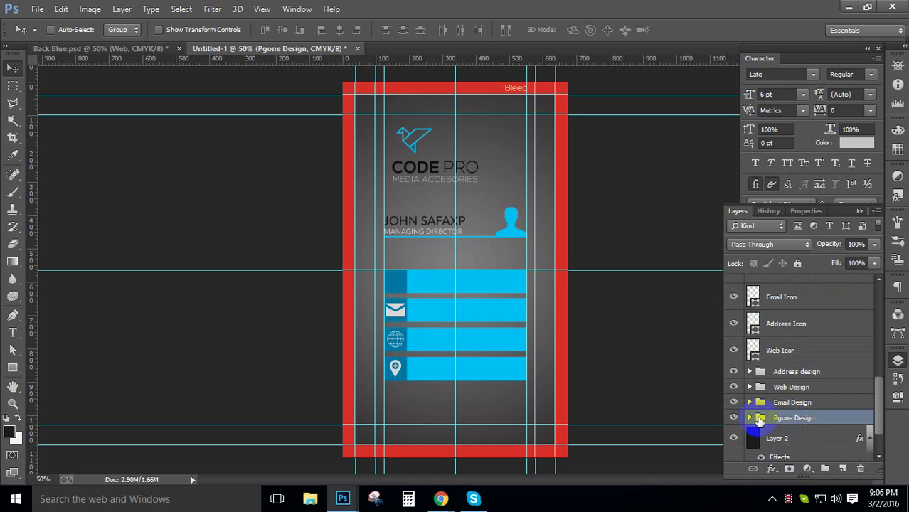
click(751, 418)
drag(877, 393, 764, 349)
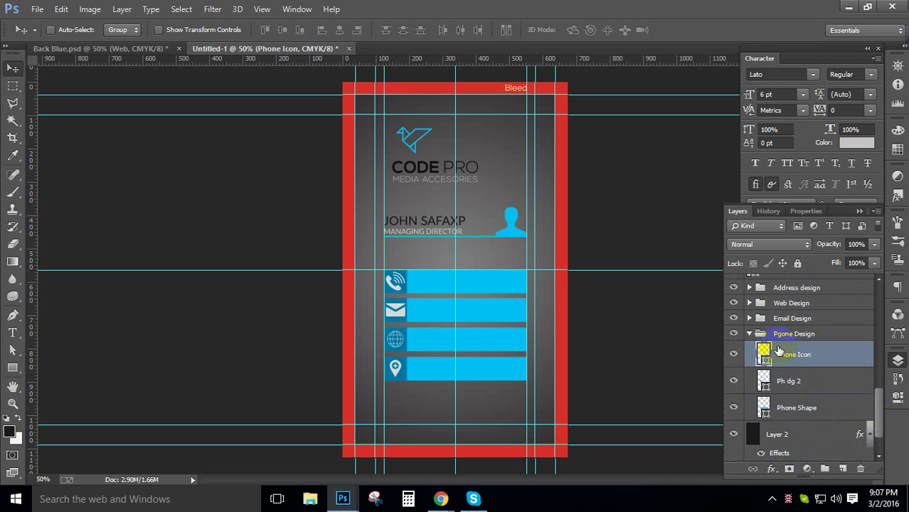
click(750, 334)
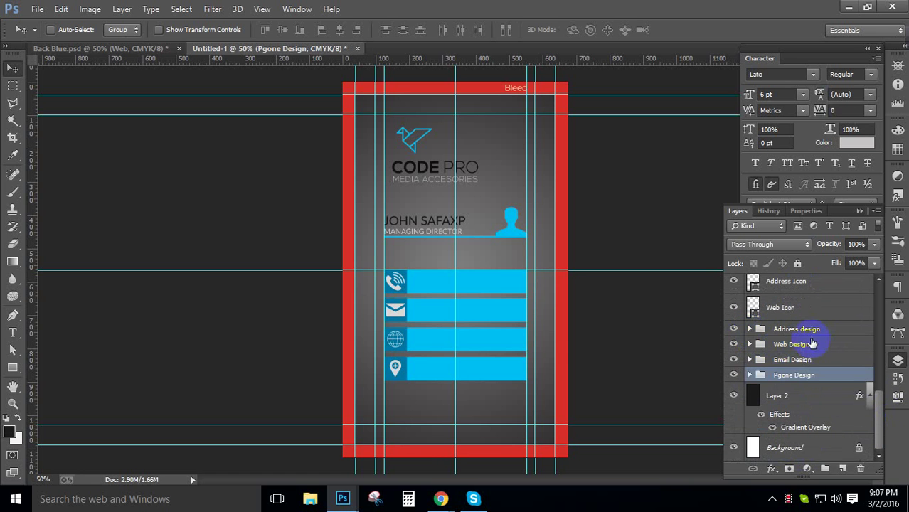
Step: Move the Web Icon layer into the Web Design group above its other layers and collapse the group
click(782, 327)
drag(782, 324, 790, 345)
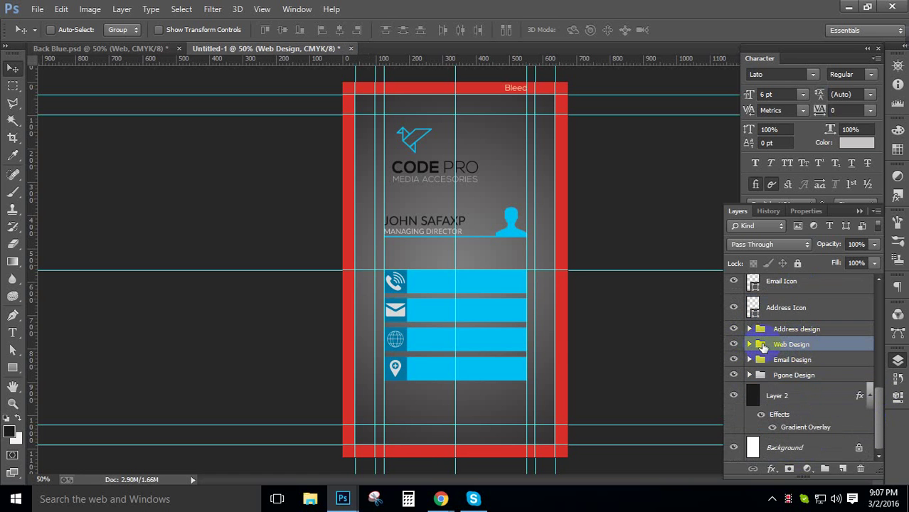
click(751, 346)
drag(785, 418, 811, 353)
click(749, 345)
Step: Move the Address Icon layer into the Address design group above Ad dg 2 and collapse the group
click(795, 308)
drag(796, 308, 764, 334)
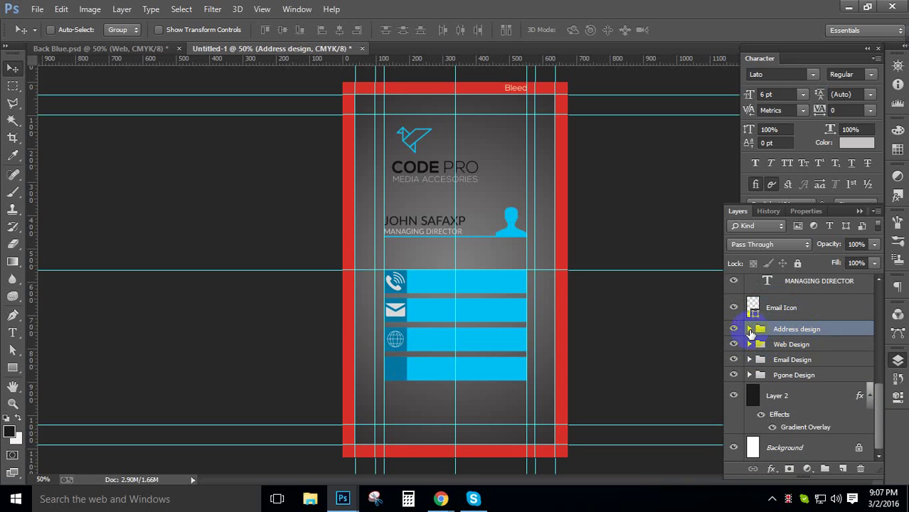
click(751, 329)
drag(822, 400, 763, 340)
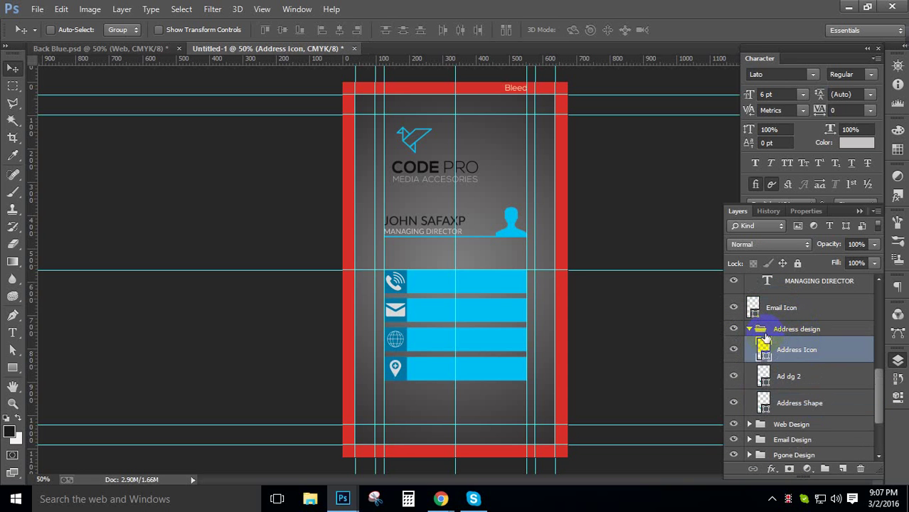
click(762, 330)
click(775, 307)
click(749, 328)
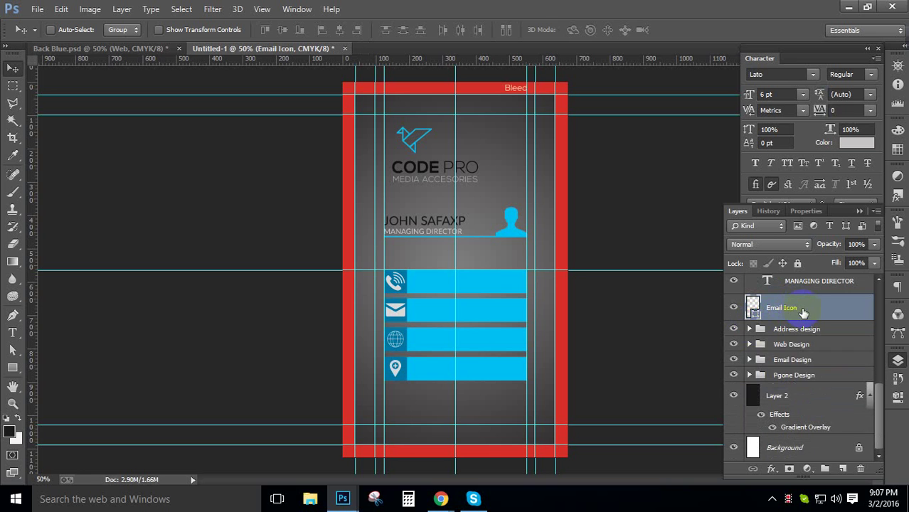
Step: Move the Email Icon layer into the Email Design group above its other layers and collapse the group
drag(802, 313, 786, 360)
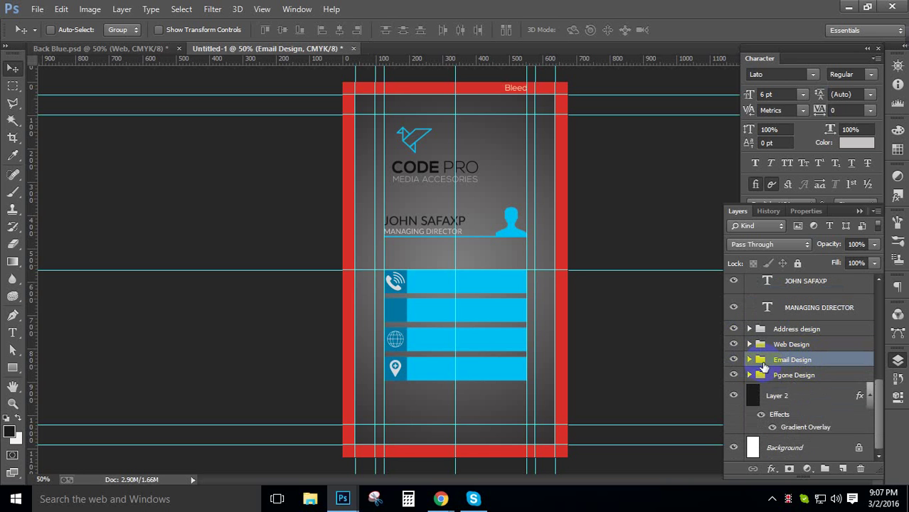
click(749, 360)
drag(825, 433, 827, 367)
click(749, 359)
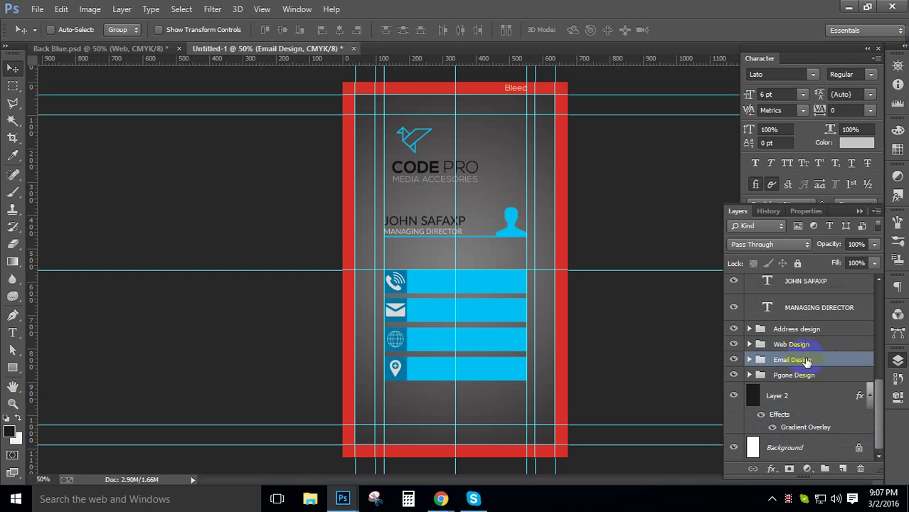
drag(382, 325, 384, 326)
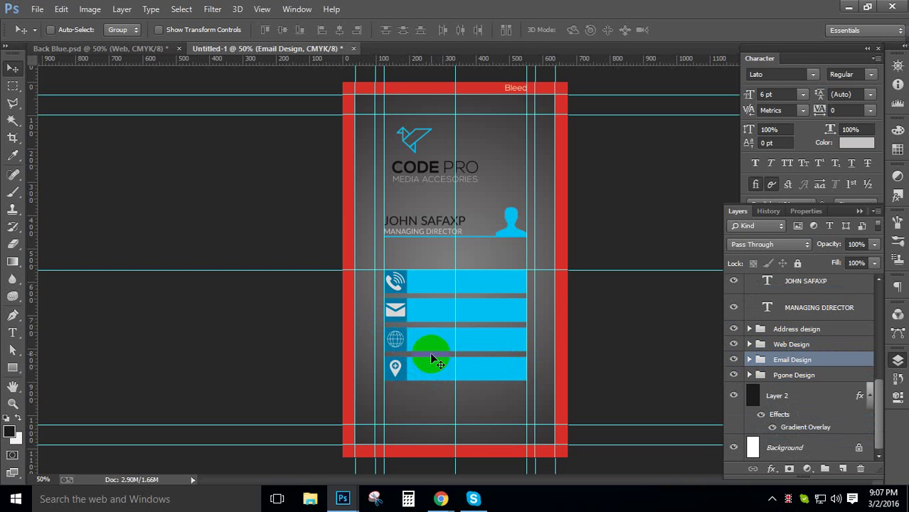
click(617, 375)
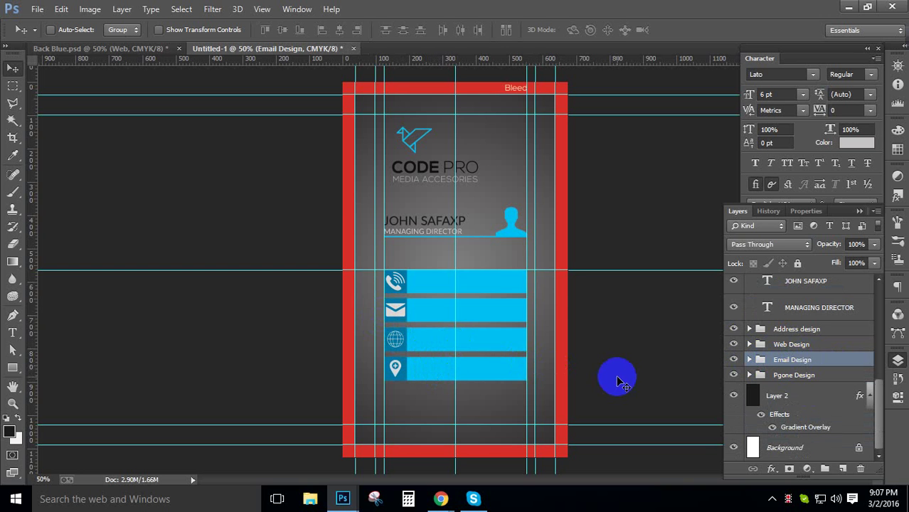
Step: Collapse the Name group and rename the Forma 1 layer directly above it as "name Icon"
drag(873, 397, 876, 377)
click(749, 340)
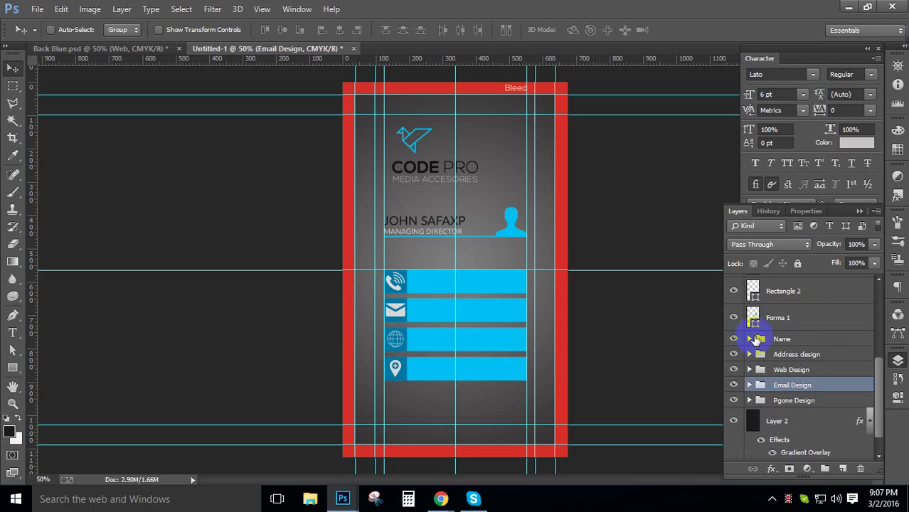
click(818, 320)
drag(880, 371, 876, 334)
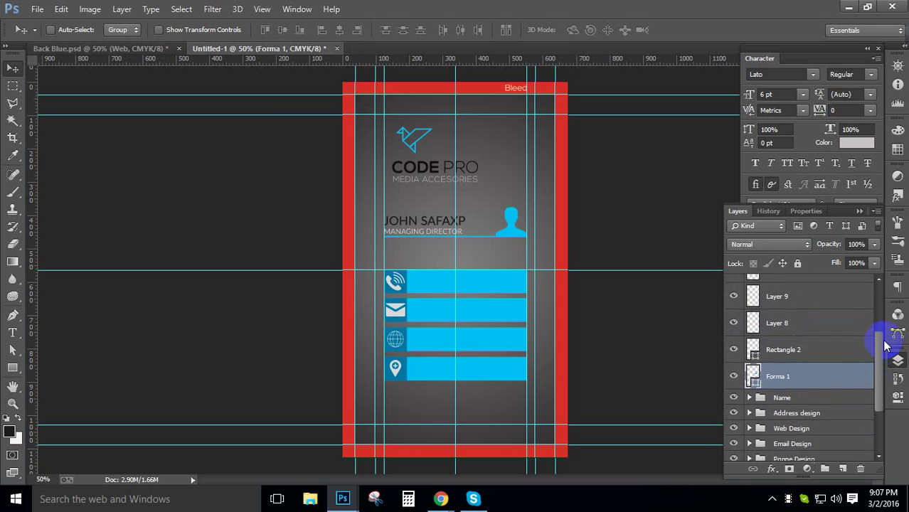
shift+click(818, 356)
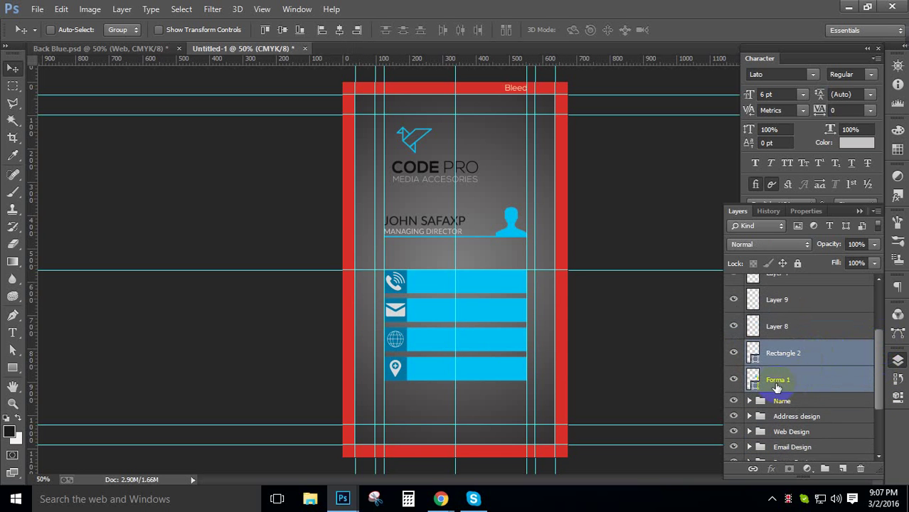
double_click(778, 381)
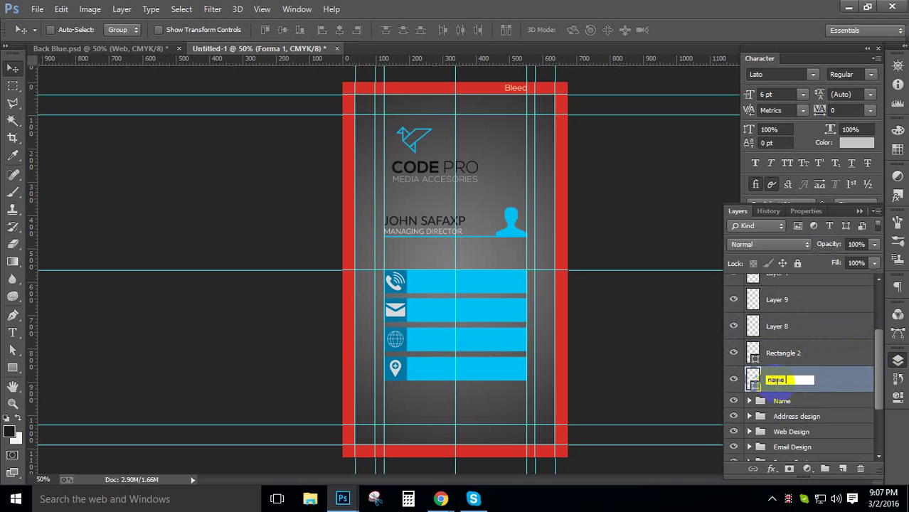
key(Return)
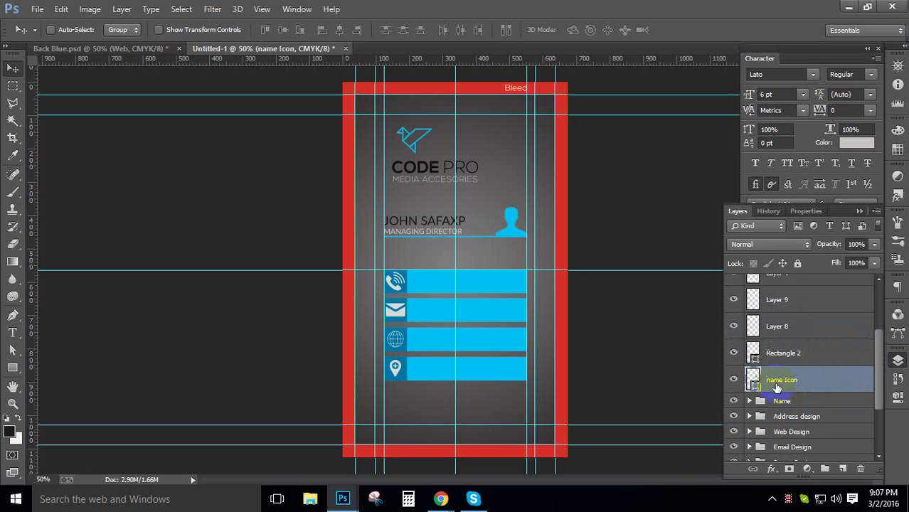
Step: Group the Rectangle 2 and name Icon layers and name the group "Neme Design"
double_click(782, 353)
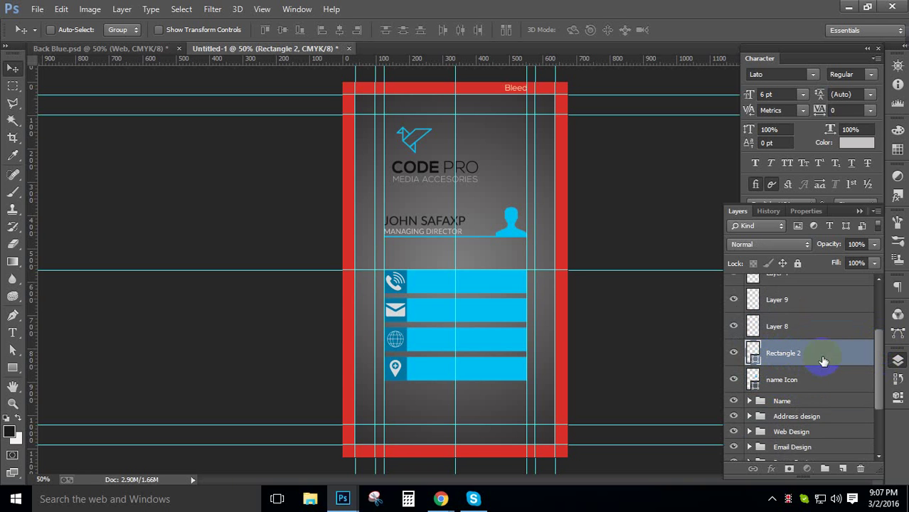
shift+click(819, 380)
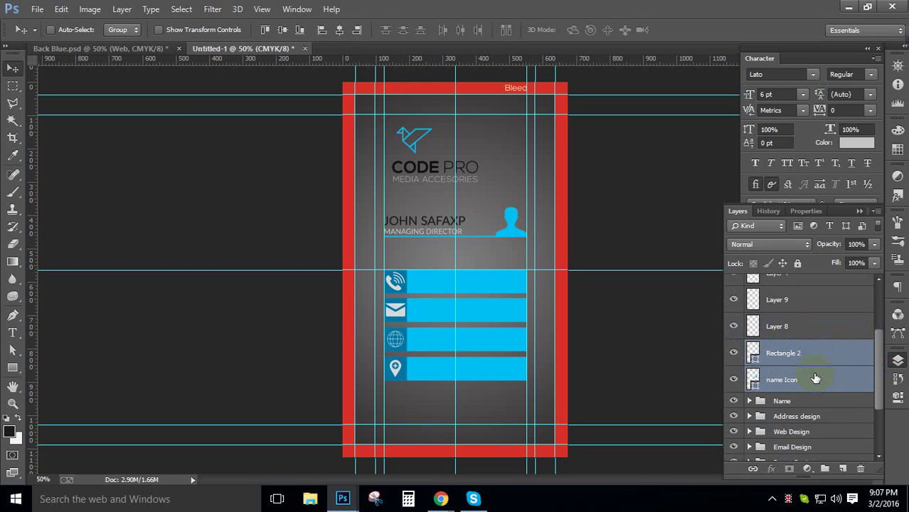
key(ctrl+g)
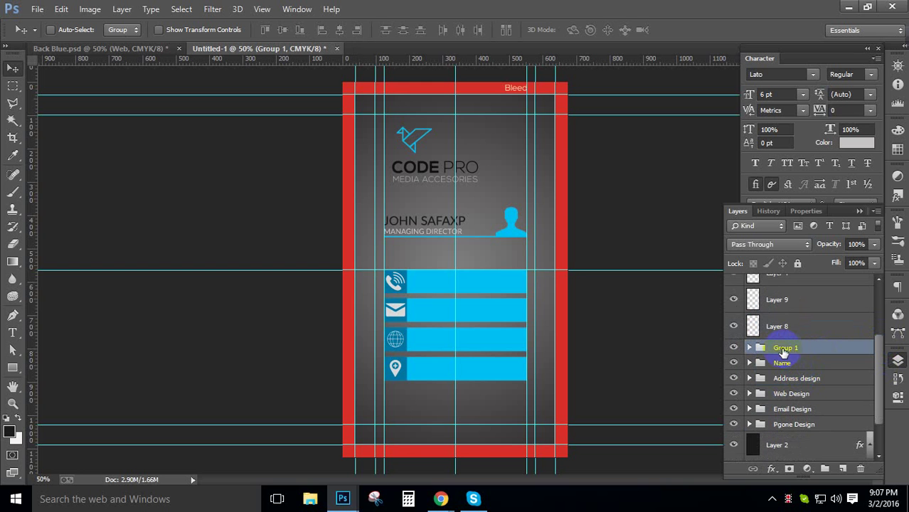
double_click(784, 347)
text(Neme Design)
key(Return)
Step: Move the Neme Design group into the Name group and collapse the Name group
drag(782, 351, 761, 365)
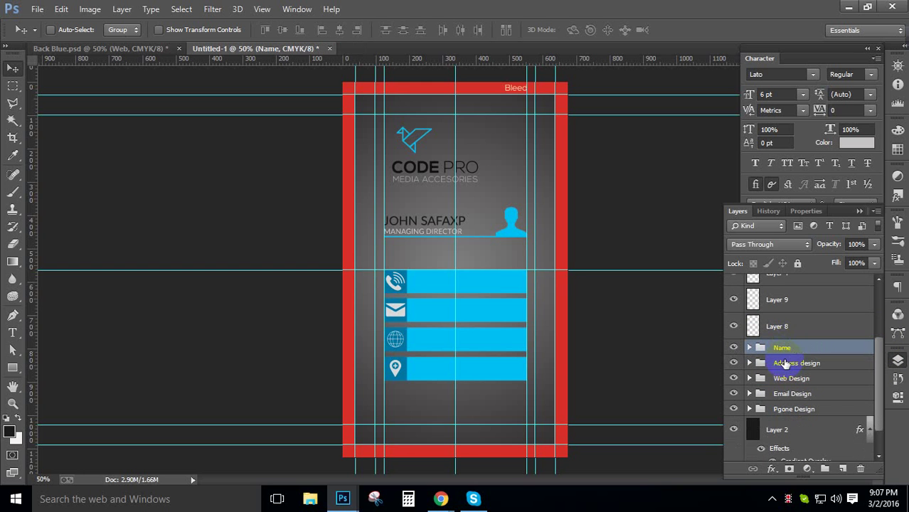
click(750, 348)
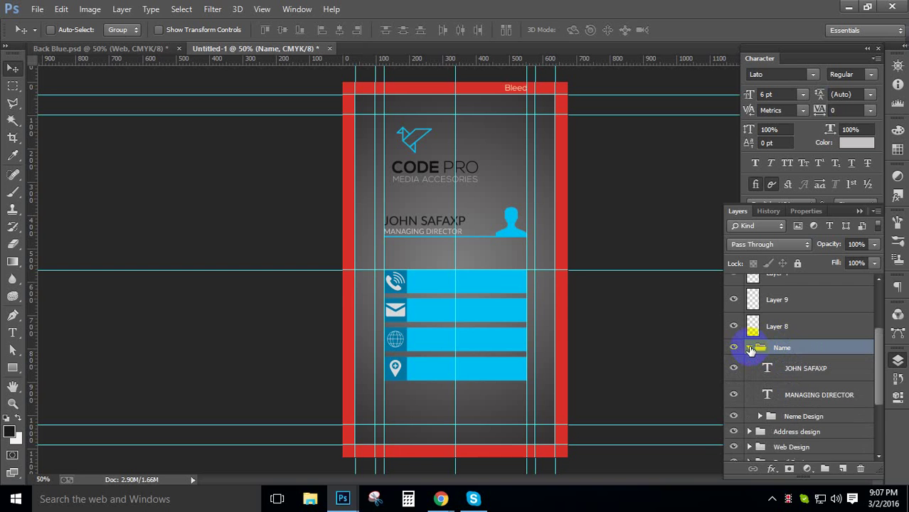
click(750, 348)
Step: Delete the spare Forma 1 layer between the Bleed and Logo groups, checking its visibility first
click(808, 325)
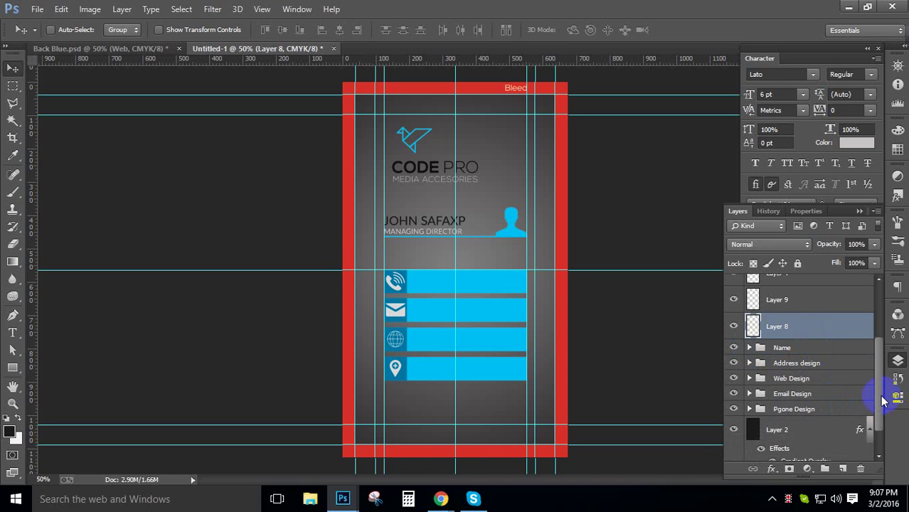
drag(882, 400, 877, 314)
click(734, 303)
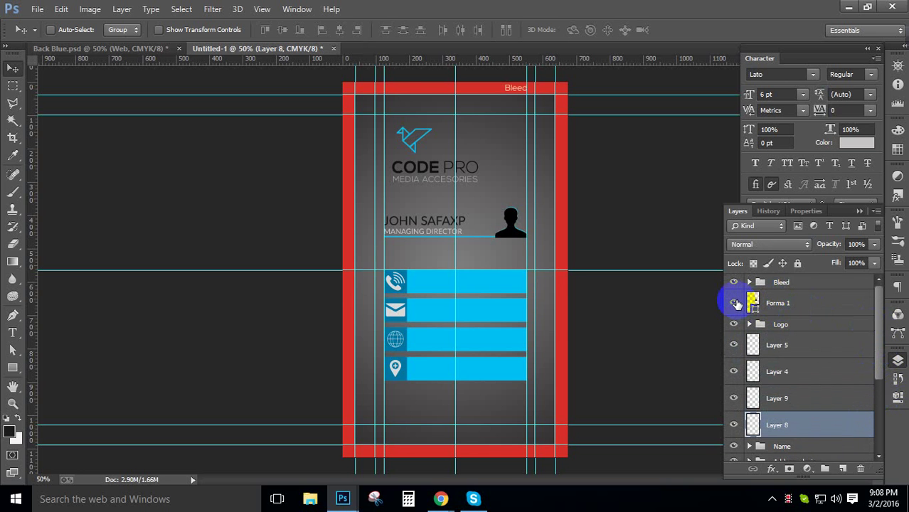
click(734, 303)
click(780, 303)
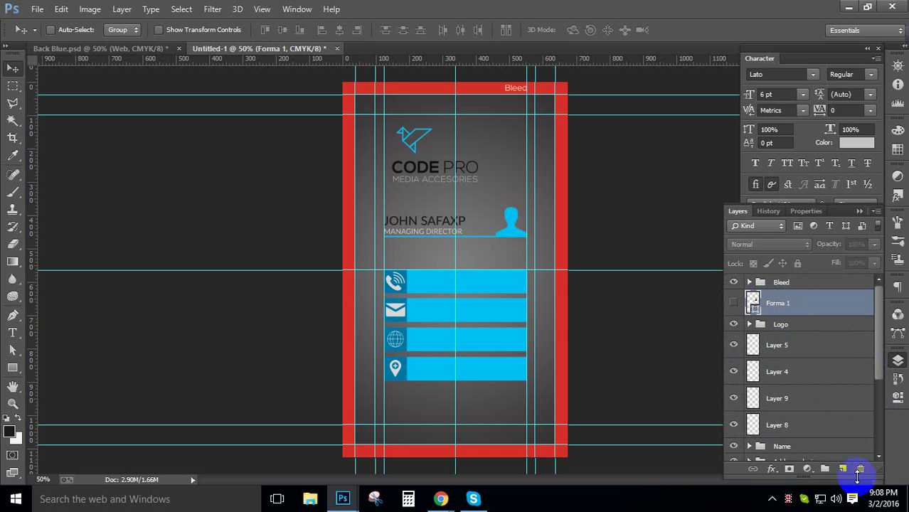
click(861, 471)
click(419, 193)
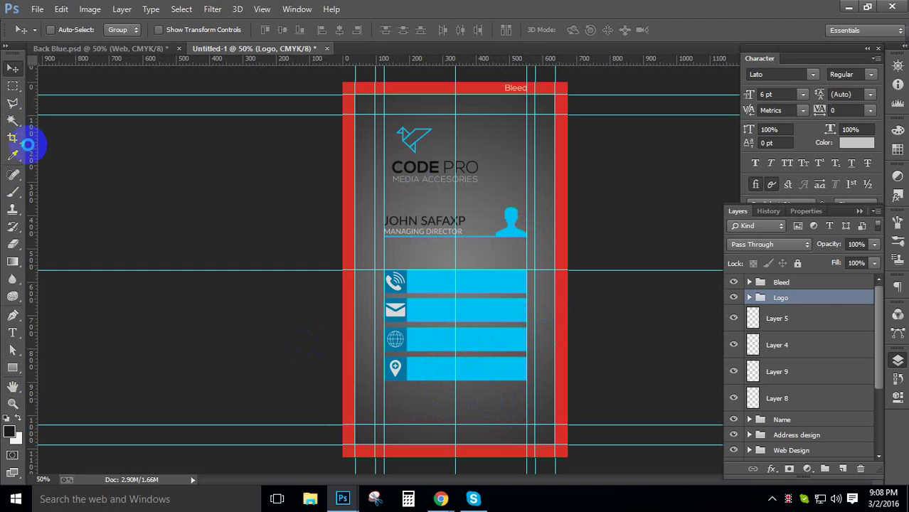
Step: Look through New folder (3) on the JSD-Jahir (G:) drive and its subfolders for the QR code file to open
key(ctrl+o)
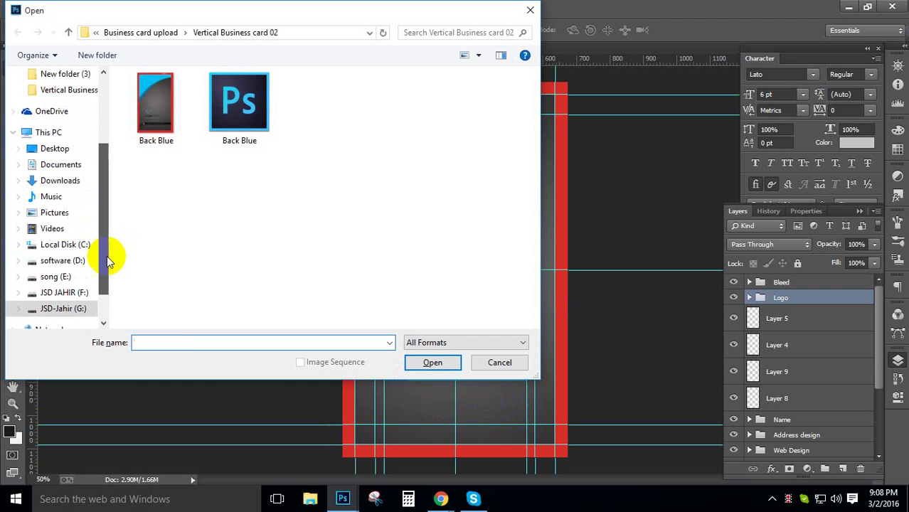
scroll(107, 255, down, 1)
click(58, 284)
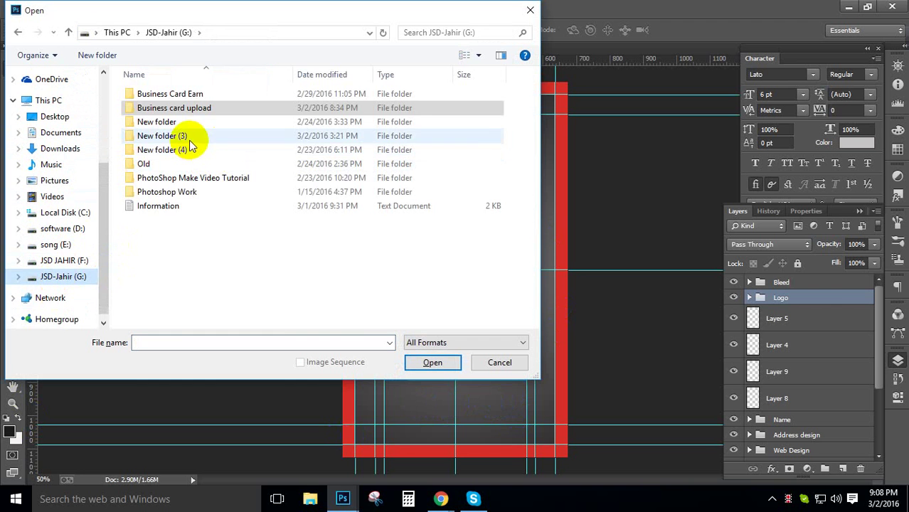
double_click(190, 140)
scroll(537, 153, down, 1)
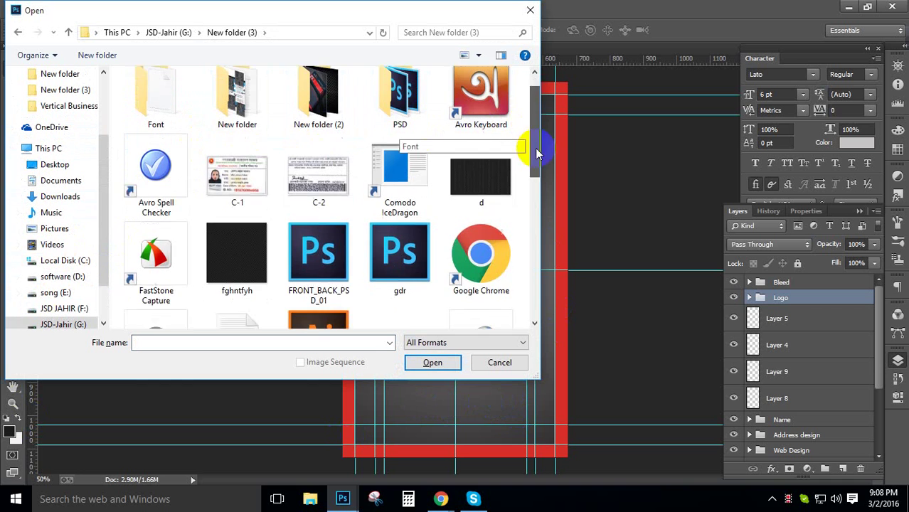
drag(537, 153, 524, 126)
double_click(255, 96)
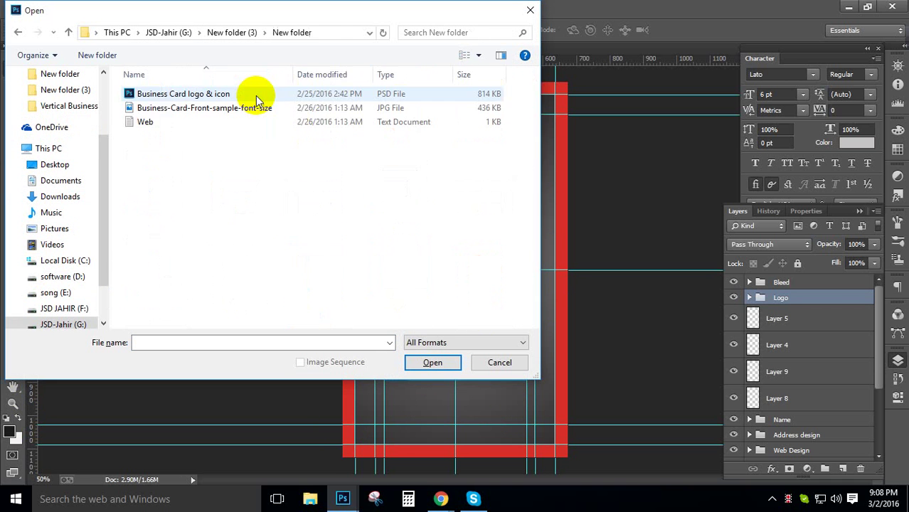
key(BackSpace)
double_click(320, 104)
key(BackSpace)
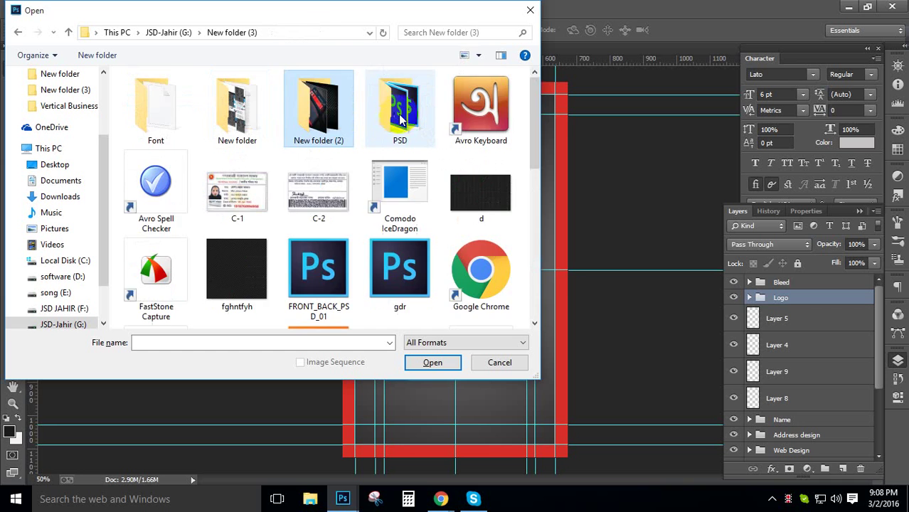
double_click(399, 114)
key(BackSpace)
key(BackSpace)
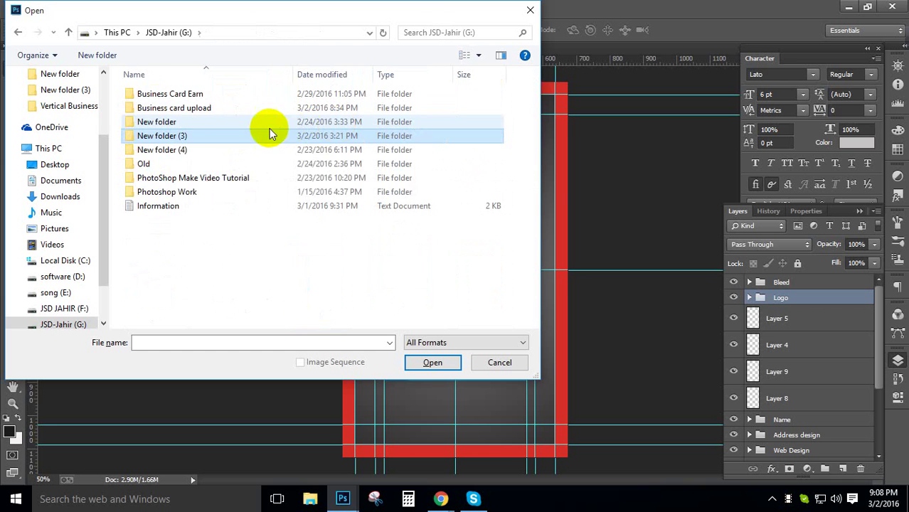
Step: Find the QR code file among the subfolders of the Old folder on the JSD-Jahir (G:) drive and open it
double_click(222, 152)
key(BackSpace)
double_click(220, 160)
double_click(214, 104)
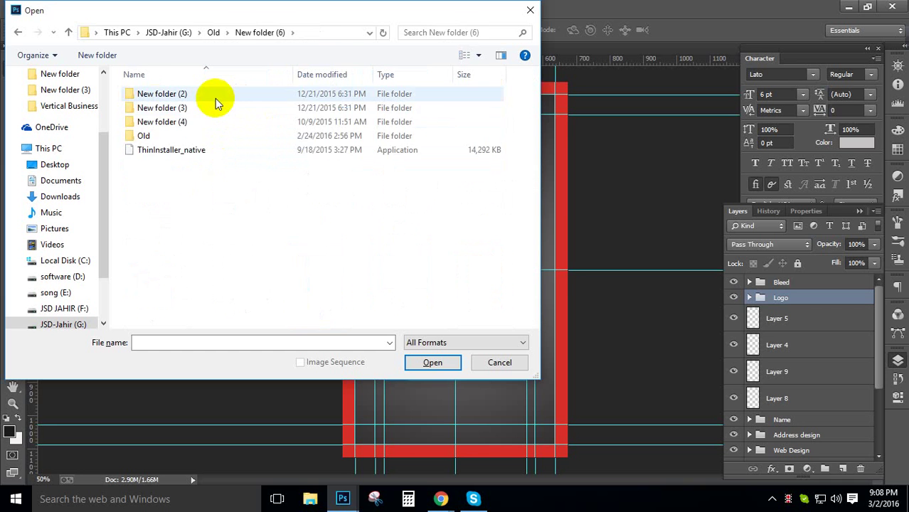
key(BackSpace)
double_click(215, 96)
double_click(207, 150)
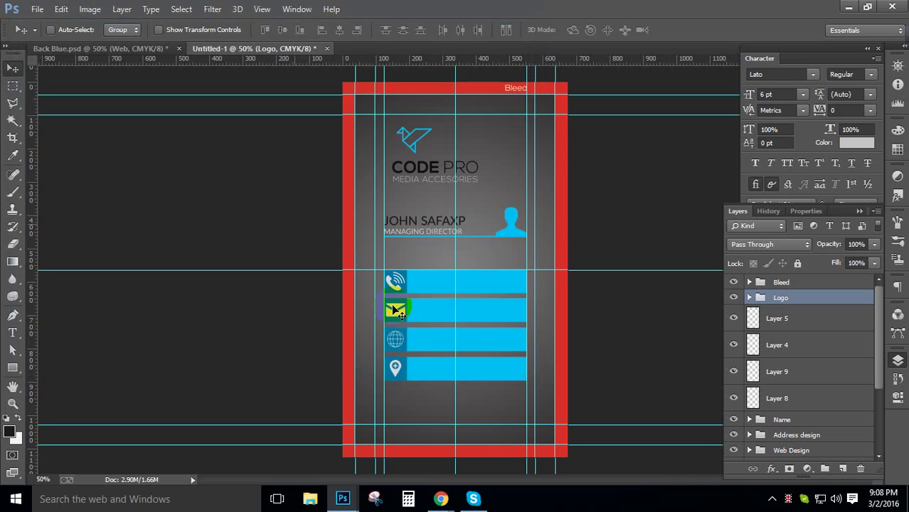
Step: Bring the QR code into the business card below the address bar and scale it to about 106 px square
drag(147, 112, 508, 382)
click(167, 63)
key(ctrl+t)
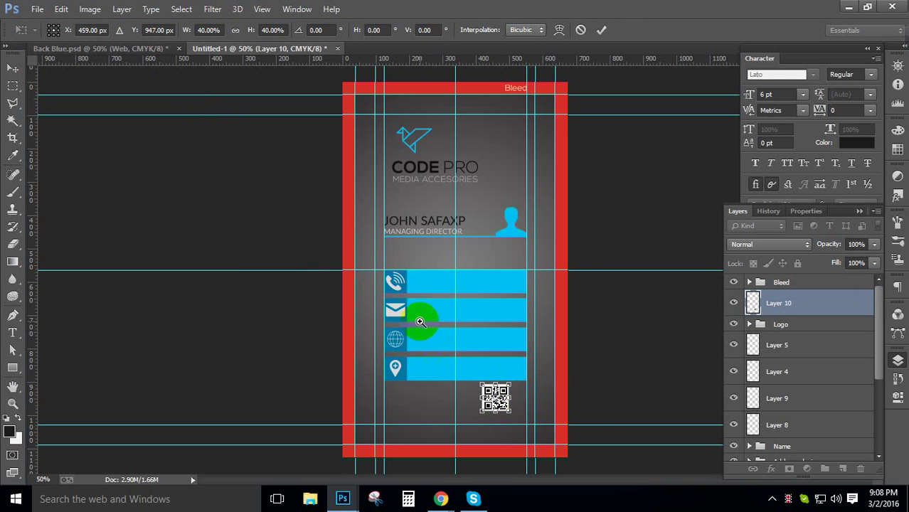
drag(436, 340, 582, 433)
drag(439, 336, 440, 355)
drag(455, 269, 483, 260)
key(Return)
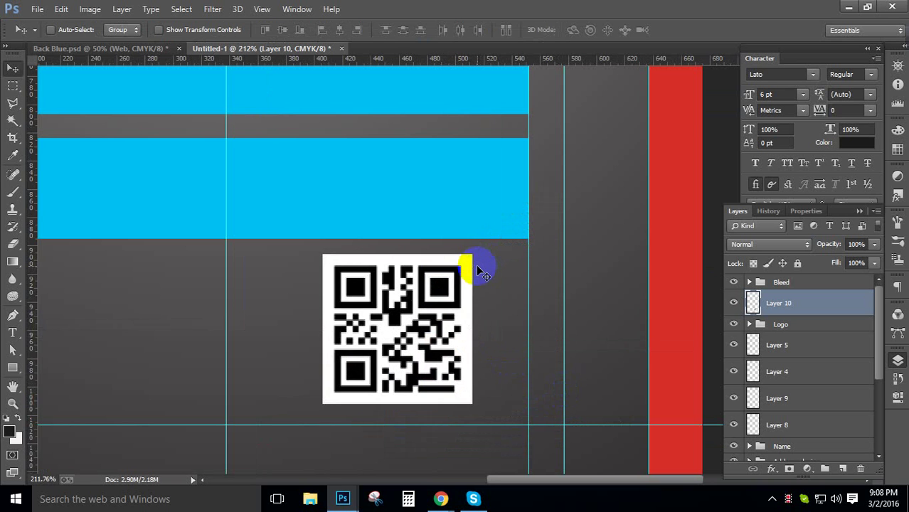
alt+click(463, 260)
alt+click(459, 261)
alt+click(456, 264)
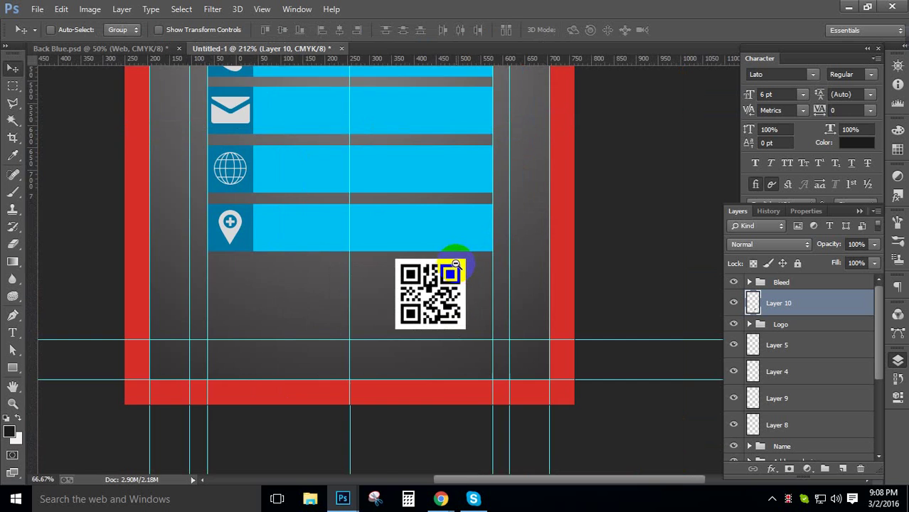
alt+click(484, 267)
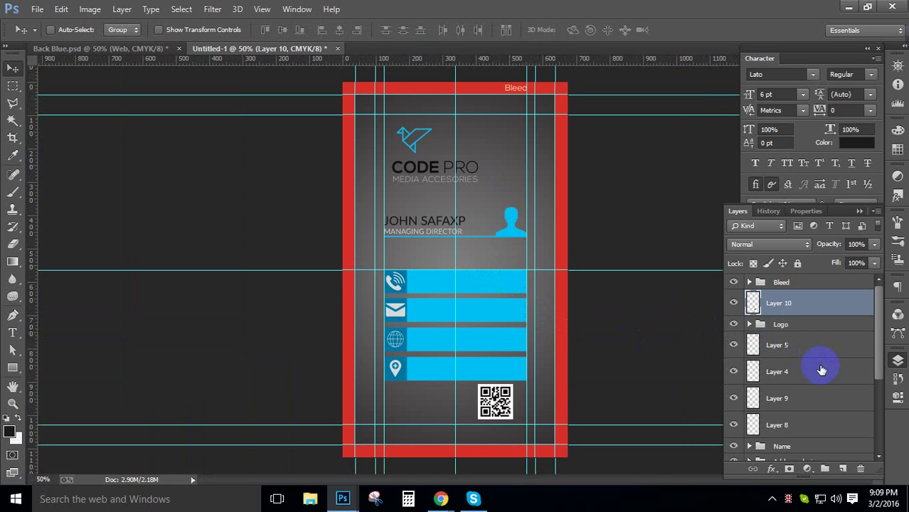
scroll(877, 358, down, 1)
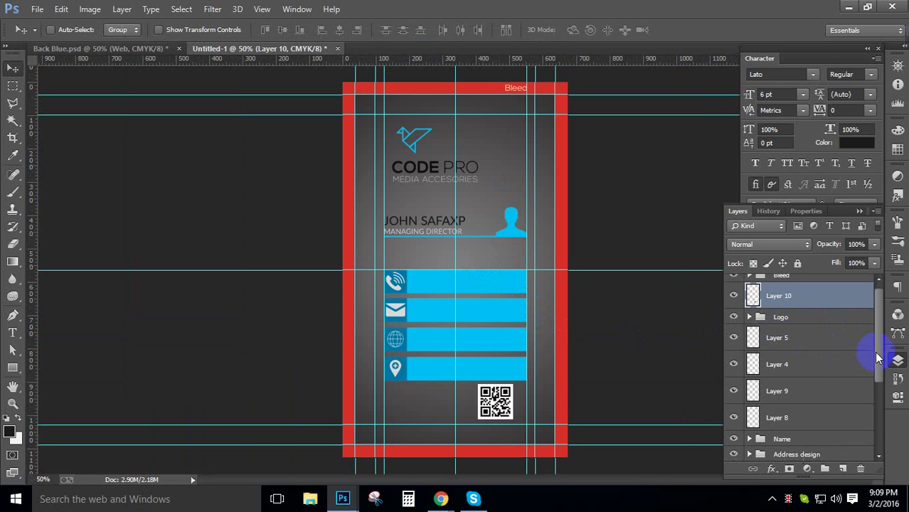
scroll(877, 358, down, 3)
click(797, 351)
shift+click(786, 367)
shift+click(818, 383)
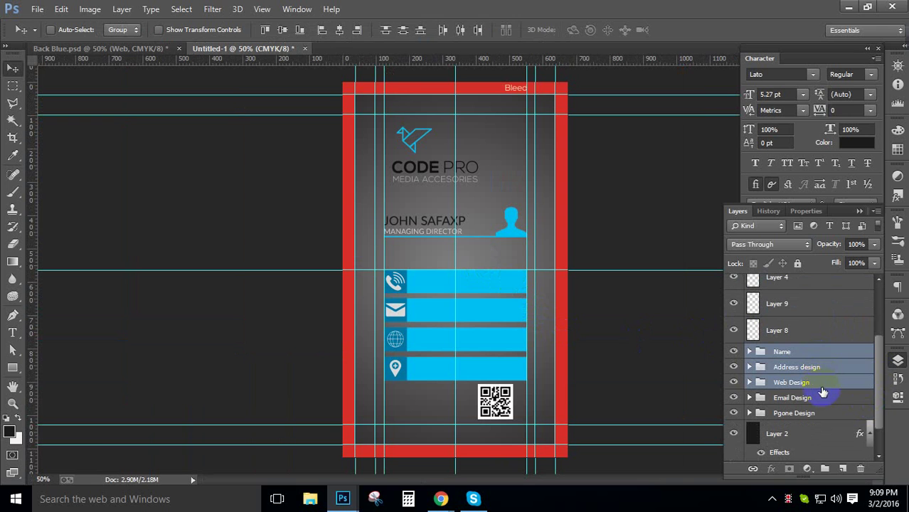
click(818, 367)
shift+click(821, 382)
shift+click(823, 397)
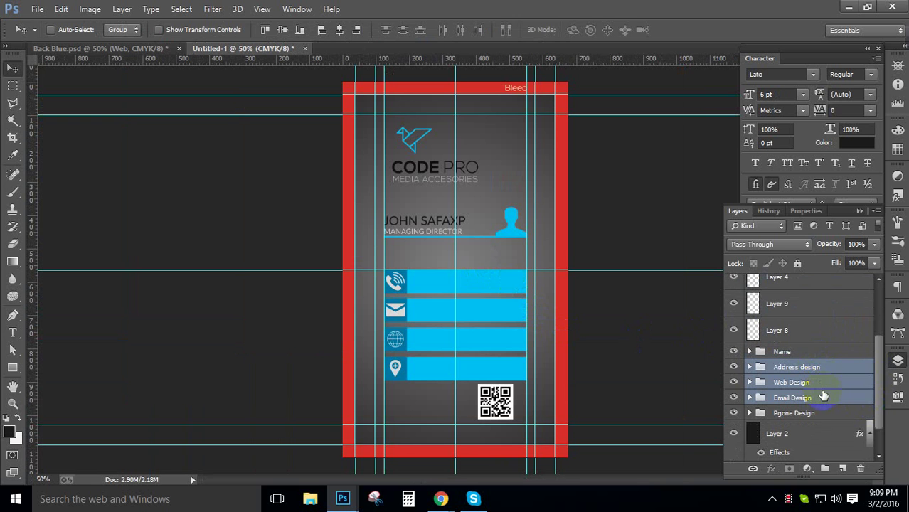
Step: Correct the name of the Pgone Design group to "Phone Design"
double_click(794, 413)
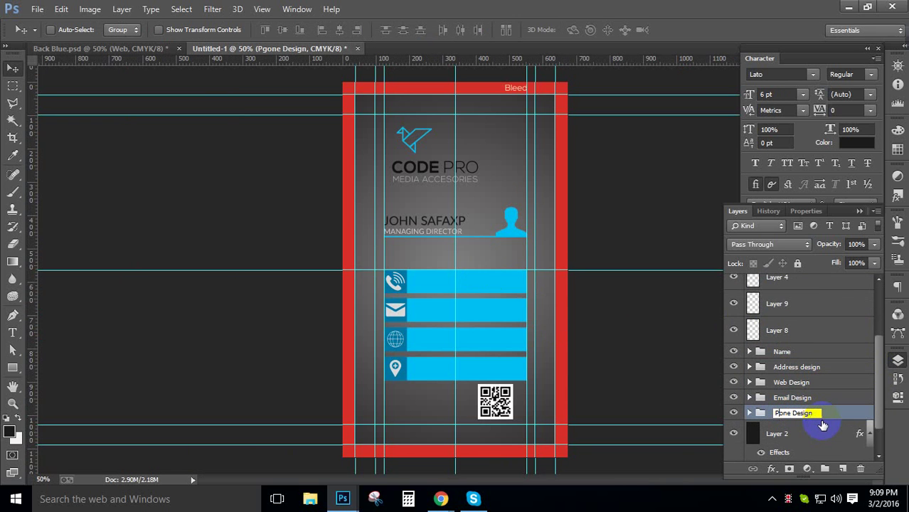
key(Return)
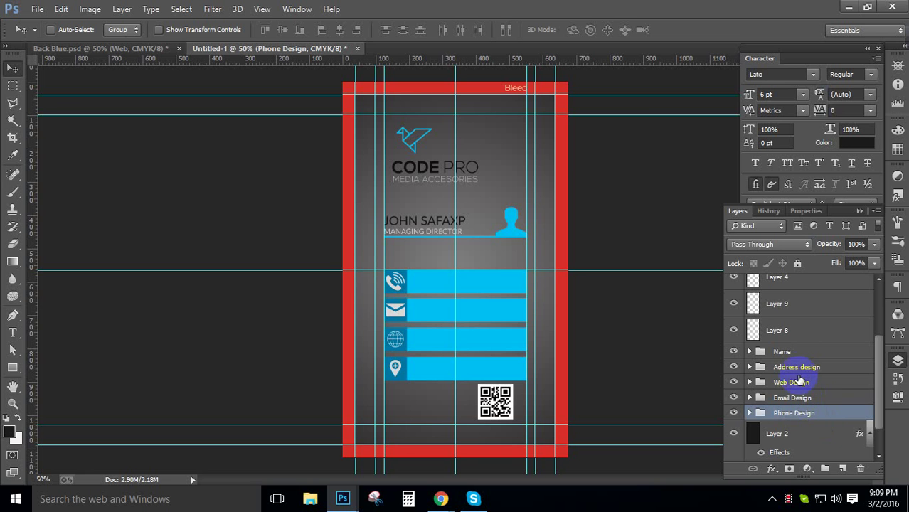
Step: Group the Phone, Email, Web and Address design groups together and name the new group "Phone, Emai, Web, Address"
ctrl+click(800, 367)
ctrl+click(800, 382)
ctrl+click(805, 397)
key(ctrl+g)
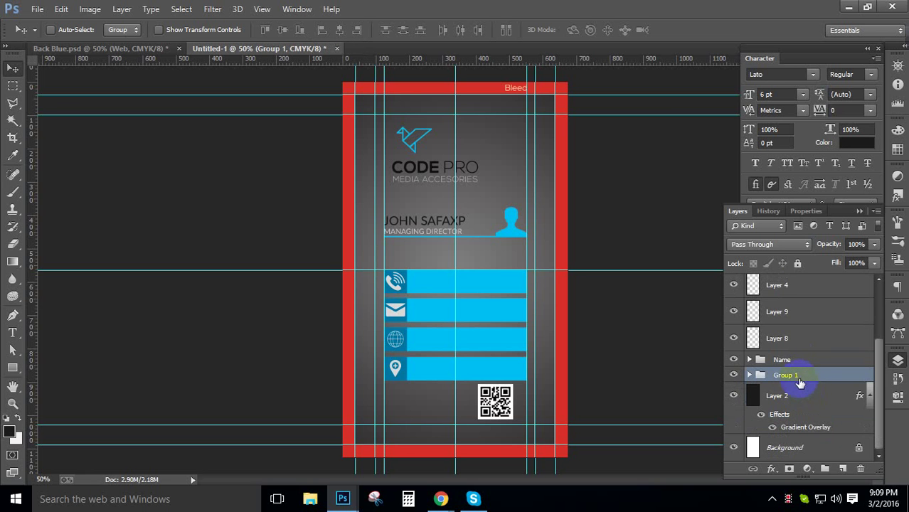
double_click(785, 375)
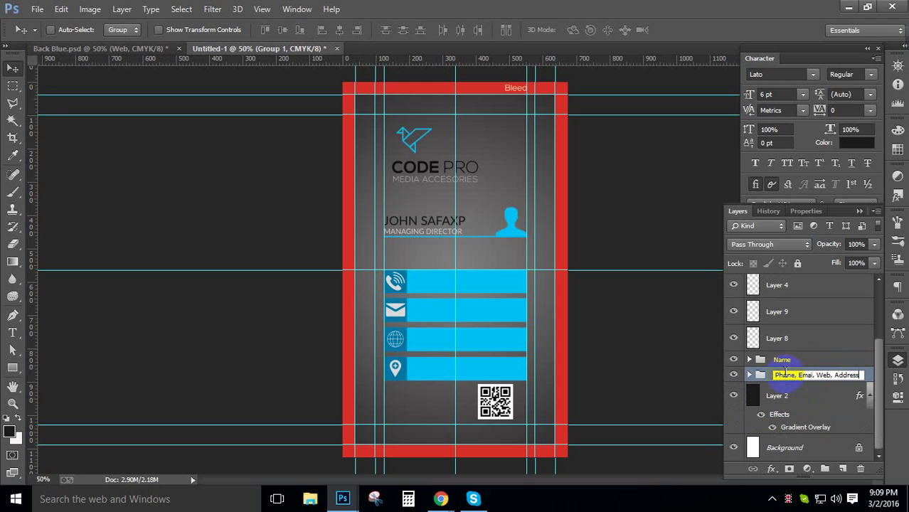
key(Return)
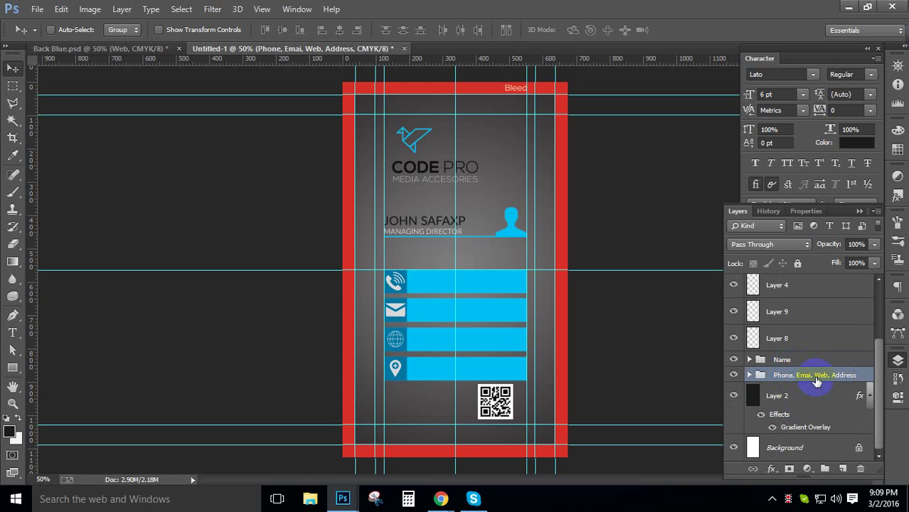
Step: Check which artwork Layer 10 holds by toggling its visibility, and move it in the stack to just above the Name group
drag(880, 359, 867, 293)
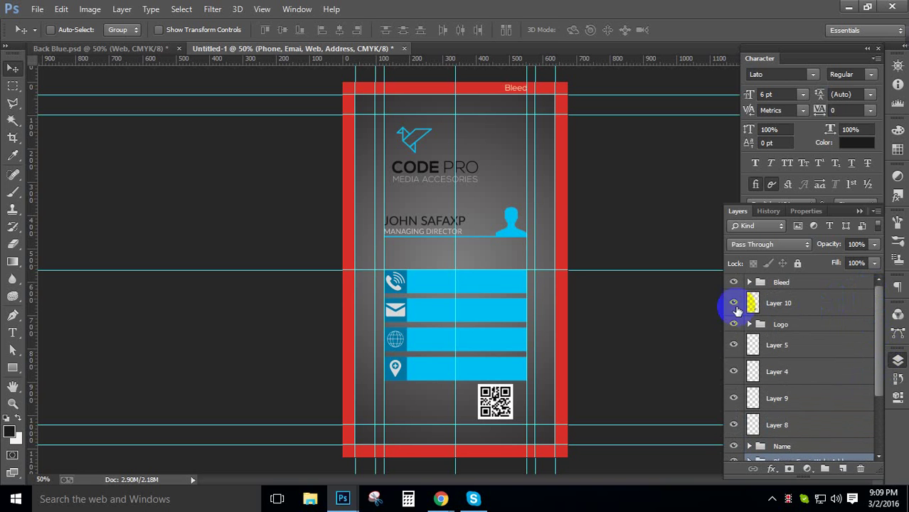
click(734, 302)
click(734, 302)
drag(793, 300, 830, 432)
scroll(867, 370, down, 3)
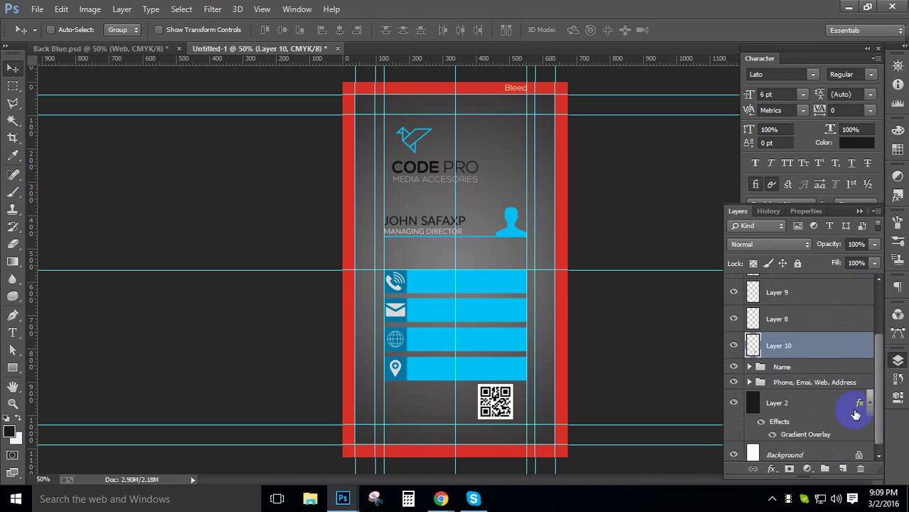
Step: Shift the contact bars group slightly up the card and nudge the QR code on Layer 10 up a few pixels
click(794, 384)
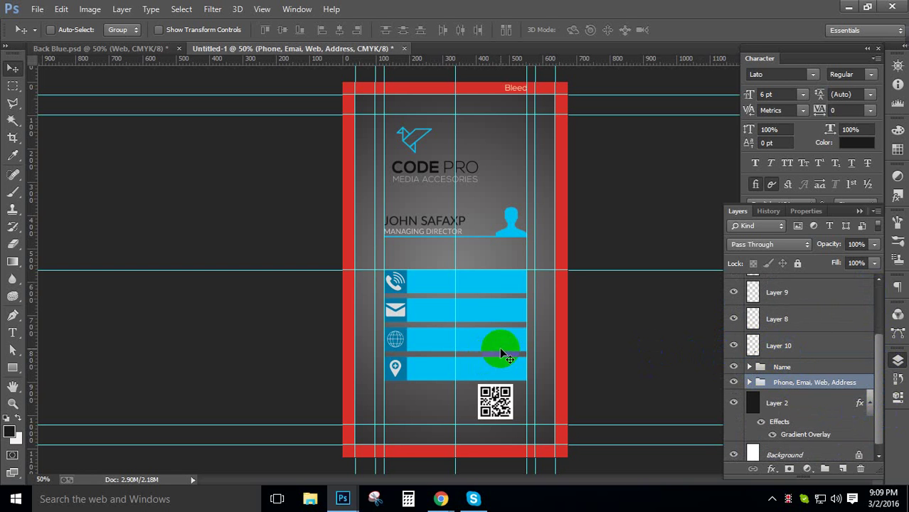
mouse_move(500, 347)
mouse_down()
mouse_move(501, 327)
mouse_move(501, 346)
mouse_up()
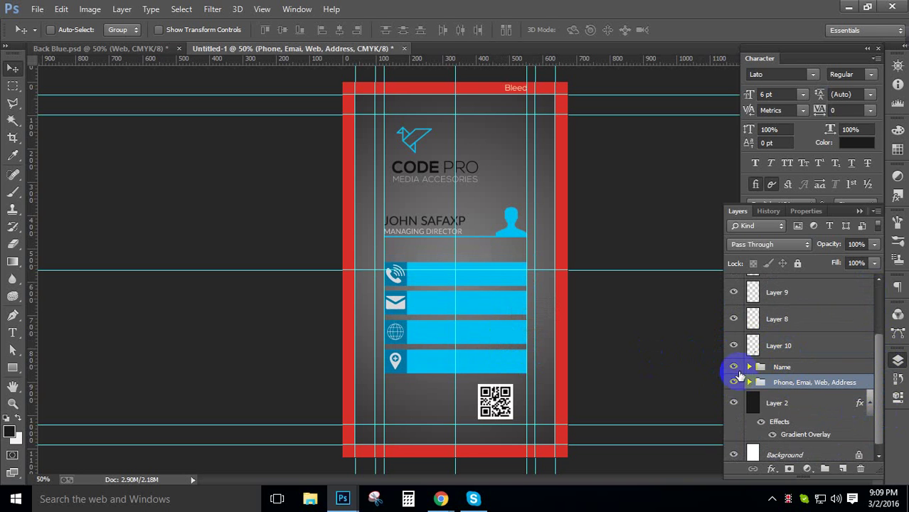
click(797, 345)
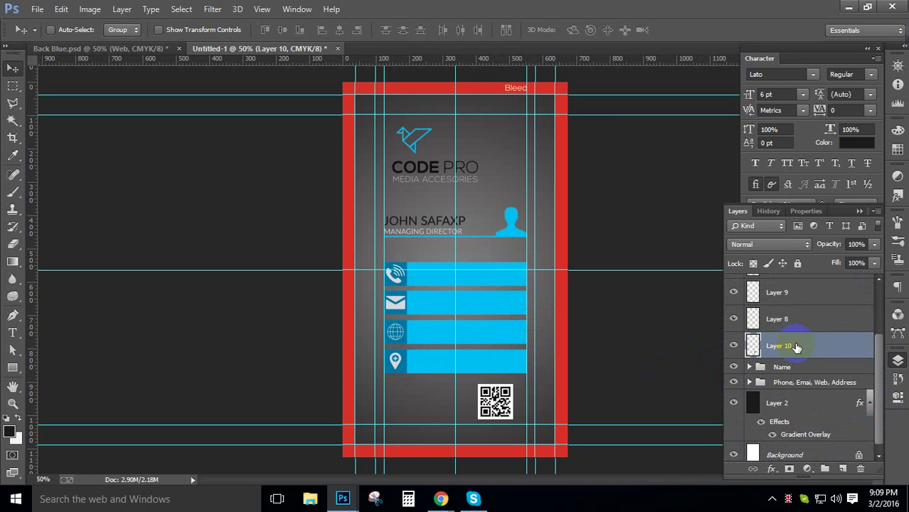
key(Up)
key(Up)
key(Up)
key(Up)
key(Up)
key(Up)
key(Up)
key(Up)
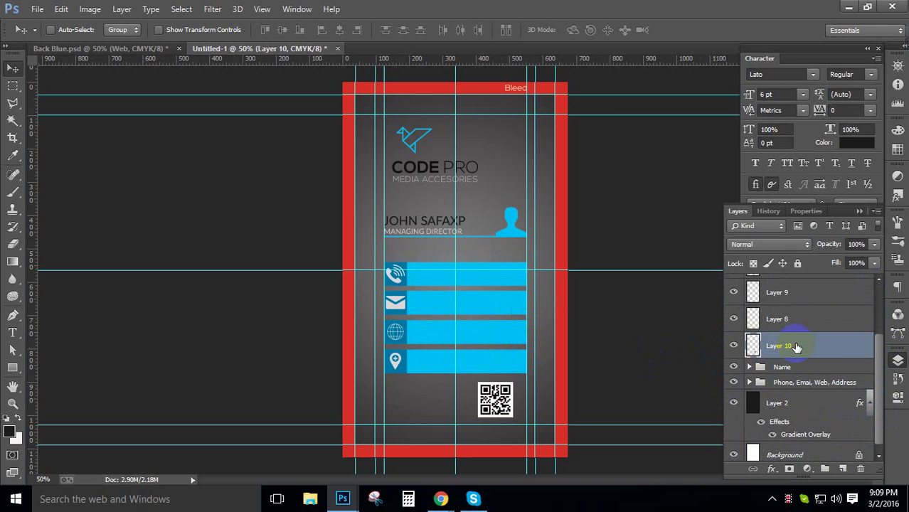
Step: On Layer 8, draw a blue rectangle bar about 530 × 23 px from beyond the card's left edge into the QR code
click(2, 362)
click(85, 357)
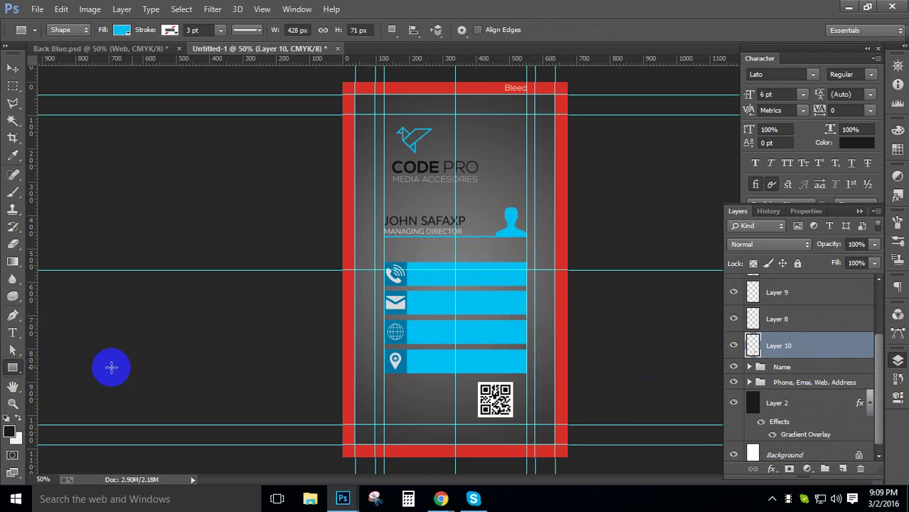
click(785, 326)
scroll(609, 410, up, 5)
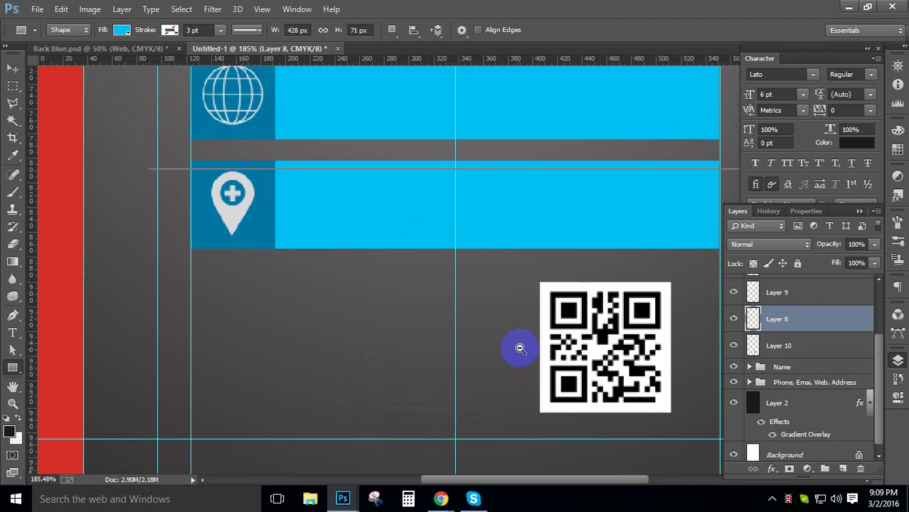
scroll(521, 349, down, 4)
drag(208, 353, 562, 370)
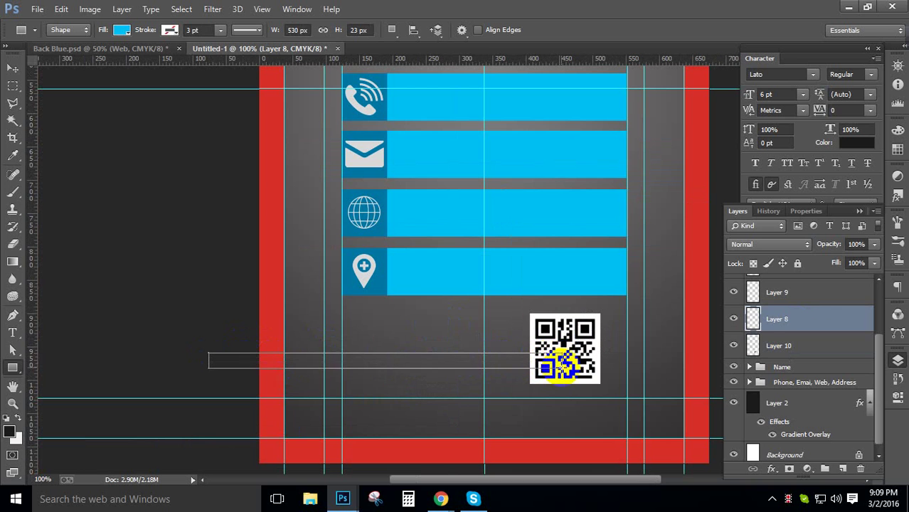
drag(444, 361, 444, 353)
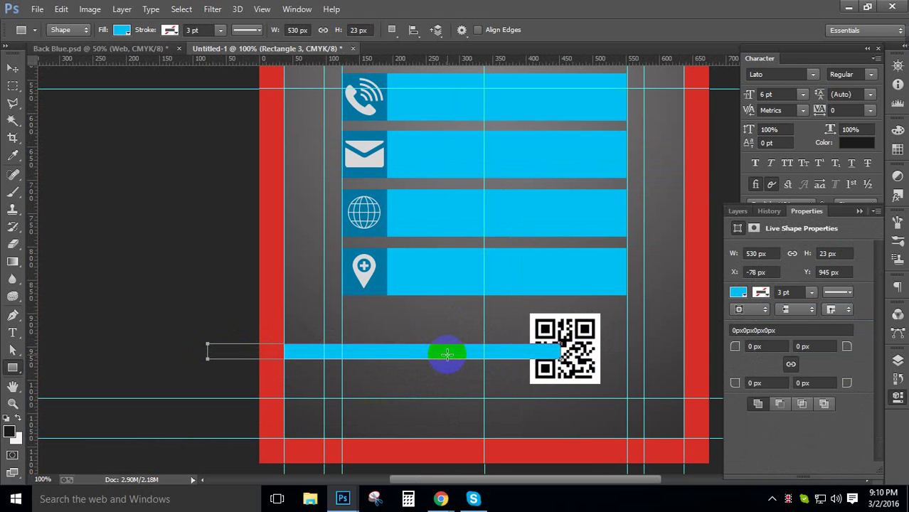
click(738, 211)
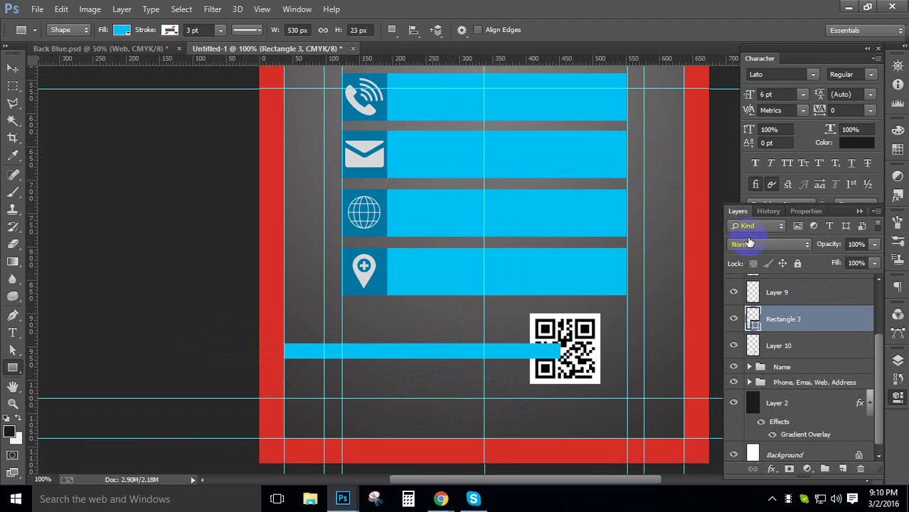
Step: Place a horizontal guide through the vertical centre of the QR code, using its transform box as reference
click(803, 348)
key(ctrl+t)
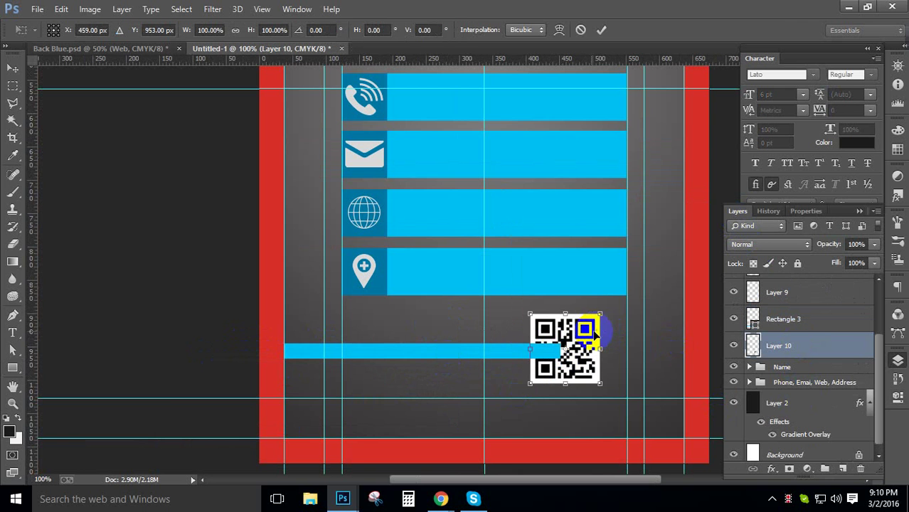
drag(555, 67, 615, 350)
key(Return)
key(u)
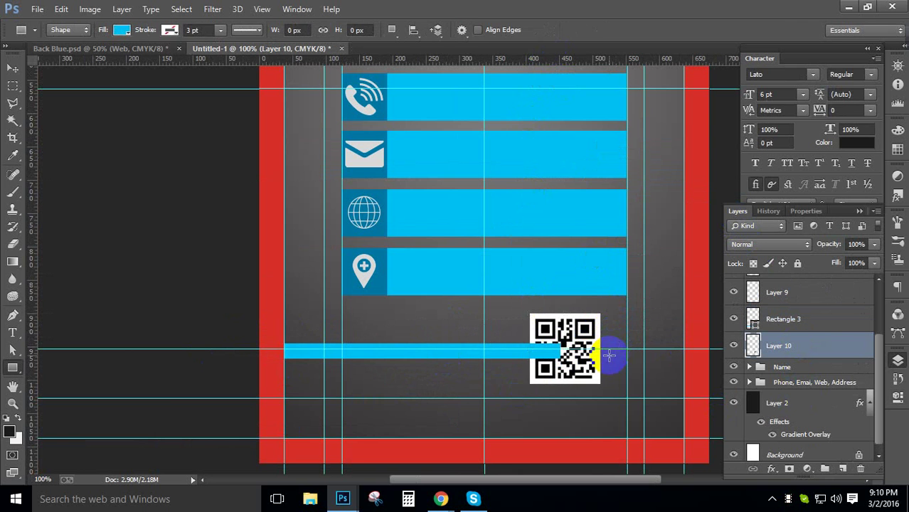
Step: Nudge the thin blue bar up to Y 953.50 px to centre it on the new horizontal guide
click(792, 331)
key(ctrl+t)
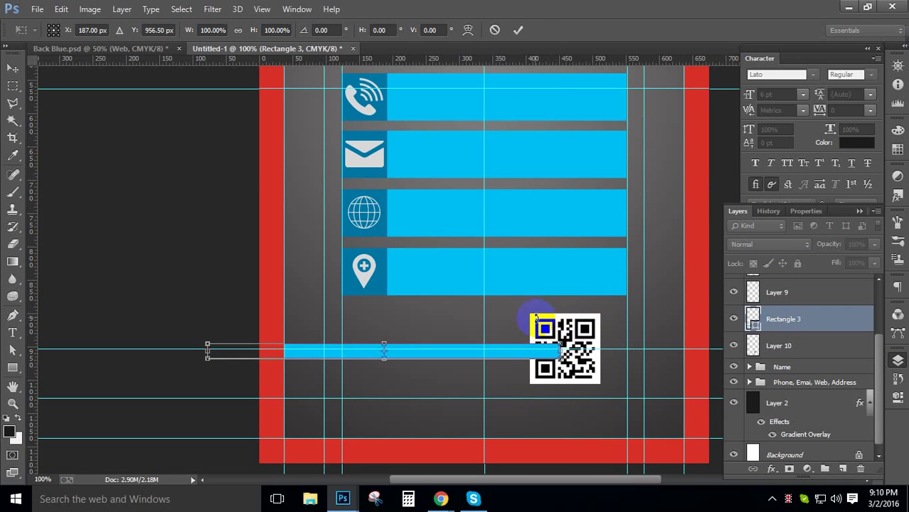
key(Up)
key(Up)
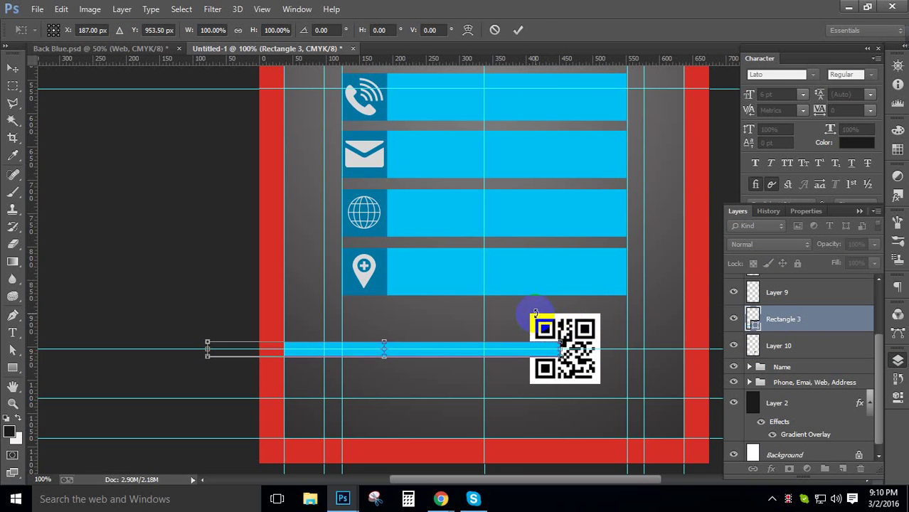
key(Return)
Step: Draw a rectangle about 126 × 128 px over the QR code, leaving an even margin around it
right_click(12, 367)
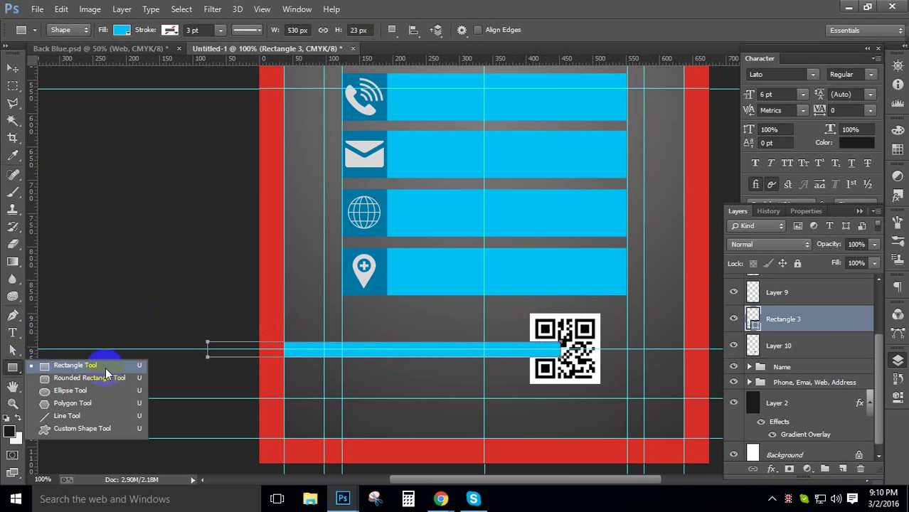
click(105, 367)
drag(522, 306, 606, 392)
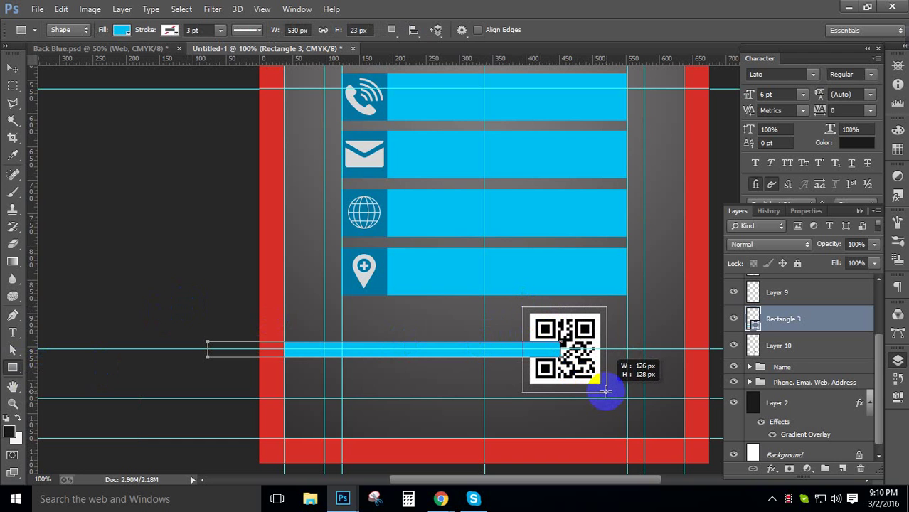
drag(606, 391, 606, 391)
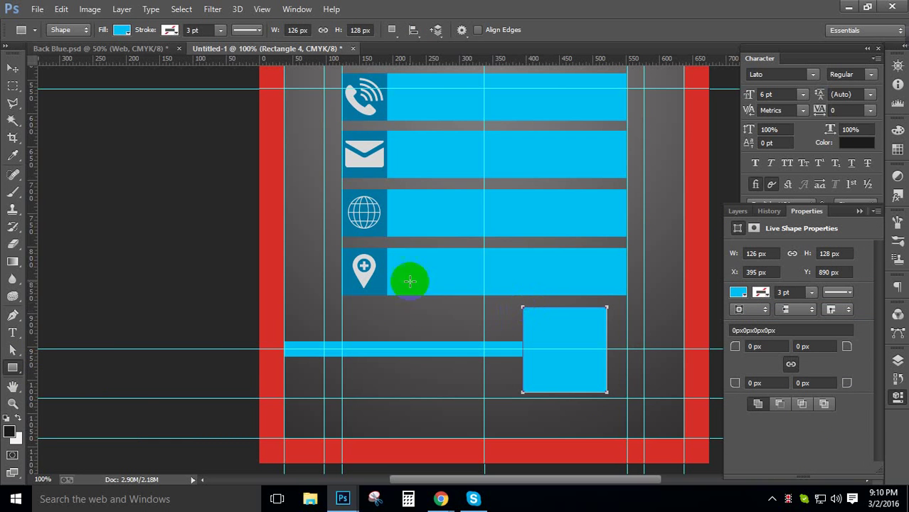
Step: Set the fill of the rectangle over the QR code to dark grey #1a1b1b
click(118, 34)
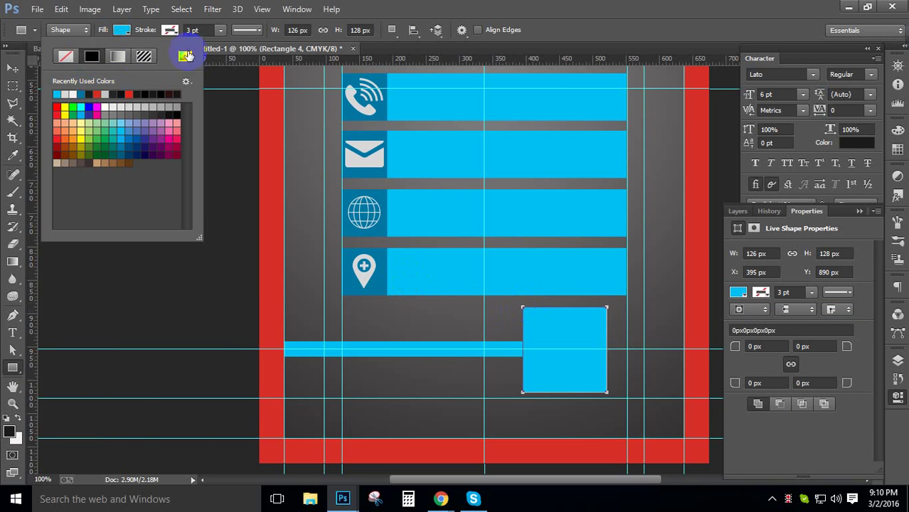
click(186, 57)
drag(612, 366, 603, 384)
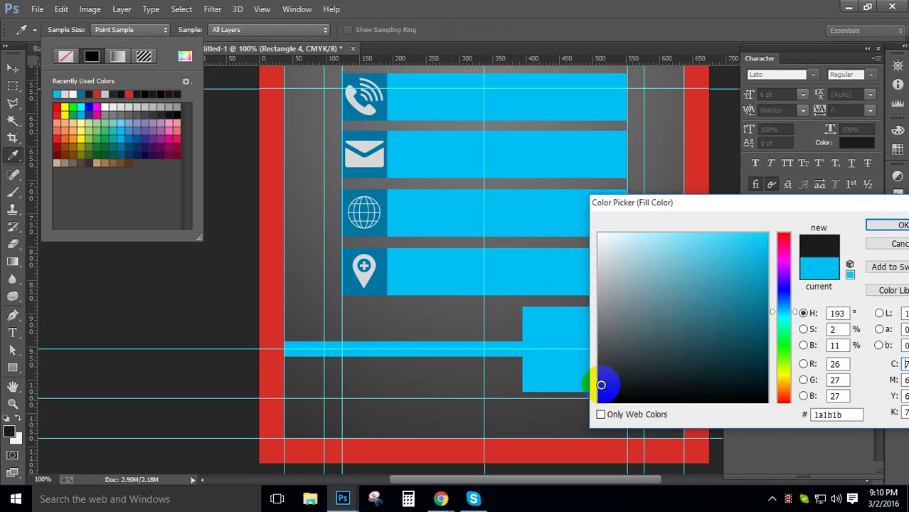
click(888, 224)
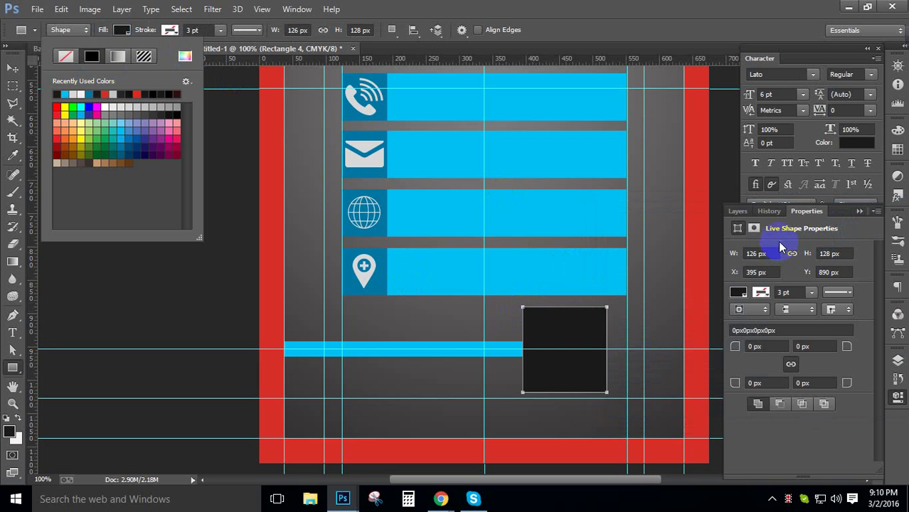
Step: Fill the thin horizontal bar, Rectangle 3, with the recently used dark grey of the square
click(725, 213)
click(737, 212)
click(785, 347)
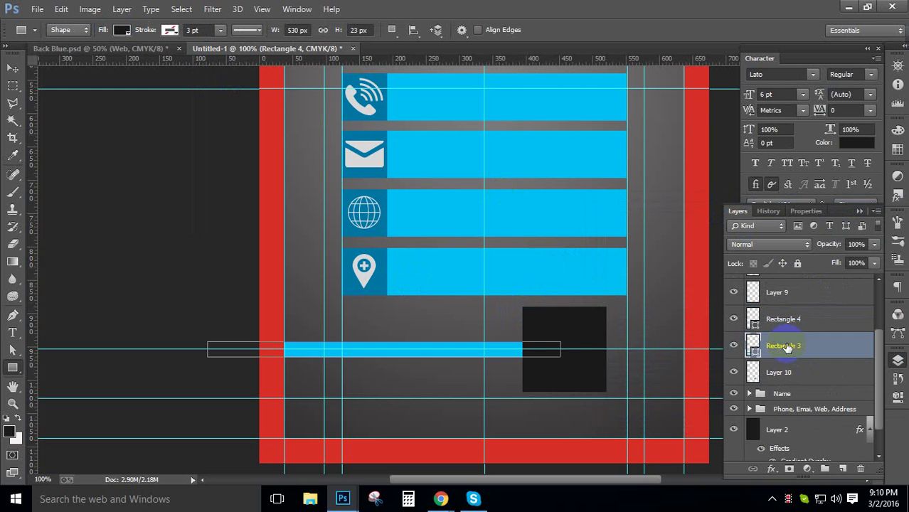
click(122, 29)
click(58, 93)
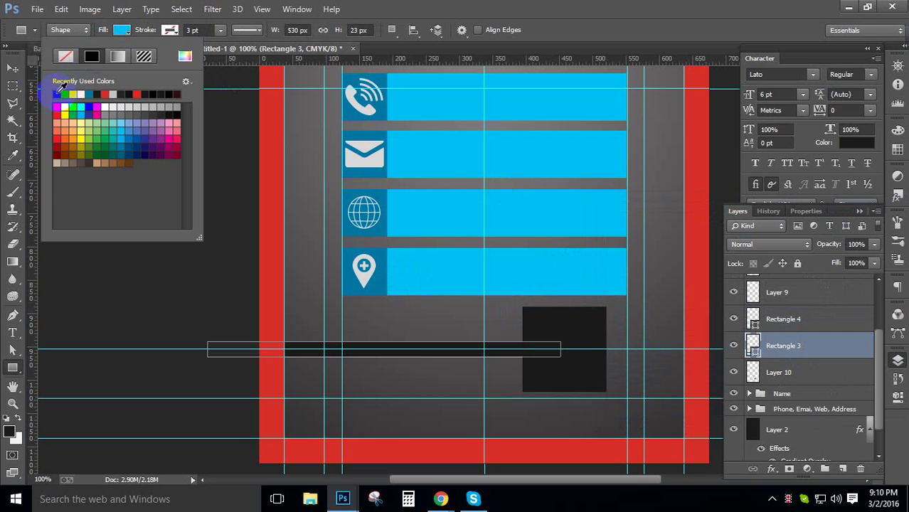
Step: Move the QR code's Layer 10 above Rectangle 4 and Rectangle 3 in the layer stack
click(15, 68)
click(12, 68)
click(806, 374)
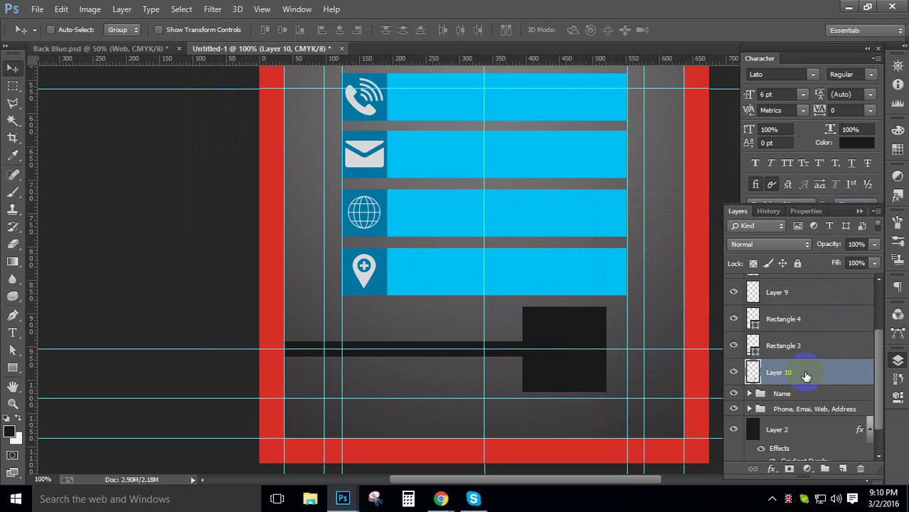
drag(806, 376, 811, 316)
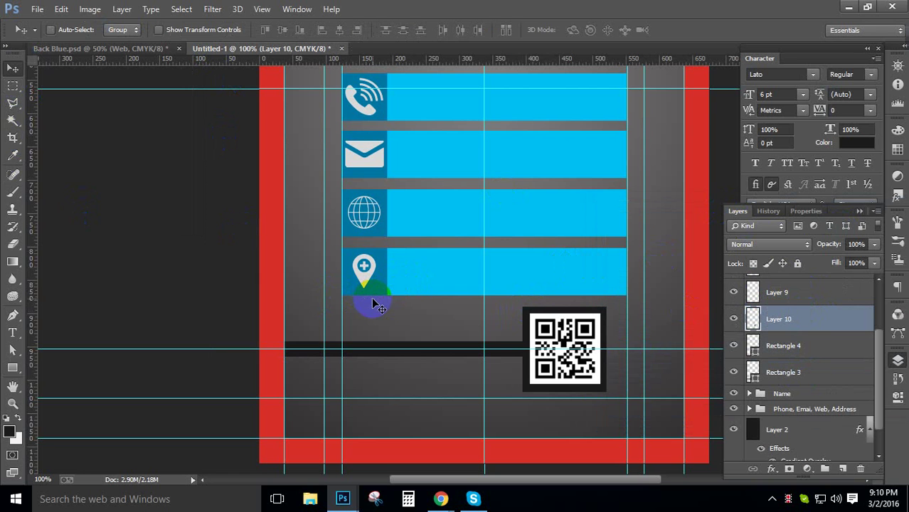
Step: Nudge the QR code, its dark frame and the bar together to line up with the contact bars' right edge, and up slightly
ctrl+click(798, 353)
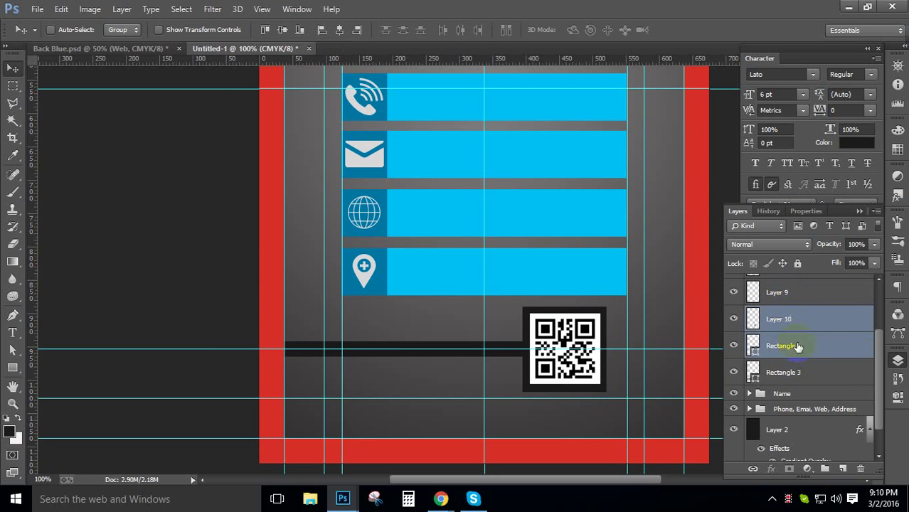
ctrl+click(799, 370)
key(Right)
key(Right)
key(Right)
key(Right)
key(Right)
key(Right)
key(Right)
key(Right)
key(Right)
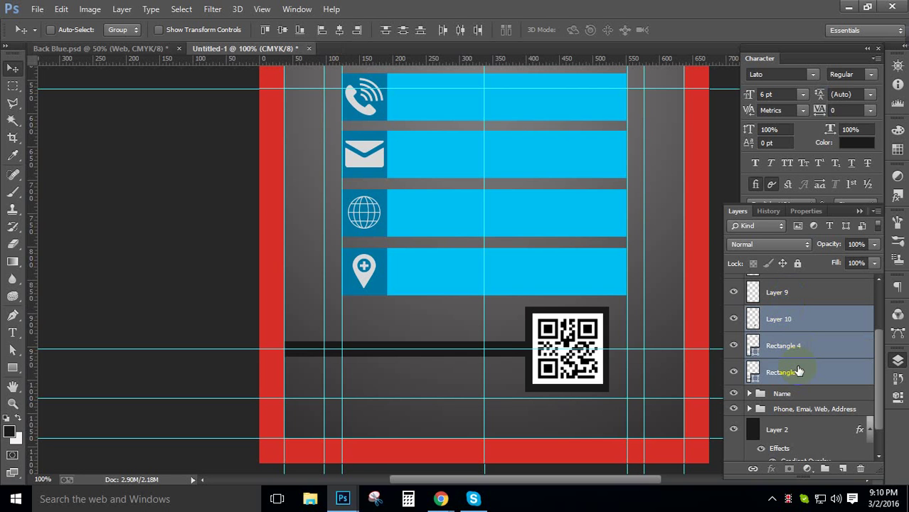
key(Right)
key(Right)
key(Right)
key(Right)
key(Right)
key(Right)
key(Right)
key(Right)
key(Right)
key(Right)
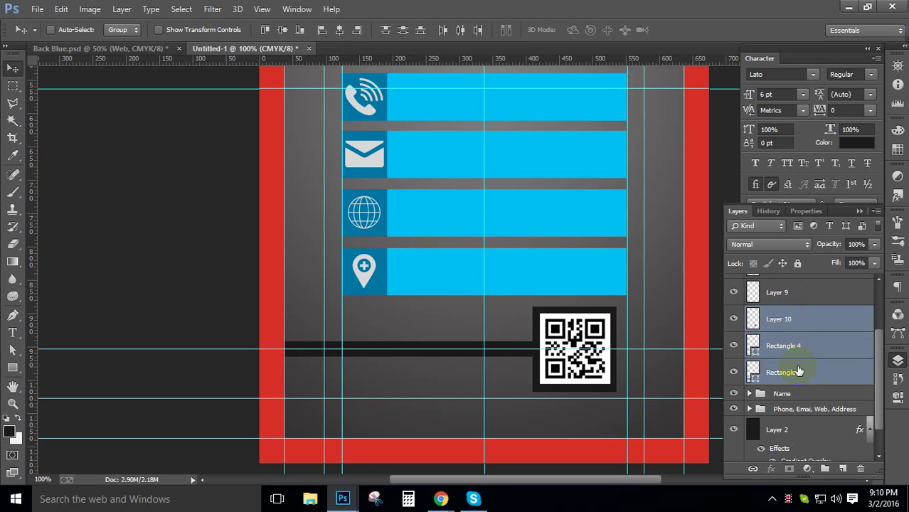
key(Right)
key(Right)
key(Right)
key(Right)
key(Right)
key(Right)
key(Right)
key(Right)
key(Right)
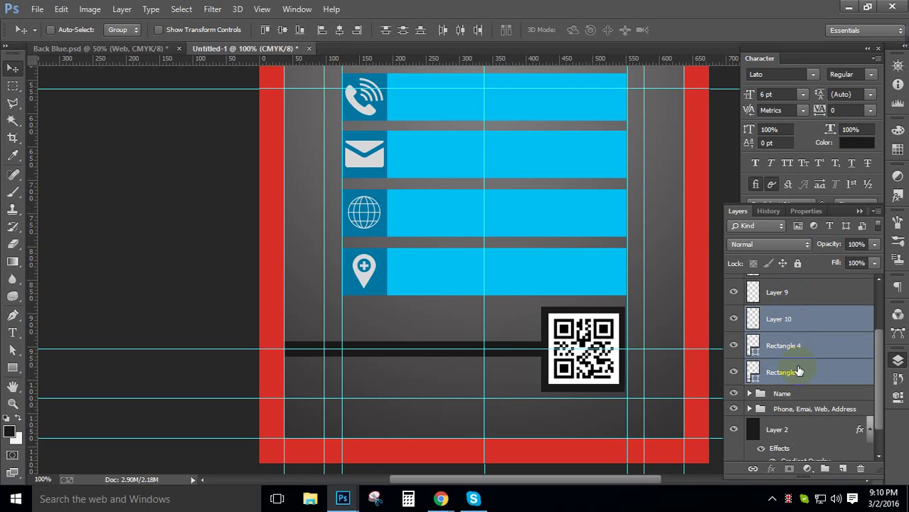
key(Up)
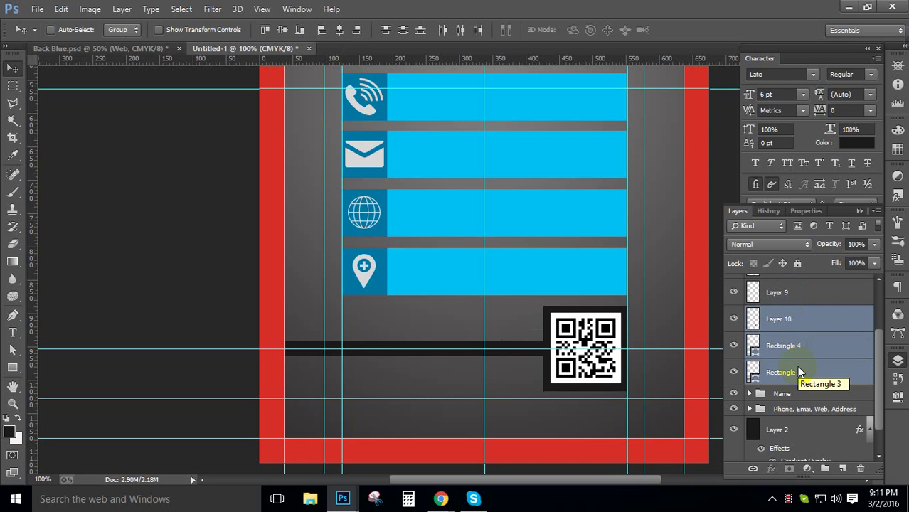
Step: Remove the horizontal guide that runs through the centre of the QR code
click(520, 358)
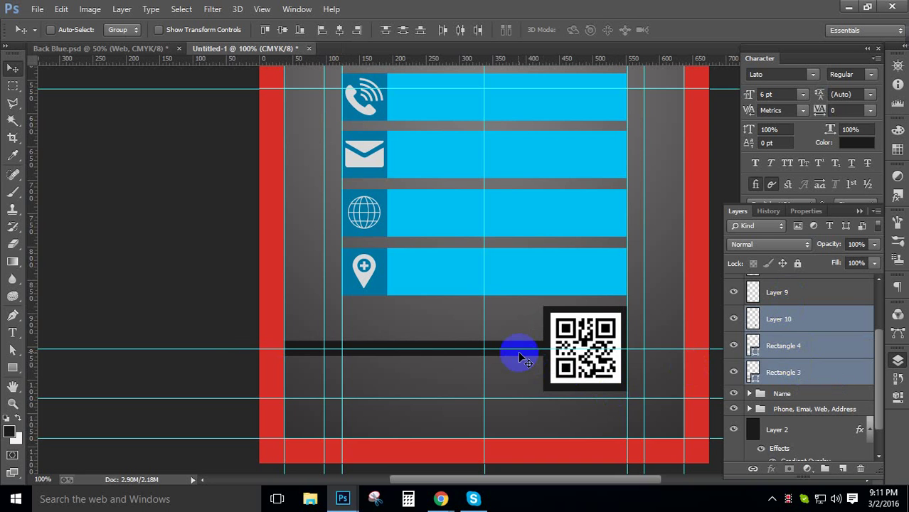
drag(514, 350, 512, 10)
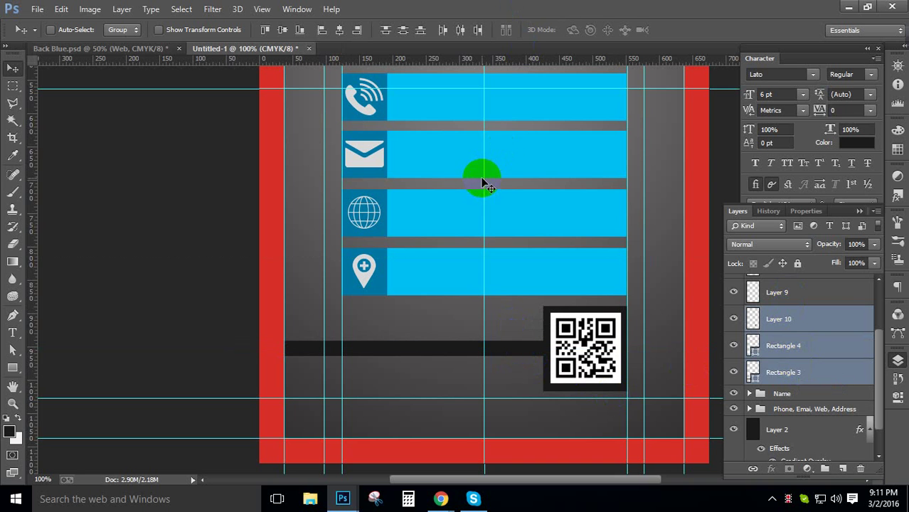
Step: Remove the three vertical guides running through the card's centre and along the contact bars' left and right edges
drag(483, 184, 484, 14)
click(530, 184)
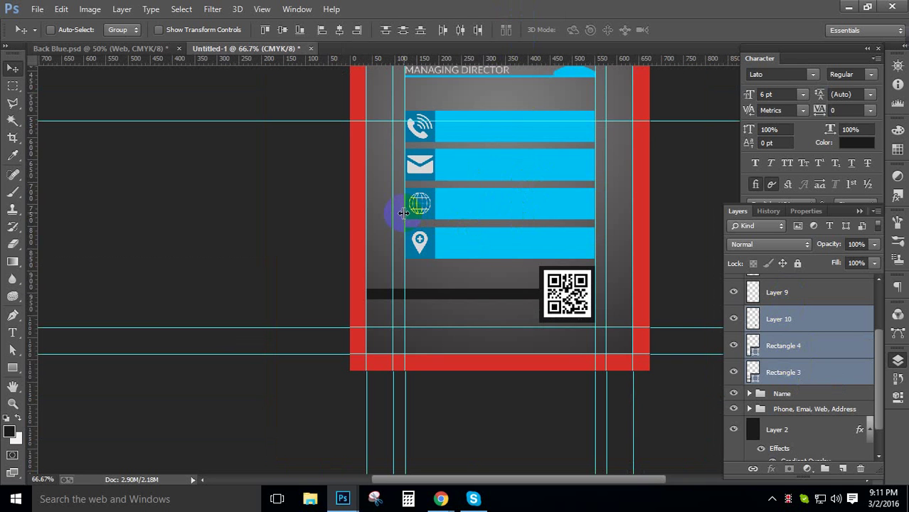
drag(403, 214, 442, 12)
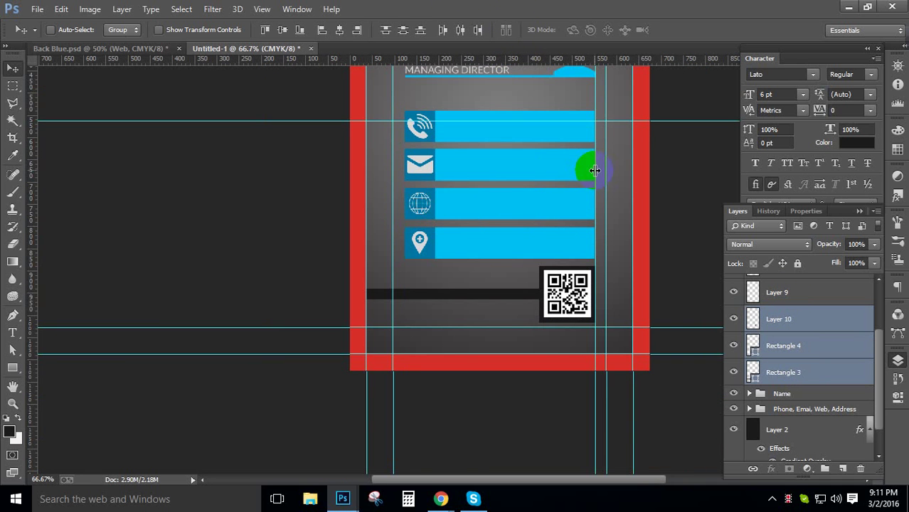
drag(594, 171, 588, 15)
click(544, 166)
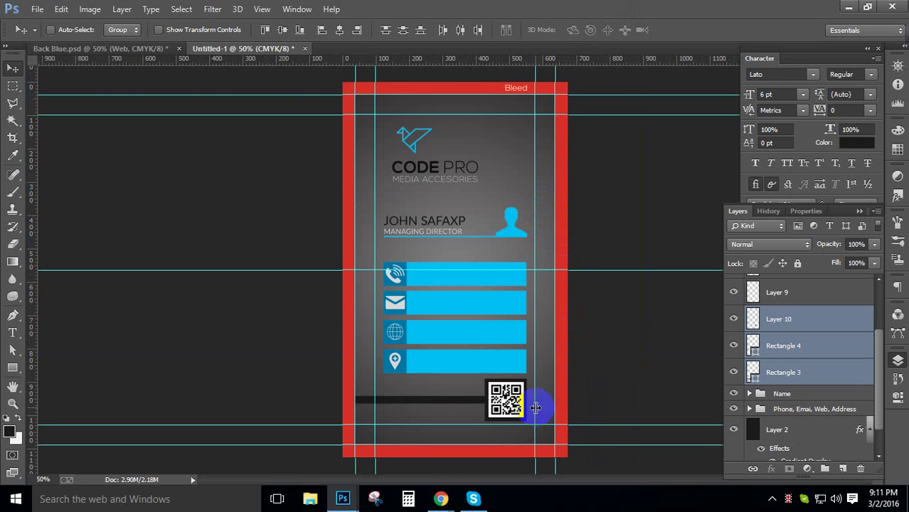
drag(473, 349, 569, 397)
alt+click(478, 331)
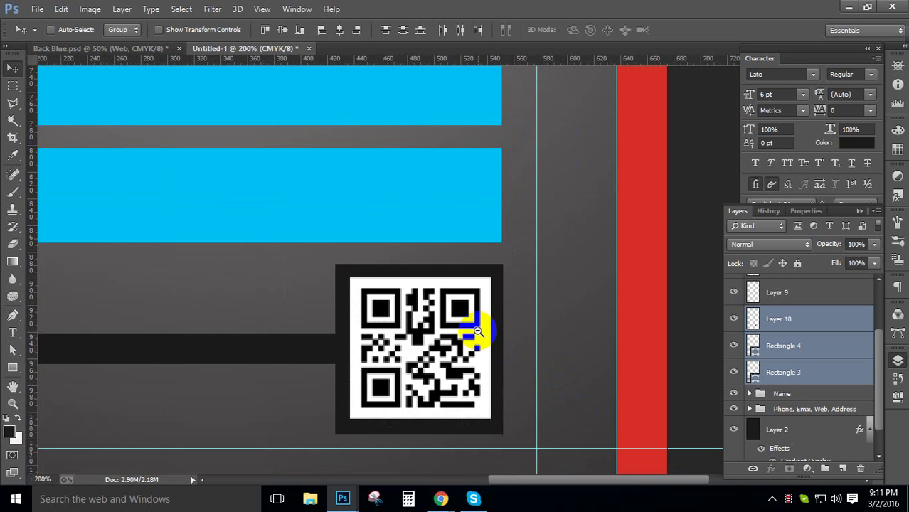
alt+click(478, 331)
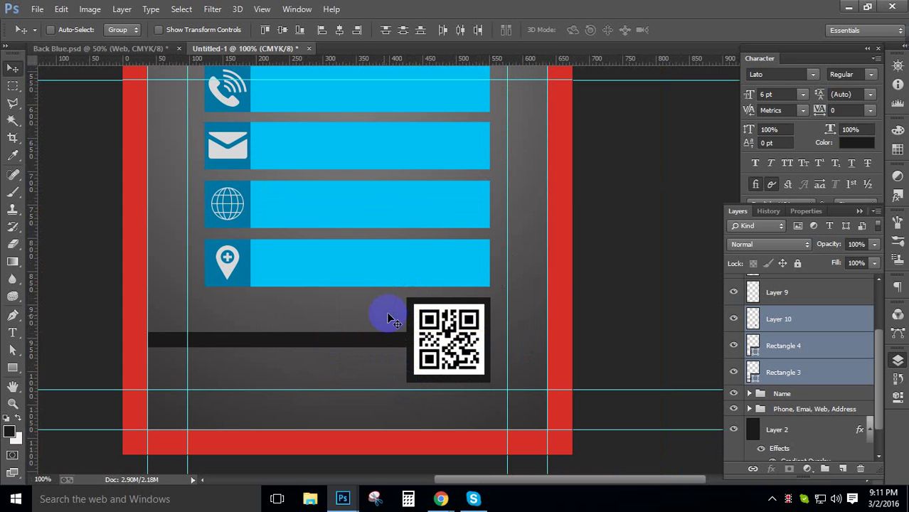
Step: Stretch the dark bar beside the QR code, Rectangle 3, symmetrically about its centre to 273.91% height
click(760, 346)
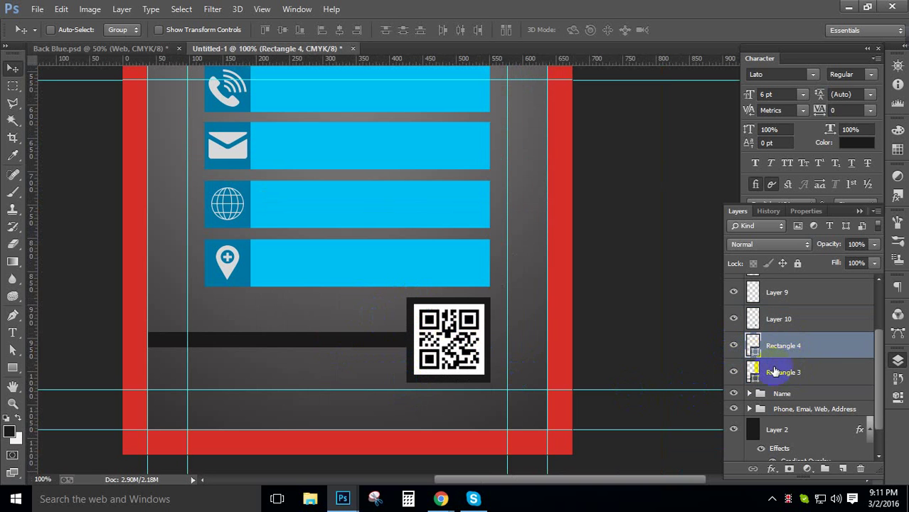
click(753, 370)
key(ctrl+t)
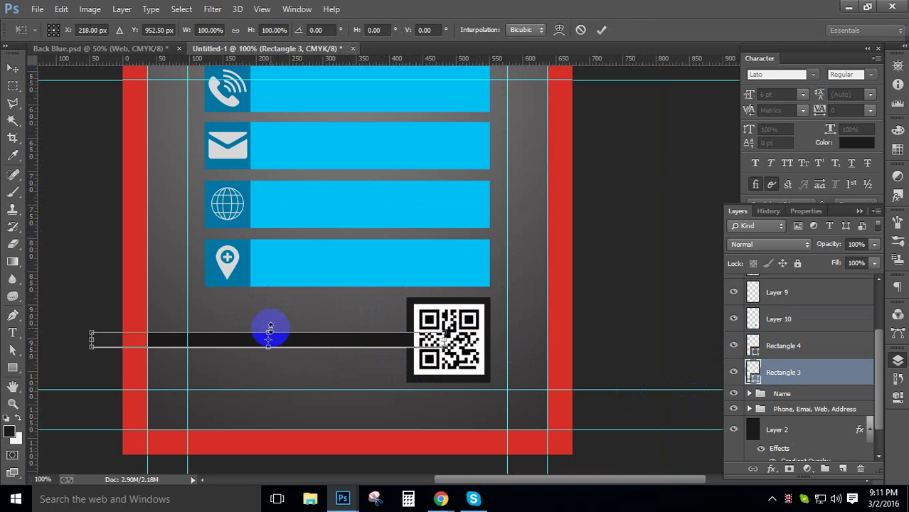
drag(271, 329, 270, 315)
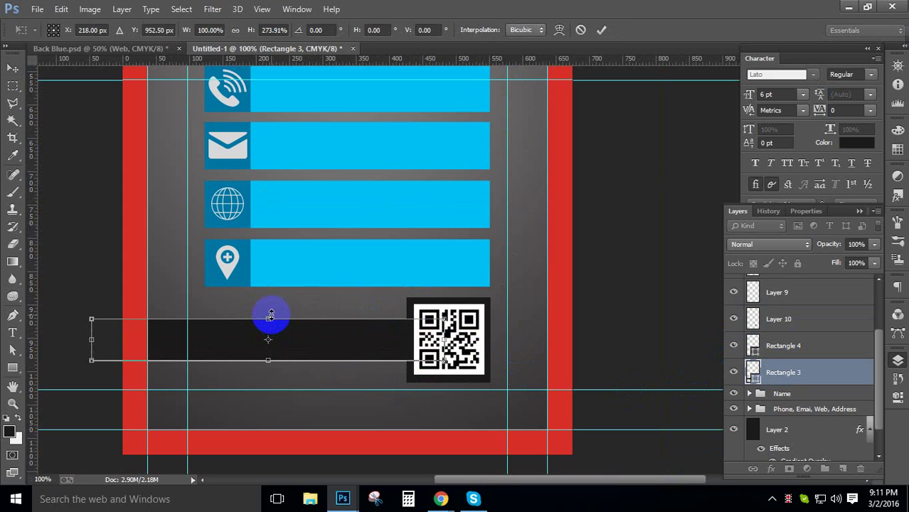
key(Return)
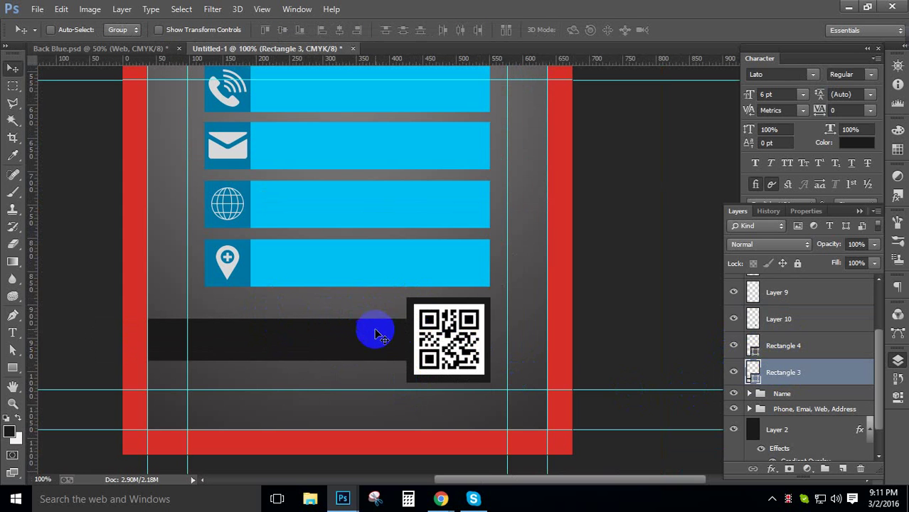
Step: Add a horizontal guide through the centre of the QR code's dark frame, Rectangle 4, and align the bar's vertical centre with it
click(797, 349)
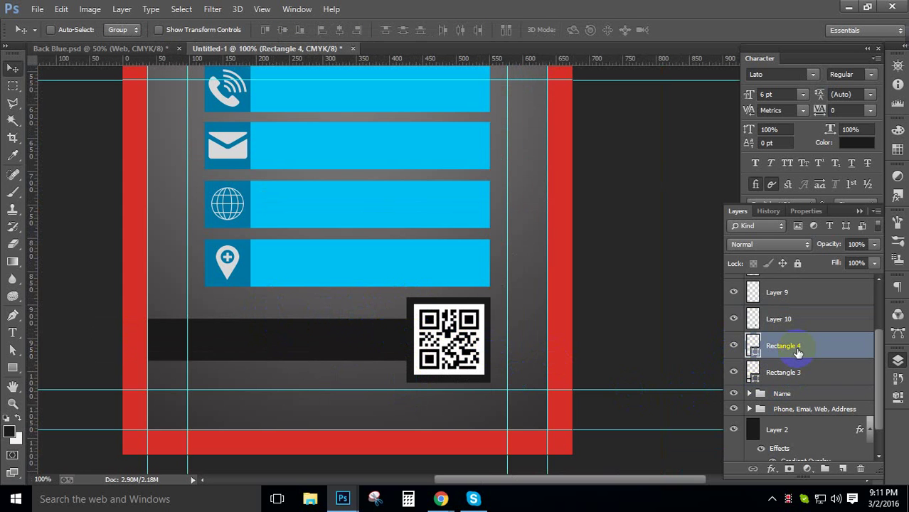
key(ctrl+t)
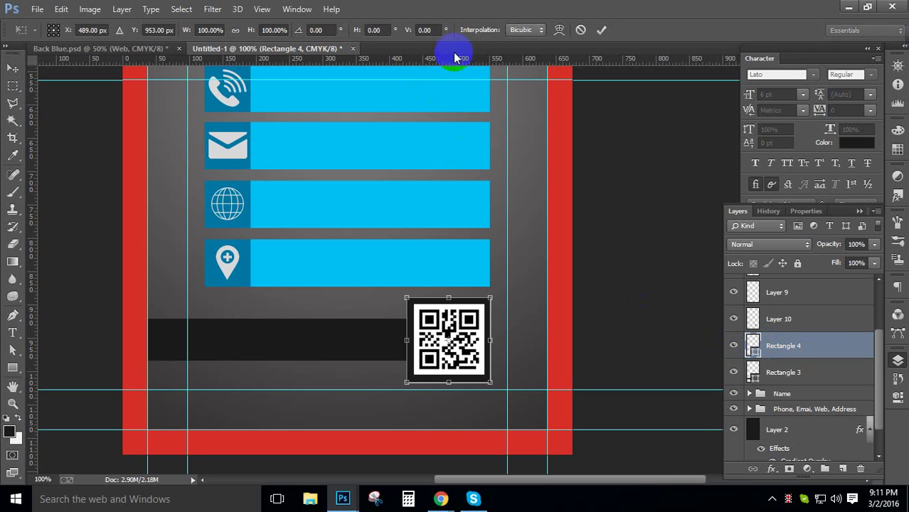
drag(463, 58, 497, 341)
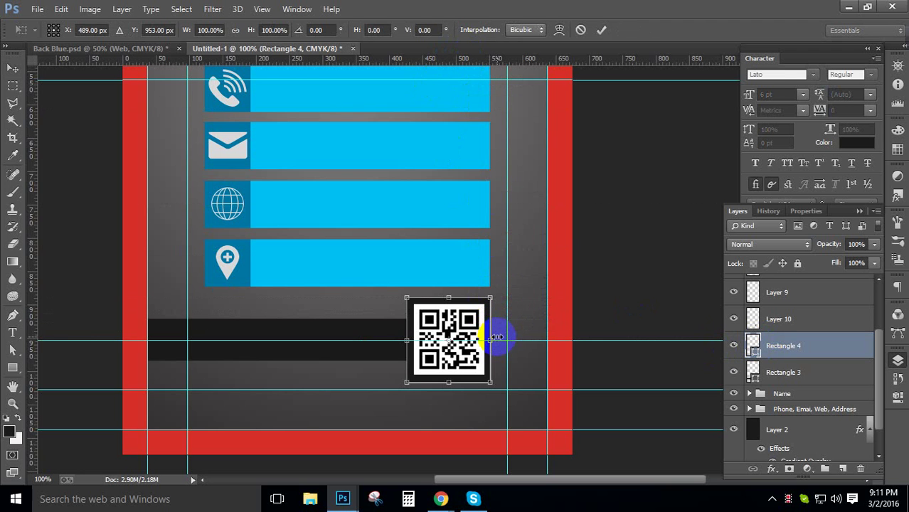
key(Return)
click(771, 372)
key(ctrl+t)
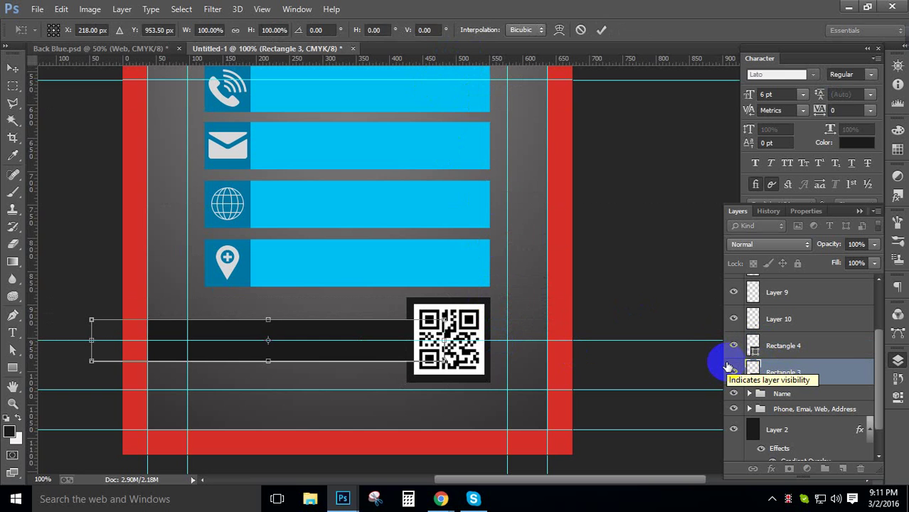
key(Return)
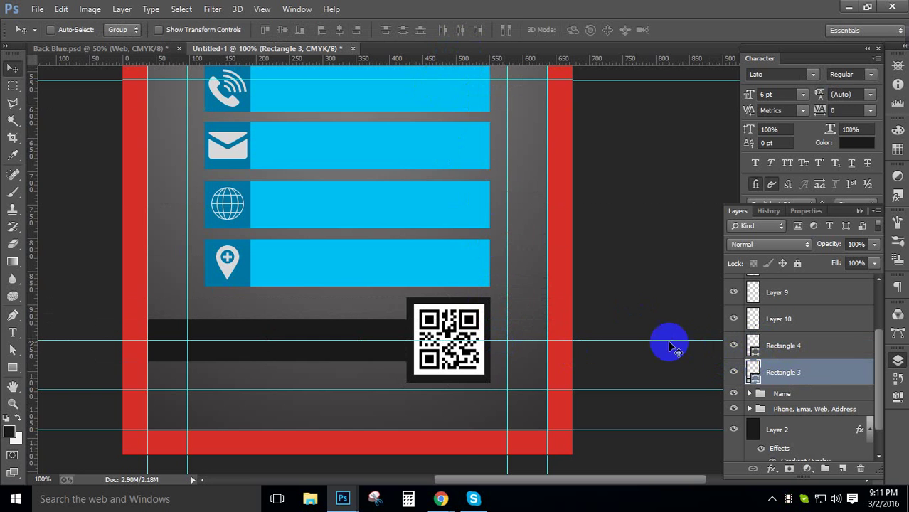
Step: Hide the guides and review the whole card at 50%
alt+click(425, 274)
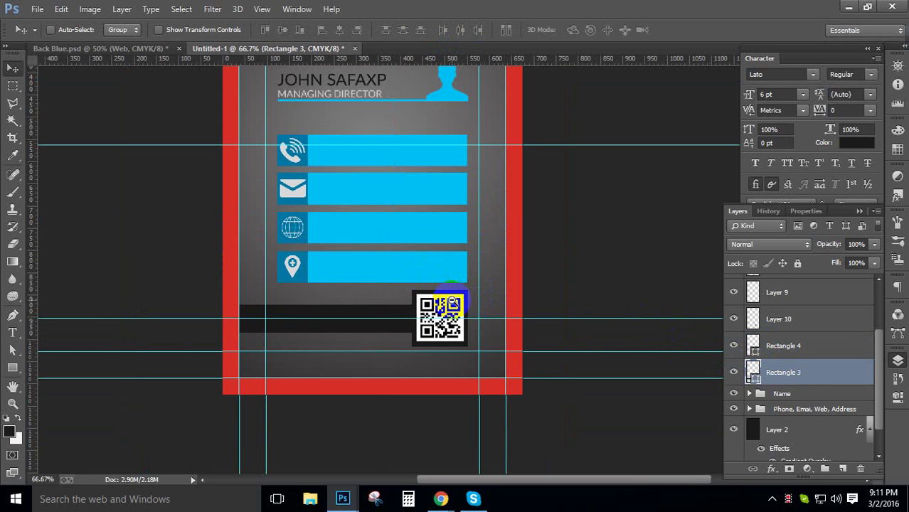
alt+click(452, 302)
key(ctrl+semicolon)
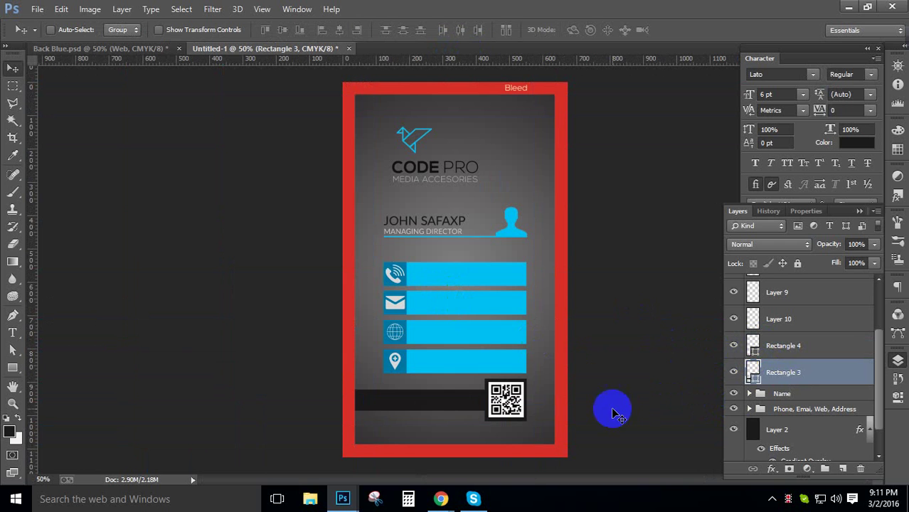
click(460, 350)
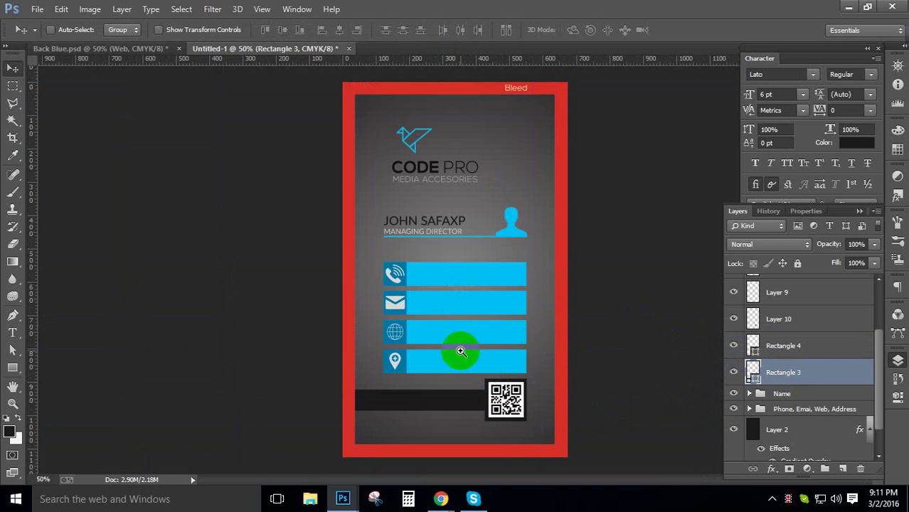
Step: Add a vertical guide through the centre of the QR code's dark frame, Rectangle 4, and show the guides again
click(811, 325)
key(Right)
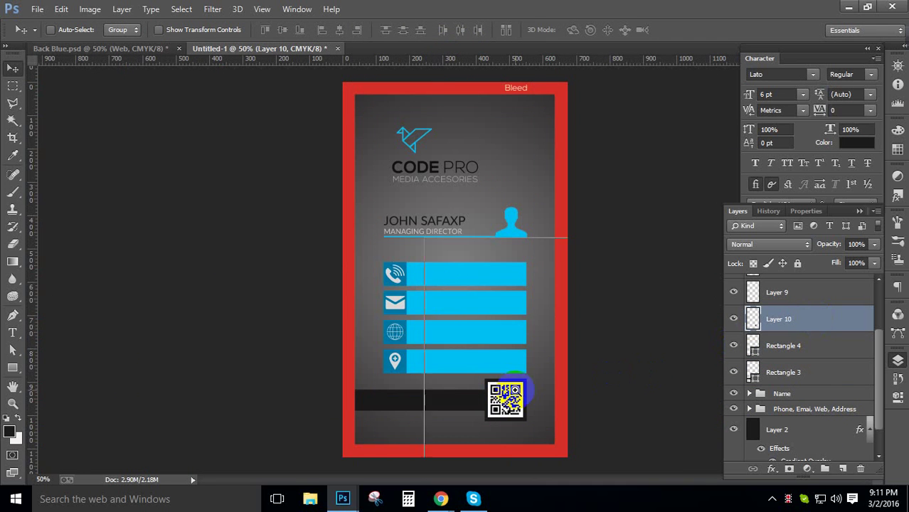
ctrl+click(514, 391)
ctrl+click(514, 391)
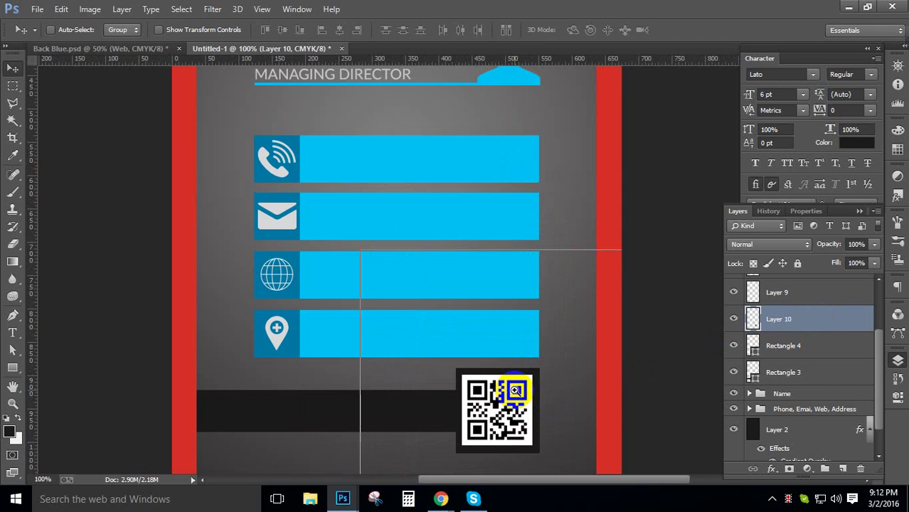
ctrl+click(514, 391)
drag(510, 390, 515, 242)
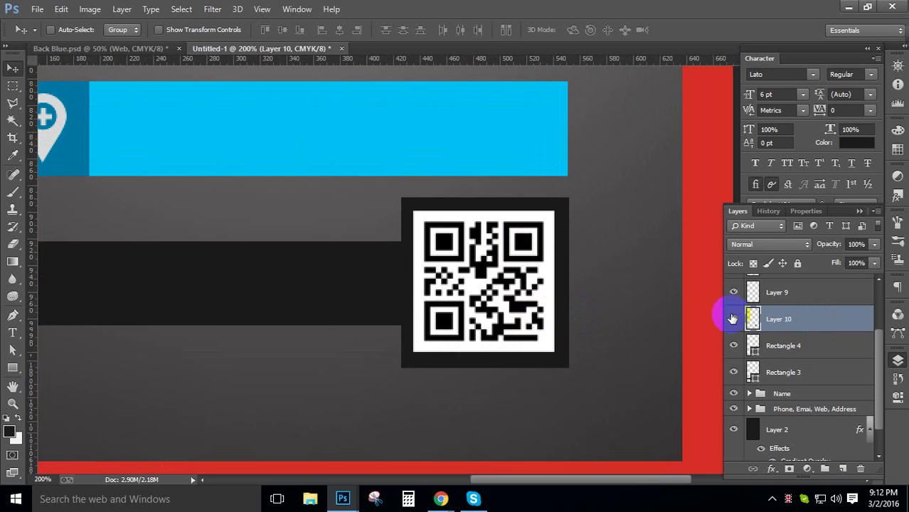
click(789, 365)
click(783, 346)
key(ctrl+t)
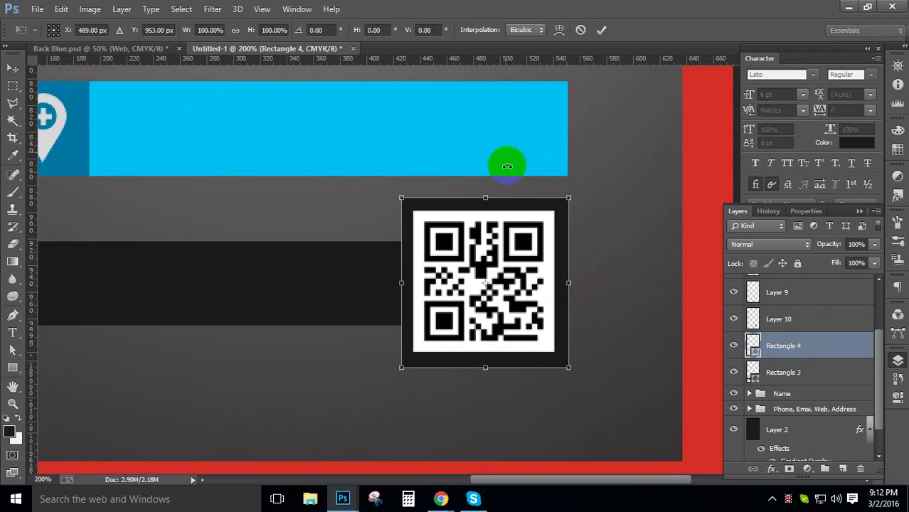
drag(599, 64, 484, 286)
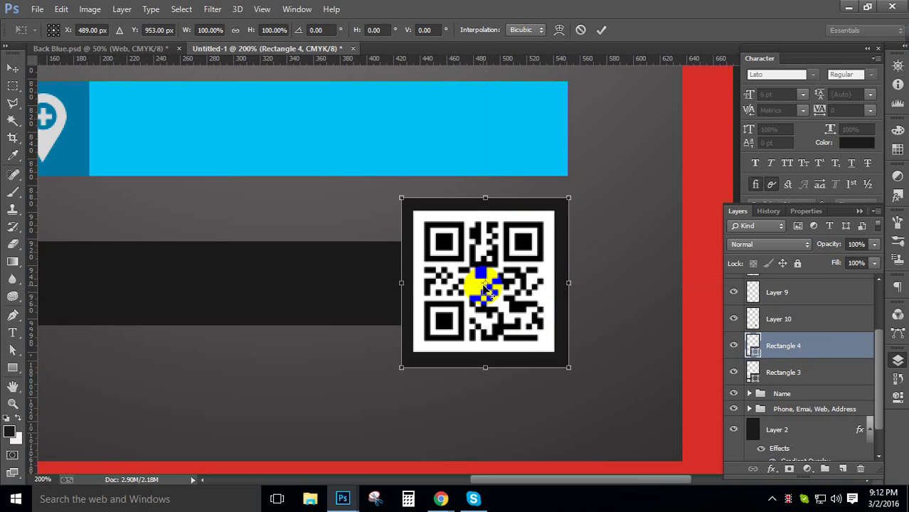
key(ctrl+semicolon)
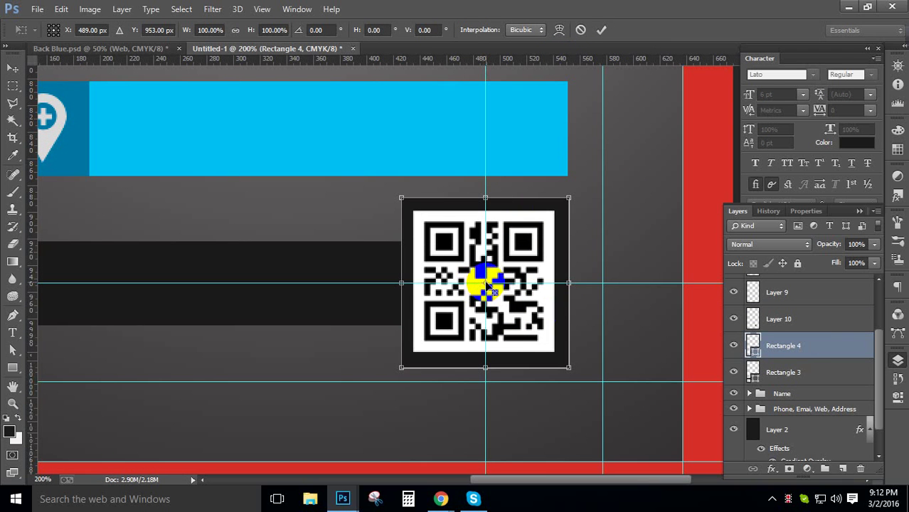
key(Return)
Step: Nudge the QR code, Layer 10, to X 489 px, Y 953 px so it is centred on the two frame guides
click(786, 371)
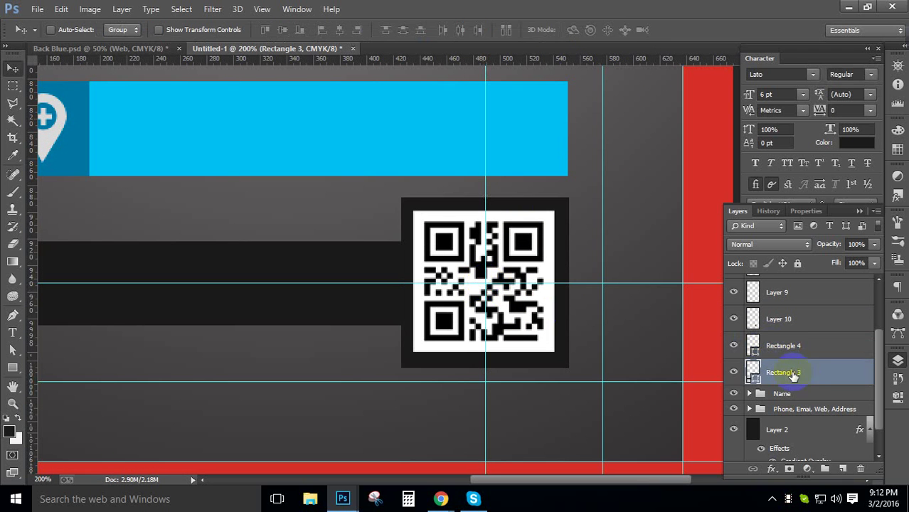
click(788, 319)
key(ctrl+t)
key(Right)
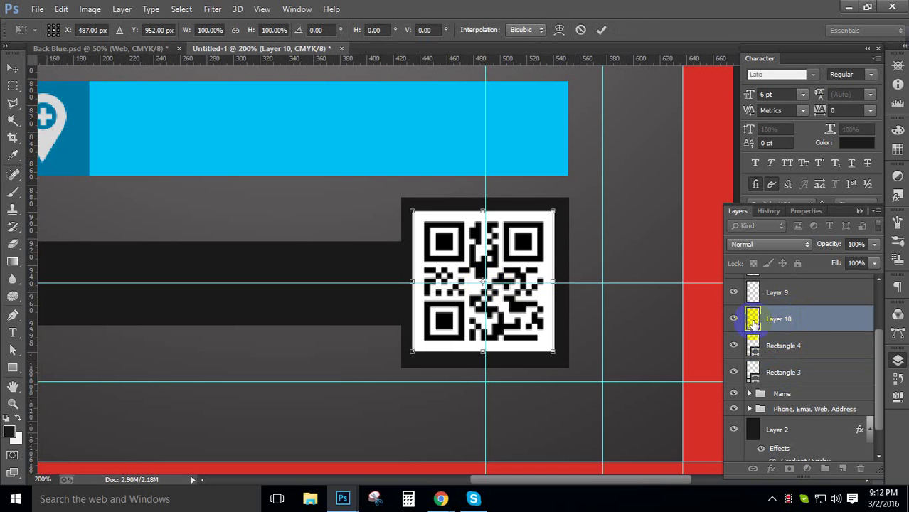
key(Down)
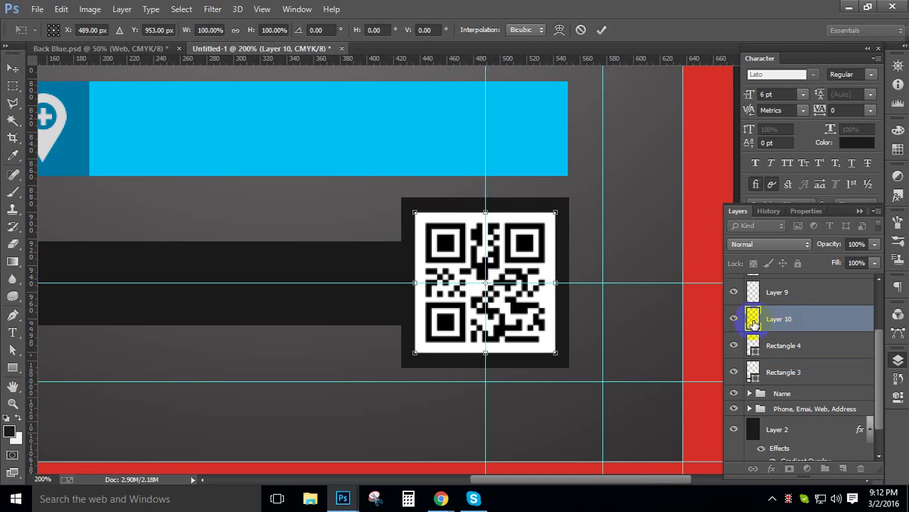
key(Return)
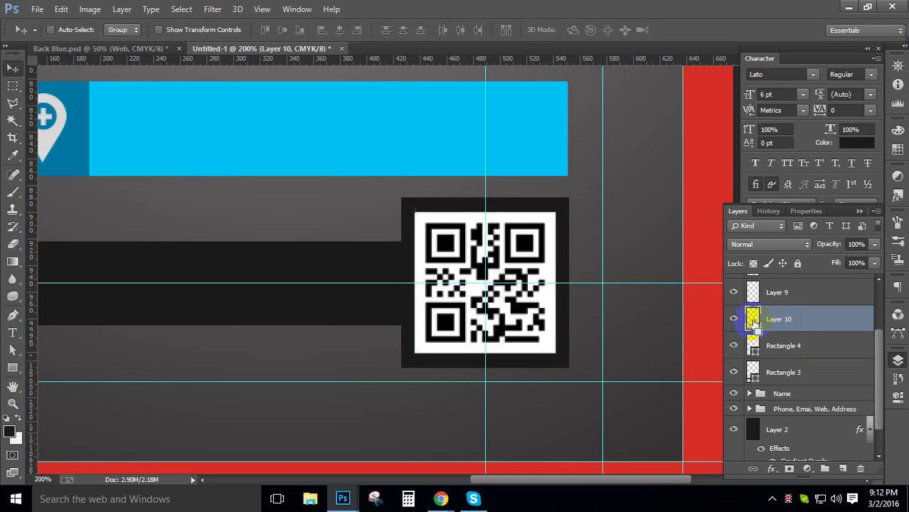
Step: Duplicate the dark bar layer, Rectangle 3, and hide the copy
alt+click(472, 296)
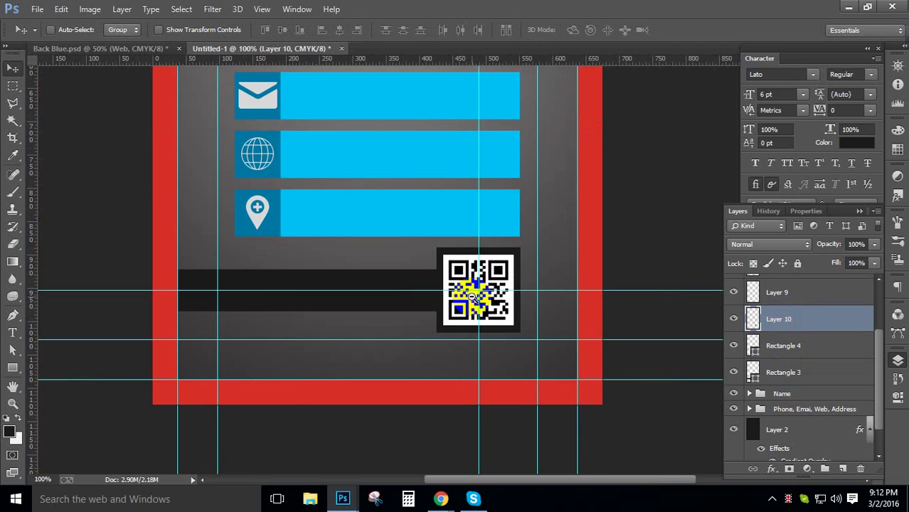
alt+click(472, 296)
click(783, 346)
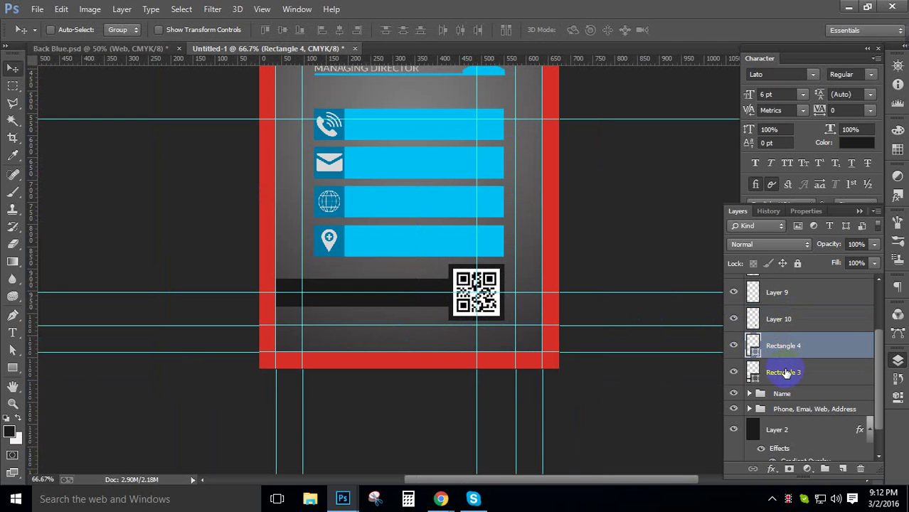
click(786, 373)
click(734, 371)
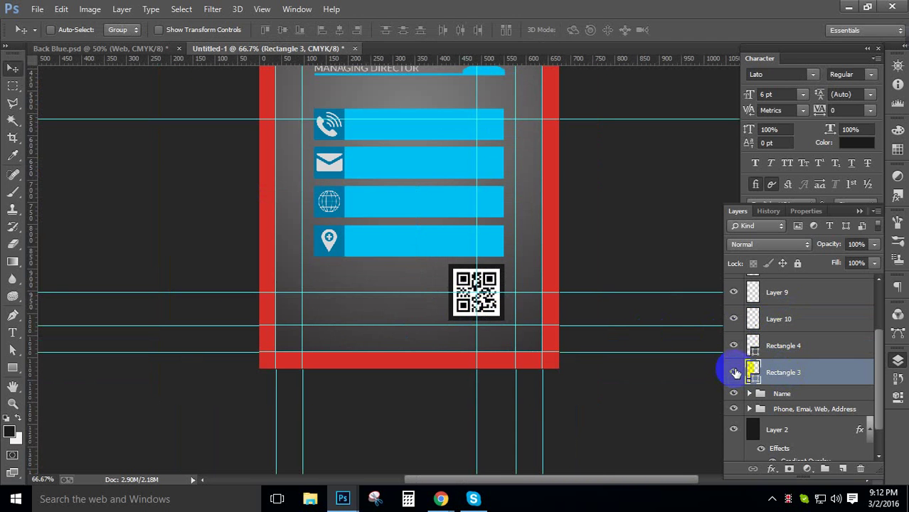
click(734, 371)
key(ctrl+j)
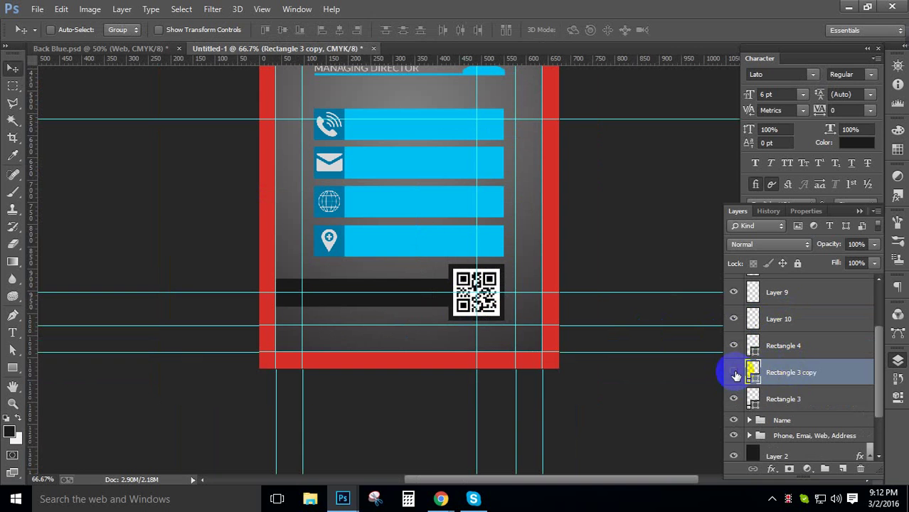
click(735, 373)
Step: Stretch the original bar, Rectangle 3, symmetrically about its centre to the full height of the QR code's dark frame
click(775, 399)
key(ctrl+t)
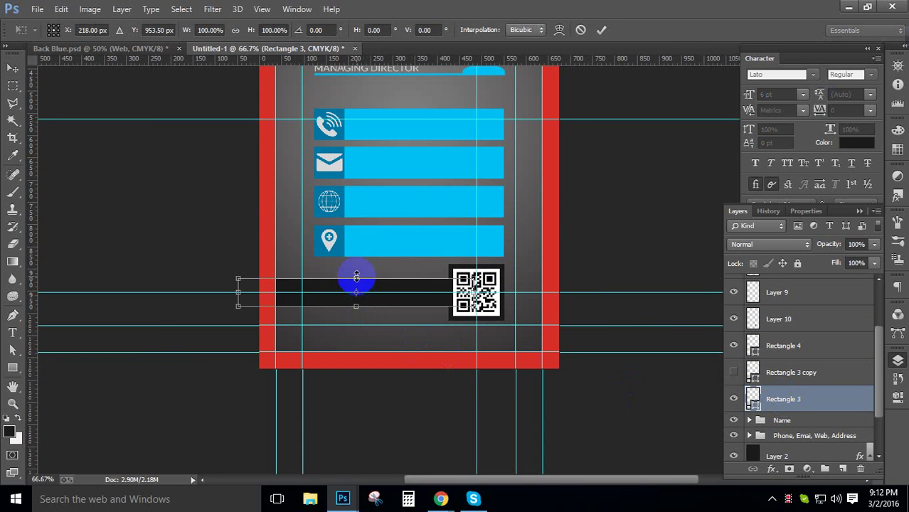
mouse_move(356, 277)
mouse_down()
mouse_move(355, 250)
mouse_move(355, 263)
mouse_up()
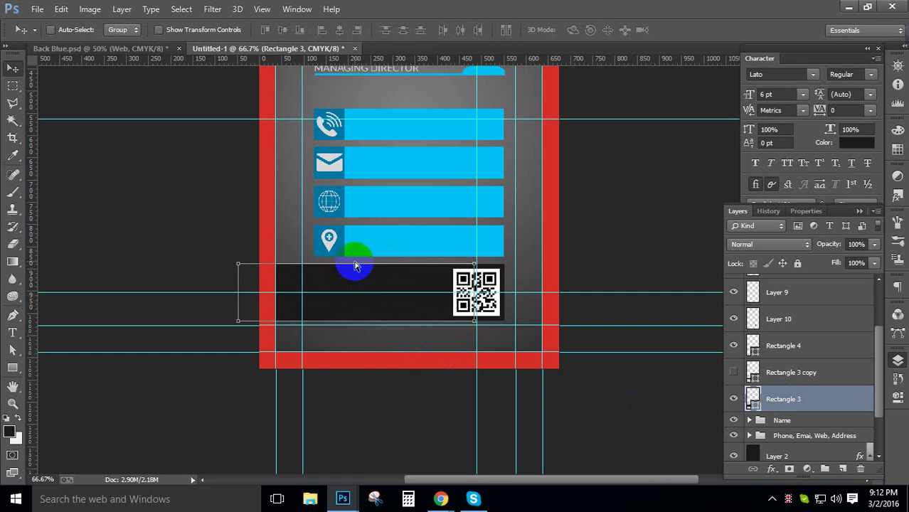
Step: Hide the guides, show the thin bar Rectangle 3 copy and hide the taller original bar, Rectangle 3
alt+click(355, 261)
key(ctrl+semicolon)
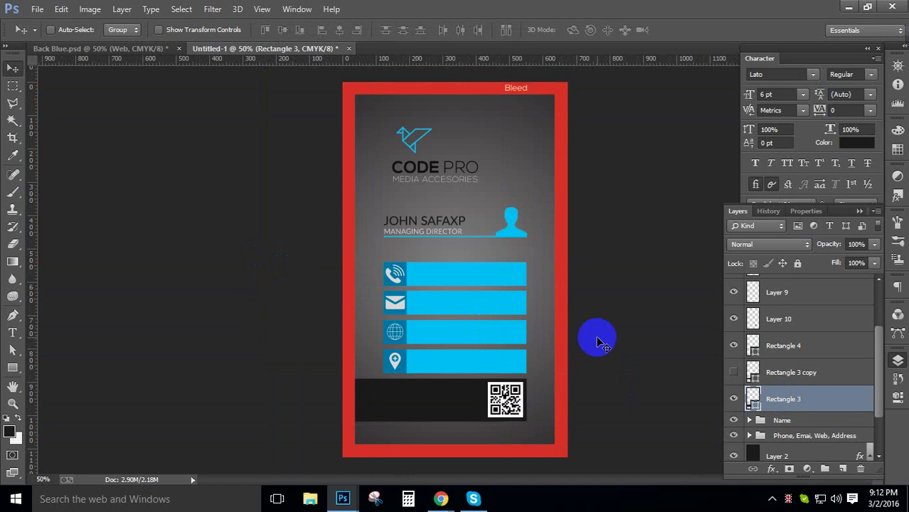
click(734, 372)
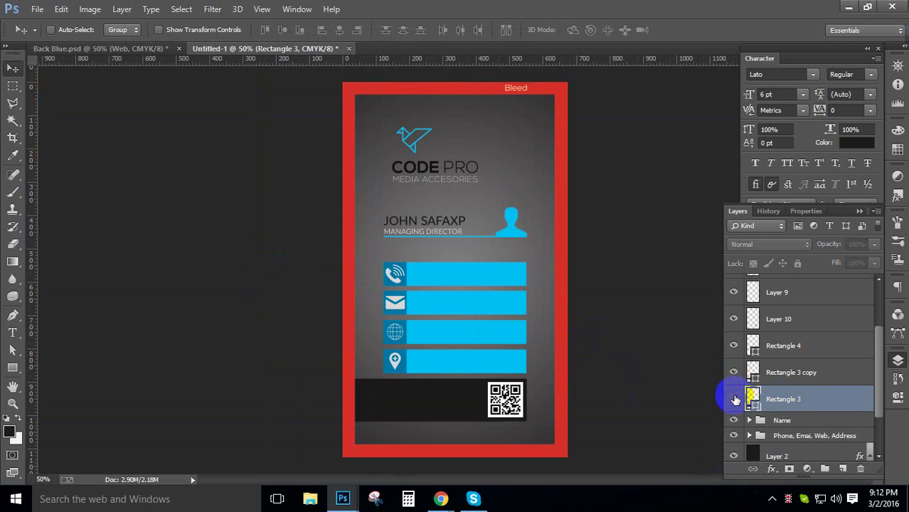
click(734, 399)
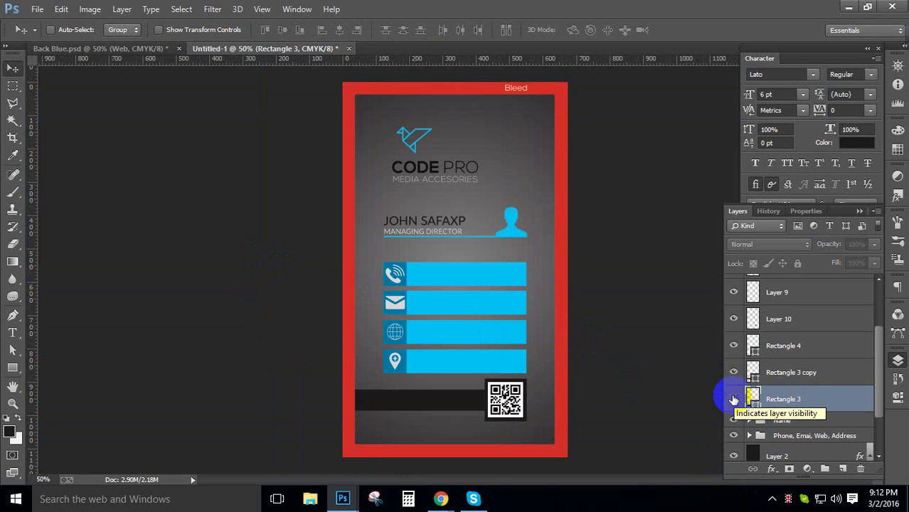
click(734, 399)
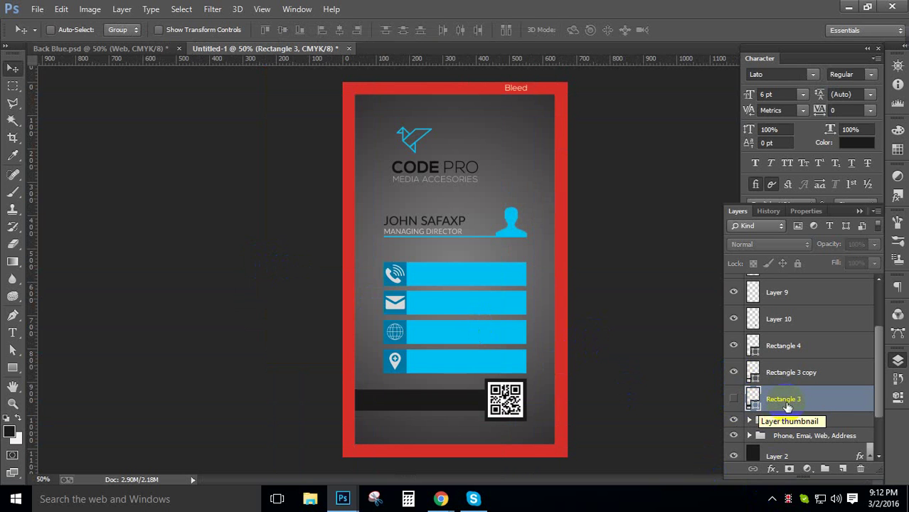
Step: Try a second duplicate of the thin bar, Rectangle 3 copy, beyond the QR code and delete that duplicate
click(785, 376)
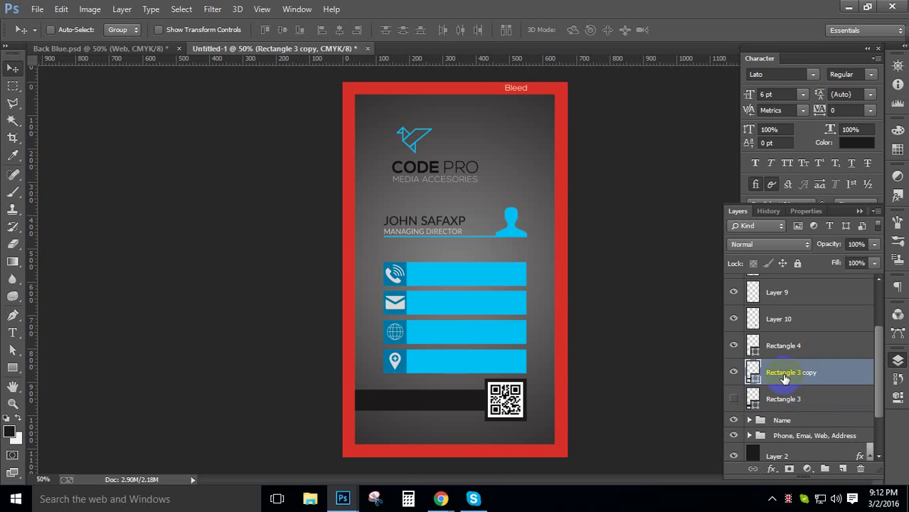
key(ctrl+j)
drag(457, 400, 602, 405)
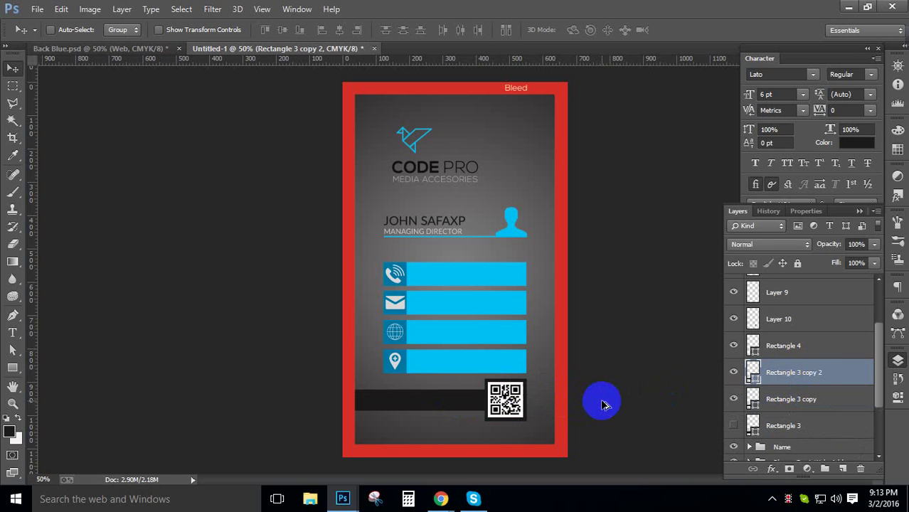
key(Delete)
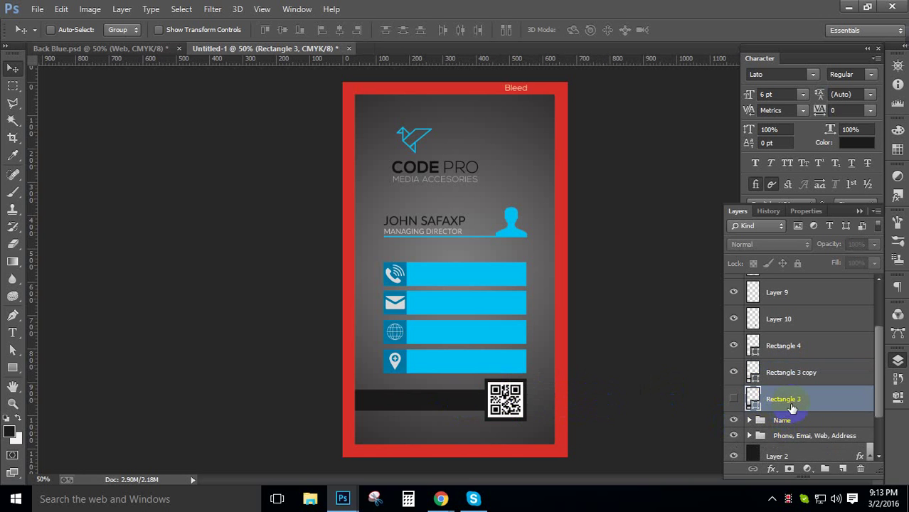
Step: Delete the hidden taller bar layer, Rectangle 3, and select the thin bar, Rectangle 3 copy
key(Delete)
click(782, 379)
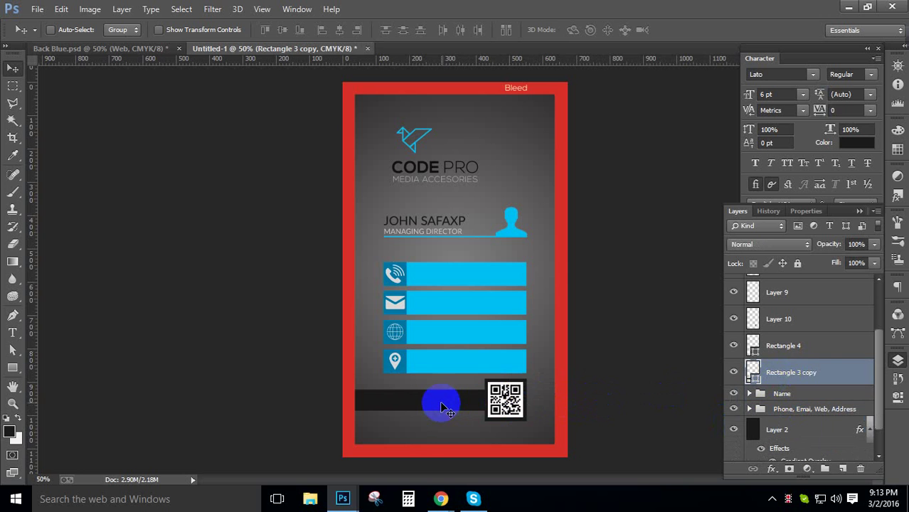
Step: Try shifting the thin bar sideways behind the QR code, undo the move and show the guides
drag(436, 400, 494, 405)
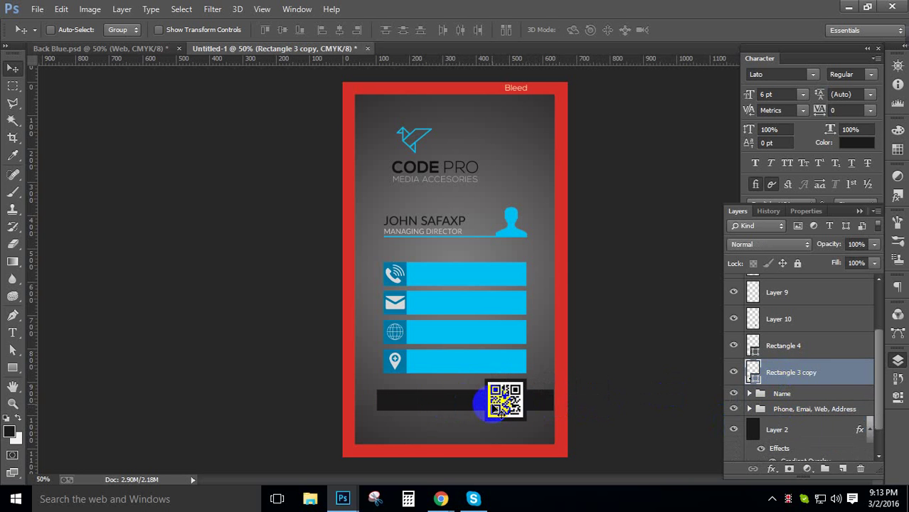
key(ctrl+z)
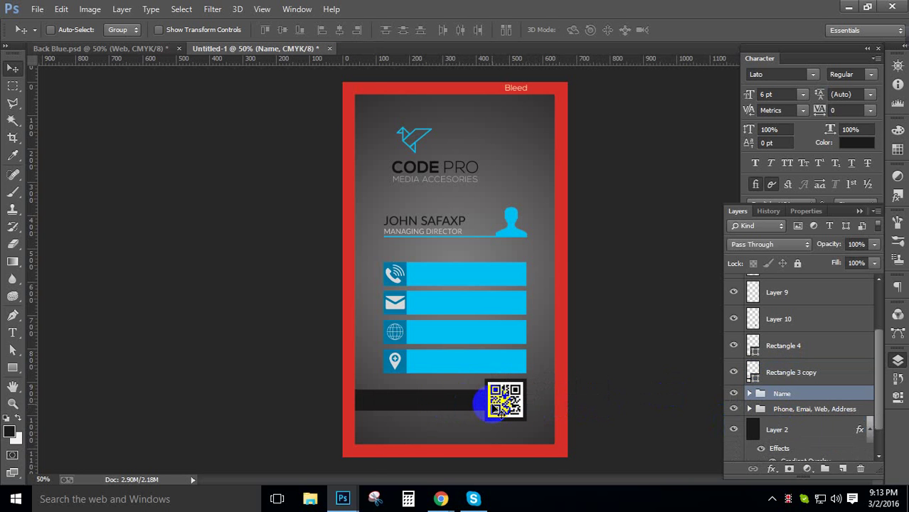
key(ctrl+semicolon)
key(ctrl+t)
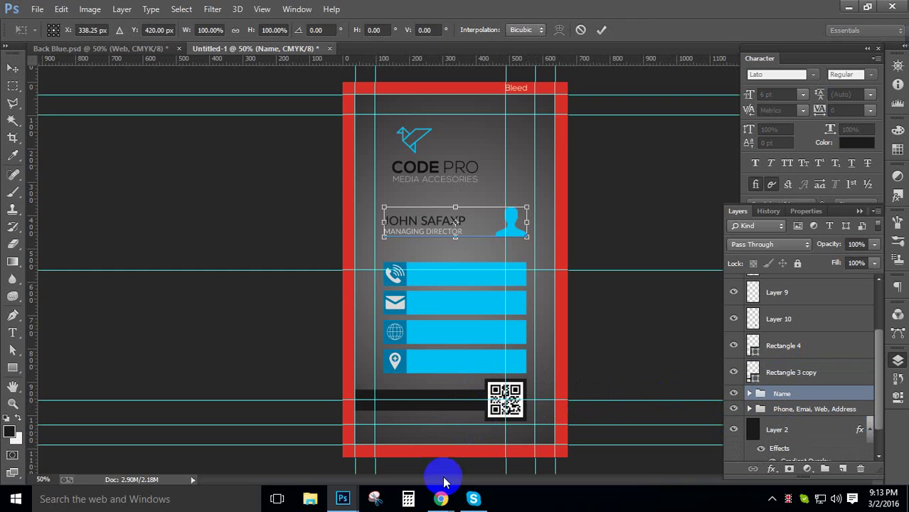
key(Return)
Step: Stretch the thin bar, Rectangle 3 copy, horizontally about its centre to 157.36% so it spans the card's full width
click(791, 370)
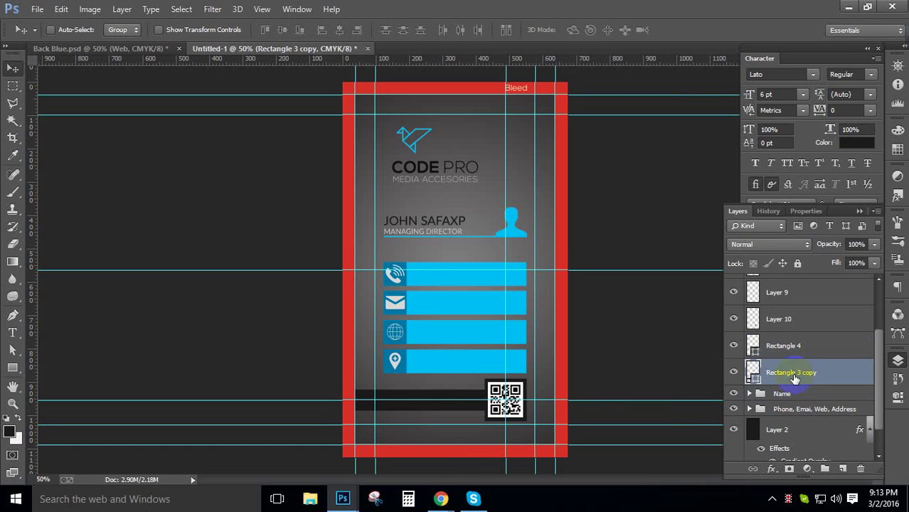
key(ctrl+t)
drag(504, 401, 606, 405)
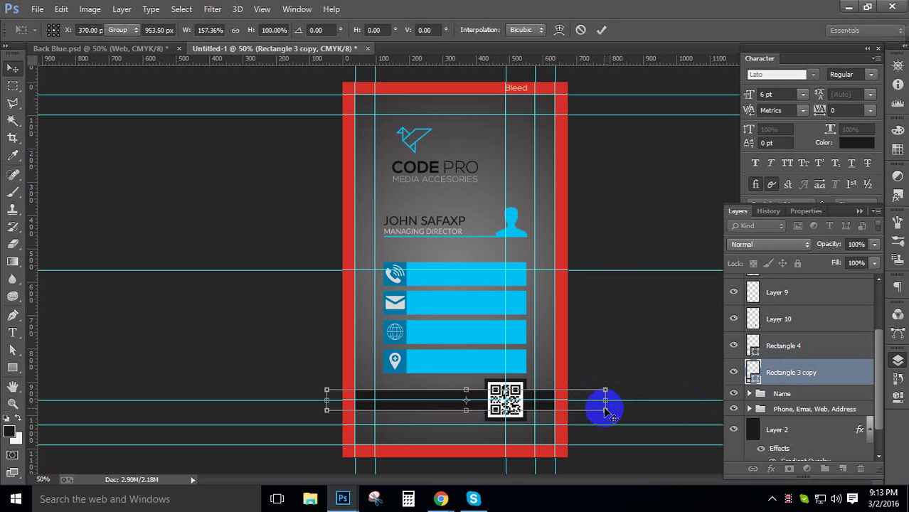
key(Return)
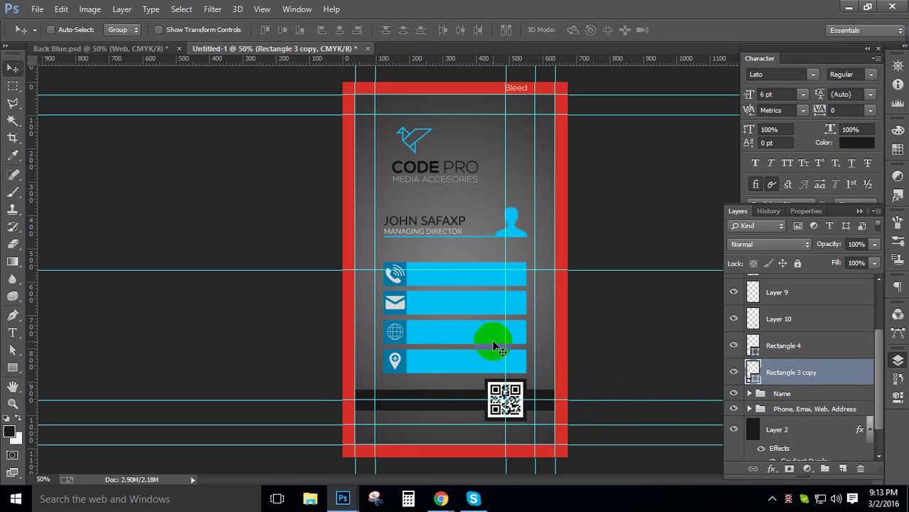
Step: Identify the QR code's frame layer, Rectangle 4, and fill it with the dark grey #454646
scroll(533, 388, up, 5)
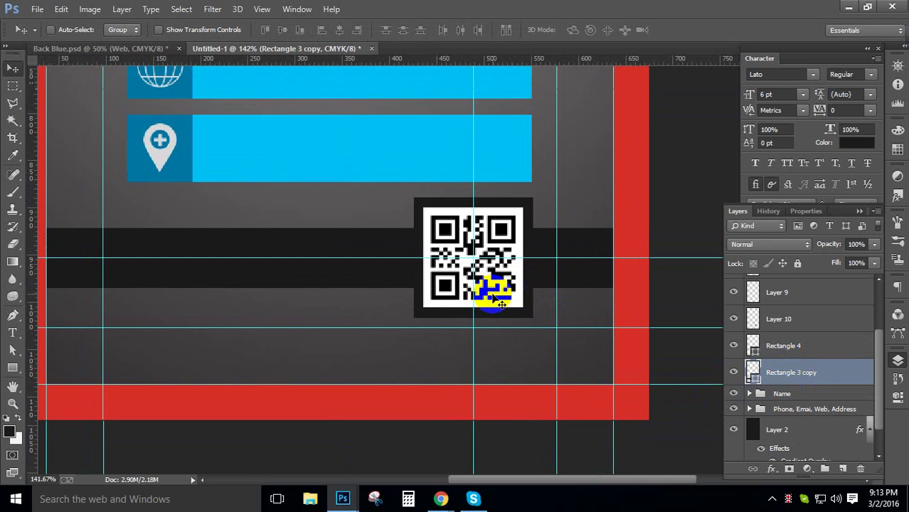
click(754, 368)
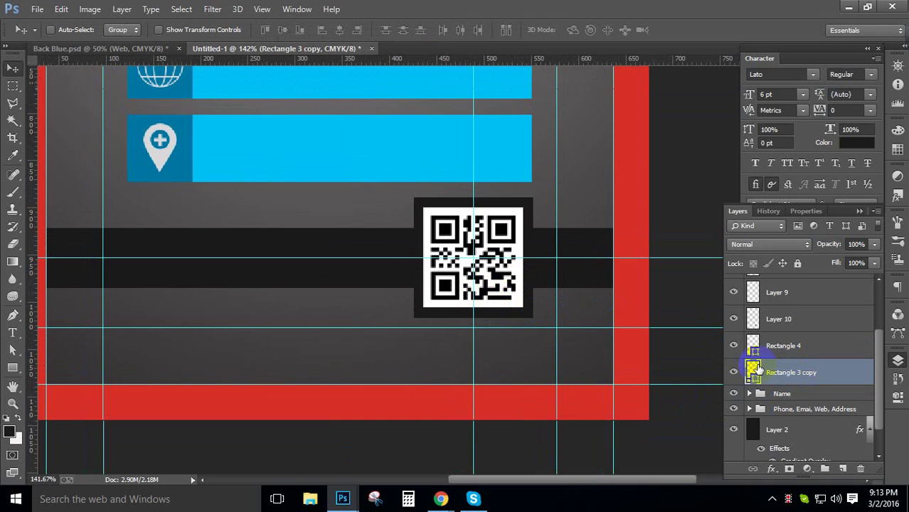
click(756, 347)
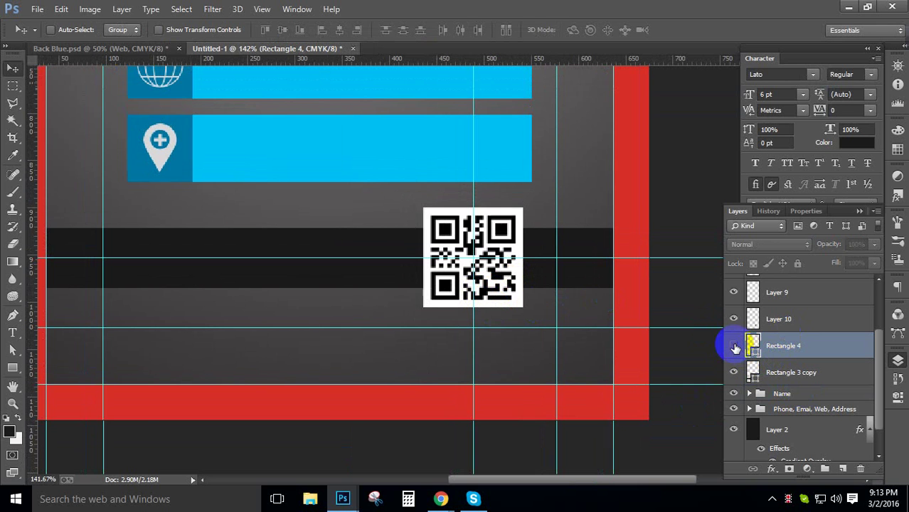
click(12, 367)
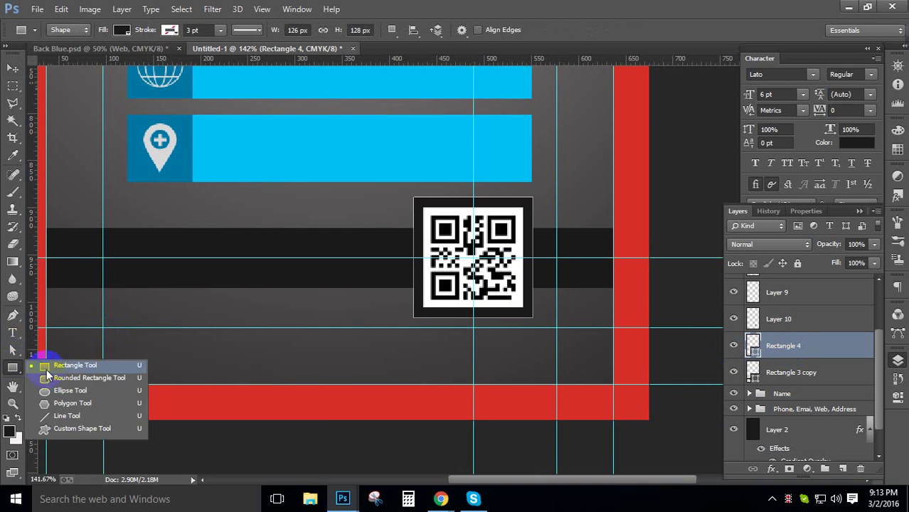
click(155, 79)
click(121, 30)
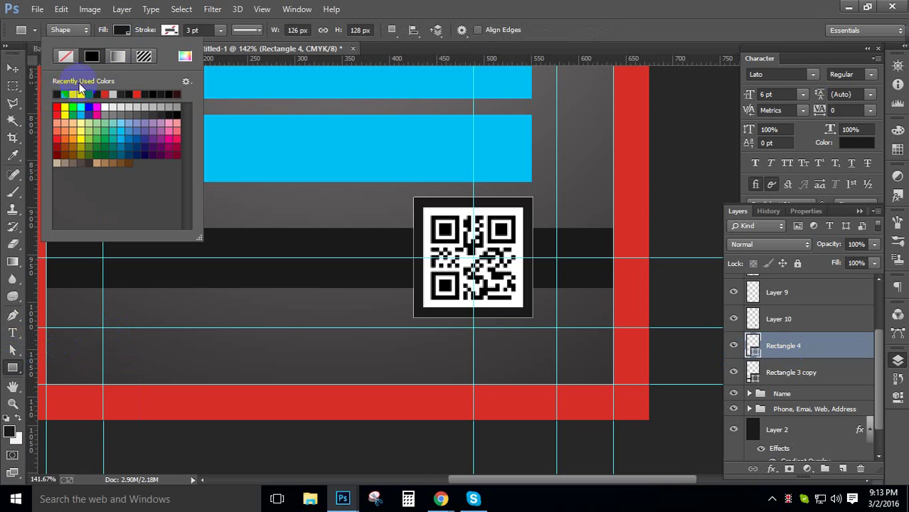
click(185, 56)
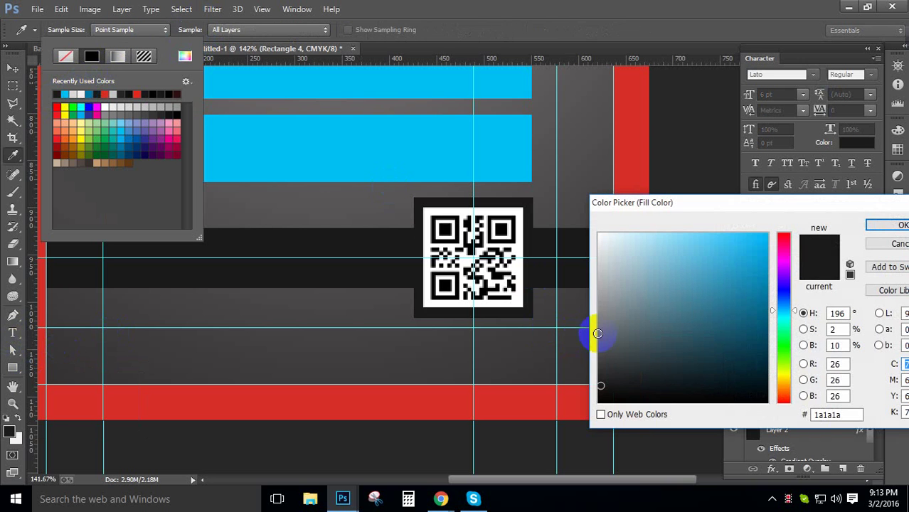
click(601, 357)
click(895, 225)
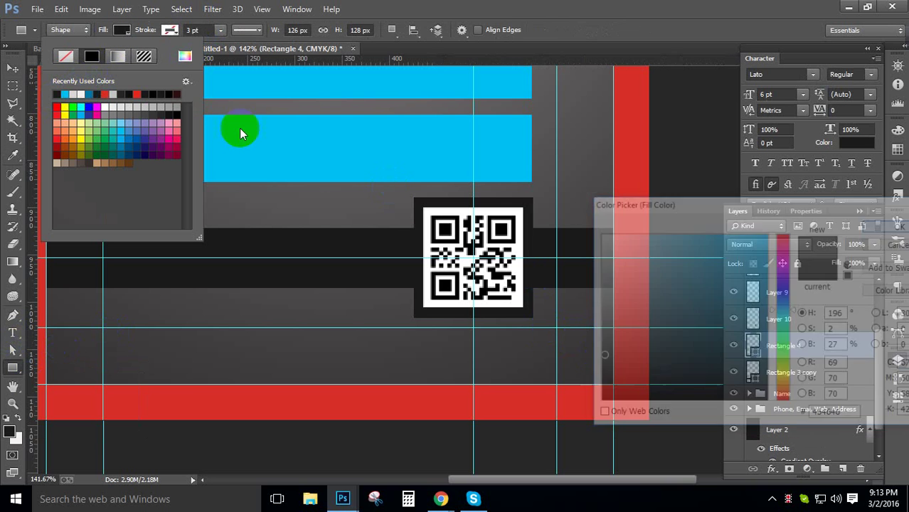
click(15, 72)
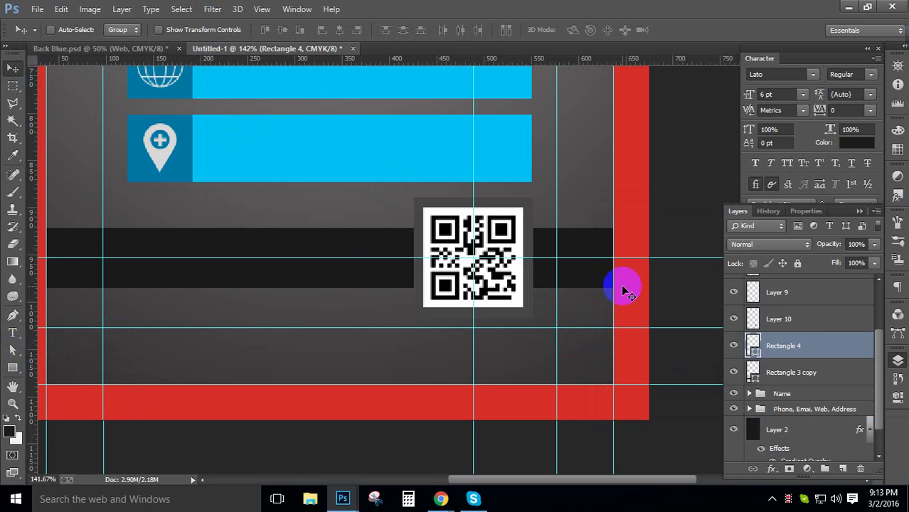
Step: Move the thin bar layer, Rectangle 3 copy, above the QR frame layer and select the frame, Rectangle 4
drag(798, 376, 804, 322)
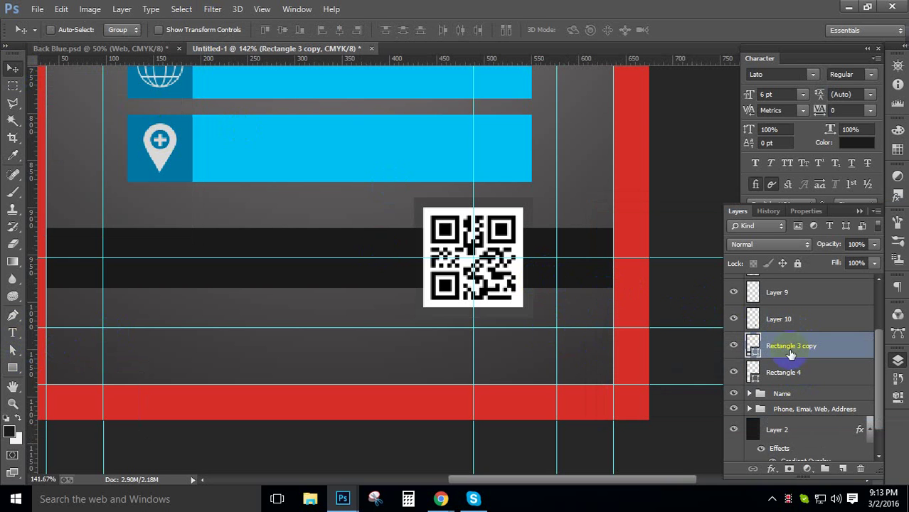
click(804, 373)
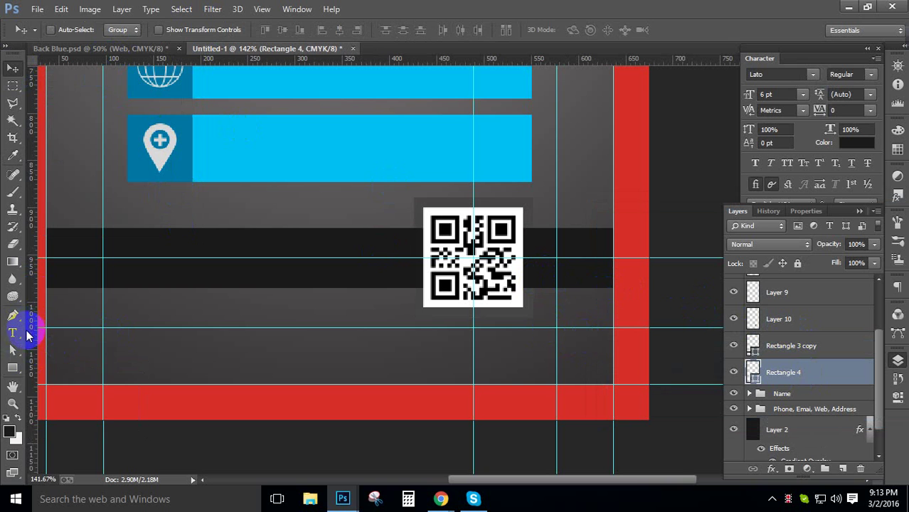
Step: Change the fill of the QR code's frame, Rectangle 4, to the darker grey #2b2b2b
mouse_move(12, 368)
mouse_down()
mouse_move(73, 404)
mouse_move(72, 365)
mouse_up()
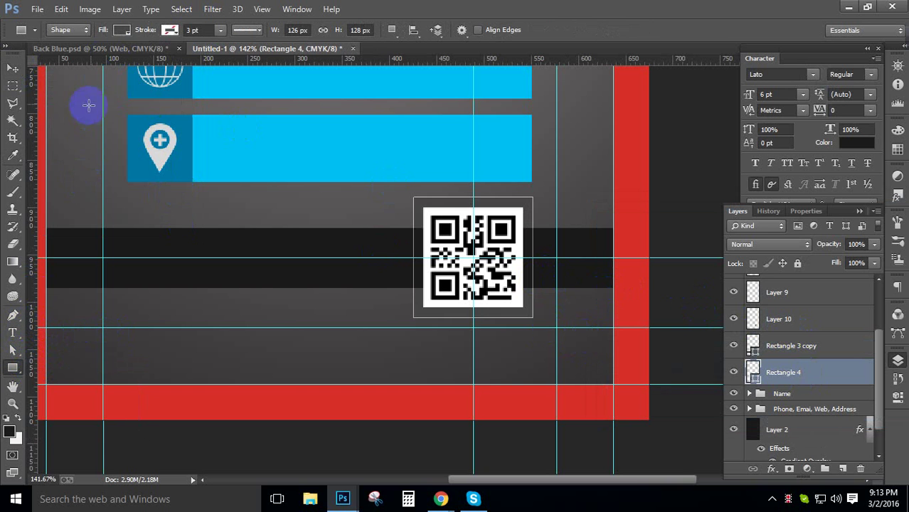
click(171, 30)
click(185, 56)
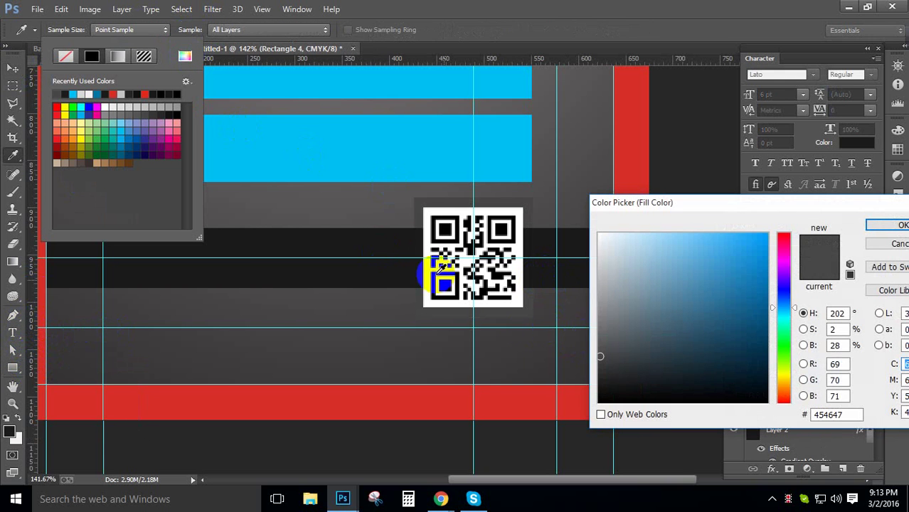
click(598, 374)
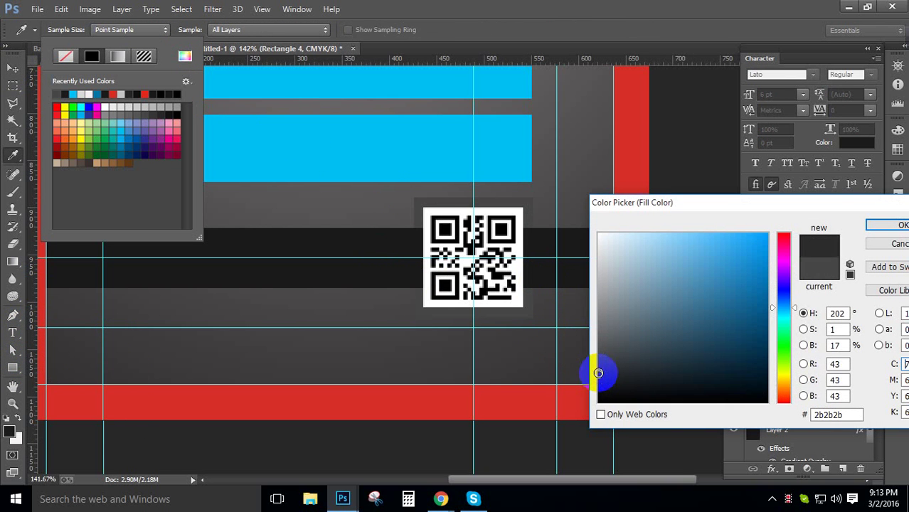
click(872, 226)
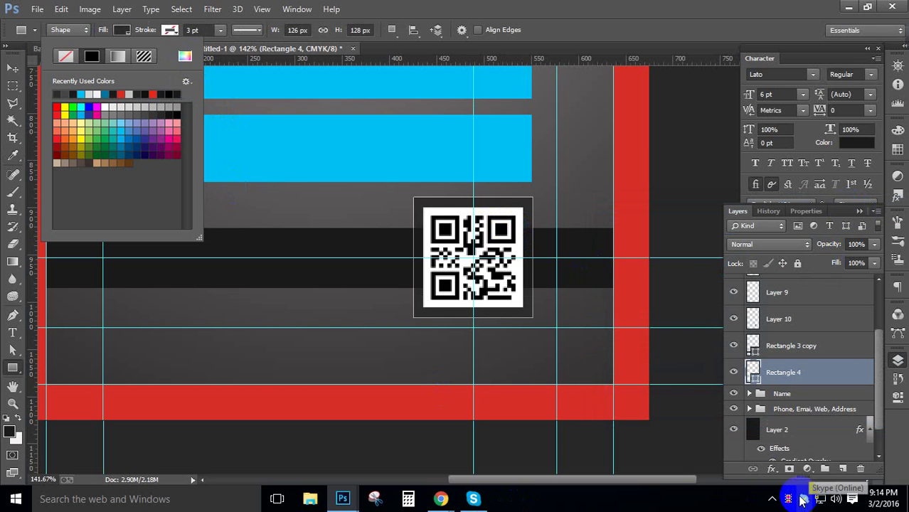
click(297, 389)
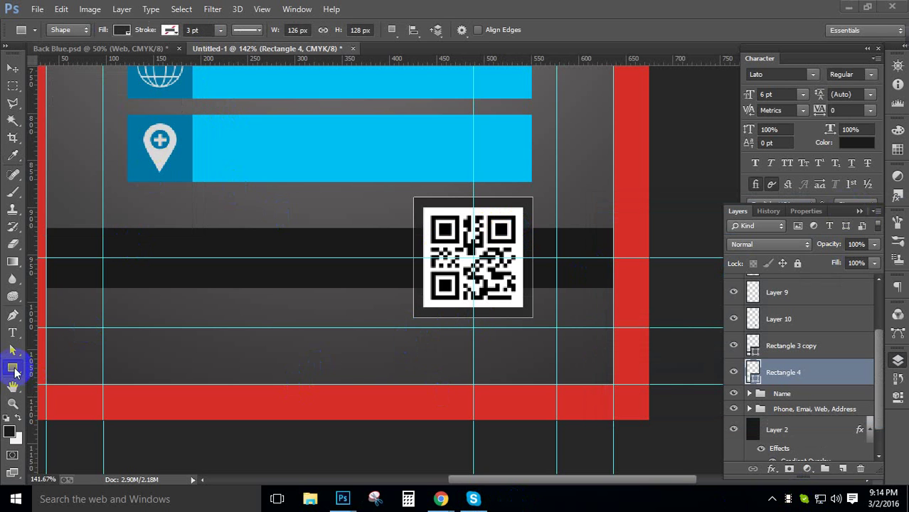
Step: Fill the QR code's frame, Rectangle 4, with the recently used light blue of the contact bars and check the whole card without guides
click(121, 32)
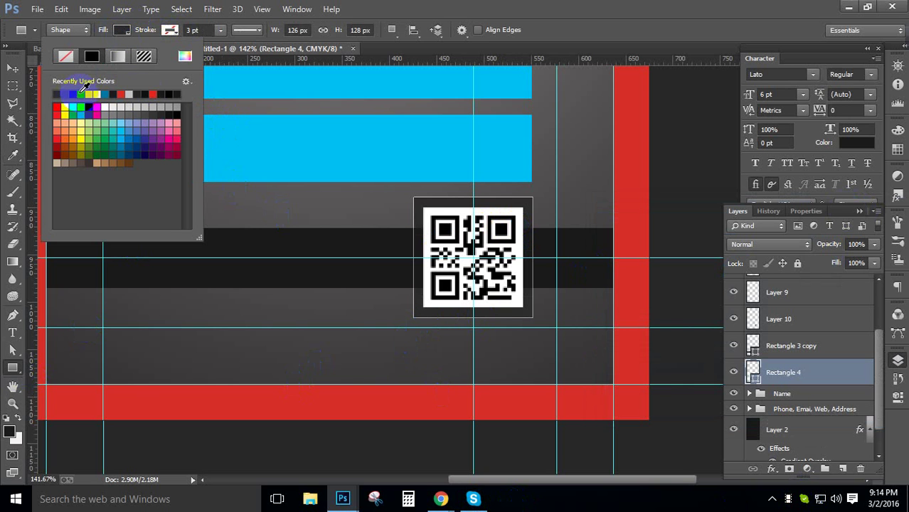
click(56, 94)
click(14, 67)
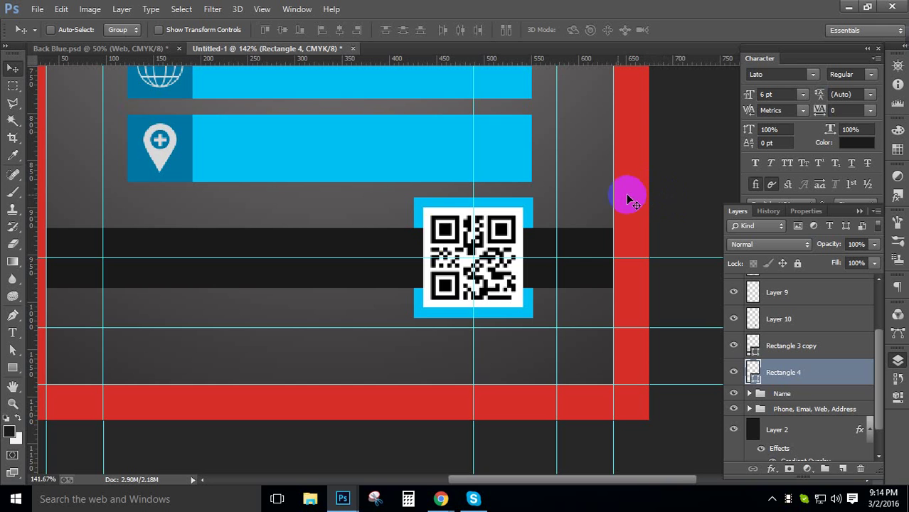
alt+click(435, 215)
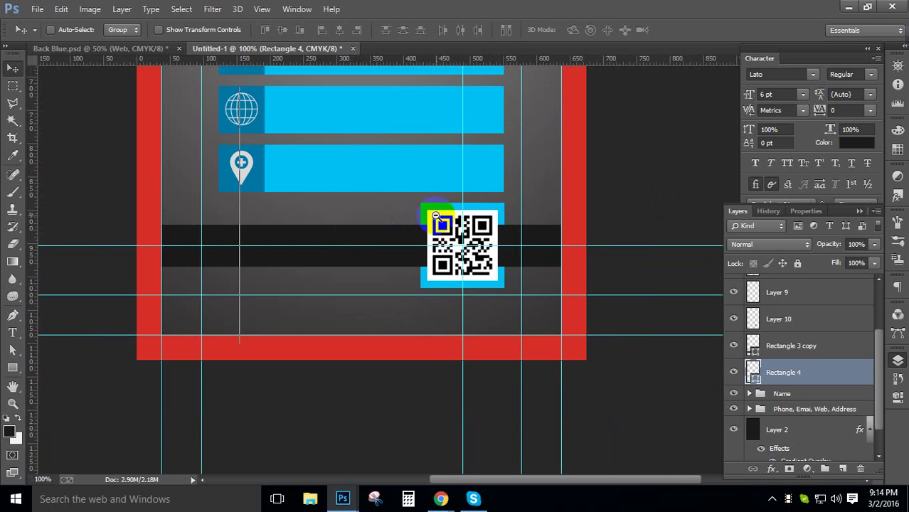
alt+click(435, 215)
key(ctrl+semicolon)
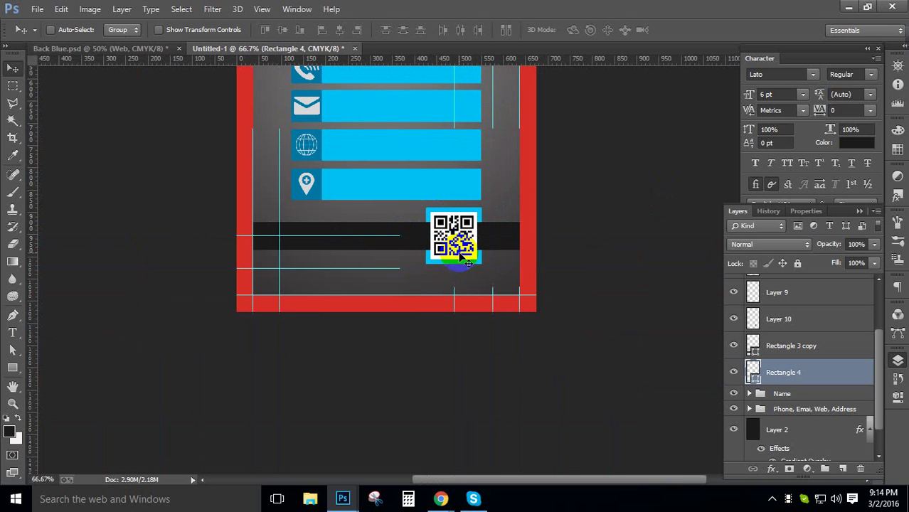
alt+click(461, 250)
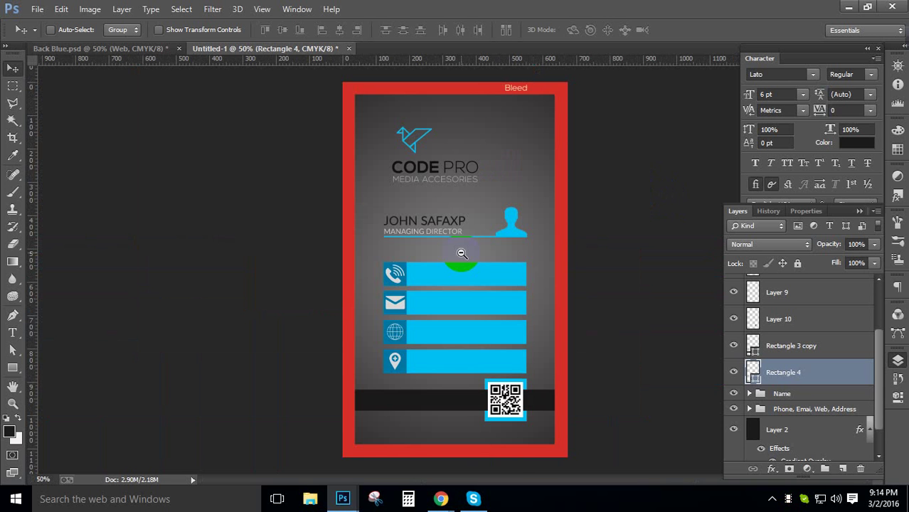
key(ctrl+semicolon)
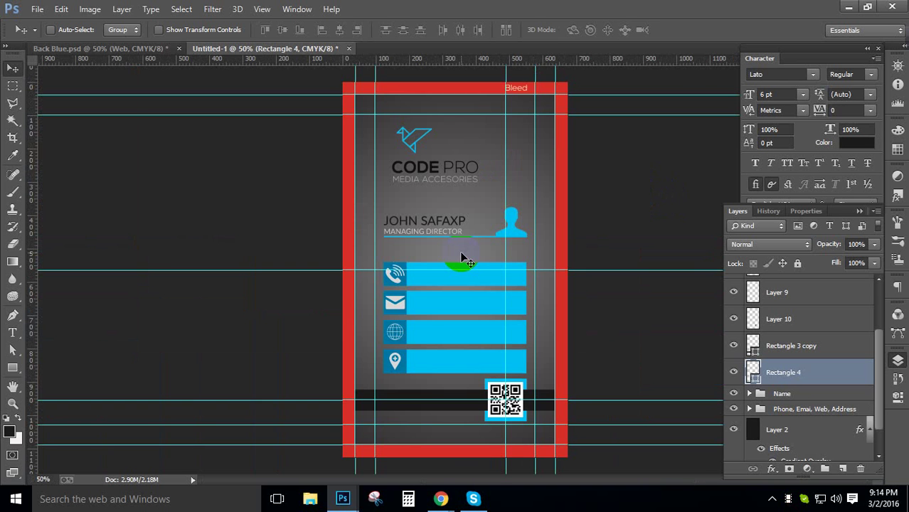
Step: Fill the QR code's frame, Rectangle 4, with the recently used light grey
drag(470, 311, 553, 428)
drag(521, 380, 524, 342)
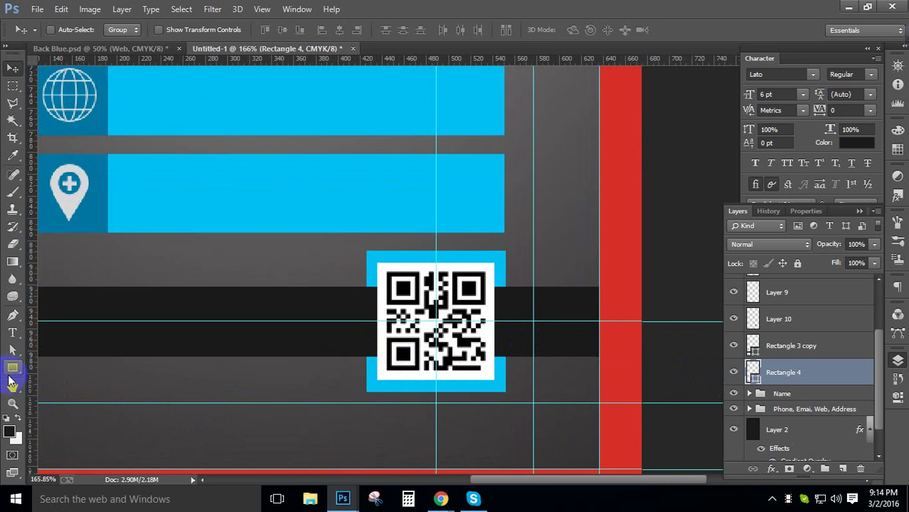
click(11, 372)
click(123, 31)
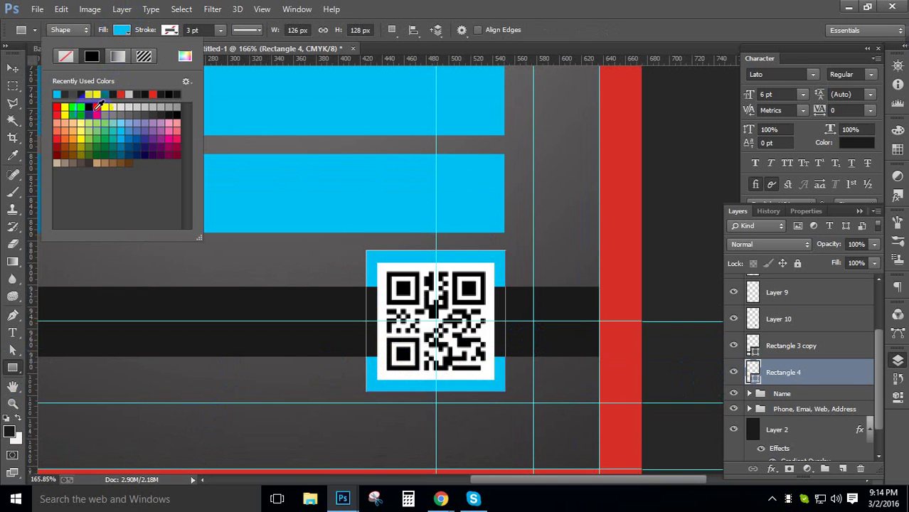
click(95, 94)
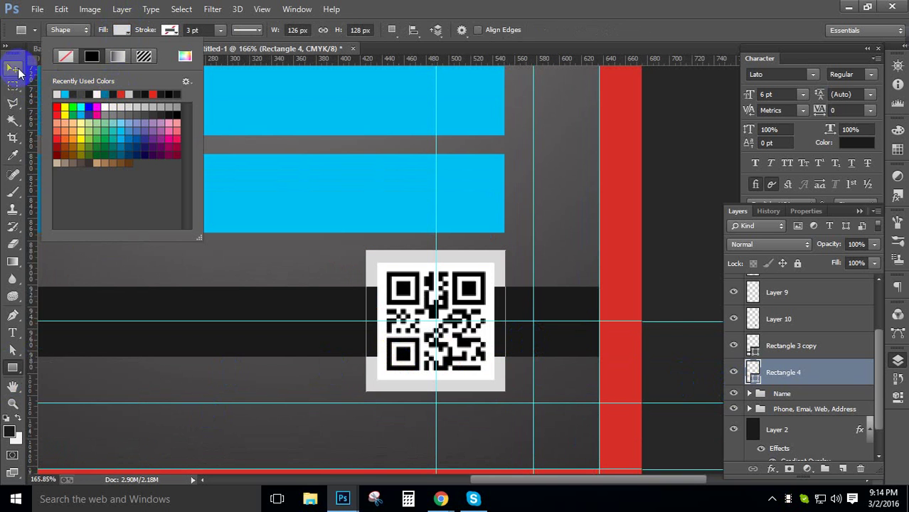
click(12, 68)
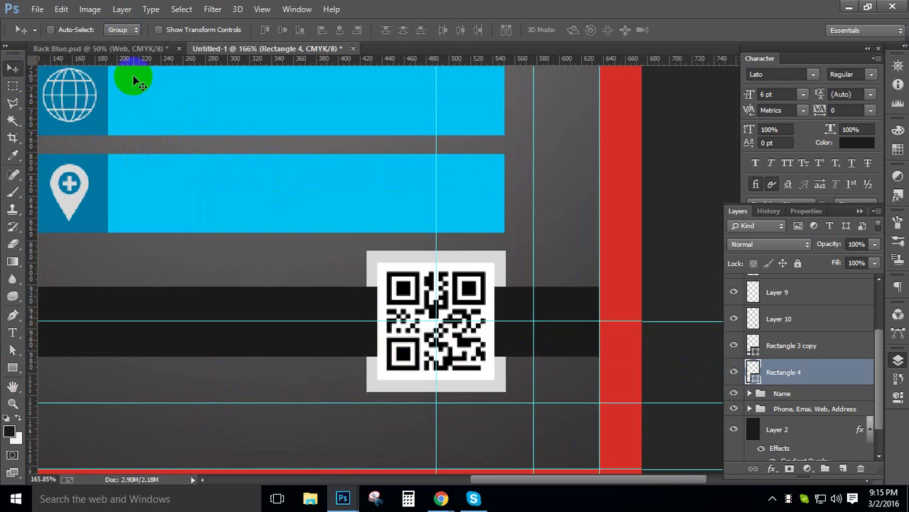
Step: Set the fill of the QR code's frame, Rectangle 4, to pure white with the Color Picker
click(12, 367)
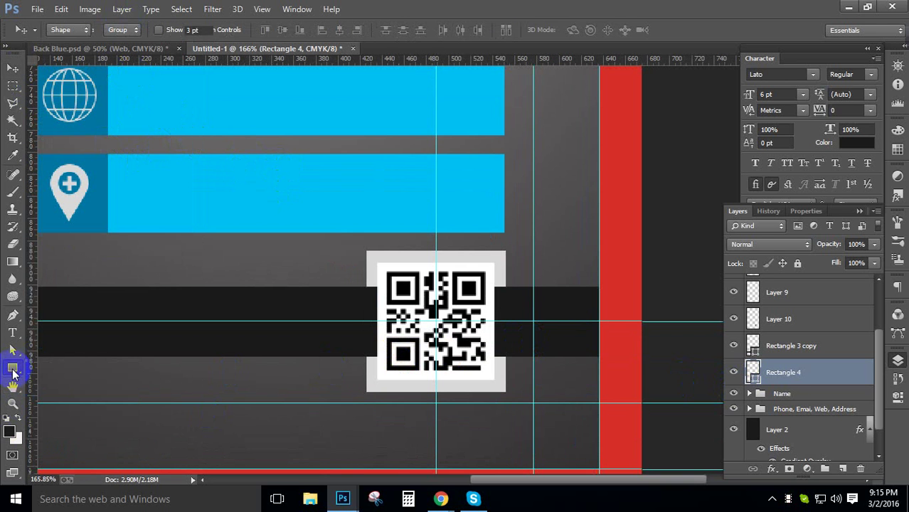
click(121, 29)
click(185, 56)
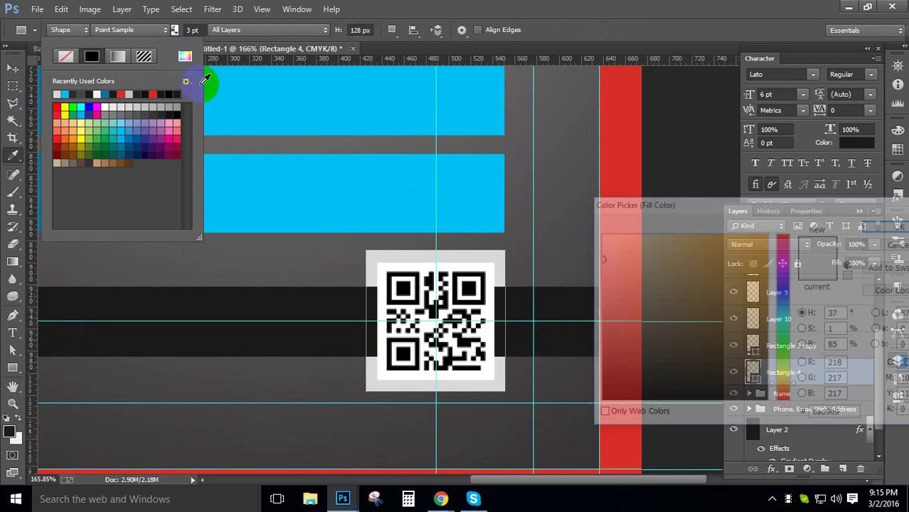
click(600, 235)
click(881, 225)
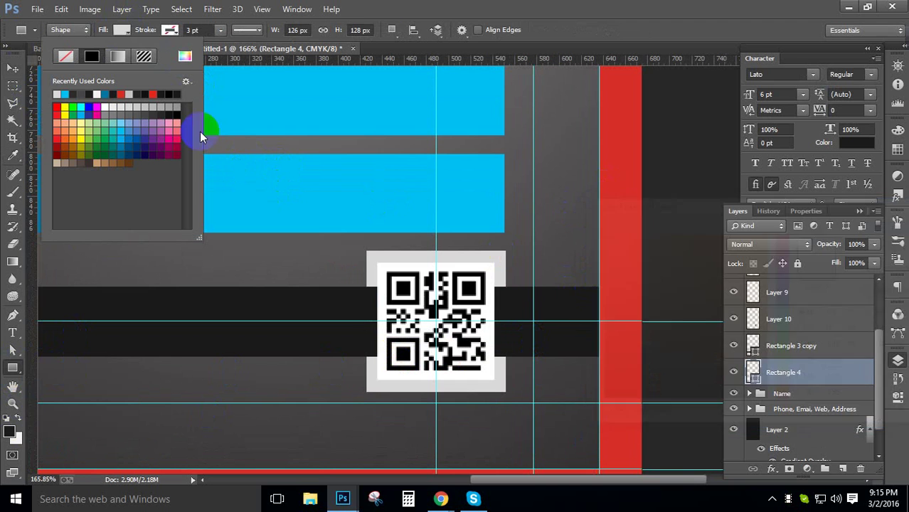
click(15, 66)
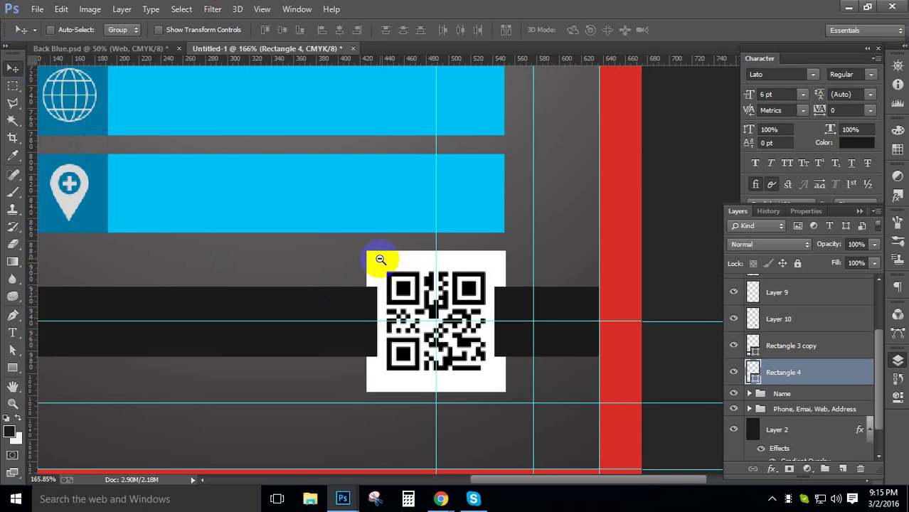
alt+click(381, 260)
alt+click(450, 315)
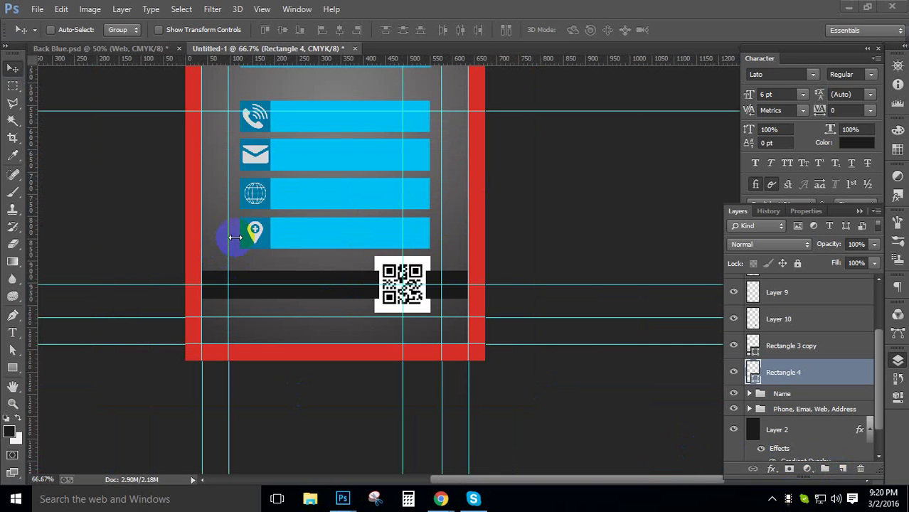
Step: Compare the QR code with and without its white frame by toggling the visibility of Rectangle 4
mouse_move(234, 237)
mouse_down()
mouse_move(298, 209)
mouse_move(314, 213)
mouse_up()
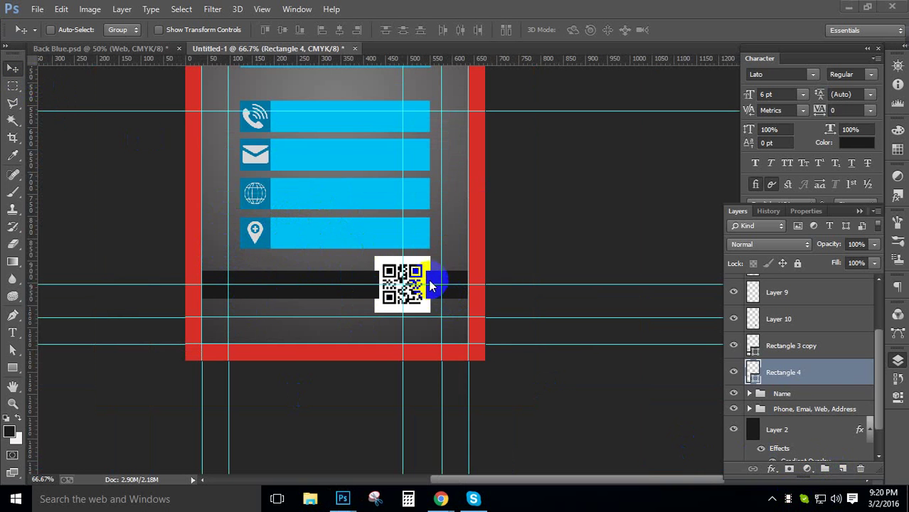
drag(370, 249, 491, 341)
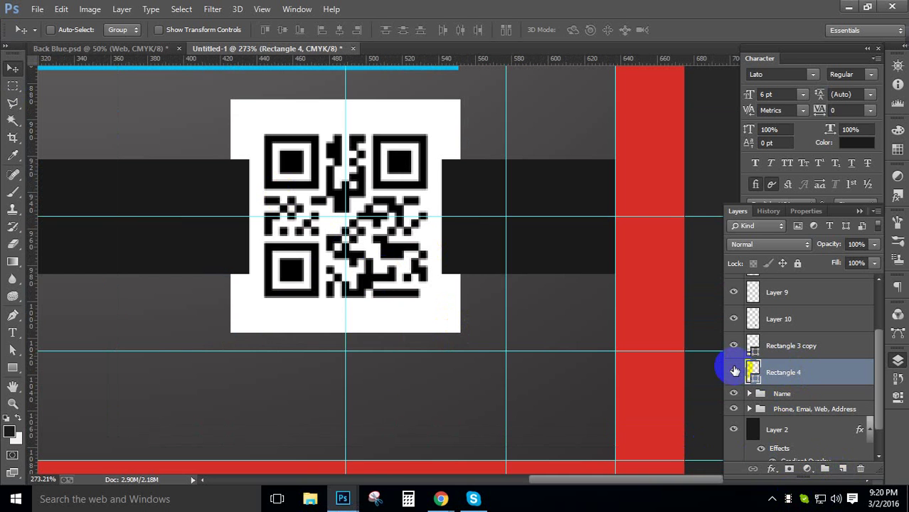
click(734, 372)
click(734, 371)
click(734, 371)
click(735, 370)
click(734, 370)
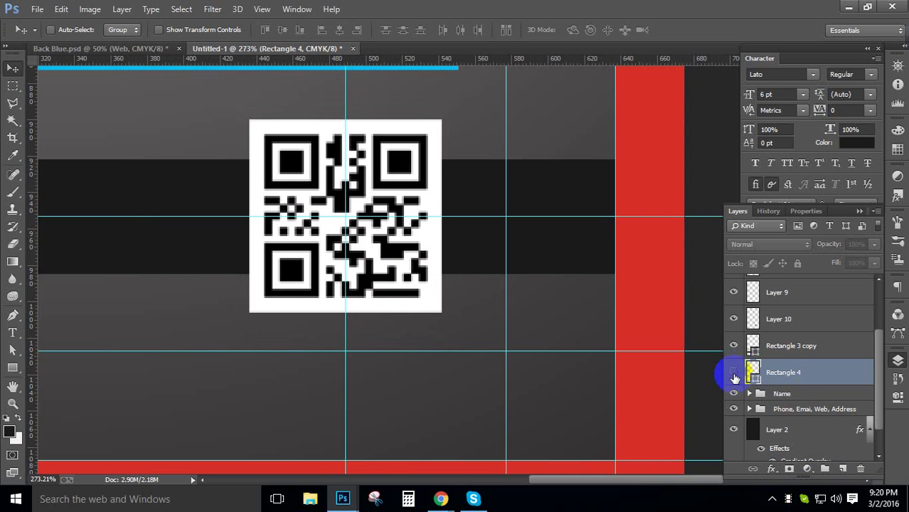
click(734, 374)
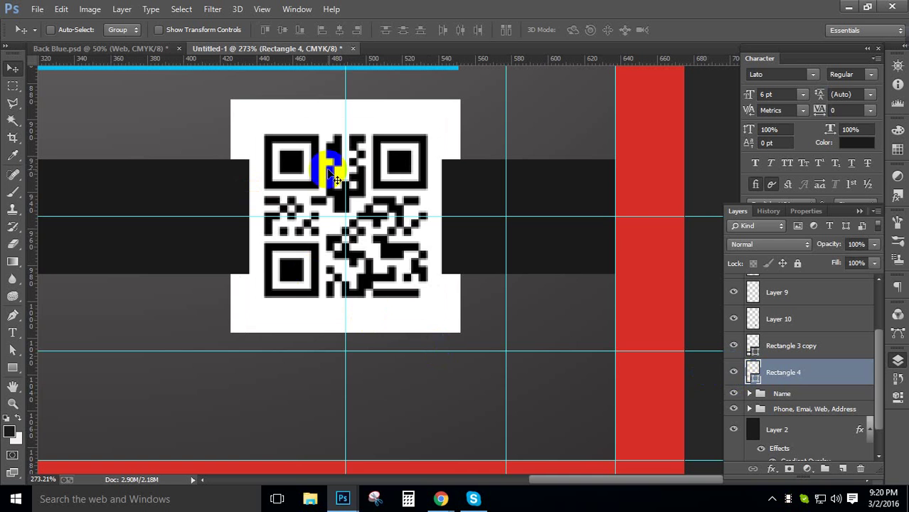
scroll(322, 163, down, 1)
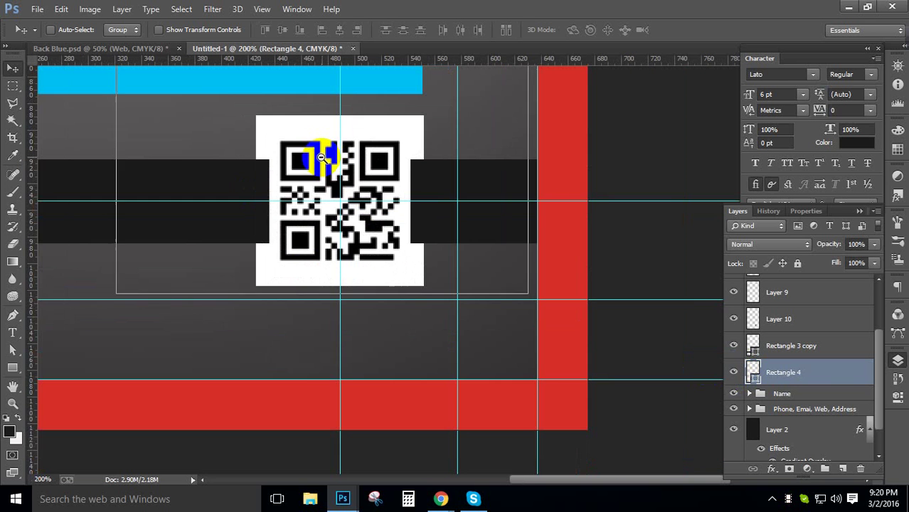
scroll(300, 146, down, 1)
Step: Expand the Phone, Email, Web, Address group and place a horizontal guide through the vertical centre of the Phone Design bar
drag(300, 146, 402, 304)
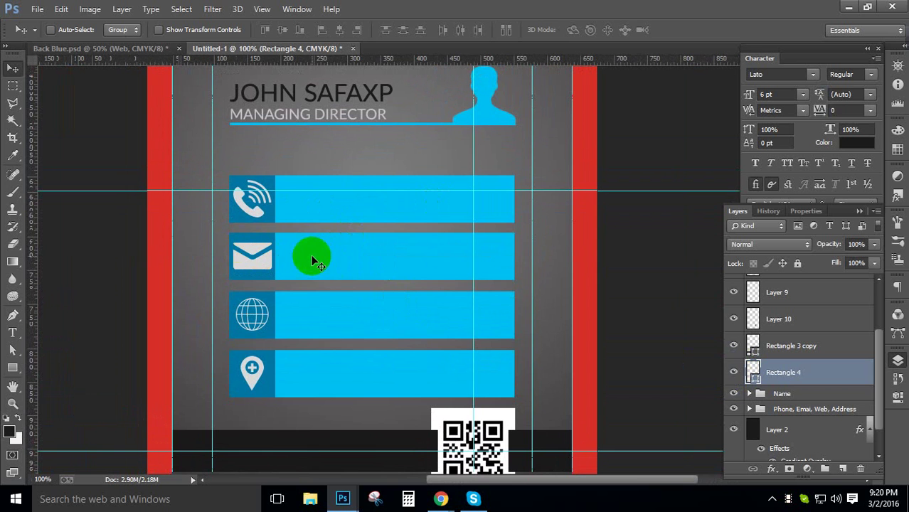
drag(297, 258, 290, 296)
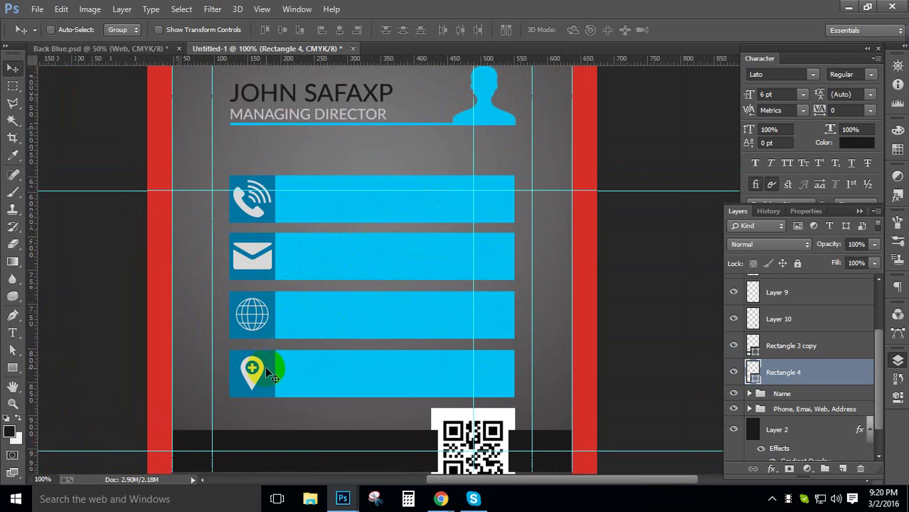
drag(266, 370, 299, 378)
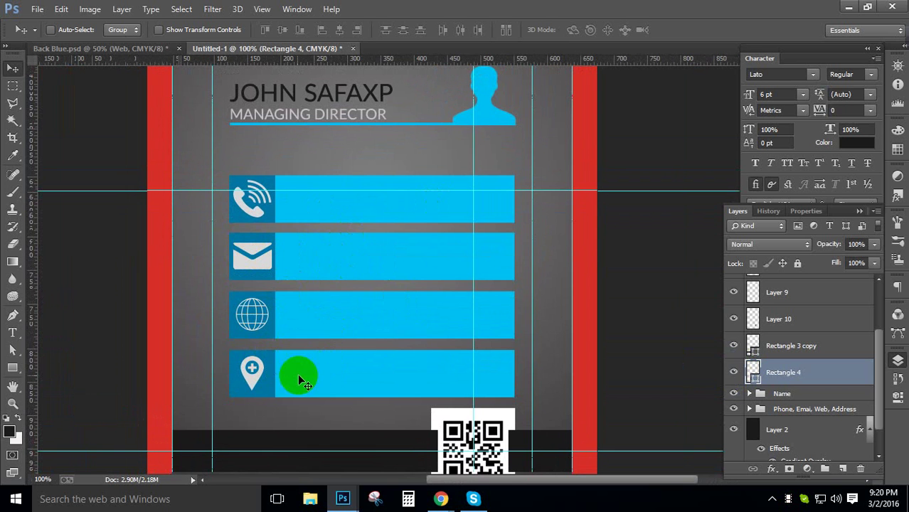
click(13, 332)
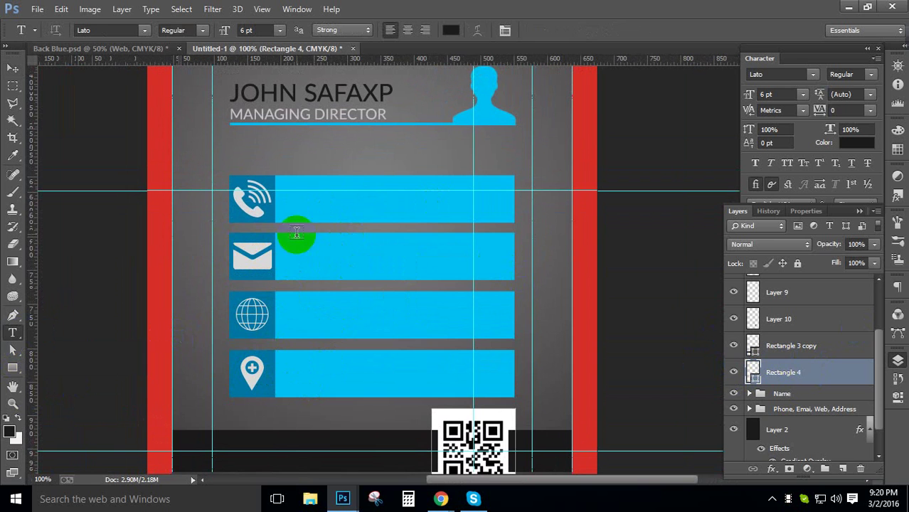
drag(875, 340, 875, 366)
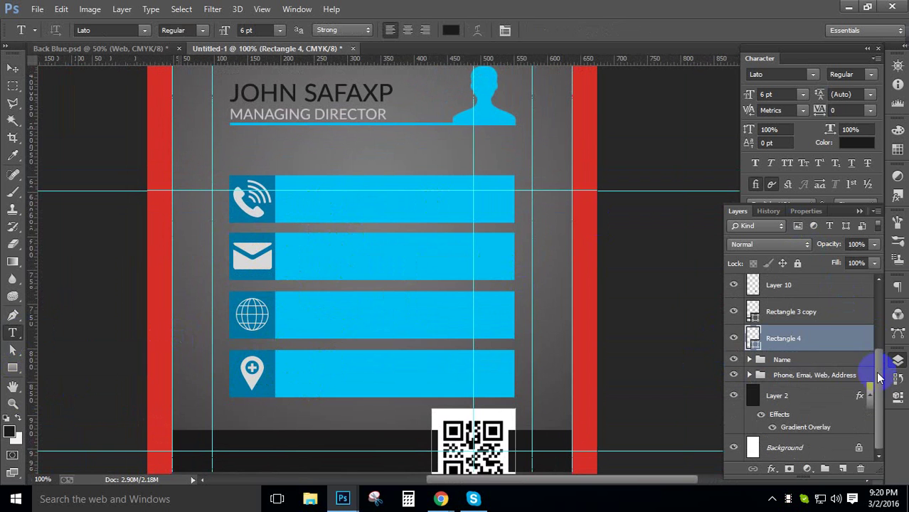
click(782, 361)
click(749, 375)
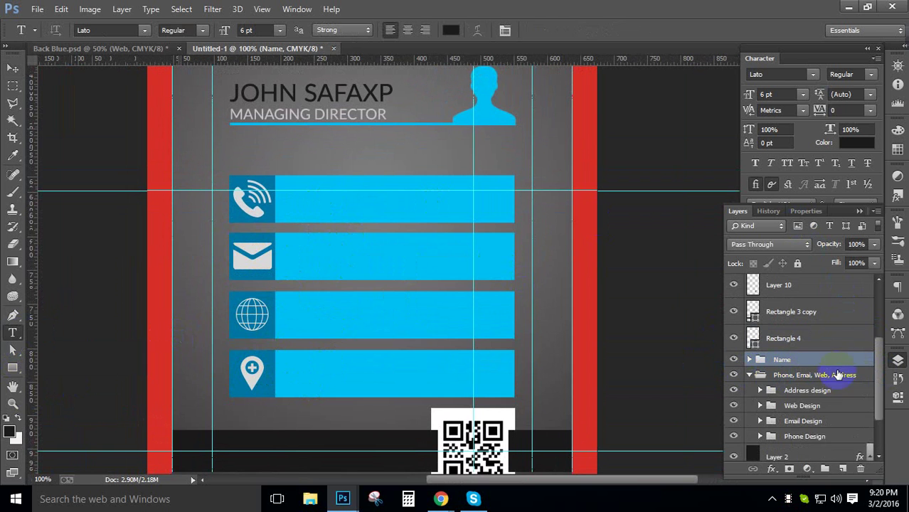
scroll(877, 374, down, 2)
click(808, 388)
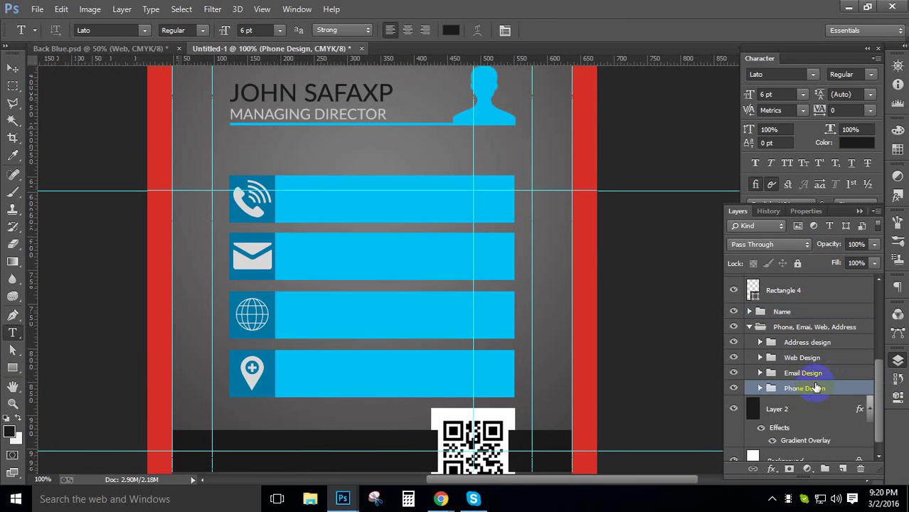
key(ctrl+t)
drag(417, 60, 459, 202)
key(Escape)
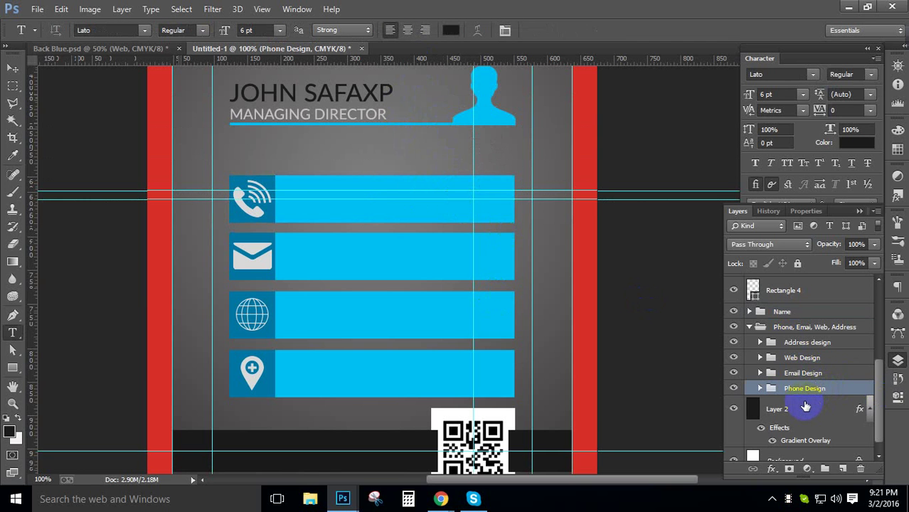
Step: Place horizontal guides through the vertical centres of the Email Design and Web Design bars, using their transform boxes as reference
click(810, 377)
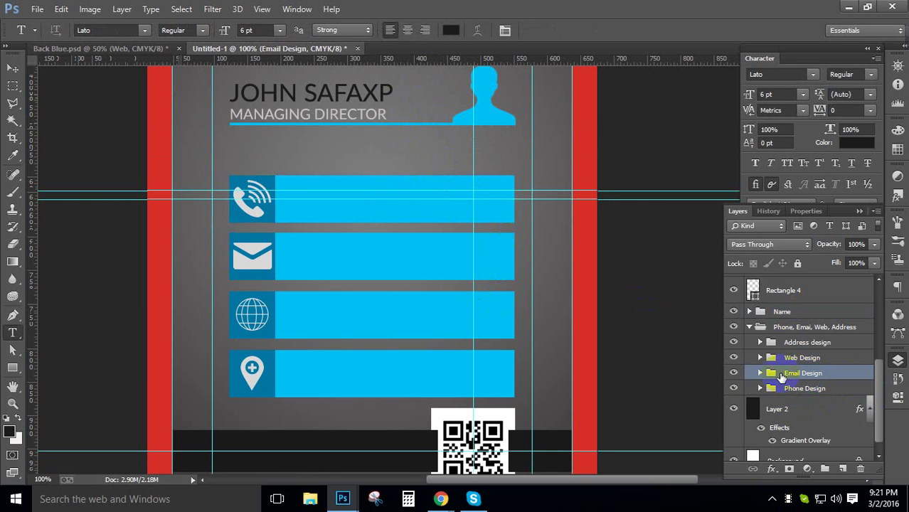
key(ctrl+t)
drag(468, 61, 508, 261)
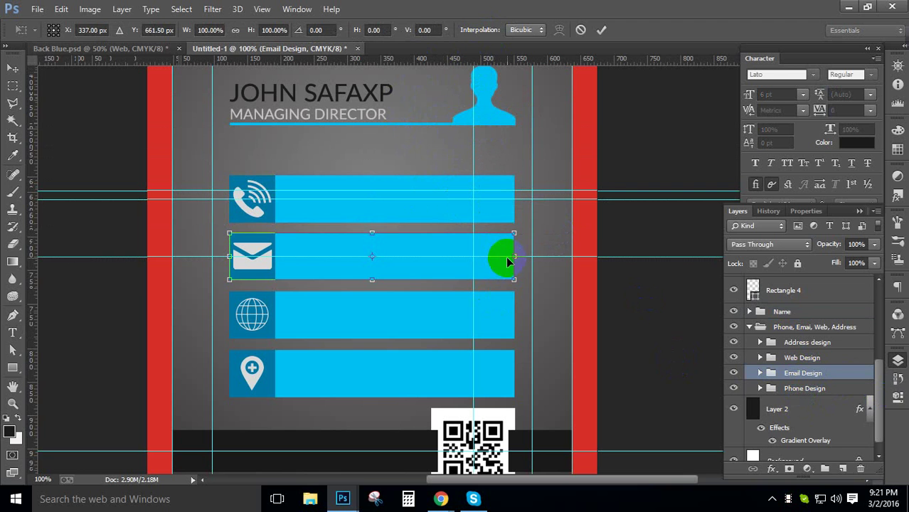
key(Escape)
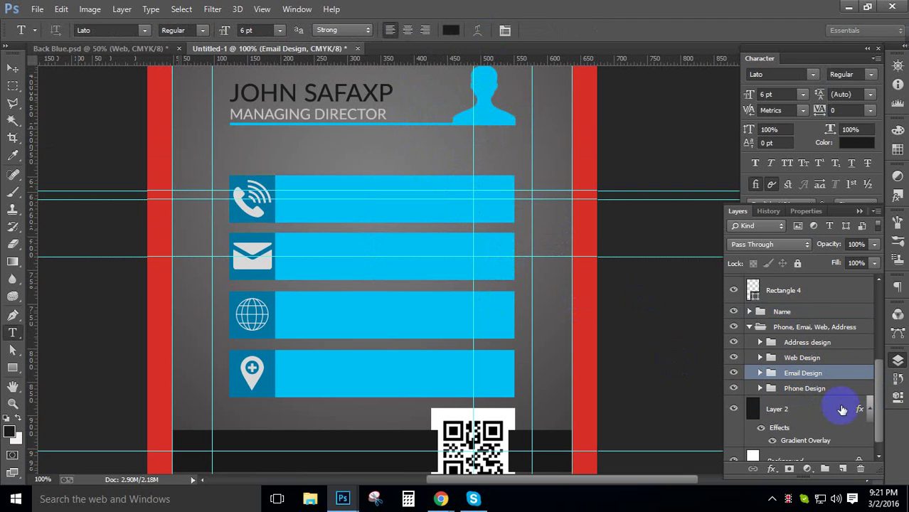
click(816, 359)
key(ctrl+t)
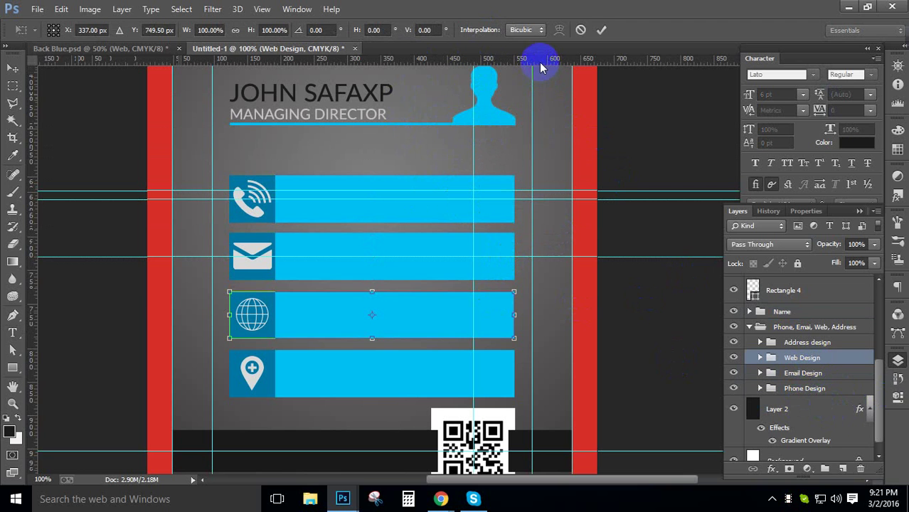
drag(541, 63, 560, 315)
key(Escape)
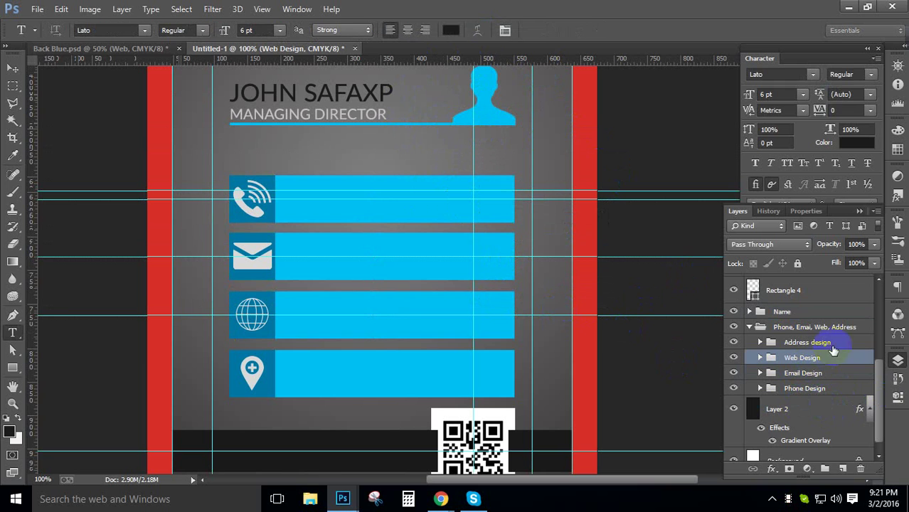
Step: Place a horizontal guide through the centre of the Address design bar and a vertical guide just right of the icon boxes
click(832, 345)
key(ctrl+t)
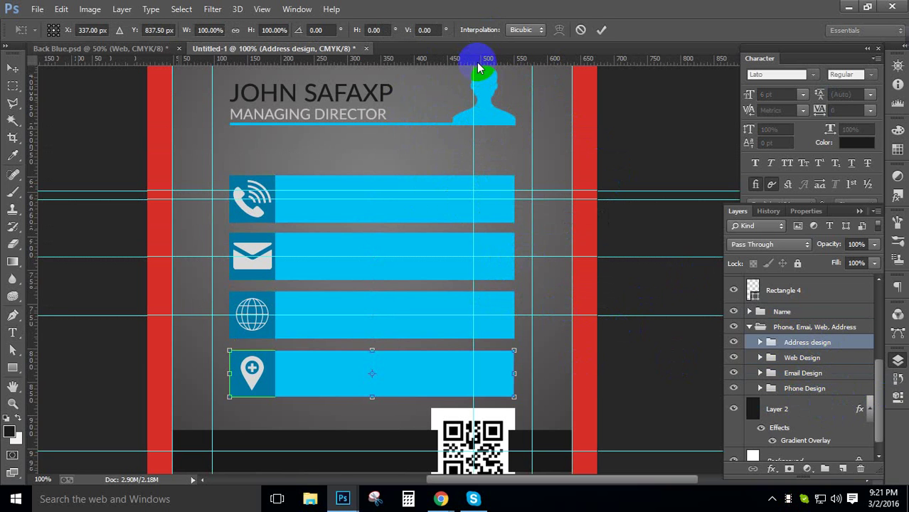
drag(478, 68, 517, 375)
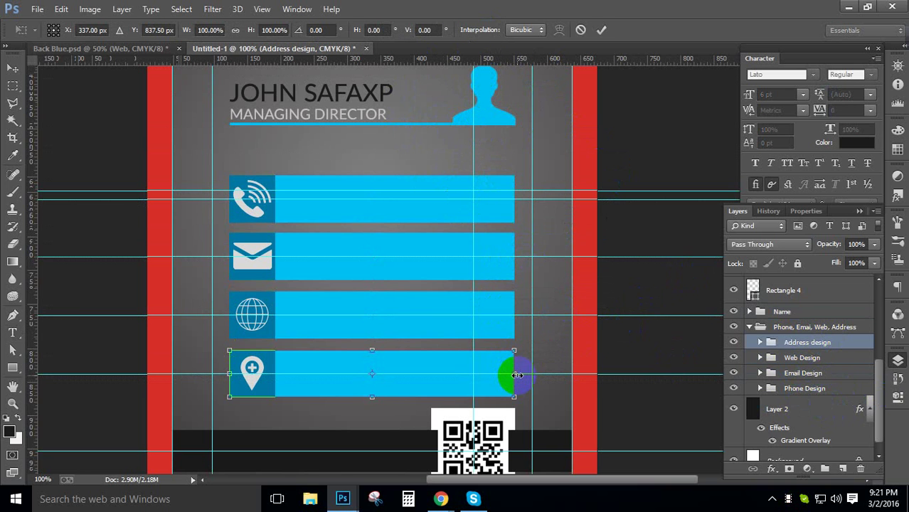
key(Escape)
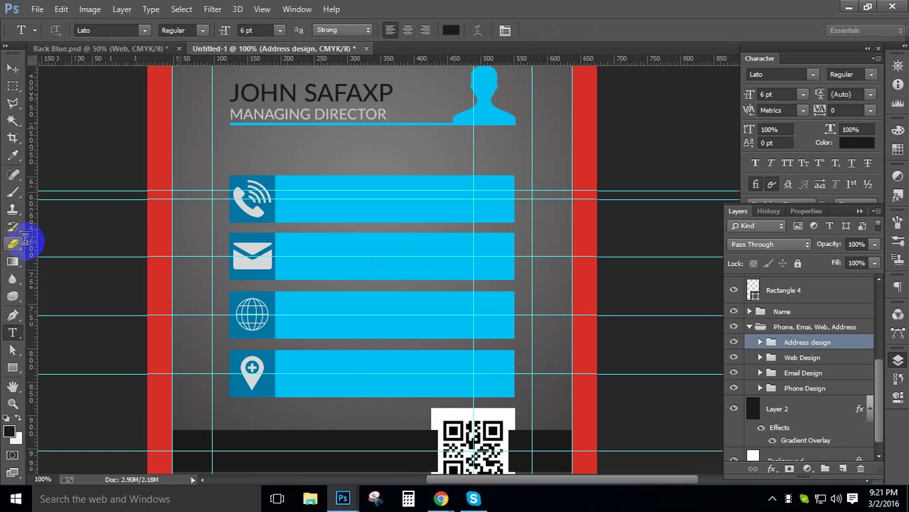
drag(32, 240, 300, 279)
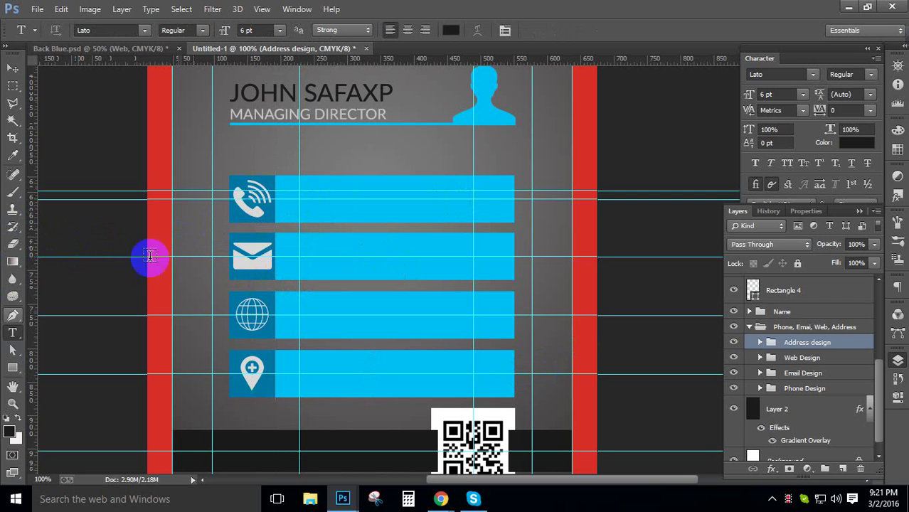
Step: Add a placeholder phone number in Lato Regular 6 pt in the phone bar, starting at the vertical guide
click(299, 201)
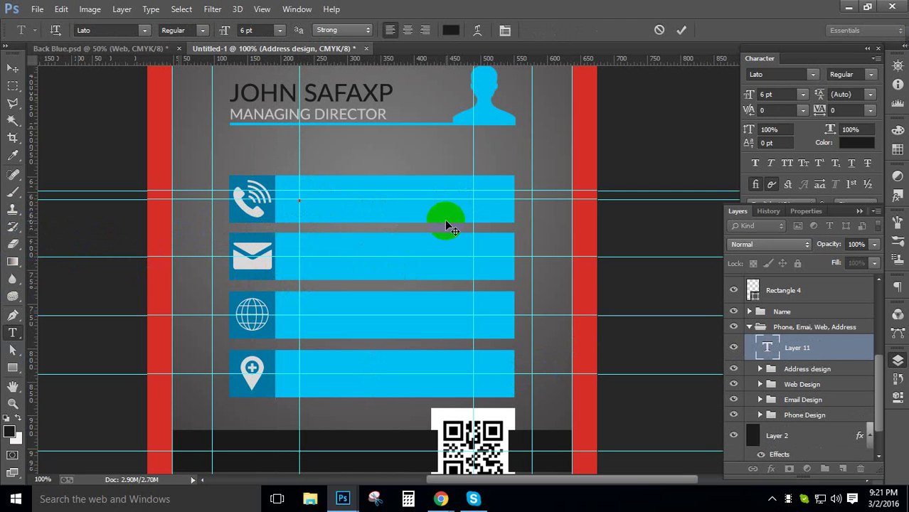
text(+012 345 6789)
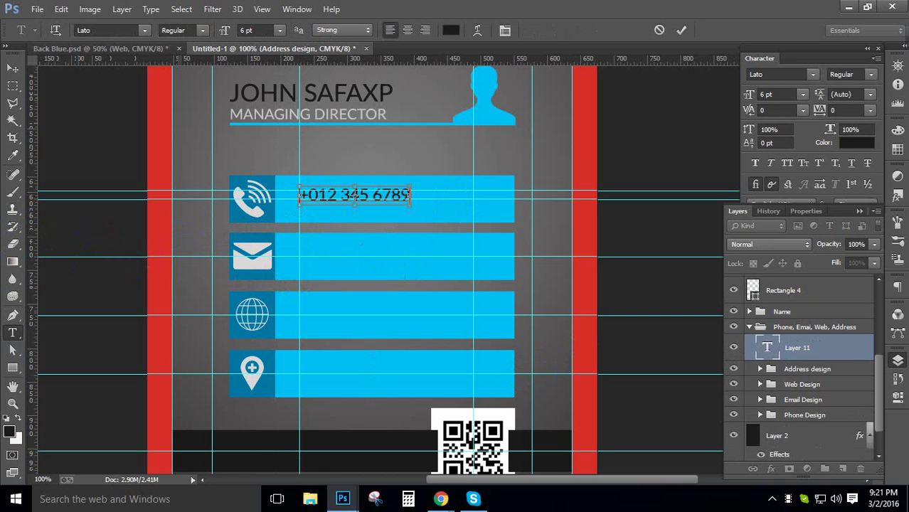
key(ctrl+a)
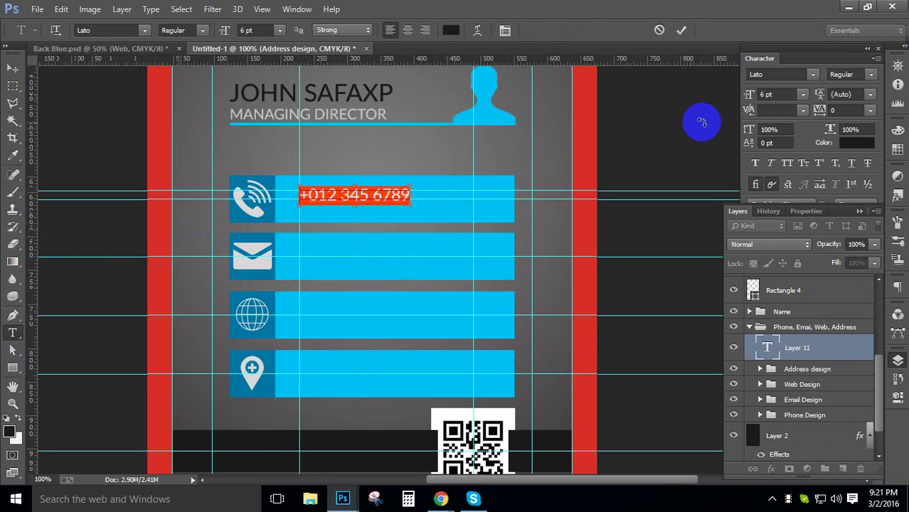
click(681, 30)
key(ctrl+t)
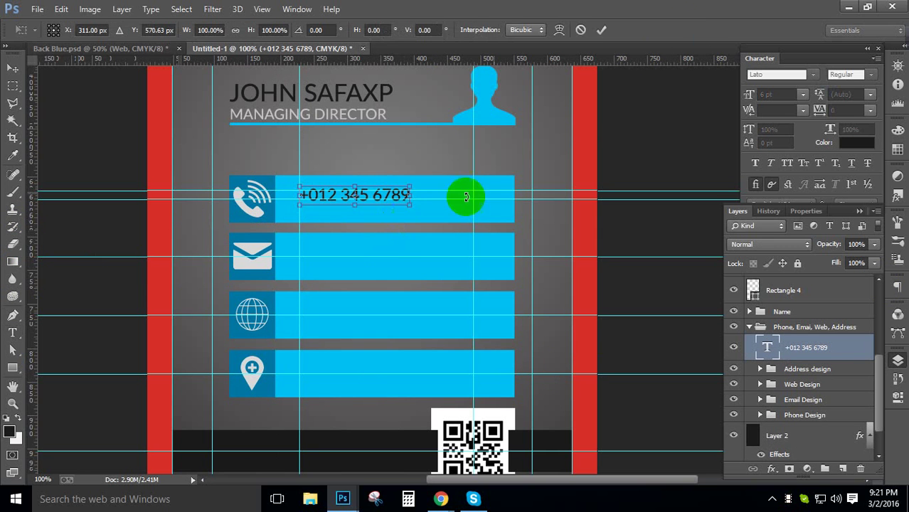
key(Escape)
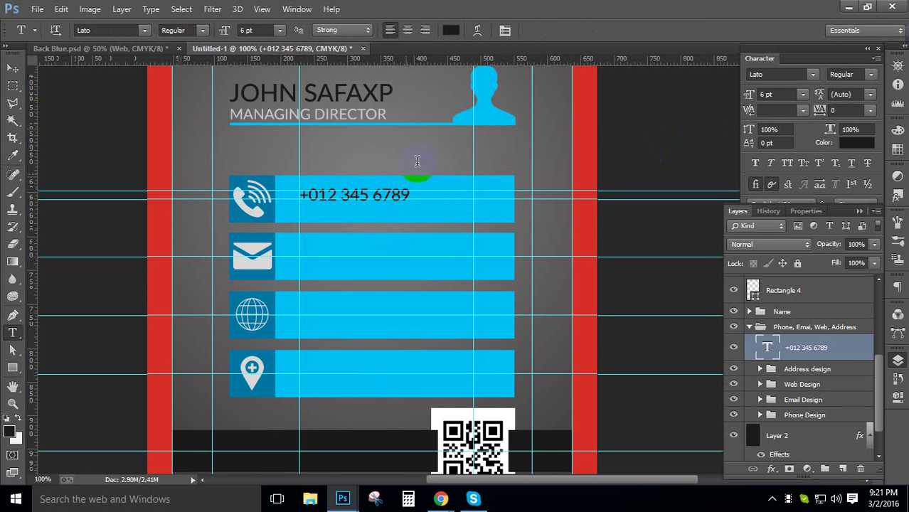
click(354, 196)
key(ctrl+a)
click(772, 94)
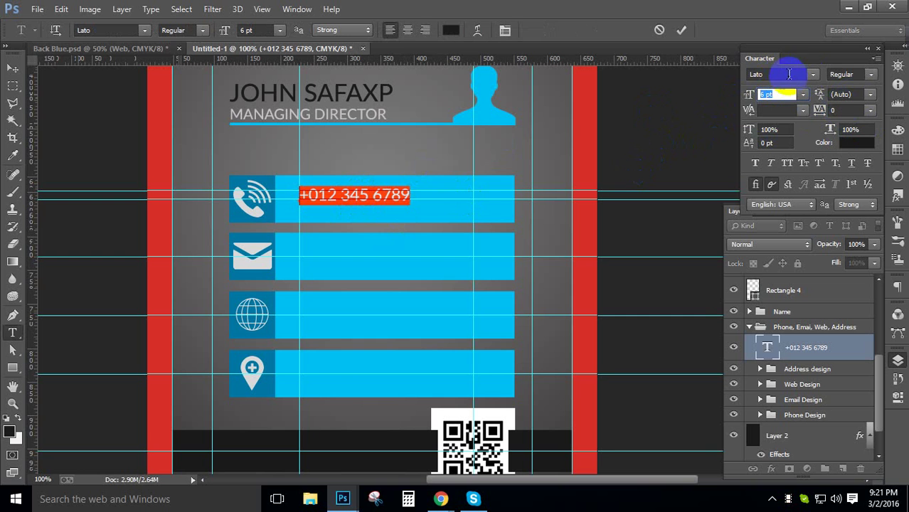
Step: Duplicate the phone number text layer and nudge the copy down to form a second line below the original
click(14, 70)
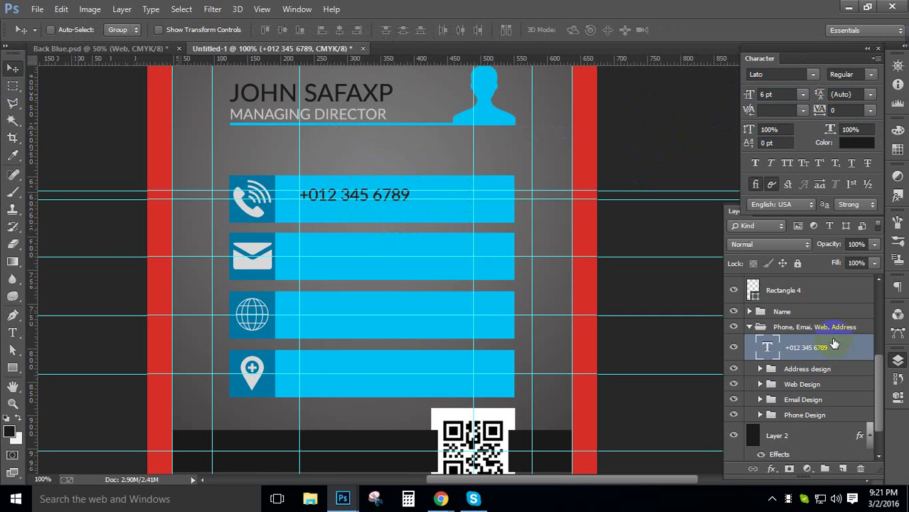
key(ctrl+j)
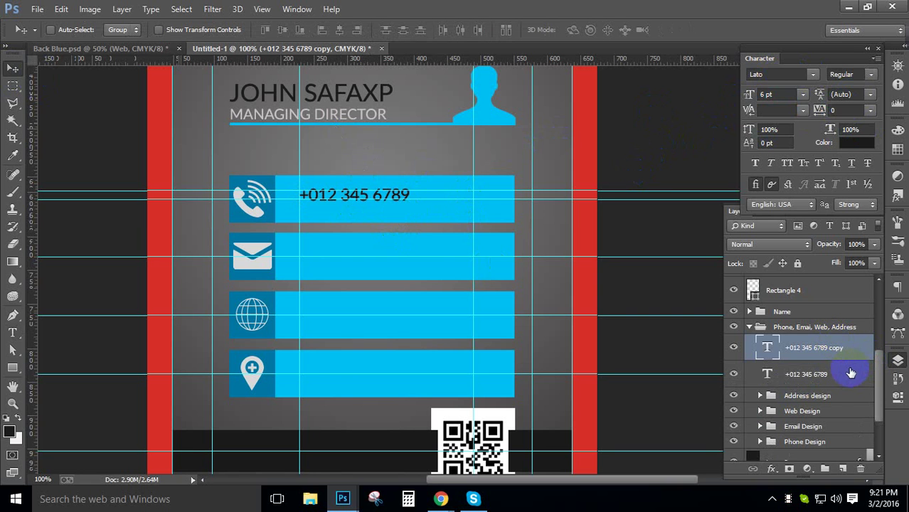
key(Down)
key(Down)
key(Down)
key(Down)
key(Down)
key(Down)
key(Down)
key(Down)
key(Down)
key(Down)
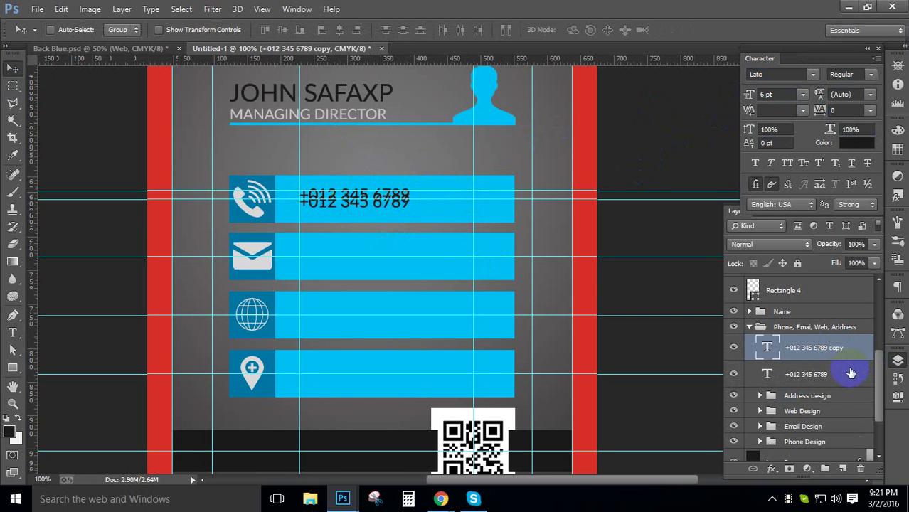
key(Down)
key(Down)
key(Down)
key(Down)
key(Down)
key(Down)
key(Down)
key(Down)
key(Down)
key(Down)
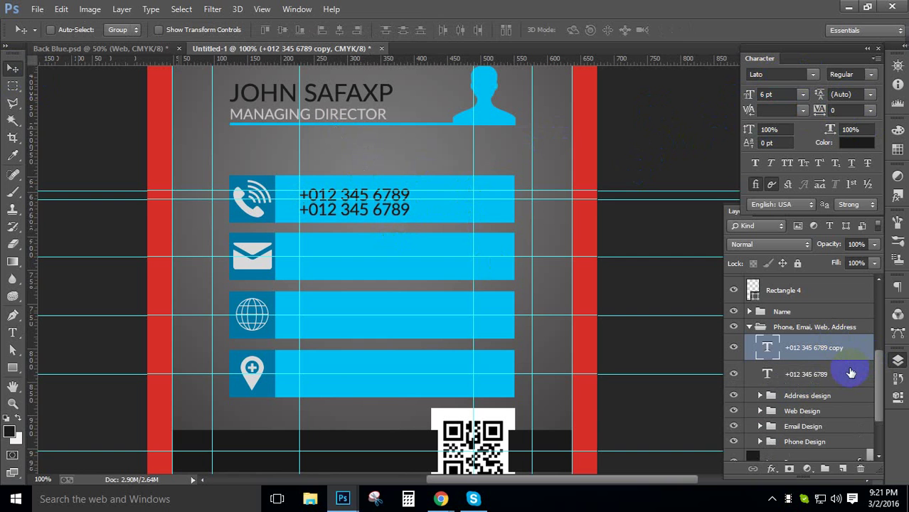
key(Down)
key(Down)
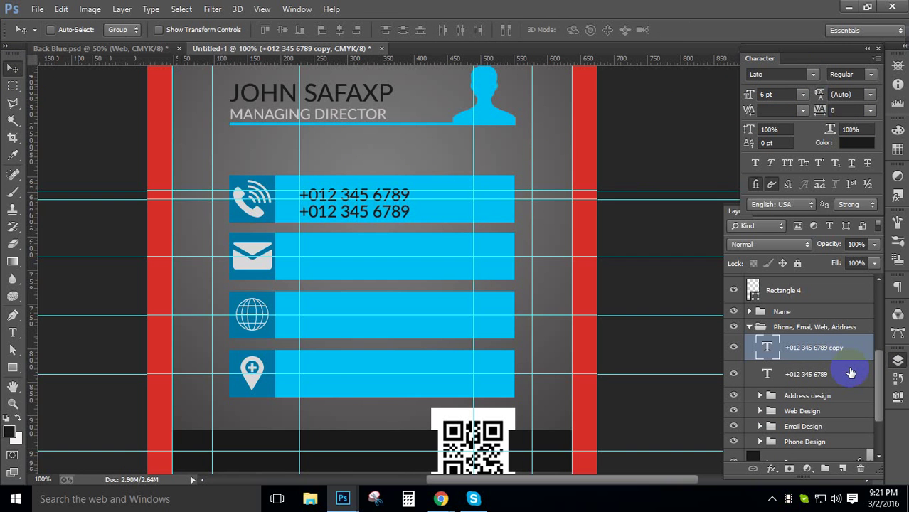
Step: Move both phone number lines together so they centre on the phone bar's horizontal guide and start at the vertical guide
shift+click(851, 373)
key(ctrl+t)
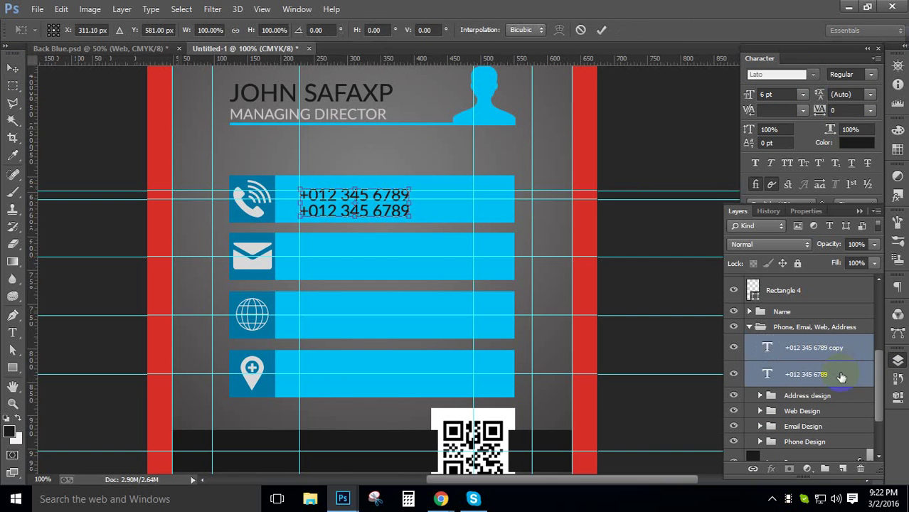
drag(399, 204, 391, 208)
key(Left)
key(Left)
key(Left)
key(Left)
key(Left)
key(Left)
key(Left)
key(Left)
key(Left)
key(Left)
key(Left)
key(Left)
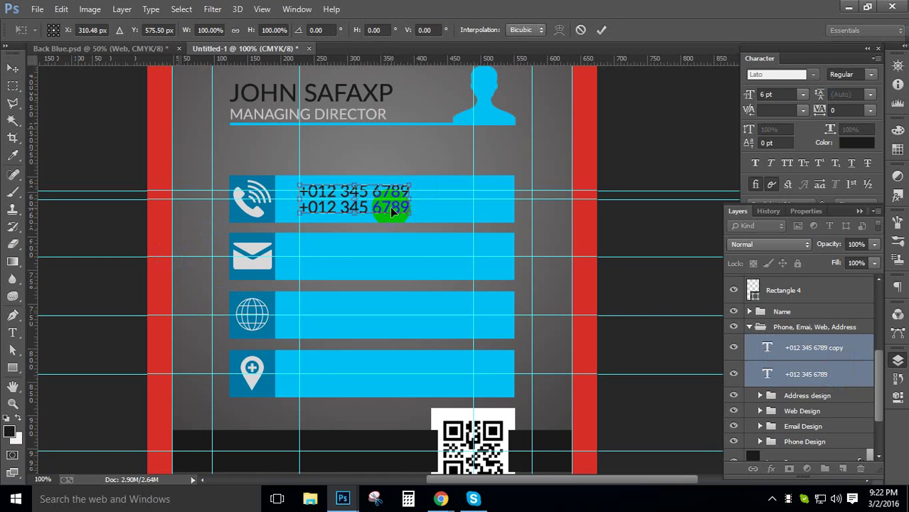
key(Return)
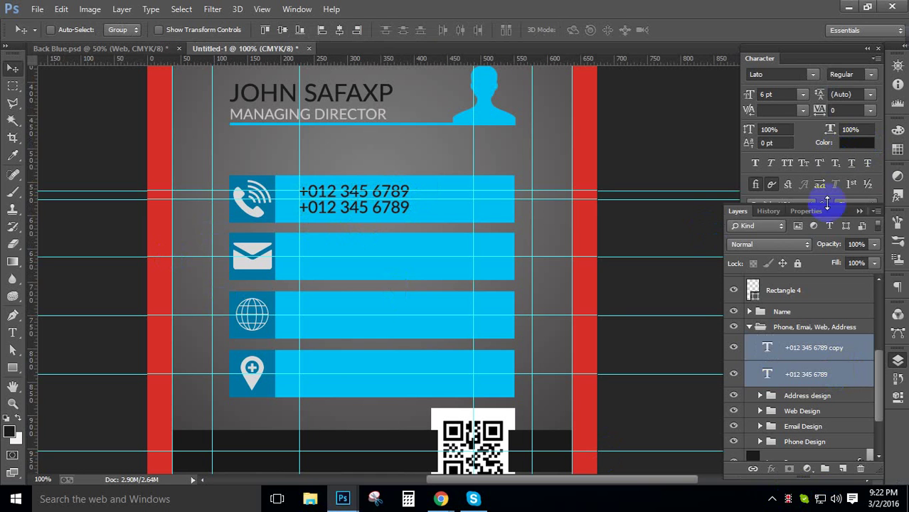
Step: Set the text colour of both phone number lines to white (ffffff)
click(850, 141)
drag(638, 233, 561, 215)
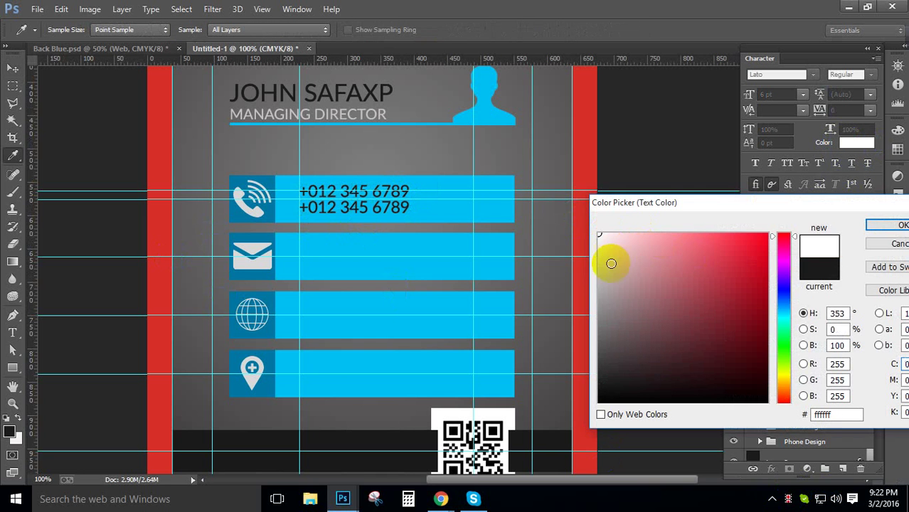
click(887, 223)
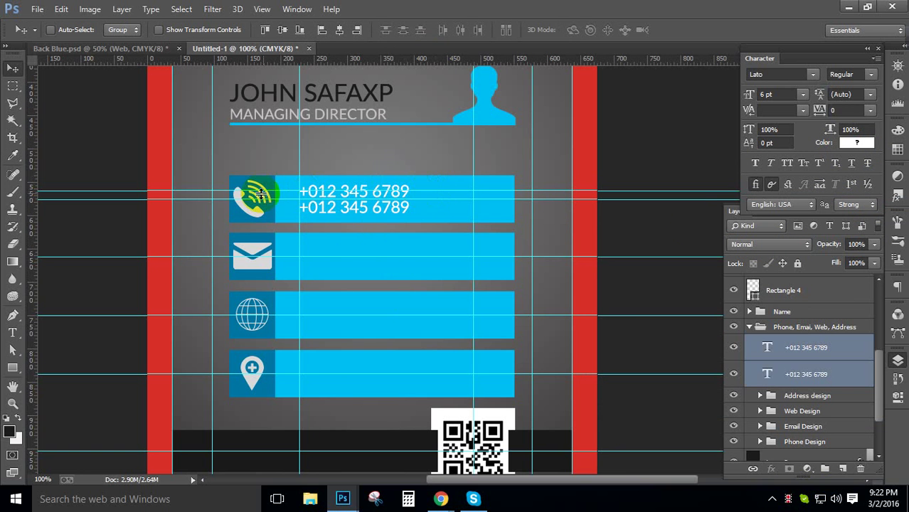
Step: Nudge the upper phone number line up to widen the gap between the two lines, and hide the guides
click(818, 373)
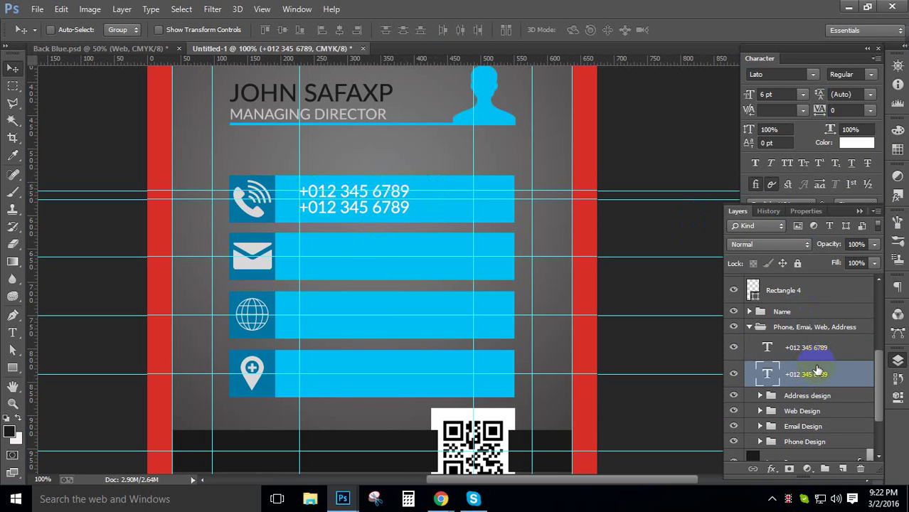
key(Down)
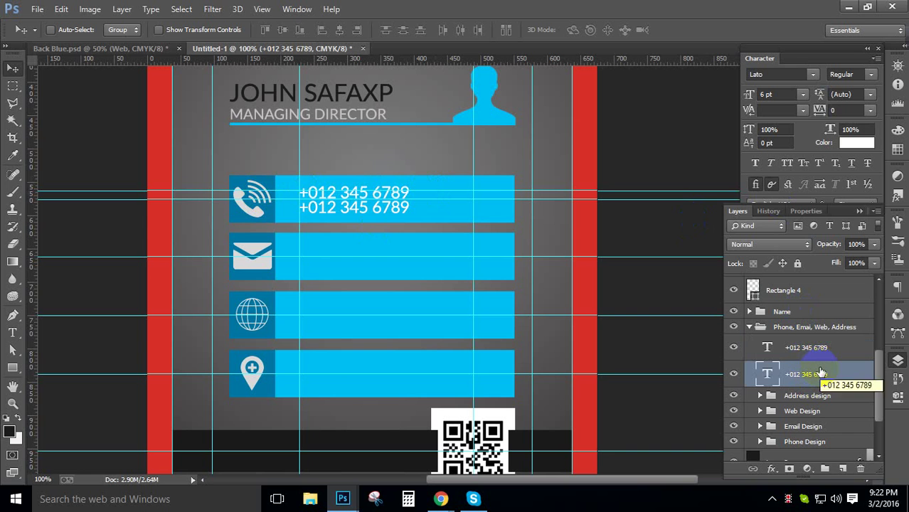
key(Up)
key(Up)
key(Up)
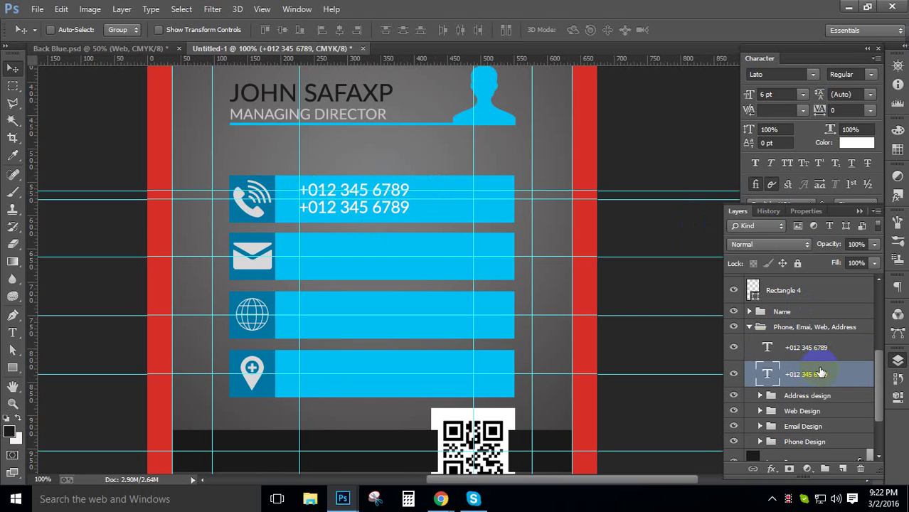
drag(821, 373, 812, 355)
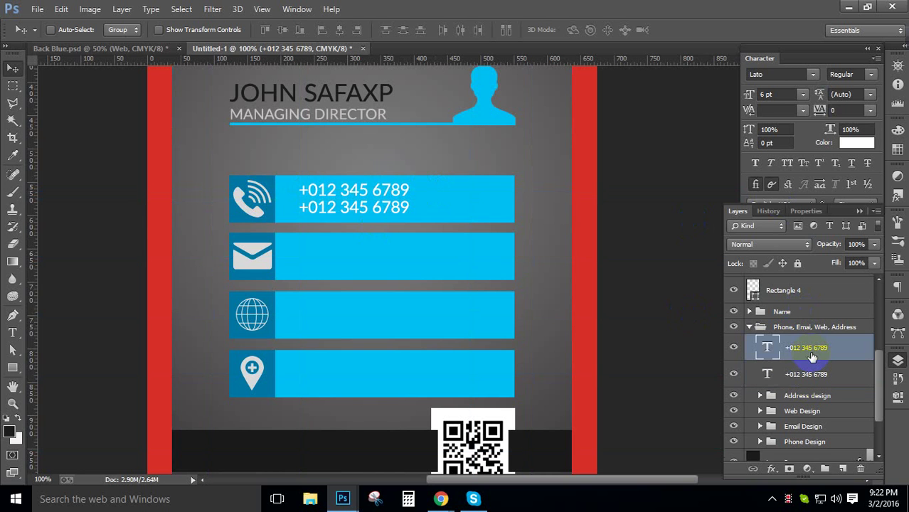
key(ctrl+t)
key(Return)
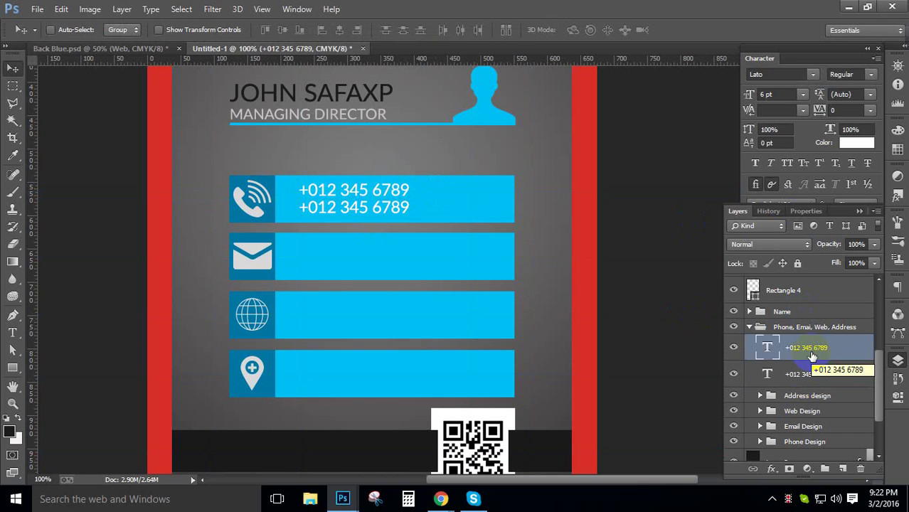
Step: Show the guides and fine-tune the position of both phone number lines against the phone bar's centre guide and the vertical guide
shift+click(841, 371)
key(ctrl+t)
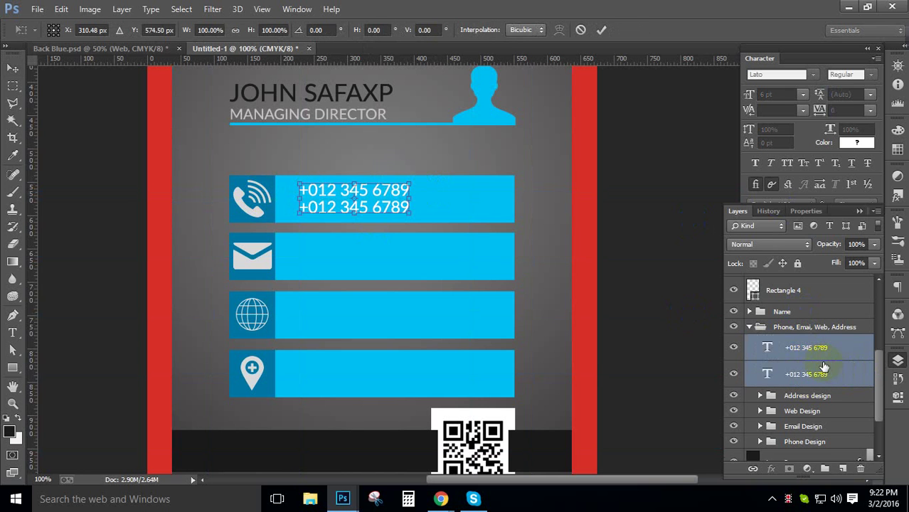
key(ctrl+semicolon)
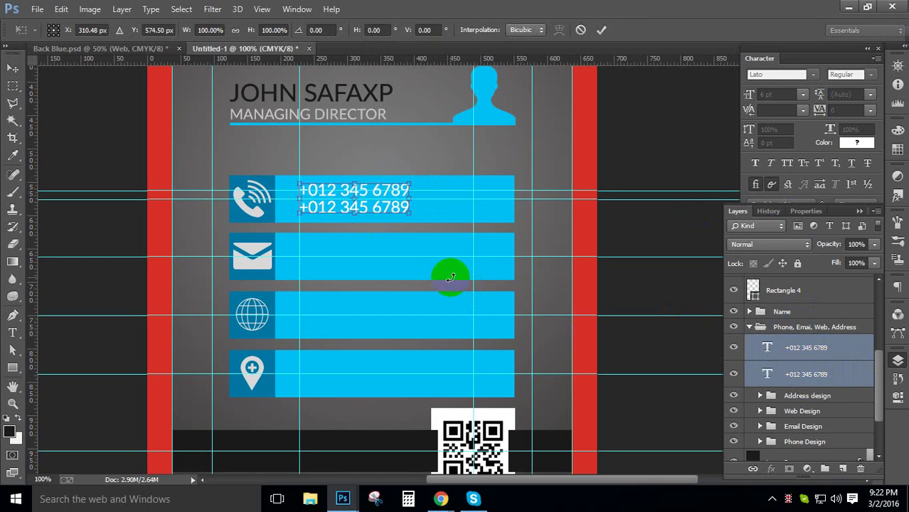
key(Down)
key(Up)
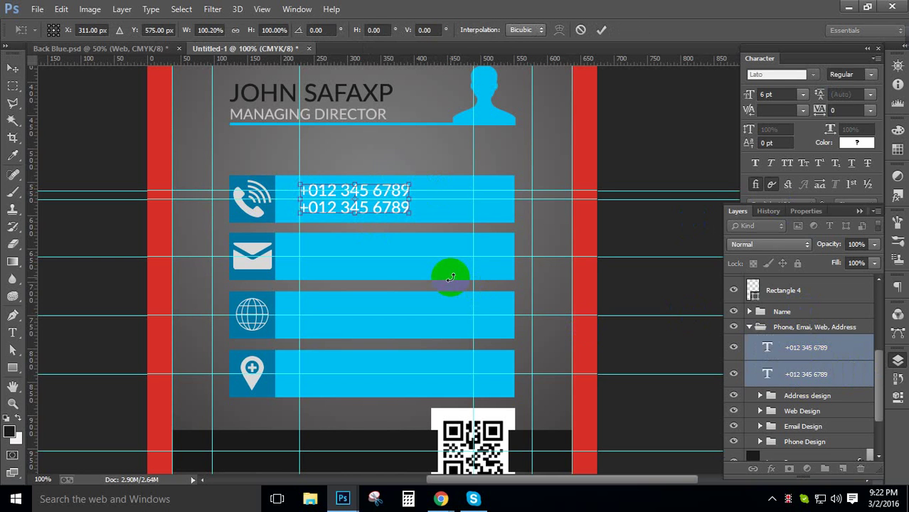
key(Left)
key(Return)
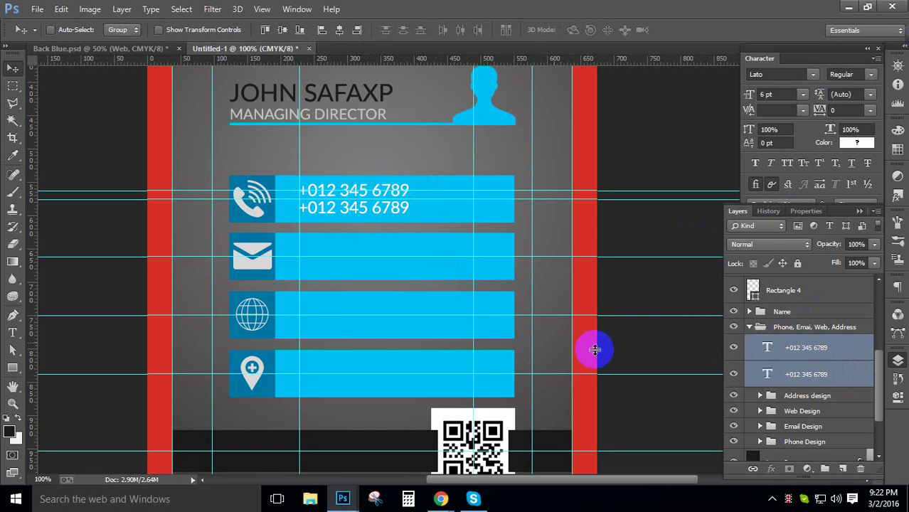
Step: Add a placeholder email address as Lato Regular 6 pt text in the email bar, starting at the vertical guide
scroll(588, 349, down, 1)
click(10, 334)
click(64, 325)
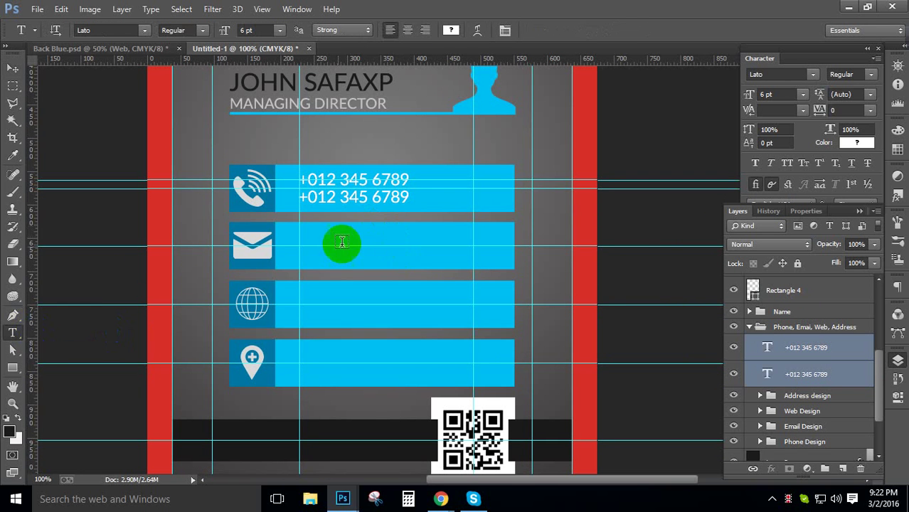
click(301, 246)
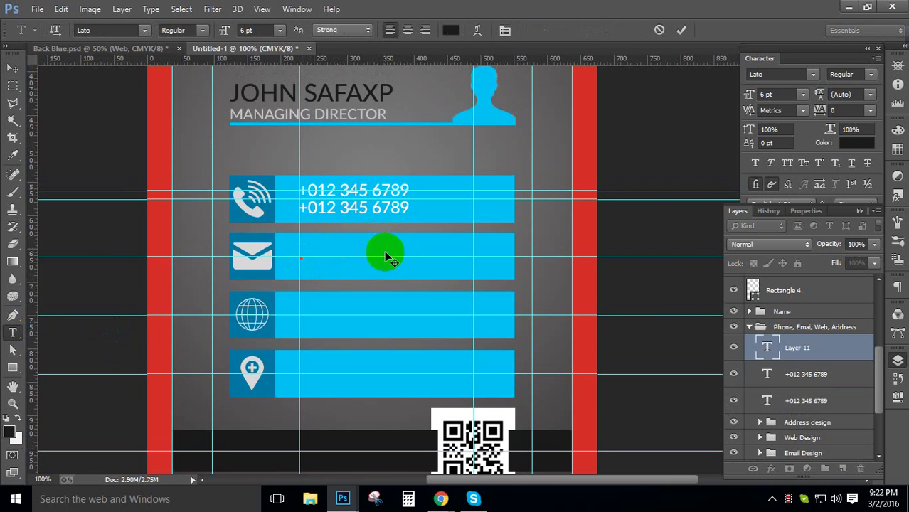
scroll(384, 251, down, 2)
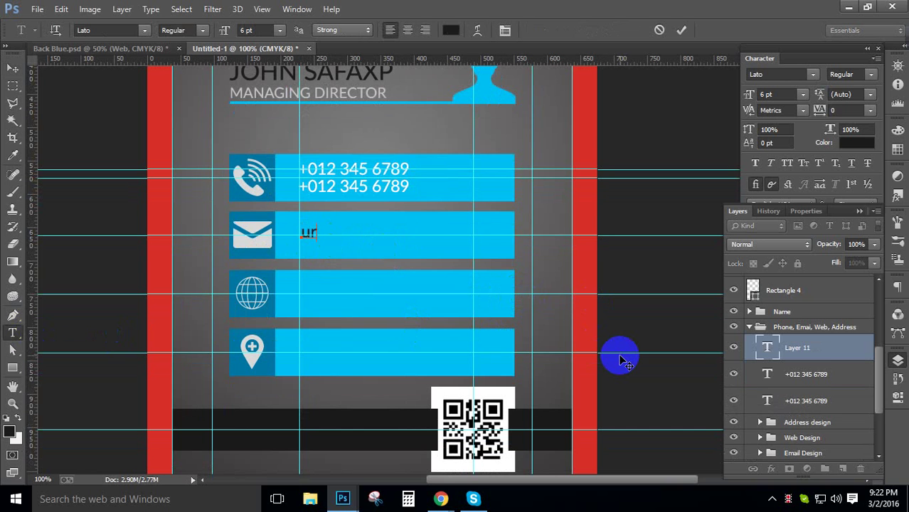
text(urma)
key(BackSpace)
key(BackSpace)
key(BackSpace)
text(yourmail)
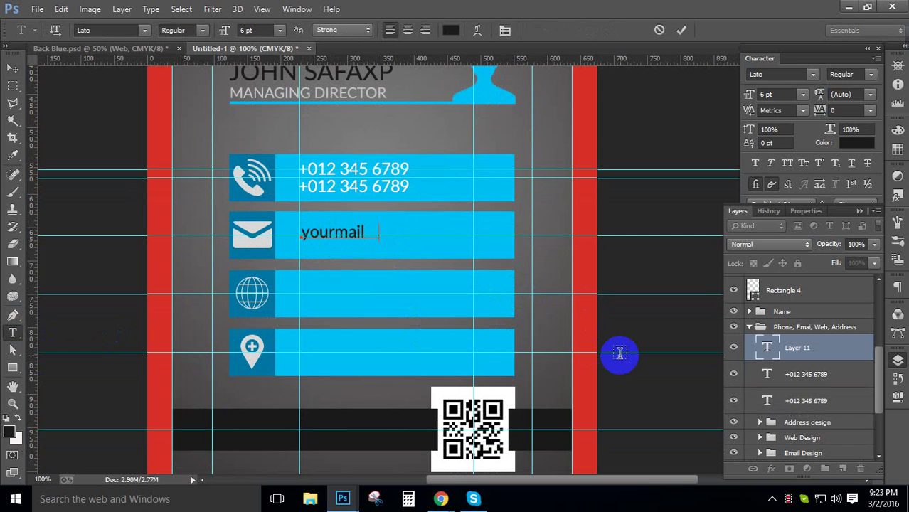
text(@email.co)
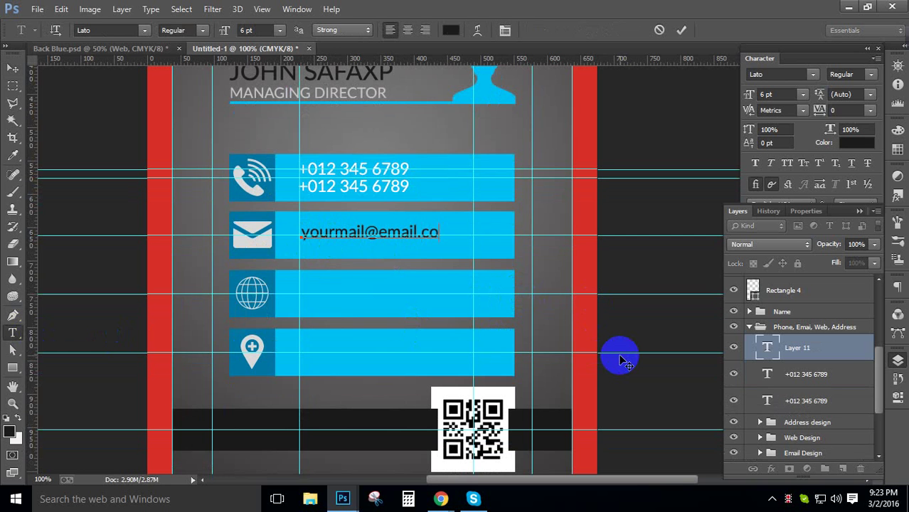
text(m)
Step: Set the email address text colour to white (ffffff) and commit the text
key(ctrl+a)
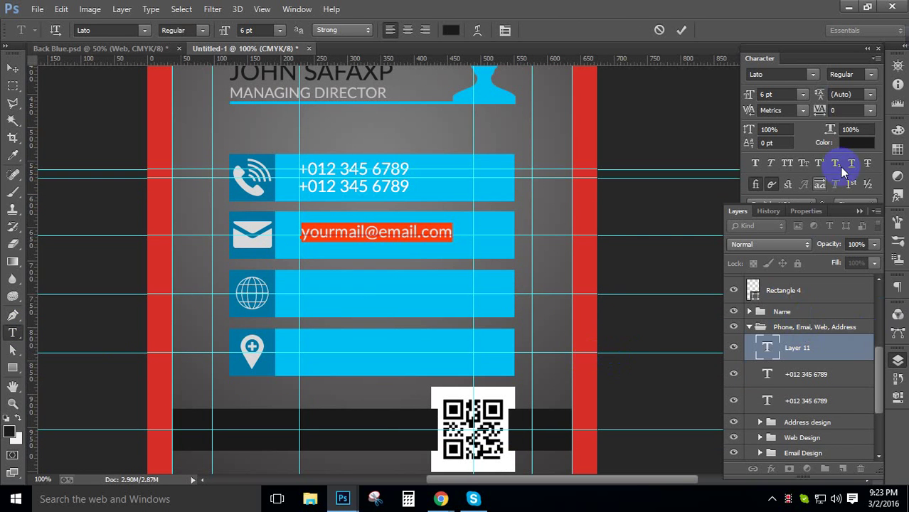
click(853, 142)
drag(605, 238, 601, 171)
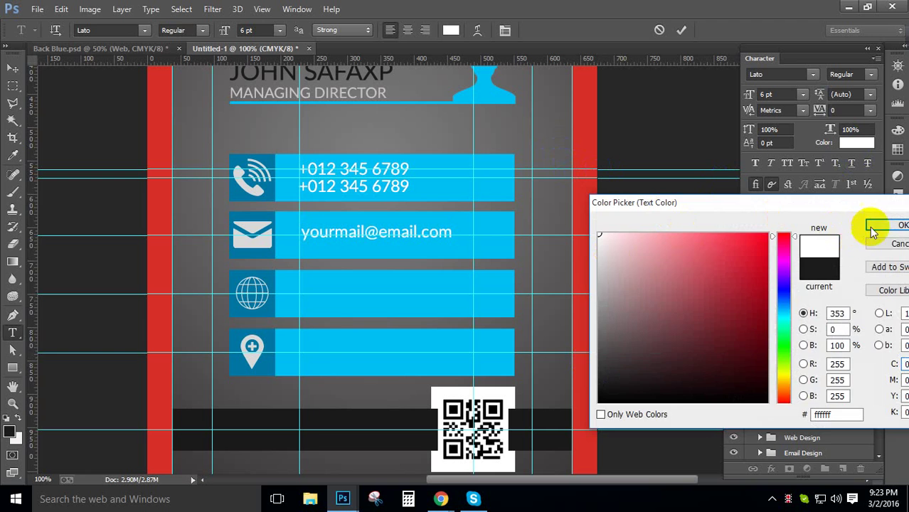
click(871, 228)
click(11, 70)
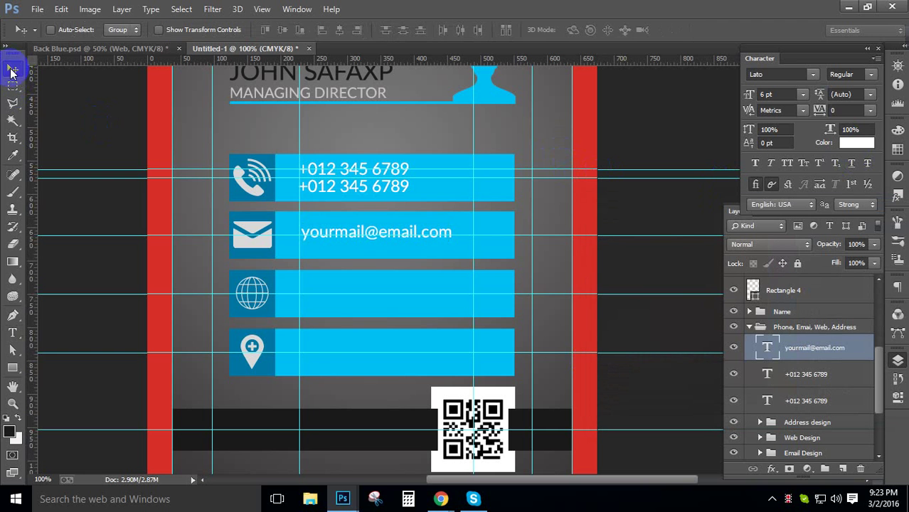
Step: Nudge the email address text down and sideways onto the email bar's centre guide and the vertical guide
key(ctrl+t)
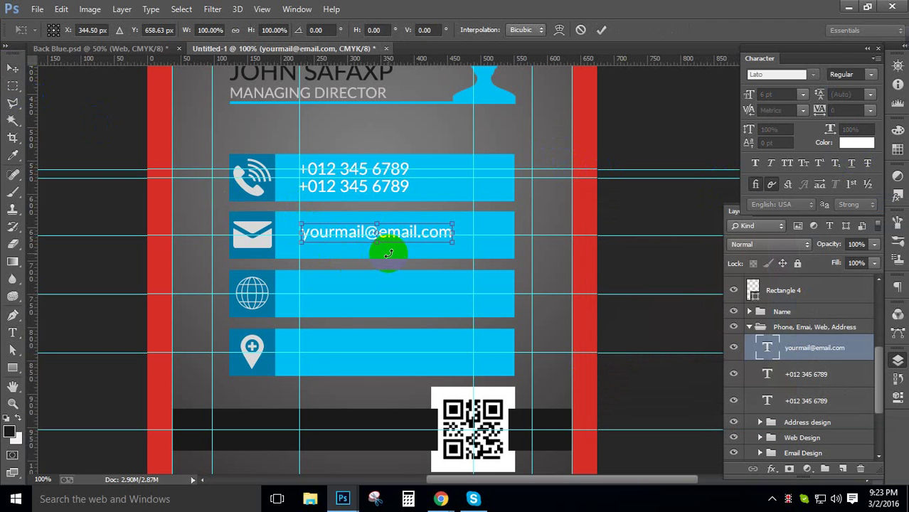
key(Down)
drag(348, 206, 490, 341)
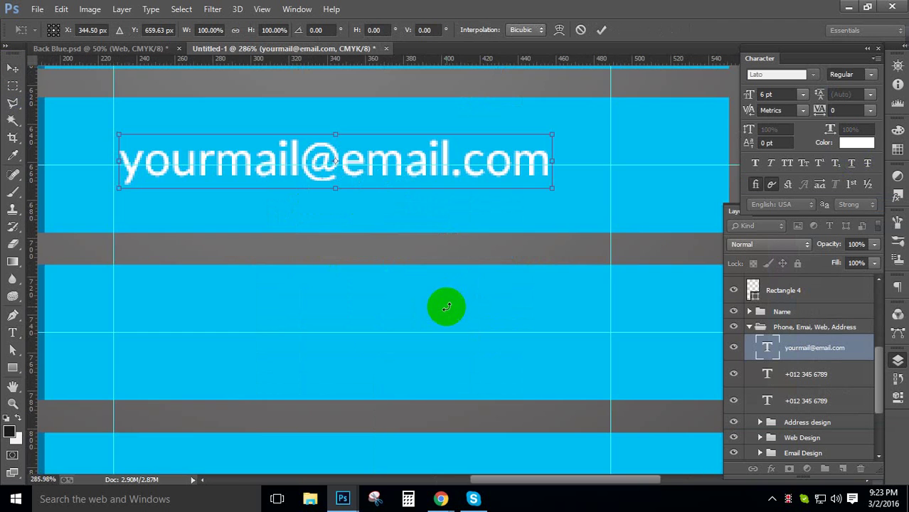
key(Down)
key(Down)
key(Down)
key(Down)
key(Down)
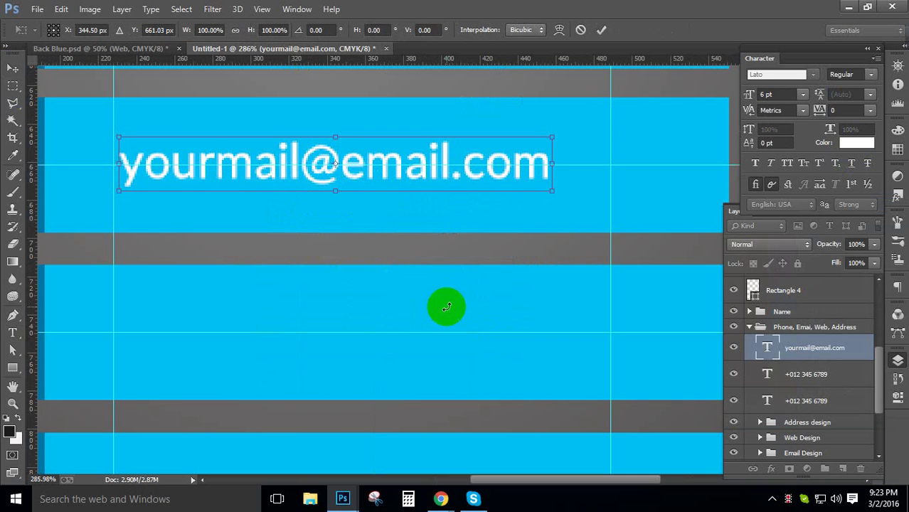
key(Left)
key(Left)
key(Left)
key(Left)
key(Left)
key(Left)
key(Left)
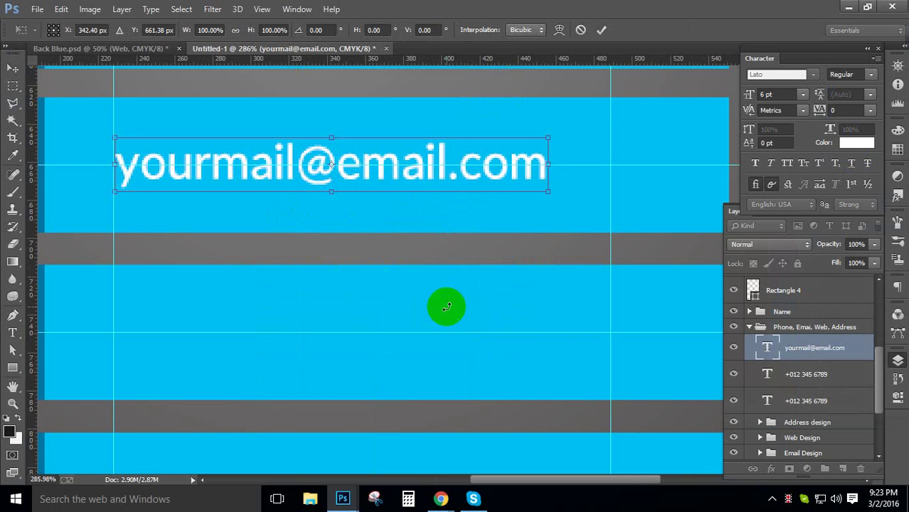
key(Left)
key(Down)
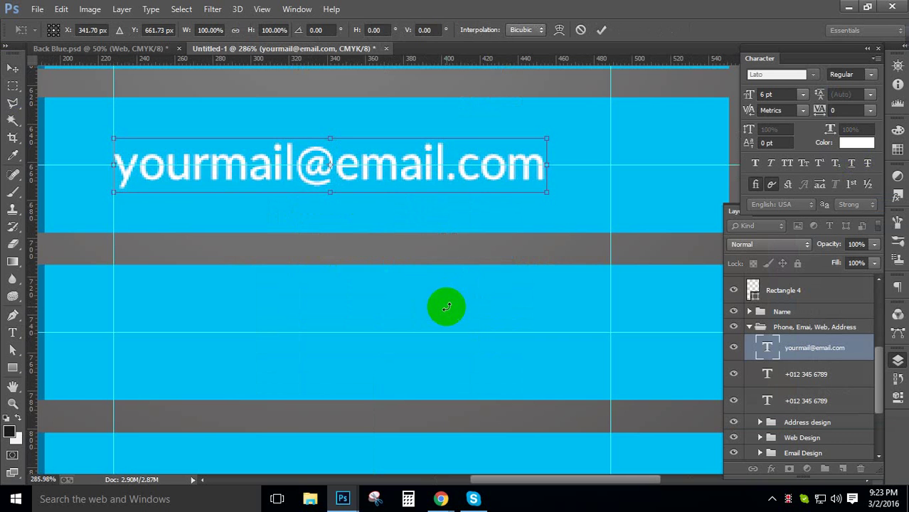
key(Return)
Step: Duplicate the email address text layer and place the copy on the centre guide of the web bar
ctrl+alt+click(447, 307)
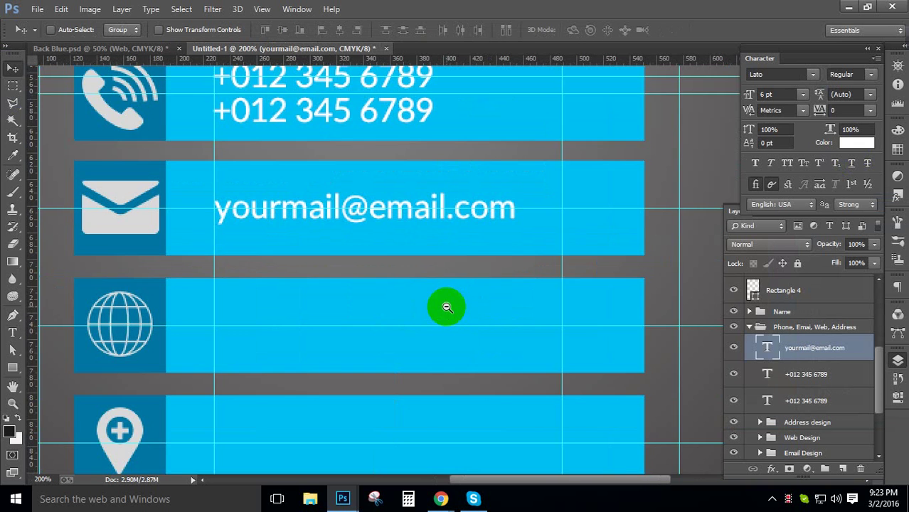
drag(456, 322, 466, 236)
drag(362, 135, 367, 238)
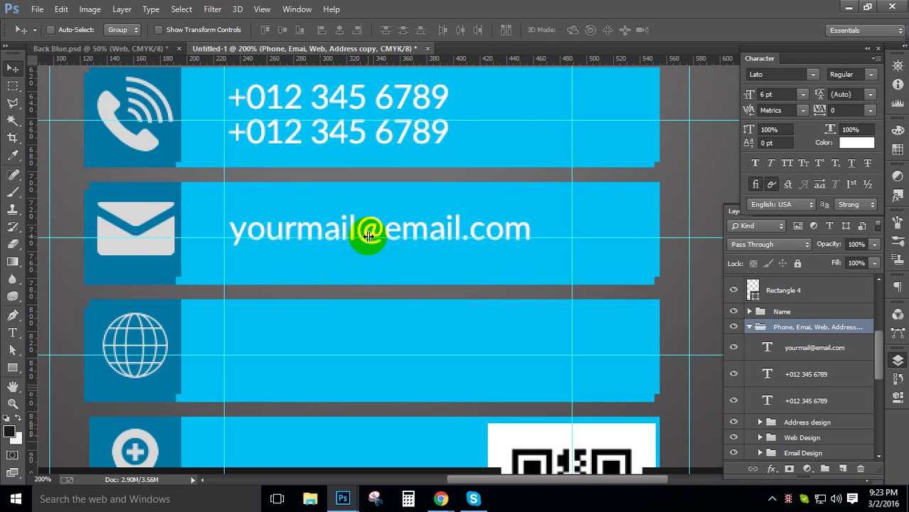
key(ctrl+z)
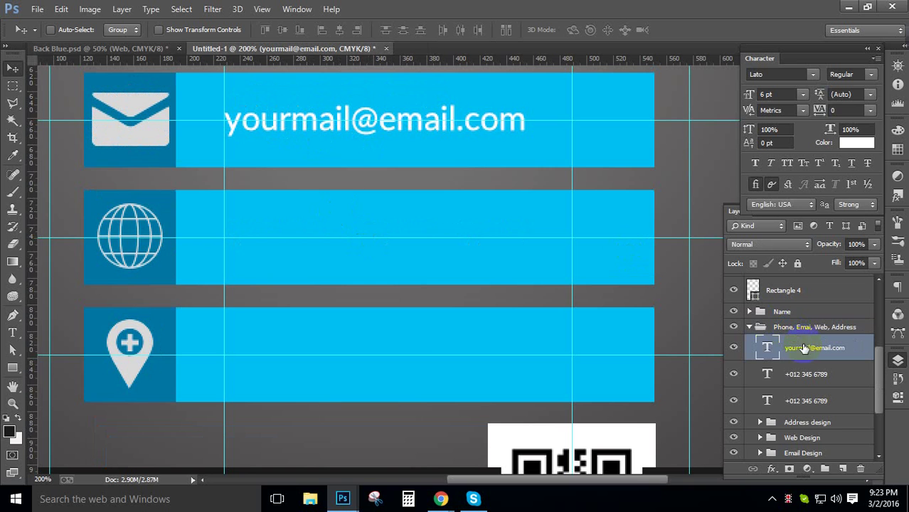
key(ctrl+j)
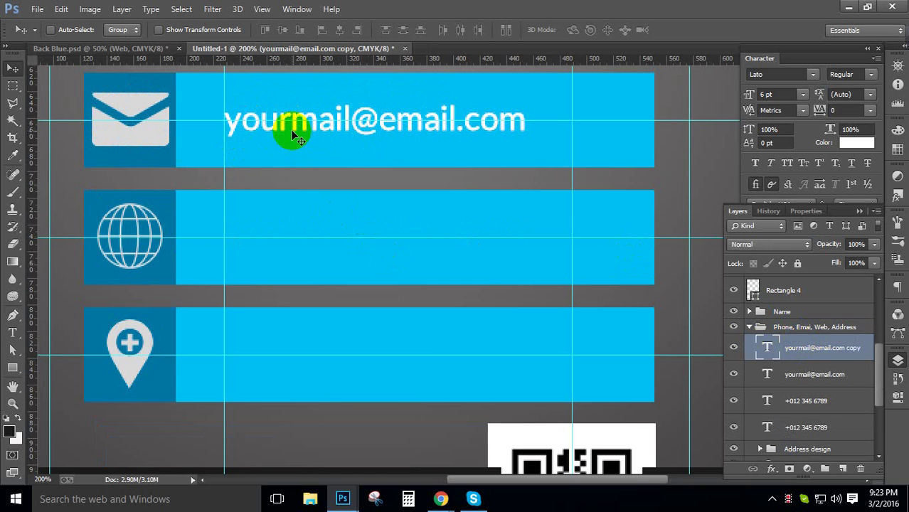
drag(291, 136, 289, 247)
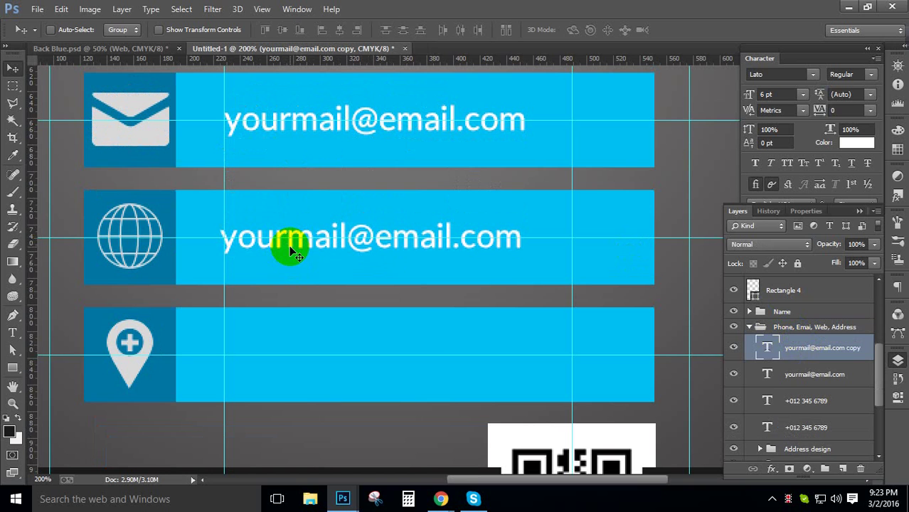
key(t)
double_click(314, 240)
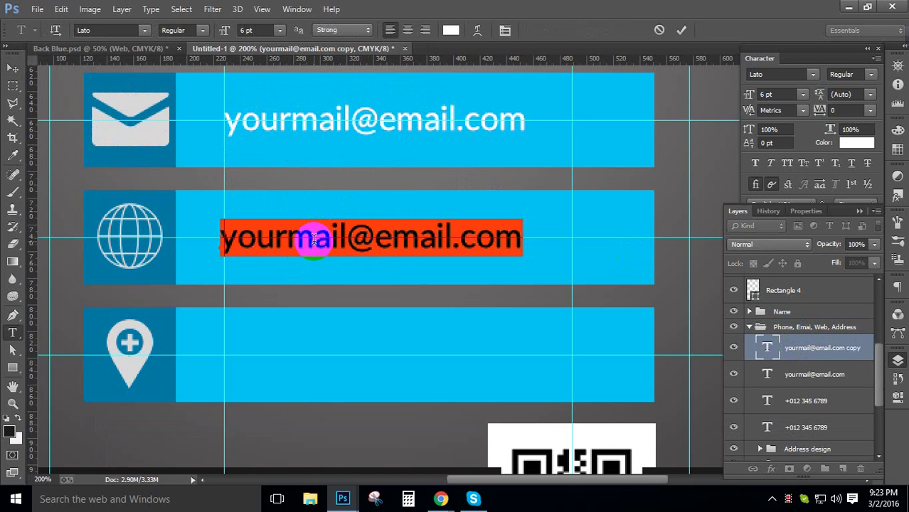
text(www)
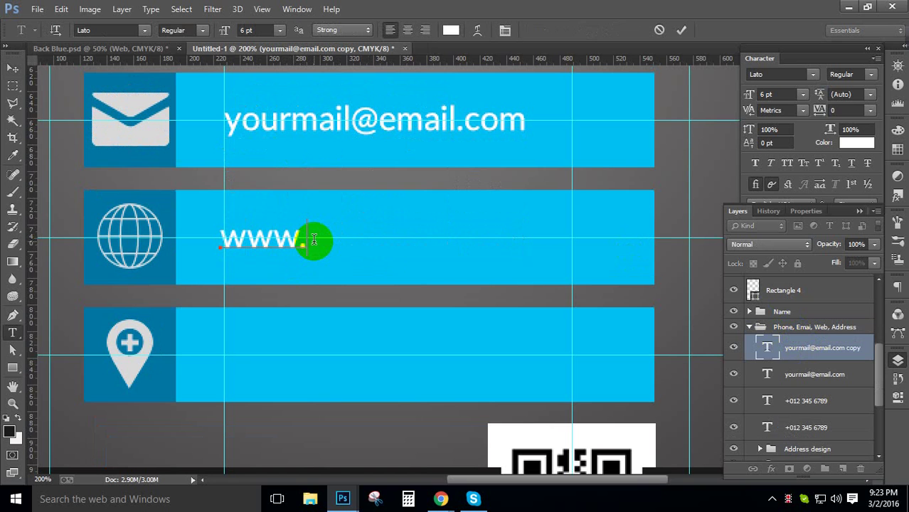
text(.you)
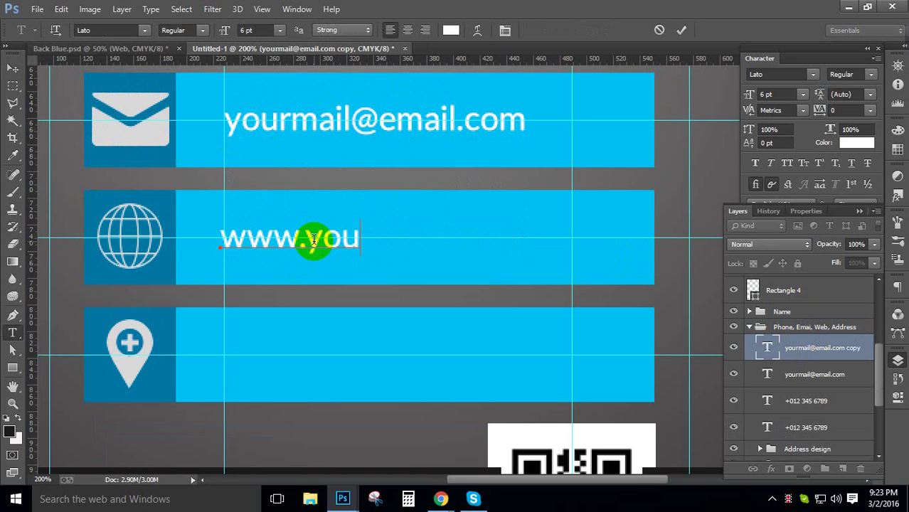
text(rw)
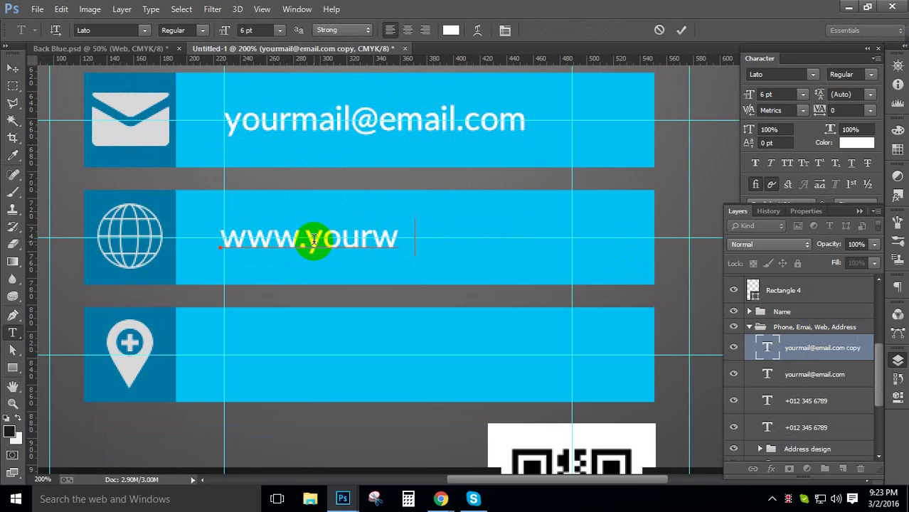
text(ebsite.com)
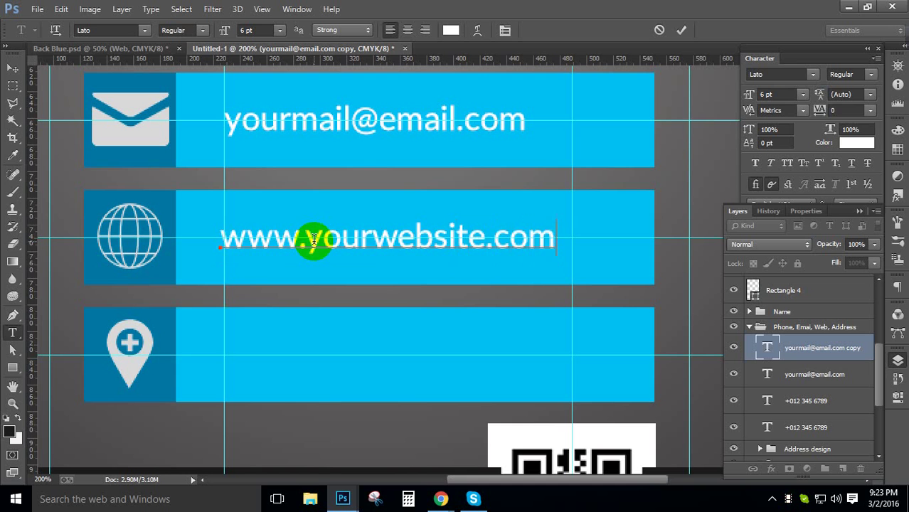
triple_click(314, 238)
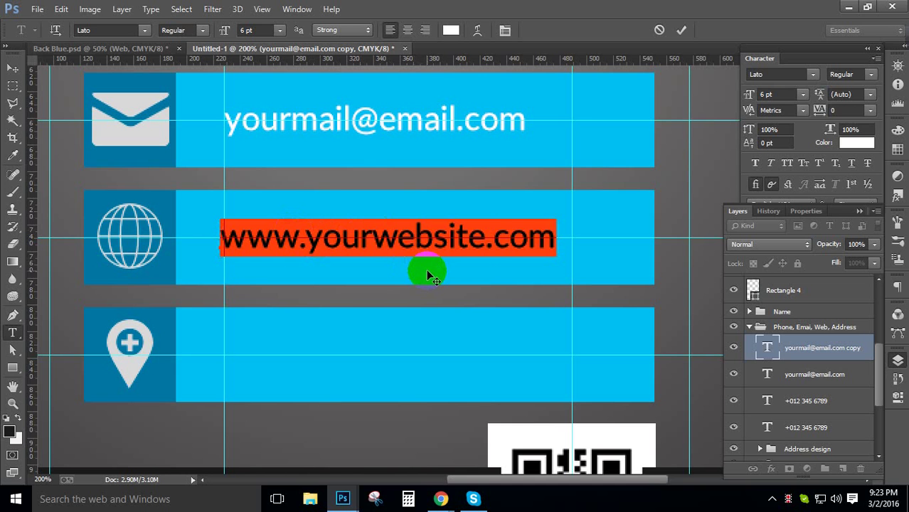
click(13, 72)
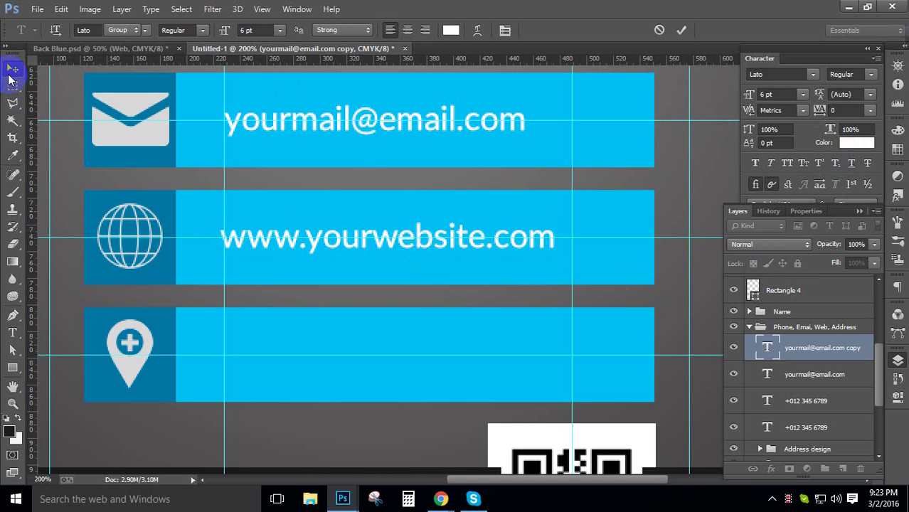
Step: Nudge the website text sideways so that it starts at the vertical guide
key(ctrl+t)
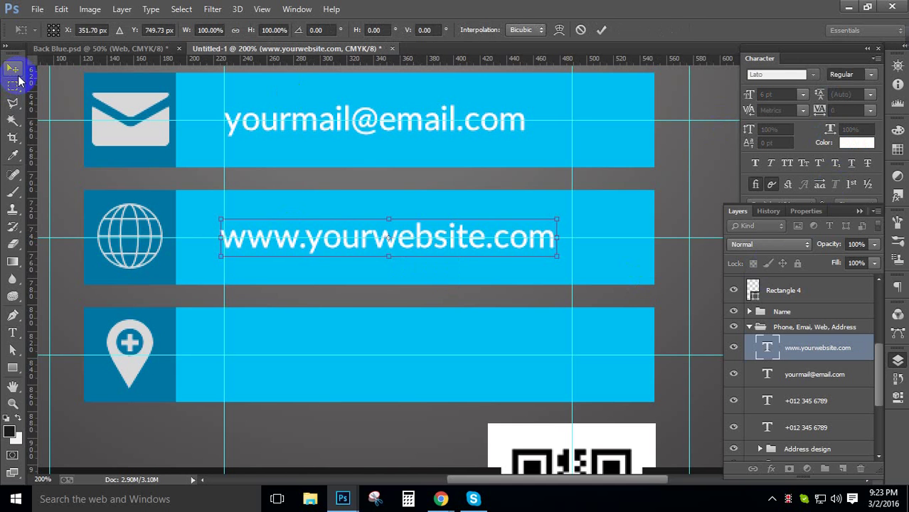
key(Right)
key(Right)
key(Right)
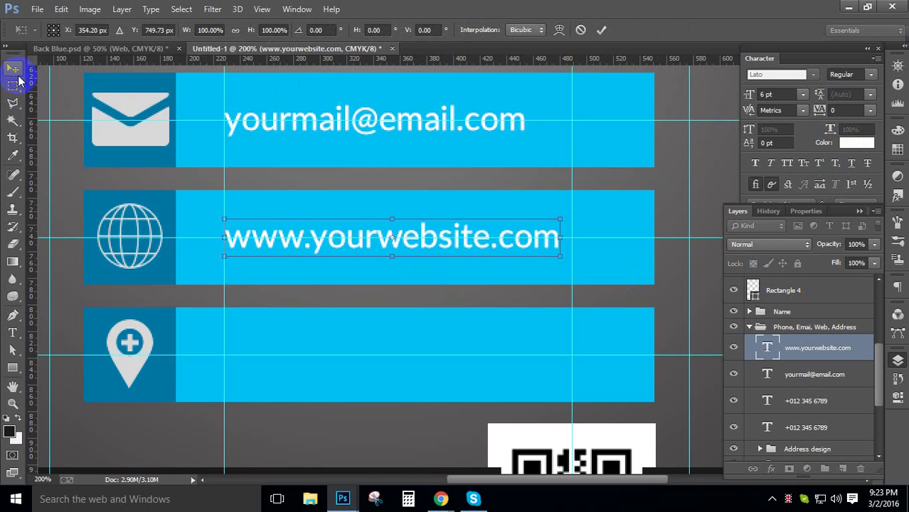
key(Return)
click(305, 201)
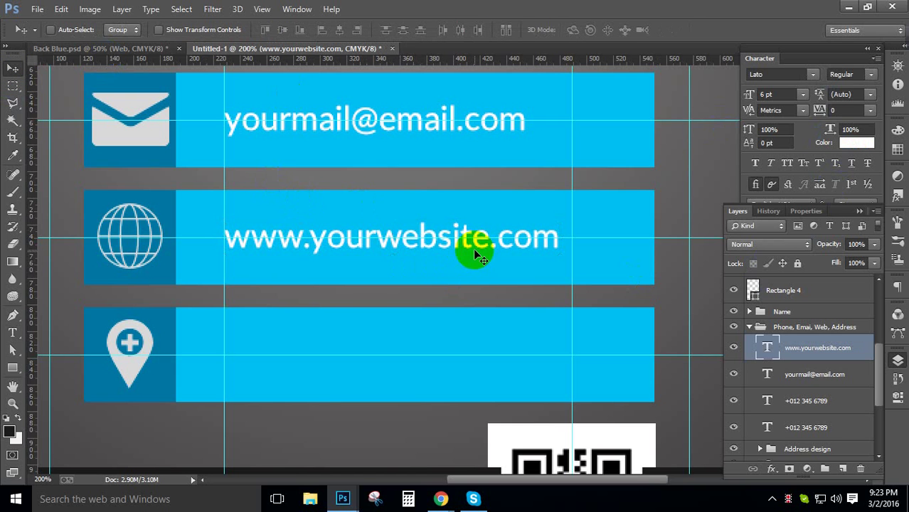
Step: Duplicate the website text layer onto the address bar's centre guide and select all of the copy's text for replacement
key(ctrl+j)
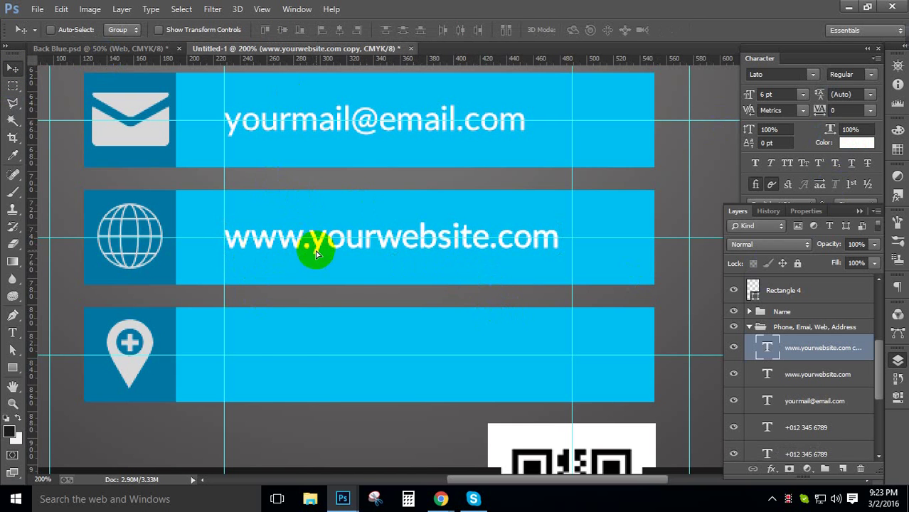
drag(317, 255, 306, 365)
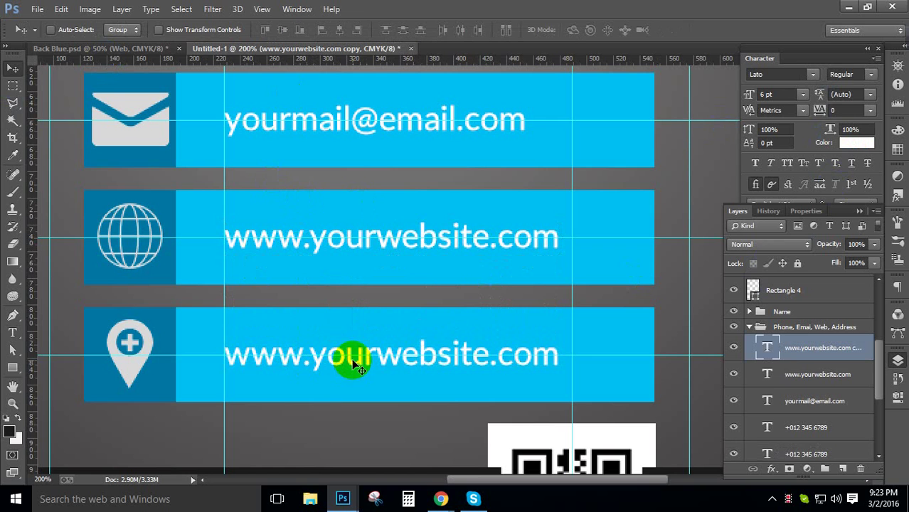
key(t)
click(382, 358)
key(ctrl+a)
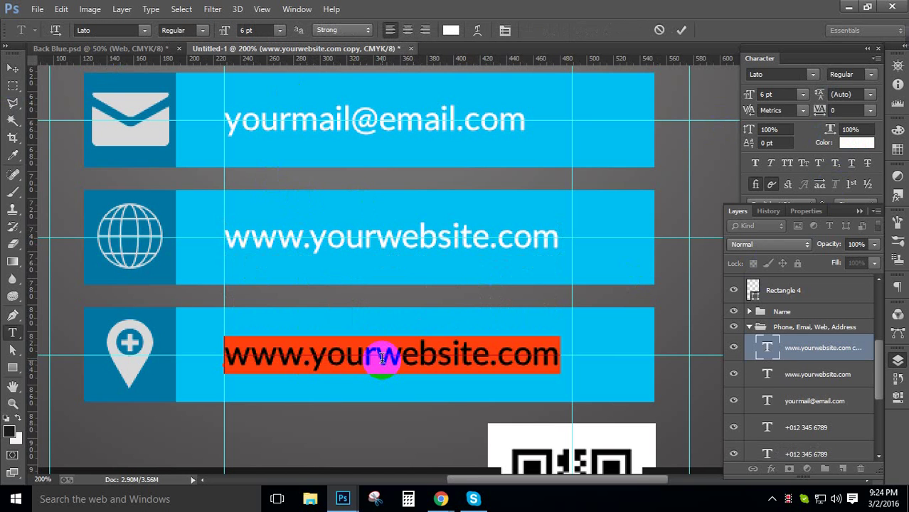
text(yout)
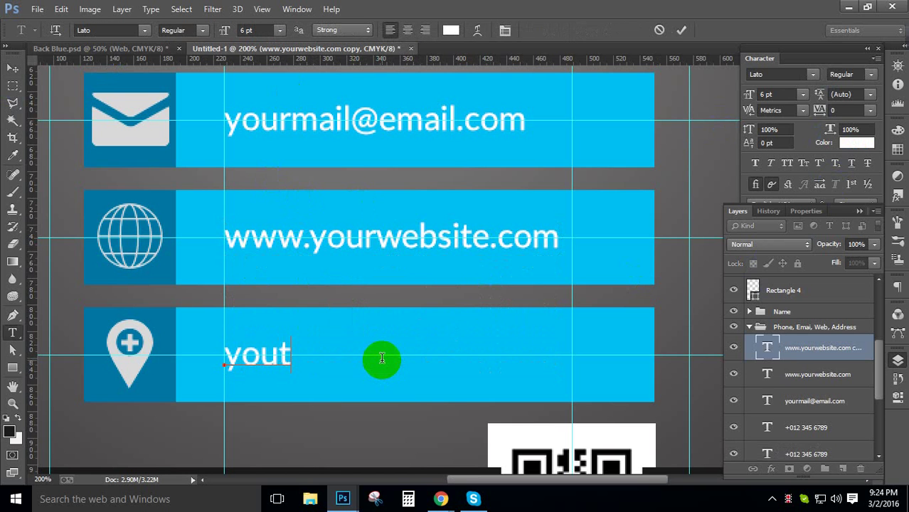
key(BackSpace)
text(r ad)
key(BackSpace)
key(BackSpace)
key(BackSpace)
key(BackSpace)
key(BackSpace)
key(BackSpace)
key(BackSpace)
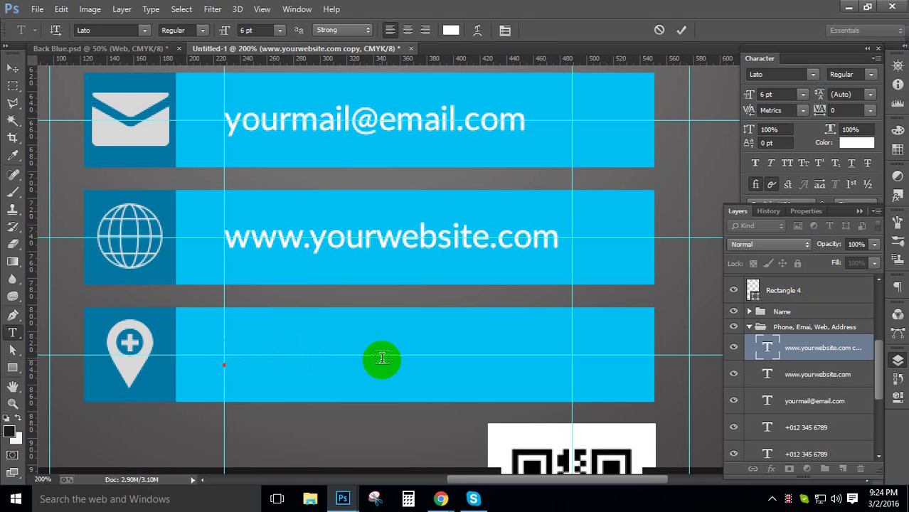
Step: Enter a two-line placeholder address in the address bar: "Your Address Goes Here," followed by a line with a street and number
text(Yout)
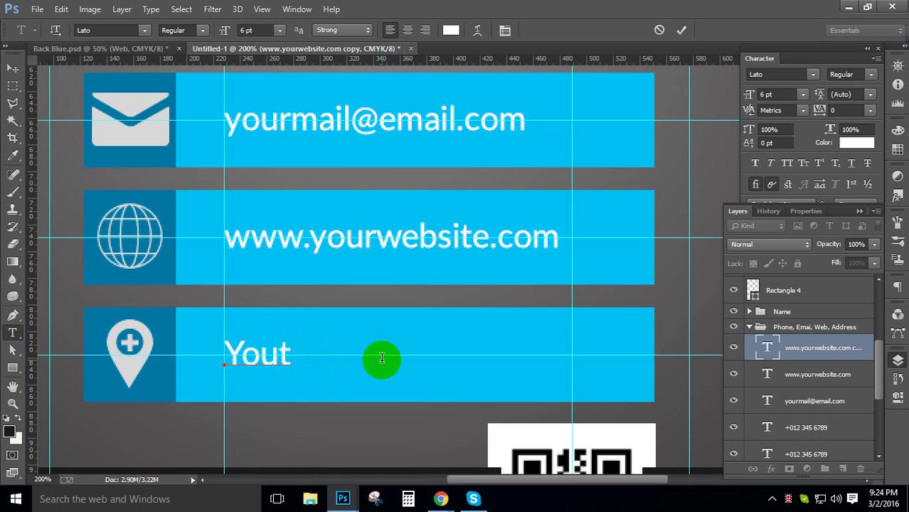
key(BackSpace)
text(r Address )
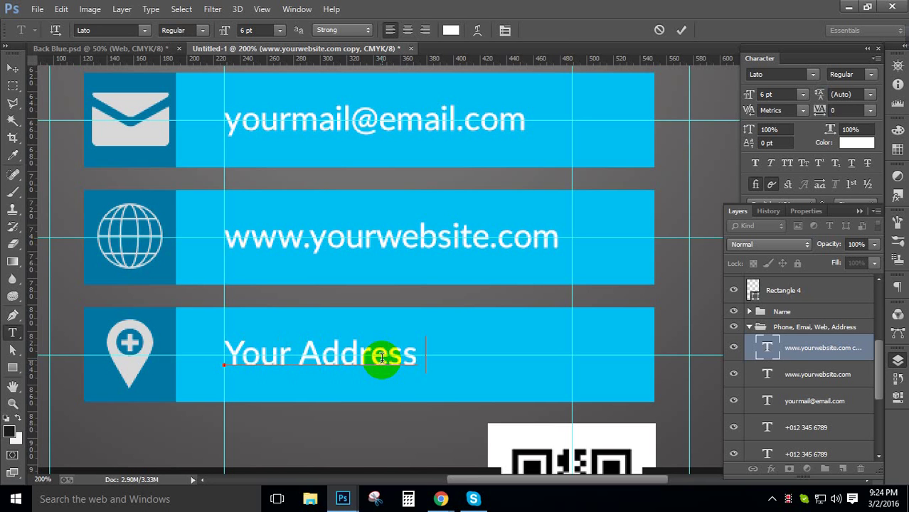
text(Goes)
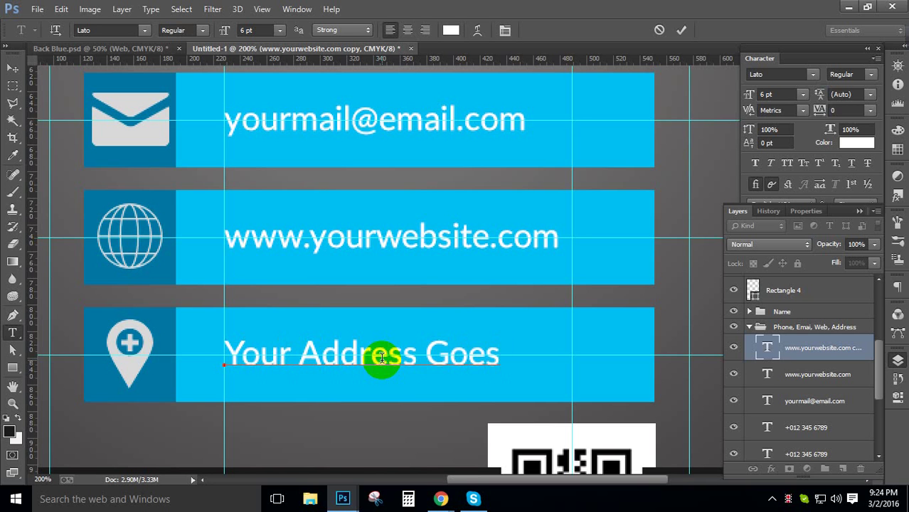
text( Here,)
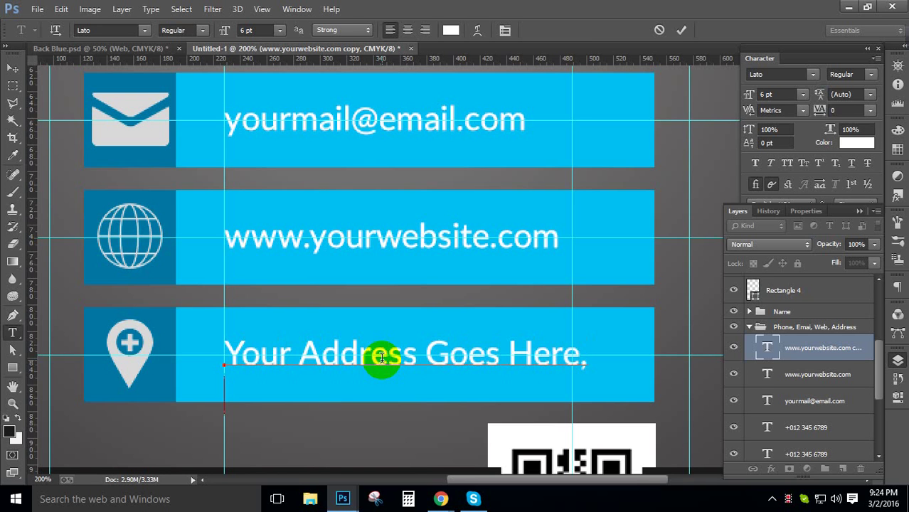
text(St)
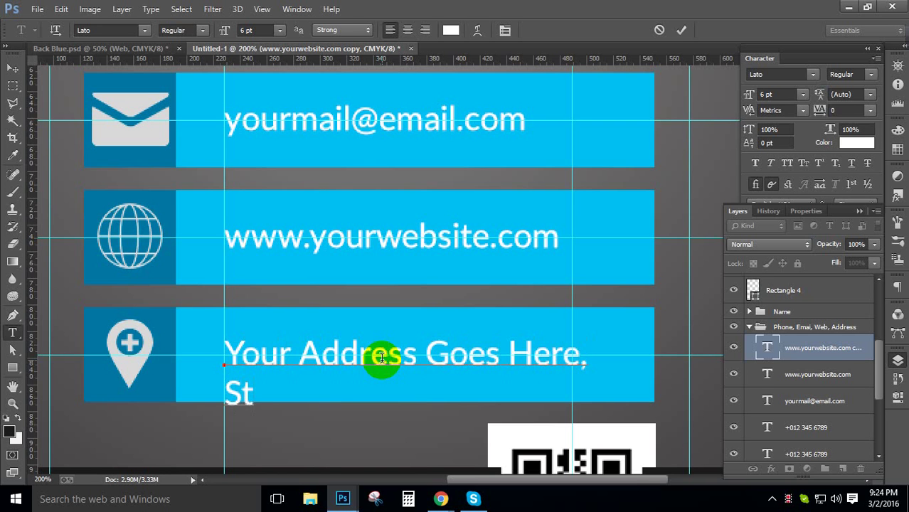
text(reer)
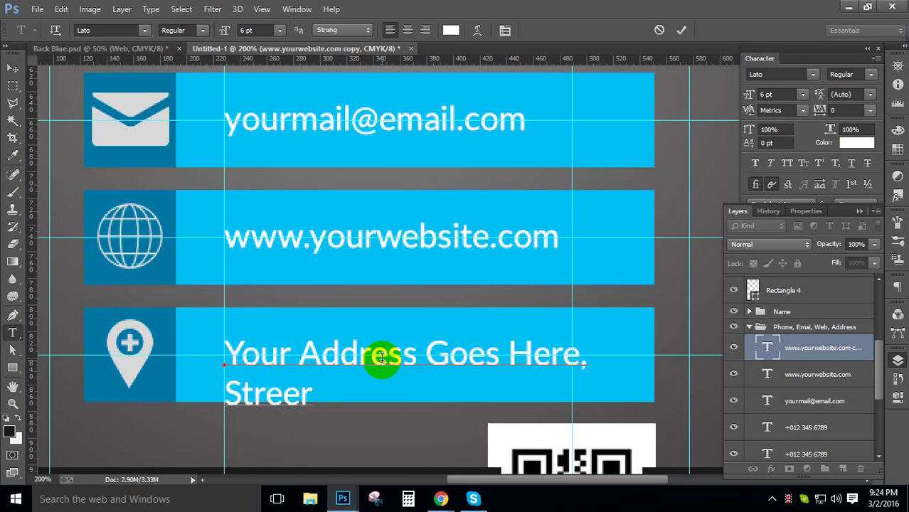
text( Cro)
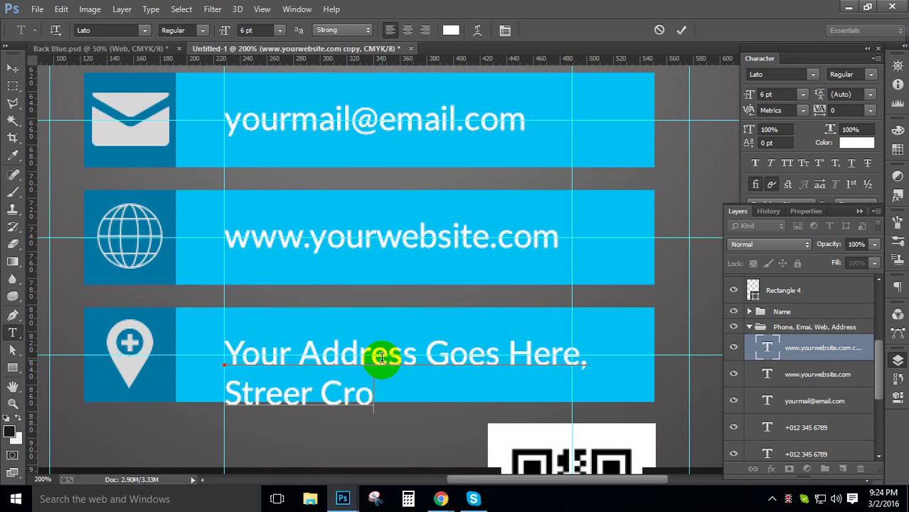
text(ssroa)
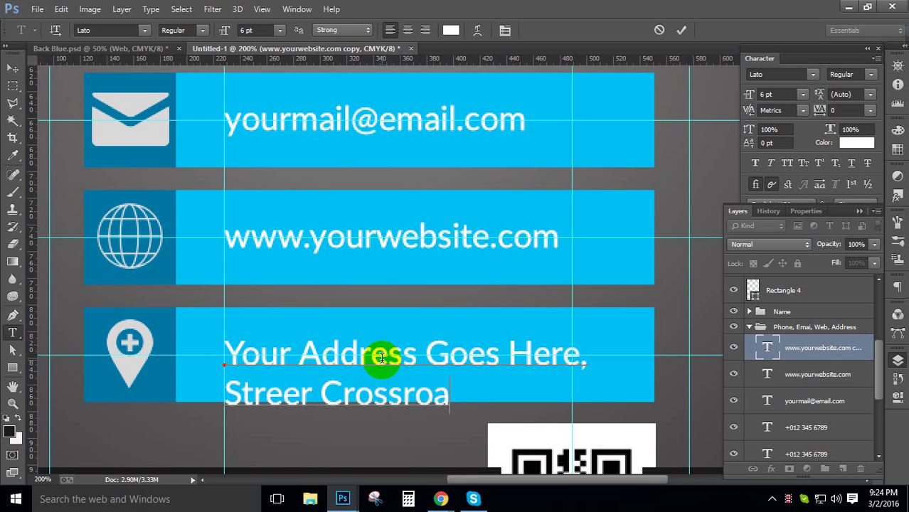
text(d 123,)
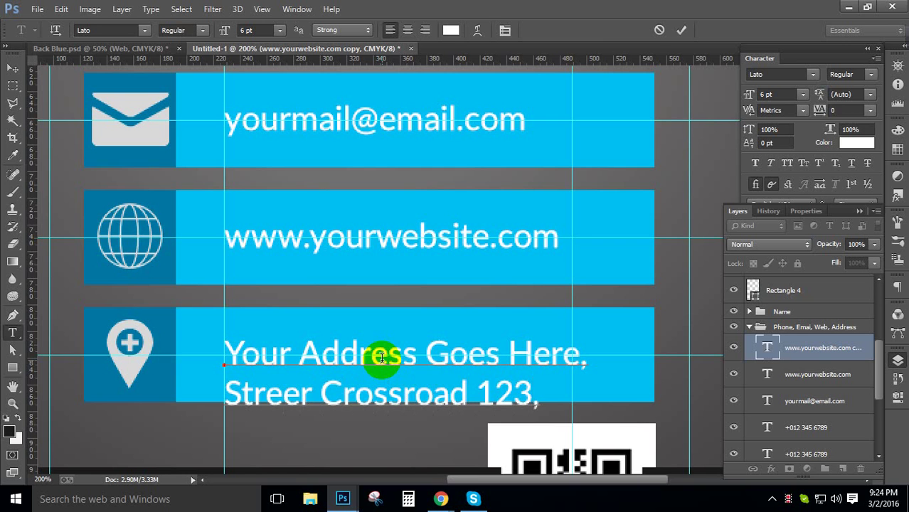
Step: Select all of the two-line address text for character formatting
key(ctrl+a)
click(841, 94)
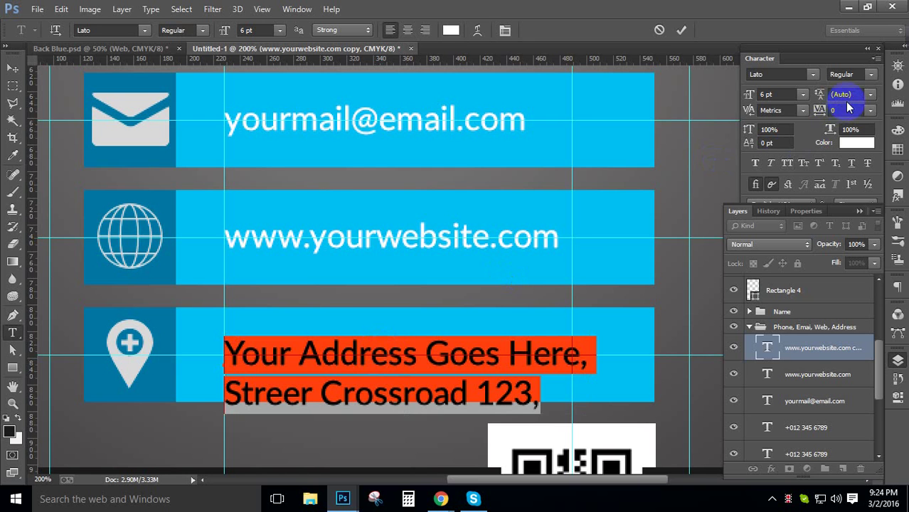
click(832, 152)
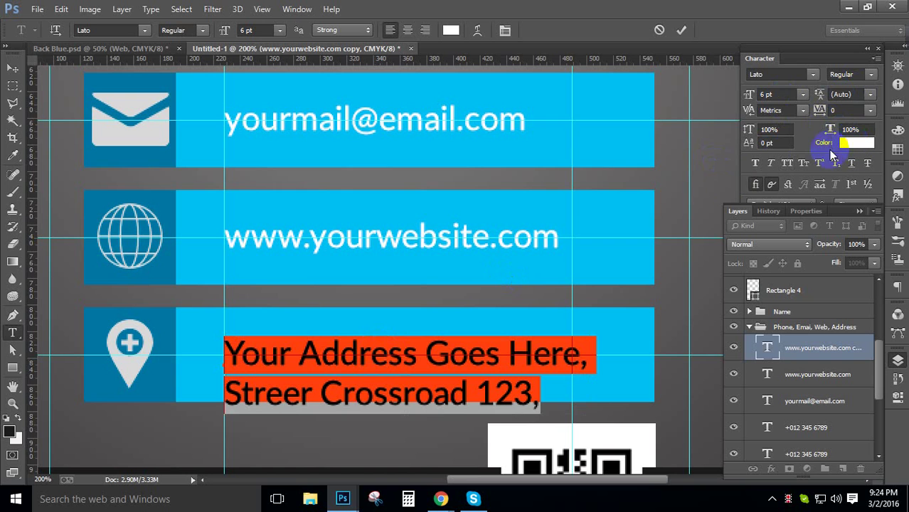
click(10, 71)
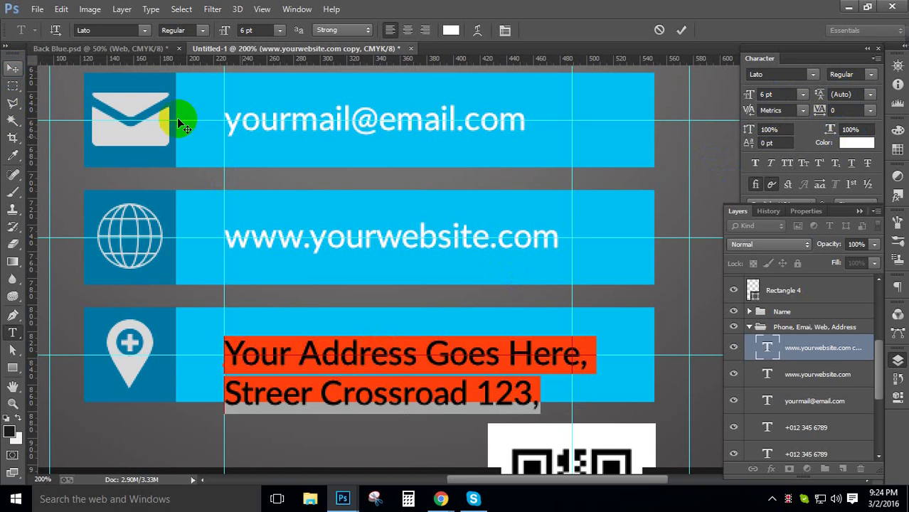
Step: Try wider tracking on the selected address text and bring it back to 0
click(841, 111)
key(Up)
key(Up)
key(Up)
key(Up)
key(Up)
key(Up)
key(Up)
key(Up)
key(Up)
key(Up)
key(Up)
key(Up)
key(Up)
key(Up)
key(Up)
key(Up)
key(Up)
key(Up)
key(Up)
key(Up)
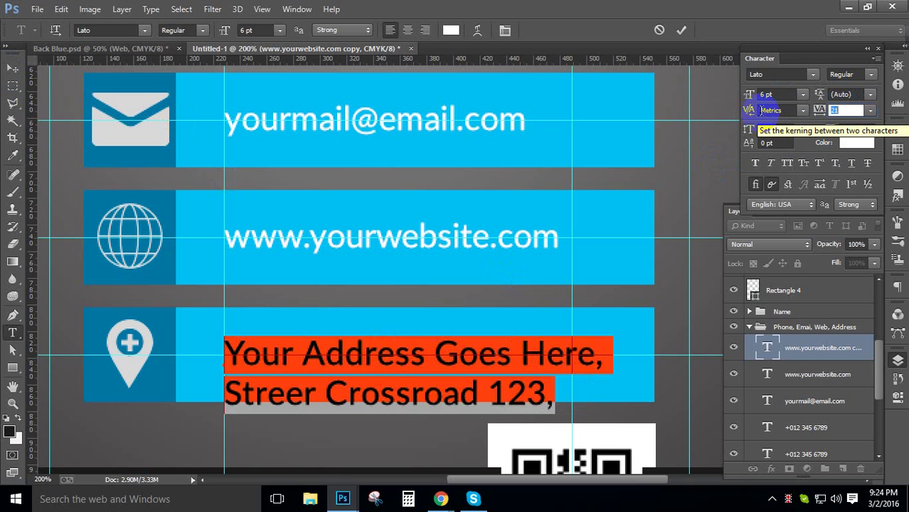
key(Down)
key(Down)
key(Down)
key(Down)
key(Down)
key(Down)
key(Down)
key(Down)
key(Down)
key(Down)
key(Down)
key(Down)
key(Down)
key(Down)
key(Down)
key(Down)
key(Down)
key(Down)
key(Down)
key(Down)
key(Up)
key(Up)
key(Up)
key(Up)
key(Up)
key(Up)
key(Up)
key(Up)
key(Up)
key(Up)
key(Up)
key(Up)
key(Up)
key(Up)
key(Up)
key(Up)
key(Up)
key(Up)
key(Up)
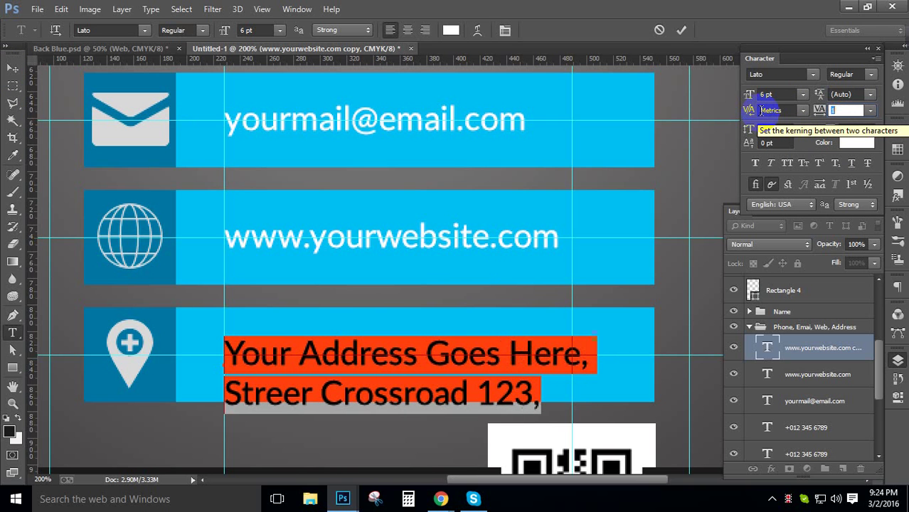
Step: Set the leading of the two address lines to 6 pt
click(842, 94)
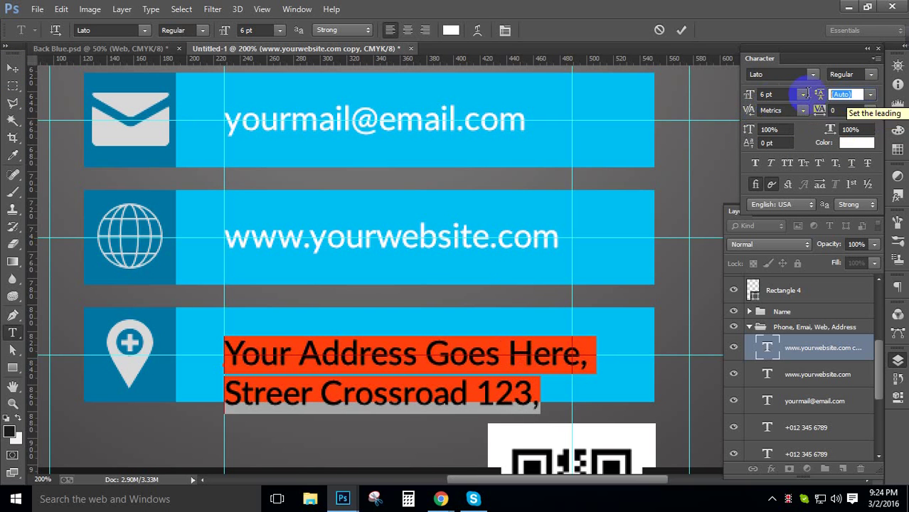
text(1)
key(Up)
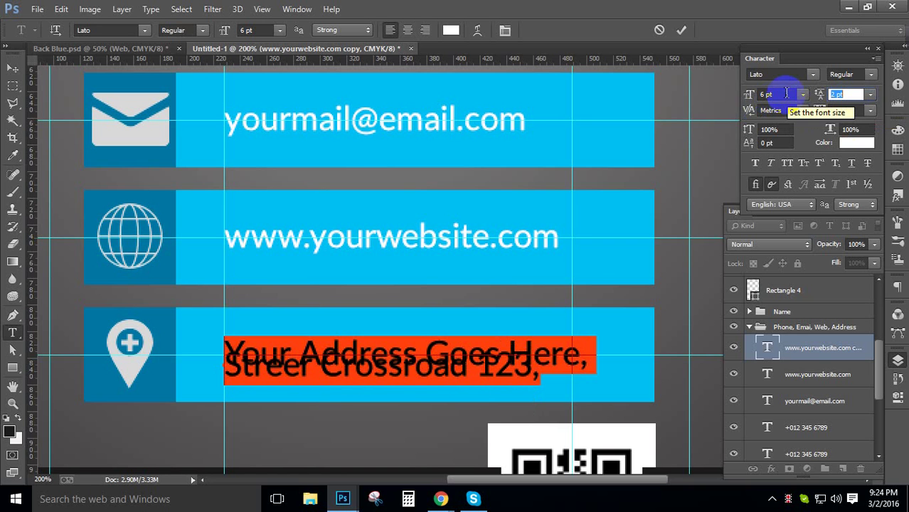
key(Up)
key(Up)
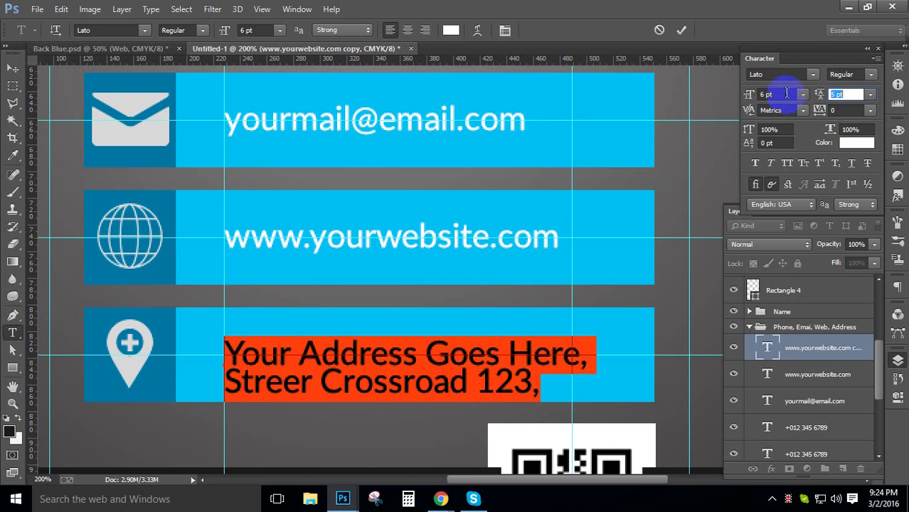
key(Down)
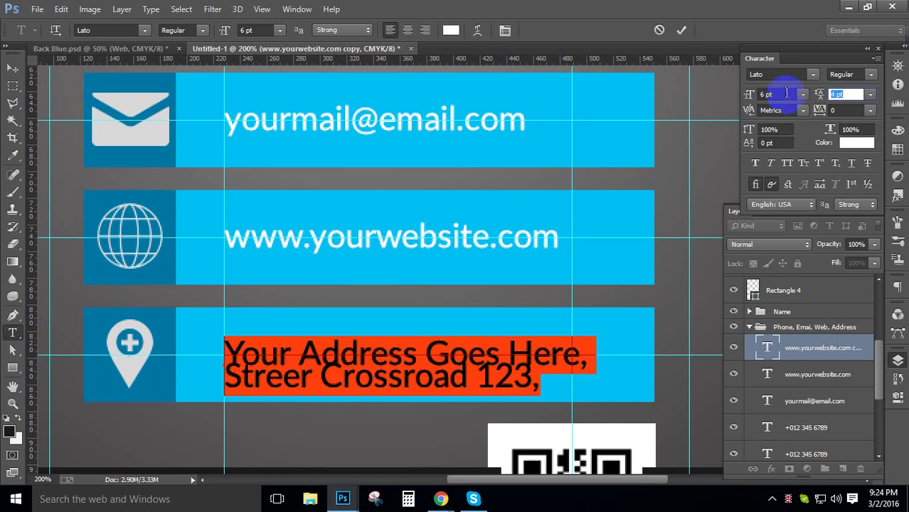
key(Up)
key(Up)
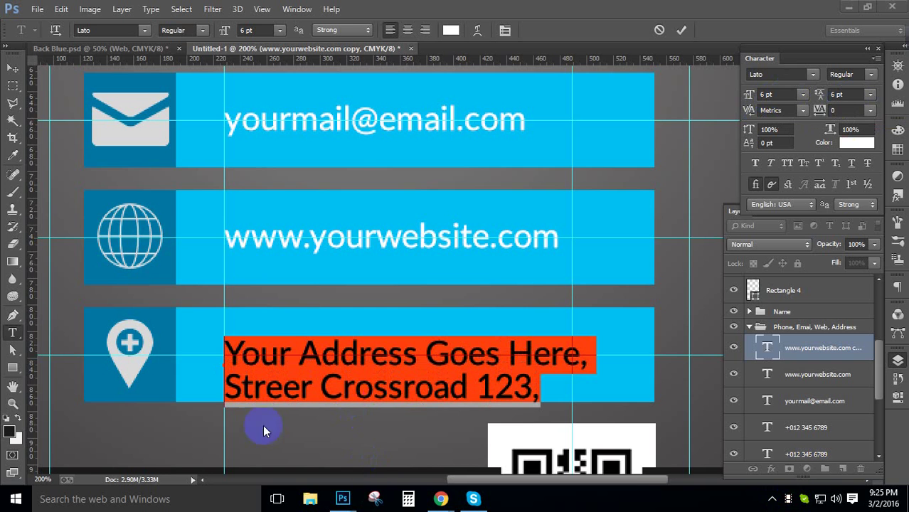
Step: Commit the address text and move it up so its two lines are vertically centred on the address bar's guide
click(12, 74)
key(ctrl+t)
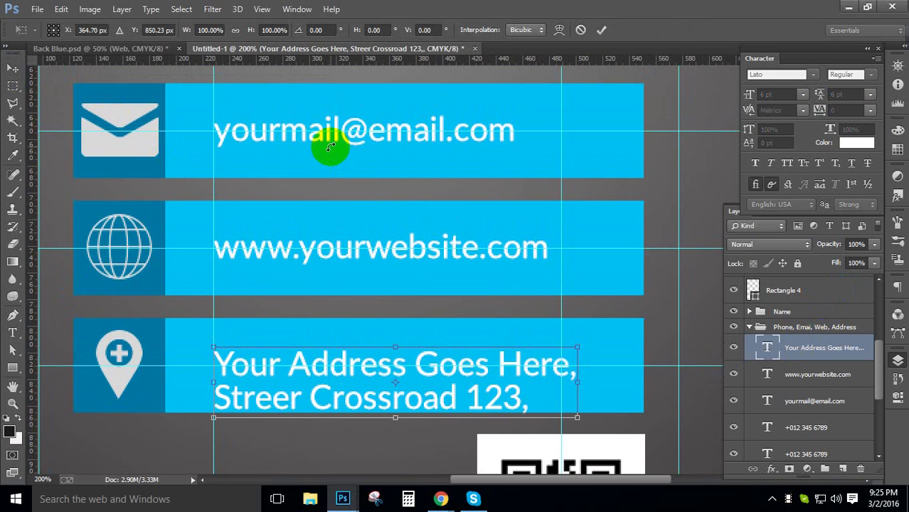
key(Up)
key(Up)
key(Up)
key(Up)
key(Up)
key(Up)
key(Up)
key(Up)
key(Up)
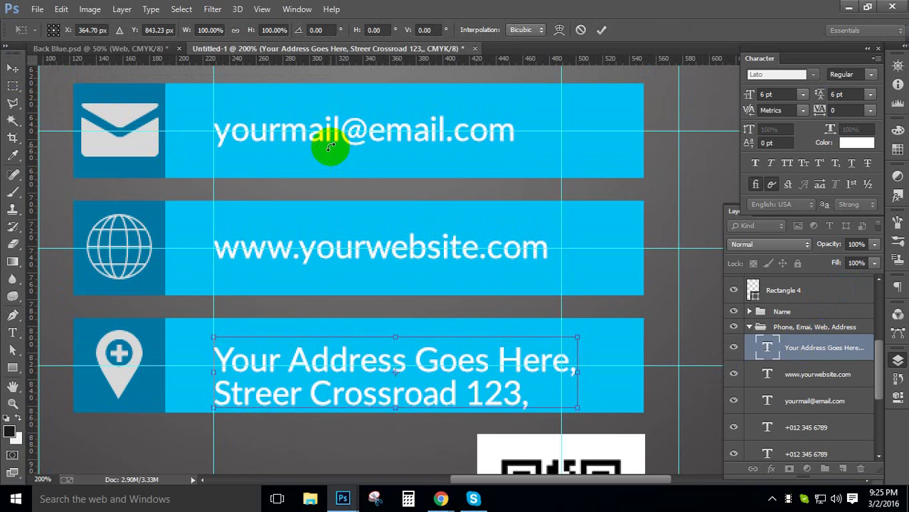
key(Right)
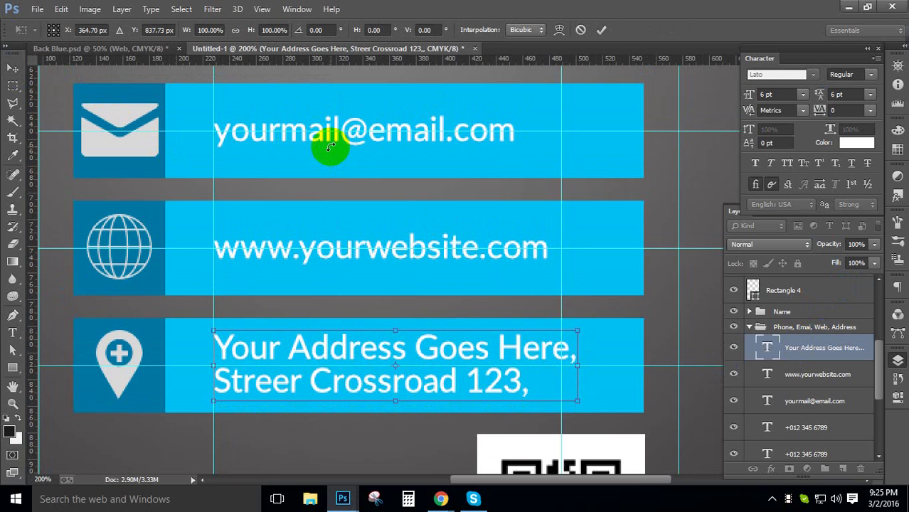
key(Return)
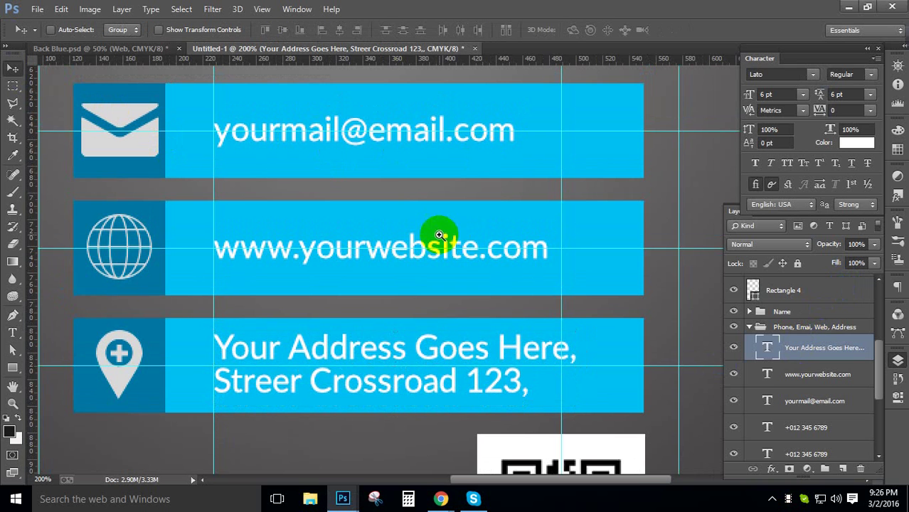
Step: Review the whole card with the guides hidden and show the guides again
ctrl+alt+click(416, 187)
ctrl+alt+click(421, 167)
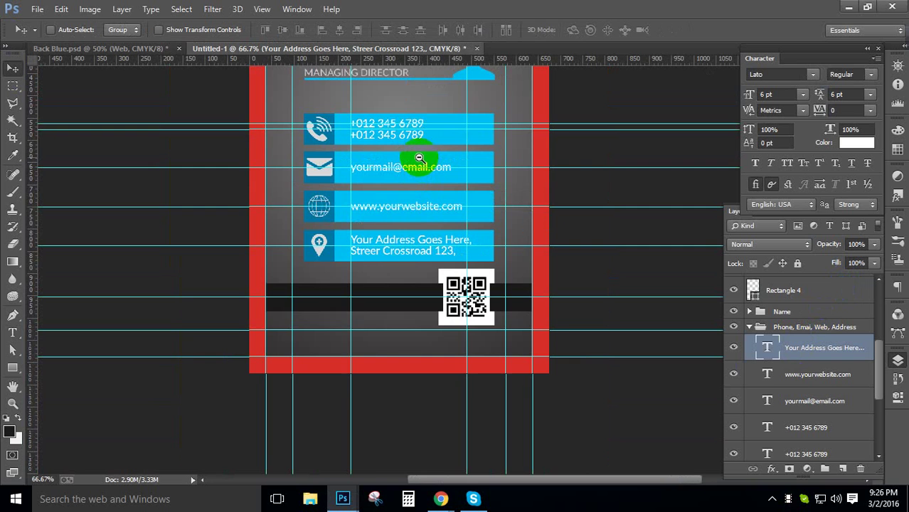
ctrl+alt+click(416, 153)
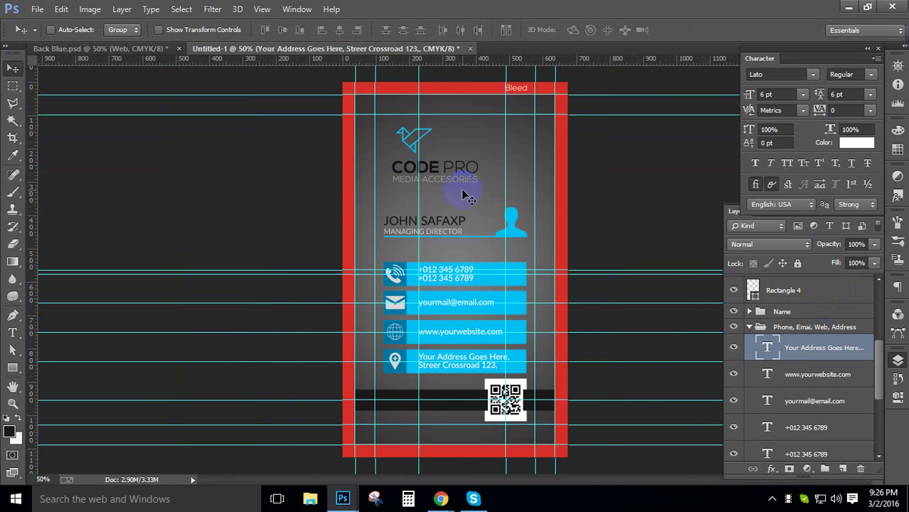
key(ctrl+semicolon)
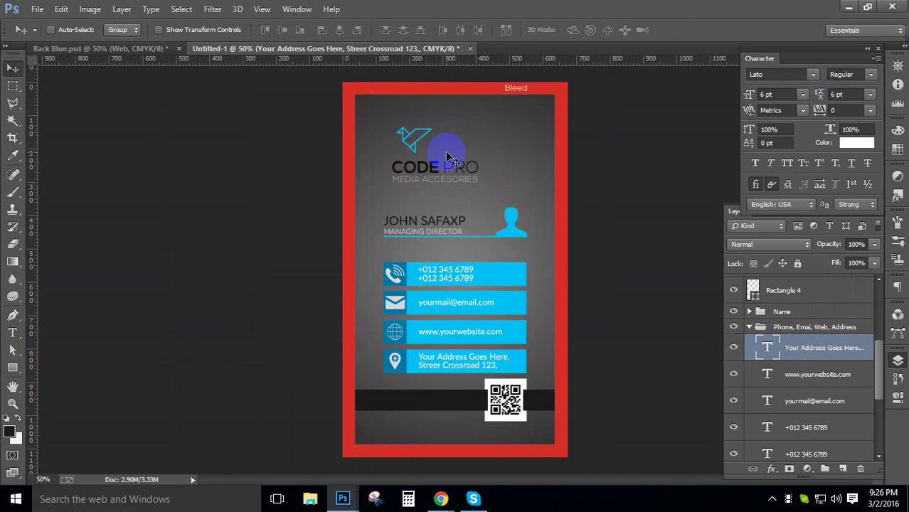
key(ctrl+semicolon)
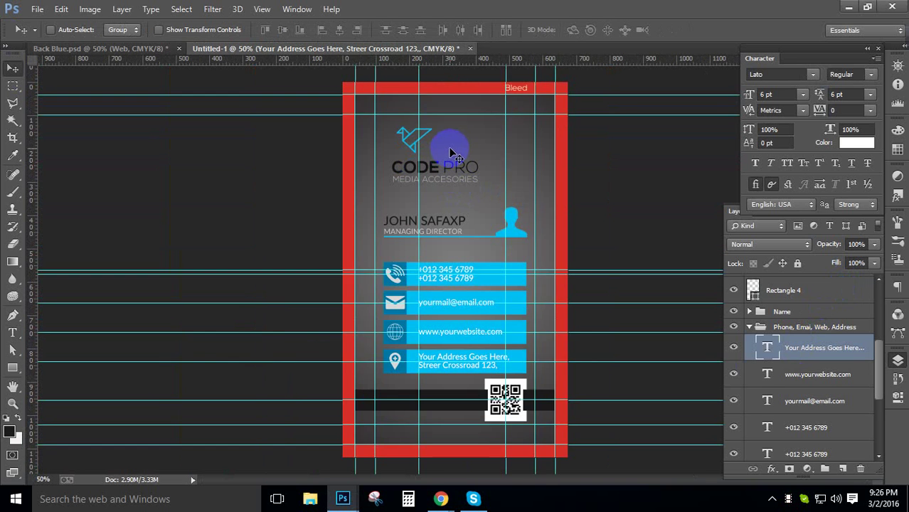
Step: Group the two phone number text layers and name the group "Phone Text"
click(759, 328)
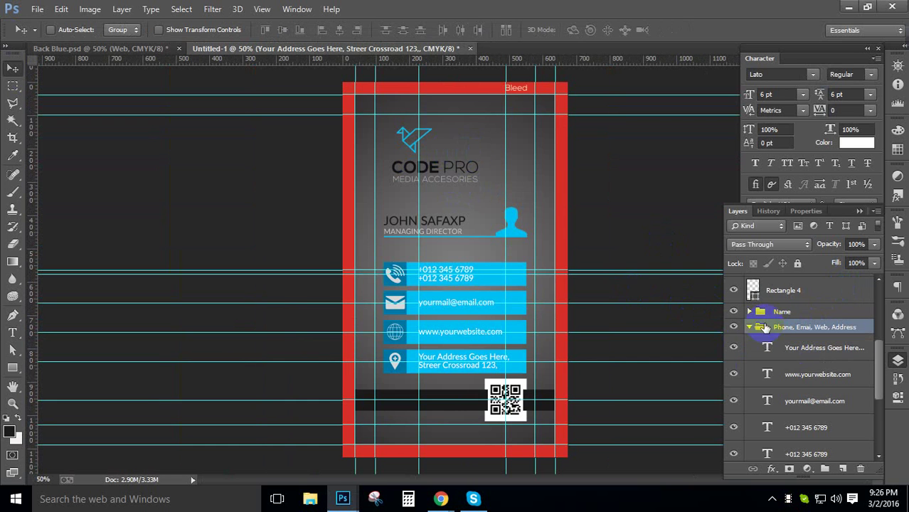
mouse_move(876, 367)
mouse_down()
mouse_move(879, 298)
mouse_move(887, 381)
mouse_move(876, 376)
mouse_up()
click(870, 354)
click(844, 358)
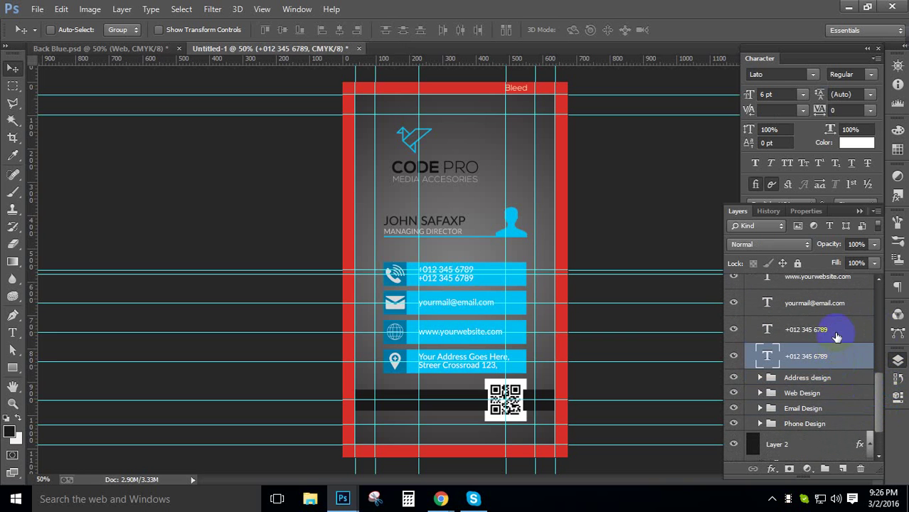
shift+click(832, 333)
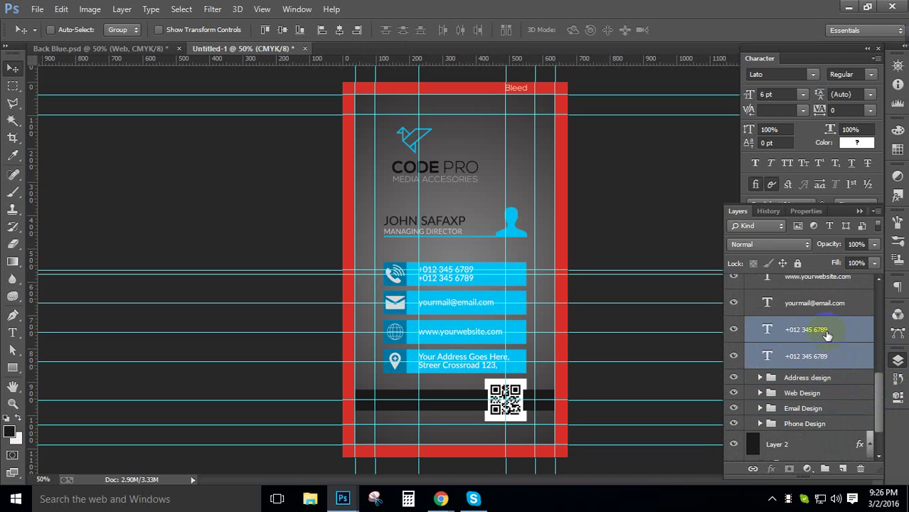
key(ctrl+g)
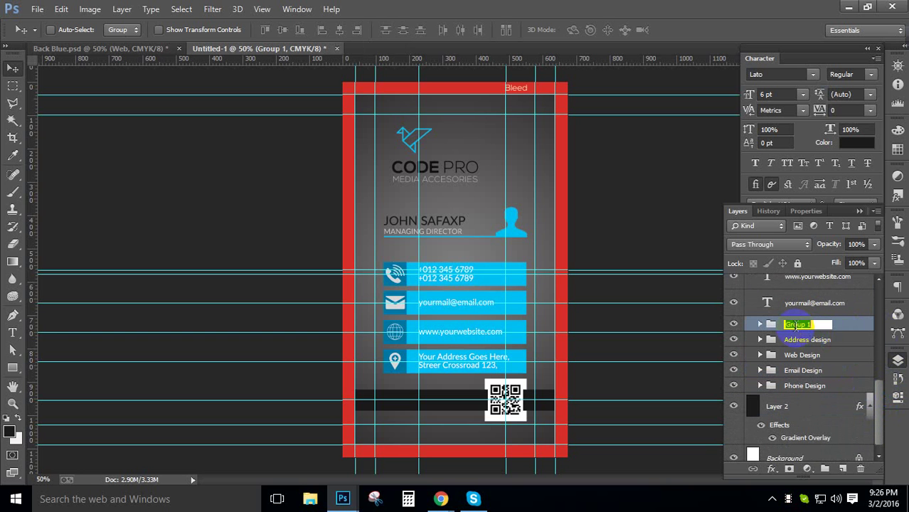
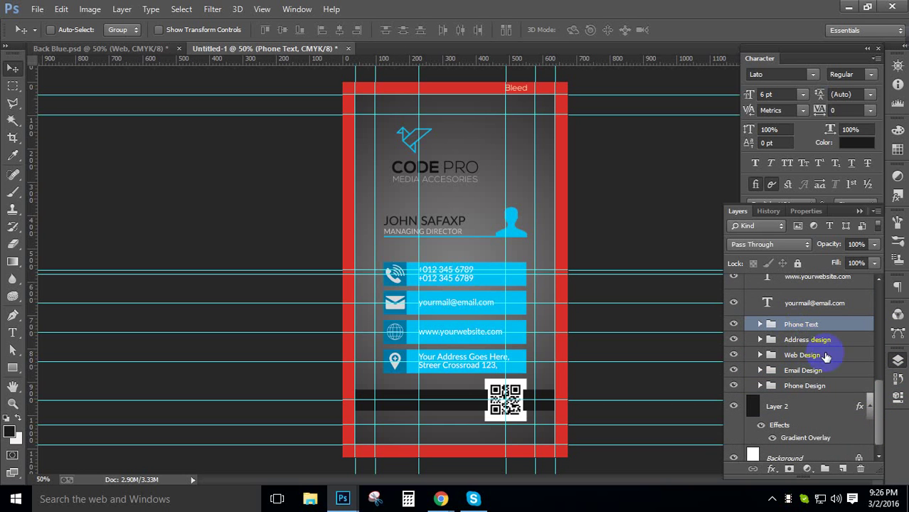
Step: Move the Phone Text group into the Phone Design group, above the Phone Icon layer, and collapse both groups
drag(803, 327, 825, 378)
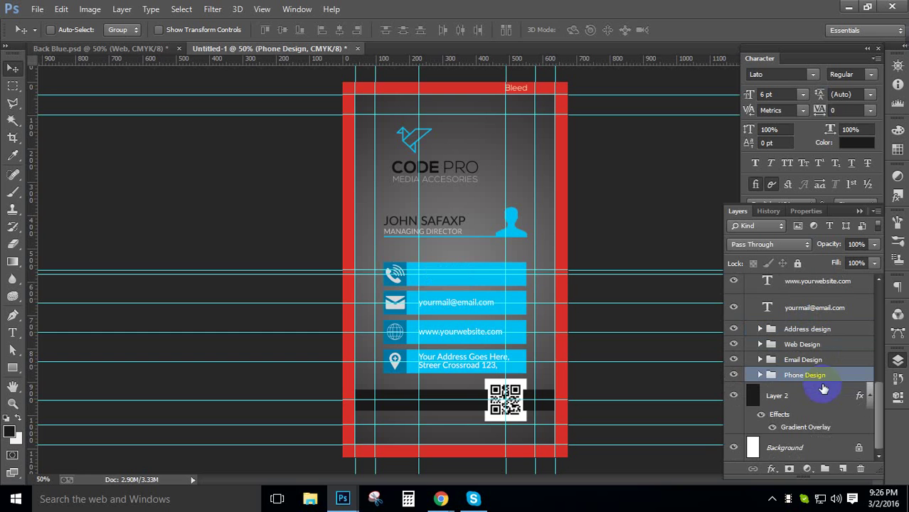
click(760, 376)
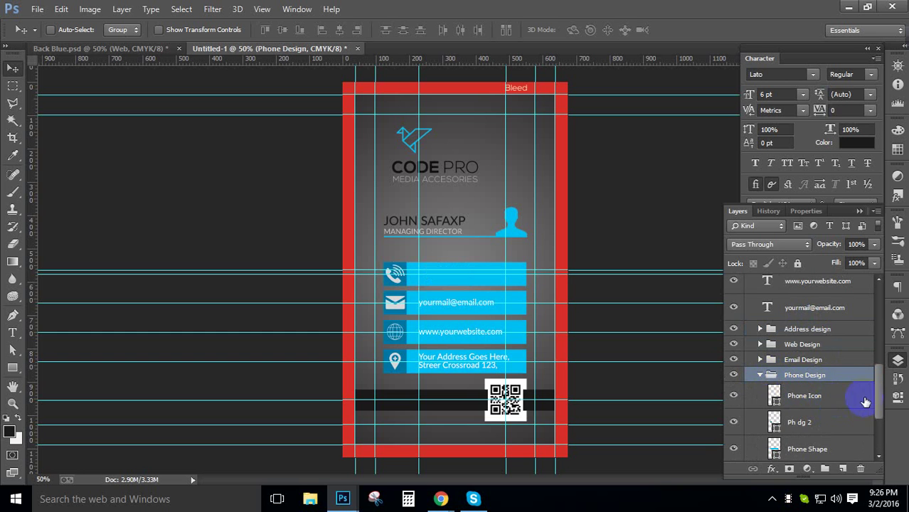
drag(877, 400, 833, 326)
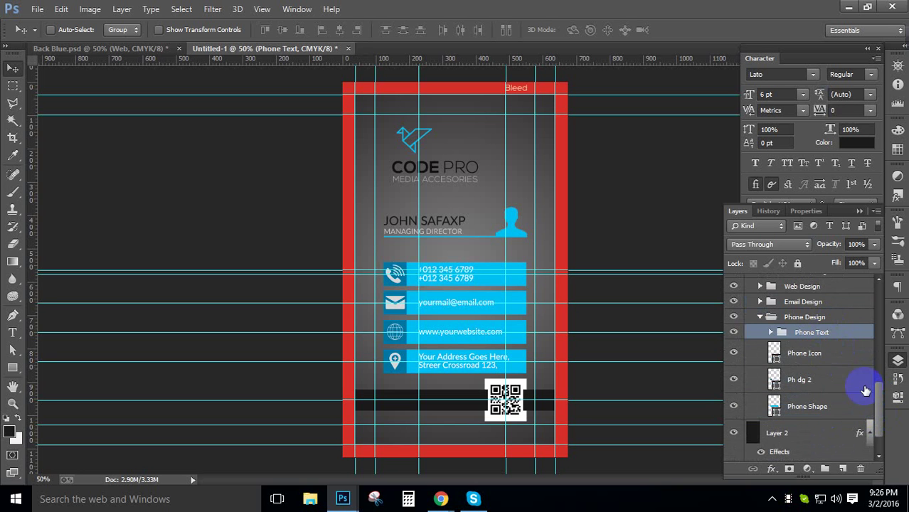
click(881, 400)
click(769, 386)
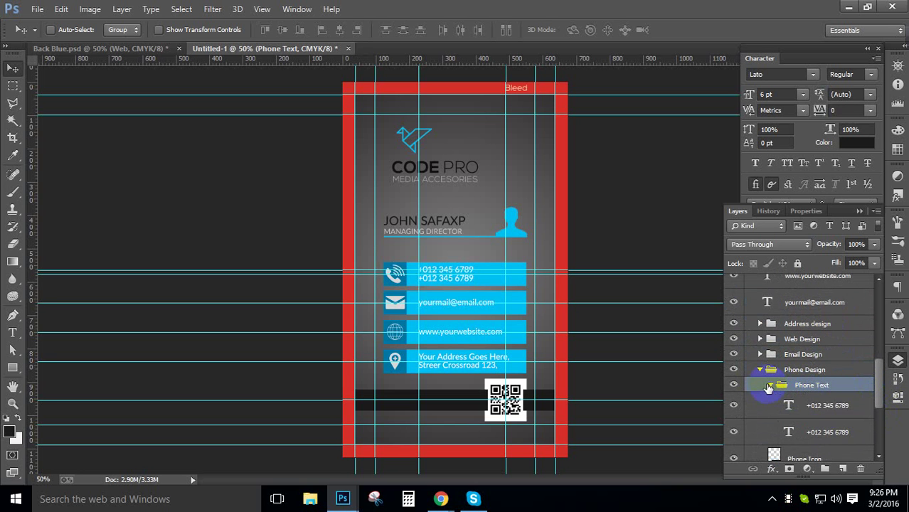
click(769, 386)
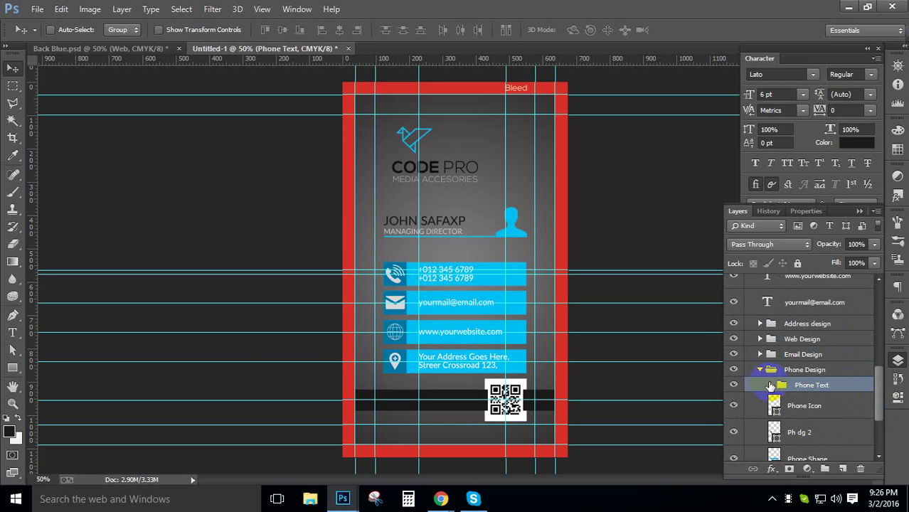
click(760, 370)
drag(876, 385, 868, 372)
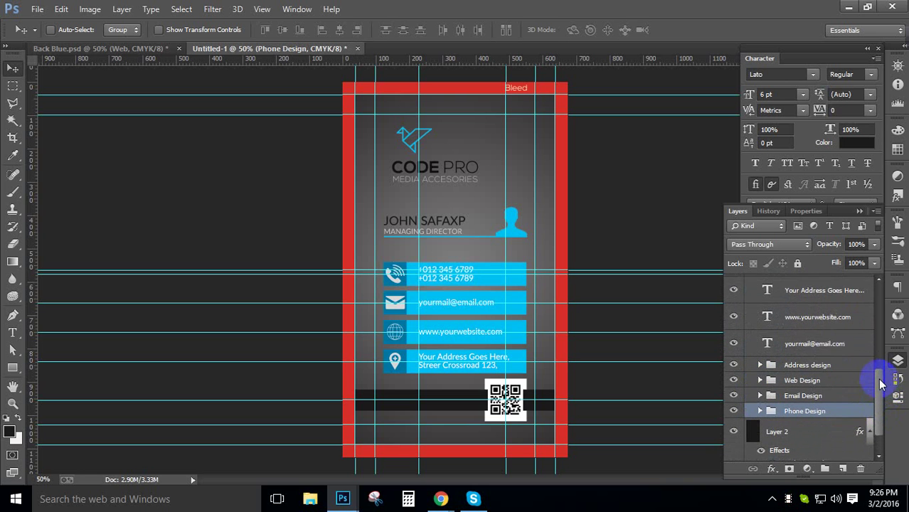
Step: Move the email text layer into the Email Design group, above the Email Icon layer, and collapse the group
drag(833, 346, 830, 398)
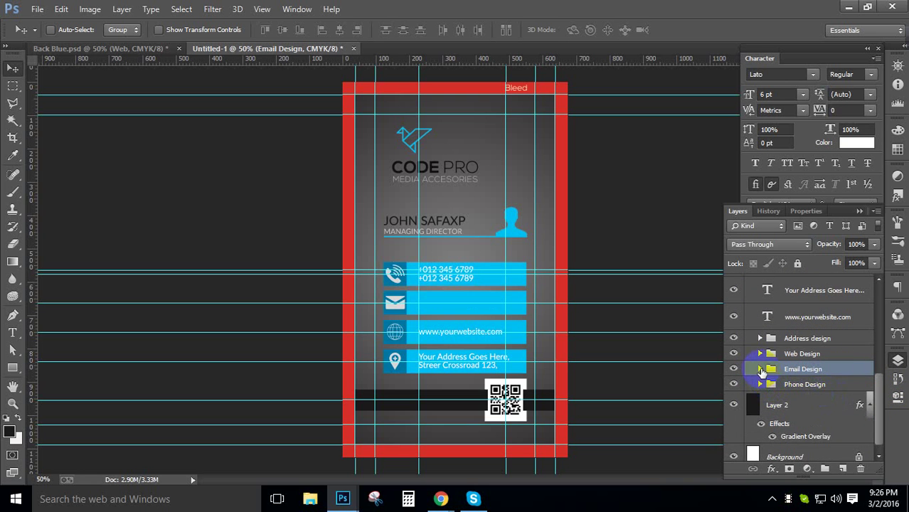
click(760, 369)
click(835, 442)
drag(878, 392, 830, 416)
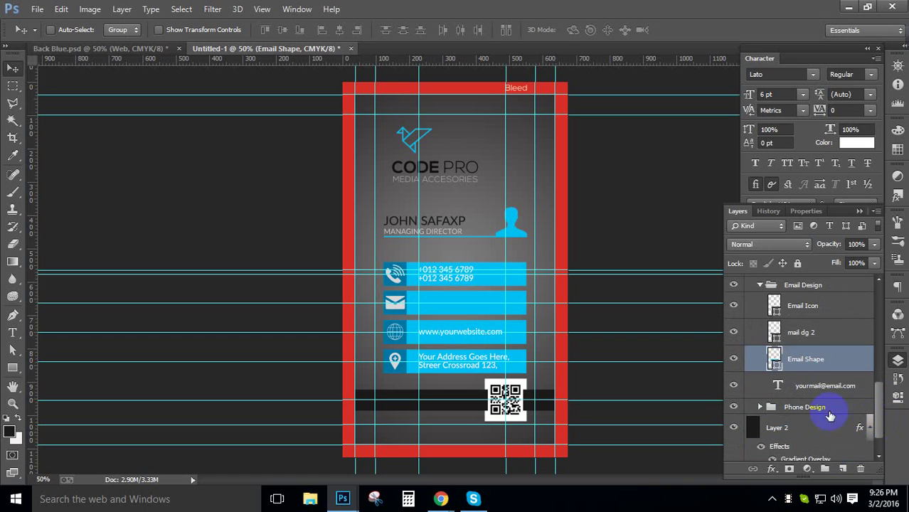
drag(822, 385, 818, 298)
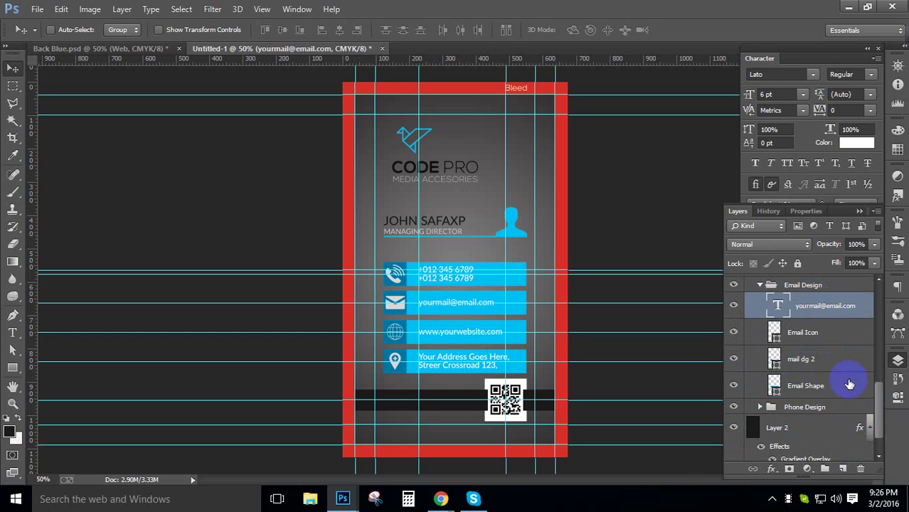
scroll(871, 396, up, 5)
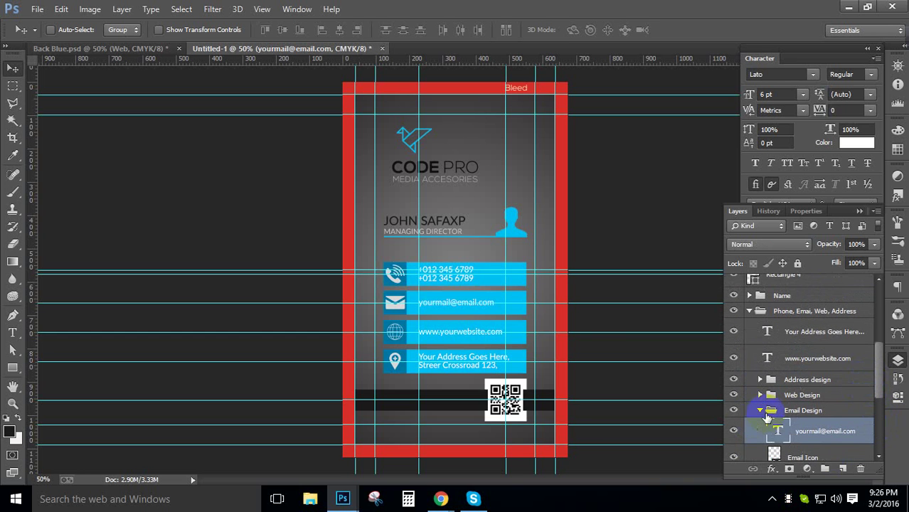
click(760, 413)
Step: Move the website text layer into the Web Design group, above its bar shapes, and collapse the group
drag(812, 358, 818, 394)
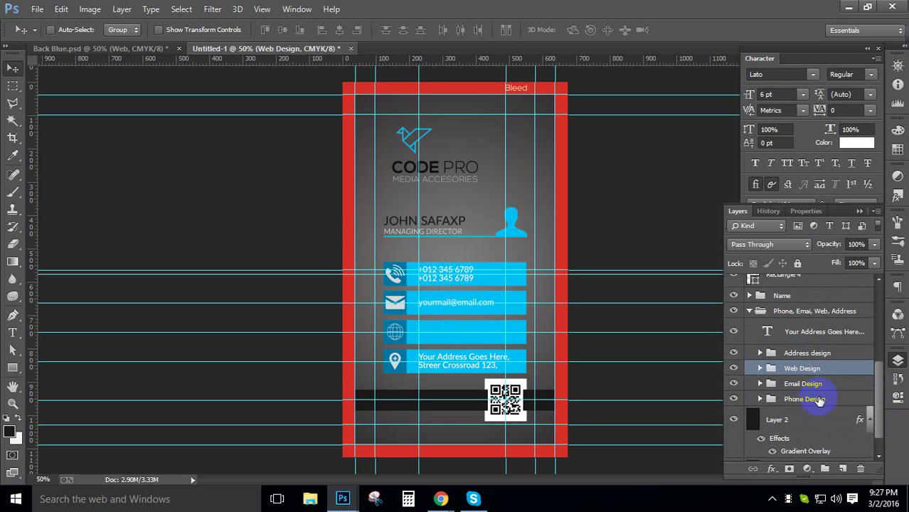
click(760, 368)
drag(876, 389, 771, 310)
click(767, 311)
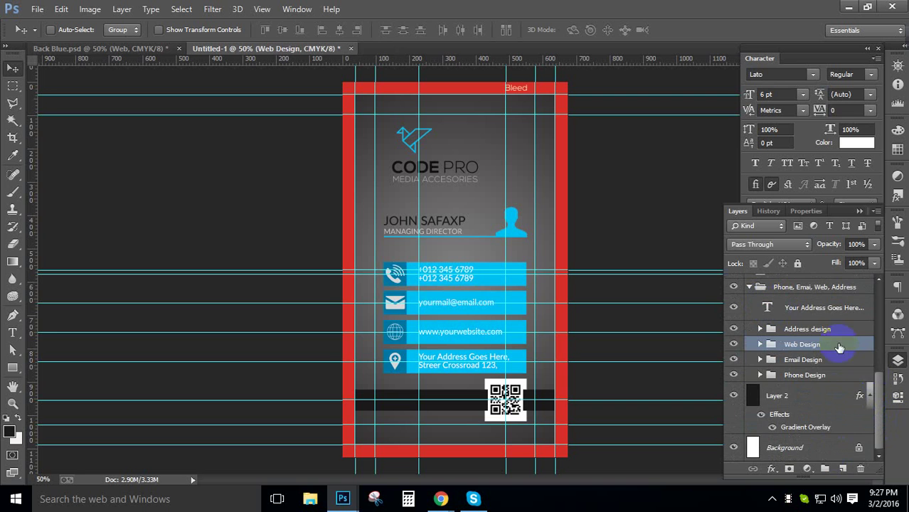
Step: Move the address text layer into the Address design group, then collapse it and the parent contact group
drag(874, 382, 775, 374)
click(760, 349)
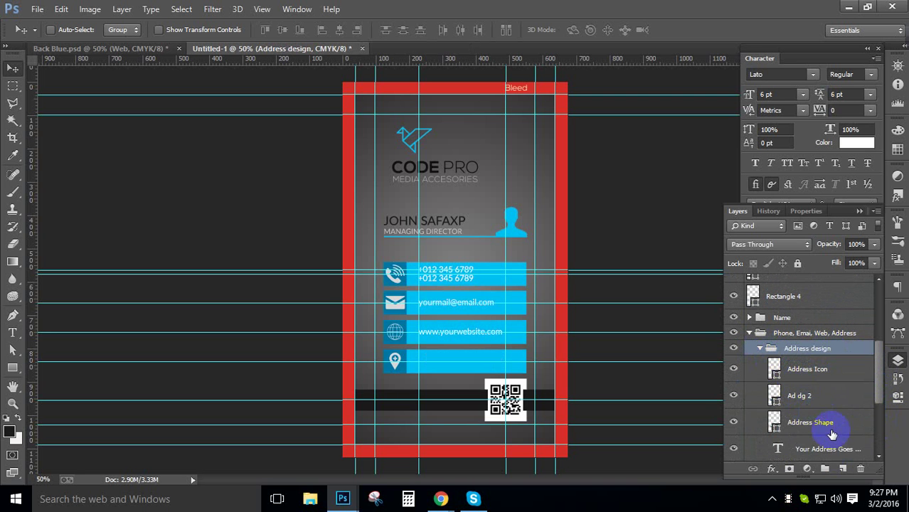
drag(826, 439, 770, 350)
click(762, 348)
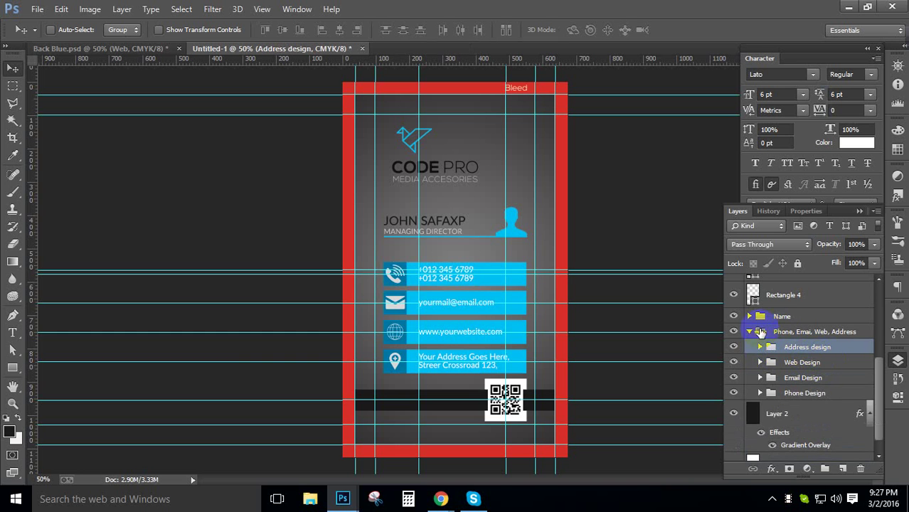
click(751, 332)
Step: Group the Rectangle 4 and Rectangle 3 copy layers and name the group "QR code Design"
scroll(876, 366, up, 3)
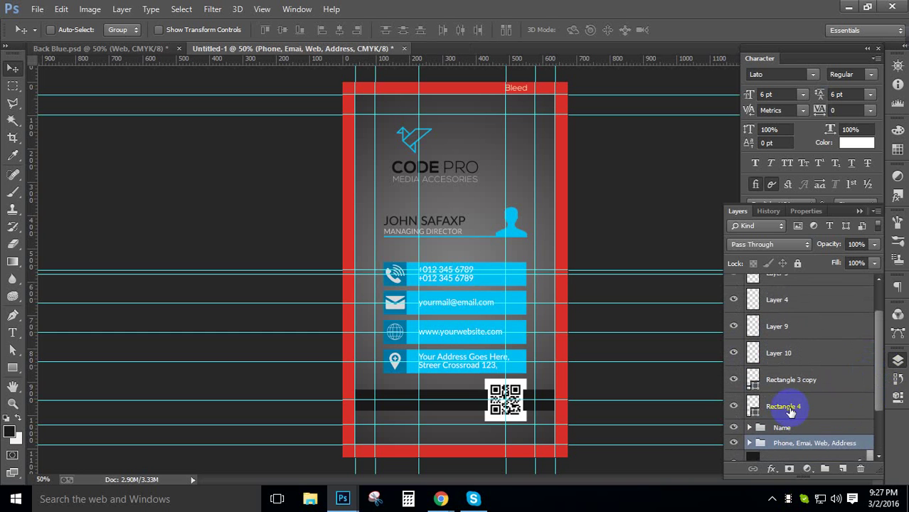
click(736, 406)
click(735, 406)
click(734, 406)
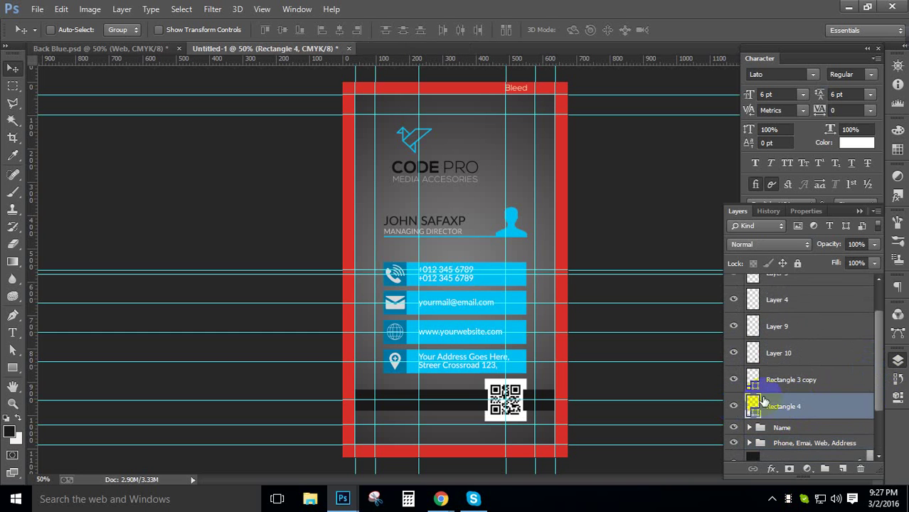
ctrl+click(801, 381)
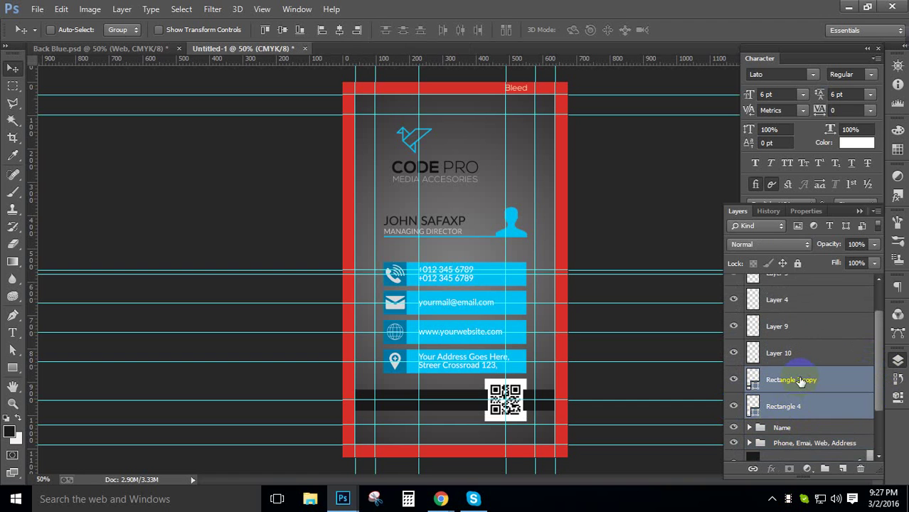
key(ctrl+g)
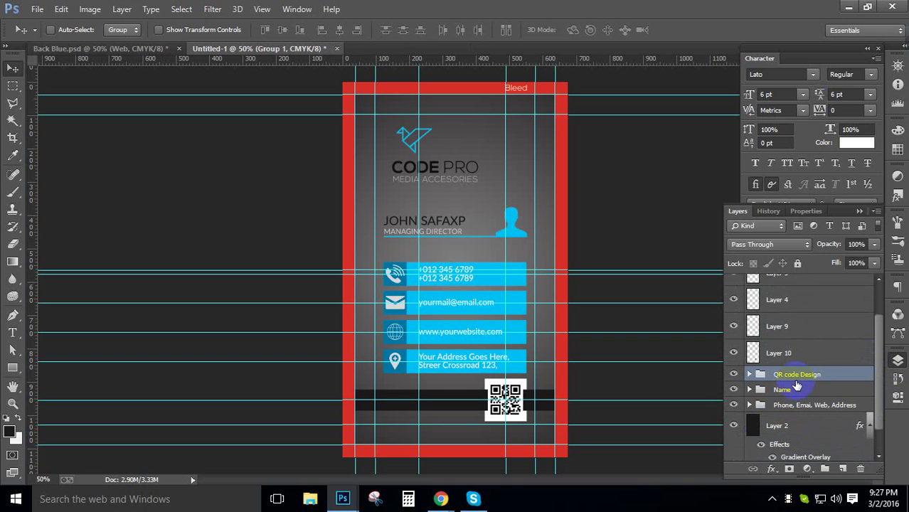
Step: Group Layer 10 with the QR code Design group and name the new group "Qr code"
ctrl+click(802, 357)
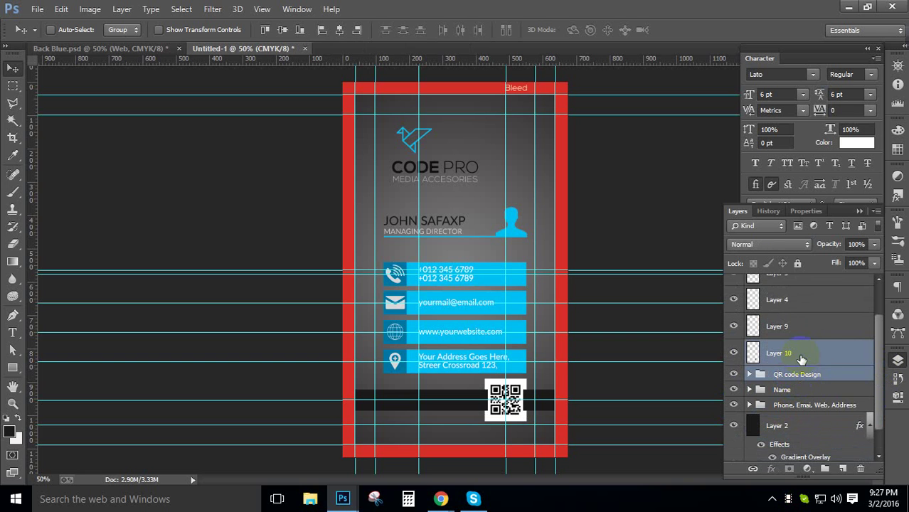
key(ctrl+g)
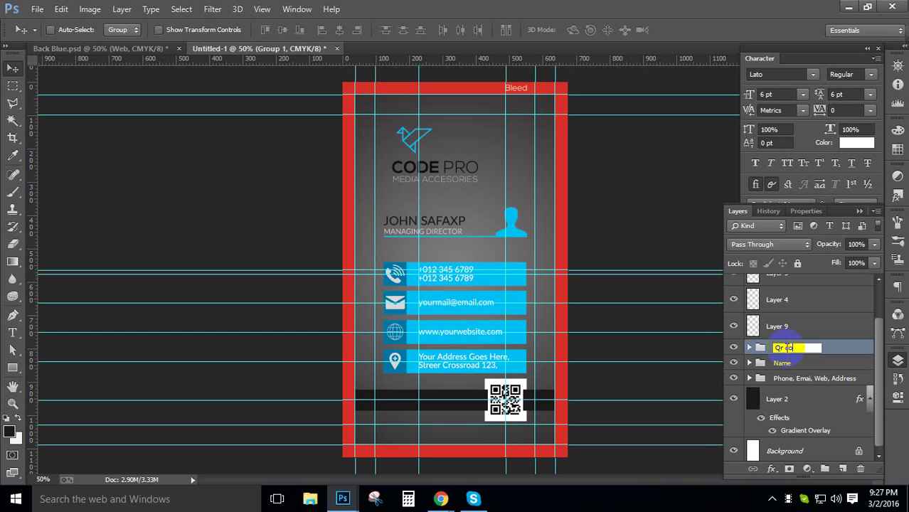
key(Return)
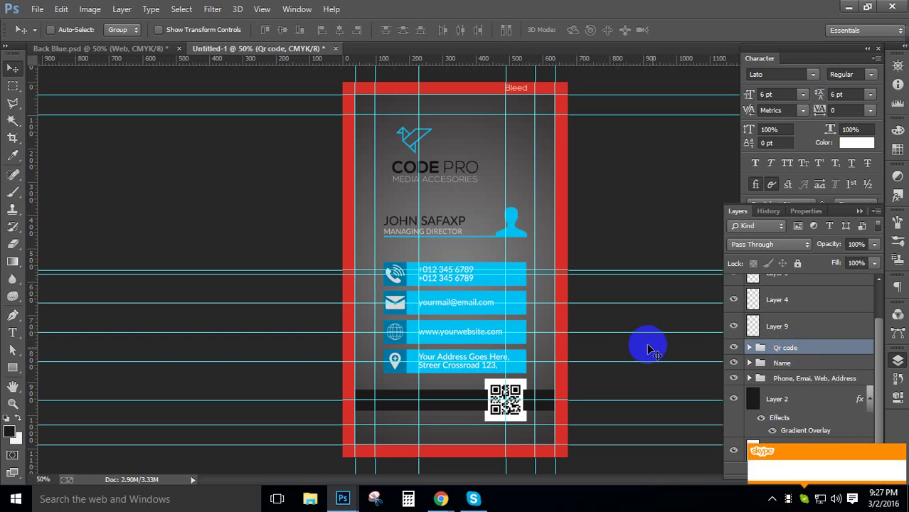
Step: Delete the unused layers Layer 9, Layer 4 and Layer 5
drag(839, 327, 827, 334)
click(821, 325)
key(Delete)
click(812, 305)
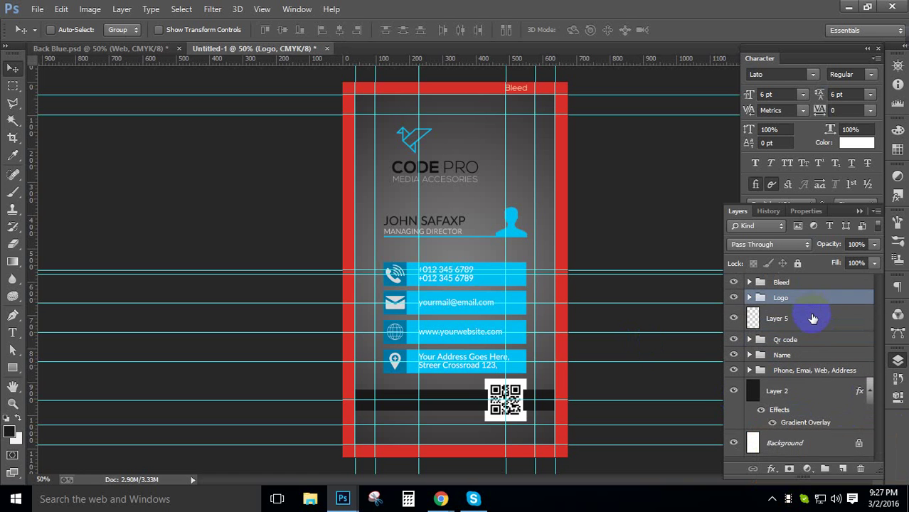
click(813, 319)
key(Delete)
Step: Assign the Gray color label to the Bleed group
right_click(739, 286)
click(771, 429)
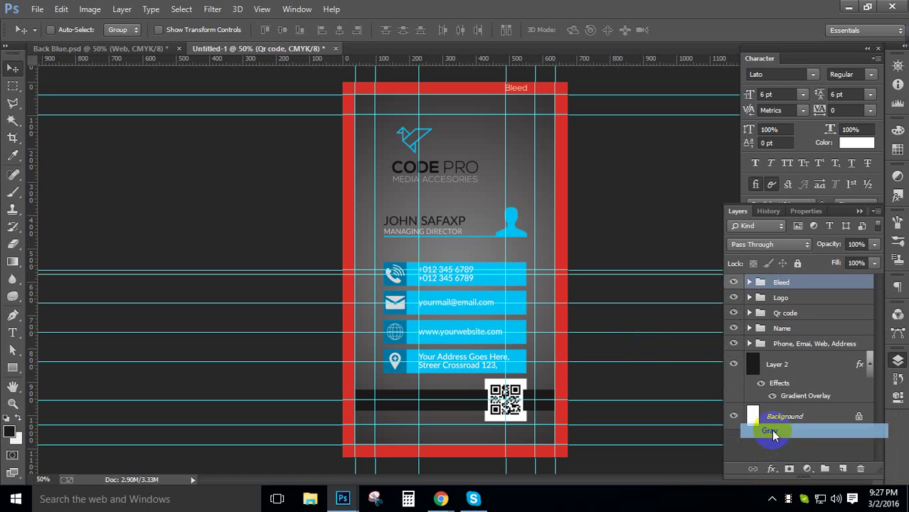
click(780, 331)
Step: Expand the Qr code group and convert Layer 10 inside it to a smart object
click(784, 313)
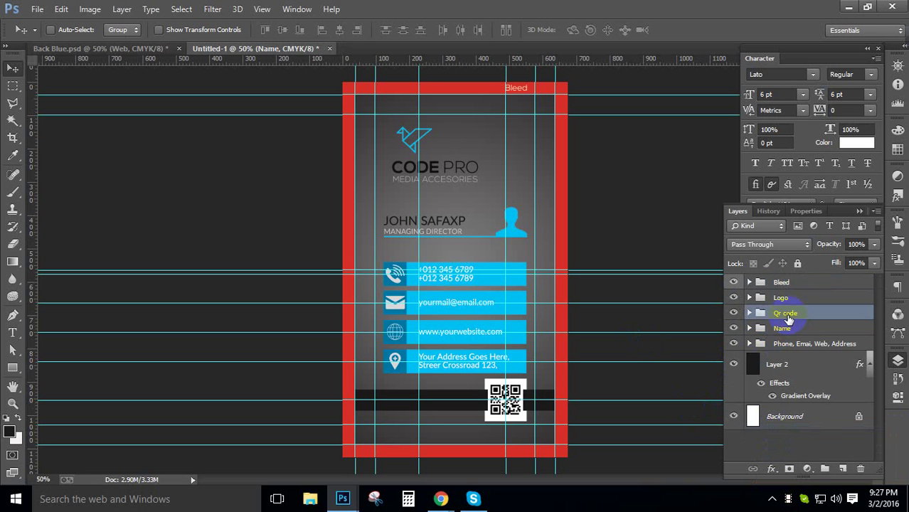
click(750, 314)
click(789, 337)
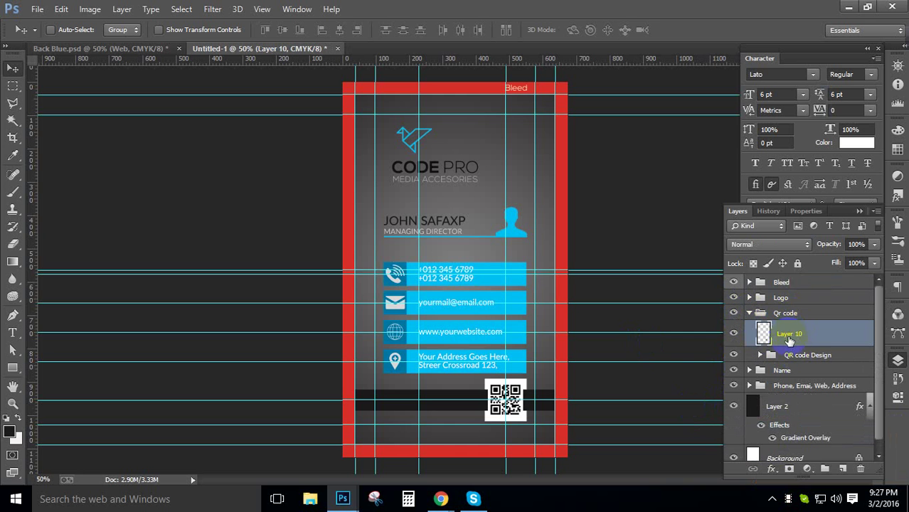
right_click(791, 336)
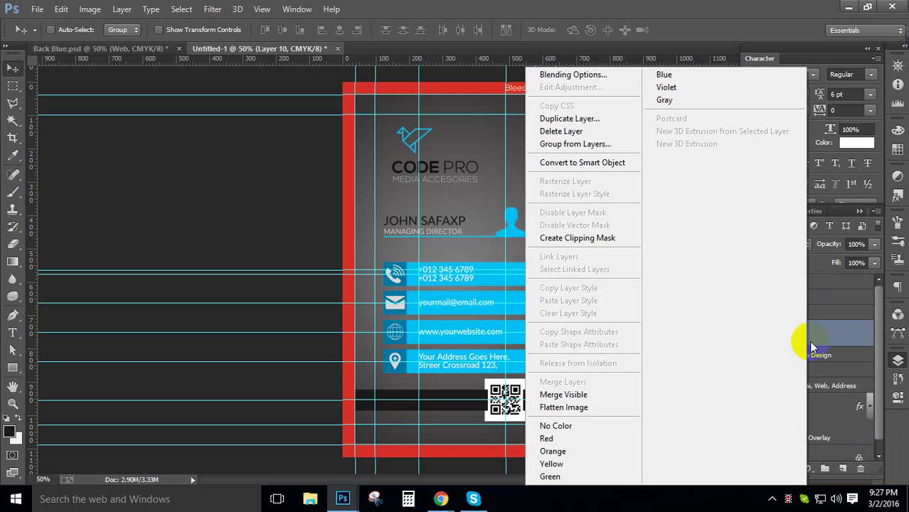
click(618, 163)
Step: Open the Layer 10 smart object to examine its QR image, close it, and collapse the Qr code group
click(766, 336)
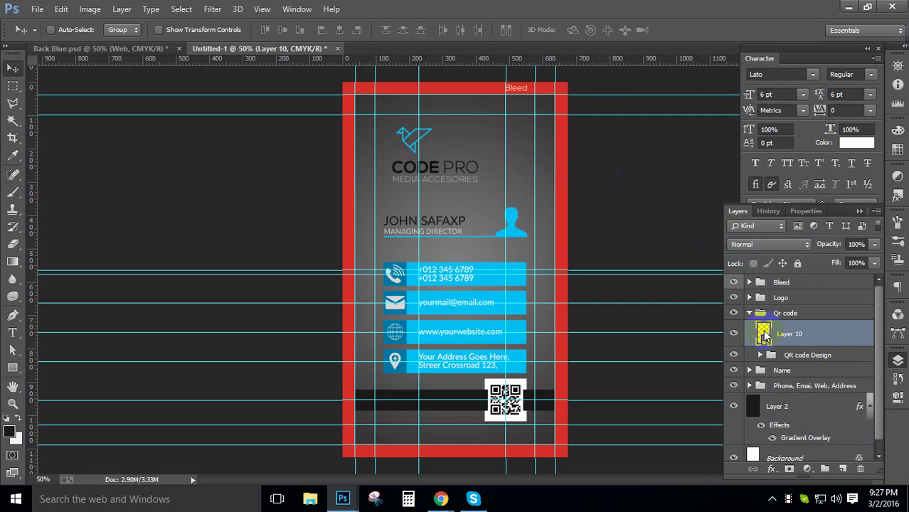
double_click(764, 336)
click(535, 216)
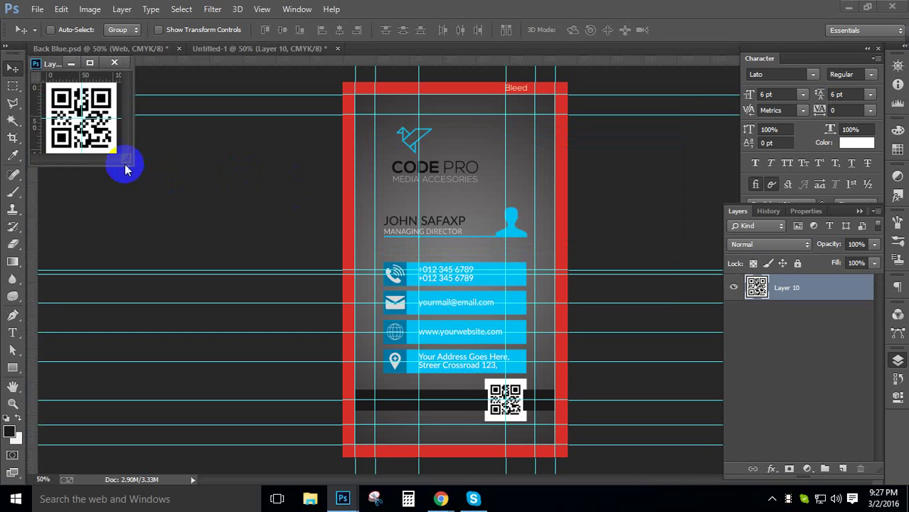
drag(128, 155, 324, 405)
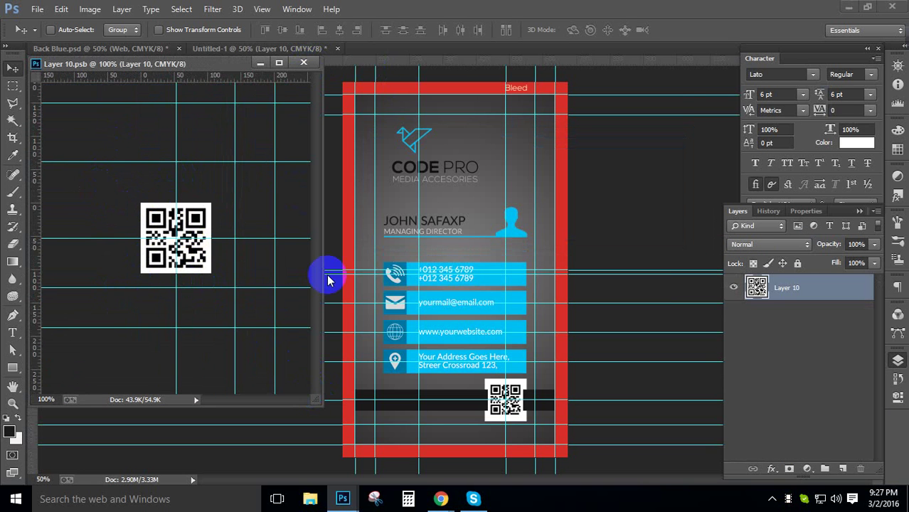
drag(318, 402, 123, 163)
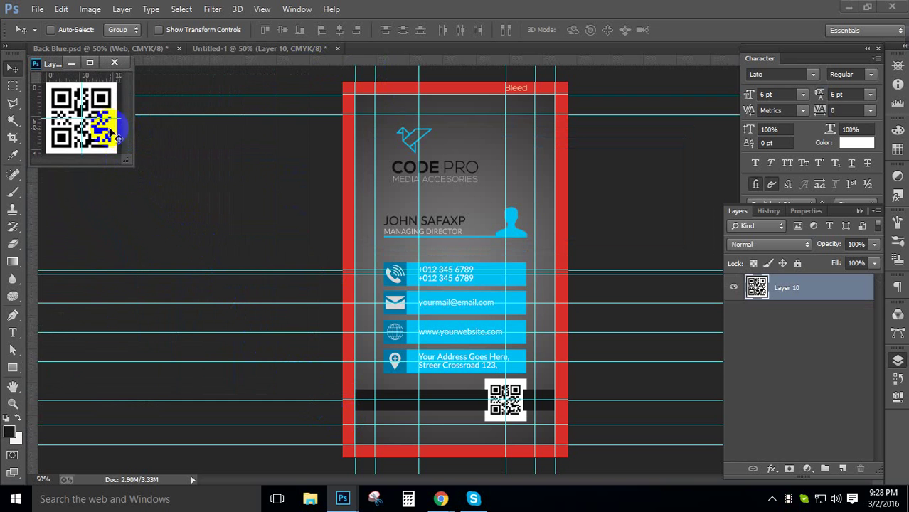
click(115, 63)
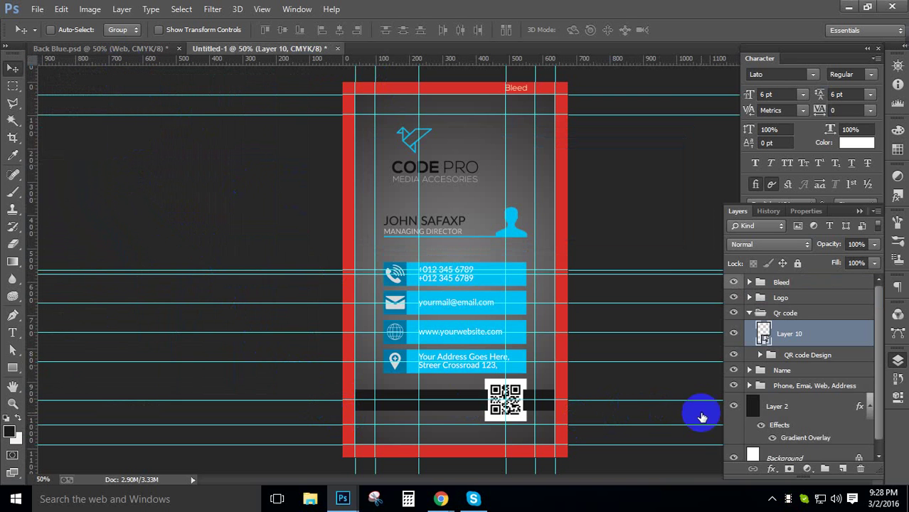
click(749, 313)
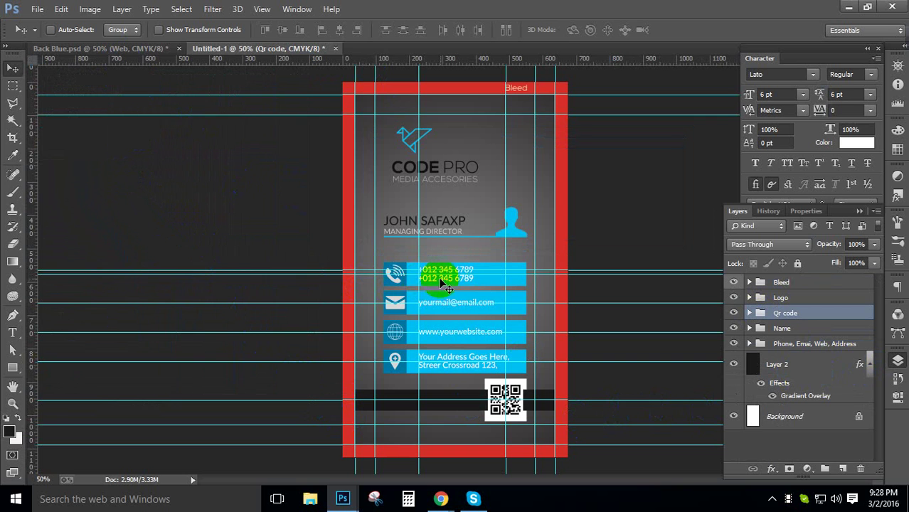
Step: Remove the horizontal guides crossing the four contact bars and the vertical guide at the contact text's left edge
drag(450, 271, 390, 12)
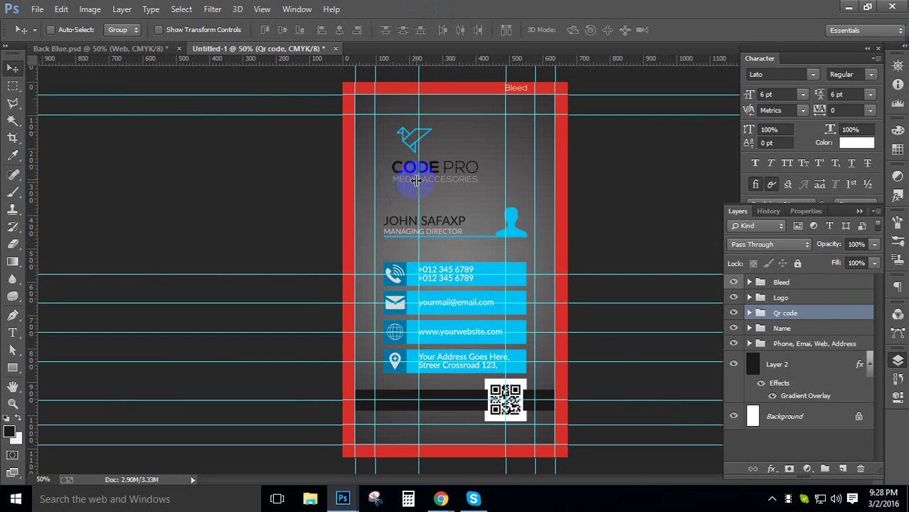
drag(417, 181, 434, 5)
drag(431, 273, 450, 44)
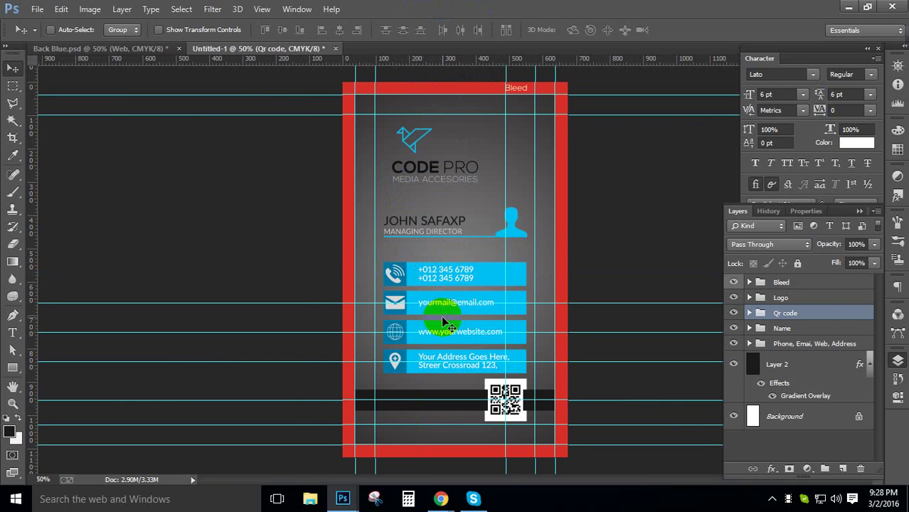
drag(433, 303, 471, 10)
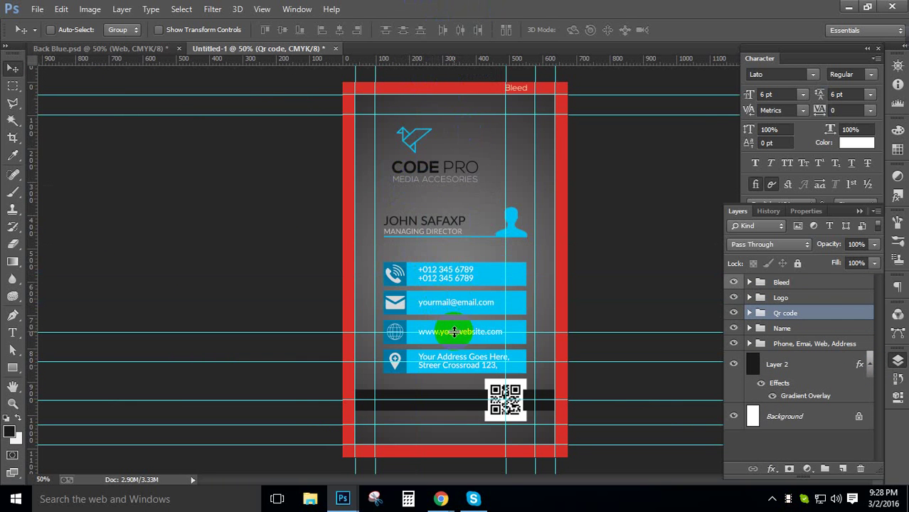
drag(454, 332, 507, 3)
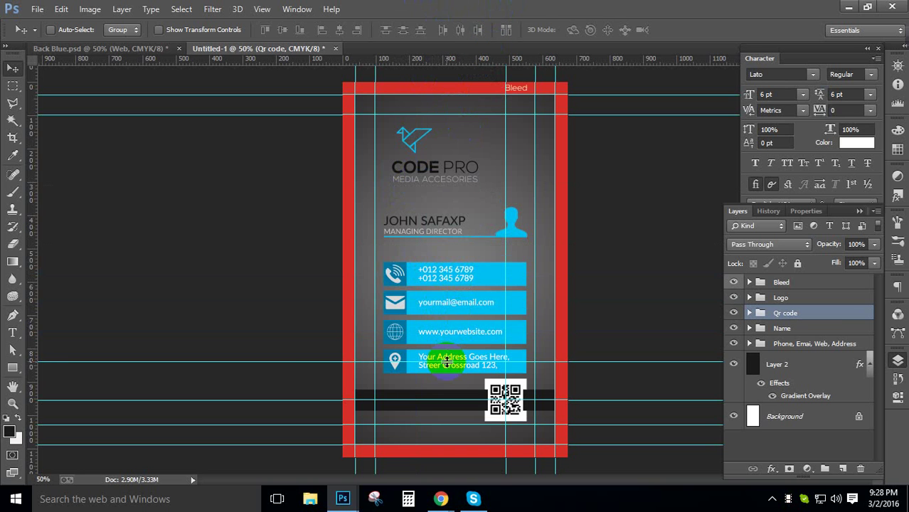
drag(445, 363, 539, 13)
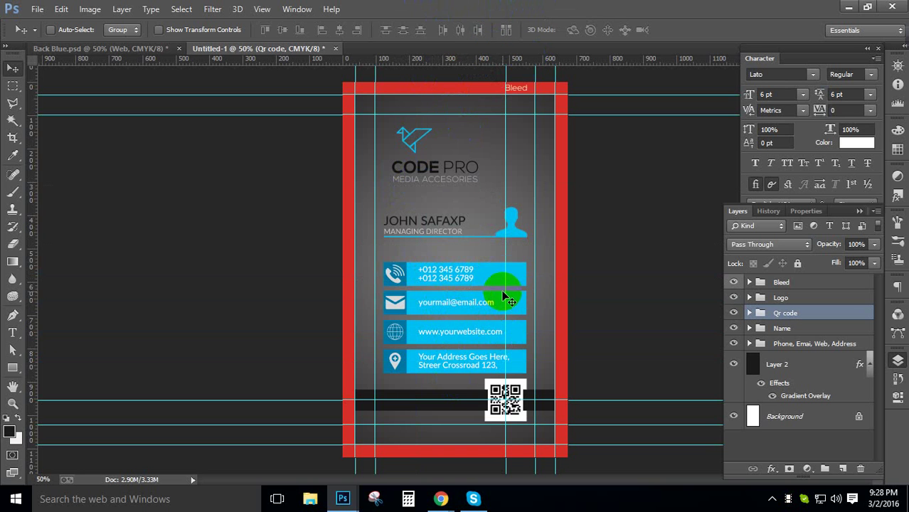
Step: Remove the vertical and horizontal guides that run through the center of the QR code
drag(505, 286, 516, 10)
key(ctrl+minus)
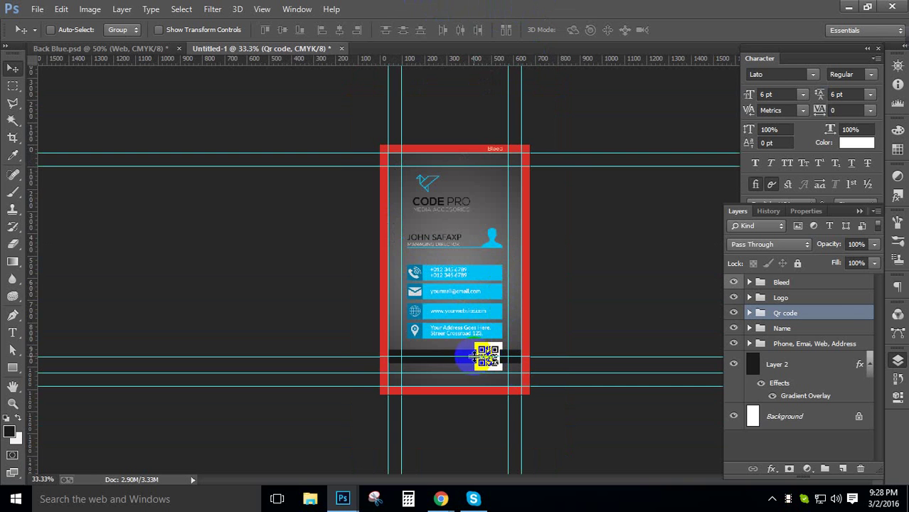
drag(434, 356, 457, 6)
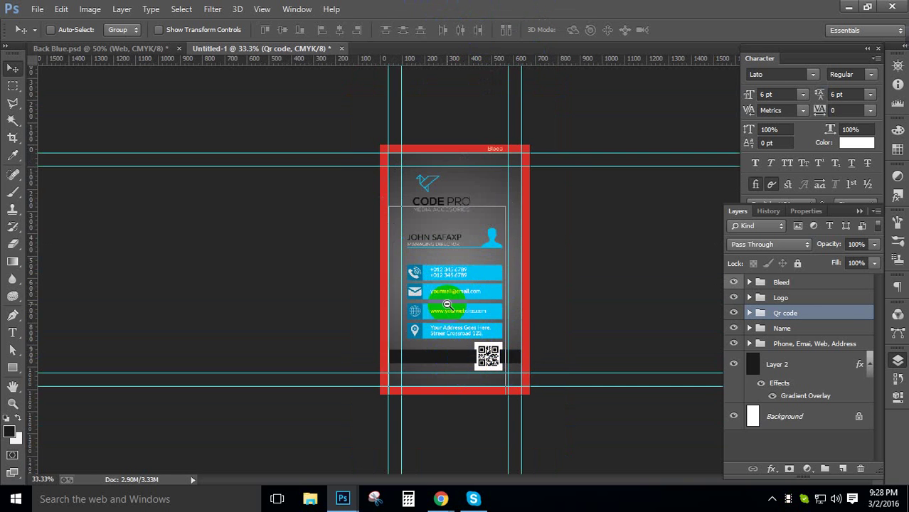
key(ctrl+minus)
key(ctrl+plus)
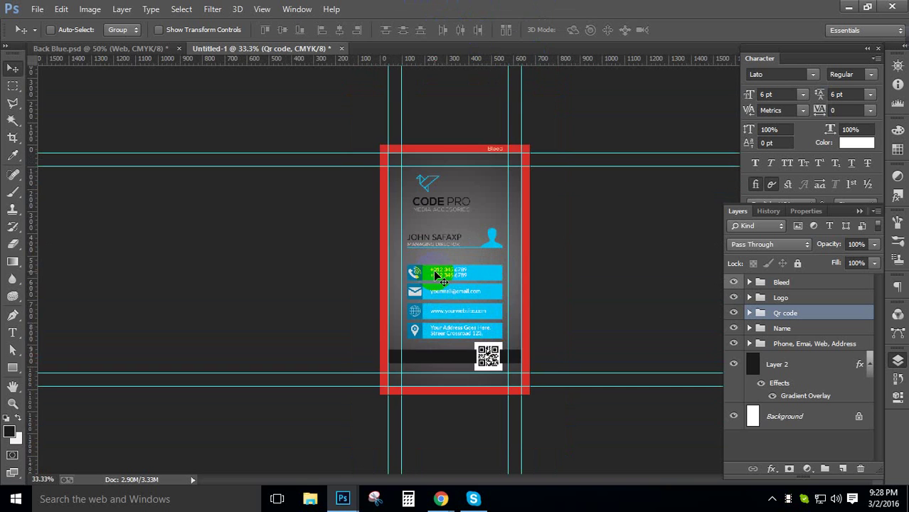
Step: Save the document as a Photoshop file named "Font Blue" in Business card upload > Vertical Business card 02, with Maximize Compatibility on
key(ctrl+s)
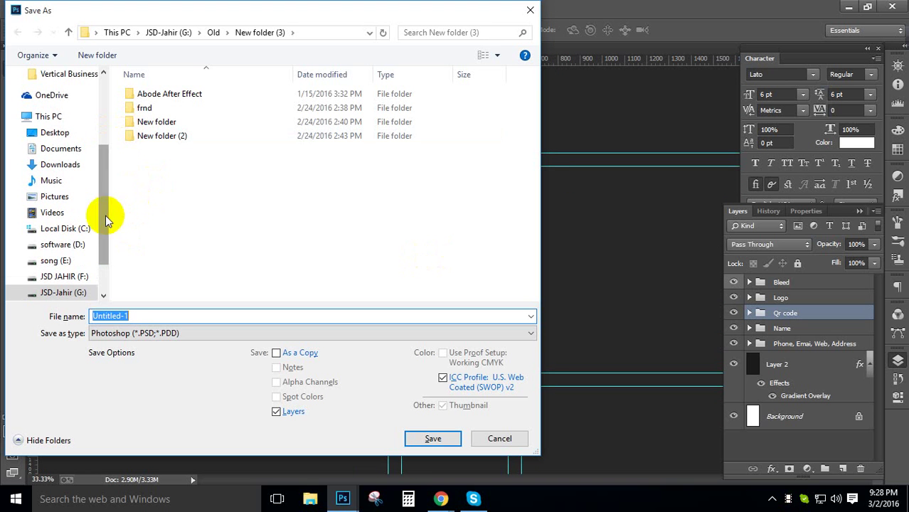
click(82, 295)
double_click(187, 108)
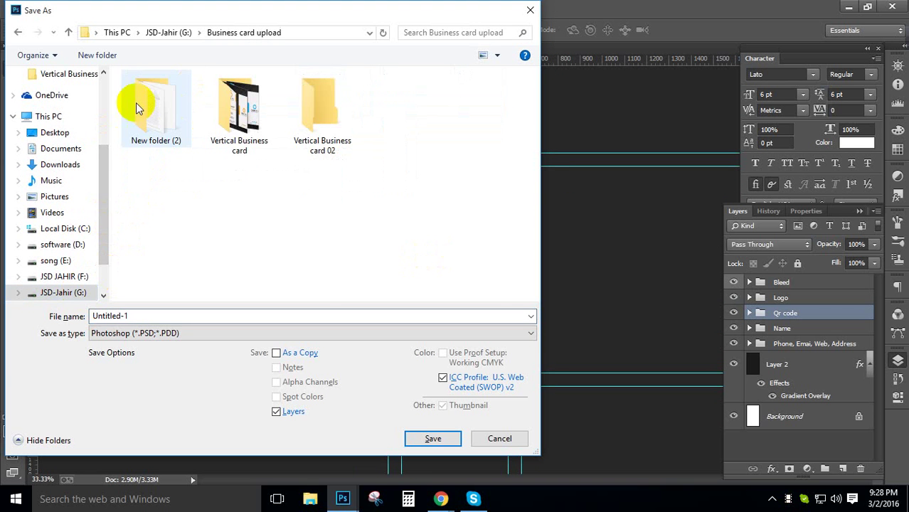
double_click(319, 143)
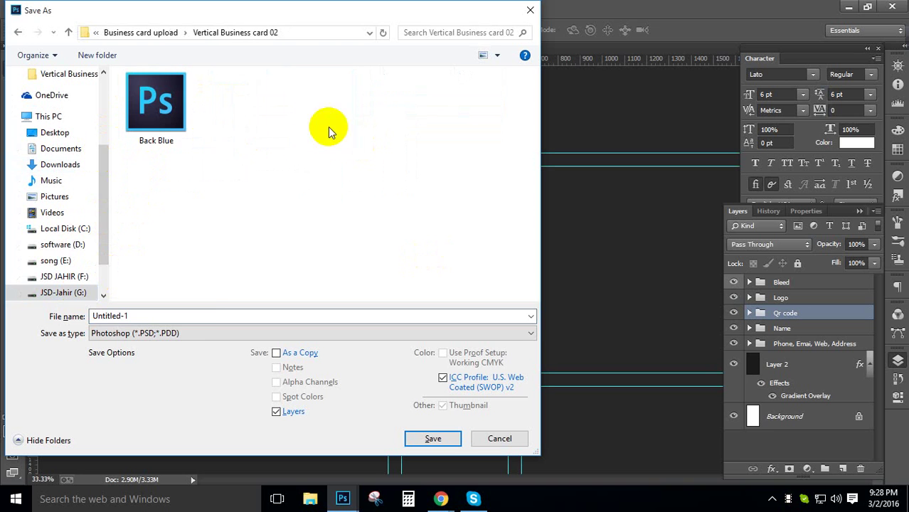
click(192, 313)
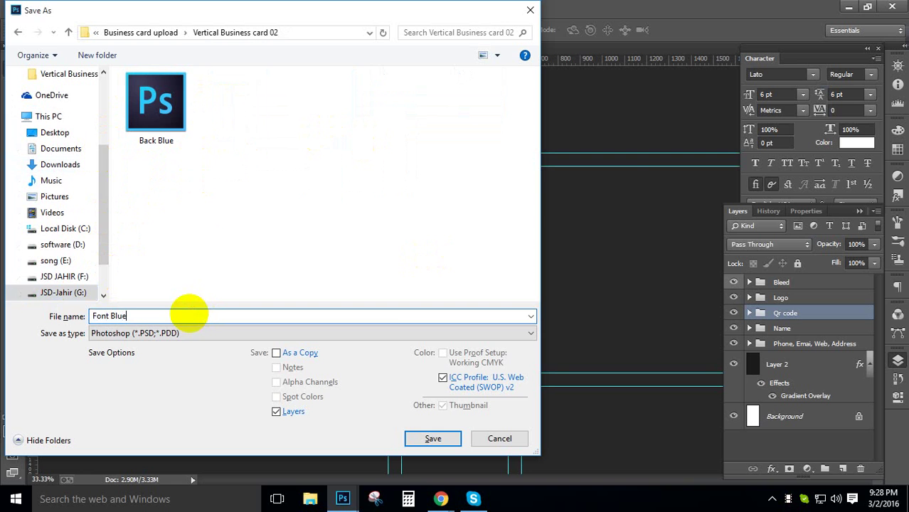
text(Font Blue)
click(433, 438)
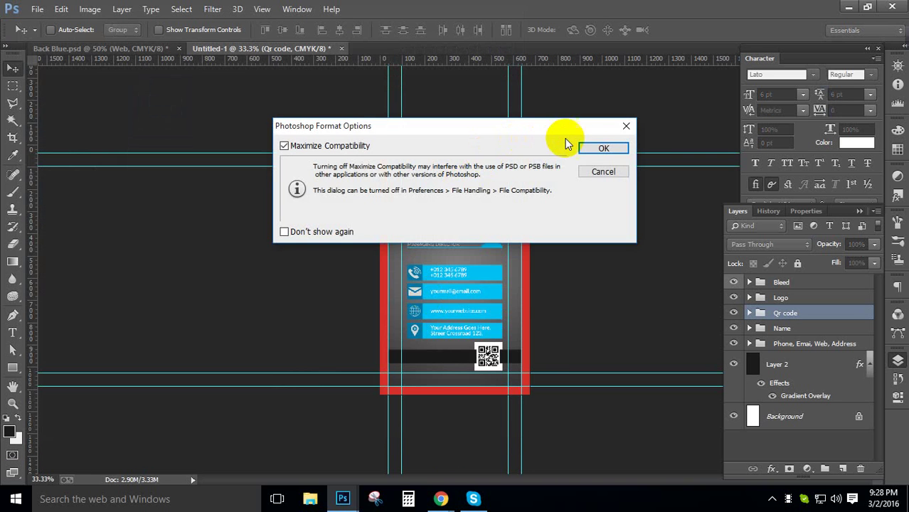
click(602, 148)
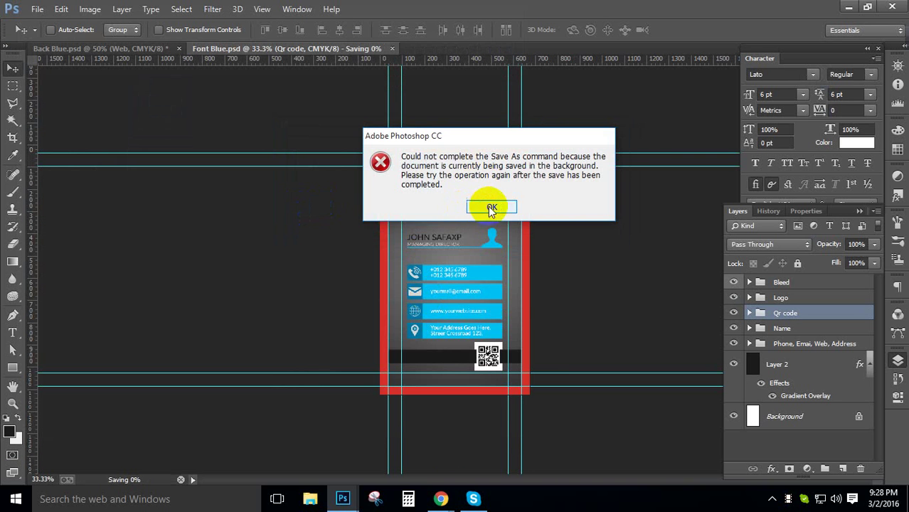
Step: Save a JPEG copy named Font Blue in the same folder at Maximum quality 12, Progressive with 5 scans
click(491, 207)
key(ctrl+shift+s)
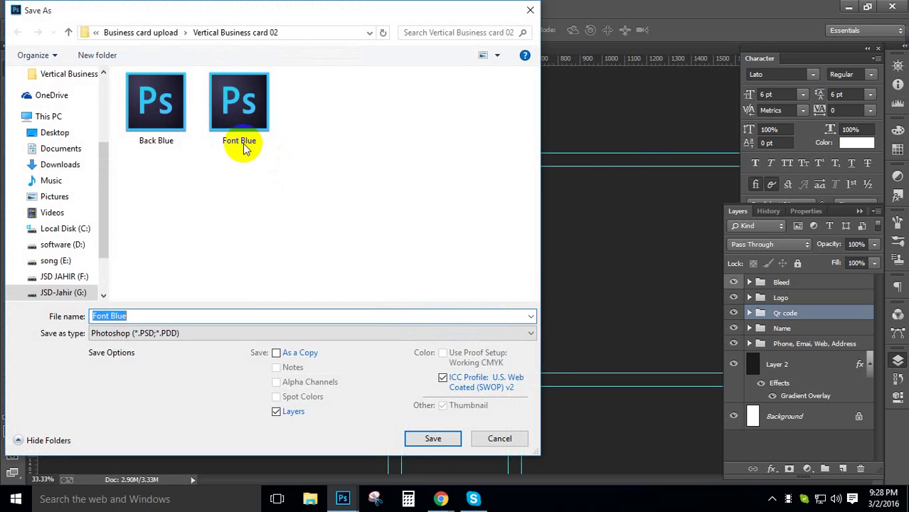
click(239, 335)
click(276, 394)
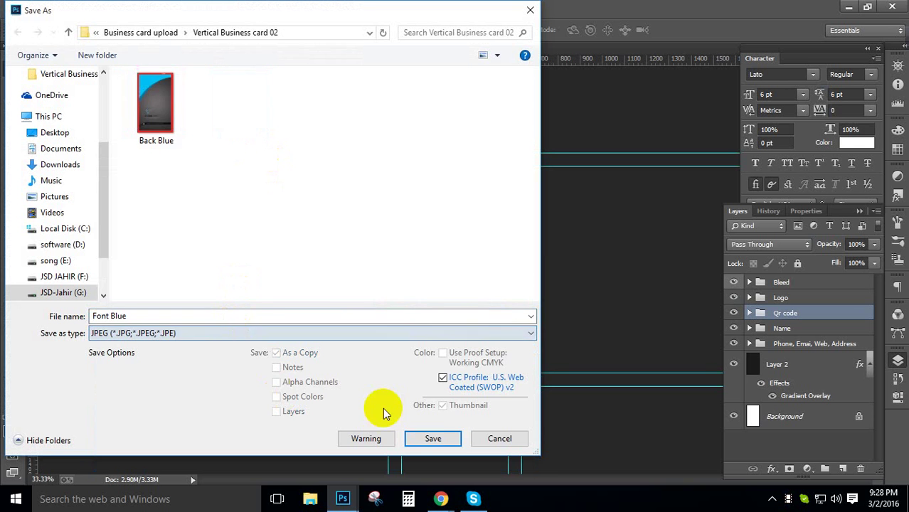
click(432, 439)
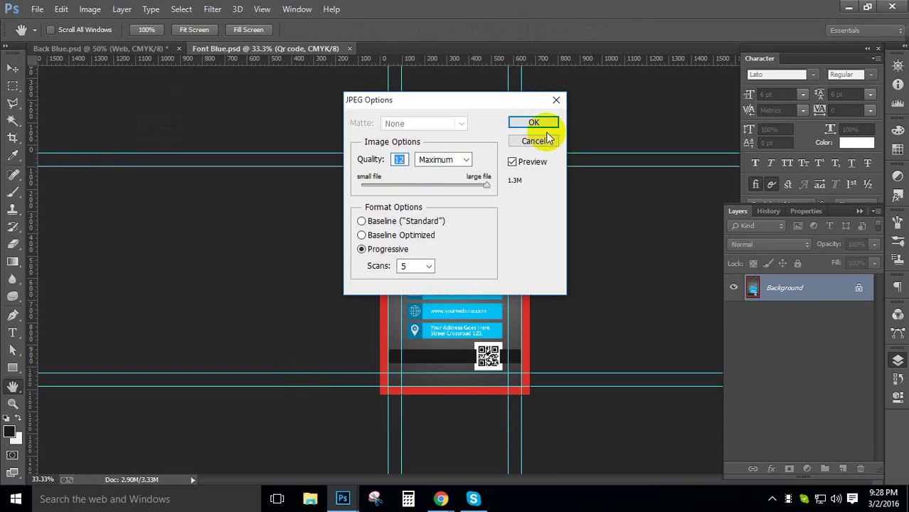
click(543, 122)
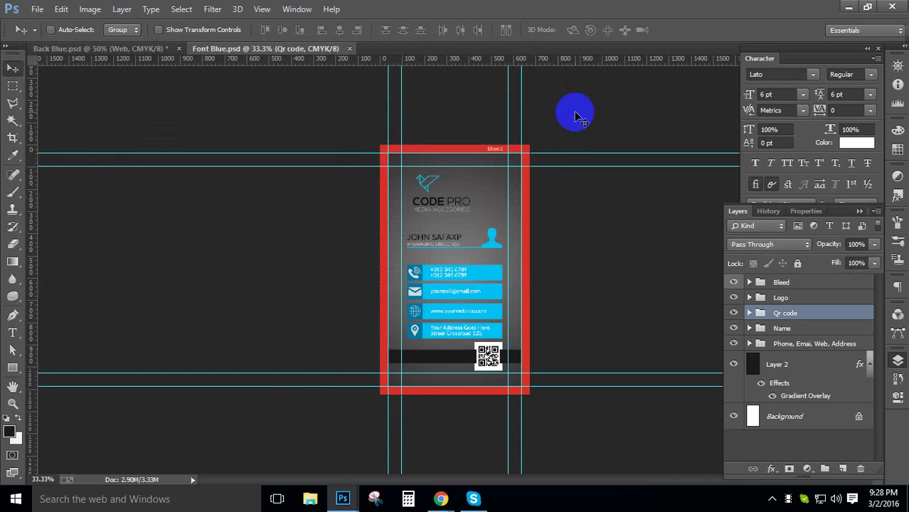